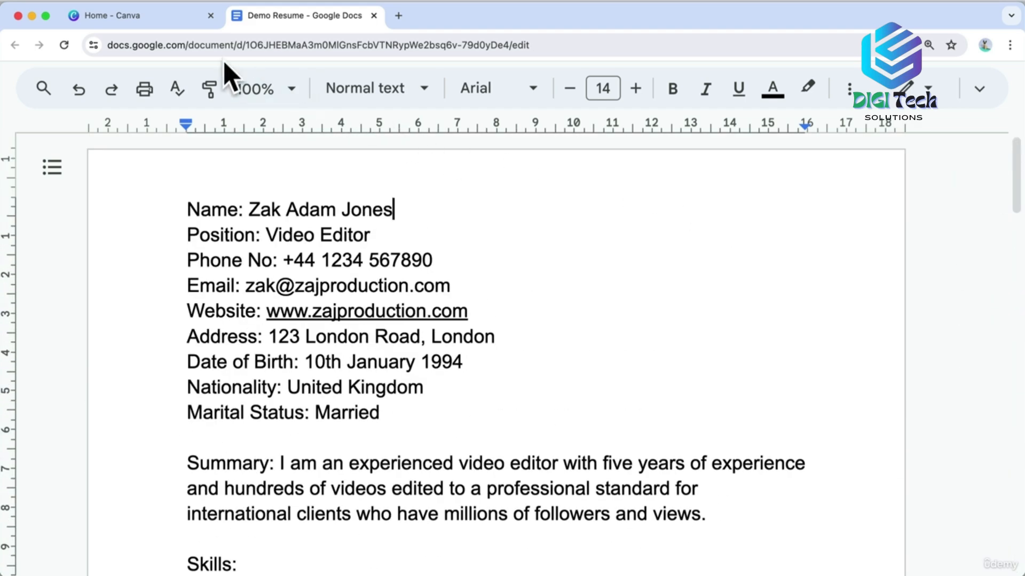
Switch to Canva and search its templates for "resume".
left_click(123, 15)
left_click(464, 203)
type("re")
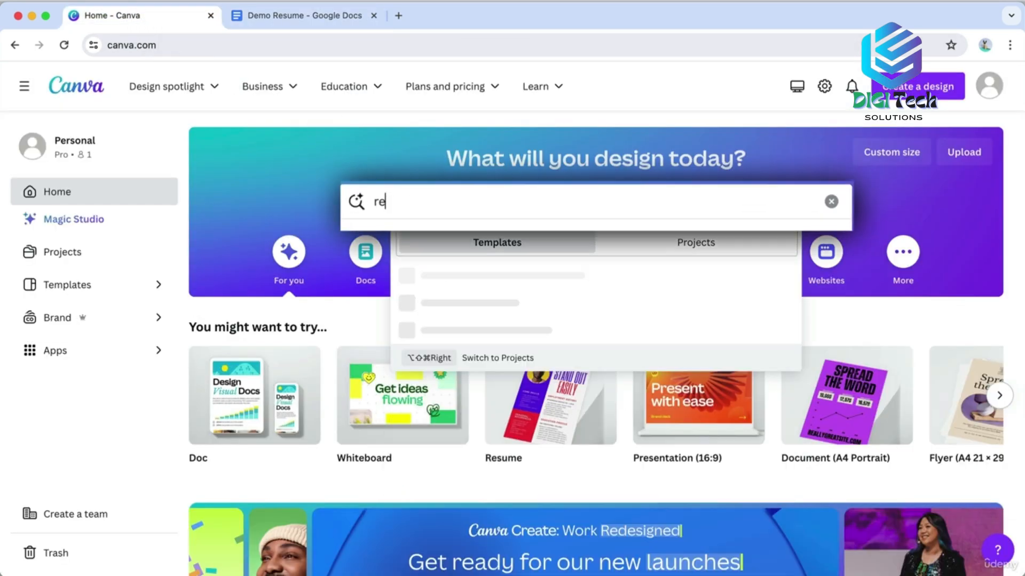
type("sume")
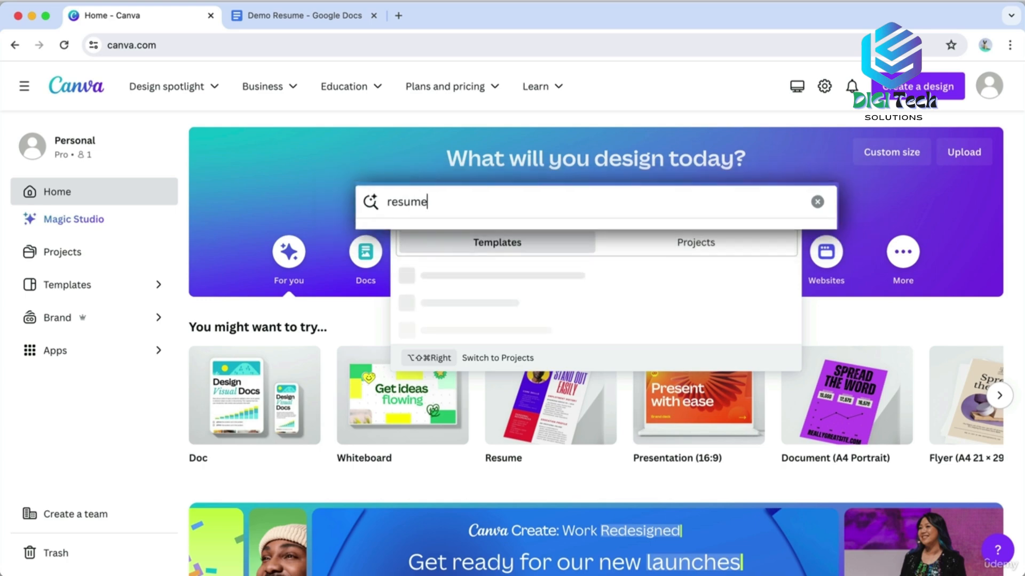
key("Return")
Find the yellow and dark Professional Modern CV Resume template in the results and open it for customization.
scroll(483, 211, "down", 10)
scroll(483, 212, "down", 10)
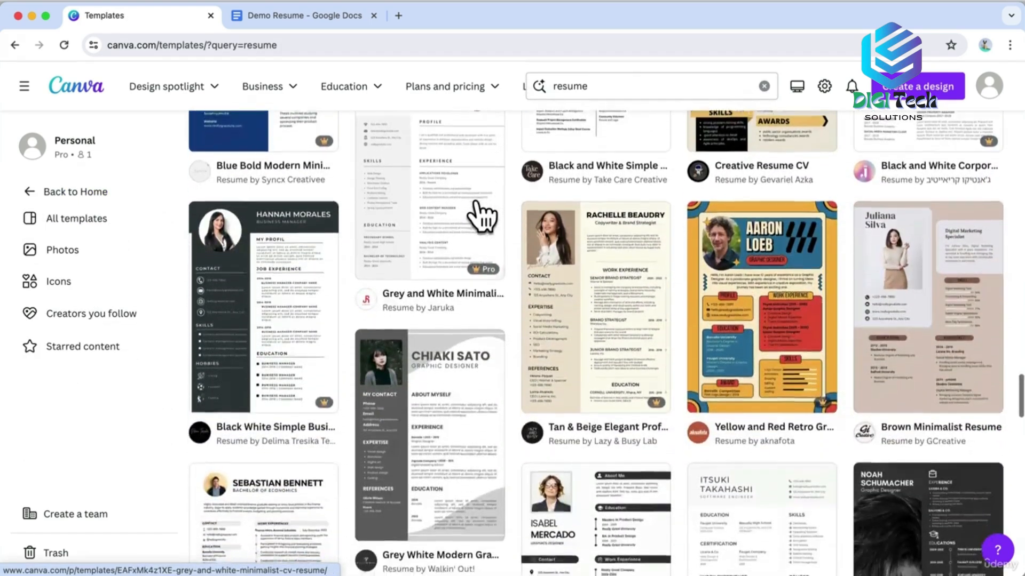
scroll(483, 216, "down", 10)
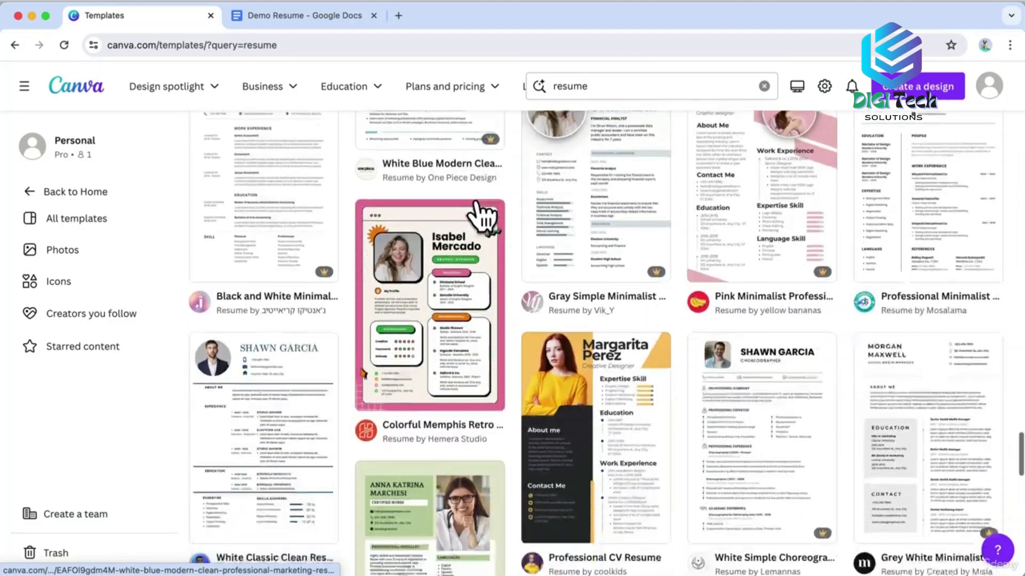
scroll(482, 215, "down", 6)
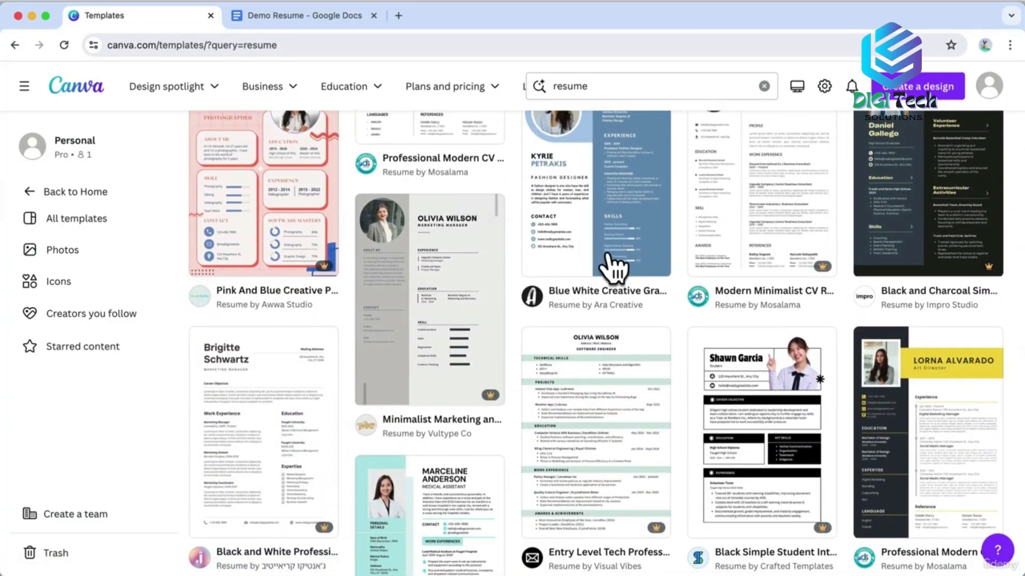
mouse_move(899, 388)
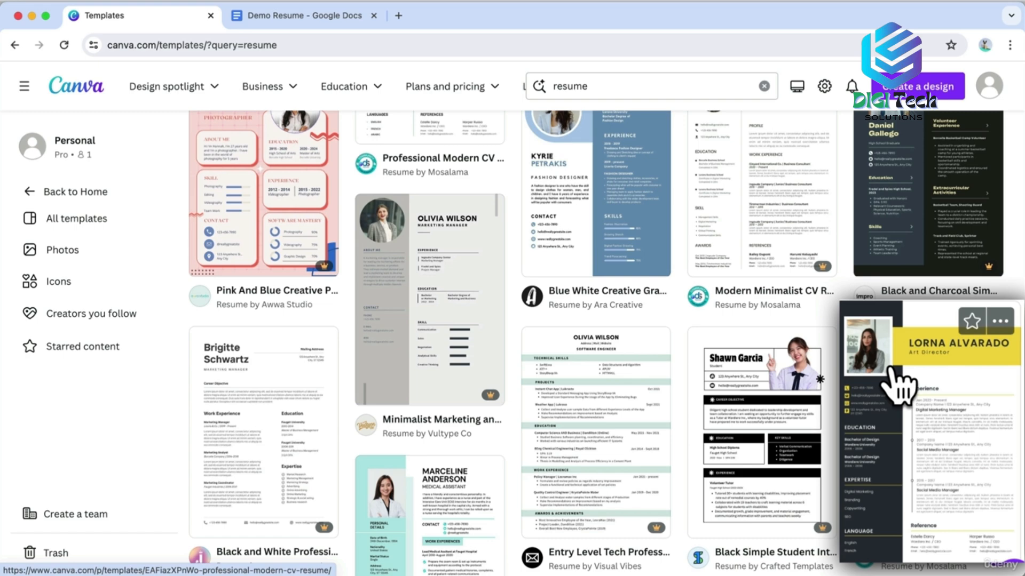
left_click(905, 395)
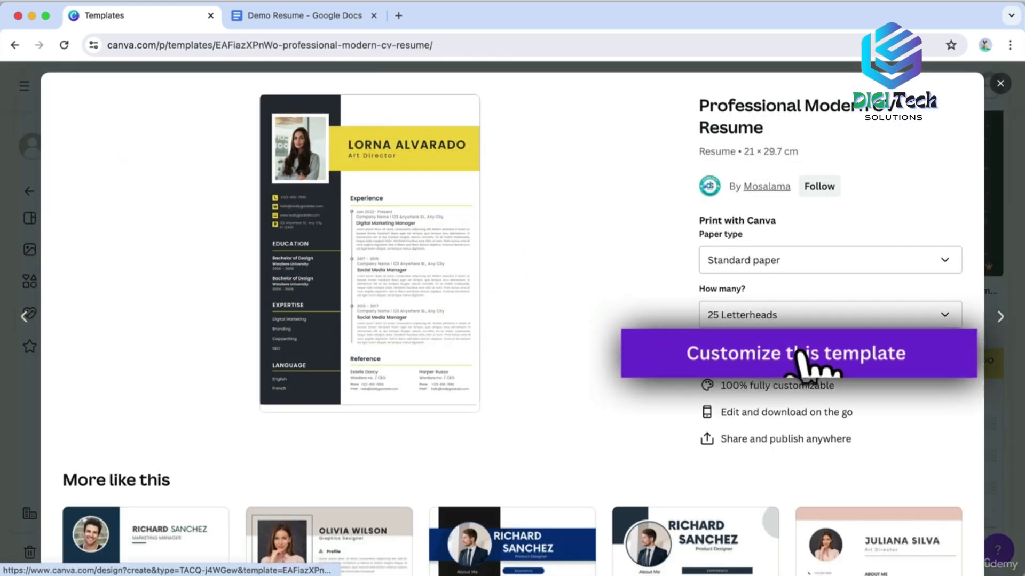
left_click(798, 352)
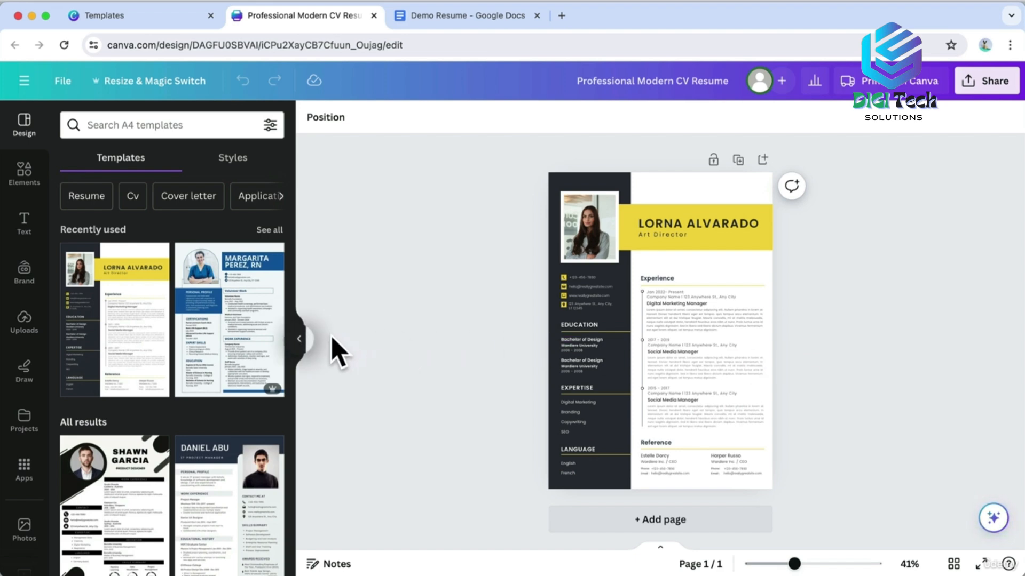
Hide the templates side panel and replace the resume's heading name with the full name copied from the Demo Resume document.
left_click(298, 344)
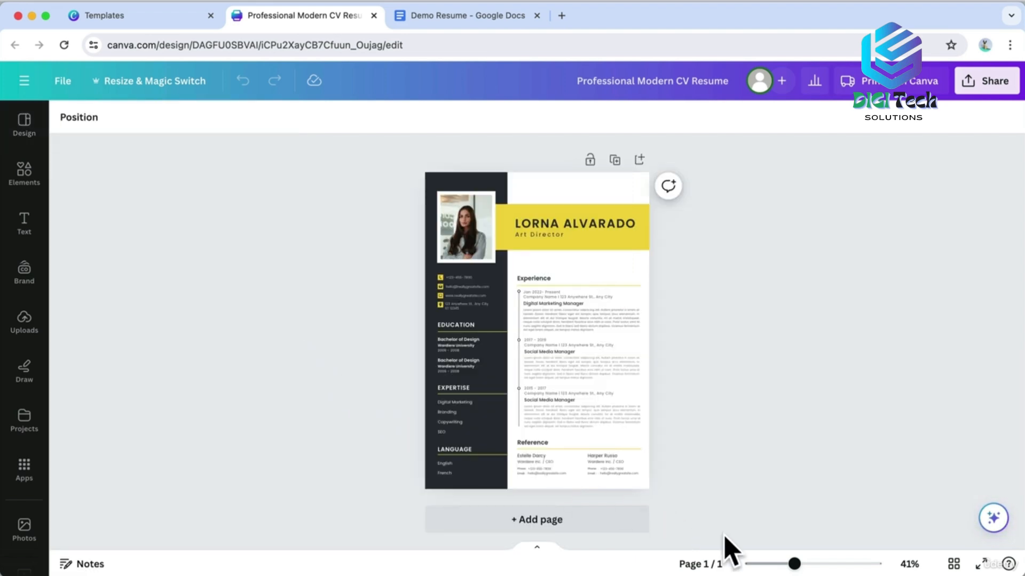
left_click_drag(794, 564, 821, 564)
scroll(808, 469, "up", 5)
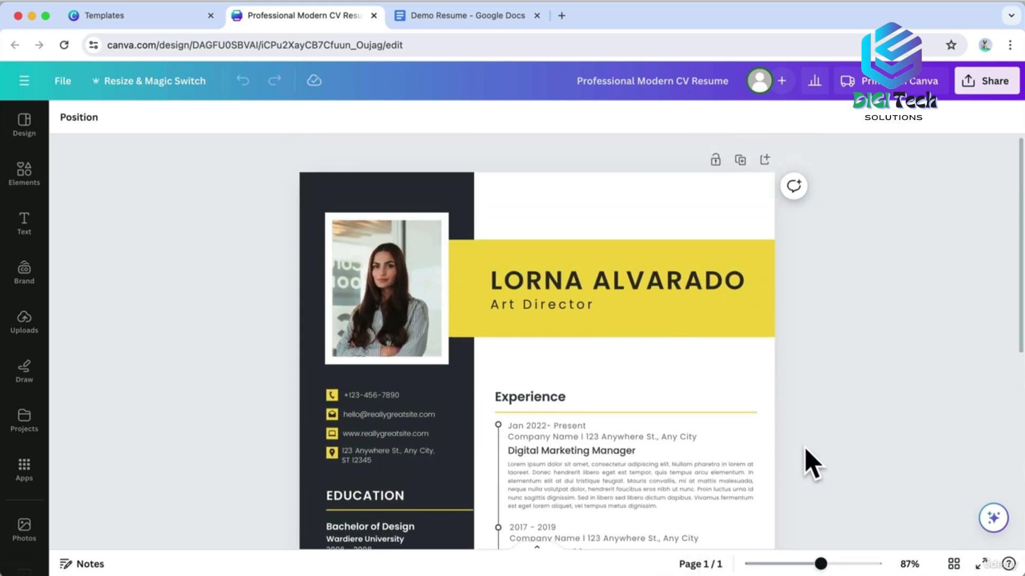
left_click(502, 20)
left_click_drag(347, 209, 253, 209)
key("super+c")
left_click(311, 16)
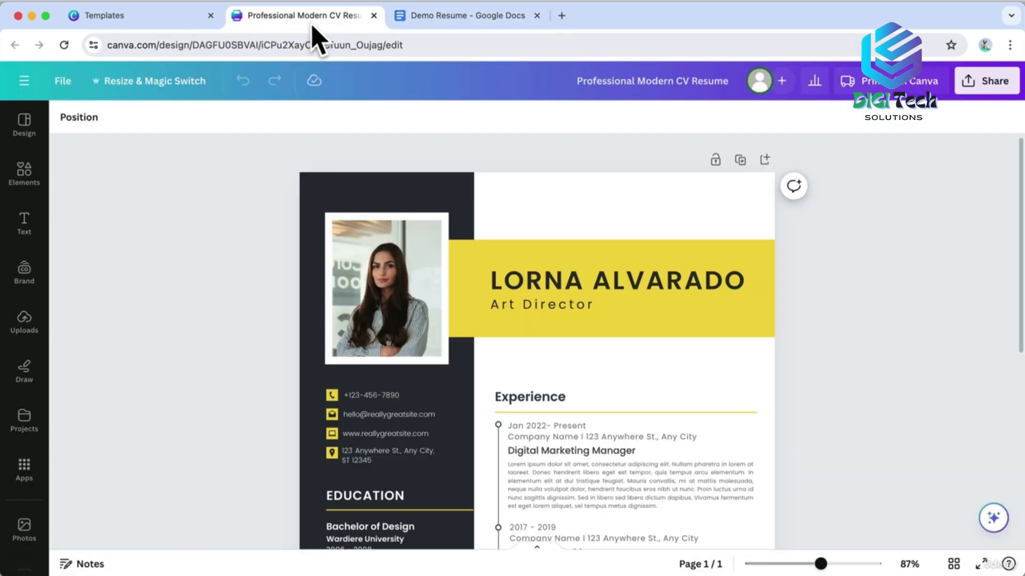
left_click(555, 275)
left_click(555, 275)
key("super+v")
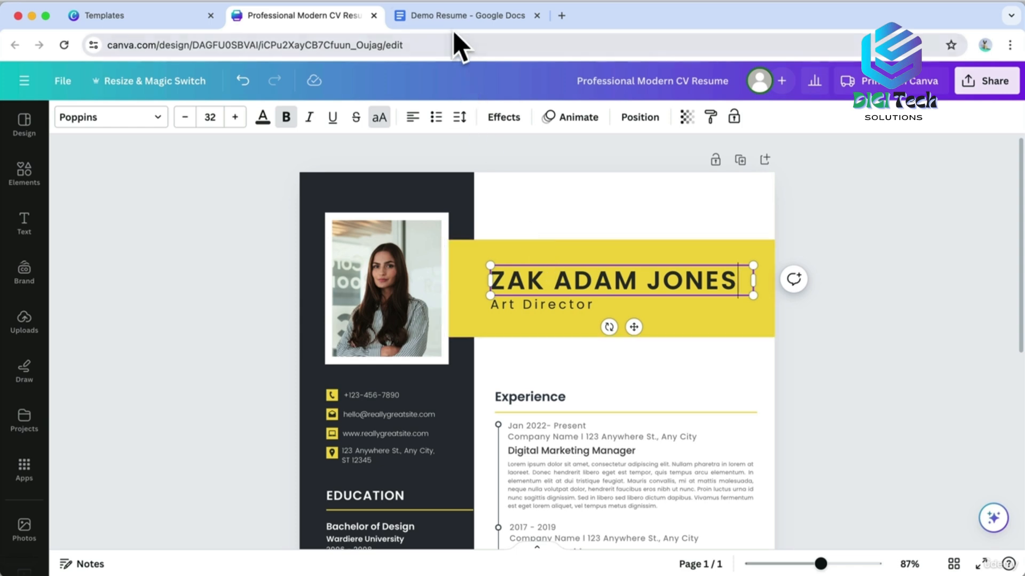
Replace the job title under the name with "Video Editor" from the Demo Resume document.
left_click(458, 16)
double_click(270, 235)
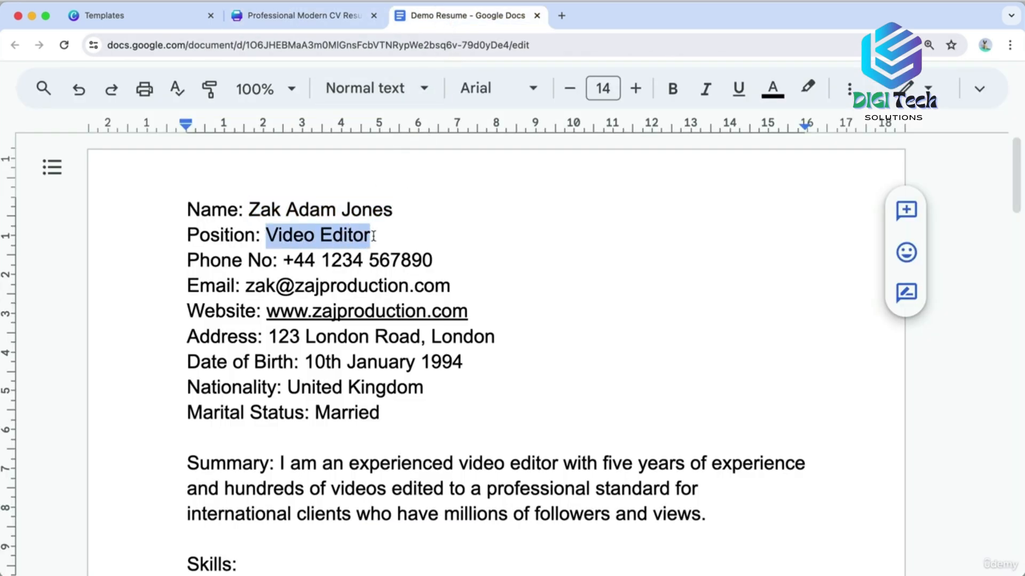
left_click(299, 16)
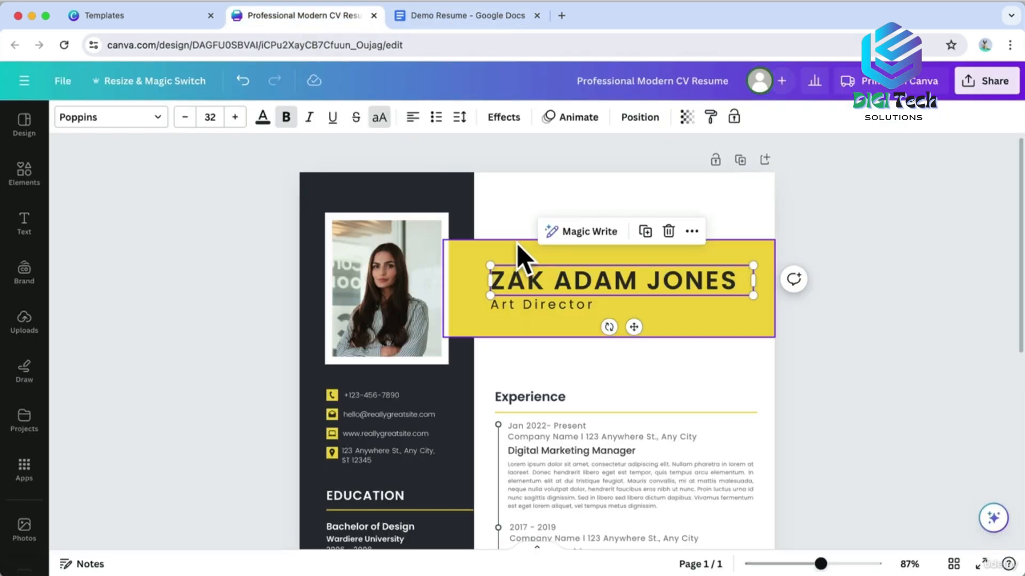
double_click(540, 303)
type("Video Editor")
Reduce the yellow banner's height from both edges and shift the name and job title slightly down to centre them in it.
left_click(527, 325)
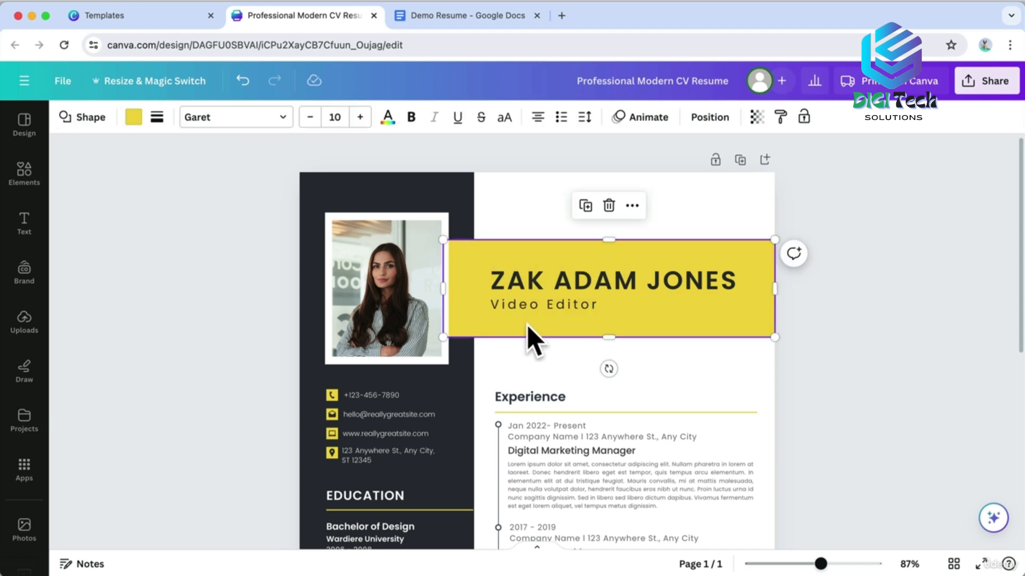
left_click_drag(601, 337, 608, 319)
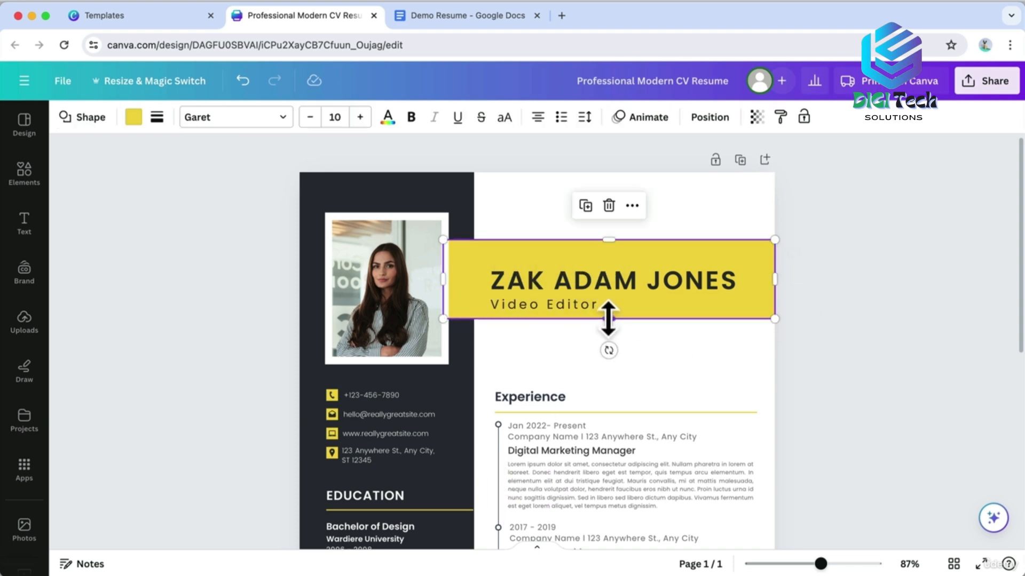
left_click_drag(608, 241, 609, 257)
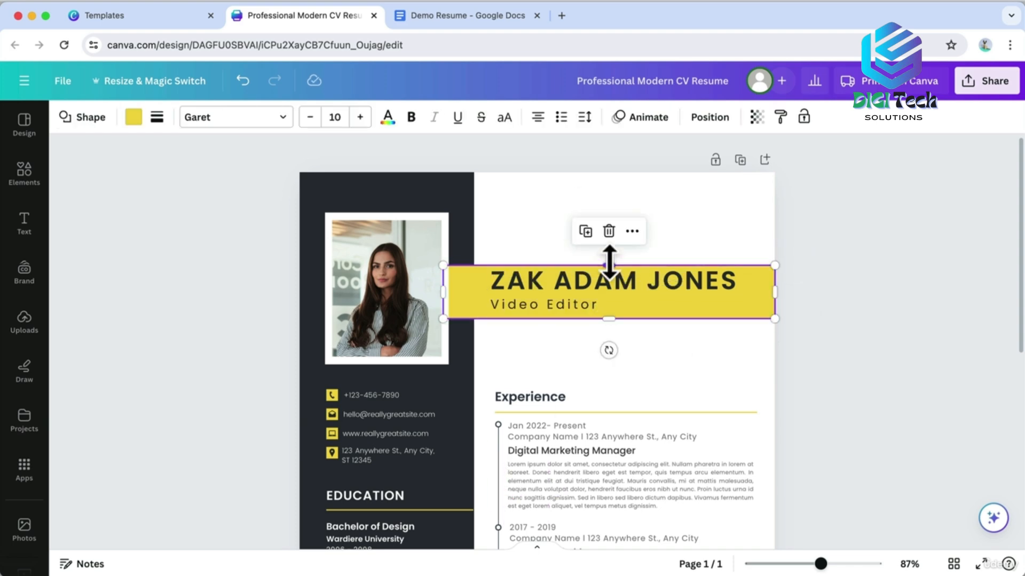
left_click(618, 297)
mouse_move(617, 298)
left_mouse_down()
mouse_move(612, 286)
mouse_move(608, 306)
left_mouse_up()
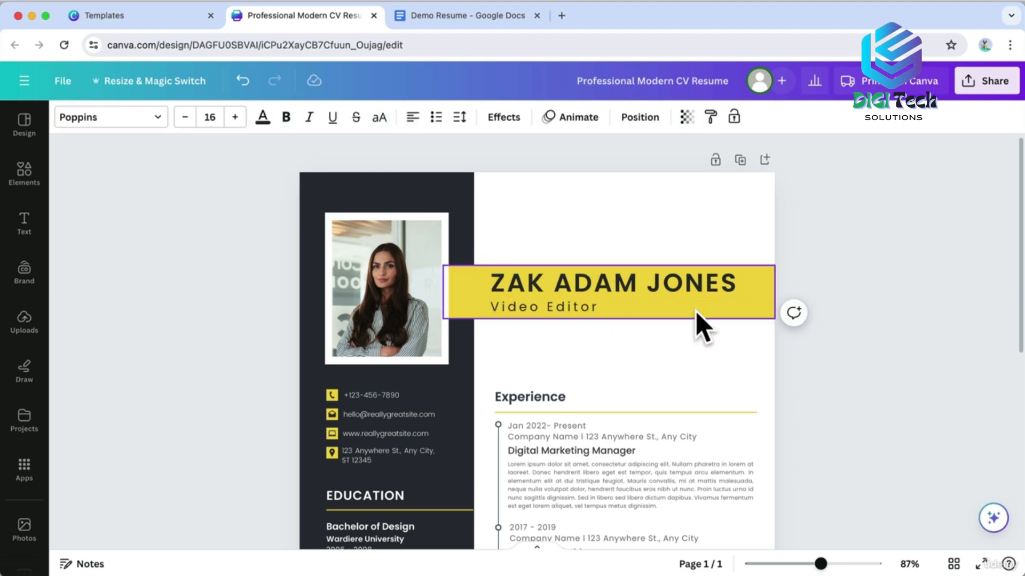
Move the yellow banner, the heading text and the framed photo together up near the page's upper edge.
left_click(852, 293)
left_click_drag(851, 309, 508, 237)
left_click(817, 327)
left_click_drag(811, 315, 461, 284)
left_click(465, 314, "shift")
left_click_drag(520, 242, 522, 216)
Scale down the profile photo and its white frame slightly and reposition them in the dark sidebar.
left_click(790, 281)
left_click(430, 276)
left_click(419, 343)
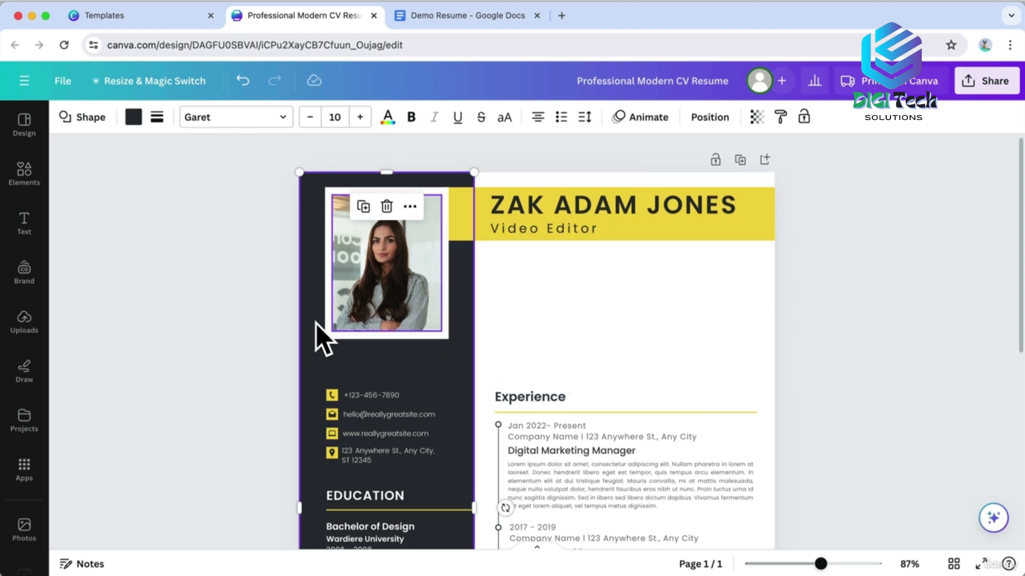
left_click(331, 338)
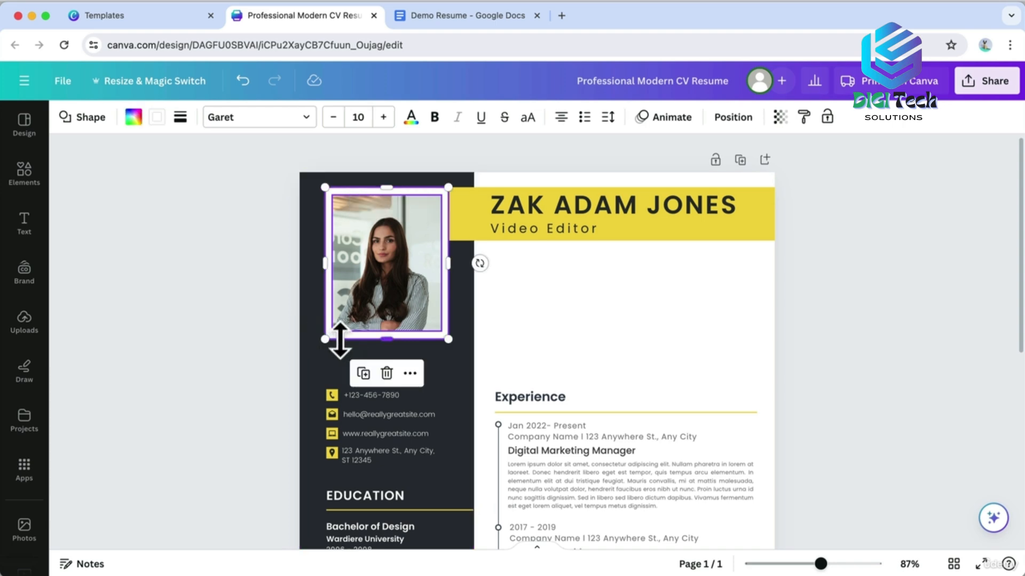
left_click_drag(340, 340, 338, 327)
left_click_drag(396, 304, 387, 296)
left_click(225, 304)
Move the contact detail rows with their icons up beneath the photo and enlarge them slightly.
scroll(249, 375, "down", 1)
left_click_drag(251, 357, 384, 352)
left_click(459, 424, "shift")
left_click_drag(433, 382, 447, 394)
Move the email, website and address rows with their icons up closer to the phone row.
scroll(245, 347, "down", 1)
left_click(245, 347)
left_click_drag(247, 319, 391, 377)
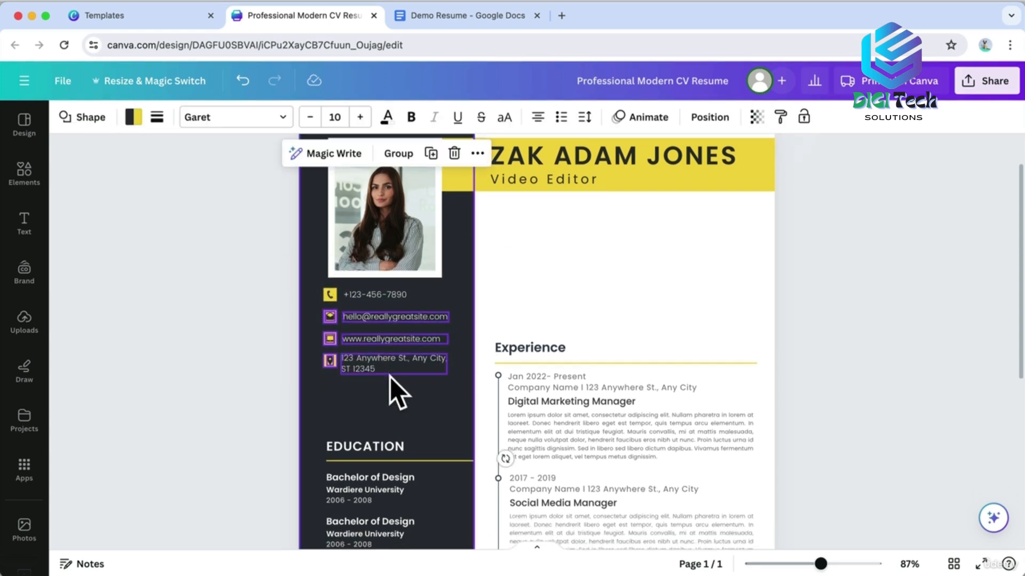
scroll(390, 377, "up", 1)
left_click(467, 393, "shift")
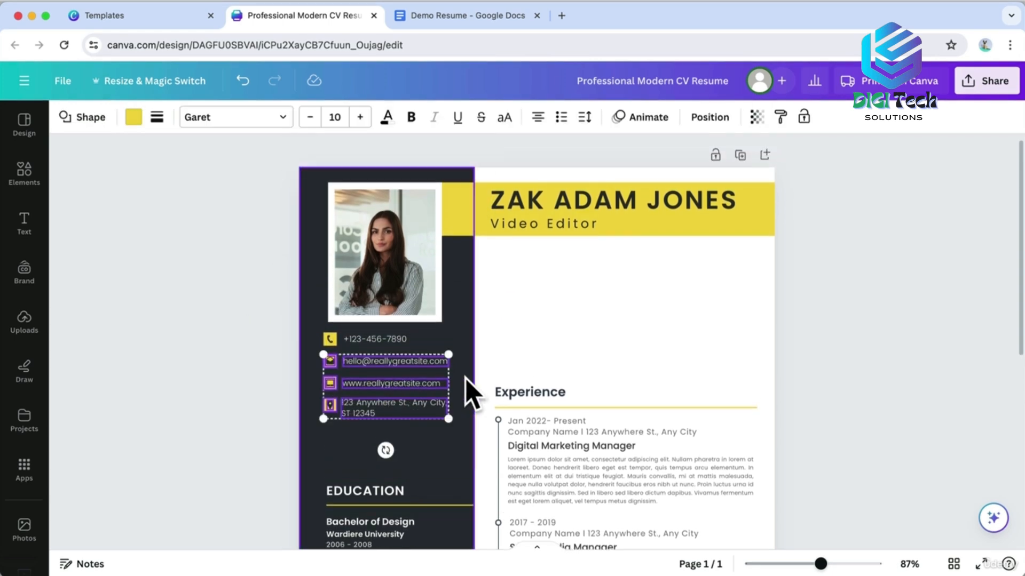
left_click_drag(406, 385, 407, 381)
Nudge the website and address rows with their icons upward to even out the tight spacing of the contact rows.
left_click(238, 376)
left_click_drag(238, 376, 462, 433)
left_click(462, 434, "shift")
key("Up")
key("Up")
key("Up")
key("Up")
key("Up")
key("Up")
left_click_drag(269, 404, 457, 434)
left_click(448, 437, "shift")
left_click(222, 430)
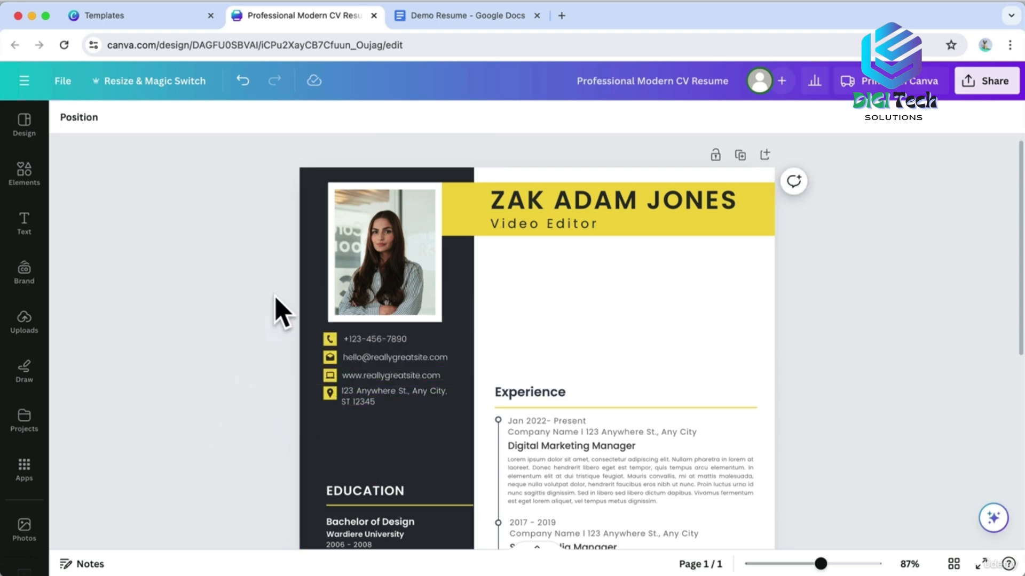
Switch to the Demo Resume document in Google Docs and highlight the Name and Position lines in light red.
left_click(433, 16)
left_click_drag(371, 235, 189, 210)
left_click(806, 87)
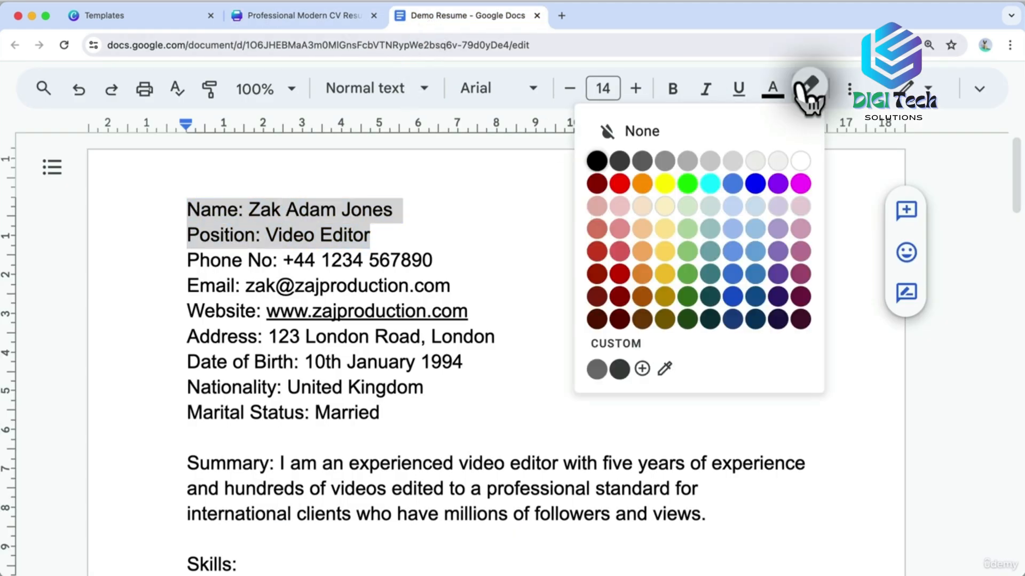
left_click(619, 205)
Replace the placeholder phone number in the Canva resume with the phone number from the Demo Resume document.
left_click_drag(283, 260, 396, 260)
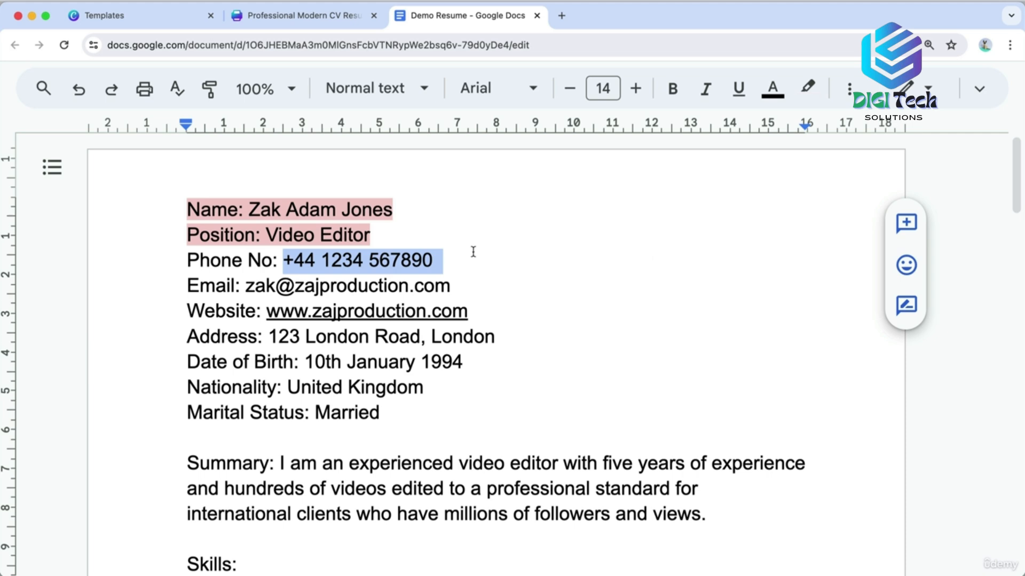
left_click(327, 21)
left_click(393, 334)
double_click(393, 339)
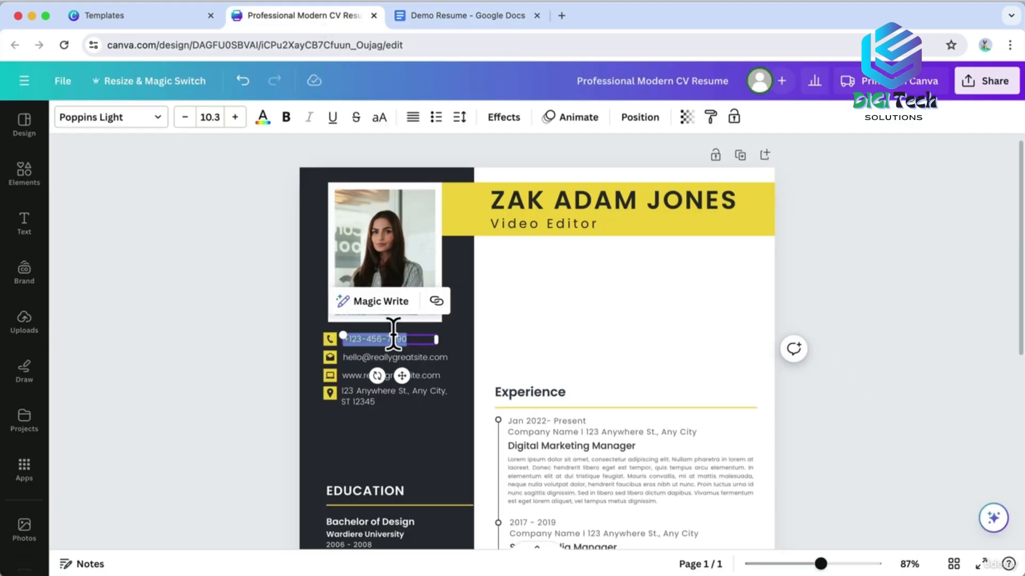
Replace the placeholder email with the email address from the Demo Resume document and remove its mailto link.
left_click(459, 15)
left_click_drag(245, 286, 450, 286)
left_click(268, 18)
double_click(373, 357)
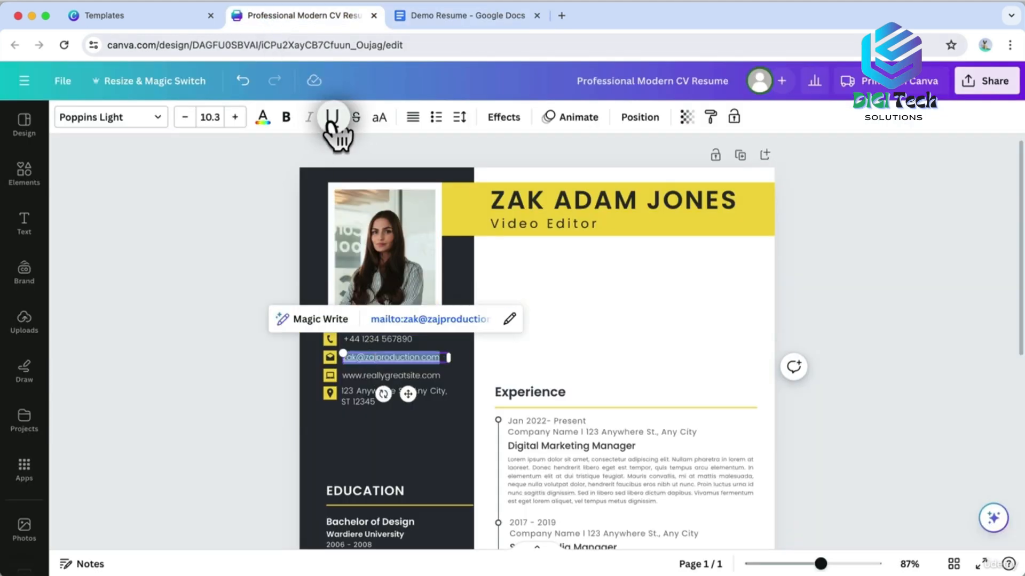
left_click(510, 319)
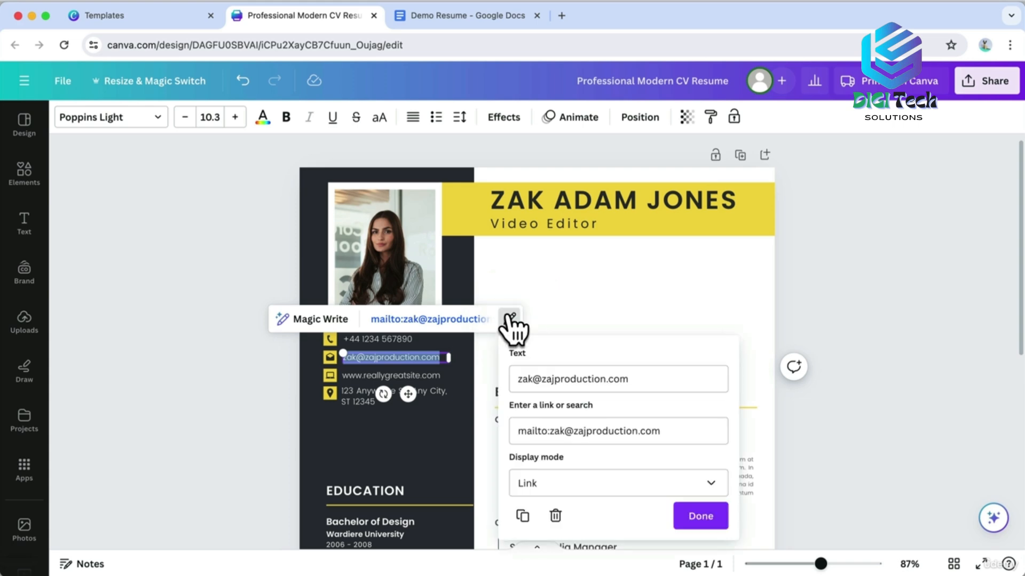
left_click(557, 515)
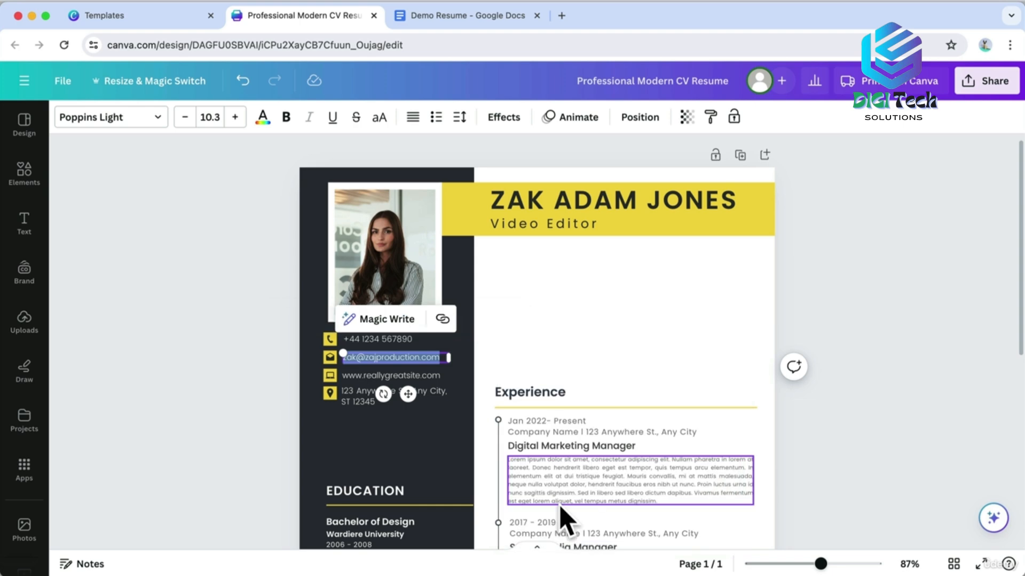
Replace the placeholder website with the website address from the Demo Resume document and remove its hyperlink.
left_click(450, 25)
left_click_drag(274, 315, 467, 312)
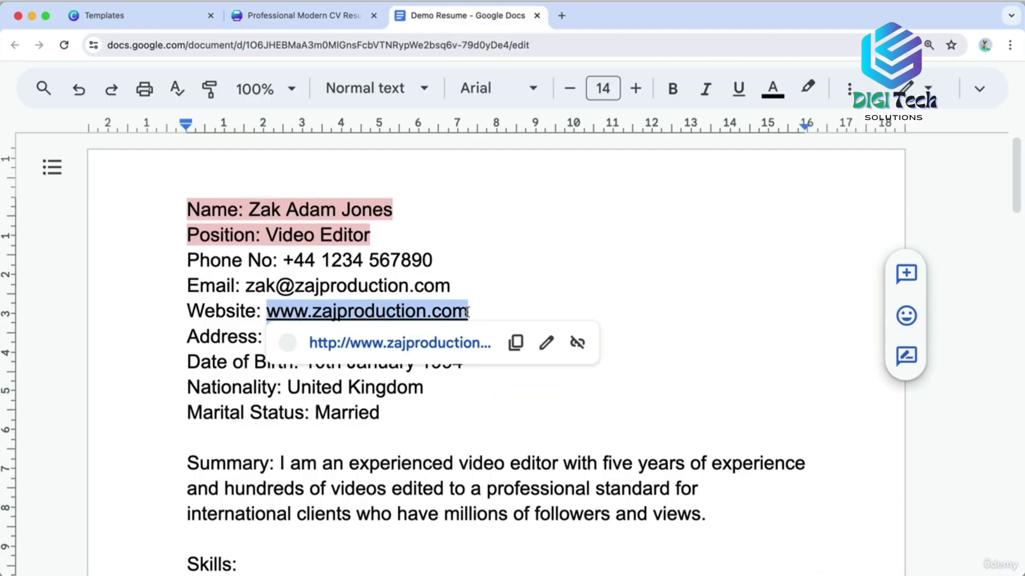
left_click(304, 16)
left_click(370, 376)
left_click(371, 376)
key("super+a")
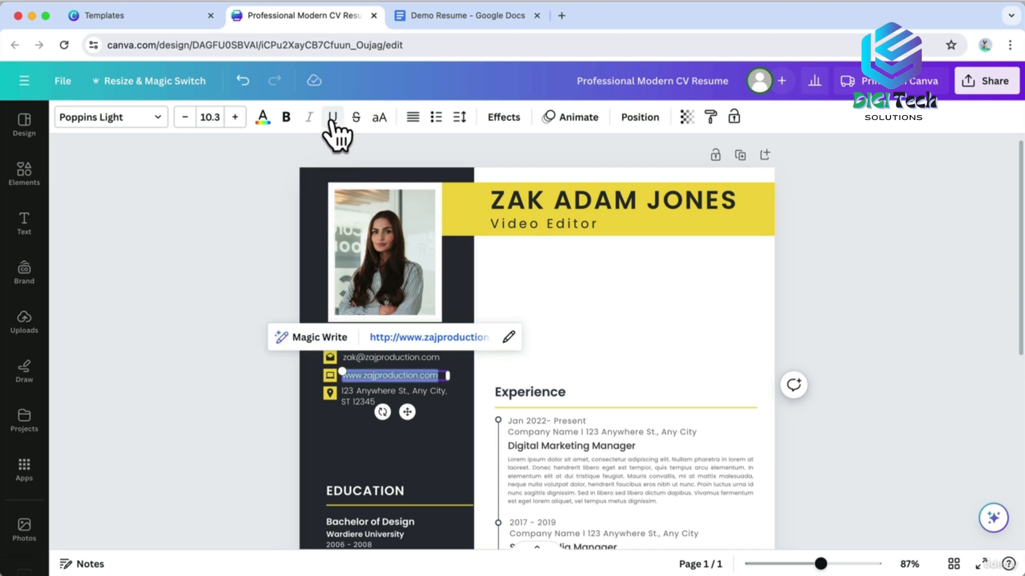
left_click(508, 337)
left_click(555, 534)
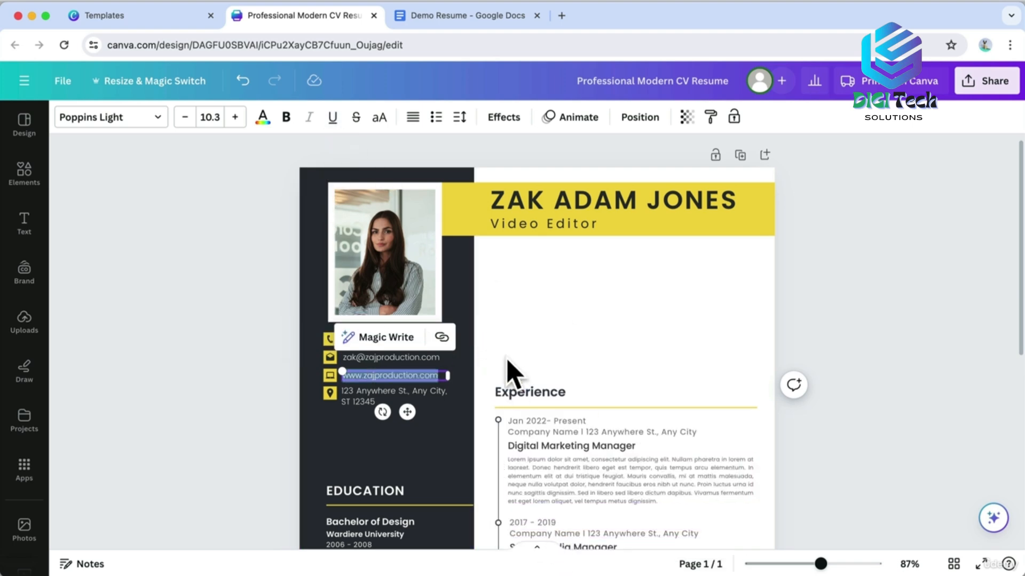
left_click(509, 345)
Replace the placeholder street address with the address copied from the Demo Resume document.
left_click(487, 21)
left_click_drag(269, 336, 497, 338)
key("super+c")
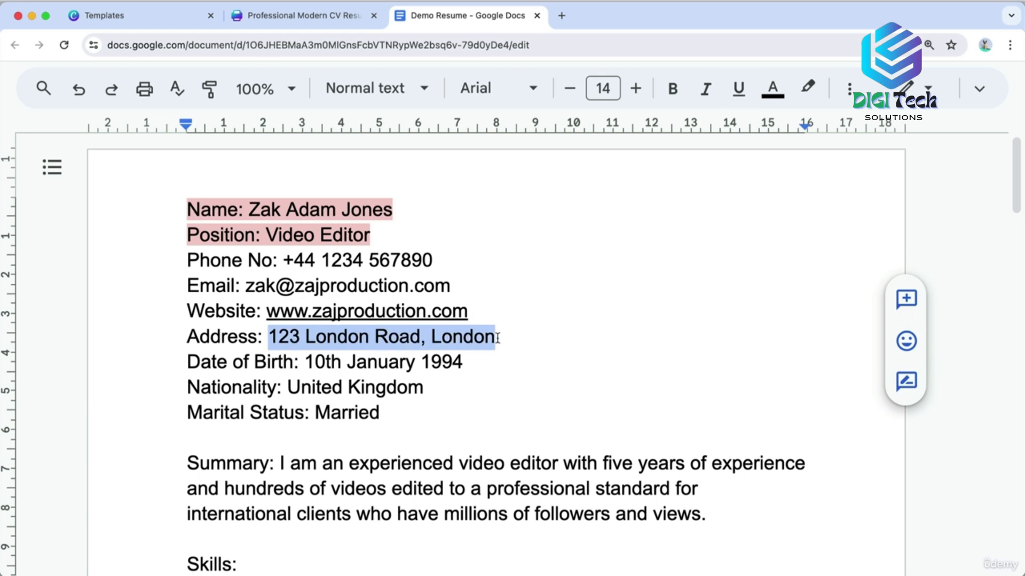
left_click(341, 21)
double_click(378, 388)
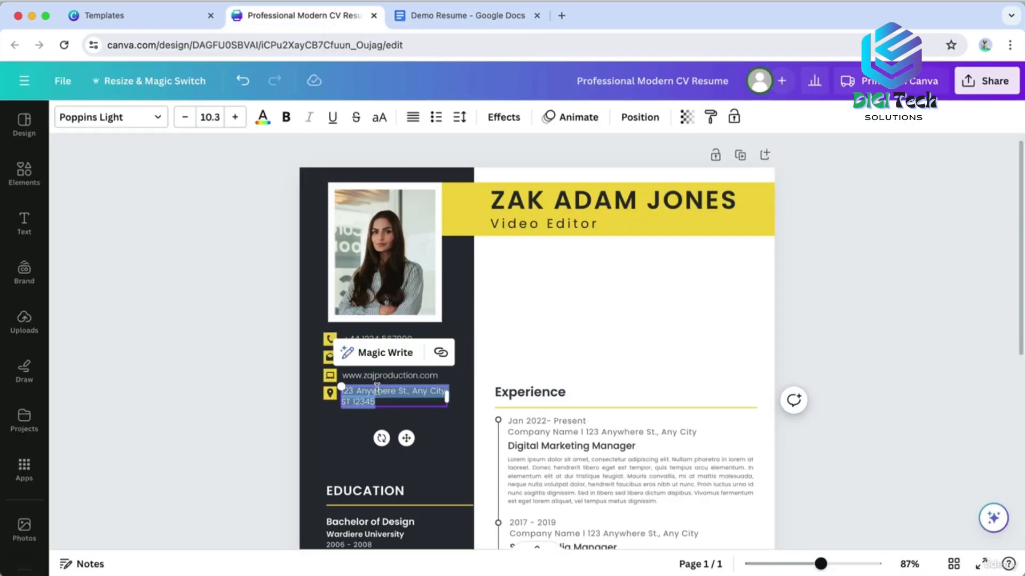
key("super+v")
left_click(275, 423)
Duplicate the first "Bachelor of Design" text from the Education section and place the copy below the address row.
scroll(276, 422, "down", 2)
left_click(346, 425)
left_click(404, 389)
left_click_drag(389, 437, 374, 320)
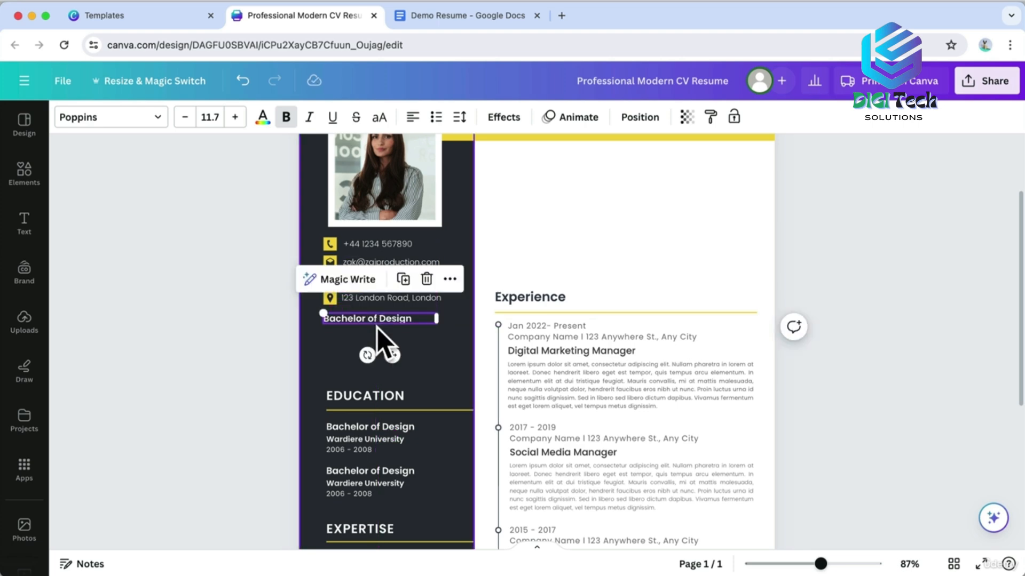
Switch to the Demo Resume document and highlight the phone, email, website and address lines in light red.
left_click(451, 19)
left_click_drag(179, 261, 495, 342)
left_click(807, 87)
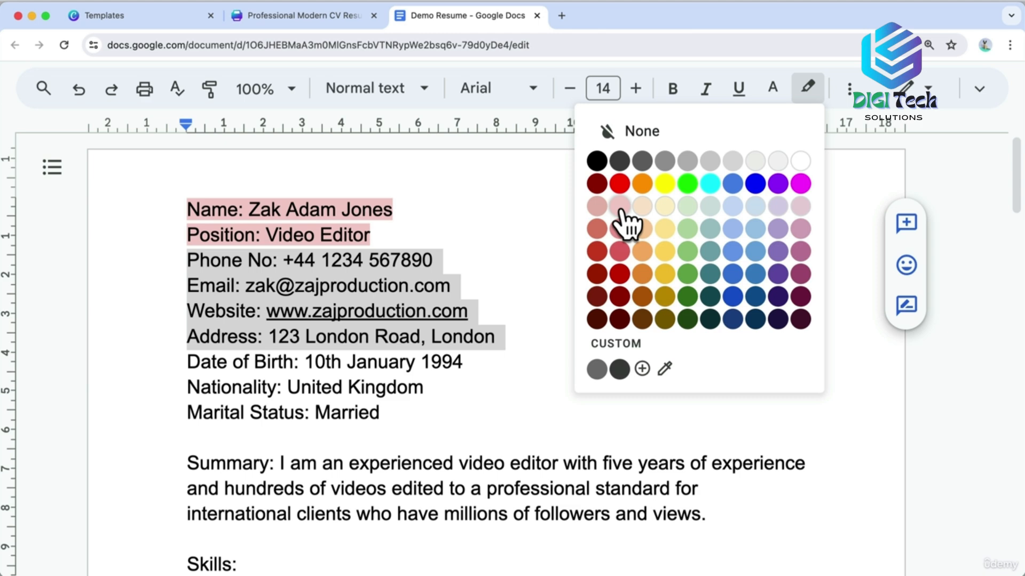
left_click(619, 206)
Replace the "Bachelor of Design" copy below the Canva address row with "Date of Birth:" copied from the Demo Resume document.
left_click_drag(186, 361, 297, 362)
key("super+c")
left_click(298, 15)
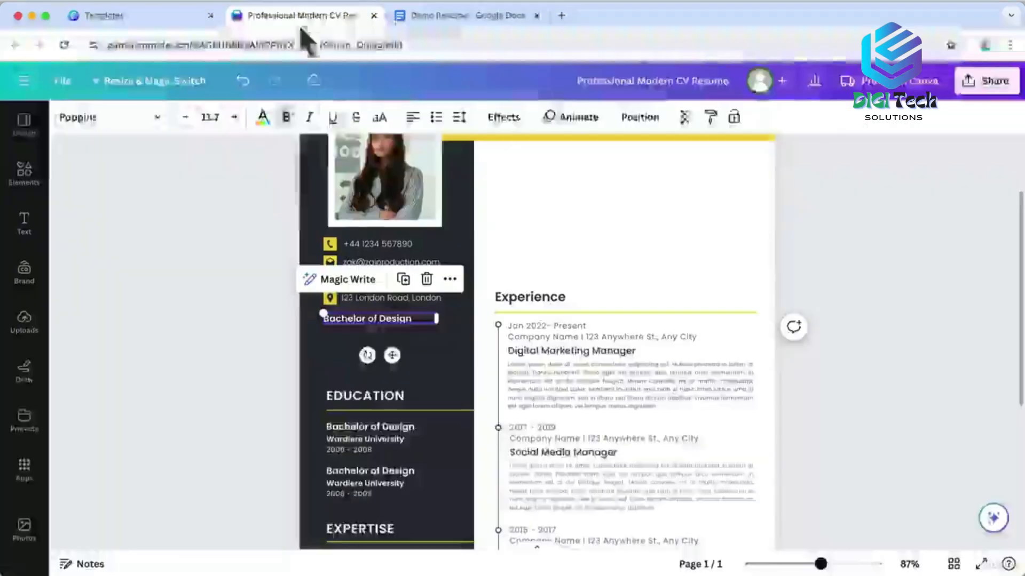
key("super+v")
Place the duplicate label below "Date of Birth:" and replace its text with "Nationality:" from the Demo Resume document.
left_click(459, 15)
left_click_drag(187, 387, 280, 386)
key("super+c")
left_click(299, 15)
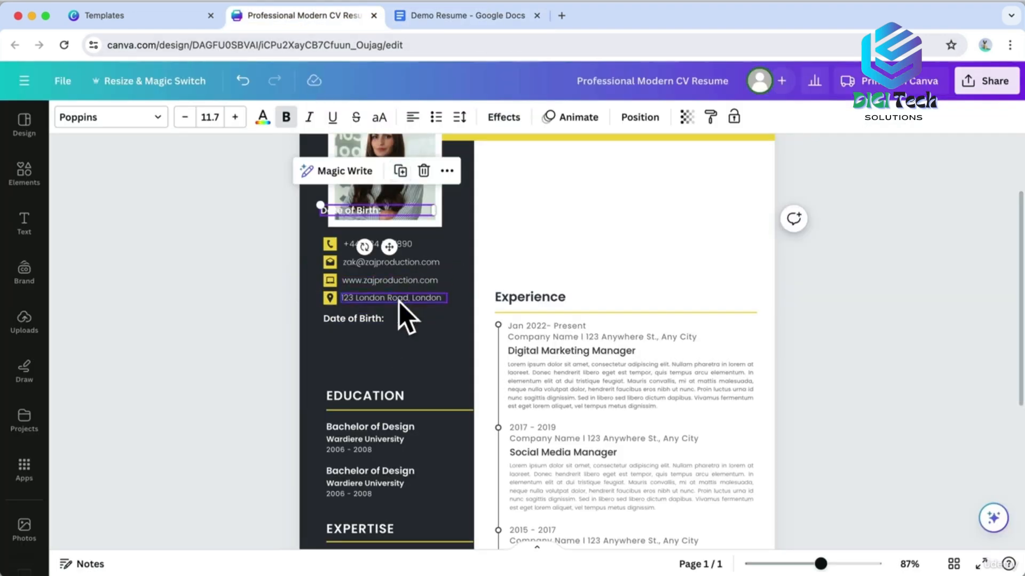
left_click_drag(367, 209, 365, 346)
double_click(366, 333)
key("super+v")
Duplicate the "Nationality:" label below itself and replace the copy's text with "Marital Status:" from the Demo Resume document.
left_click(374, 347)
left_click(370, 332)
left_click(404, 293)
left_click(459, 15)
left_click_drag(186, 413, 311, 414)
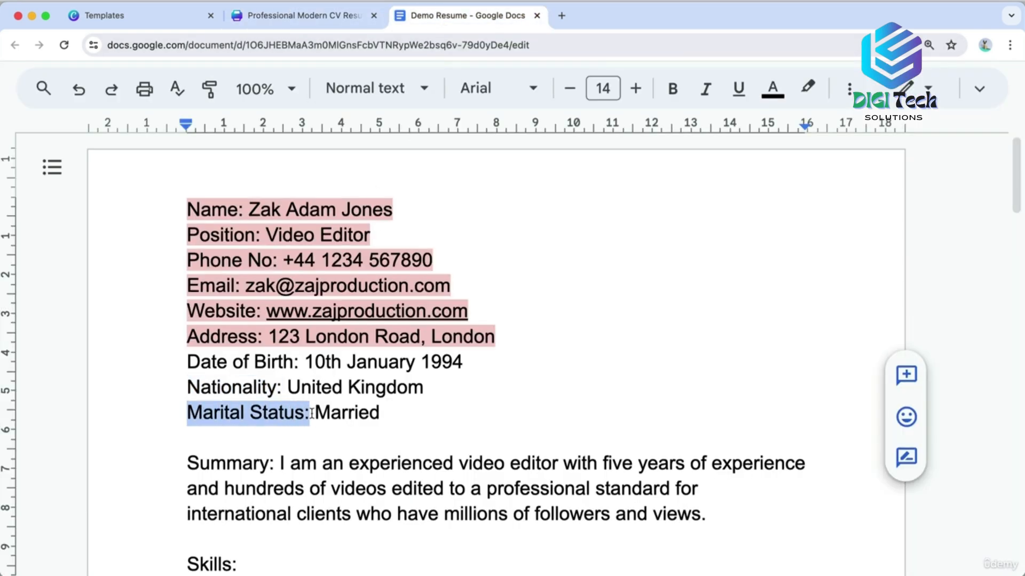
key("super+c")
left_click(320, 20)
double_click(368, 345)
key("super+v")
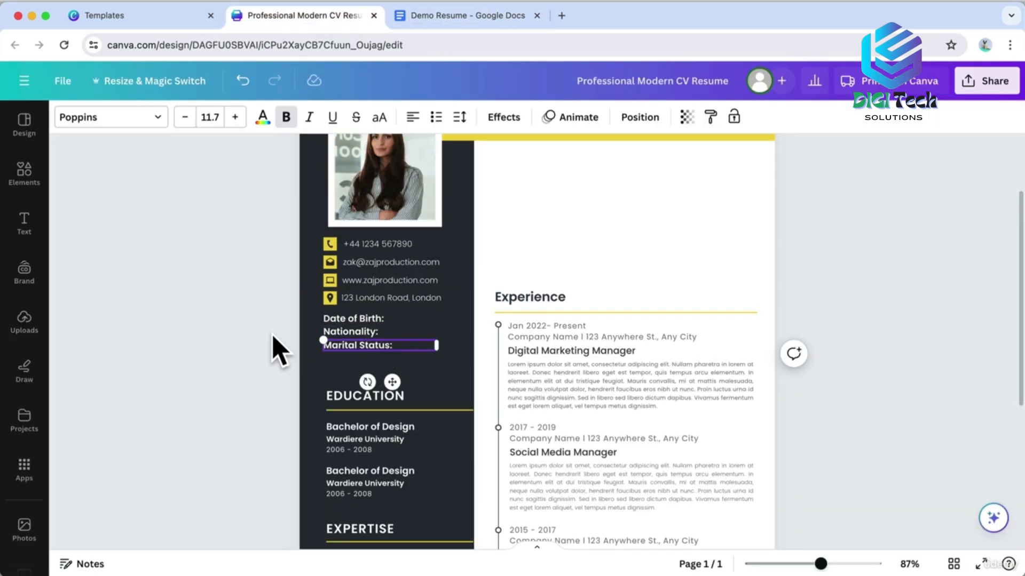
Duplicate the address text beside the "Date of Birth:" label and replace it with the birth date from the Demo Resume document.
left_click(392, 306)
left_click(395, 301)
left_click(419, 259)
left_click_drag(397, 306, 430, 320)
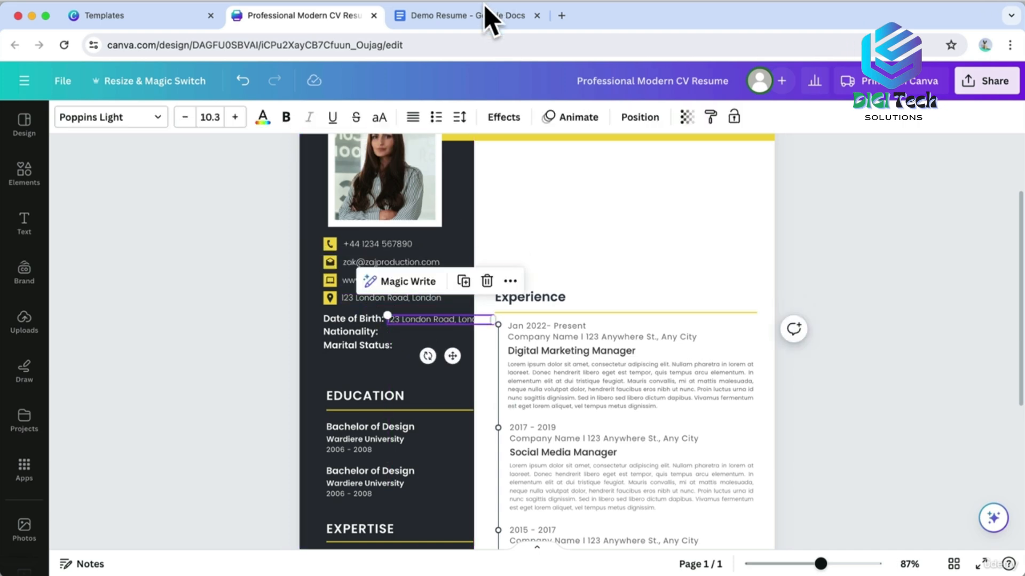
left_click(490, 19)
left_click_drag(306, 363, 462, 363)
left_click(299, 15)
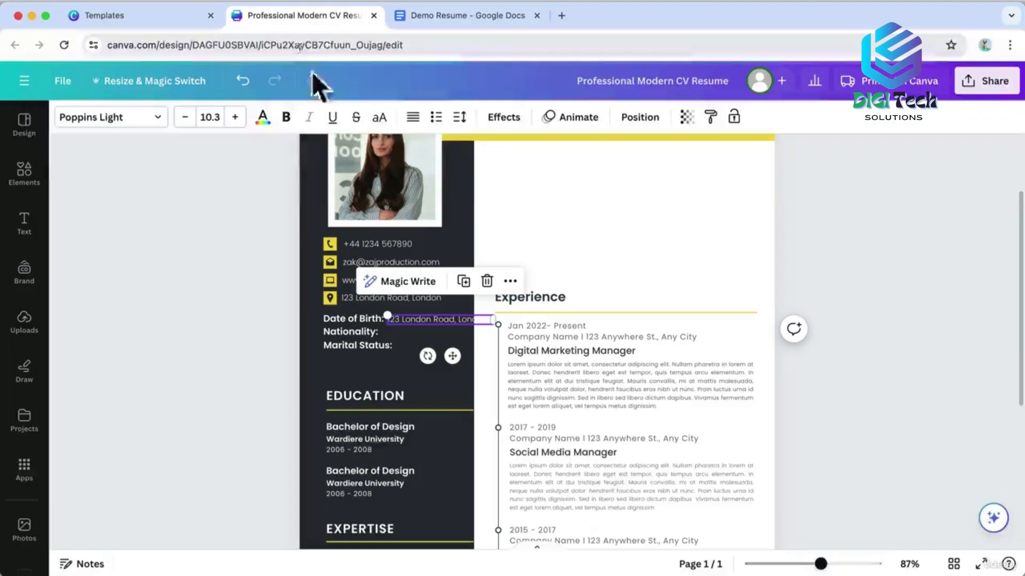
triple_click(408, 323)
key("super+v")
Duplicate the birth date text beside "Nationality:", replace it with "United Kingdom" from the Demo Resume document, and narrow its text box.
left_click(406, 336)
left_click(418, 320)
left_click(464, 281)
left_click_drag(414, 332, 404, 335)
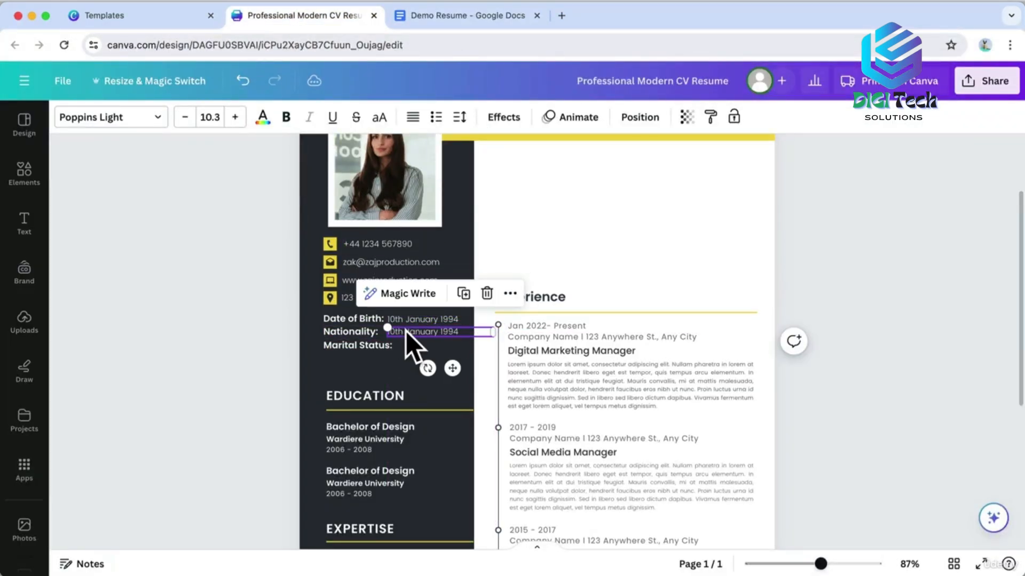
left_click(440, 16)
left_click_drag(289, 387, 424, 387)
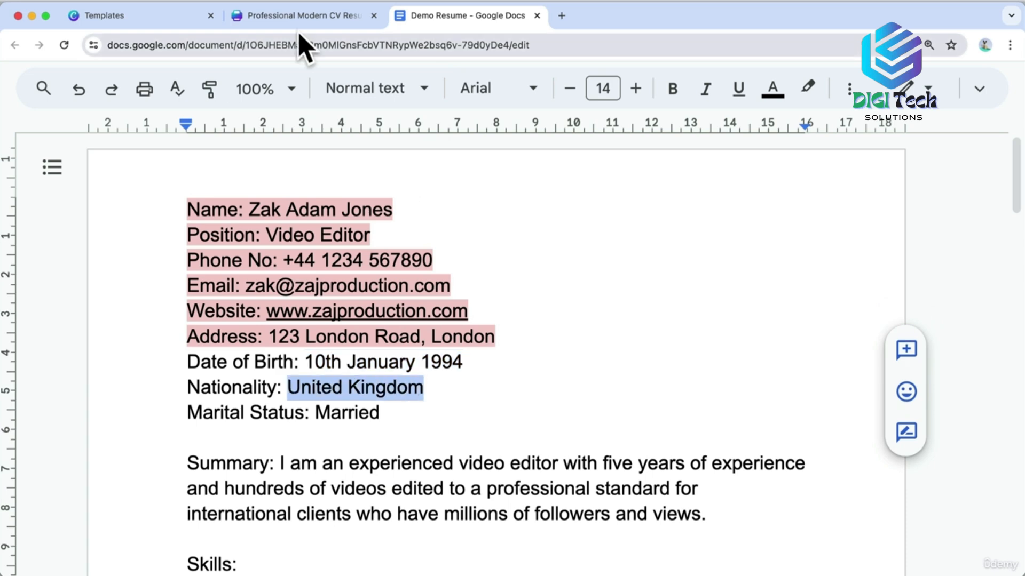
left_click(299, 15)
key("super+v")
left_click_drag(493, 332, 468, 323)
left_click(463, 320)
Duplicate the nationality value beside "Marital Status:" and replace it with "Married" from the Demo Resume document.
left_click(470, 16)
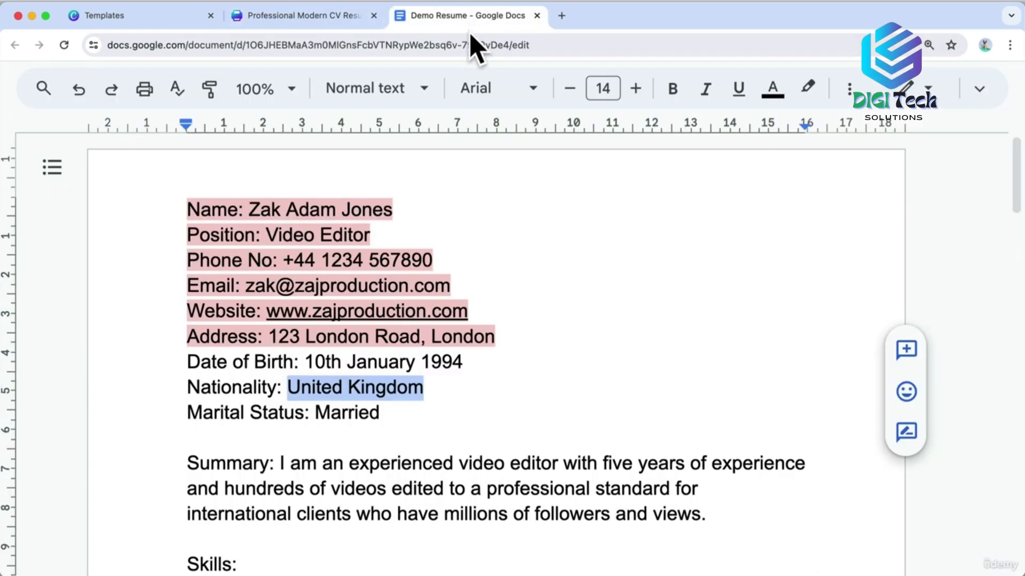
left_click_drag(316, 413, 390, 411)
left_click(306, 19)
mouse_move(425, 332)
left_mouse_down()
mouse_move(443, 313)
mouse_move(431, 345)
left_mouse_up()
double_click(430, 345)
key("super+v")
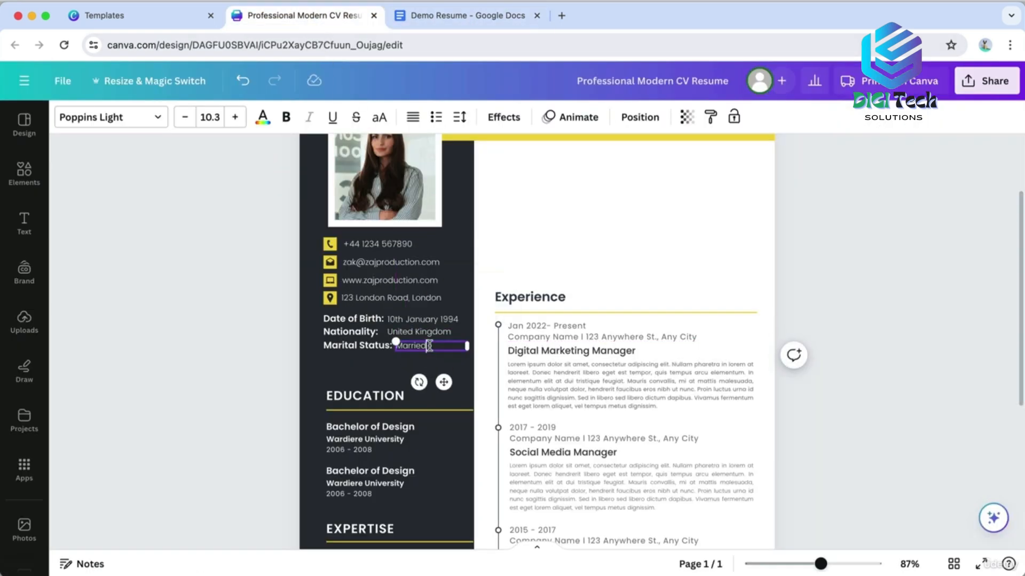
left_click(258, 344)
Recolour the "Date of Birth:", "Nationality:" and "Marital Status:" labels with the document's yellow.
left_click(344, 322)
left_click(344, 332, "shift")
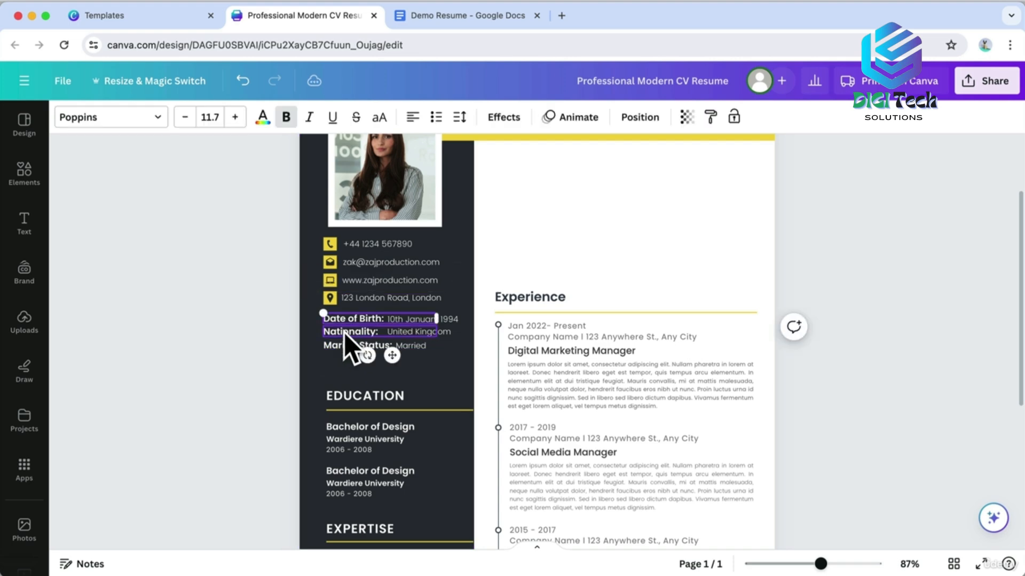
left_click(347, 347, "shift")
left_click(263, 117)
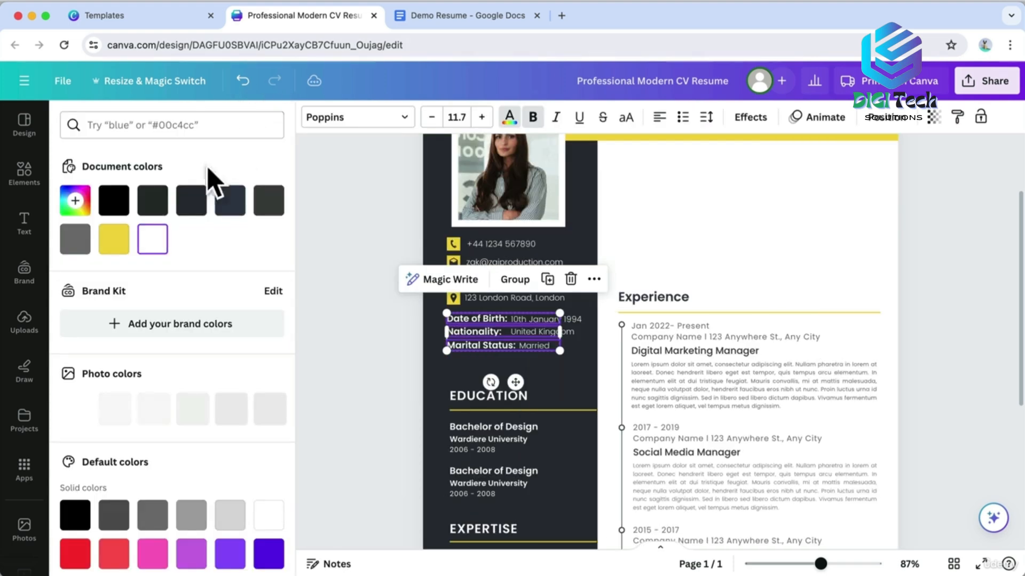
left_click(107, 251)
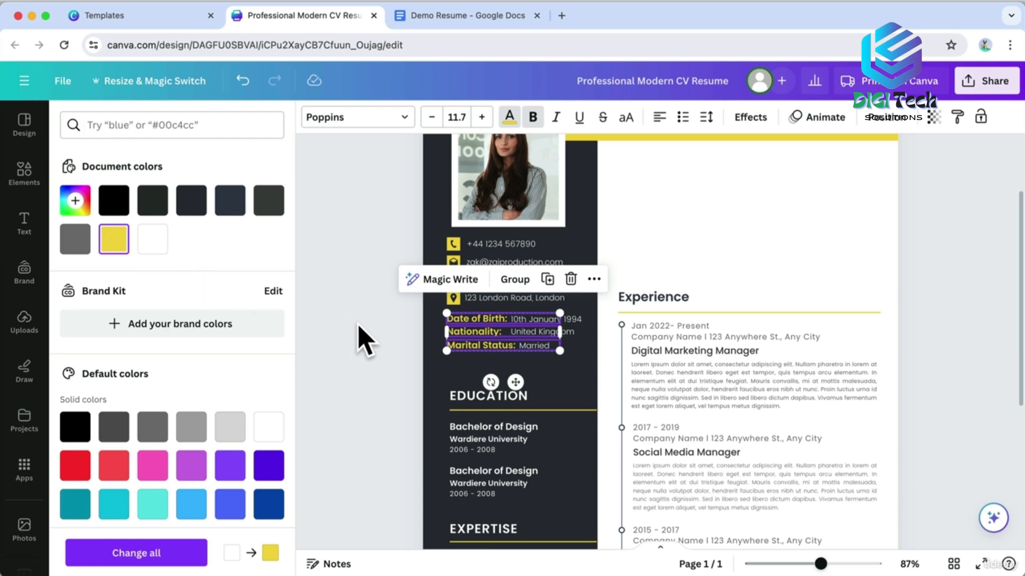
key("Escape")
left_click(288, 326)
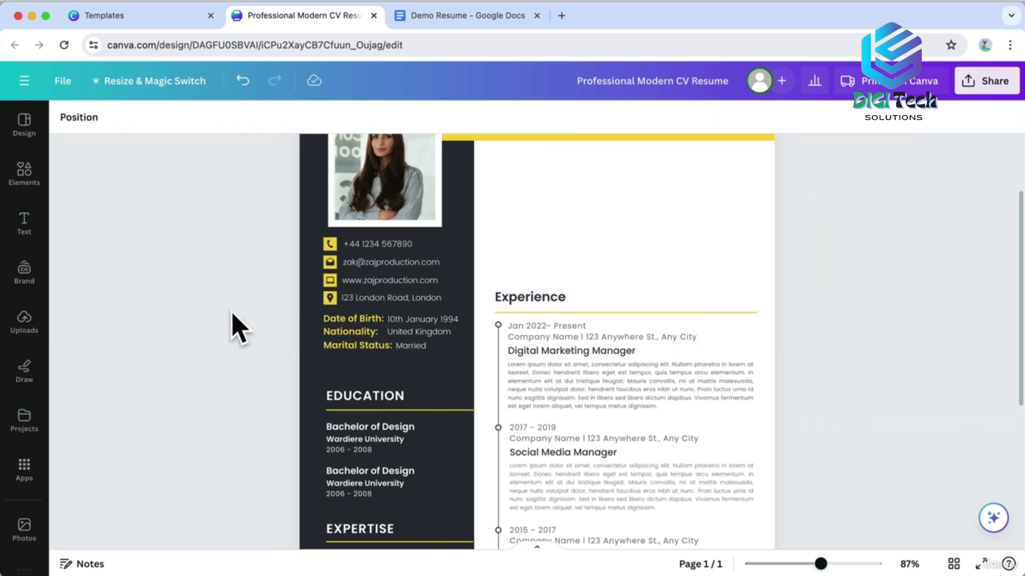
Duplicate the Experience heading with its yellow line and place the copy below the name banner.
scroll(239, 329, "up", 3)
left_click_drag(778, 401, 579, 249)
left_click(669, 343)
left_click(580, 265)
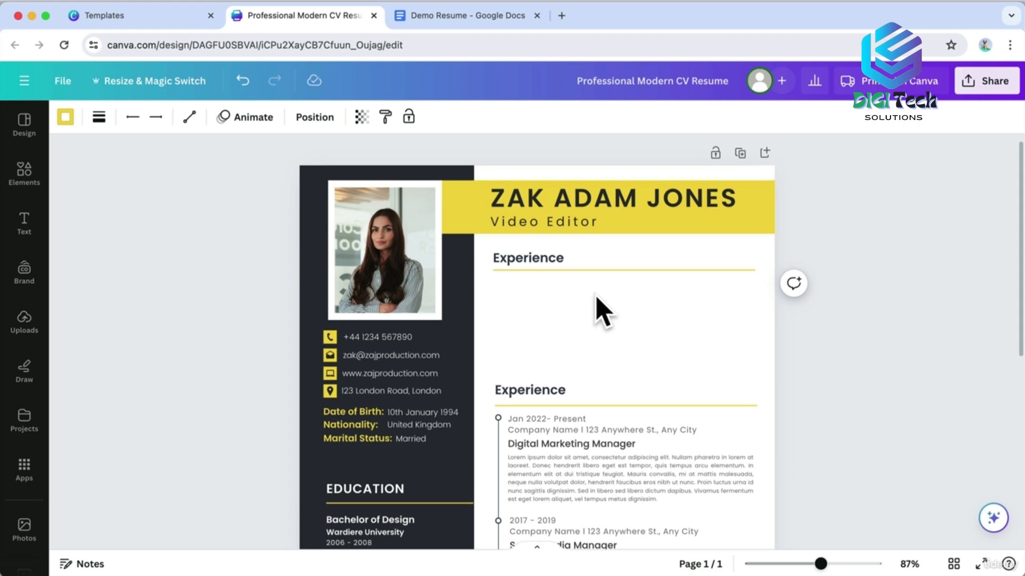
Highlight the date of birth, nationality and marital status lines in the Demo Resume document in light red.
left_click(458, 15)
left_click_drag(187, 362, 380, 412)
left_click(807, 88)
left_click(622, 217)
Replace the duplicated Experience heading below the name banner with "Summary" copied from the Demo Resume document.
scroll(427, 320, "down", 3)
left_click_drag(187, 331, 248, 333)
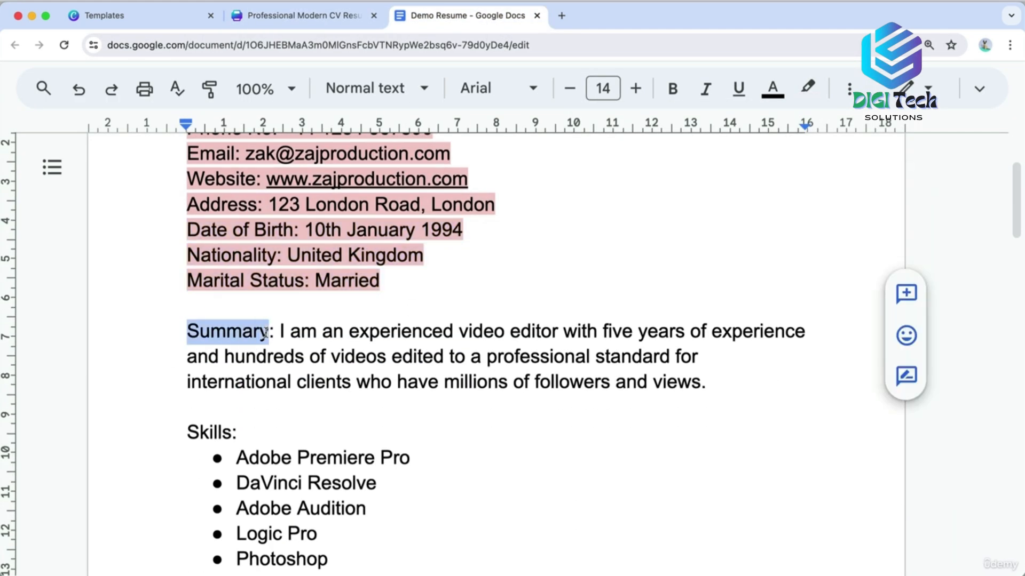
scroll(267, 331, "up", 1)
left_click(333, 19)
left_click(533, 258)
double_click(534, 258)
key("ctrl+v")
left_click(644, 255)
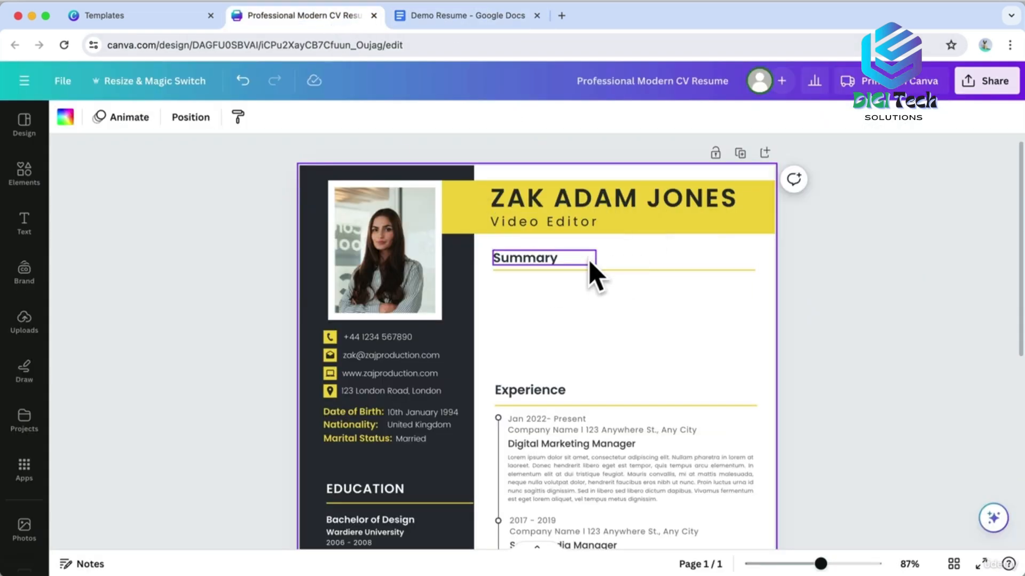
Set the Summary heading in uppercase and move its yellow line slightly closer to the text.
left_click(585, 258)
left_click(383, 118)
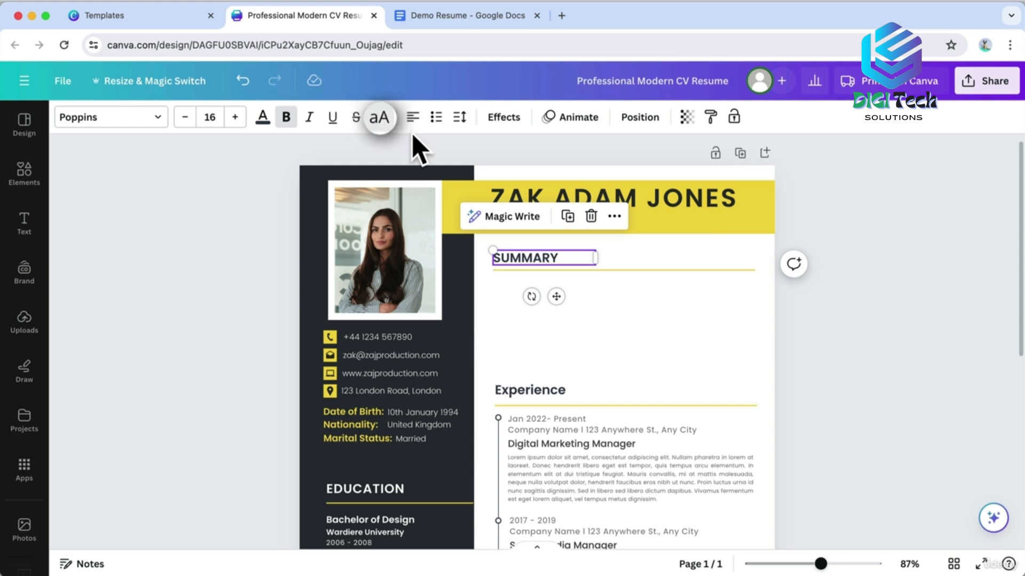
left_click(636, 292)
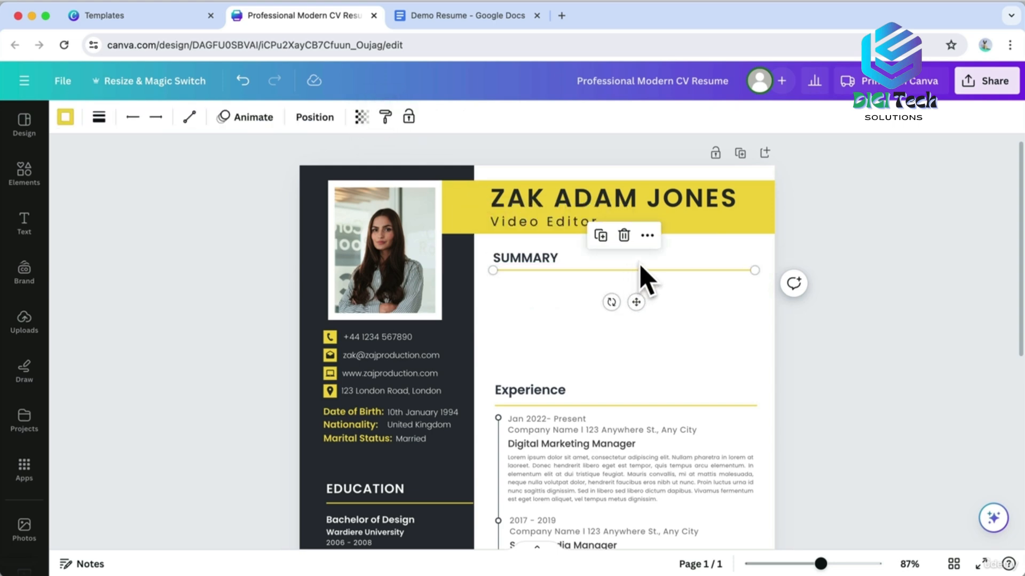
left_click_drag(640, 269, 632, 277)
left_click(602, 303)
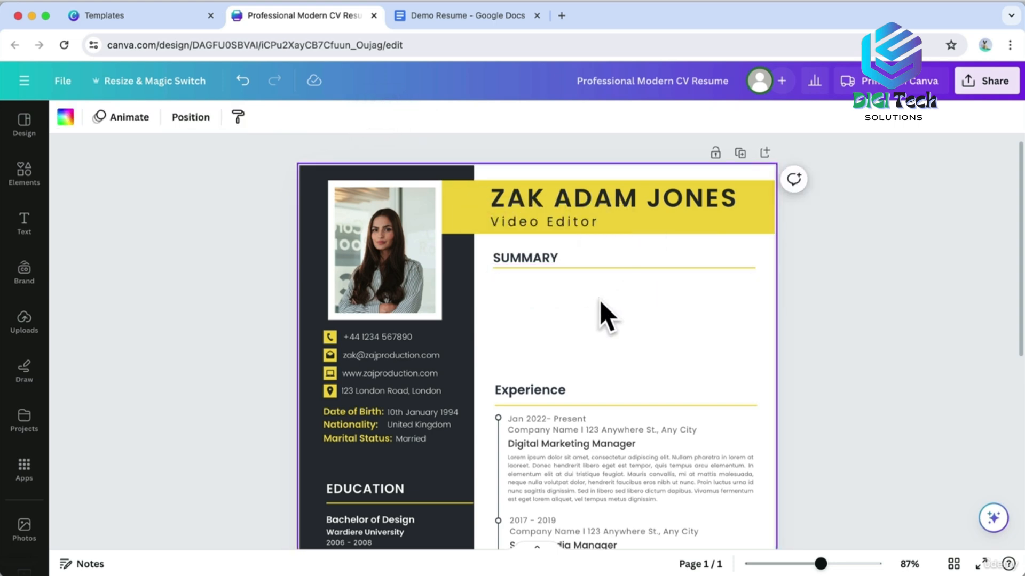
Duplicate a company name line below the SUMMARY heading and replace it with the summary paragraph from the Demo Resume document.
left_click_drag(625, 422, 607, 281)
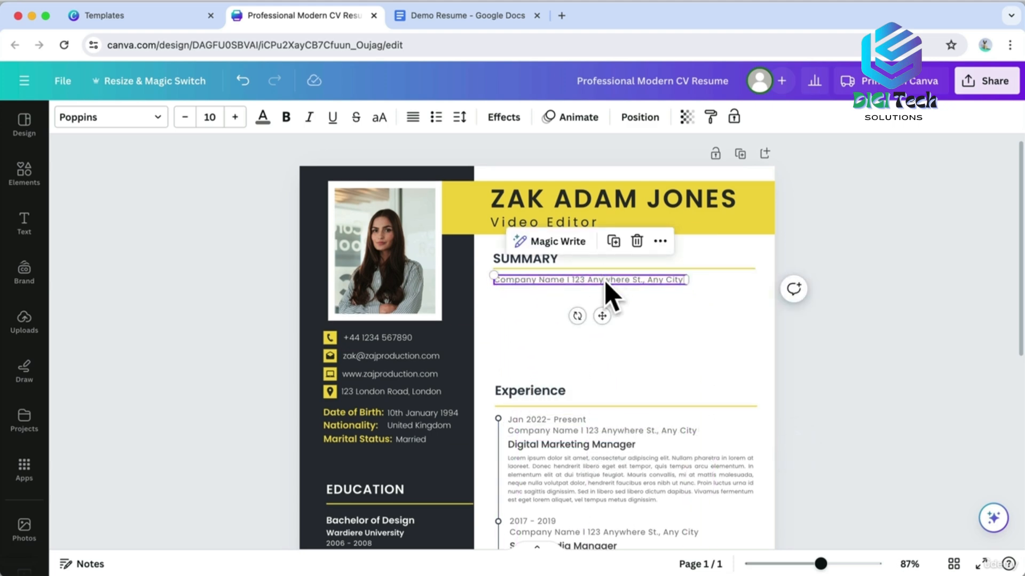
left_click(657, 305)
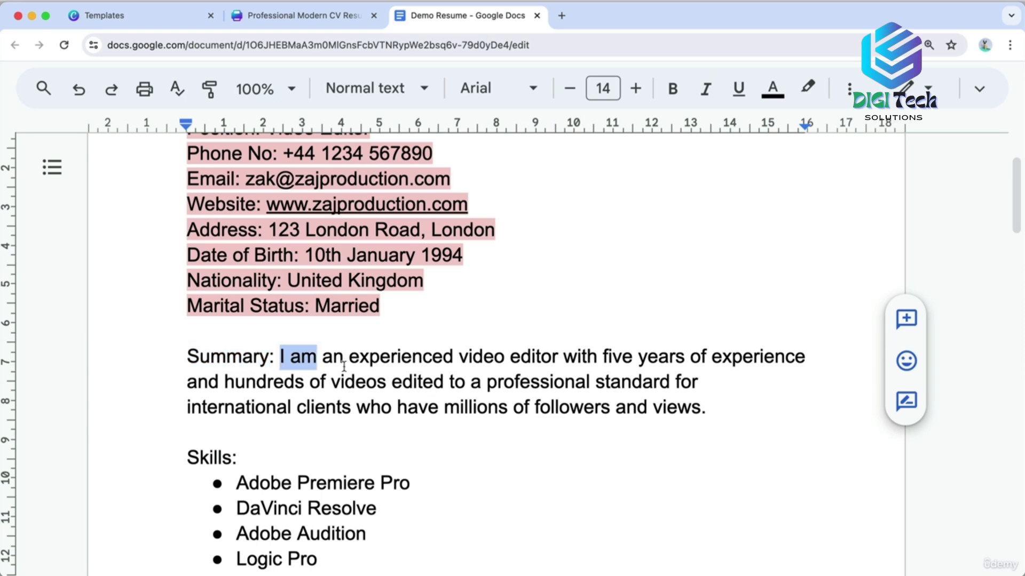
left_click_drag(290, 362, 704, 409)
key("super+c")
left_click(299, 15)
triple_click(574, 278)
key("super+v")
Resize the summary paragraph to span the width of the yellow line, with the text at size 9.6.
left_click_drag(688, 307, 750, 322)
left_click_drag(747, 300, 756, 300)
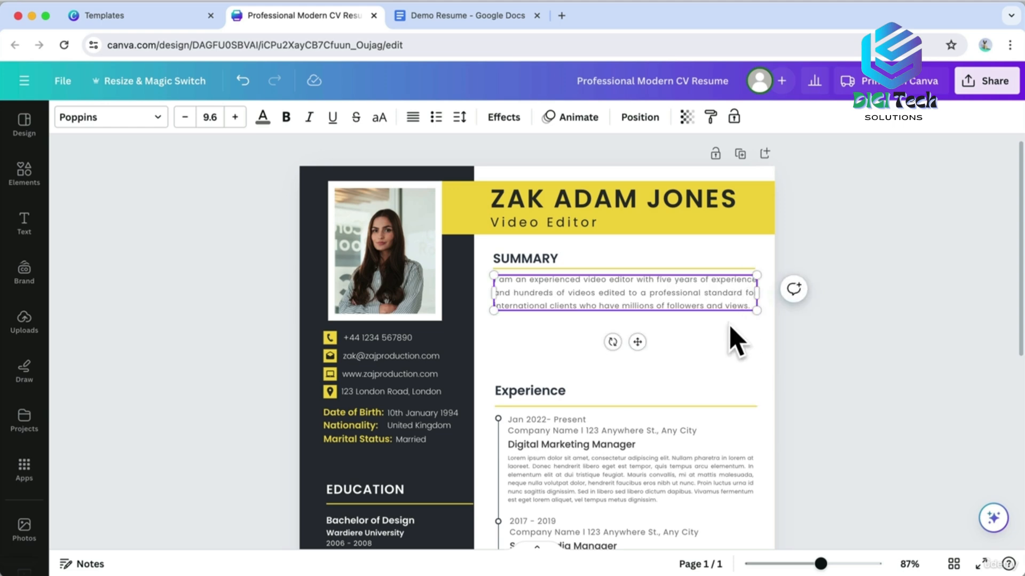
left_click(733, 342)
Duplicate the Experience heading with its yellow line and place the copy below the summary paragraph.
left_click_drag(807, 354, 565, 332)
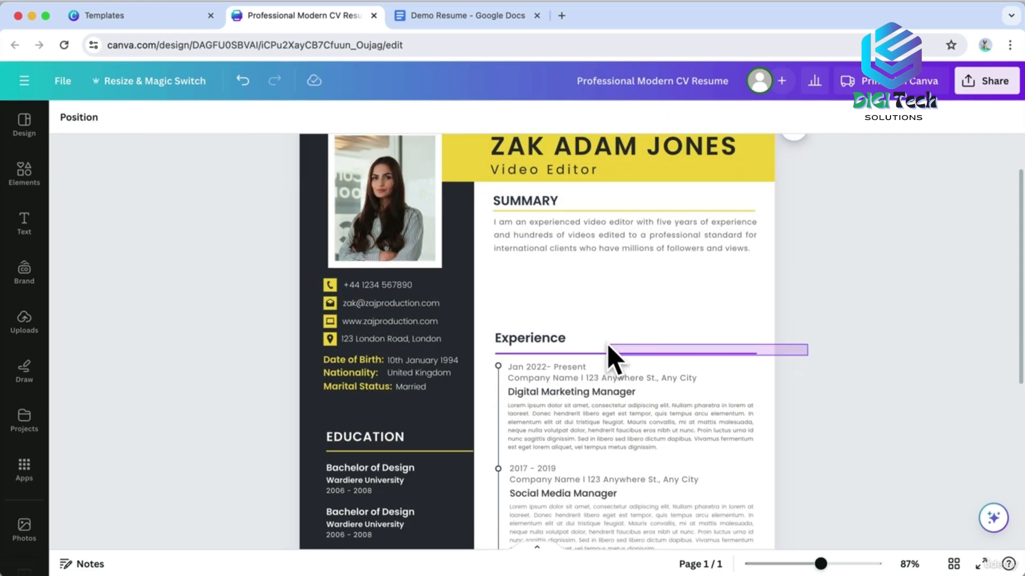
left_click(668, 295)
left_click_drag(655, 345, 609, 273)
Highlight the Summary paragraph in the Demo Resume document in light red.
left_click(453, 16)
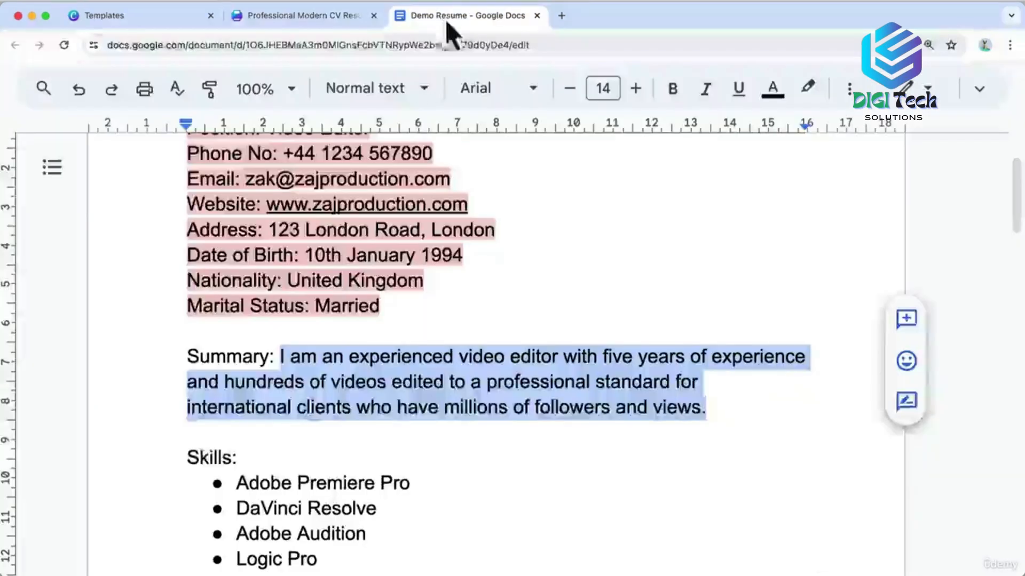
left_click_drag(177, 349, 697, 404)
left_click(807, 87)
left_click(629, 213)
left_click(603, 307)
Replace the EDUCATION heading in the sidebar with "Skills" copied from the Demo Resume document.
scroll(603, 311, "down", 5)
double_click(197, 297)
key("ctrl+c")
left_click(299, 15)
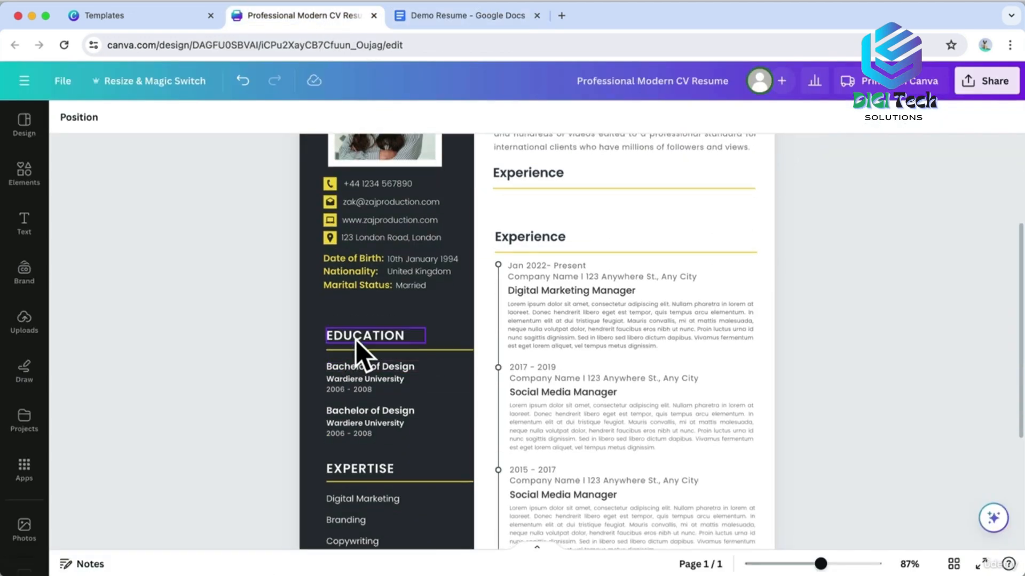
double_click(356, 337)
key("ctrl+v")
key("Escape")
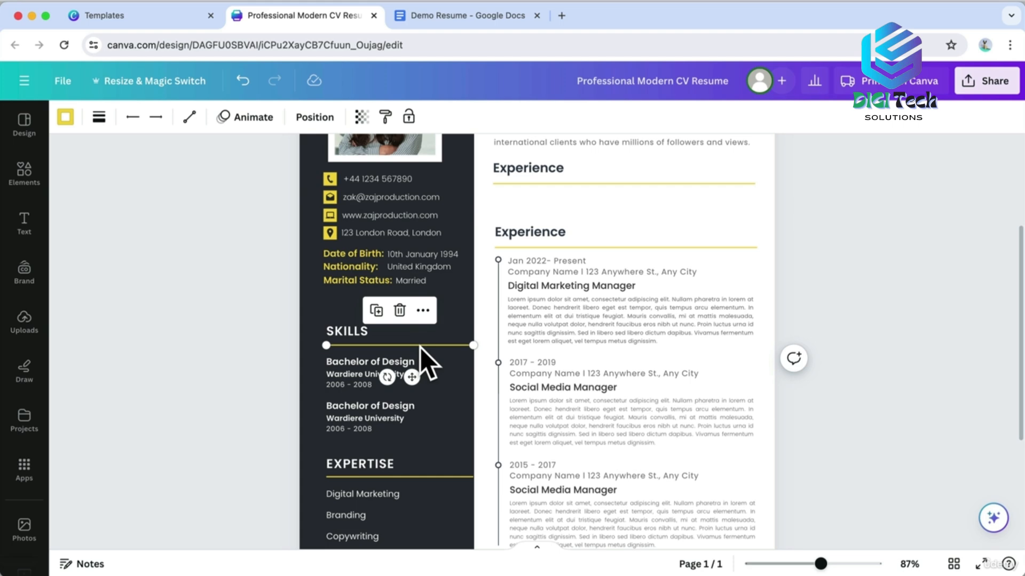
Move the SKILLS heading and its yellow line up below the marital status row, aligned with the labels.
key("Escape")
left_click_drag(261, 322, 408, 306)
left_click(440, 293, "shift")
left_click(339, 297)
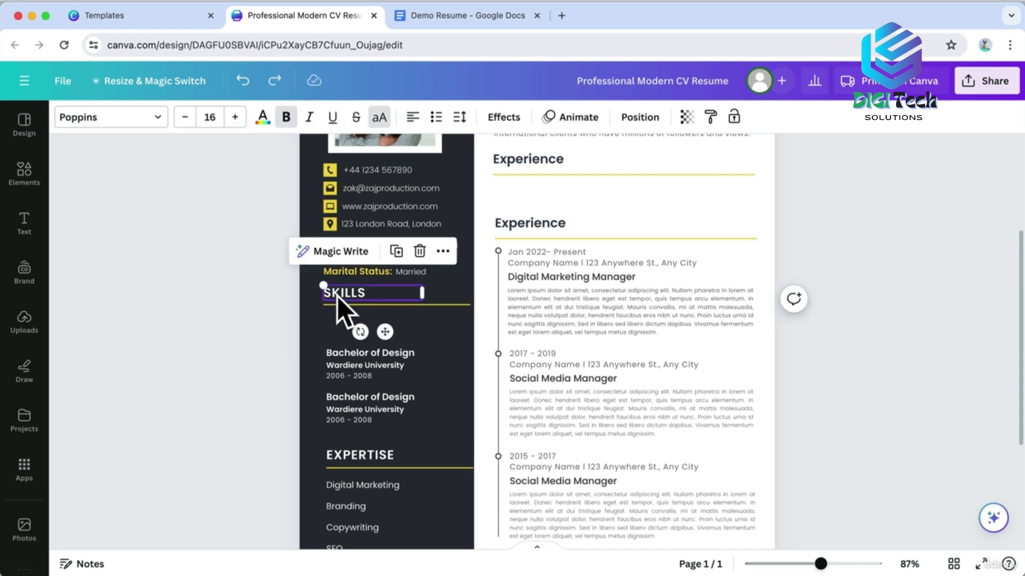
left_click_drag(251, 298, 418, 326)
left_click(419, 319, "shift")
Delete the other placeholder education entries and move the first "Bachelor of Design" text directly under the SKILLS line.
left_click(264, 363)
left_click_drag(265, 364, 457, 424)
key("Delete")
left_click_drag(374, 359, 370, 333)
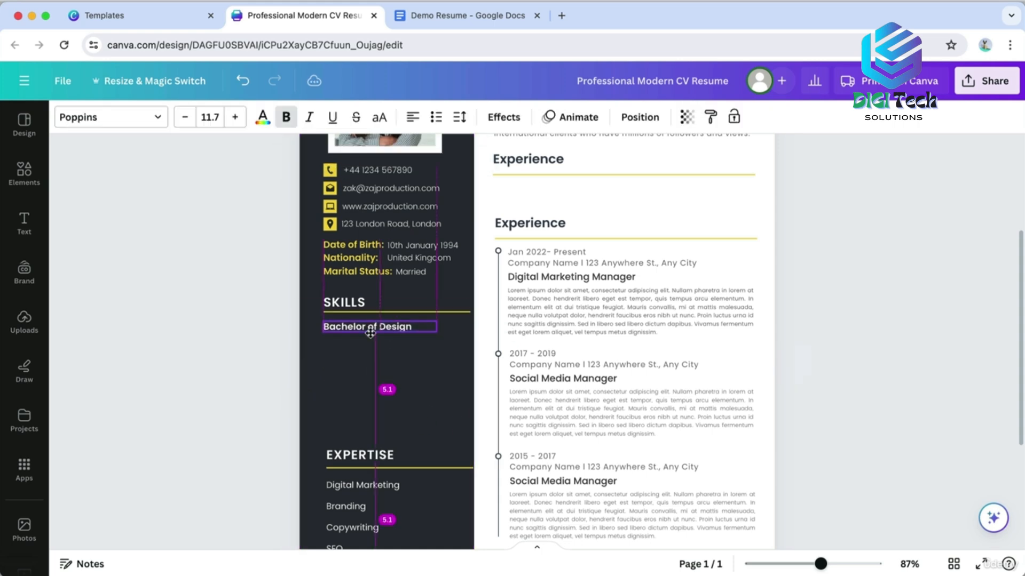
Replace the "Bachelor of Design" text under SKILLS with the bulleted skills list from the Demo Resume document.
left_click(435, 16)
scroll(297, 229, "down", 3)
left_click_drag(237, 251, 614, 458)
key("super+c")
left_click(302, 15)
key("super+v")
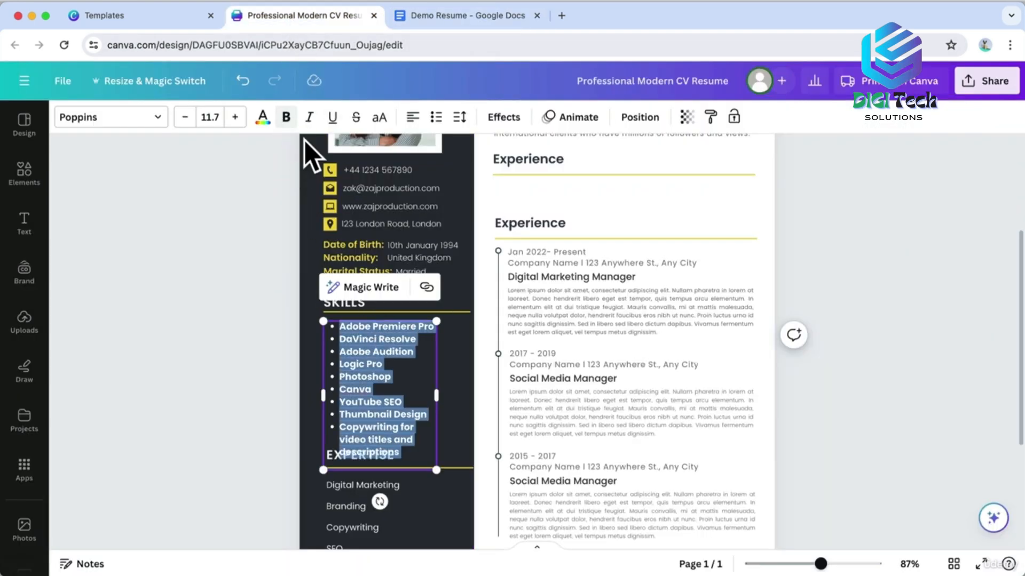
Remove the bold from the skills list, set its font size to 10, and shift it slightly left under the heading.
left_click(395, 462)
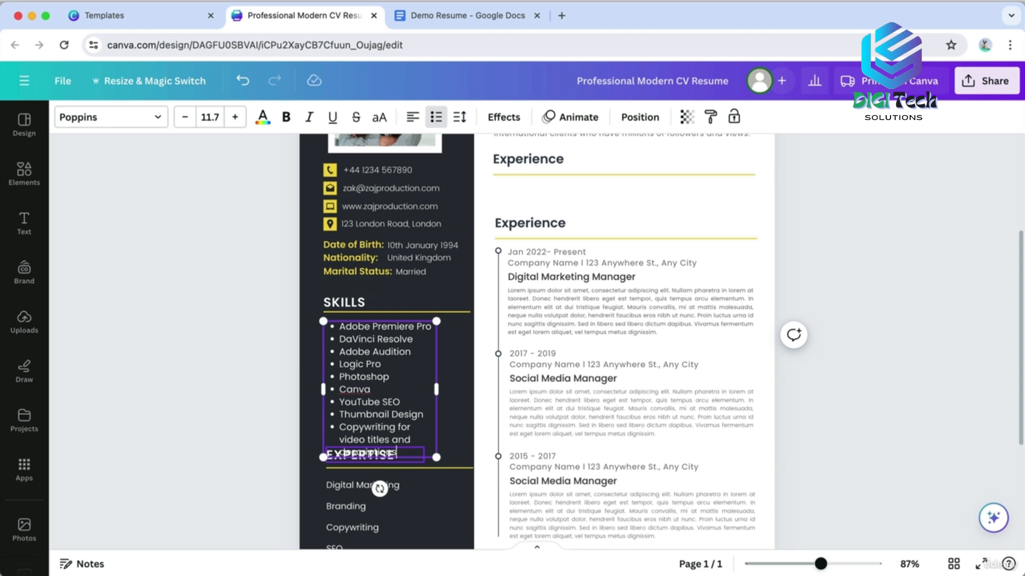
key("super+a")
left_click(210, 117)
type("10")
key("Return")
left_click(182, 256)
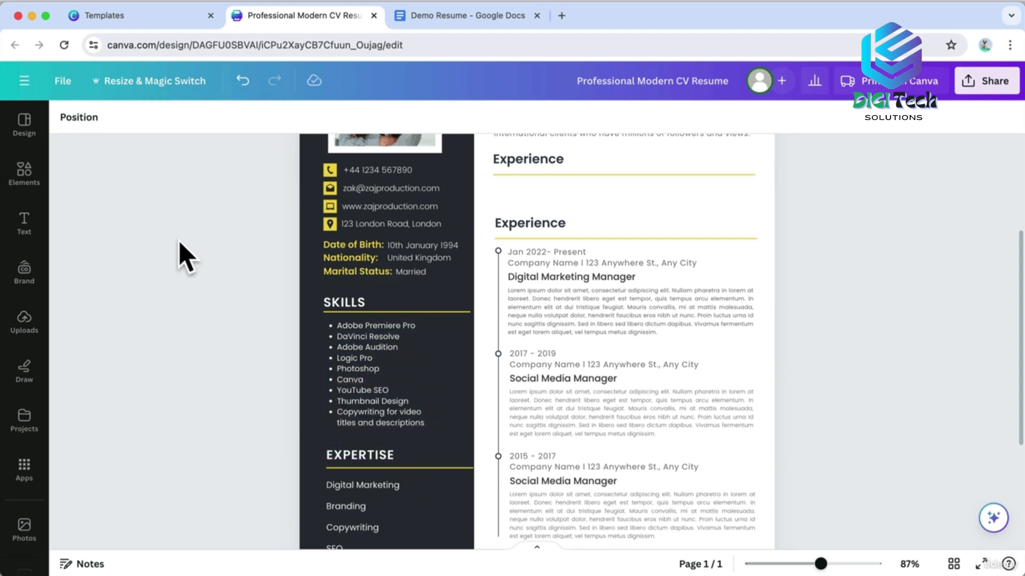
left_click(351, 354)
left_click(219, 327)
scroll(223, 320, "down", 2)
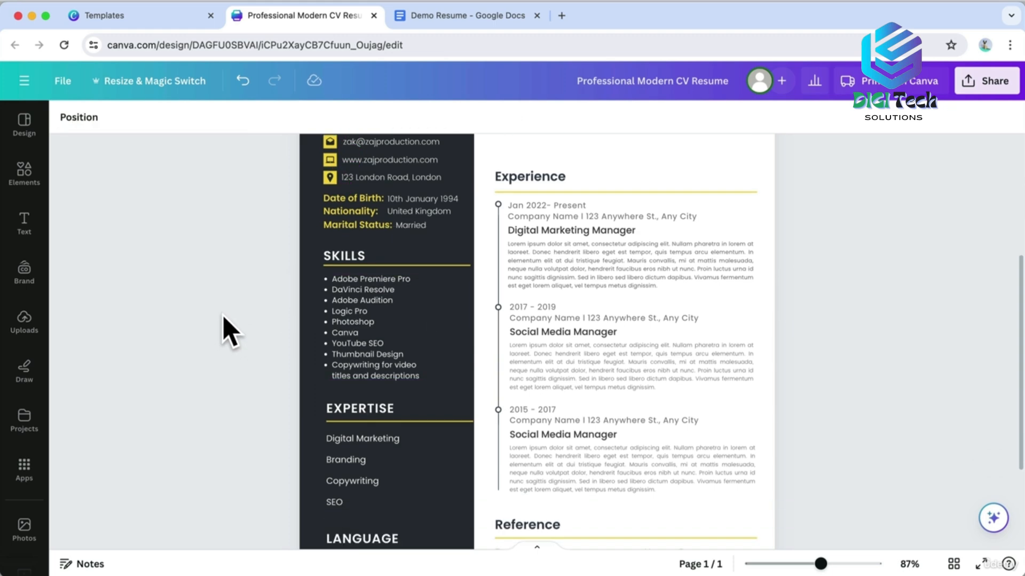
Highlight the Skills heading and its bulleted list in the Demo Resume document in light red.
left_click(458, 16)
left_click_drag(183, 227, 625, 452)
left_click(784, 96)
left_click(623, 220)
scroll(474, 254, "down", 5)
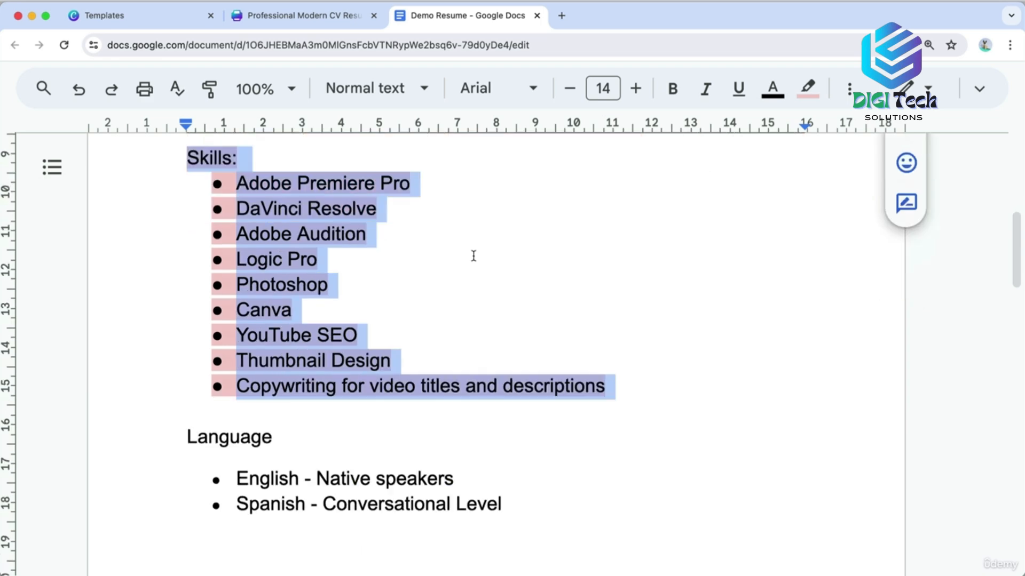
Rename the EXPERTISE heading in the Canva resume to LANGUAGE and delete the Branding, Copywriting and SEO entries under it.
double_click(272, 324)
left_click(299, 15)
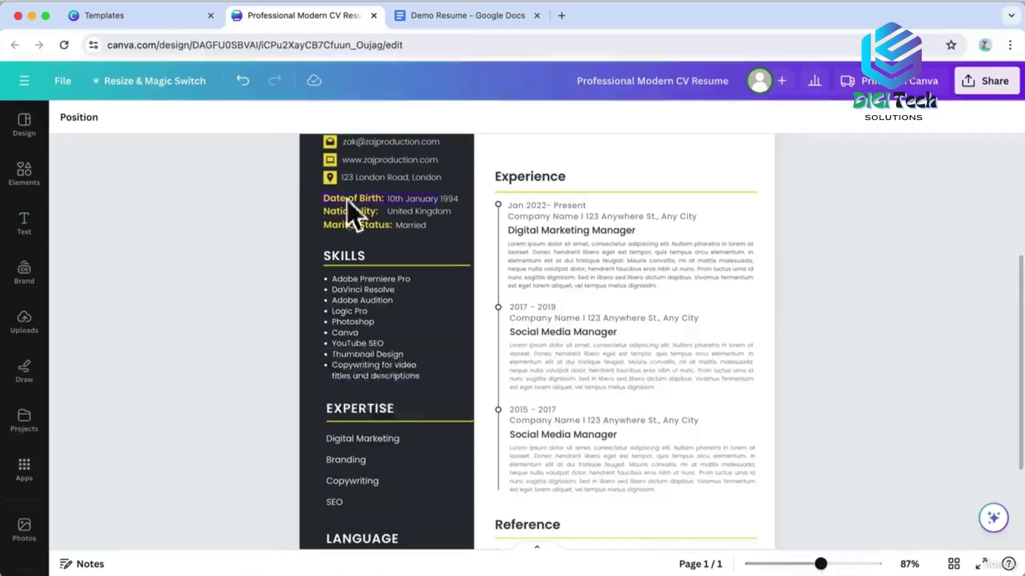
double_click(361, 408)
type("LANGUAGE")
left_click(298, 416)
left_click(370, 422)
left_click_drag(370, 422, 369, 420)
left_click_drag(253, 449, 421, 511)
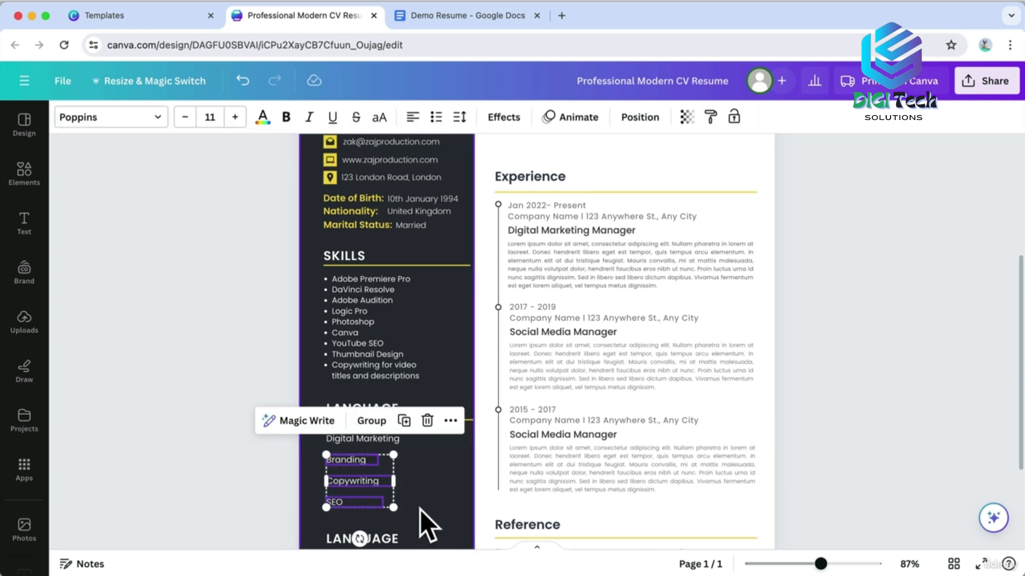
key("Delete")
Replace the "Digital Marketing" text under LANGUAGE with the bulleted English and Spanish list from the Demo Resume document.
left_click(483, 20)
left_click_drag(233, 353, 507, 435)
key("ctrl+c")
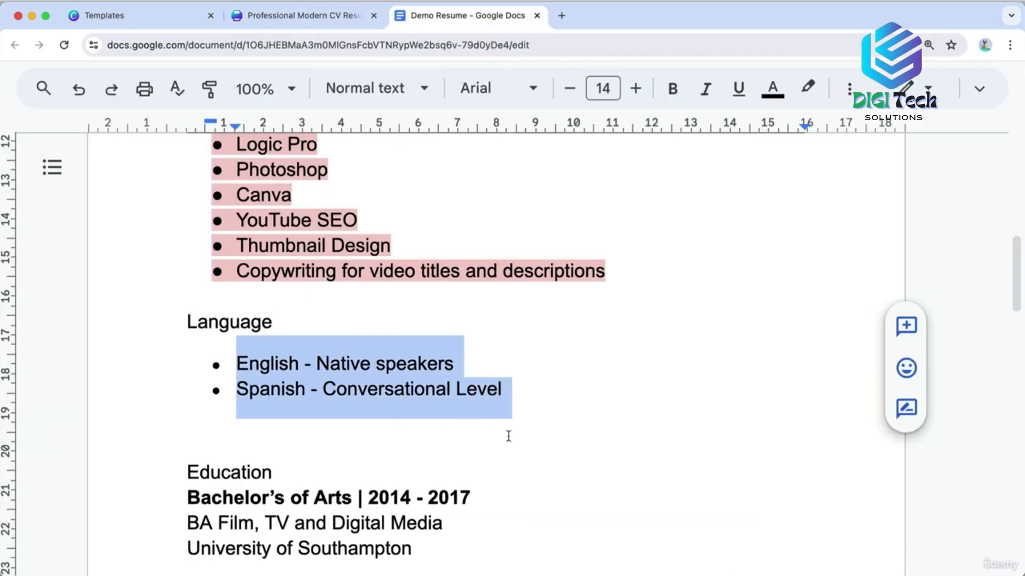
left_click(293, 16)
left_click(364, 434)
key("ctrl+v")
Widen the text box of the pasted language list and set its font size to 10.
left_click_drag(415, 467, 459, 457)
left_click(213, 118)
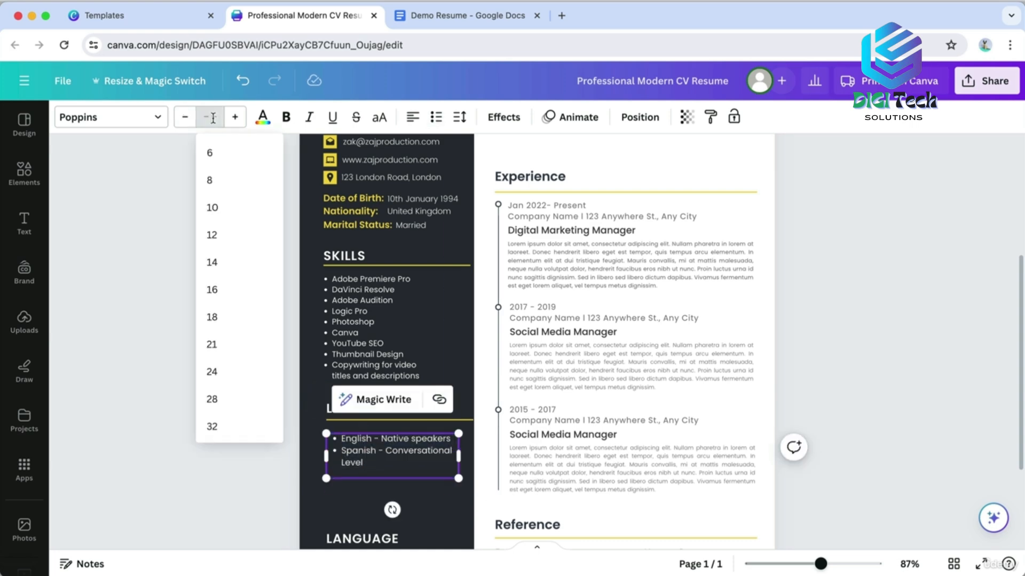
type("10")
key("Return")
left_click(152, 253)
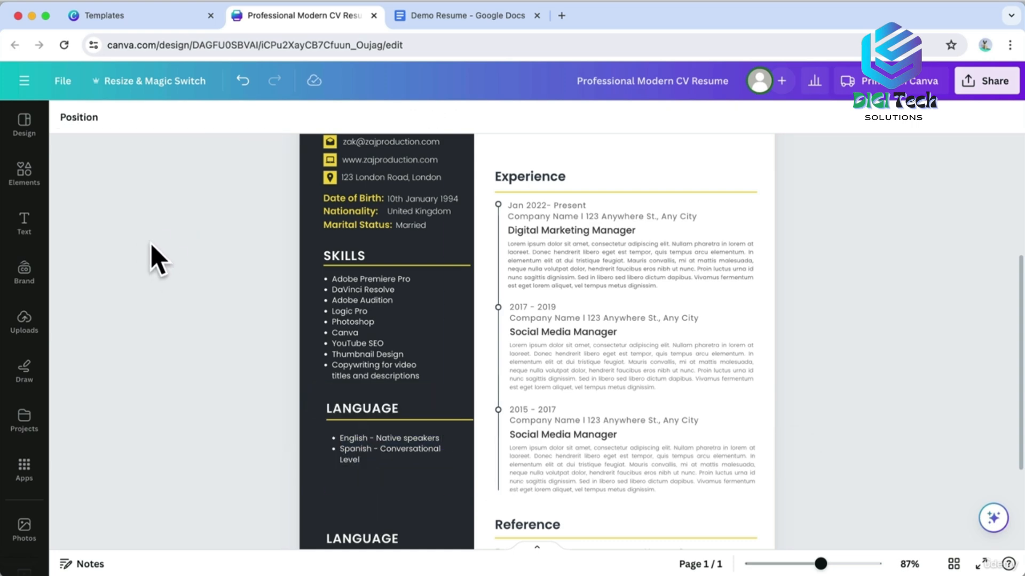
Widen the language list to fit each entry on one line and shift it up and slightly left under its heading.
left_click(438, 453)
left_click_drag(459, 453, 470, 455)
left_click_drag(364, 451, 356, 445)
left_click(194, 440)
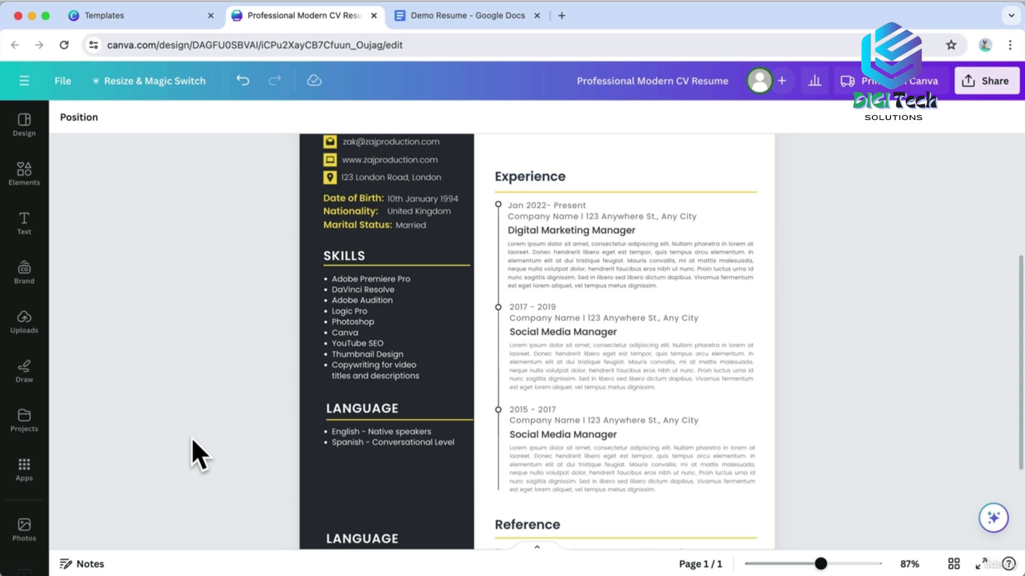
Move the lower LANGUAGE heading, its line and its placeholder entries up to just below the new language list.
scroll(198, 453, "up", 4)
scroll(200, 455, "down", 4)
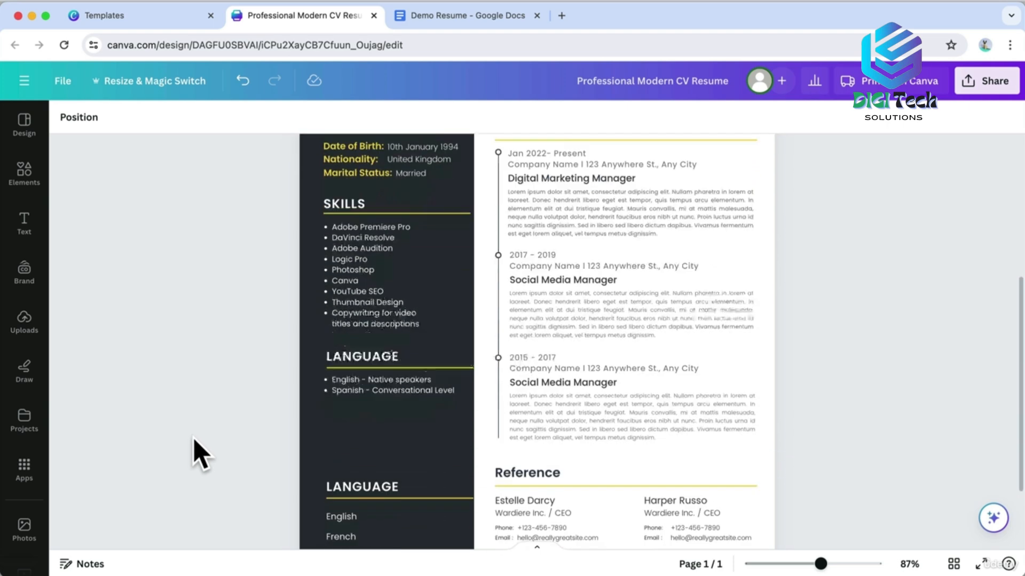
scroll(201, 453, "down", 3)
left_click_drag(245, 391, 434, 465)
left_click_drag(365, 409, 364, 346)
left_click(240, 373)
Delete the English and French placeholder entries under the lower LANGUAGE heading.
left_click(364, 431)
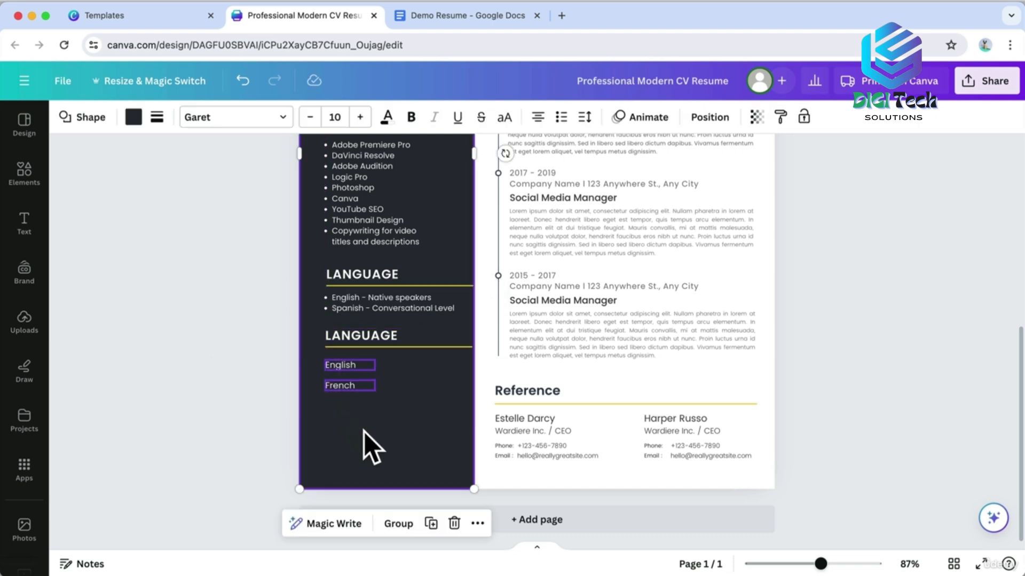
left_click(397, 444, "shift")
key("Delete")
Replace the lower LANGUAGE heading with the "Reference" heading text copied from the main column.
double_click(515, 388)
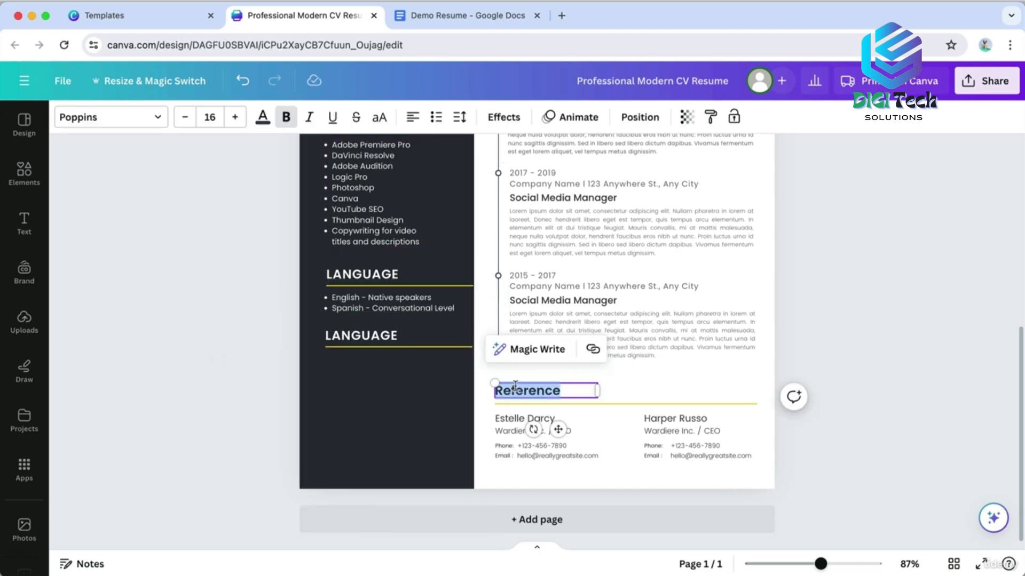
key("ctrl+c")
double_click(385, 335)
key("ctrl+v")
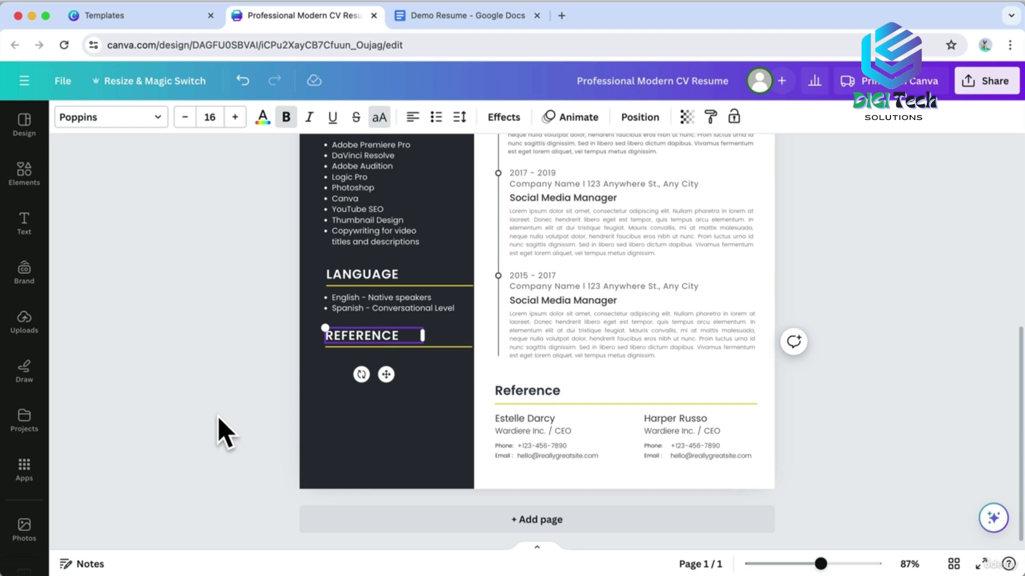
left_click(226, 433)
Move the first placeholder reference block under the sidebar's REFERENCE heading and make its text white.
left_click_drag(521, 427, 378, 368)
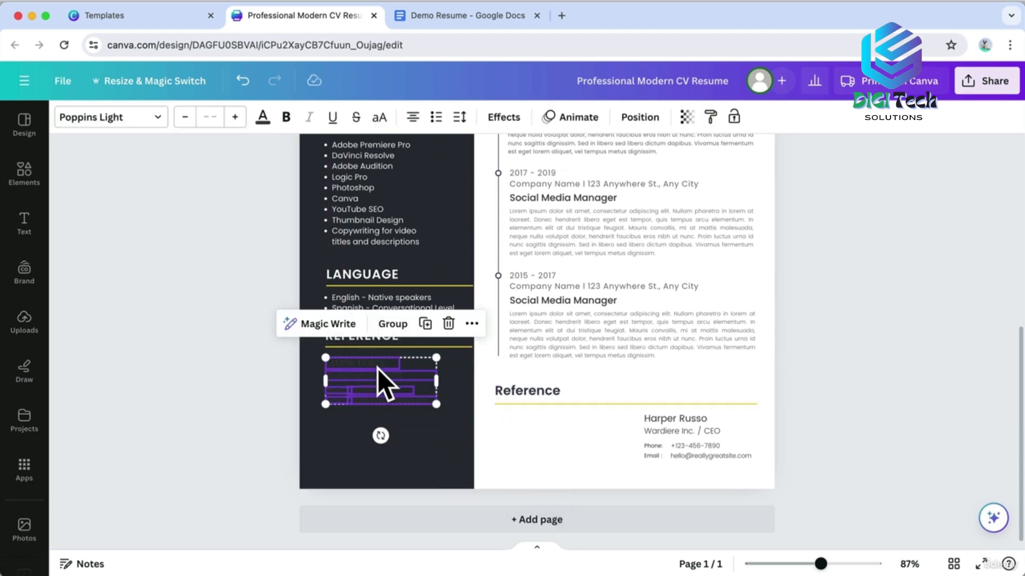
left_click(263, 117)
left_click(433, 369)
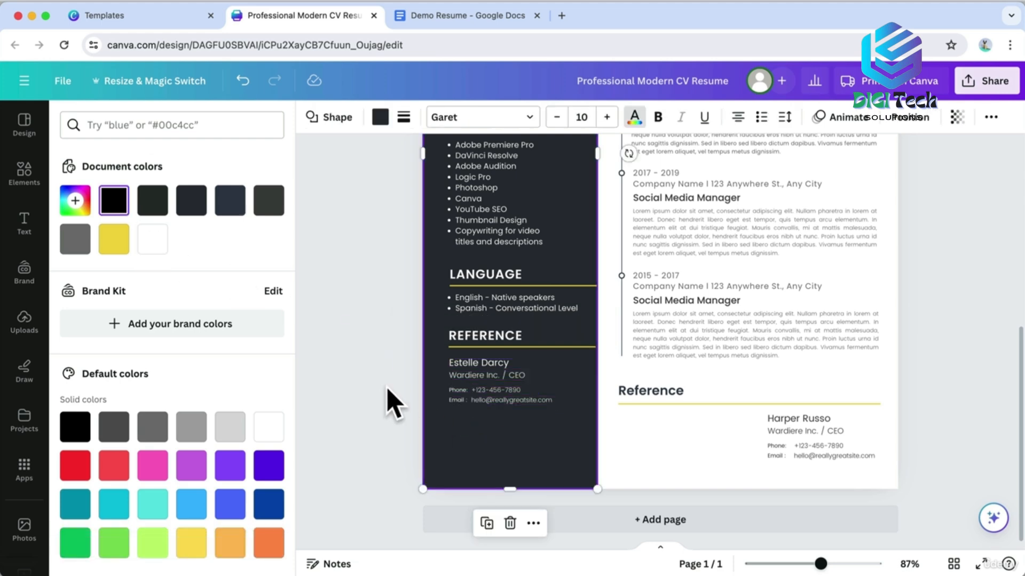
Move the reference's phone and email lines closer to its job title, and nudge the whole block up toward the heading.
left_click_drag(376, 403, 380, 407)
key("shift+Up")
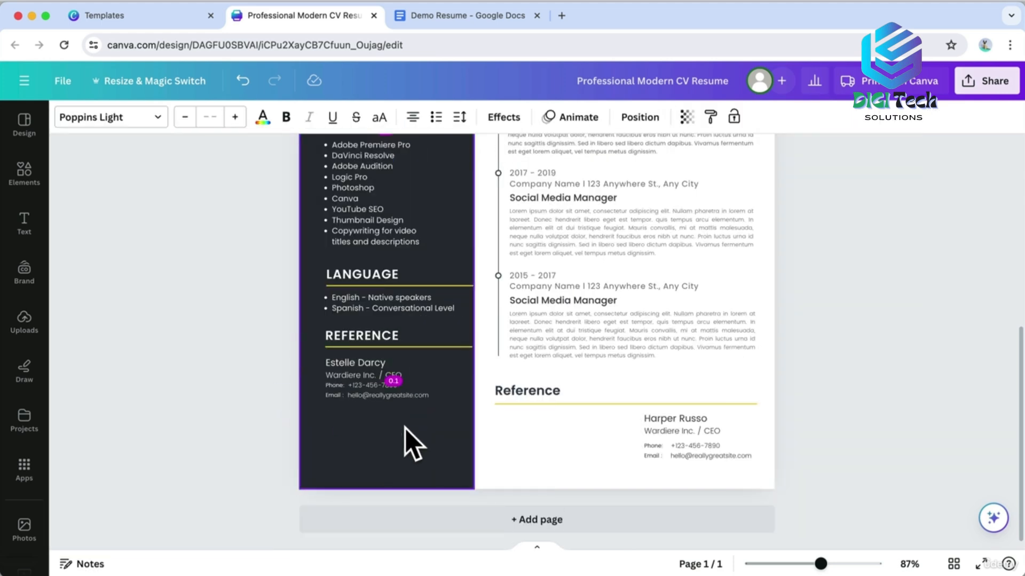
left_click(251, 405)
left_click_drag(251, 356, 401, 423)
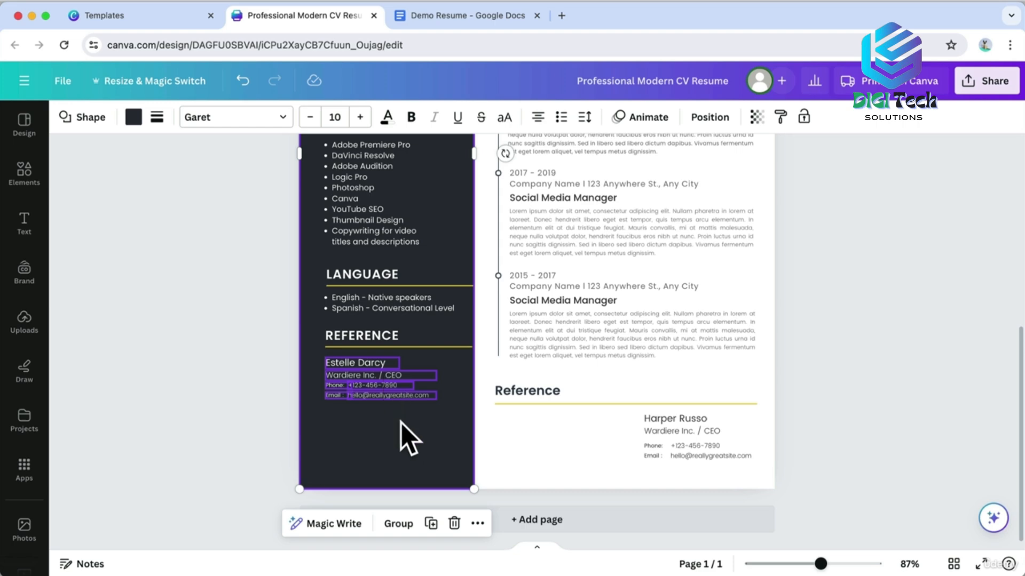
key("Up")
key("Up")
key("Up")
key("Up")
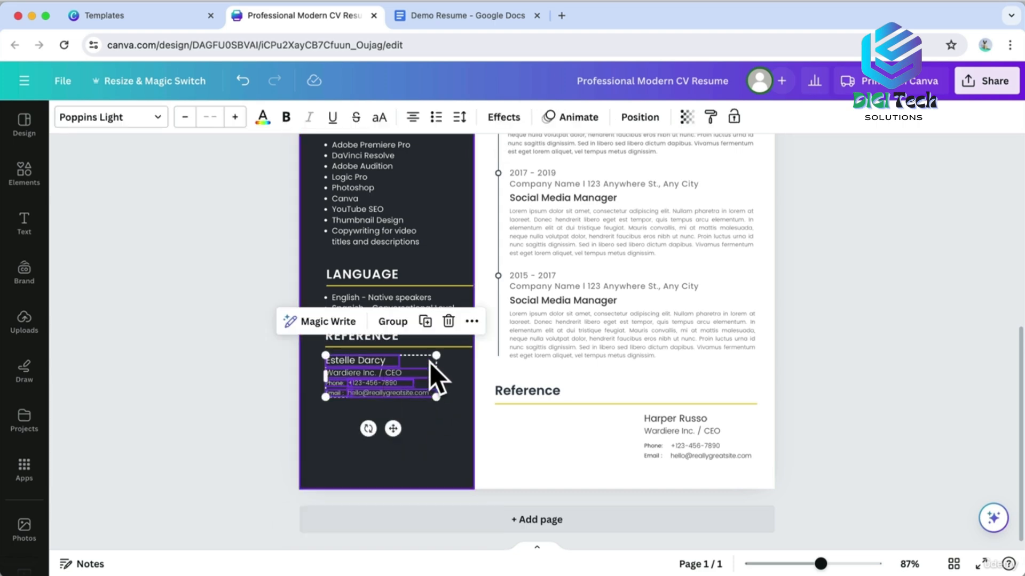
Duplicate the sidebar reference block and place the copy directly below the original.
left_click(427, 321)
left_click_drag(374, 390, 363, 430)
left_click(192, 411)
Highlight the Language heading and its bulleted list in the Demo Resume document in light red.
left_click(435, 15)
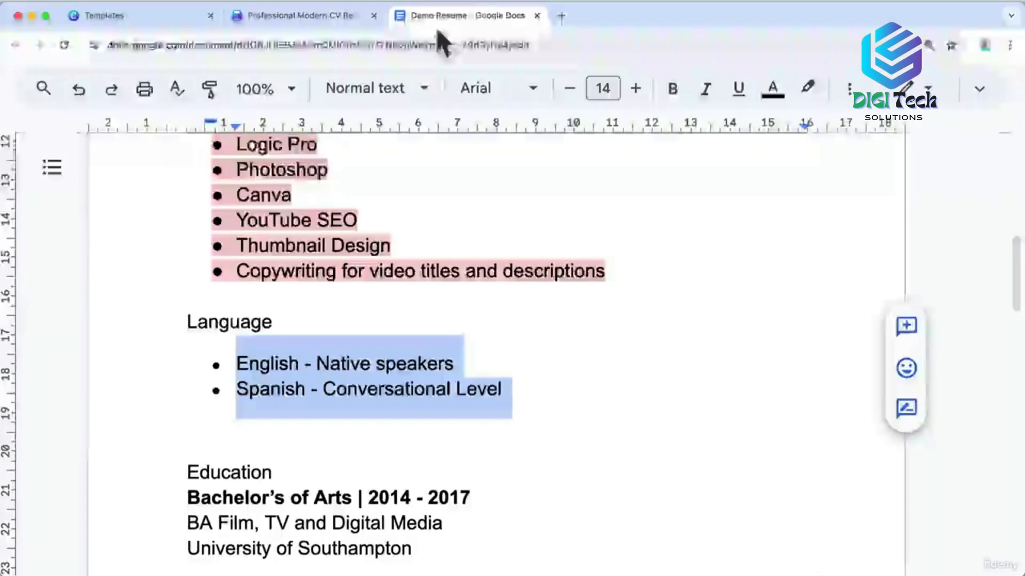
left_click_drag(163, 323, 509, 393)
left_click(808, 88)
left_click(595, 213)
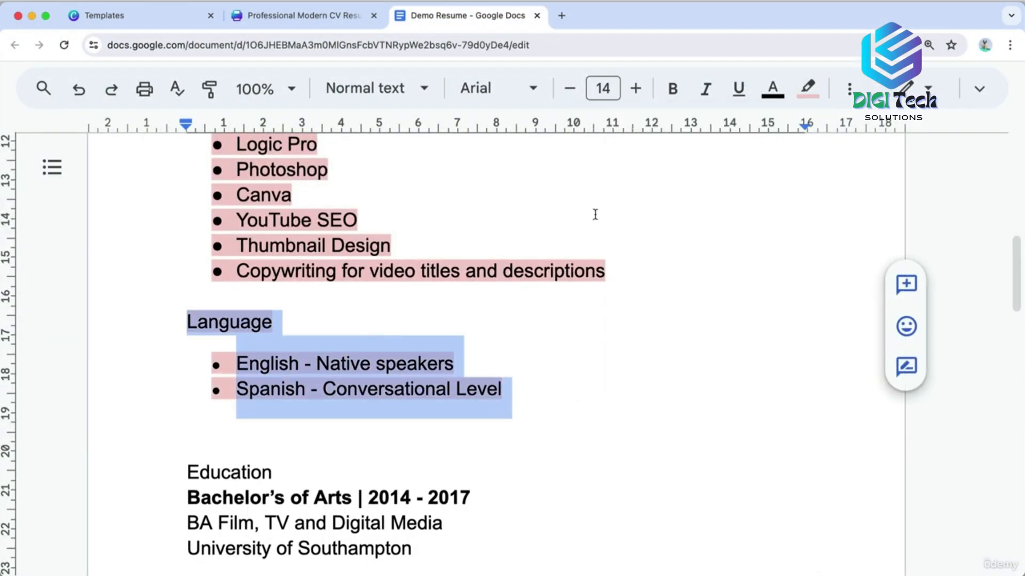
Replace the first sidebar reference's placeholder name with the first referee's name from the Demo Resume document.
scroll(377, 327, "down", 15)
left_click_drag(187, 286, 285, 287)
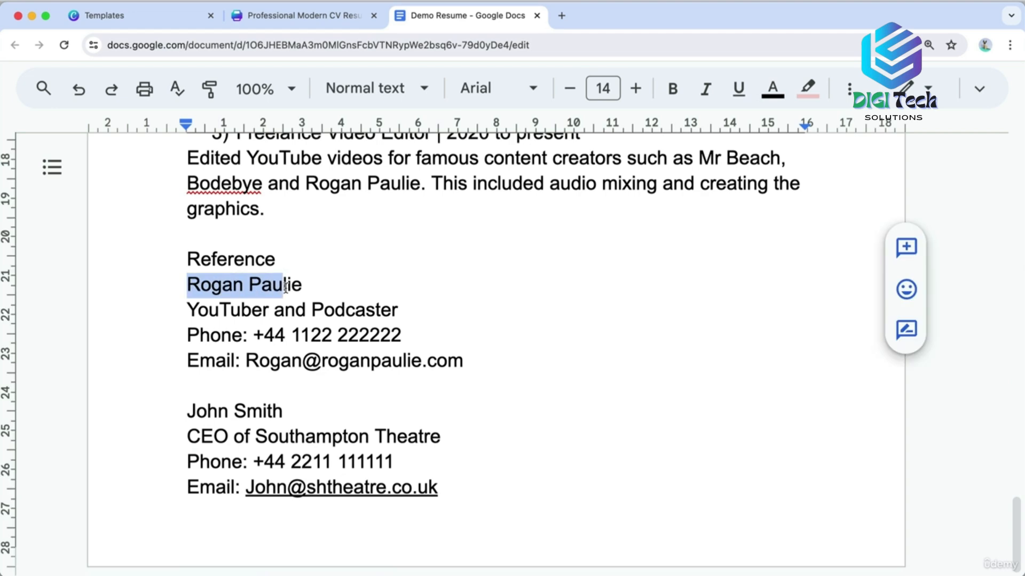
key("super+c")
left_click(313, 17)
double_click(346, 360)
key("super+v")
Replace the first reference's company and role text with "YouTuber and Podcaster" from the Demo Resume document.
left_click(462, 16)
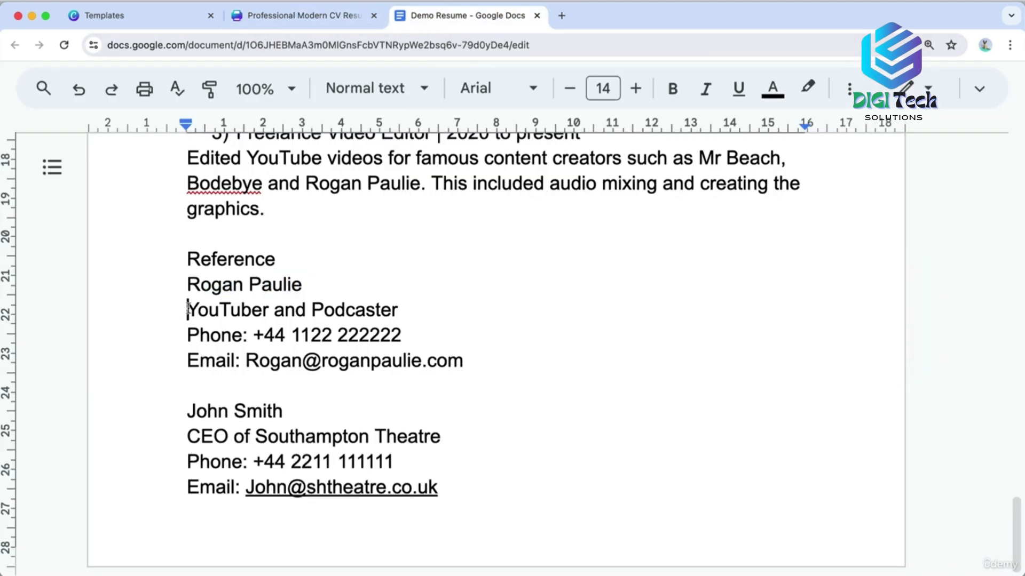
left_click_drag(187, 310, 399, 310)
key("super+c")
left_click(314, 17)
double_click(344, 372)
key("super+v")
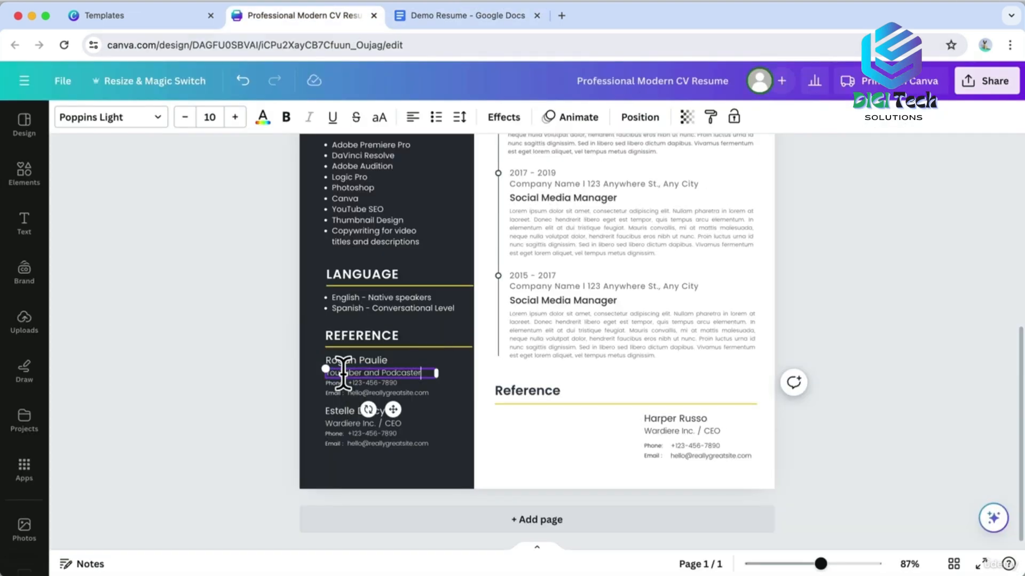
Replace the first reference's placeholder phone number with the first referee's number from the Demo Resume document.
left_click(421, 16)
left_click_drag(253, 335, 406, 336)
key("super+c")
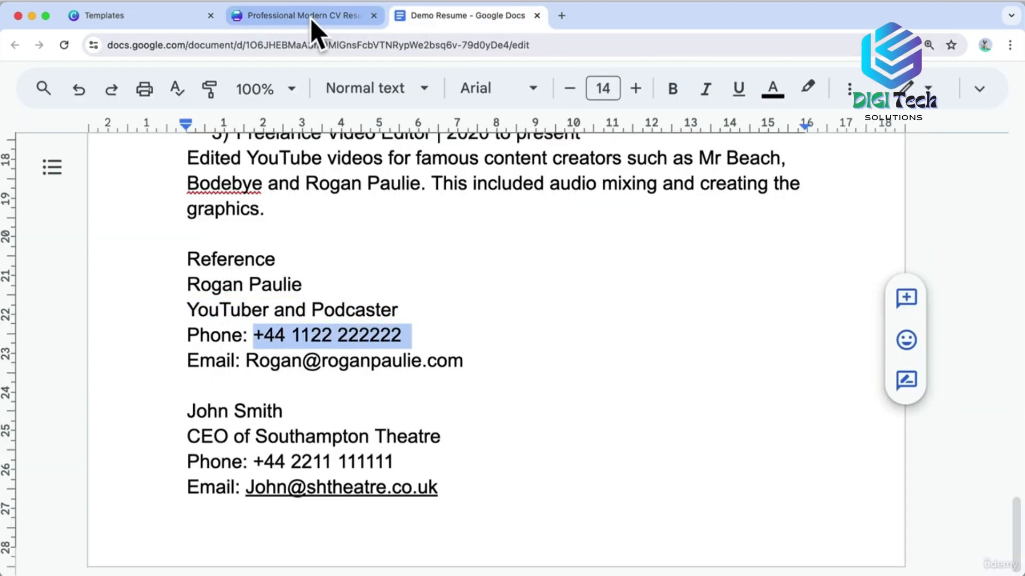
left_click(312, 16)
double_click(378, 386)
key("super+v")
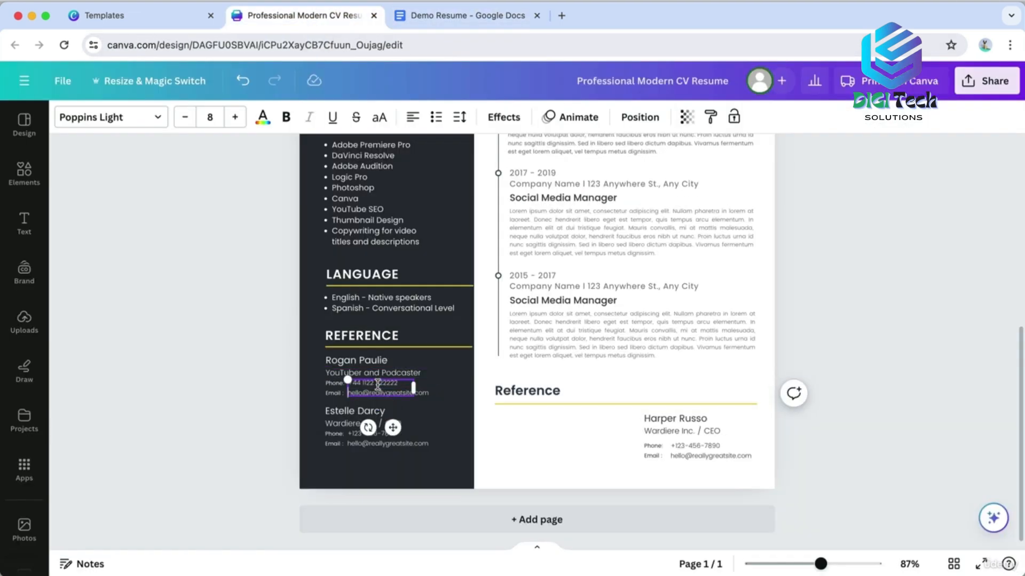
Remove the extra line break after the first reference's phone number and replace the placeholder email with the referee's address from the document.
left_click(434, 7)
left_click_drag(246, 357, 469, 357)
key("super+c")
left_click(332, 22)
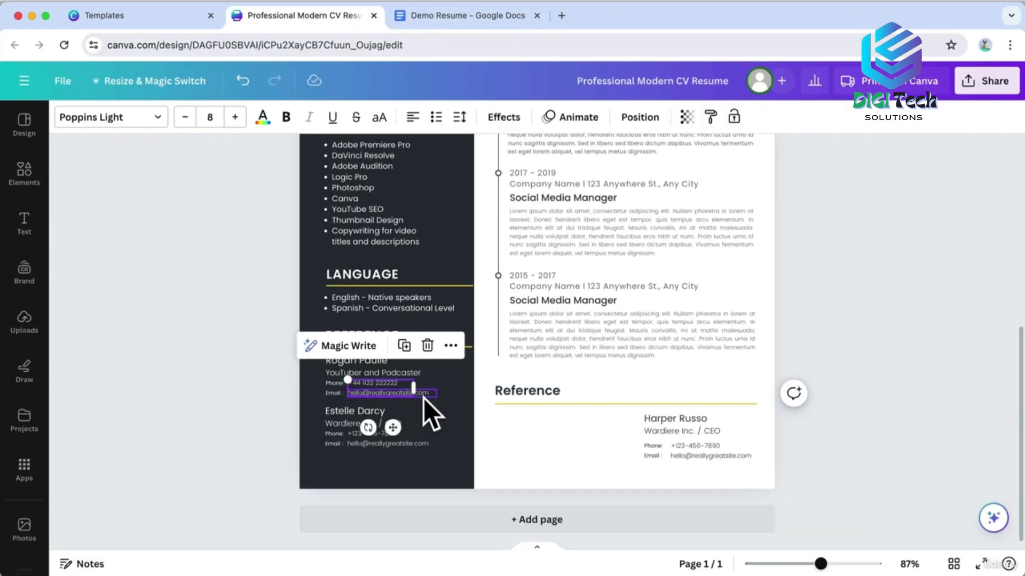
left_click(398, 395)
double_click(394, 387)
key("BackSpace")
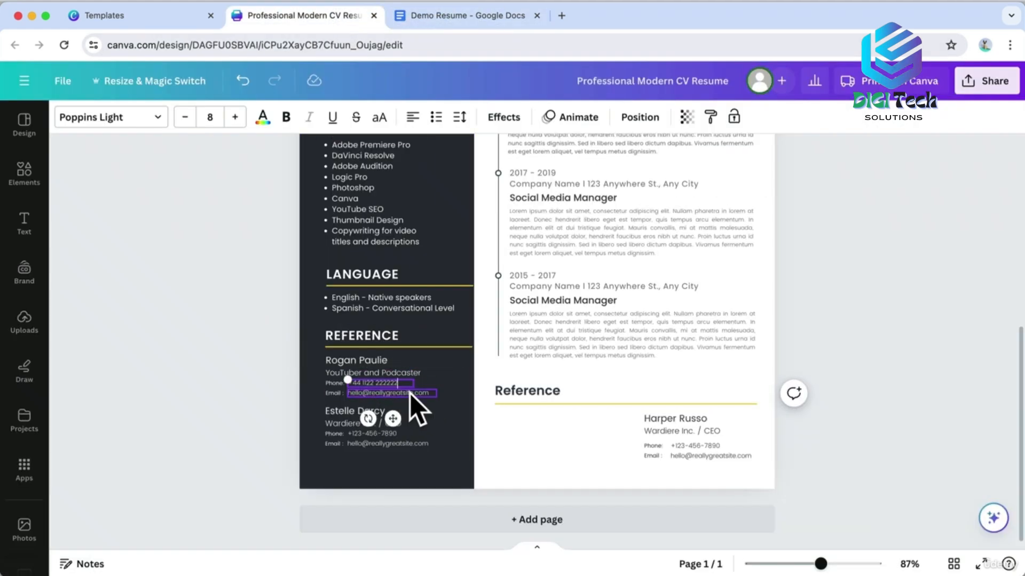
double_click(407, 393)
key("super+v")
left_click(217, 396)
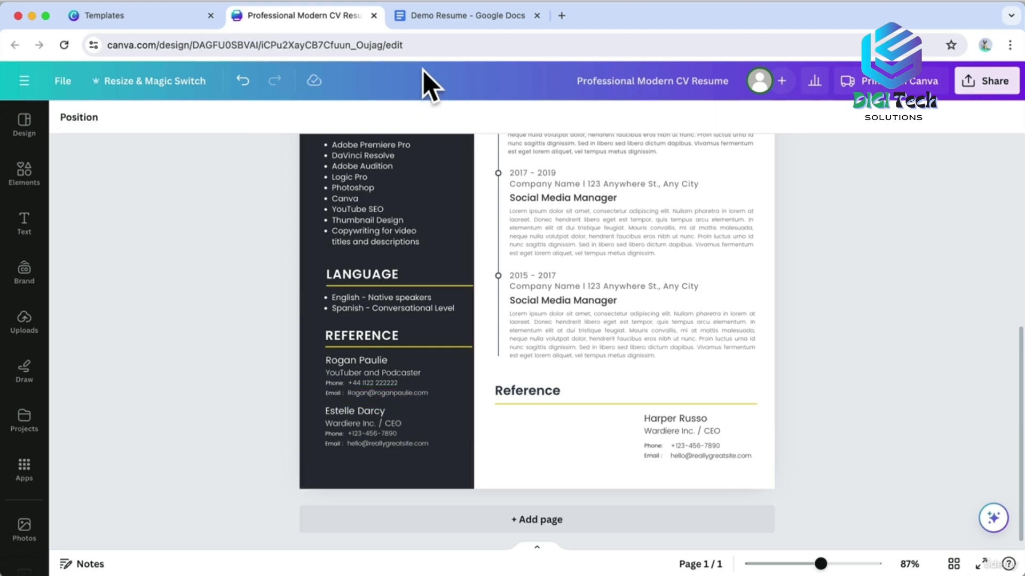
Replace the second sidebar reference's placeholder name with the second referee's name from the Demo Resume document.
left_click(448, 16)
left_click_drag(188, 411, 234, 410)
key("super+c")
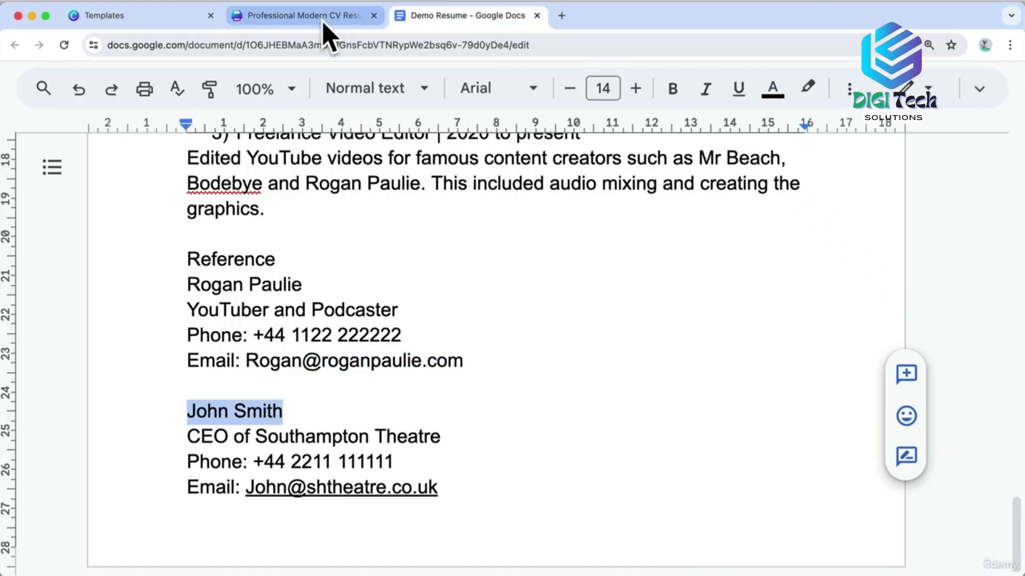
left_click(320, 16)
double_click(386, 411)
key("super+v")
Replace the second reference's company and role text with the "CEO of Southampton Theatre" title from the Demo Resume document.
left_click(451, 16)
left_click_drag(187, 437, 436, 437)
key("super+c")
left_click(304, 16)
double_click(363, 423)
key("super+v")
Replace the second reference's placeholder phone number with the second referee's number from the Demo Resume document.
left_click(451, 16)
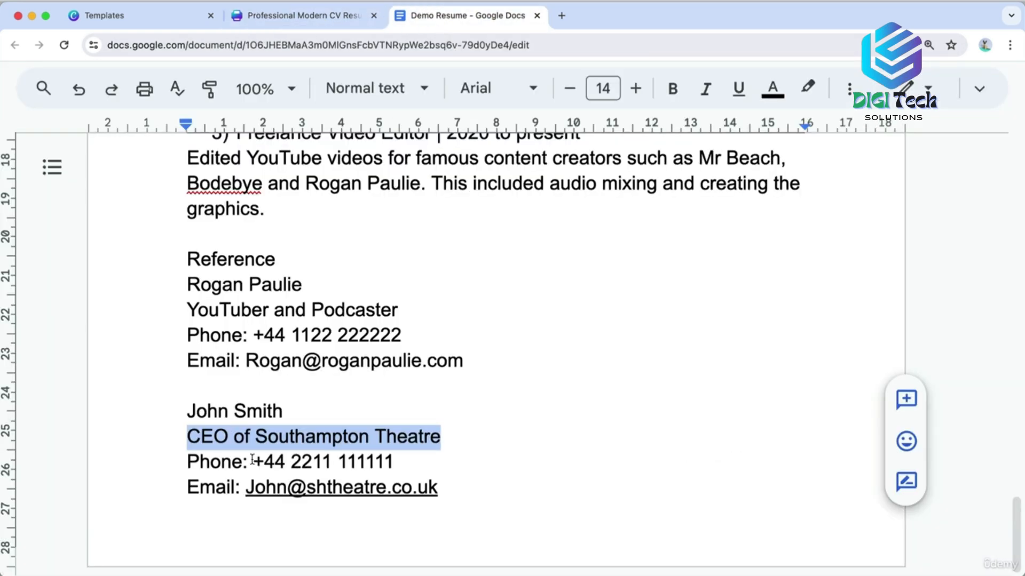
left_click_drag(252, 460, 397, 462)
key("super+c")
left_click(304, 16)
double_click(368, 434)
key("super+v")
Replace the second reference's placeholder email with the second referee's email address from the Demo Resume document.
left_click(419, 21)
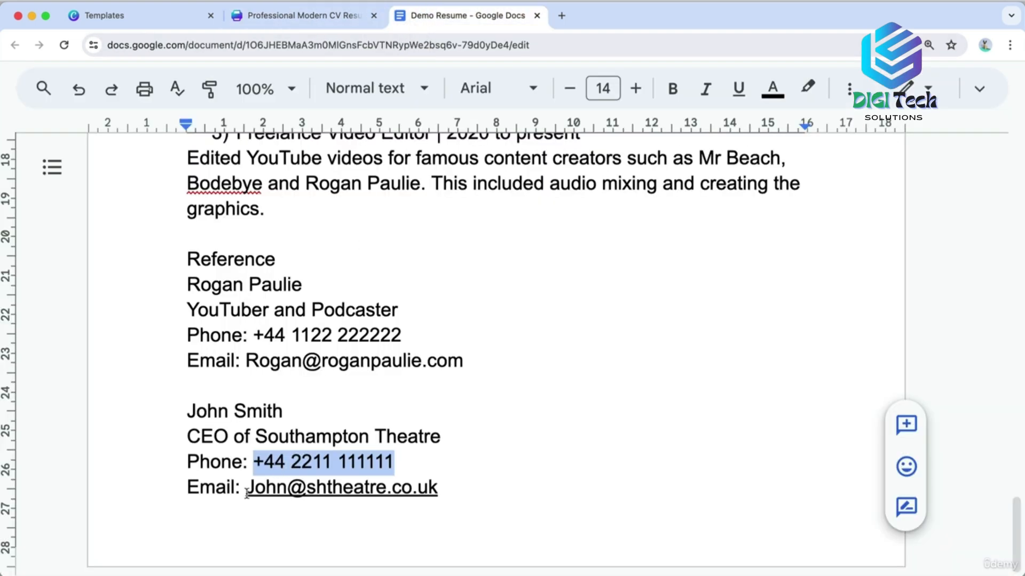
left_click_drag(246, 494, 416, 496)
key("super+c")
left_click(304, 16)
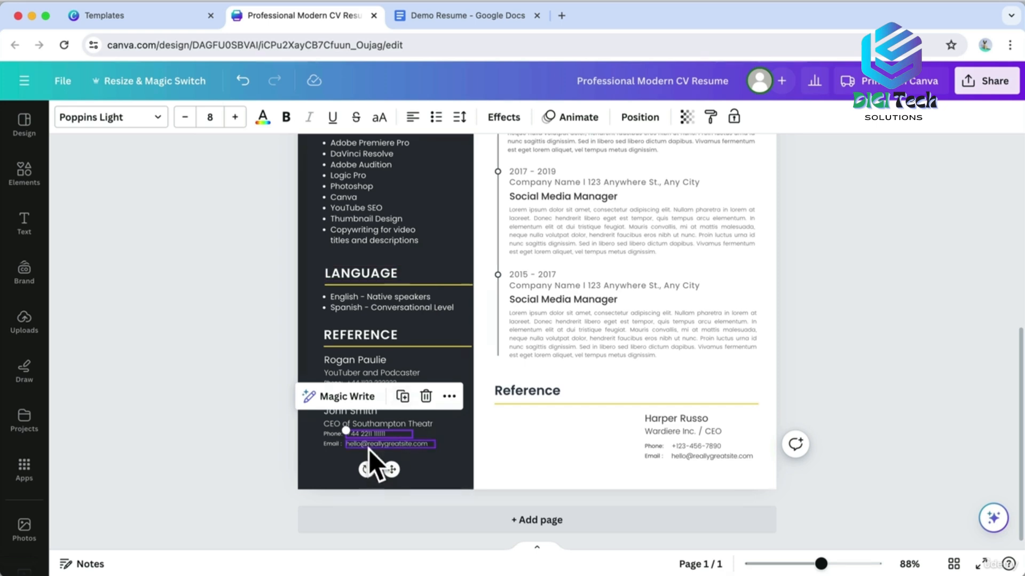
double_click(369, 449)
key("super+v")
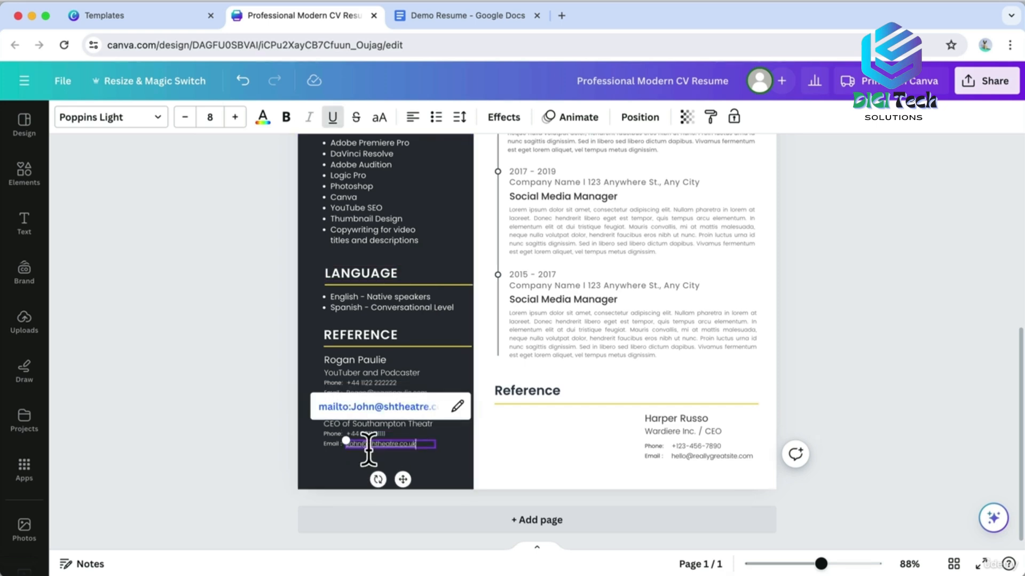
Remove the mailto hyperlink from the second reference's email address.
key("super+a")
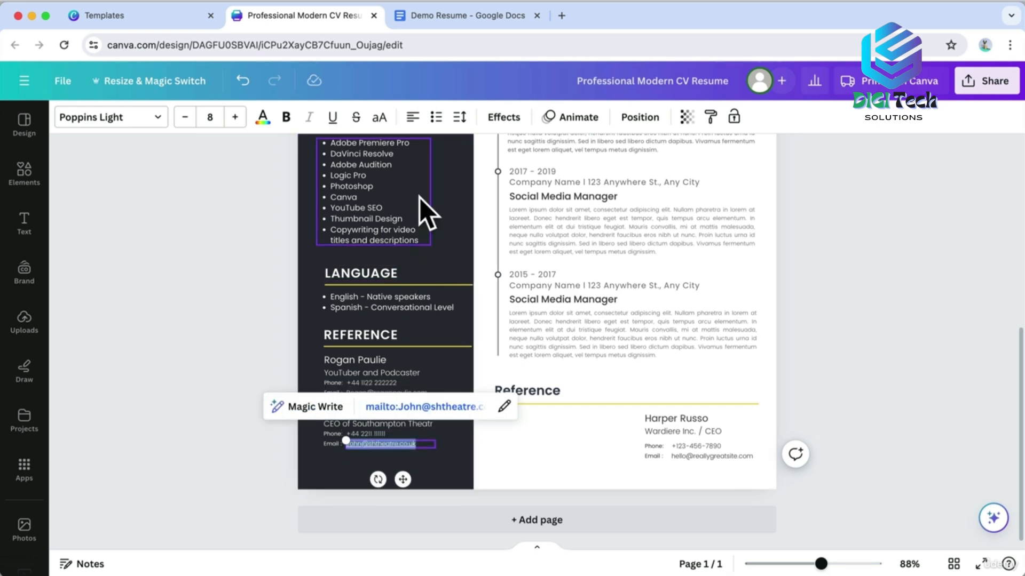
left_click(504, 406)
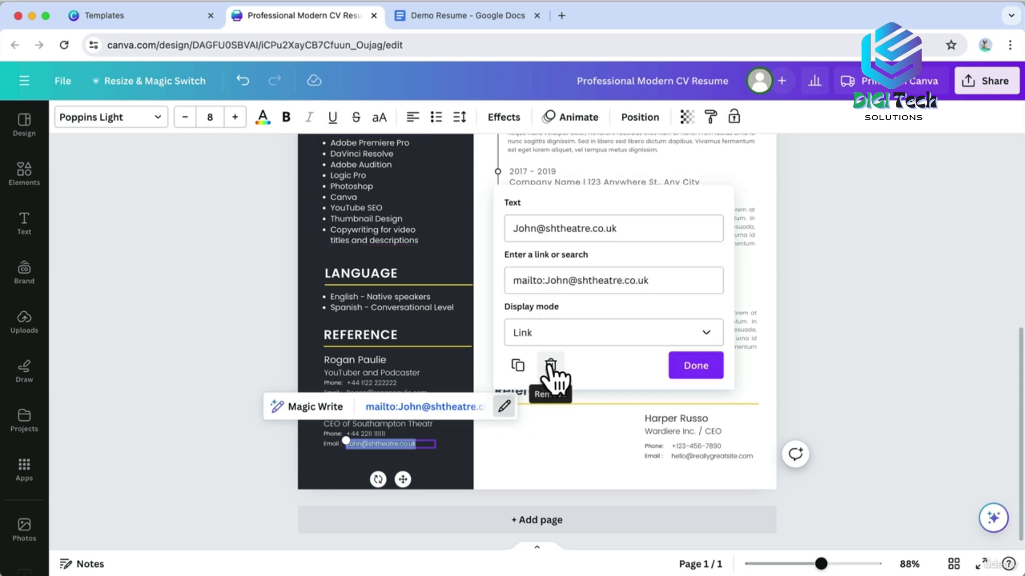
left_click(551, 367)
left_click(247, 424)
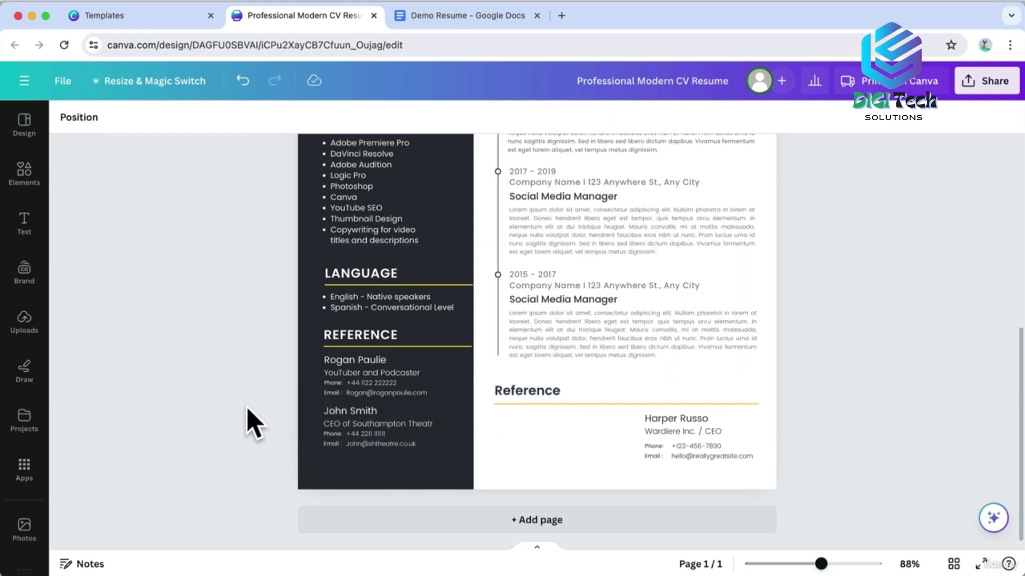
Widen the skills list's text box so that more of the copywriting entry fits on its first line.
scroll(328, 369, "up", 3)
left_click(430, 288)
left_click_drag(430, 286, 453, 275)
left_click(258, 306)
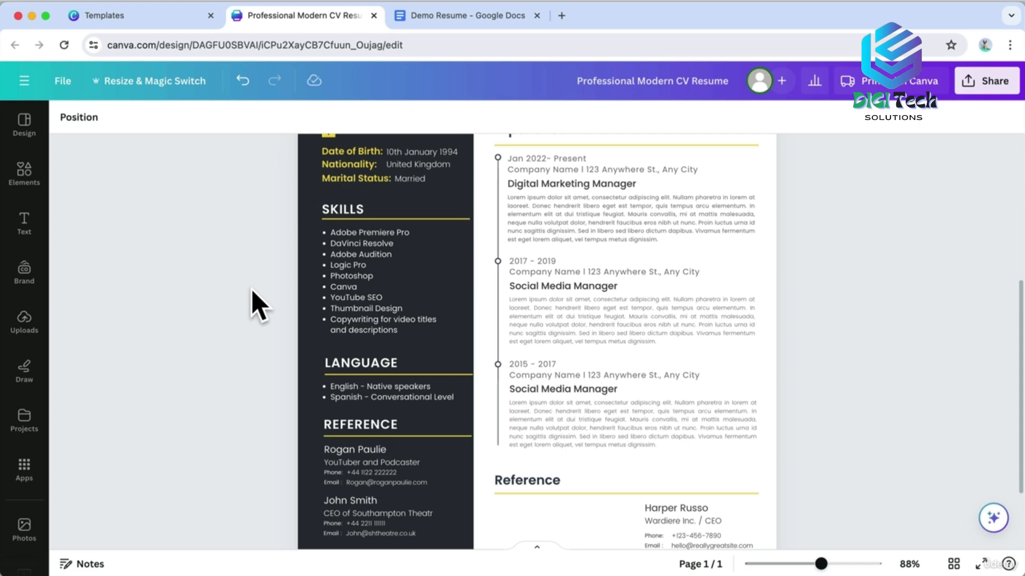
Highlight the Reference heading and both referees' details in the Demo Resume document in light red.
scroll(698, 343, "up", 5)
left_click(458, 15)
left_click_drag(439, 487, 187, 257)
left_click(807, 88)
left_click(620, 202)
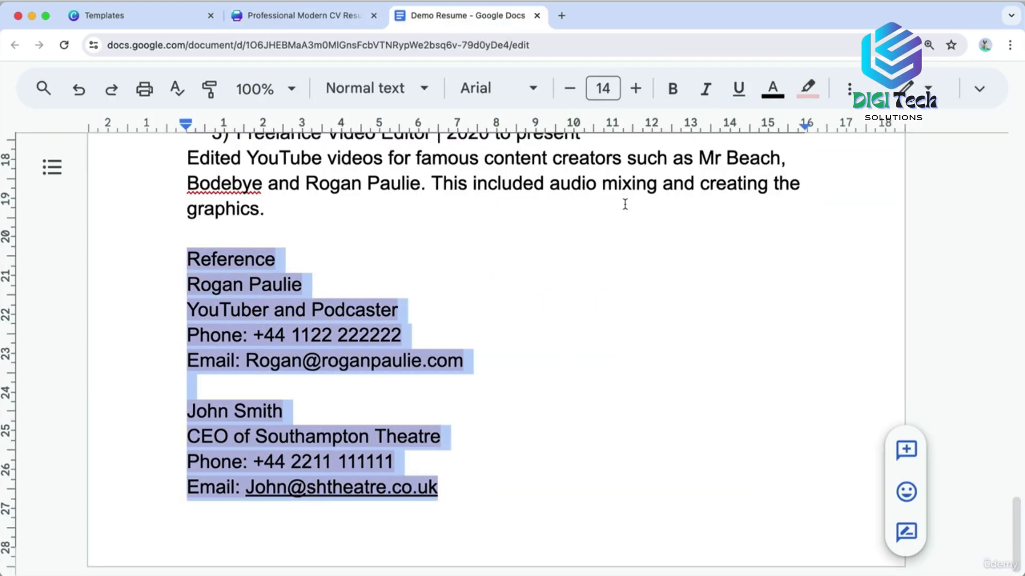
Replace the heading below the Summary with Education, copied from the Demo Resume document, and set it in uppercase.
left_click(630, 210)
scroll(631, 210, "up", 5)
scroll(630, 210, "up", 15)
double_click(269, 278)
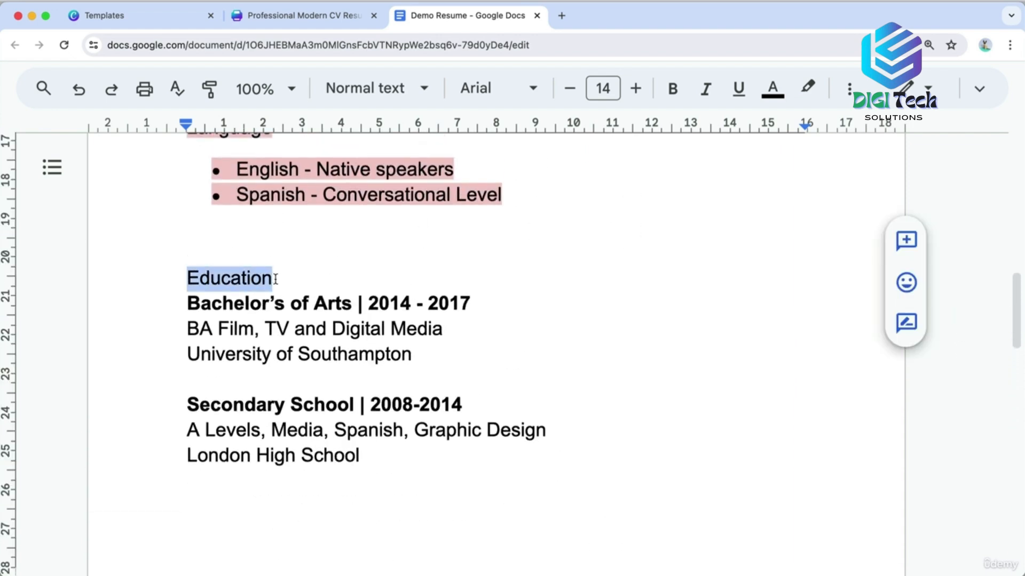
left_click(289, 20)
left_click(514, 278)
double_click(514, 279)
key("super+v")
double_click(515, 279)
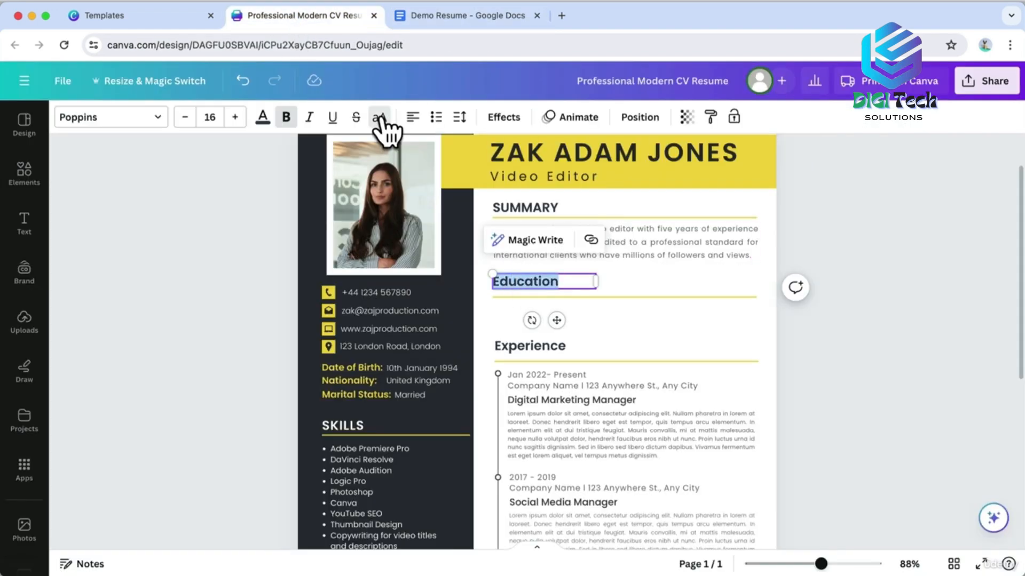
left_click(382, 118)
left_click(730, 311)
Nudge the yellow line under the EDUCATION heading up so it sits closer to the heading.
left_click(651, 298)
key("Up")
key("Up")
key("Up")
key("Up")
key("Up")
key("Up")
key("Up")
key("Up")
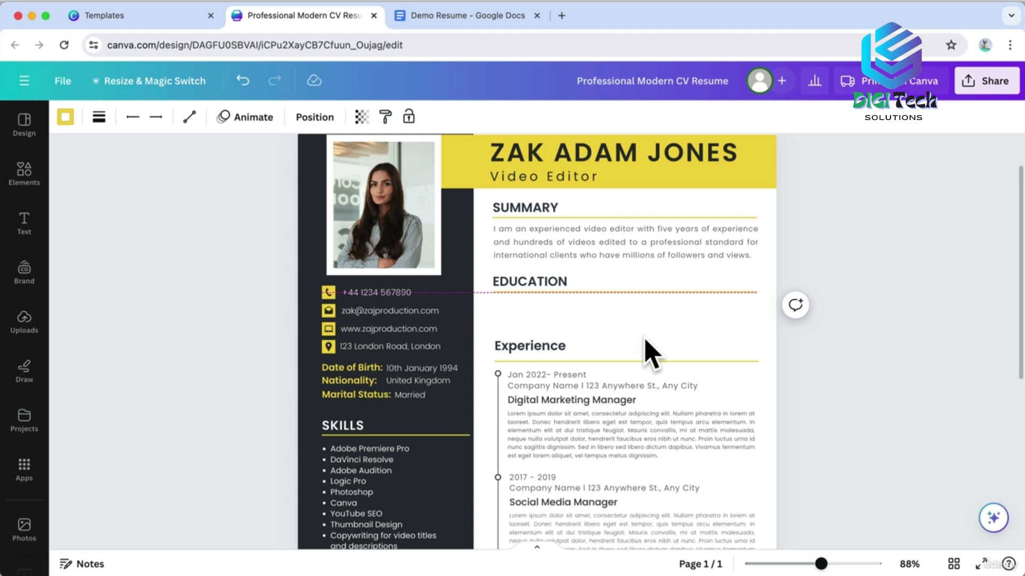
Duplicate the first job's title and company lines and stack one title and two company lines under EDUCATION.
scroll(632, 324, "down", 1)
left_click(618, 372)
key("super+d")
left_click_drag(610, 378, 589, 285)
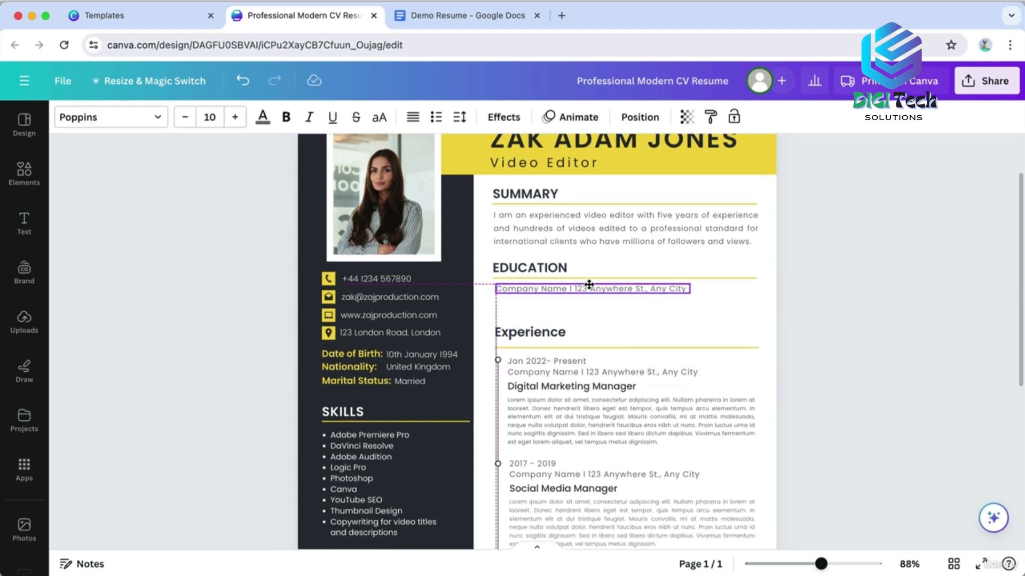
left_click(599, 393)
key("super+d")
left_click_drag(590, 401, 561, 309)
key("super+d")
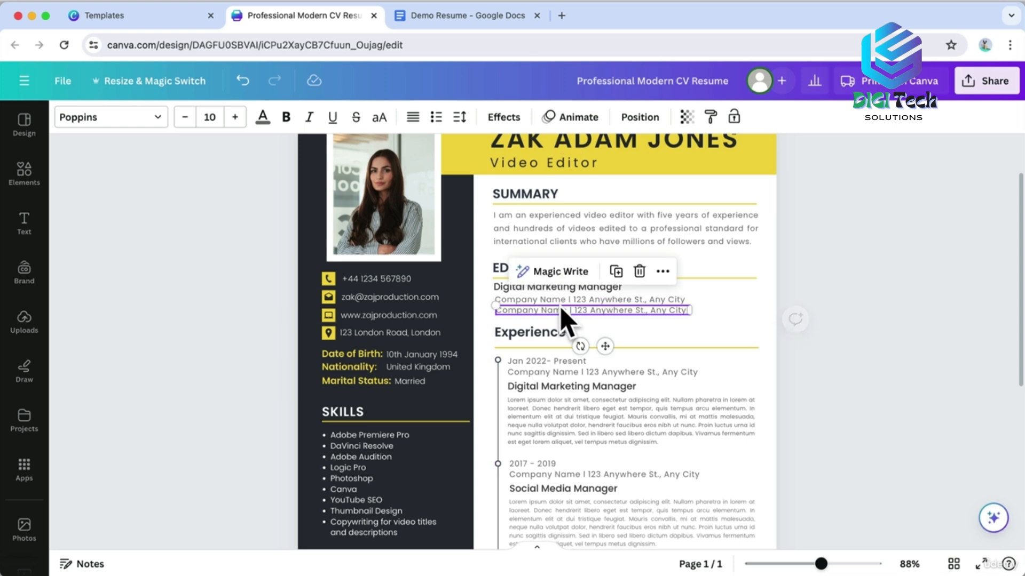
Set the middle line under EDUCATION to font size 11 and the lowest to 9, left-aligning both with the title.
left_click(186, 118)
left_click(526, 300)
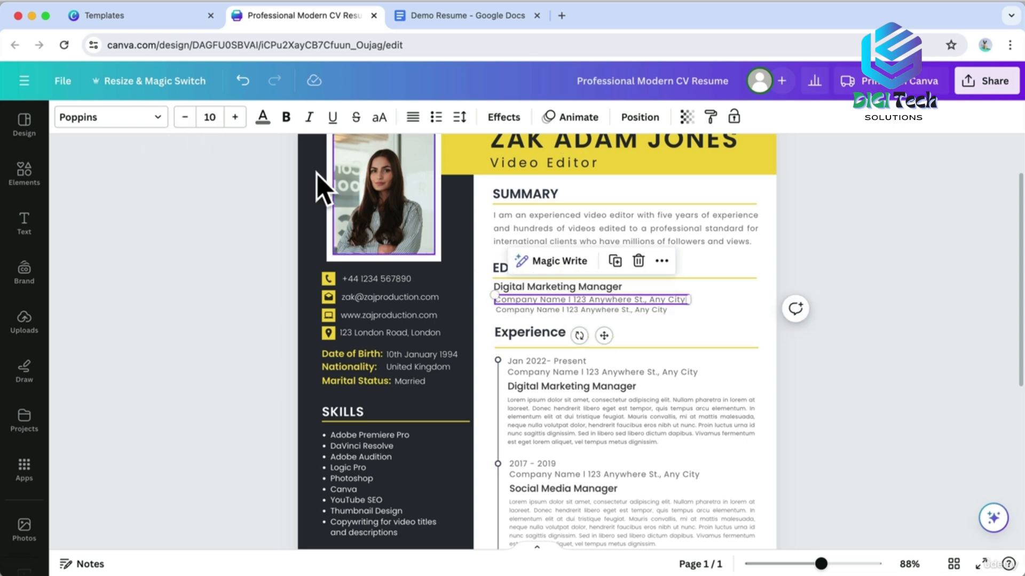
left_click(235, 117)
left_click(533, 287)
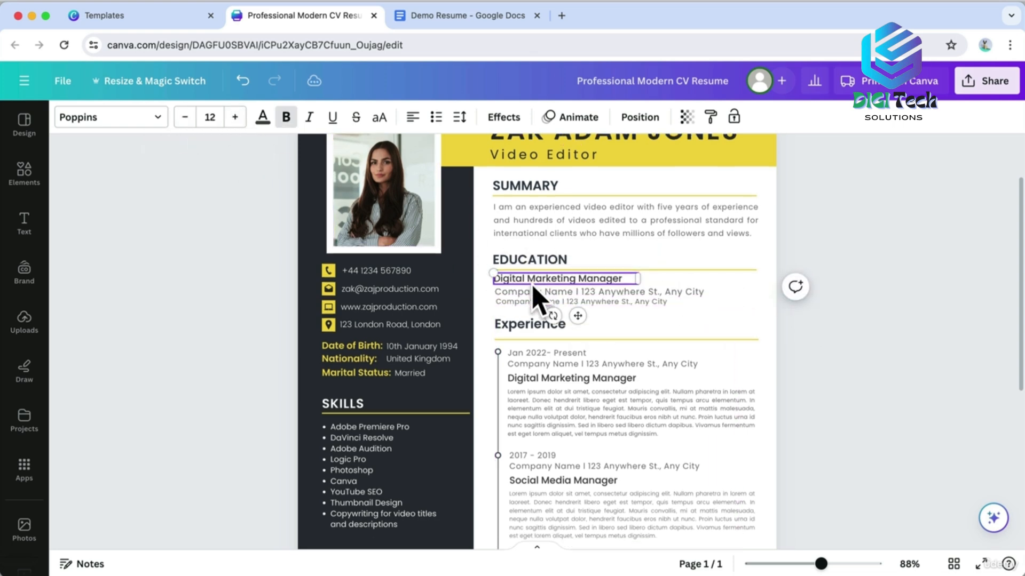
left_click(644, 321)
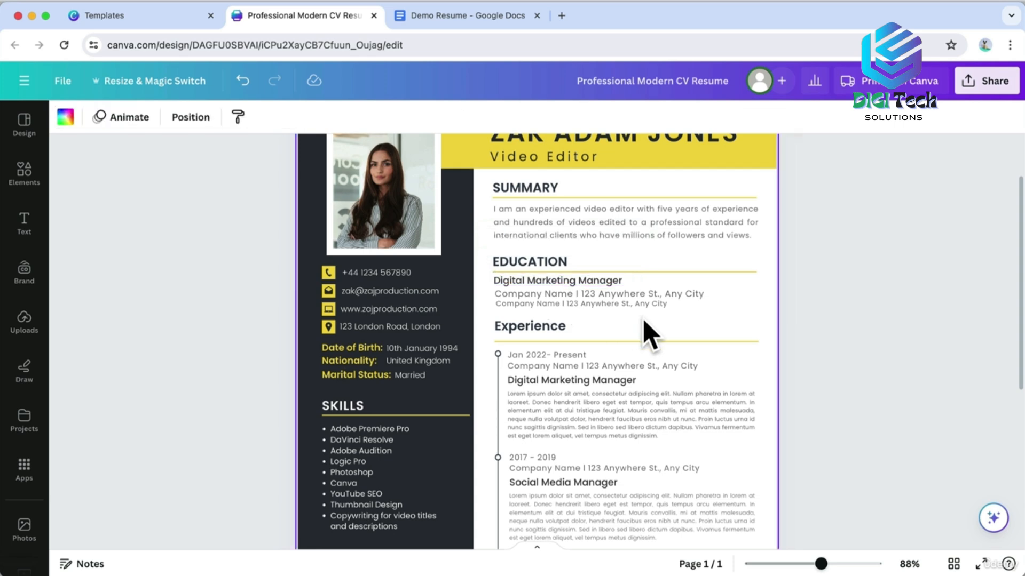
left_click(581, 304)
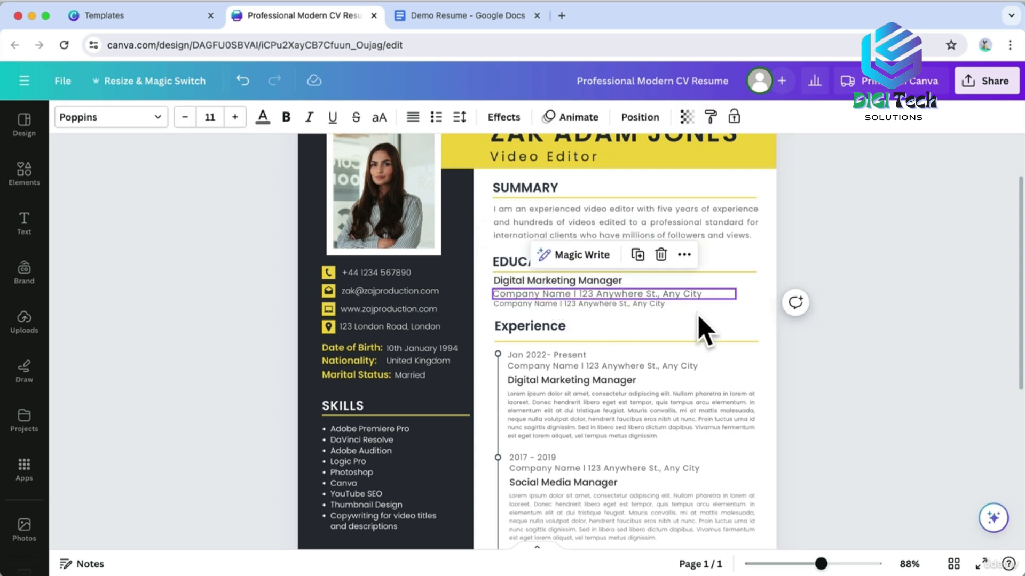
left_click(585, 286)
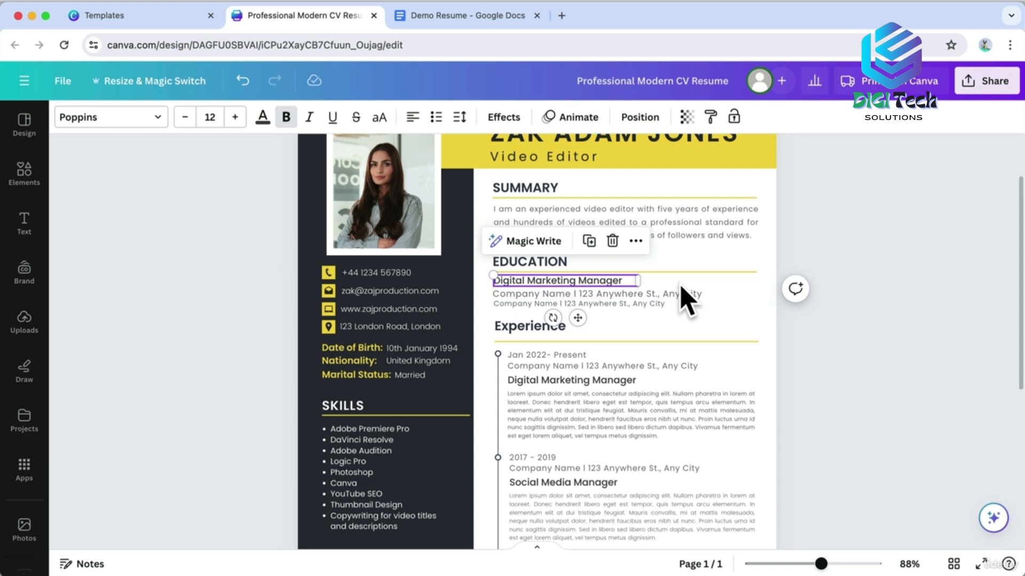
left_click(746, 320)
Delete the third experience entry's text and shorten the timeline so it ends at the third marker.
scroll(750, 320, "down", 4)
left_click_drag(803, 475, 521, 386)
key("Delete")
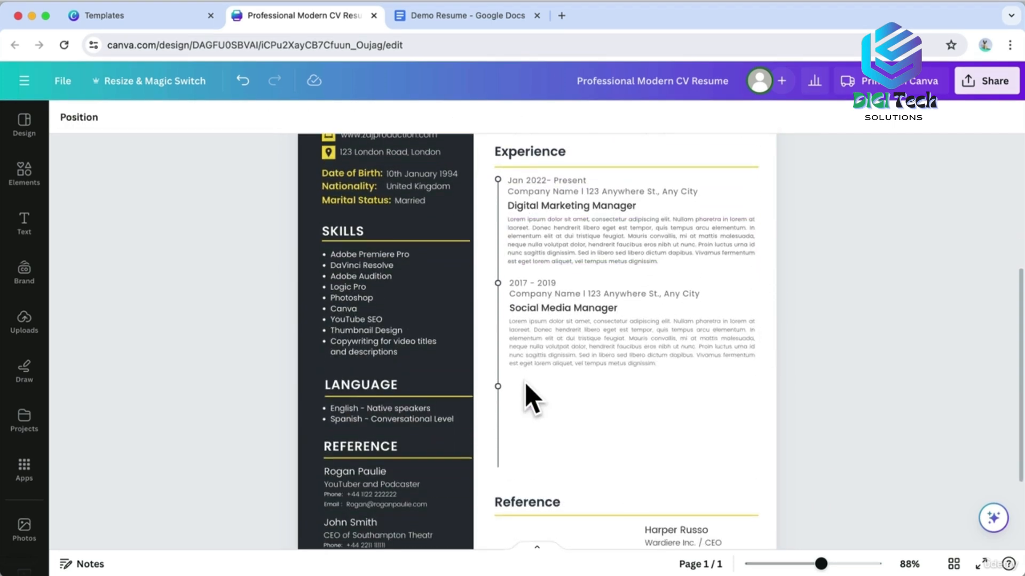
left_click(497, 458)
left_click_drag(496, 460, 498, 389)
left_click(630, 411)
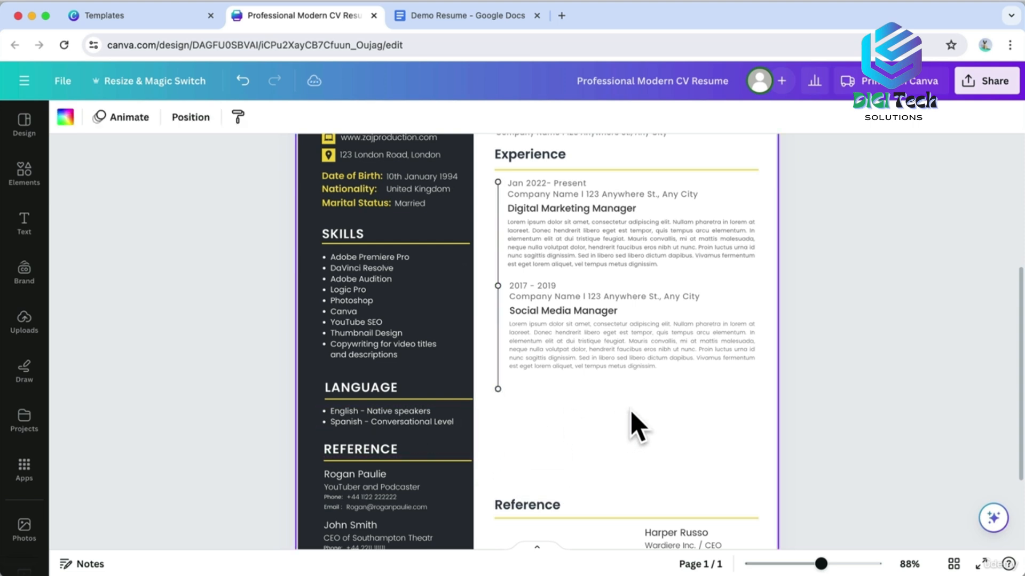
Move the Experience section with its timeline down to free space for a second entry under EDUCATION.
scroll(635, 427, "up", 4)
scroll(694, 448, "down", 2)
left_click_drag(801, 517, 499, 278)
scroll(583, 320, "down", 1)
left_click_drag(583, 320, 582, 378)
scroll(587, 381, "down", 3)
left_click_drag(801, 498, 528, 421)
left_click(694, 369)
Duplicate the three-line EDUCATION entry and place the copy directly below the first.
scroll(735, 373, "up", 5)
left_click_drag(740, 304, 490, 257)
key("ctrl+d")
left_click_drag(572, 293, 564, 318)
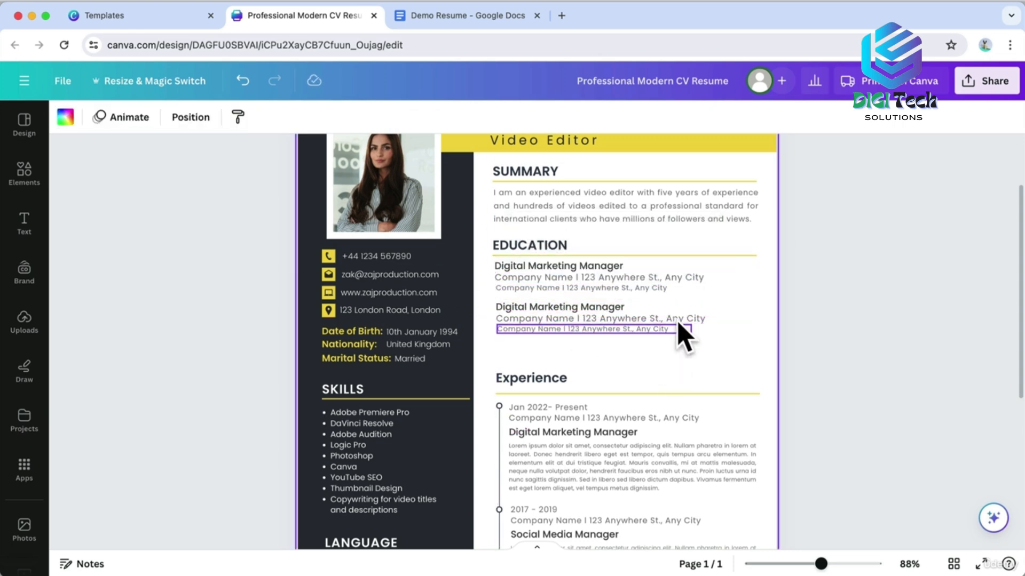
Replace the first education entry's title with "Bachelor's of Arts | 2014 - 2017" from the Demo Resume document.
left_click(522, 18)
left_click_drag(190, 302, 501, 315)
key("super+c")
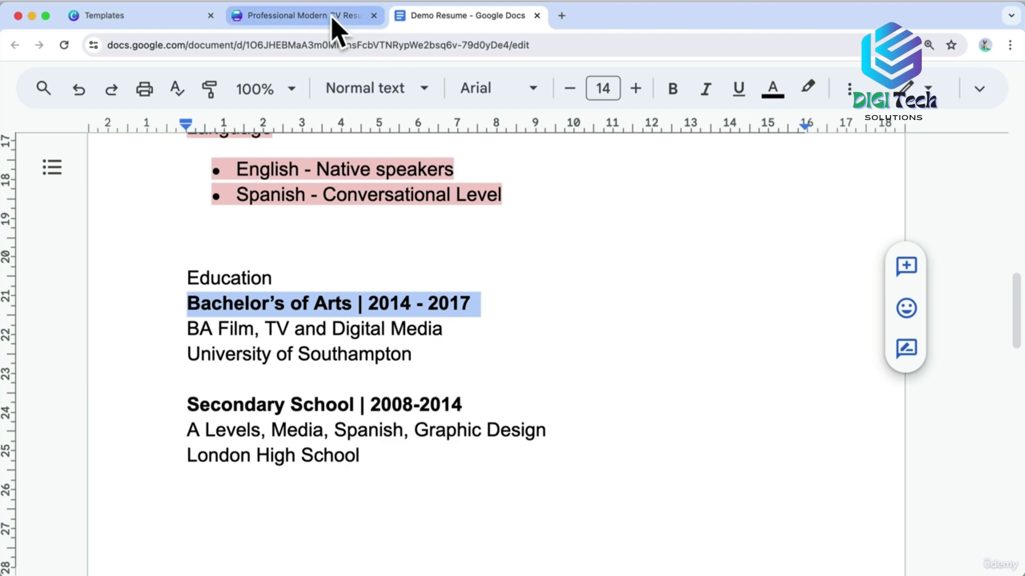
left_click(299, 15)
double_click(555, 265)
key("super+v")
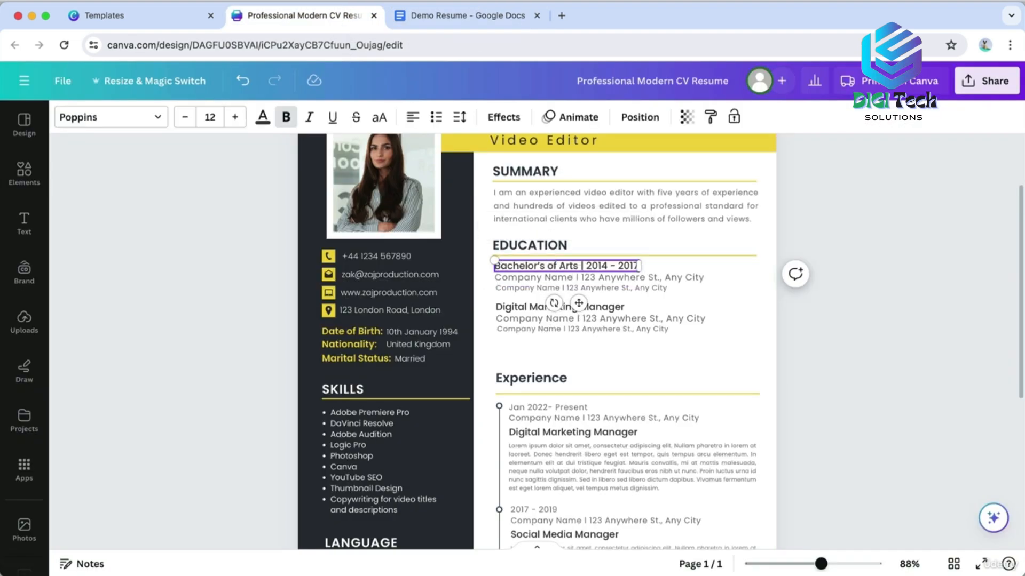
Replace the first education entry's middle line with "BA Film, TV and Digital Media" from the Demo Resume document.
left_click(464, 16)
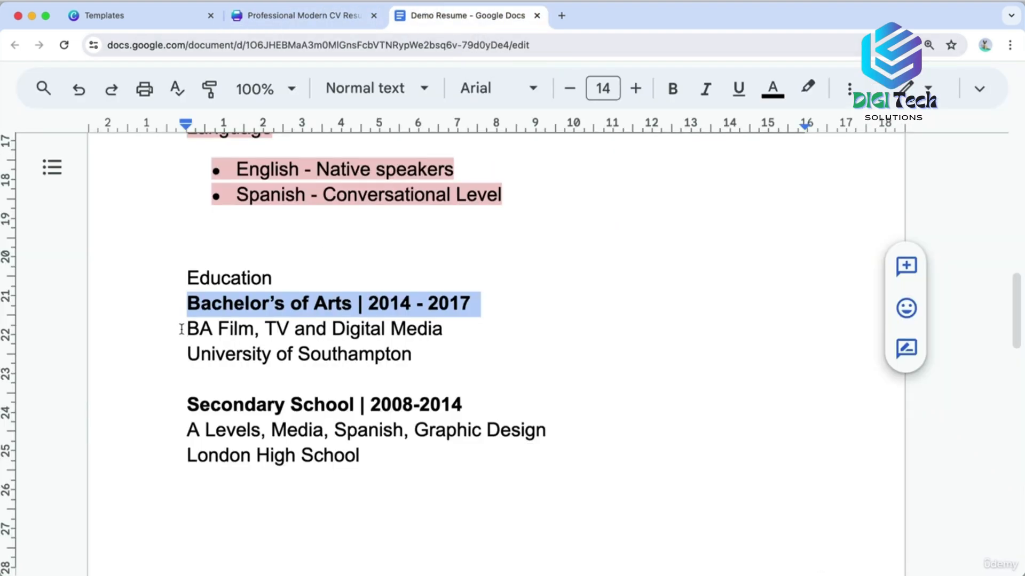
left_click_drag(181, 329, 407, 337)
key("super+c")
left_click(320, 16)
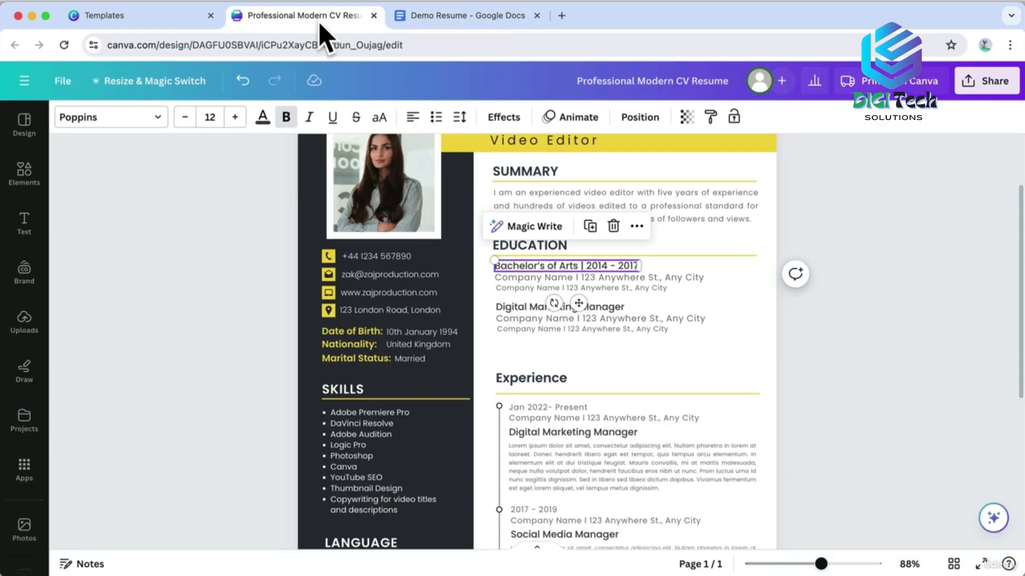
triple_click(541, 278)
key("super+v")
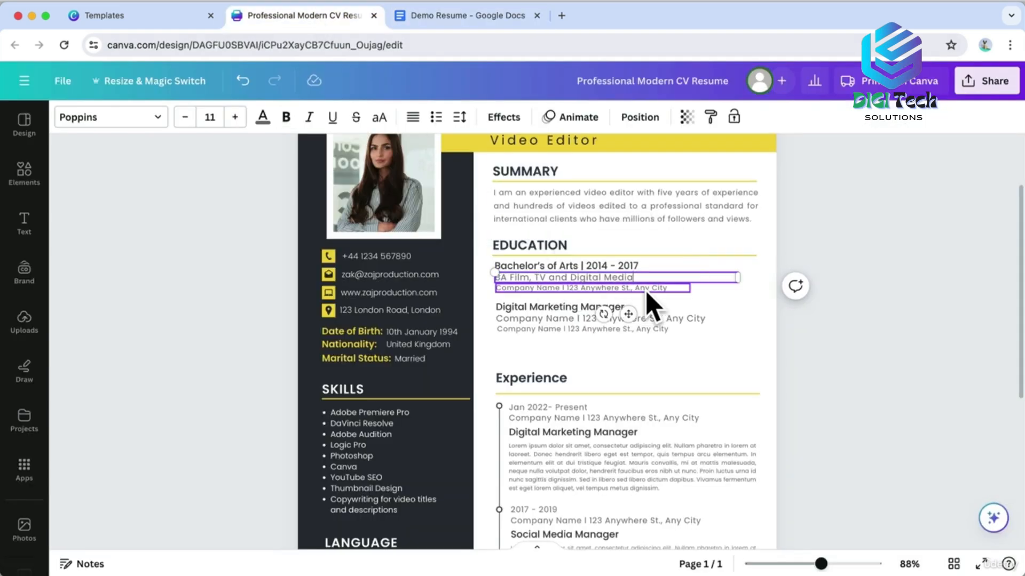
Replace the first education entry's lowest line with "University of Southampton" from the Demo Resume document.
left_click(428, 16)
left_click_drag(187, 354, 363, 351)
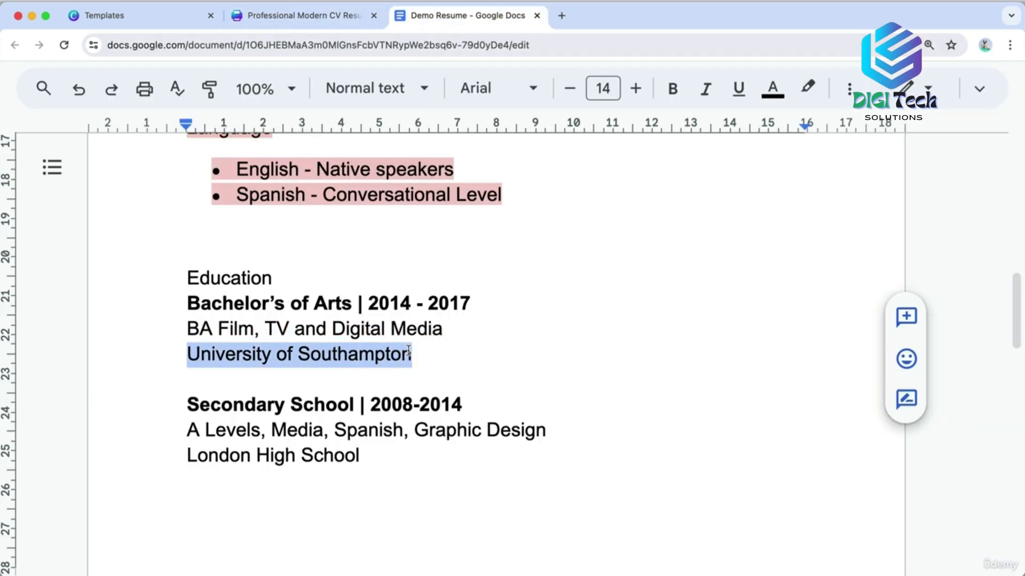
left_click(319, 17)
double_click(528, 290)
key("super+v")
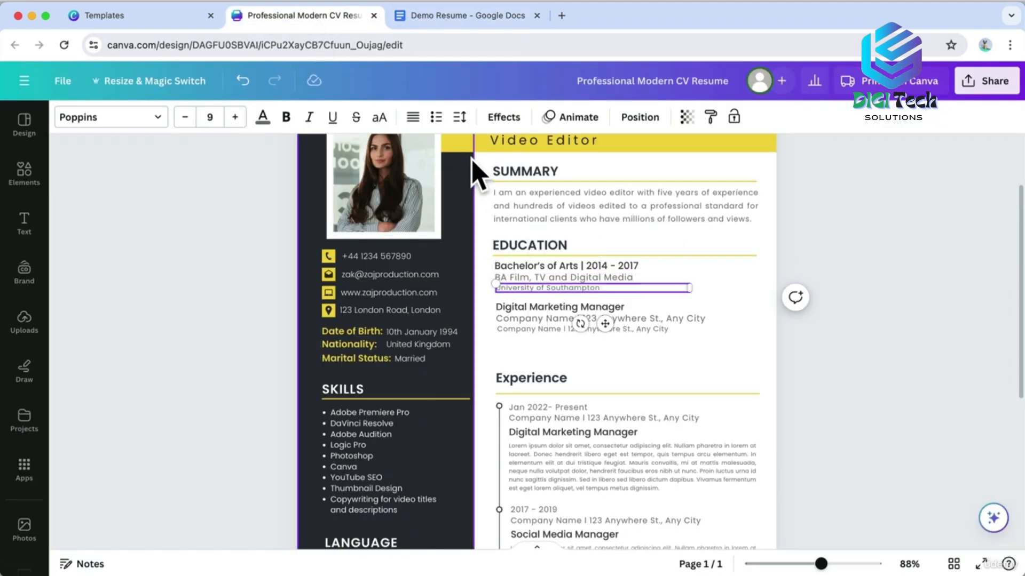
Replace the second education entry's title with "Secondary School | 2008-2014" from the Demo Resume document.
left_click(459, 16)
left_click_drag(188, 404, 433, 404)
key("super+c")
left_click(304, 15)
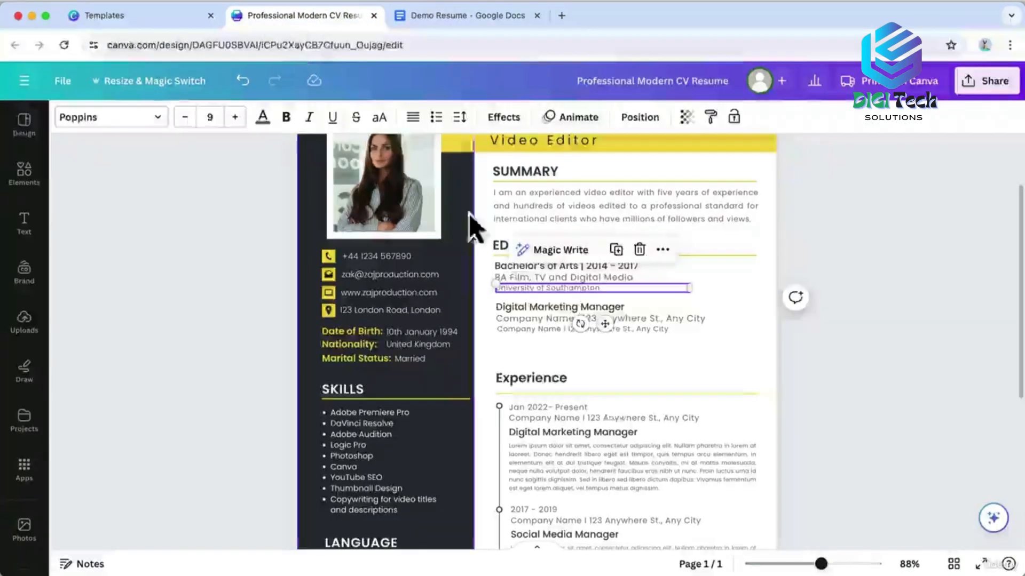
double_click(571, 306)
key("super+v")
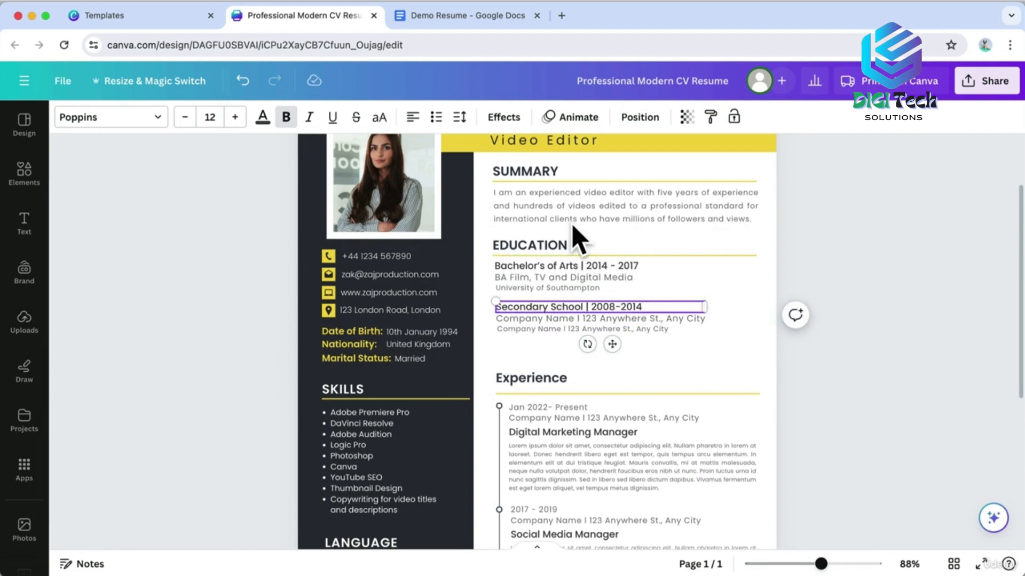
Replace the second education entry's middle line with "A Levels, Media, Spanish, Graphic Design" from the Demo Resume document.
left_click(430, 16)
left_click_drag(188, 430, 536, 430)
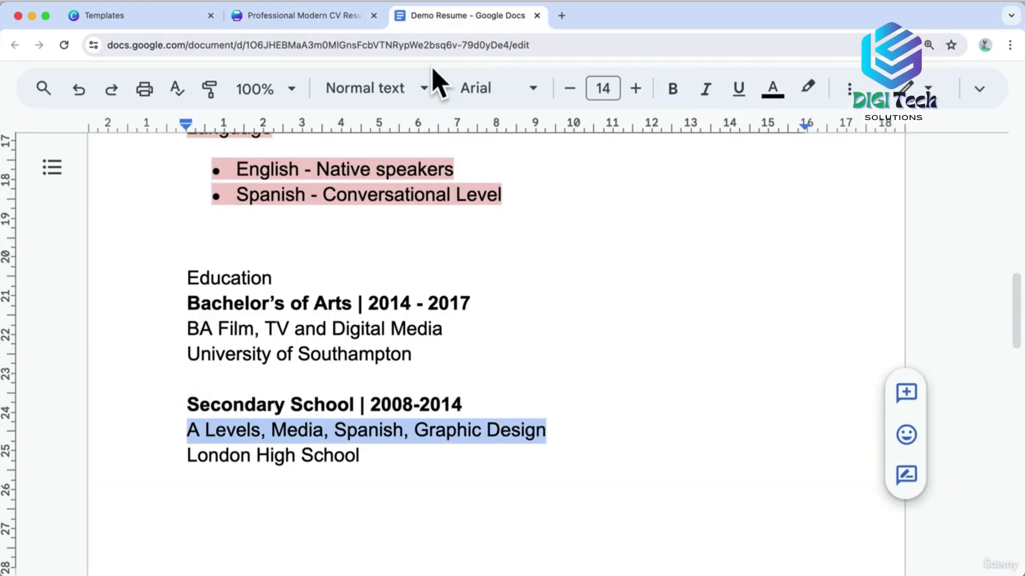
key("super+c")
left_click(304, 15)
double_click(580, 319)
key("super+v")
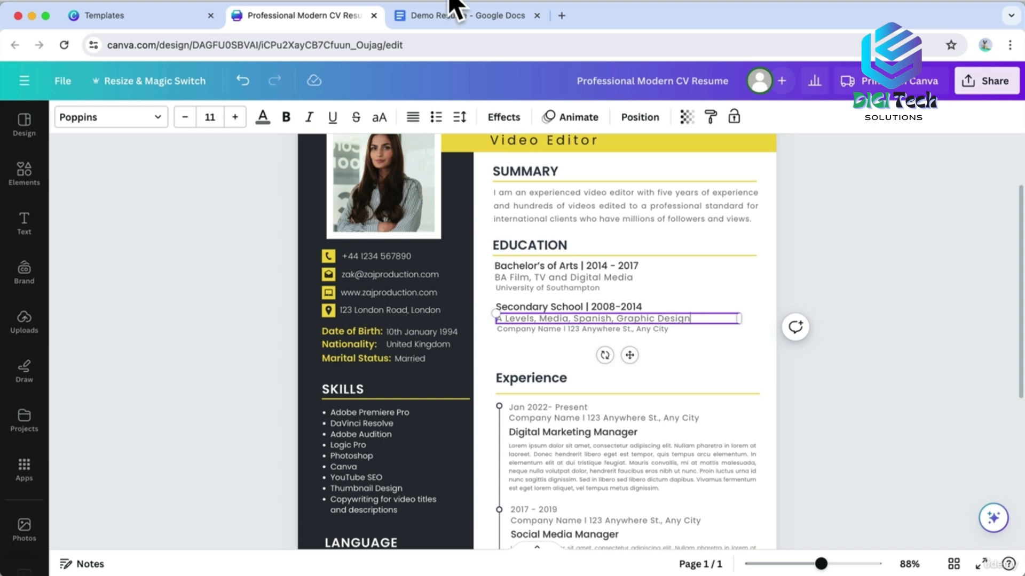
Replace the second education entry's lowest line with "London High School" and shift the entry slightly to align with the first.
left_click(466, 15)
left_click_drag(187, 457, 351, 459)
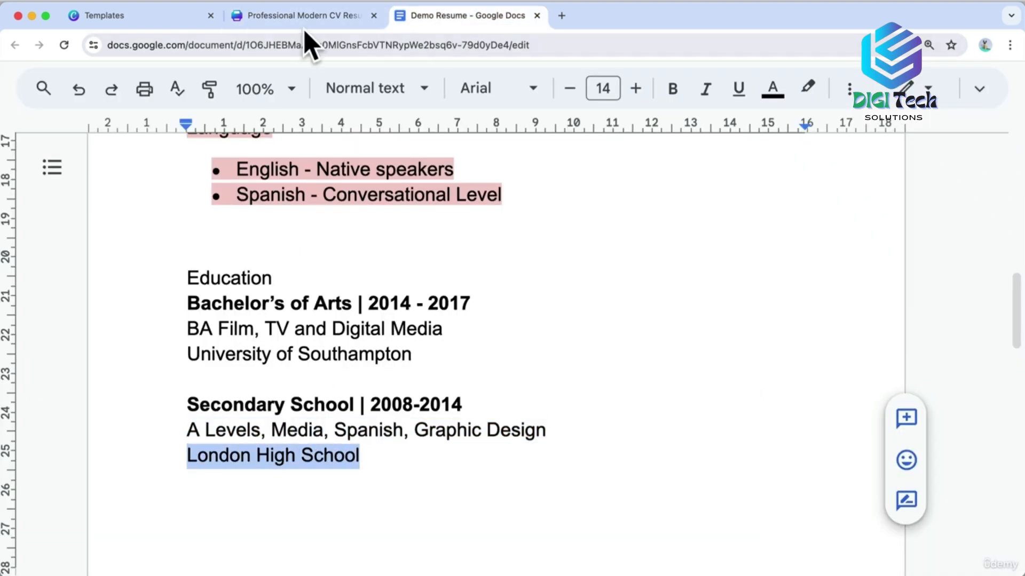
key("super+c")
left_click(306, 16)
double_click(579, 329)
key("super+v")
left_click_drag(544, 369, 539, 323)
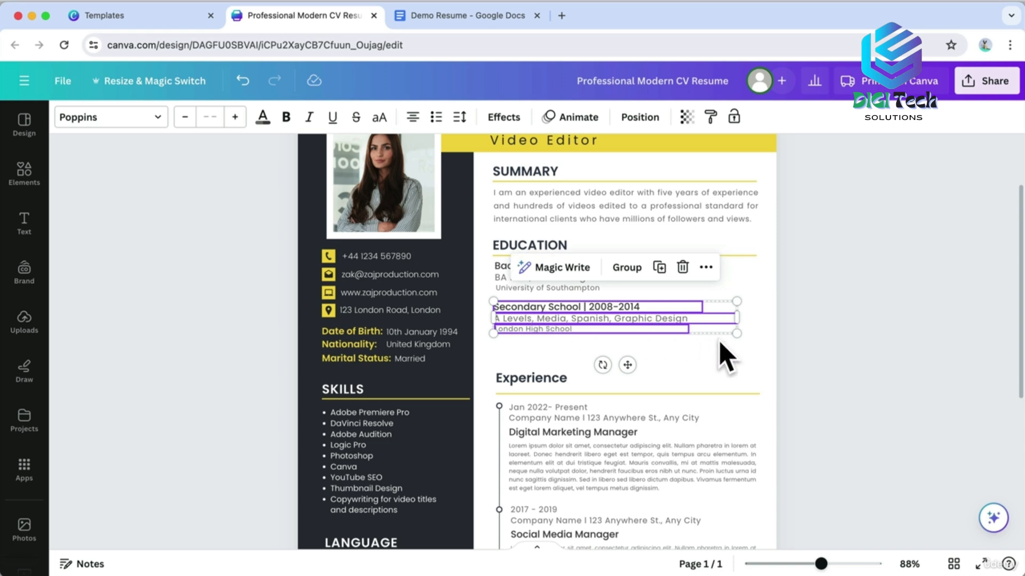
left_click(725, 360)
Move the whole Experience section up to close the gap below the second education entry.
scroll(805, 482, "down", 3)
left_click_drag(804, 499, 496, 257)
scroll(556, 320, "up", 2)
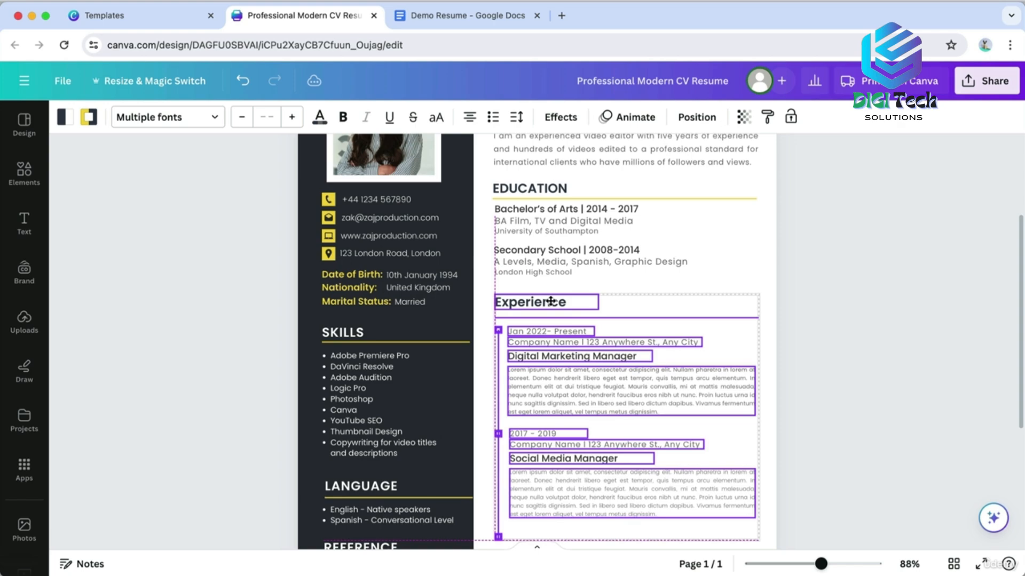
left_click(853, 313)
Highlight the Education heading and both education entries in the Demo Resume document in light red.
left_click(477, 19)
left_click(188, 277)
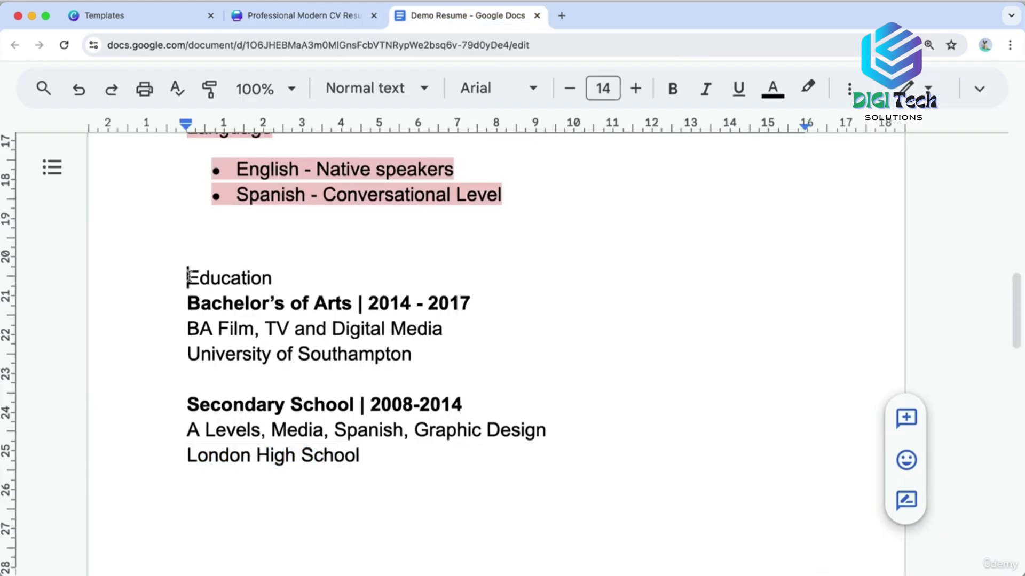
left_click(359, 456, "shift")
left_click(807, 87)
left_click(640, 224)
Replace the Experience heading with "Work Experience" from the Demo Resume document, widen its text box and set it in uppercase.
scroll(560, 270, "down", 7)
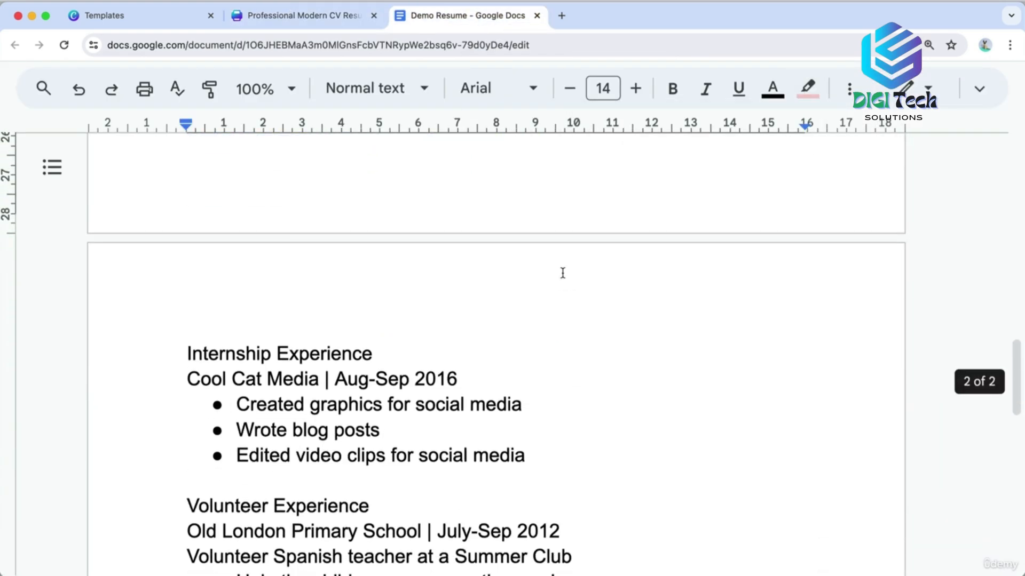
scroll(562, 273, "down", 8)
left_click_drag(188, 267, 334, 267)
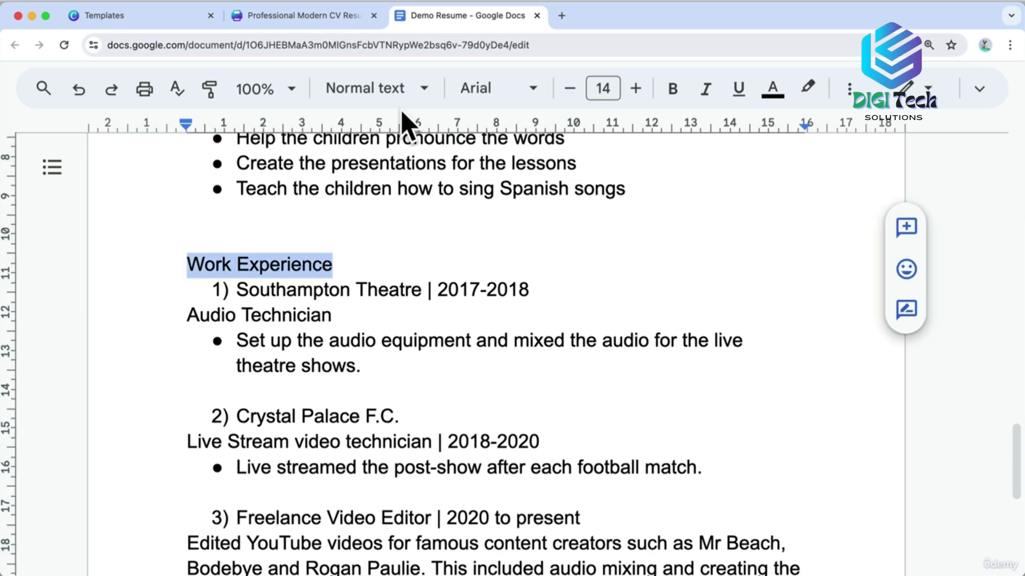
left_click(301, 16)
double_click(531, 299)
key("ctrl+v")
left_click_drag(601, 299, 662, 298)
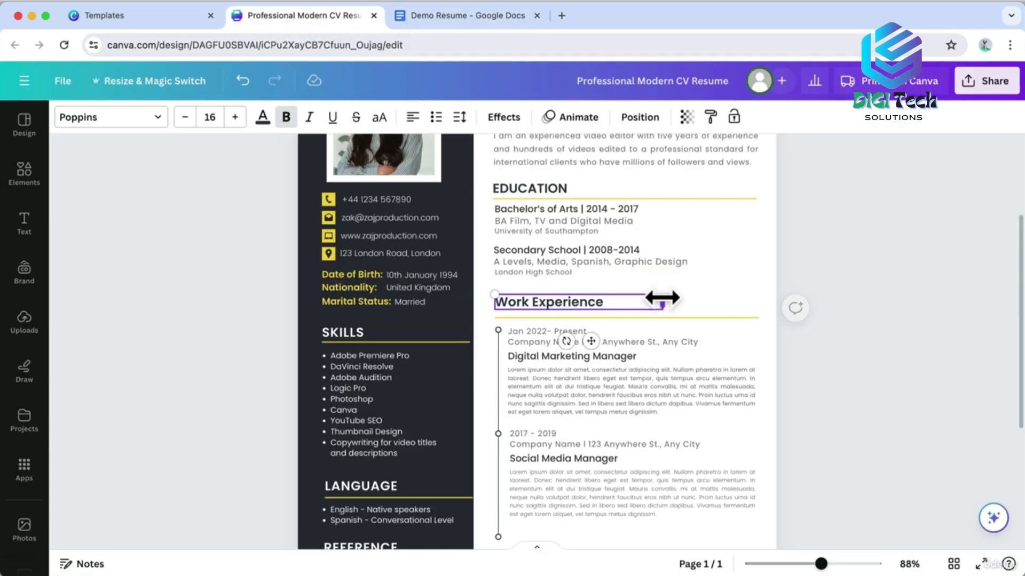
Move the yellow line under the WORK EXPERIENCE heading slightly closer to the heading.
left_click(709, 318)
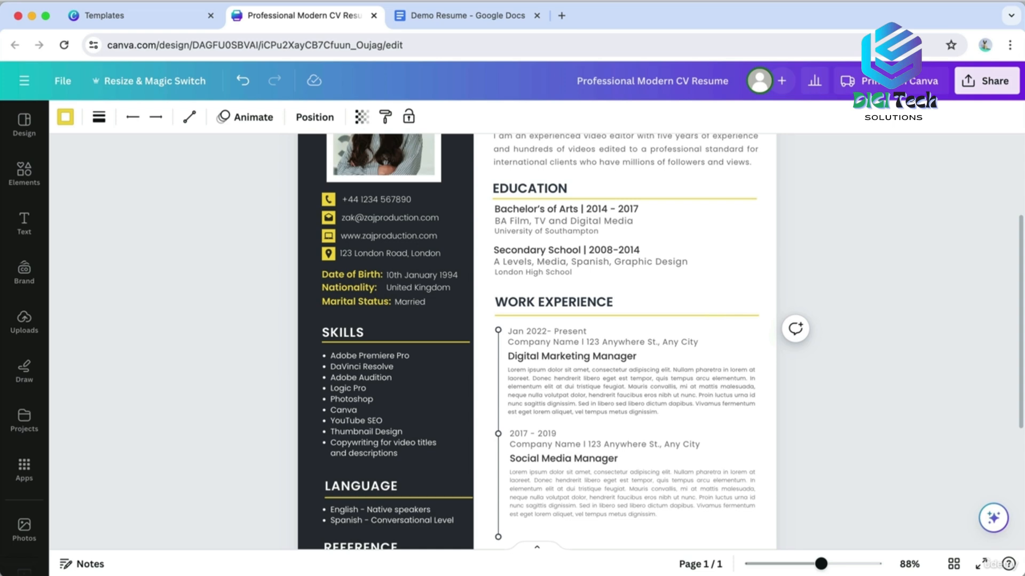
scroll(739, 327, "up", 3)
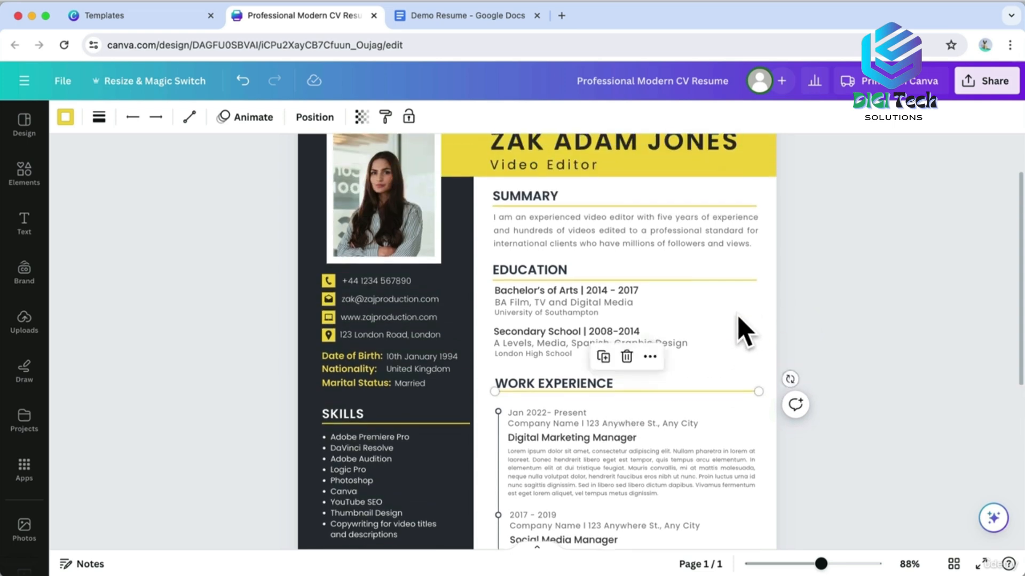
left_click(854, 323)
Rearrange the first work experience entry, moving its job title to the top and its date line beneath it.
scroll(848, 331, "down", 5)
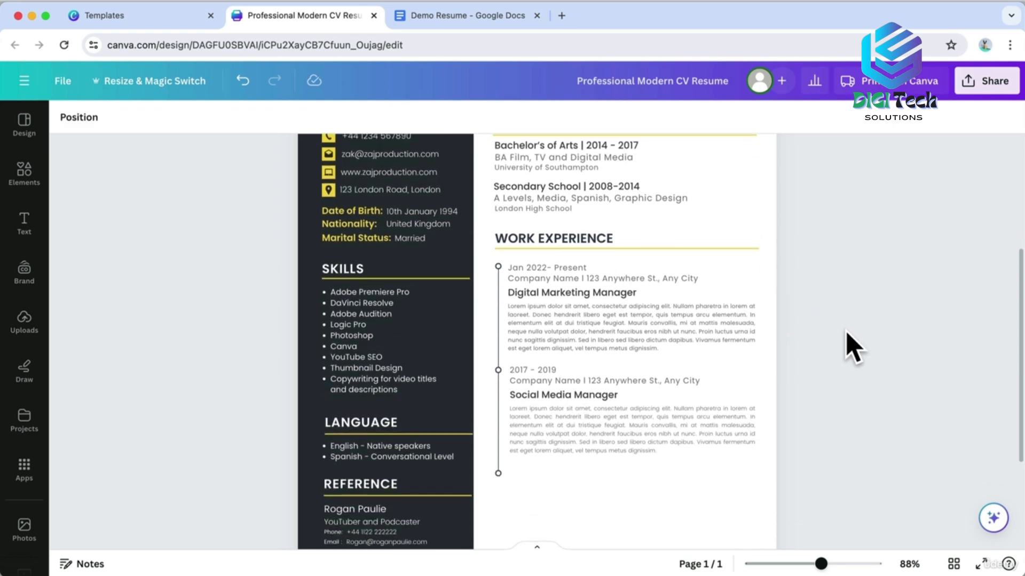
left_click_drag(556, 263, 700, 289)
left_click_drag(602, 289, 605, 263)
left_click_drag(679, 290, 574, 278)
scroll(715, 286, "down", 1)
left_click(713, 288)
Replace the first work entry's job title with "Freelance Video Editor | 2020 to present" from the Demo Resume document and widen its text box.
left_click(478, 19)
scroll(324, 280, "down", 5)
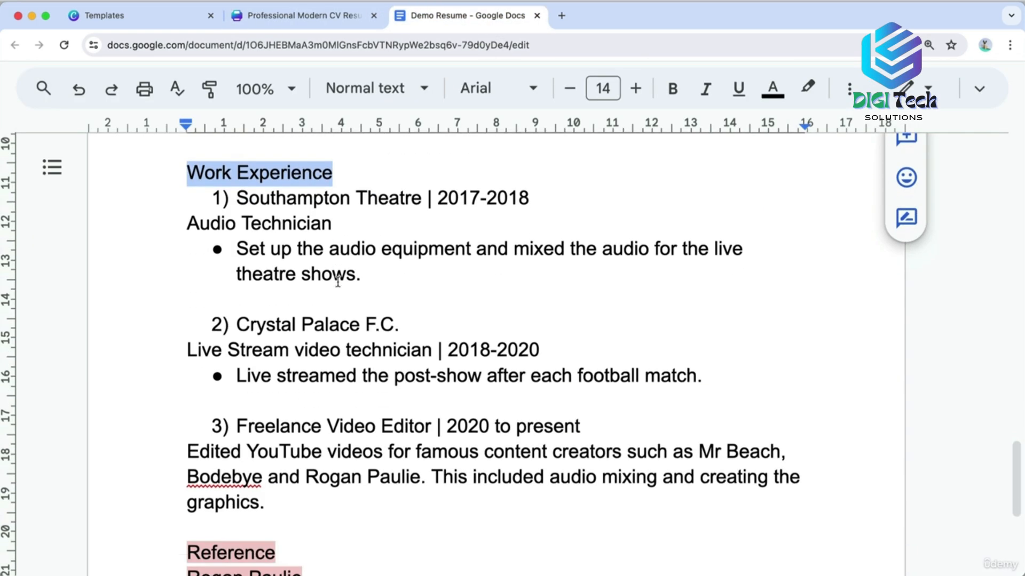
left_click_drag(237, 316, 536, 316)
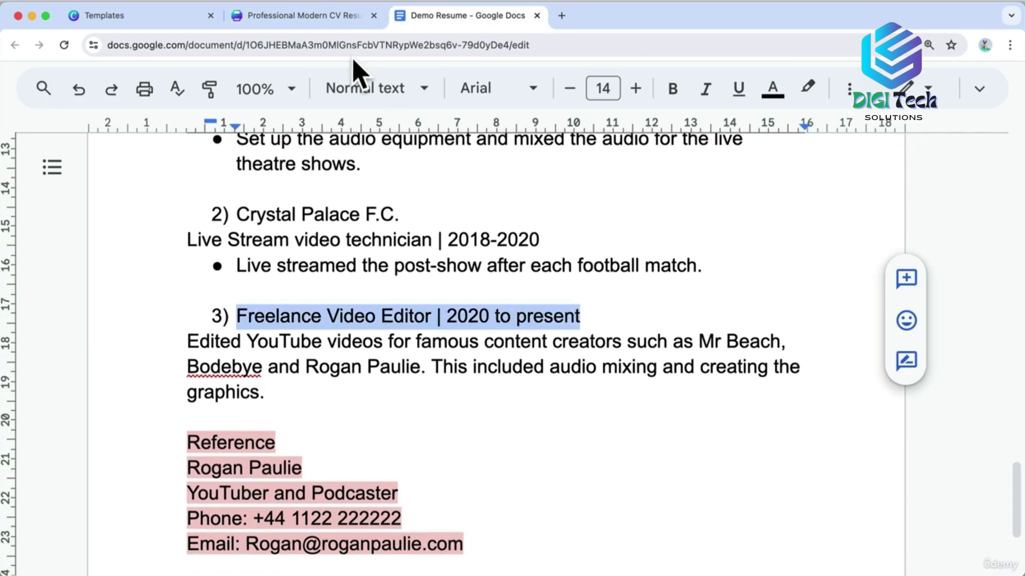
left_click(301, 15)
left_click(585, 254)
left_click(583, 253)
key("ctrl+v")
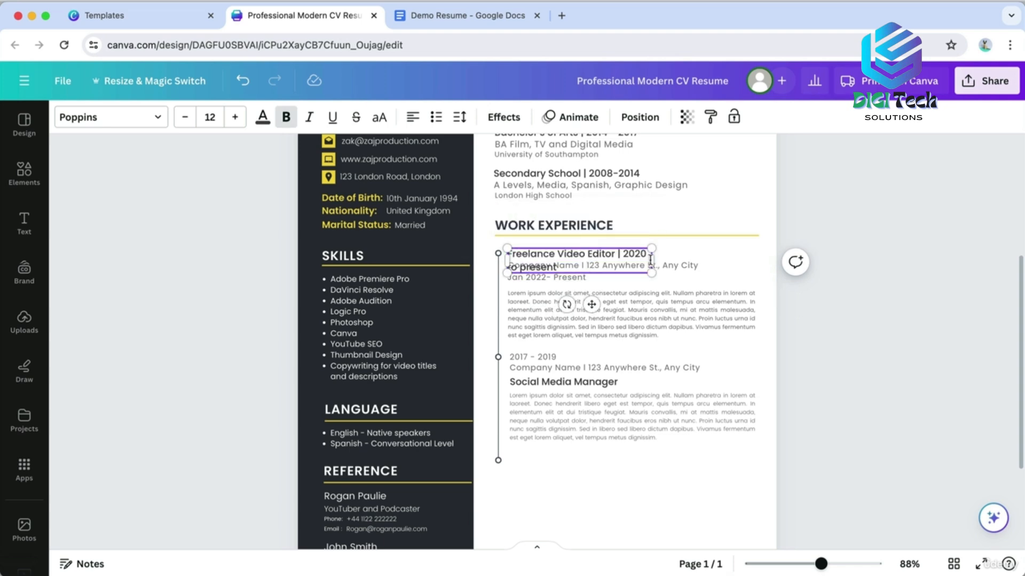
left_click_drag(652, 254, 727, 251)
Delete the first entry's placeholder paragraph and the old second entry, replacing the latter with a copy of the first entry's three text lines.
left_click(742, 328)
key("BackSpace")
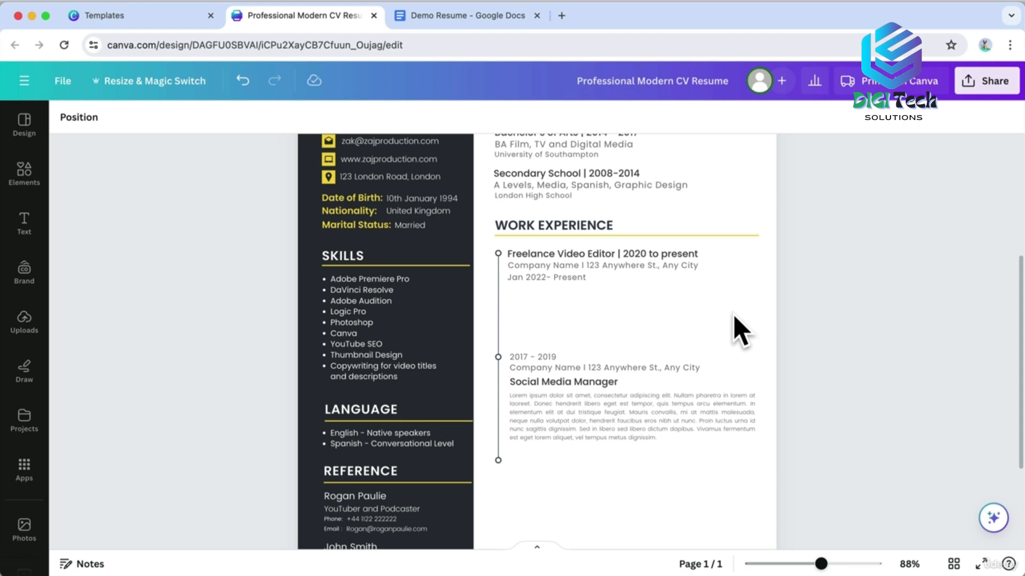
left_click_drag(797, 448, 602, 342)
key("BackSpace")
left_click_drag(791, 307, 557, 361)
left_click(662, 215)
Replace the first entry's company and date lines with the YouTube editing description from the Demo Resume document, in a widened box beneath the title.
left_click(463, 16)
left_click_drag(187, 342, 261, 394)
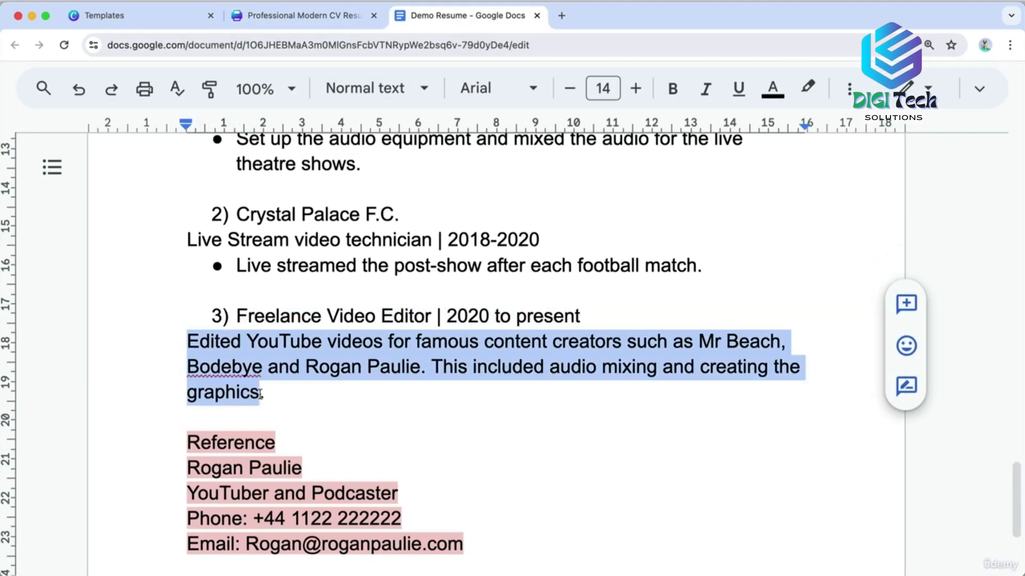
left_click(274, 22)
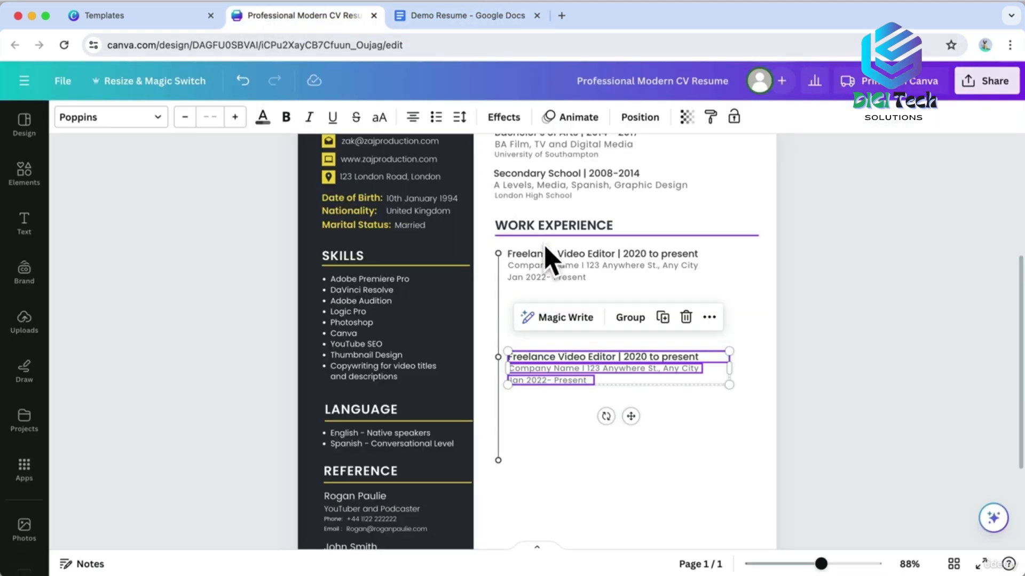
left_click(536, 266)
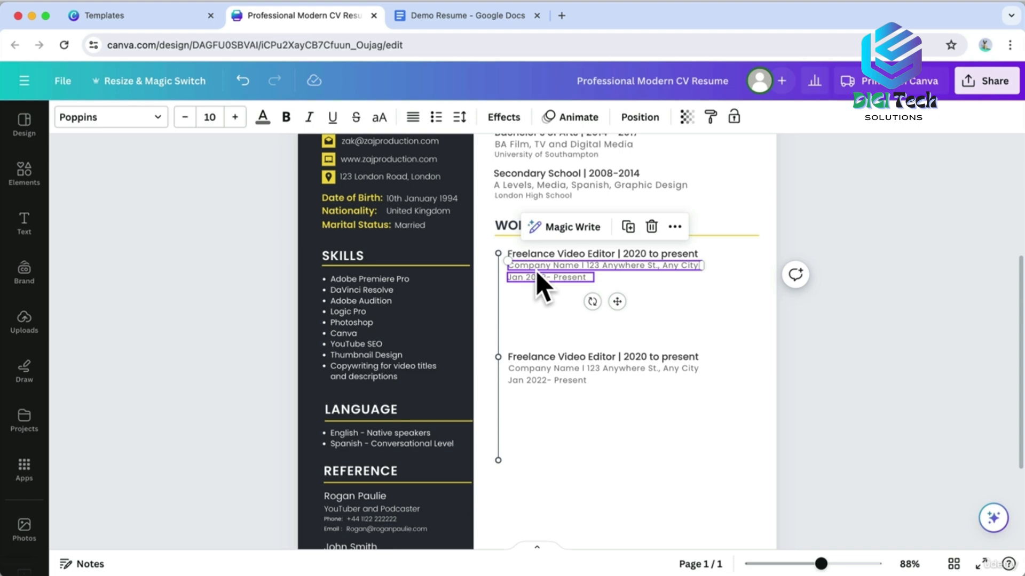
double_click(539, 280)
key("ctrl+a")
key("ctrl+v")
left_click_drag(559, 334, 755, 325)
left_click(718, 328)
left_click_drag(610, 298, 611, 288)
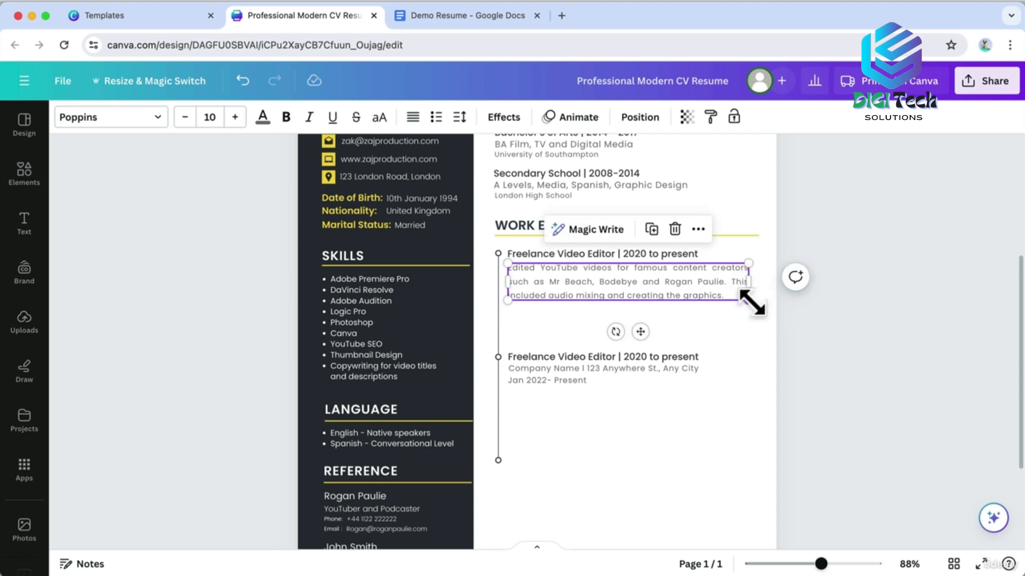
Set the first entry's description to font size 9 and widen its text box to the end of the yellow heading line.
left_click(211, 117)
type("9")
key("Return")
mouse_move(757, 285)
left_mouse_down()
mouse_move(746, 281)
mouse_move(761, 304)
left_mouse_up()
left_click(728, 333)
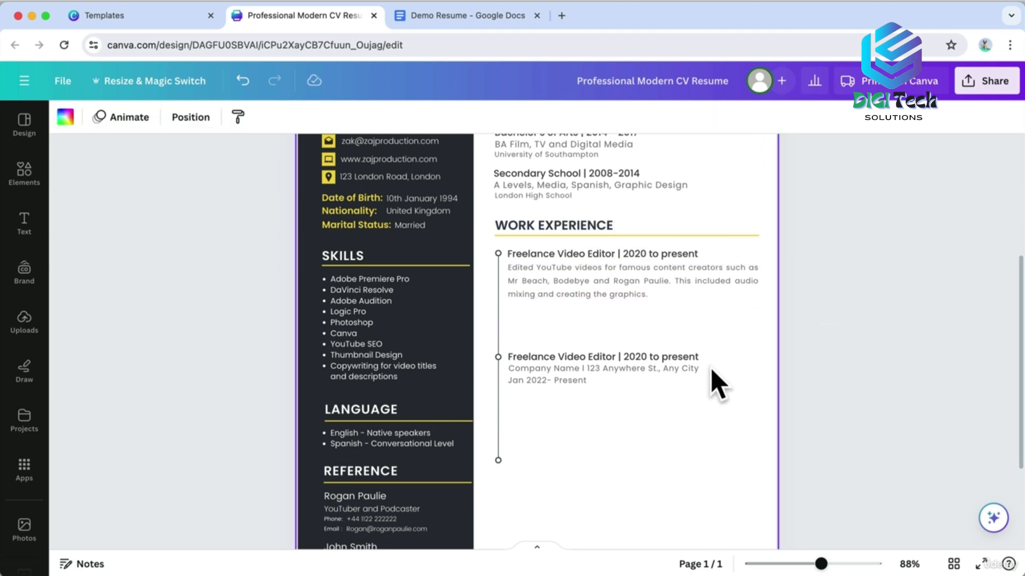
Move the middle timeline marker and the second entry's text lines up, closer to the first entry's description.
left_click(498, 369)
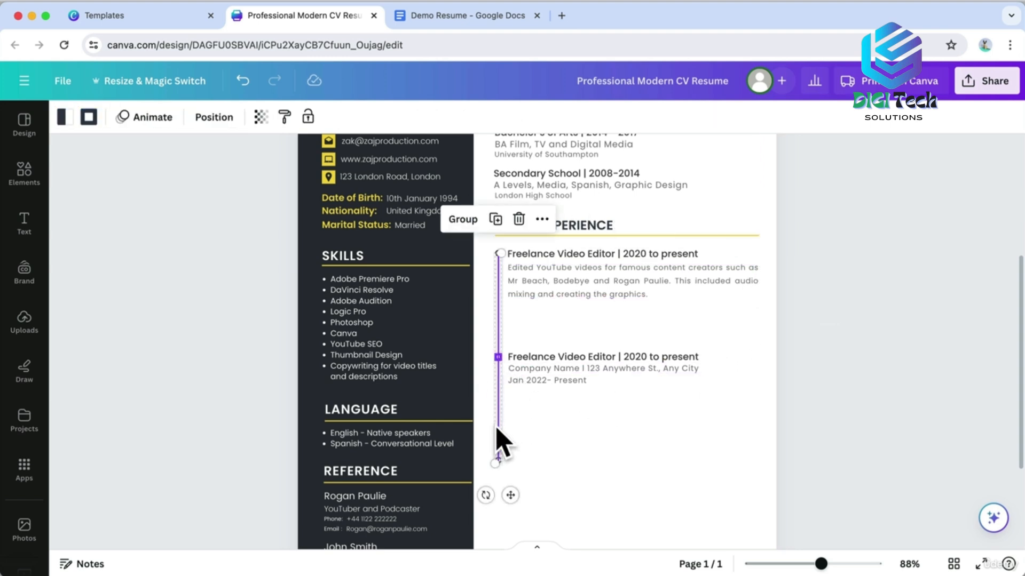
left_click_drag(496, 430, 506, 431)
left_click_drag(512, 393, 512, 356)
left_click_drag(621, 421, 564, 356)
left_click_drag(558, 358, 555, 323)
left_click(585, 432)
scroll(596, 447, "up", 1)
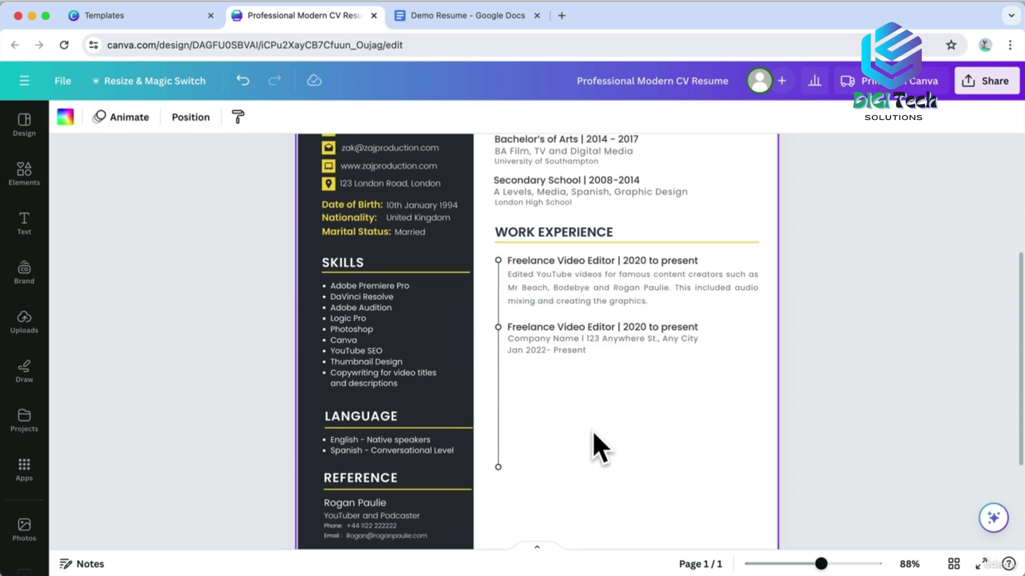
Highlight the Freelance Video Editor entry and its description in the Demo Resume document in light red.
left_click(458, 16)
left_click_drag(202, 316, 269, 394)
left_click(808, 88)
left_click(620, 207)
Replace the second work entry's title with "Crystal Palace F.C. | 2018-2020", copying the employer and dates from the Demo Resume document.
left_click_drag(237, 215, 400, 215)
key("super+c")
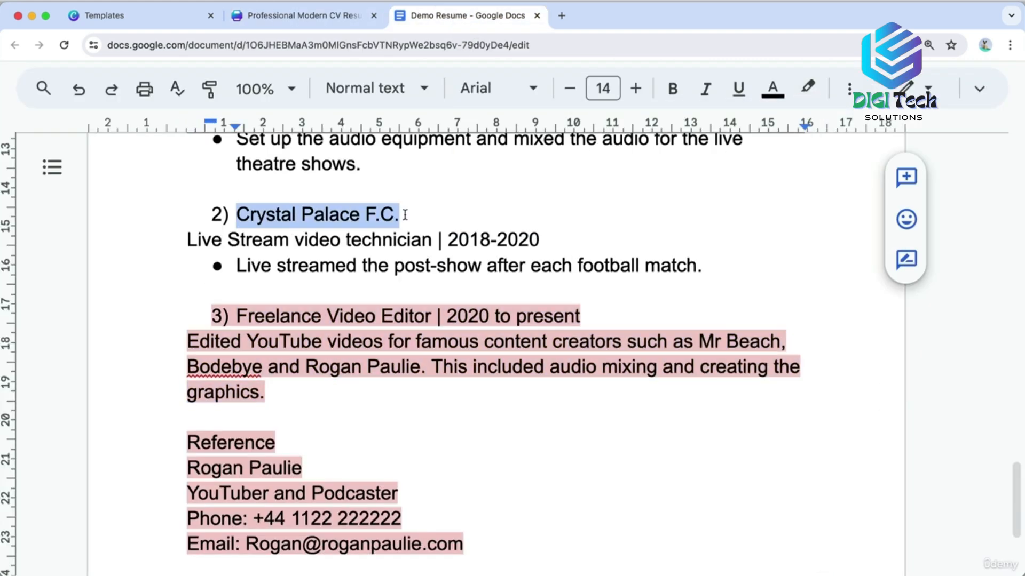
left_click(328, 16)
left_click(550, 325)
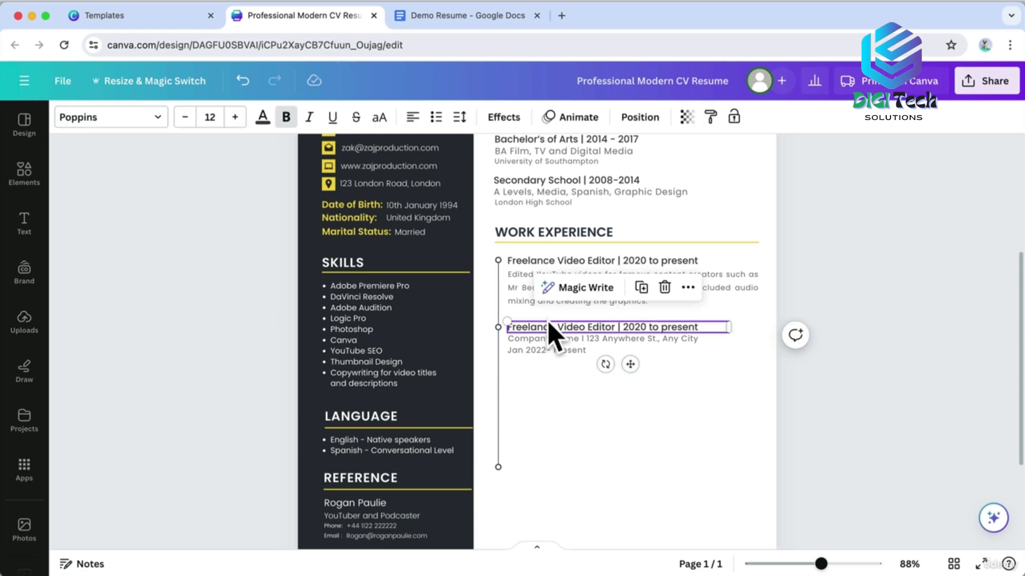
left_click(548, 326)
key("super+v")
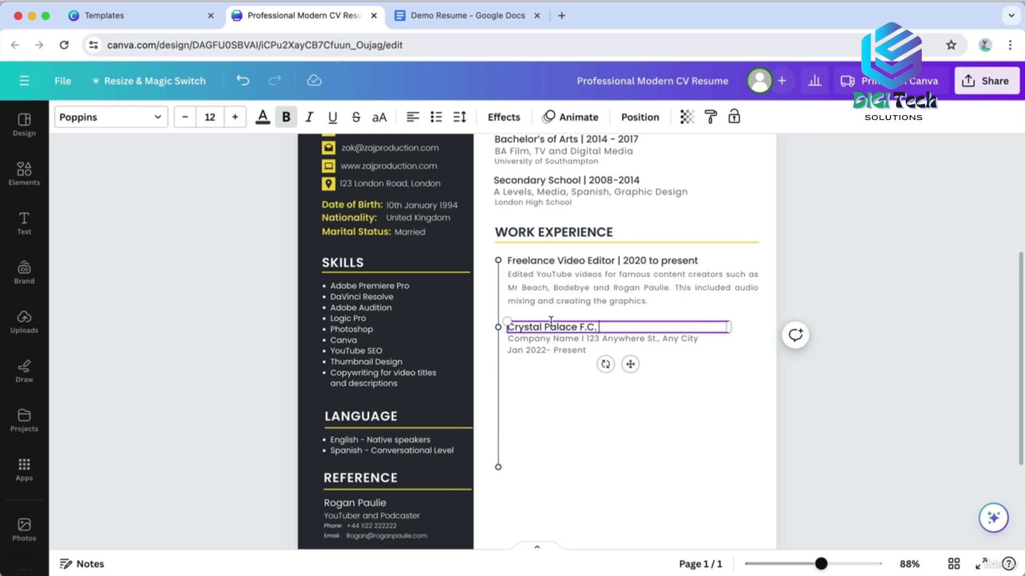
left_click(461, 16)
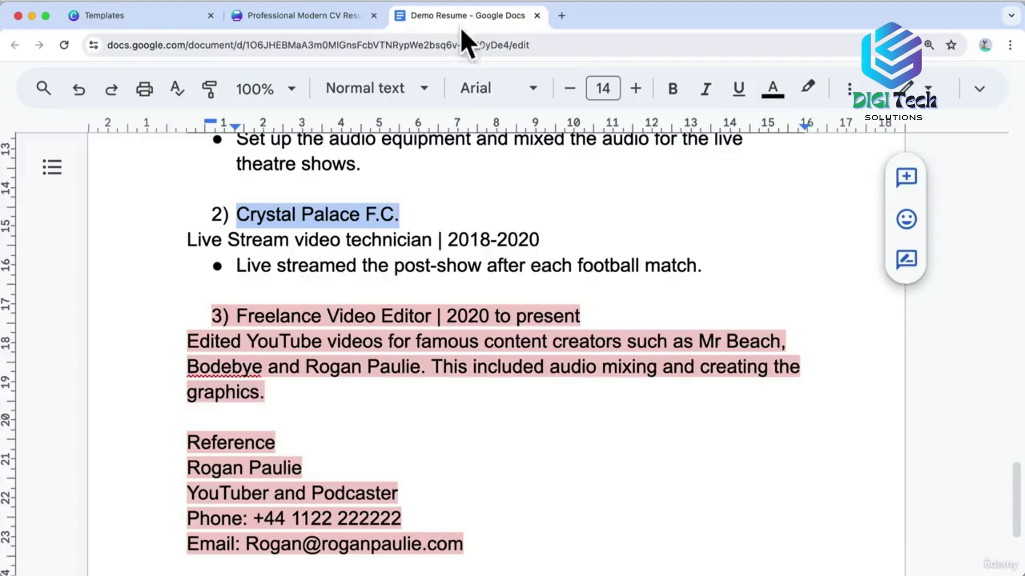
left_click_drag(439, 239, 525, 240)
key("super+c")
left_click(342, 16)
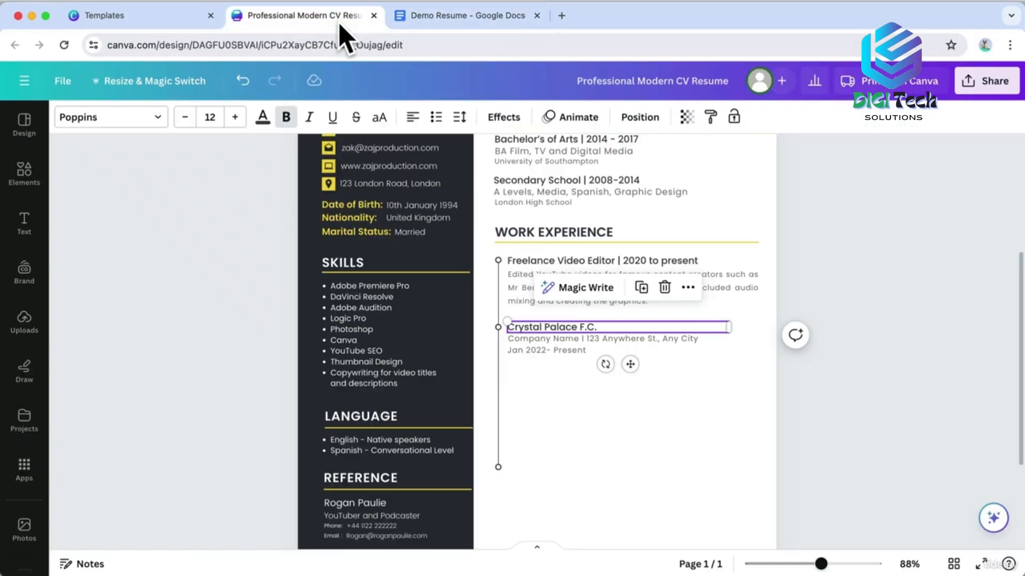
key("super+v")
Replace the Crystal Palace entry's company line with "Live Stream video technician" from the Demo Resume document.
left_click(453, 19)
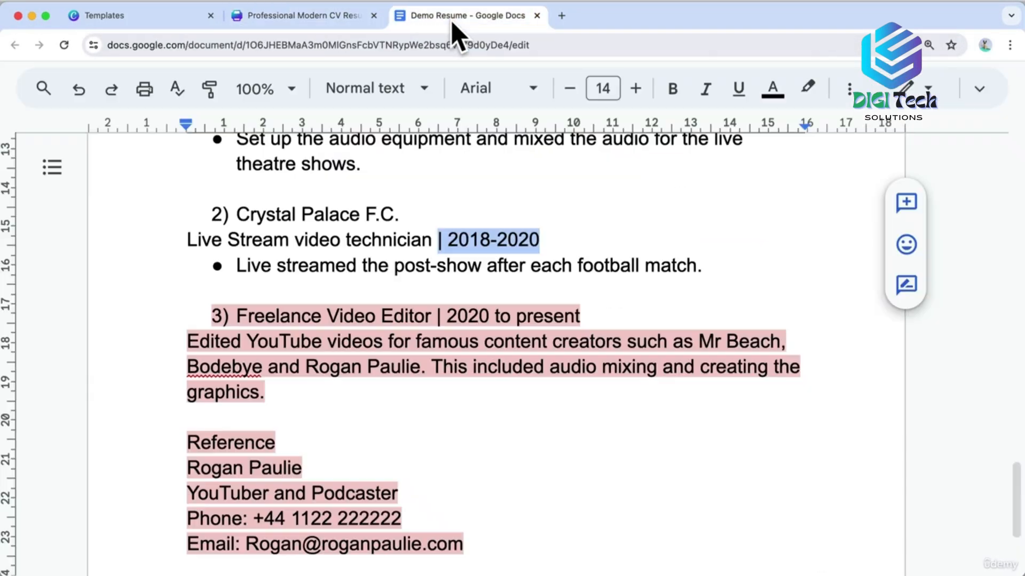
left_click_drag(178, 242, 432, 244)
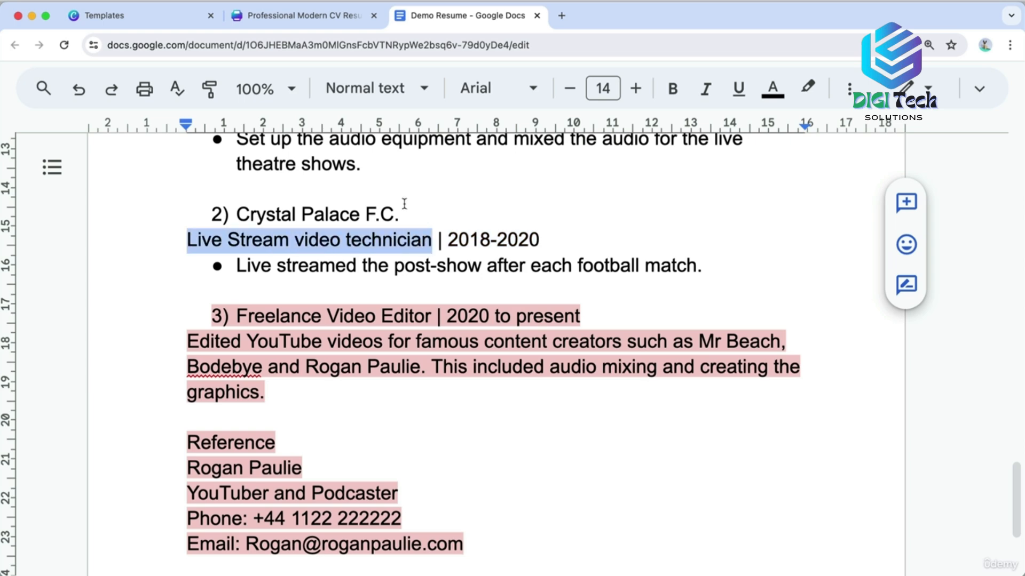
key("super+c")
left_click(304, 16)
left_click(545, 341)
triple_click(539, 337)
key("super+v")
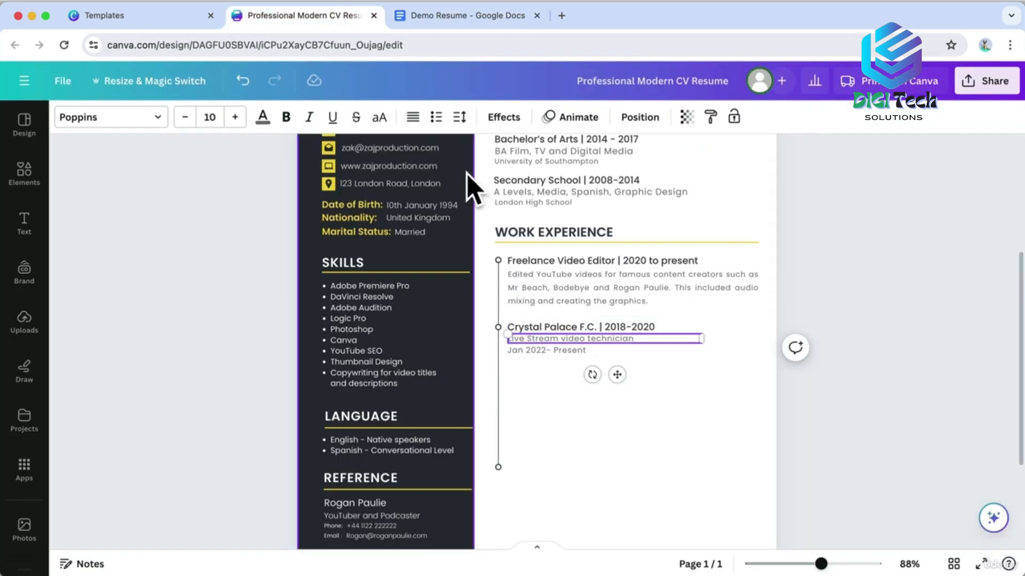
Replace the Crystal Palace entry's date line with "Live streamed the post-show after each football match." and widen its box to fit one line.
left_click(459, 15)
left_click_drag(237, 265, 702, 269)
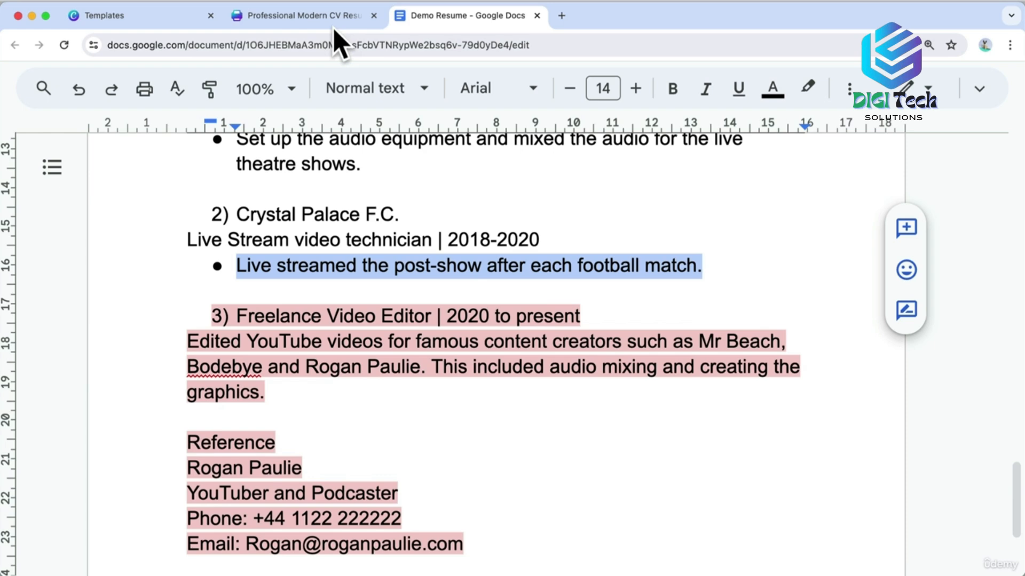
key("super+c")
left_click(304, 16)
left_click(555, 352)
triple_click(551, 346)
key("super+v")
left_click_drag(598, 367, 763, 362)
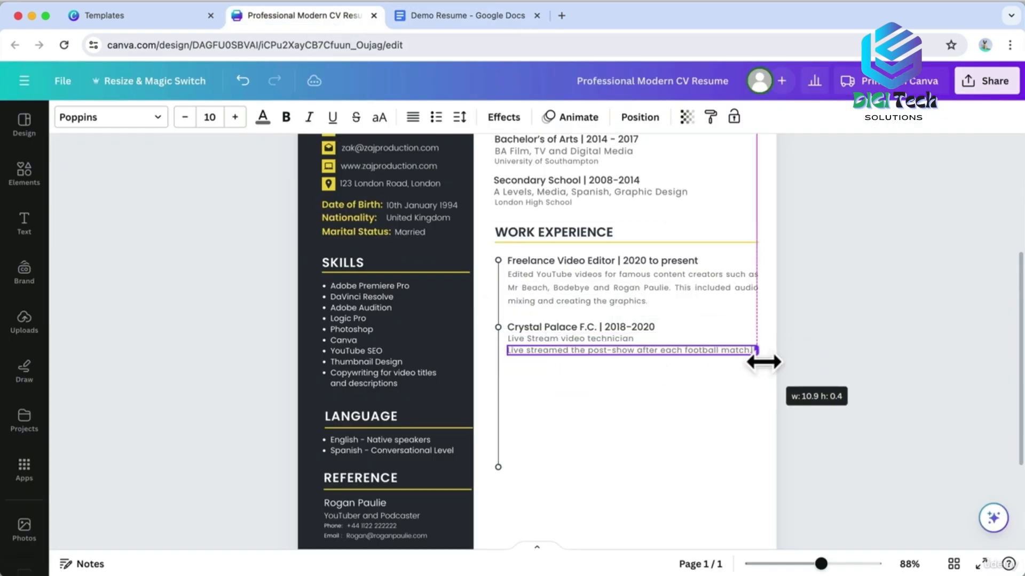
Set the Crystal Palace entry's post-show description to font size 9.5.
left_click(695, 288)
left_click(702, 348)
left_click(211, 119)
type("9")
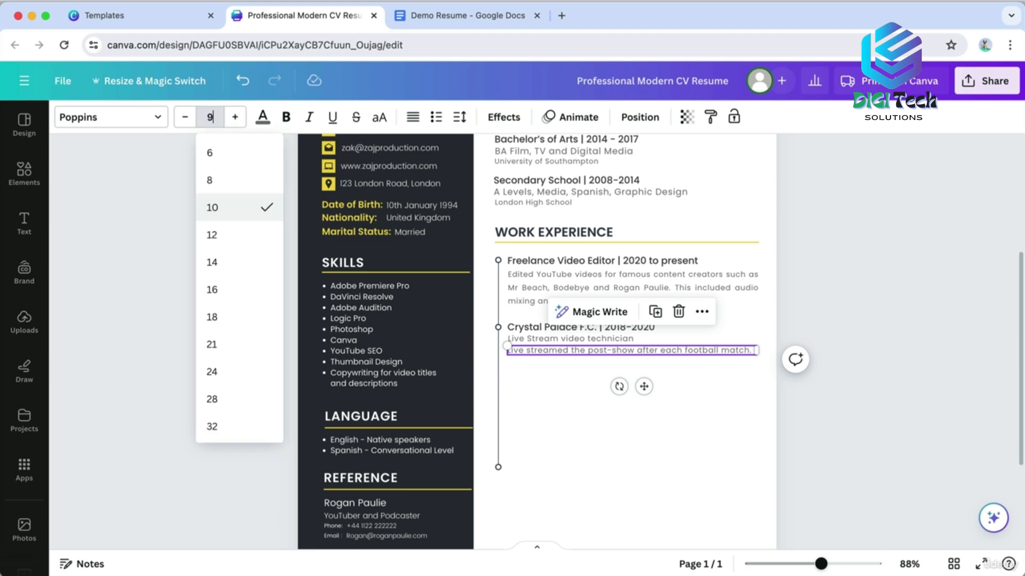
type(".5")
key("Return")
left_click(601, 408)
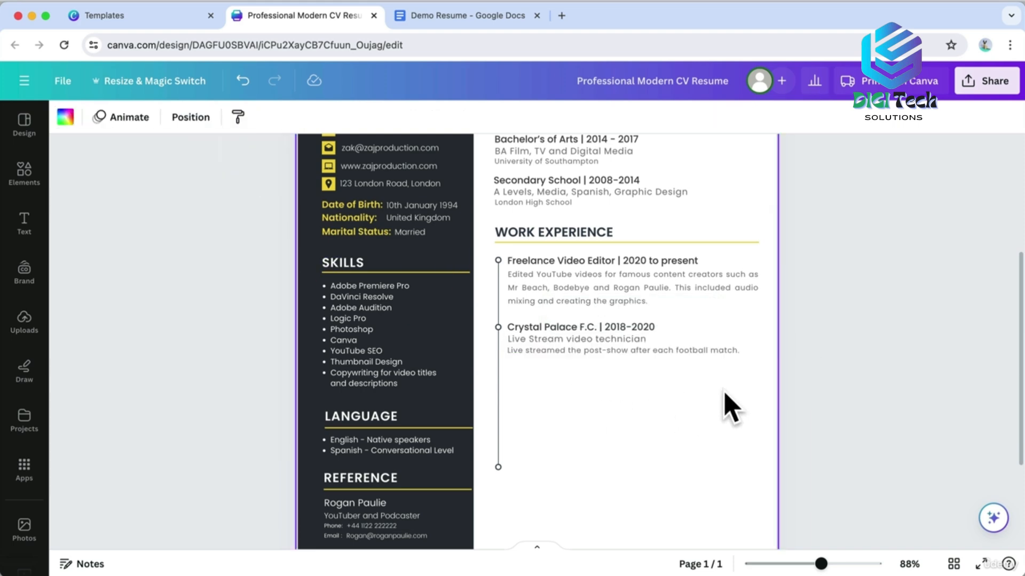
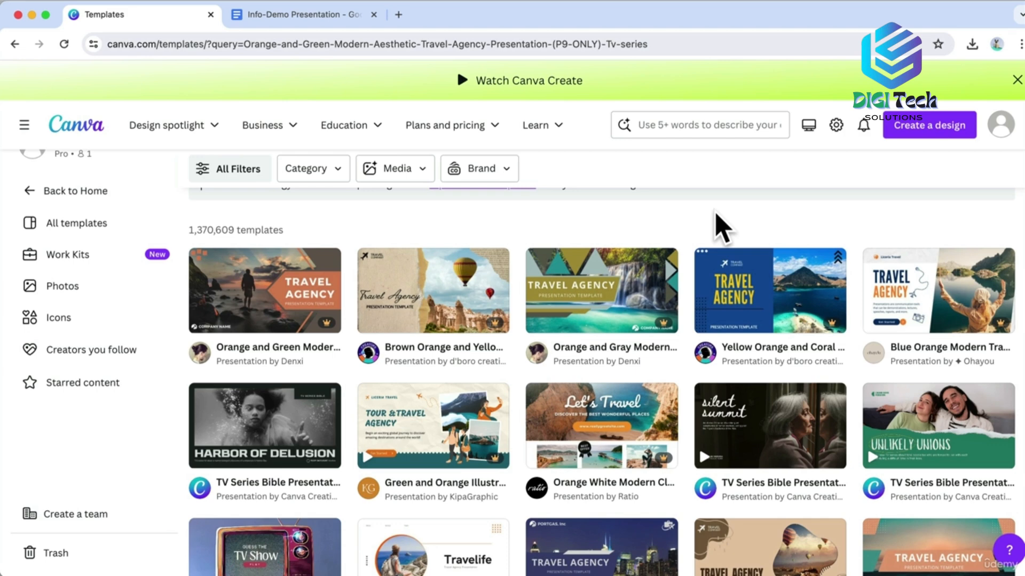
Open the Orange and Green Modern Aesthetic Travel Agency Presentation template for customization.
mouse_move(283, 299)
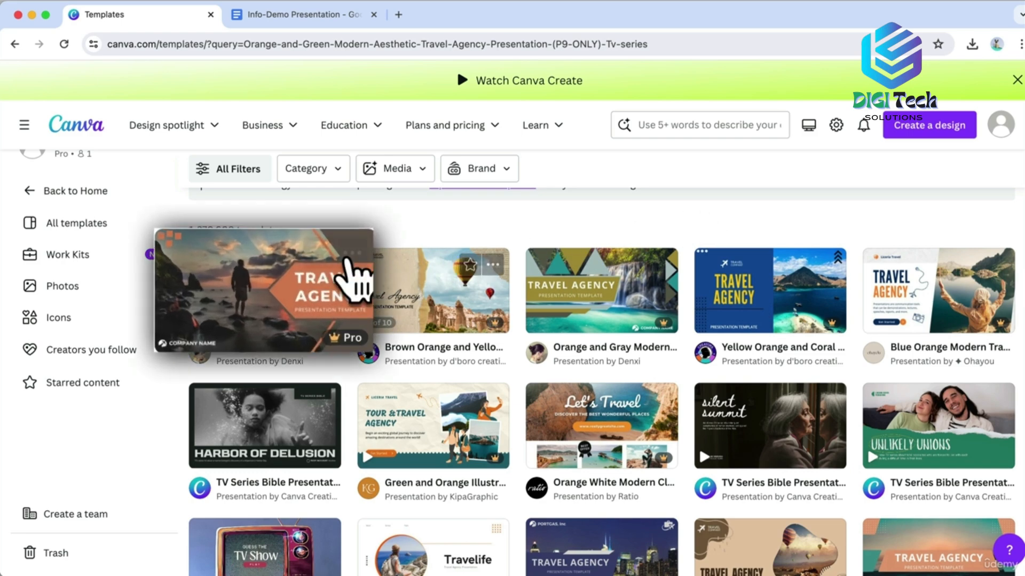
left_click(282, 299)
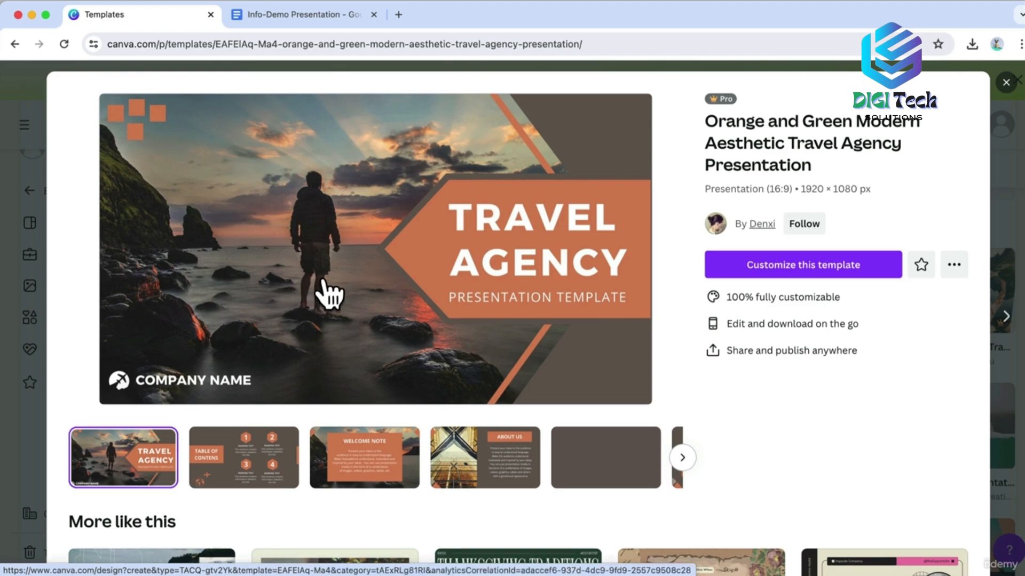
left_click(809, 258)
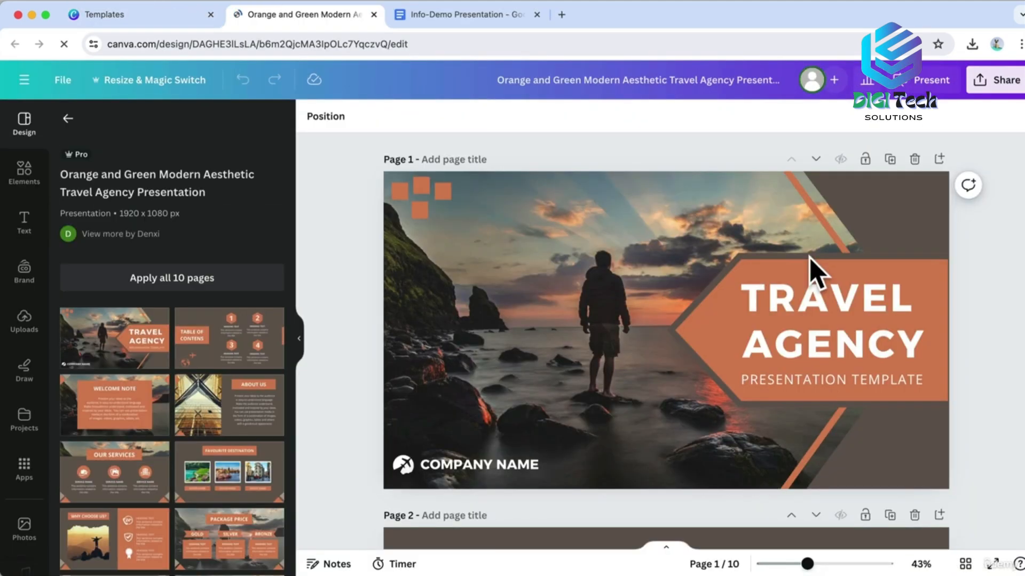
Delete every page of the travel agency presentation except the Client Testimonial page, and return to the normal page view.
scroll(302, 299, "down", 3)
scroll(270, 304, "down", 5)
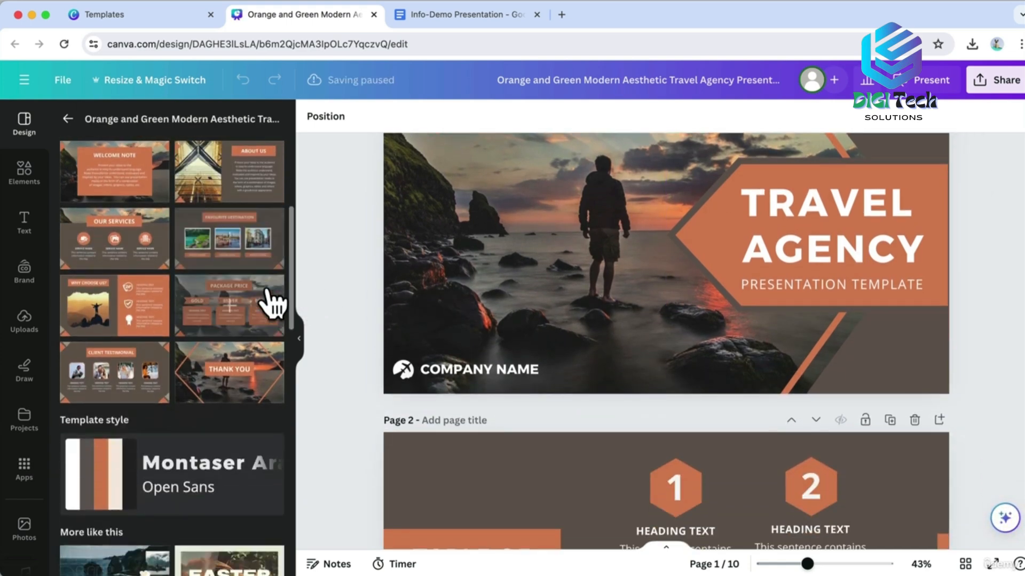
left_click(299, 338)
left_click_drag(806, 564, 791, 564)
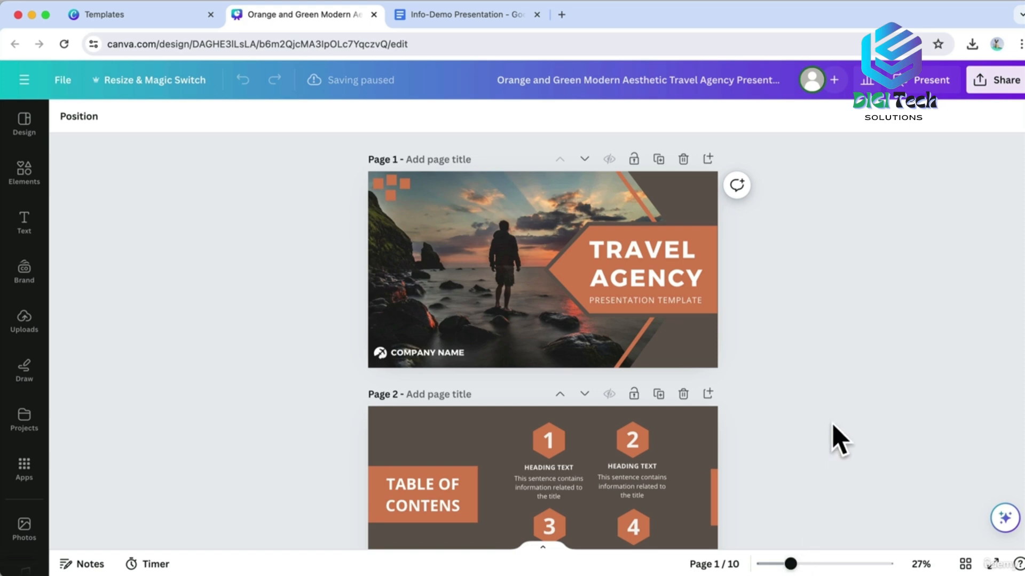
scroll(838, 435, "down", 10)
scroll(832, 435, "down", 10)
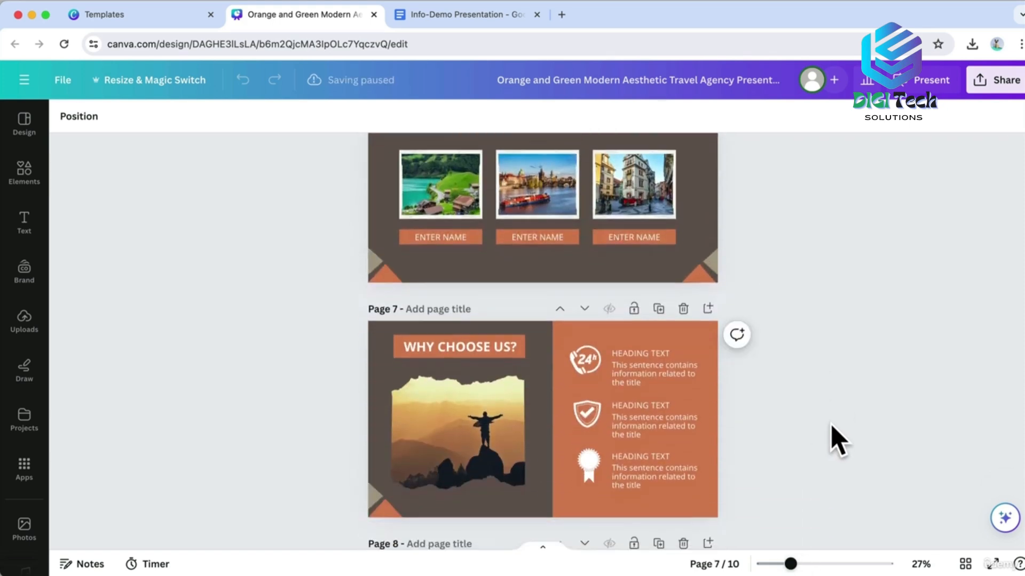
left_click(965, 564)
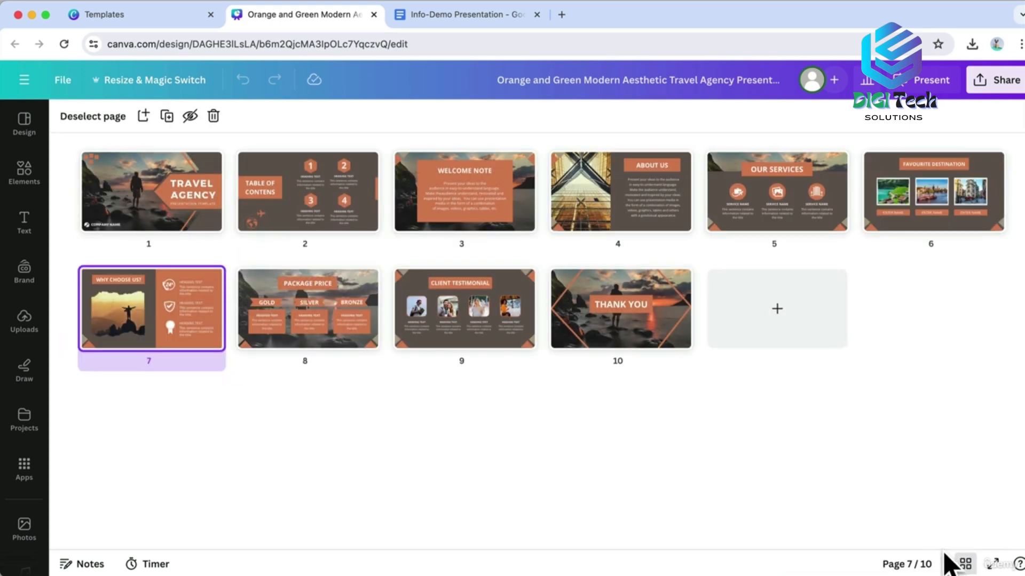
left_click(330, 347)
left_click(174, 192, "shift")
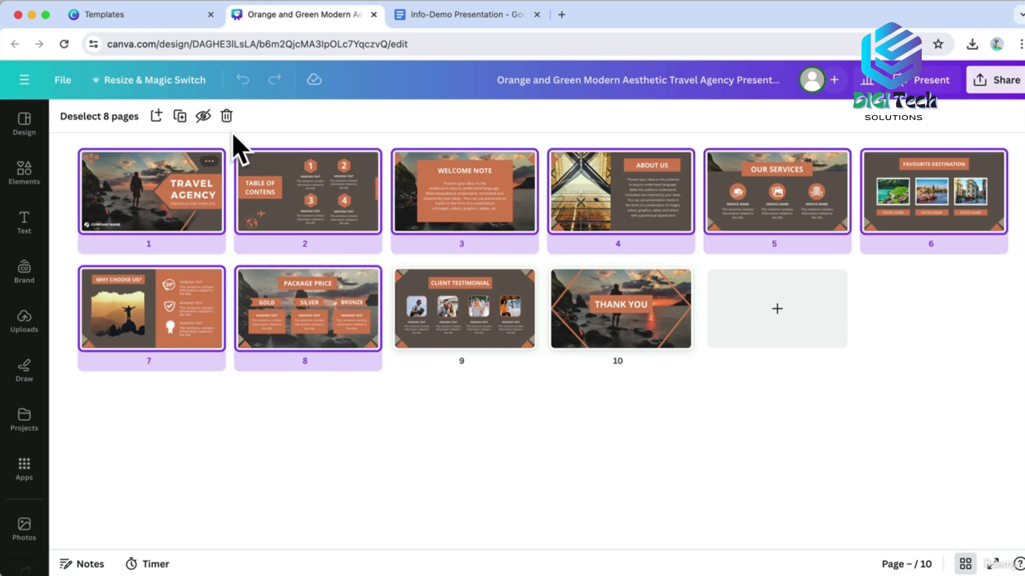
left_click(215, 117)
left_click(213, 116)
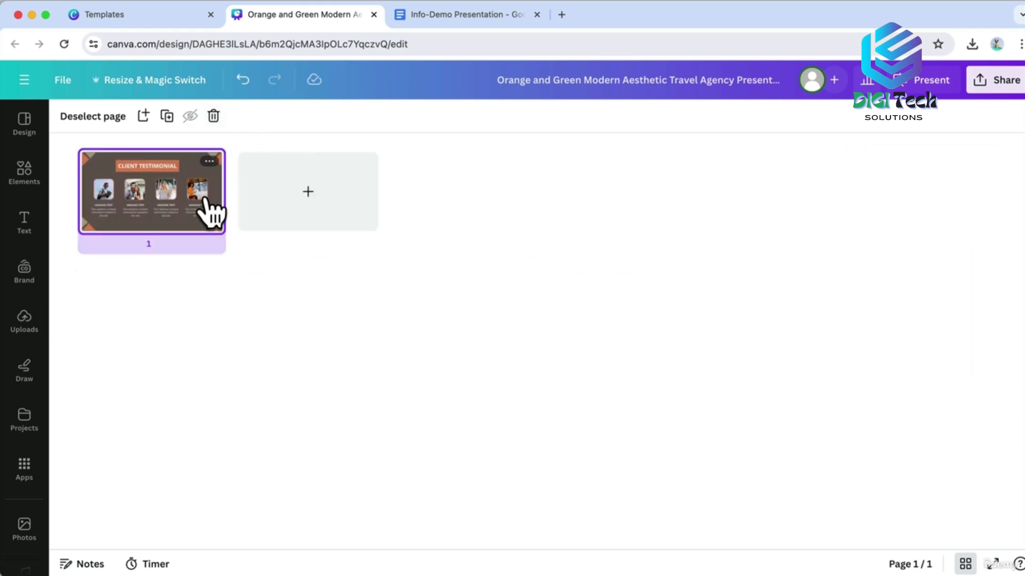
left_click(965, 564)
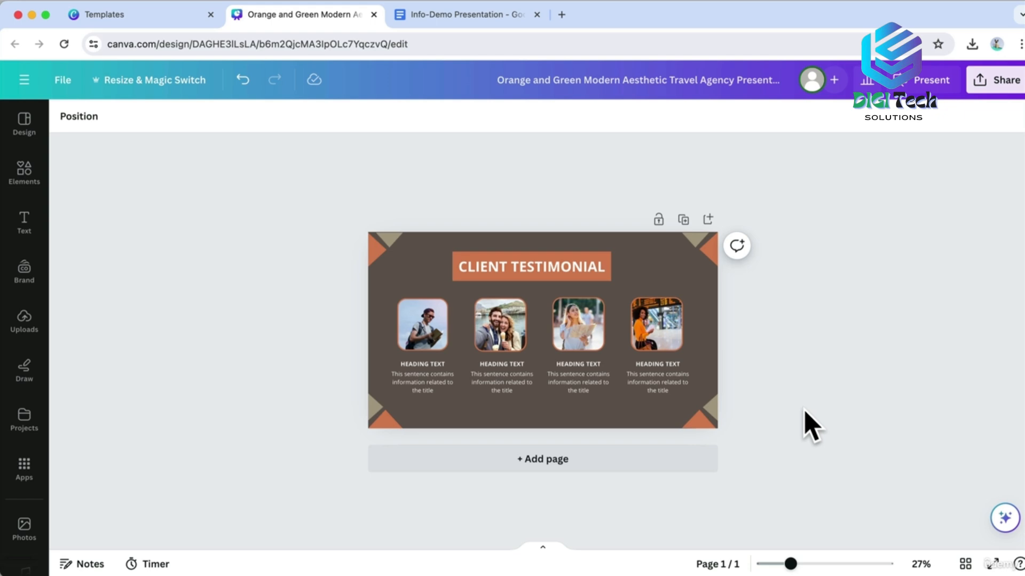
Recolor the Client Testimonial title's background box yellow and its text black.
left_click(585, 269)
left_click(134, 115)
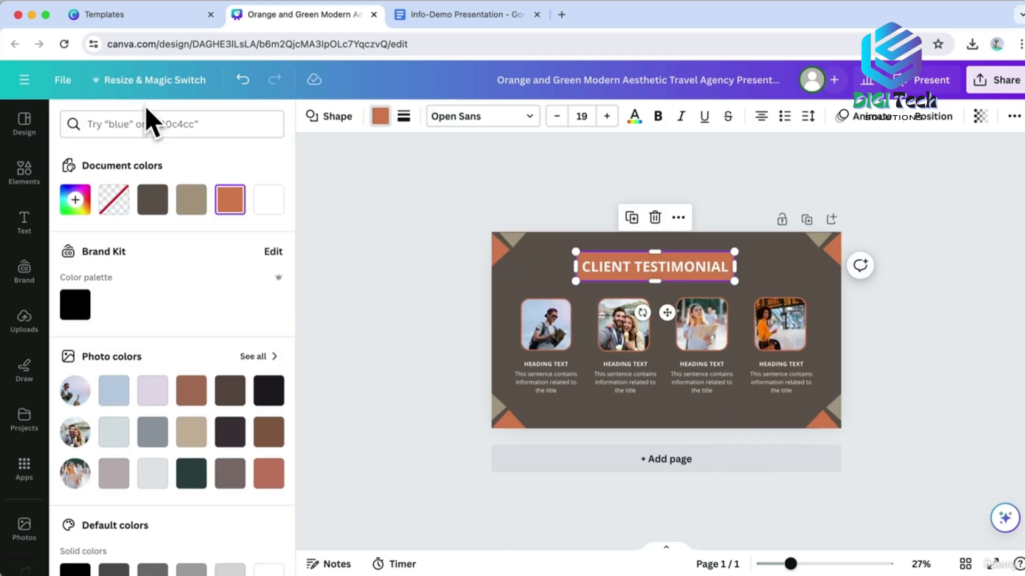
scroll(245, 235, "down", 6)
left_click(193, 369)
left_click(614, 273)
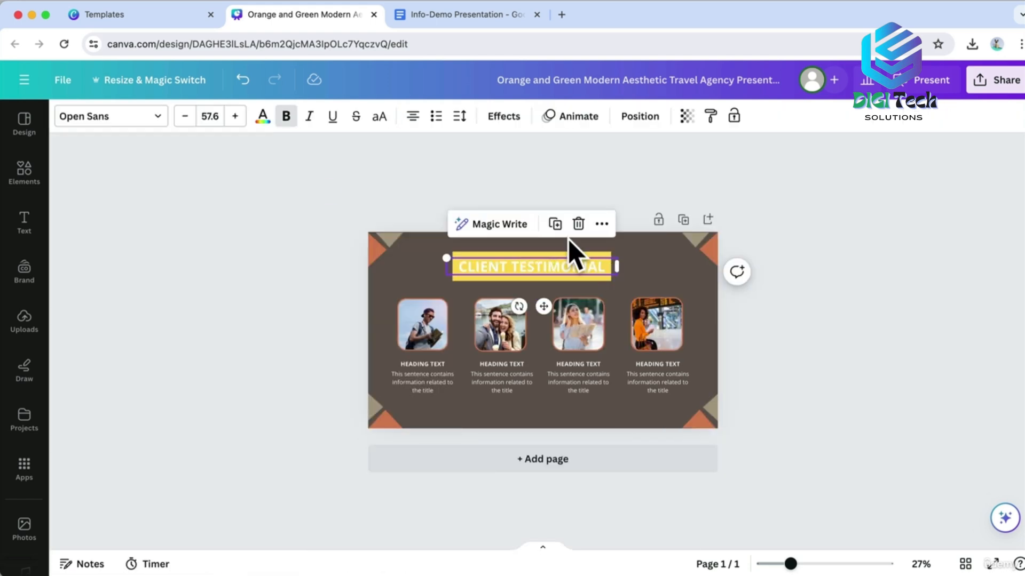
left_click(261, 116)
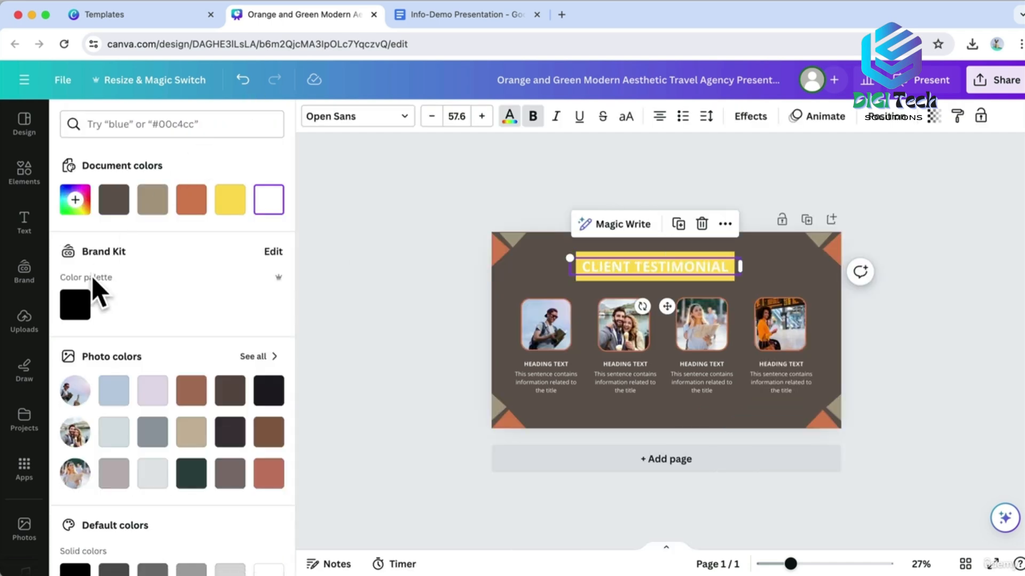
left_click(75, 305)
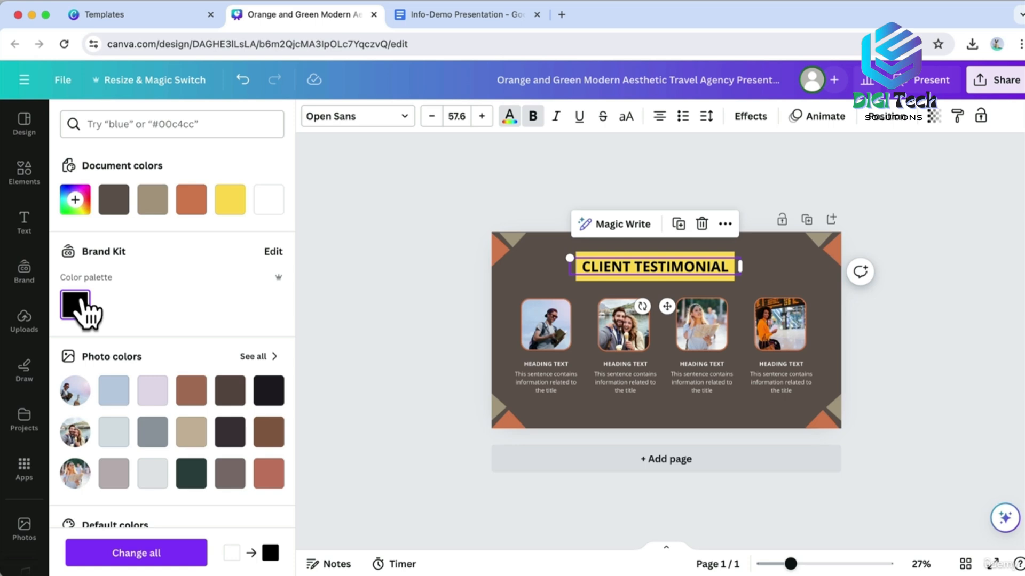
Delete the description paragraph beneath each of the four photo headings on the Client Testimonial page.
left_click(552, 373)
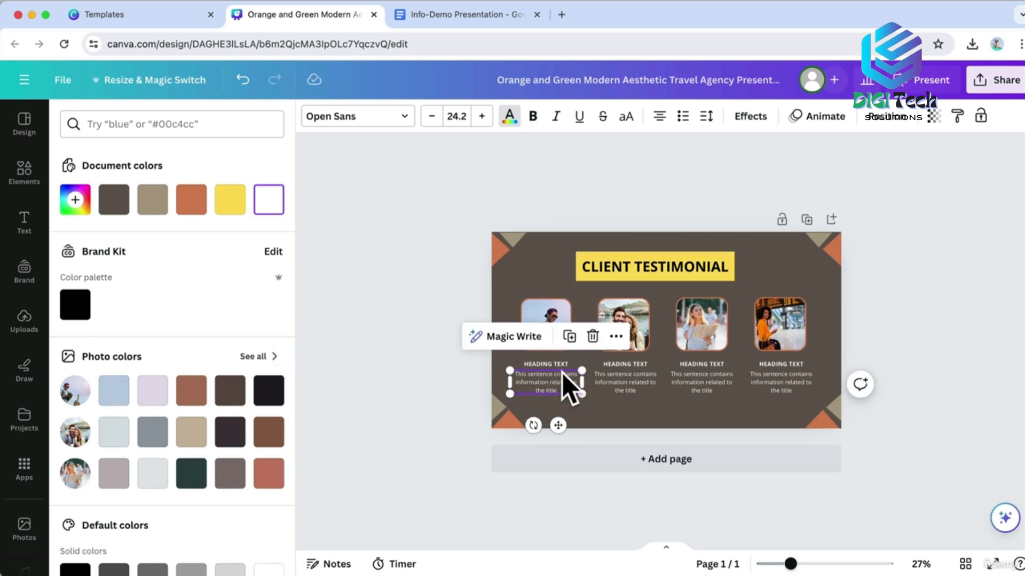
key("Delete")
left_click(534, 382)
key("Delete")
left_click(578, 382)
key("Delete")
left_click(670, 383)
key("Delete")
Enlarge the row of four photos with their headings and center it horizontally on the page.
left_click_drag(768, 377, 398, 320)
left_click_drag(685, 367, 712, 398)
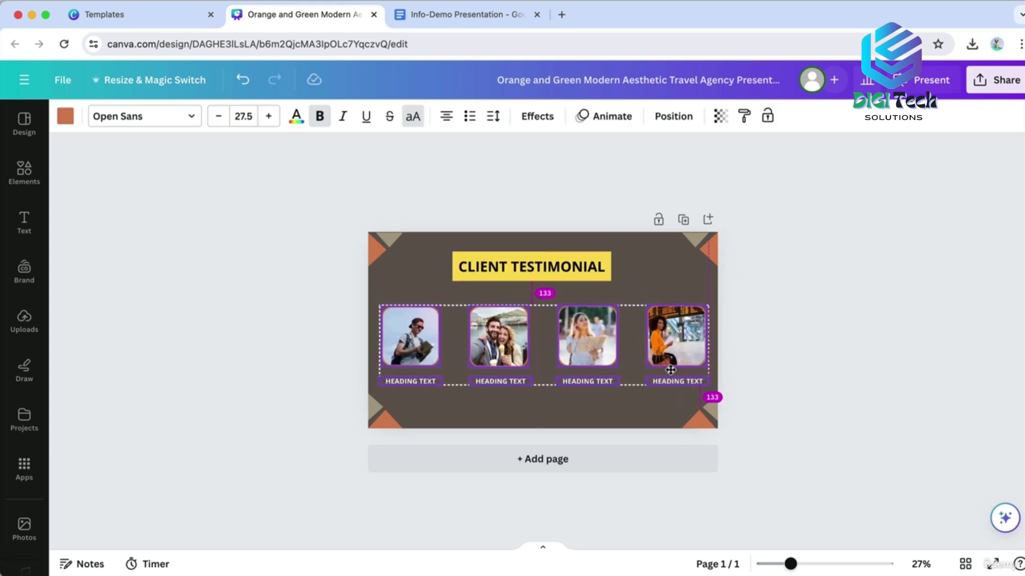
left_click(761, 361)
left_click_drag(351, 317, 440, 381)
left_click_drag(423, 350, 433, 350)
left_click_drag(745, 378, 407, 334)
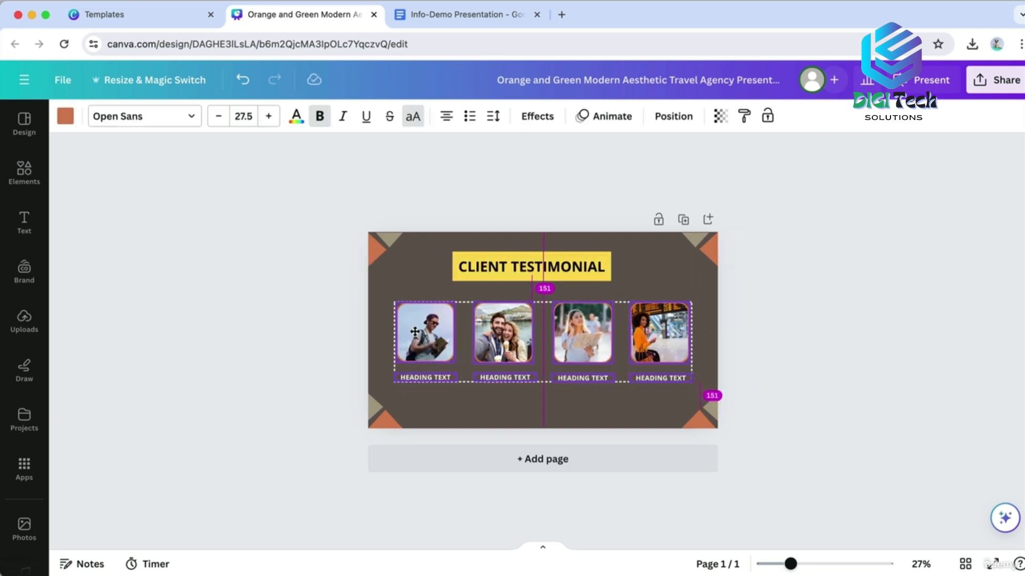
Move the Client Testimonial title slightly down and center it above the photos.
left_click(496, 270)
left_click_drag(496, 270, 504, 275)
left_click(777, 297)
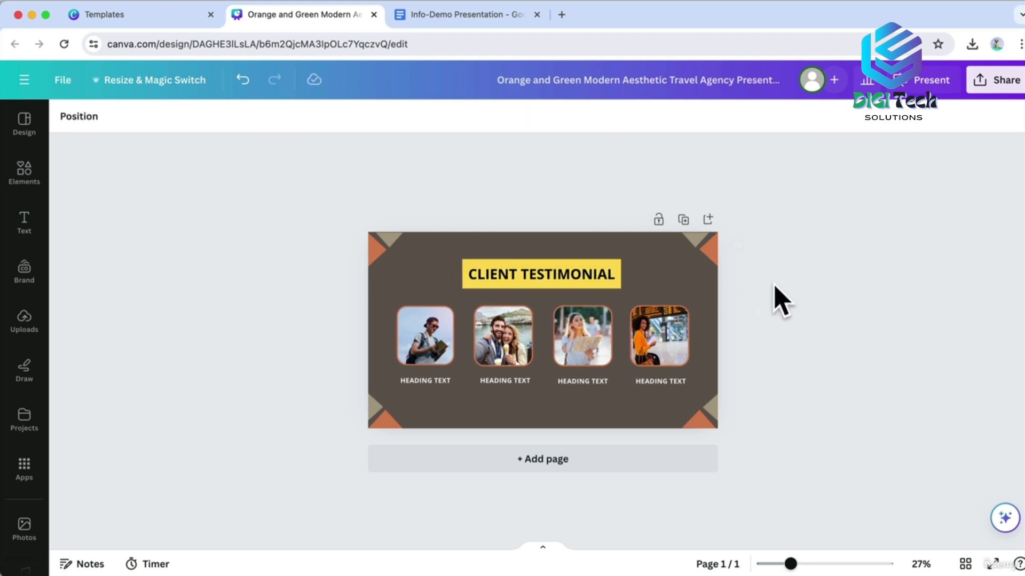
Recolor the orange corner triangle to the document's yellow and apply the change to all orange elements.
left_click(712, 254)
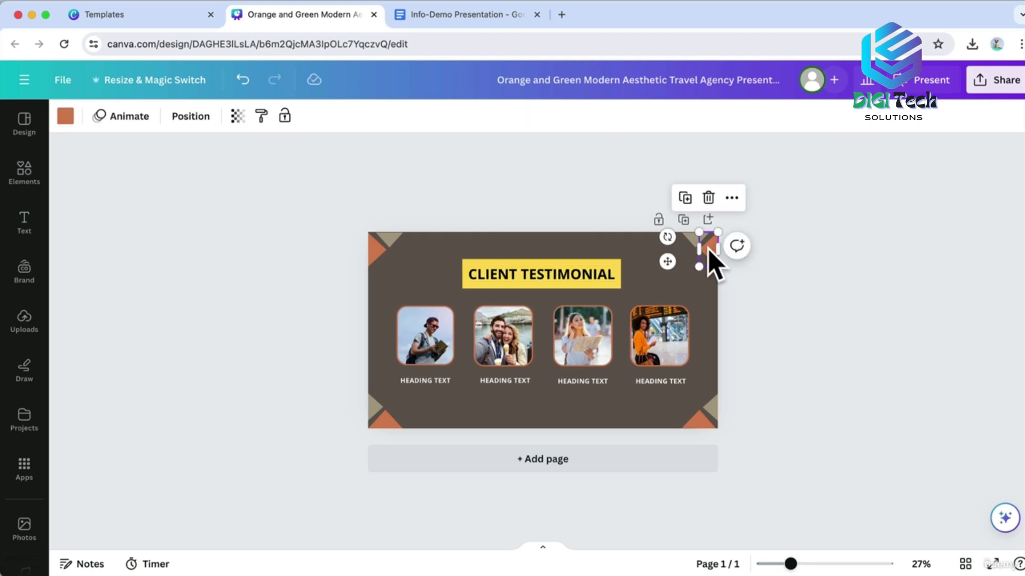
left_click(64, 115)
left_click(271, 205)
left_click(171, 553)
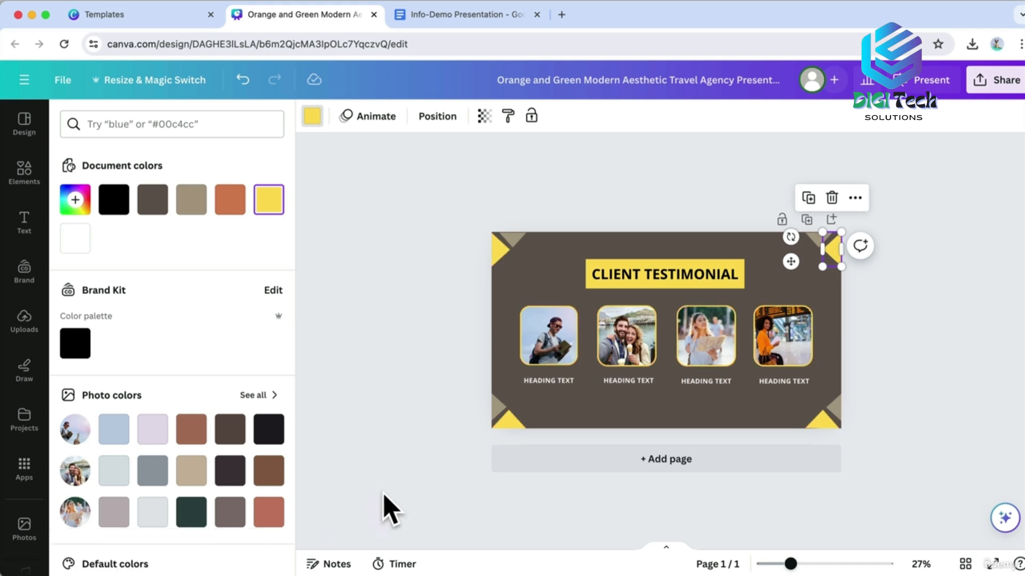
Set the Client Testimonial page's background to a custom purple, #713F80.
left_click(569, 409)
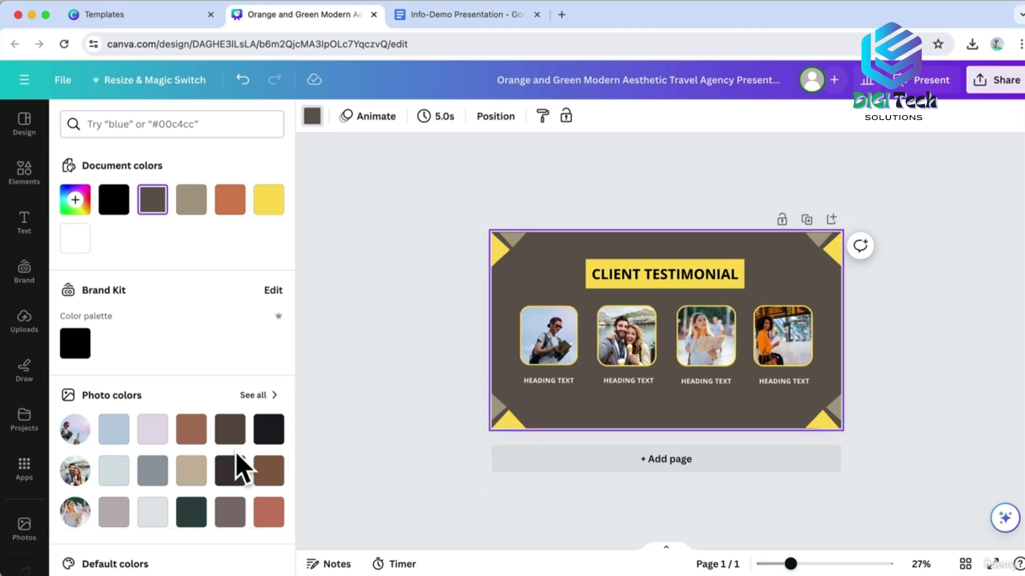
scroll(238, 469, "down", 6)
scroll(238, 469, "up", 6)
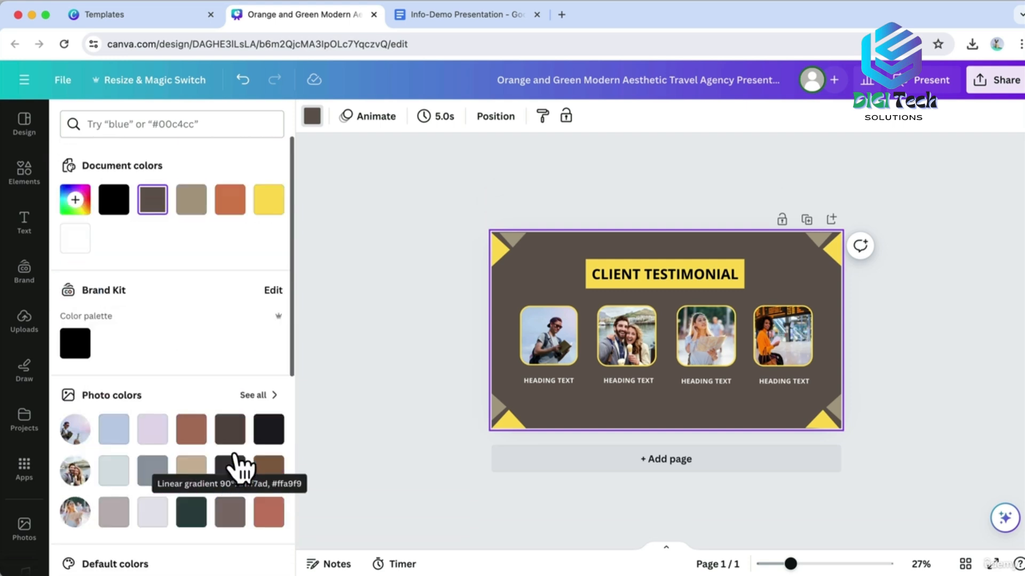
left_click(74, 200)
left_click(220, 350)
mouse_move(204, 302)
left_mouse_down()
mouse_move(201, 293)
mouse_move(250, 300)
mouse_move(158, 290)
mouse_move(165, 302)
left_mouse_up()
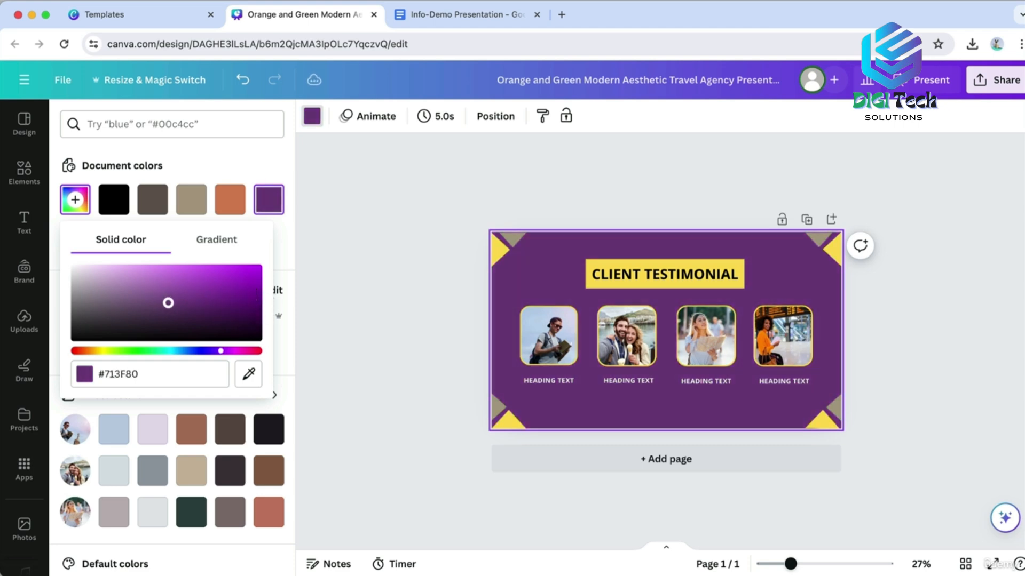
left_click(396, 304)
Recolor the borders of all four photos together to a custom pink.
left_click(434, 321)
left_click(524, 320, "shift")
left_click(590, 323, "shift")
left_click(660, 326, "shift")
left_click(105, 115)
scroll(213, 290, "down", 5)
left_click(113, 387)
scroll(109, 399, "down", 2)
scroll(107, 201, "up", 6)
left_click(75, 163)
left_click(249, 315)
left_click_drag(194, 231, 190, 222)
left_click(383, 231)
left_click(313, 244)
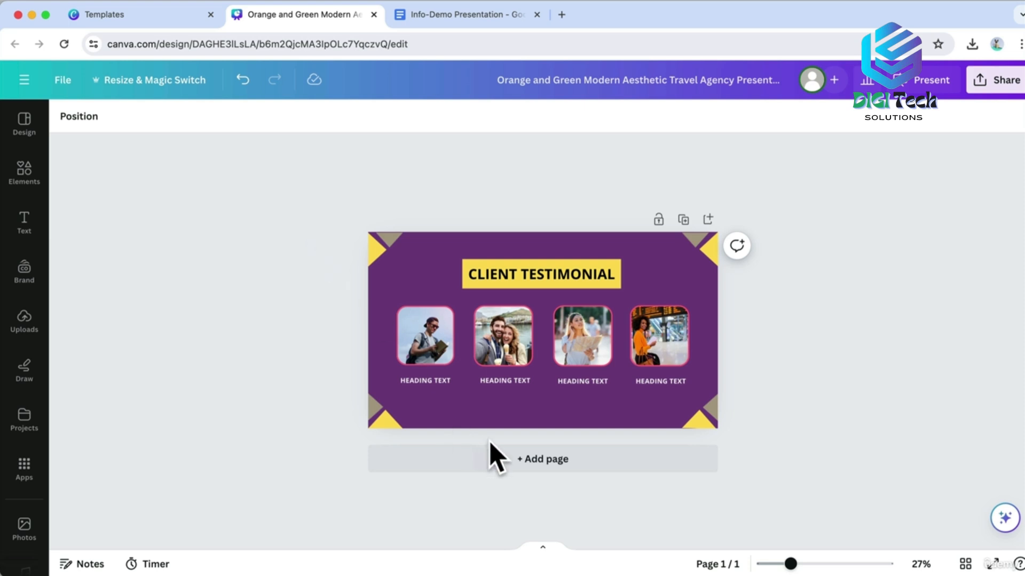
Add a second page and apply the "Under Investigation" cover from the TV Series Bible Presentation template to it.
left_click(493, 456)
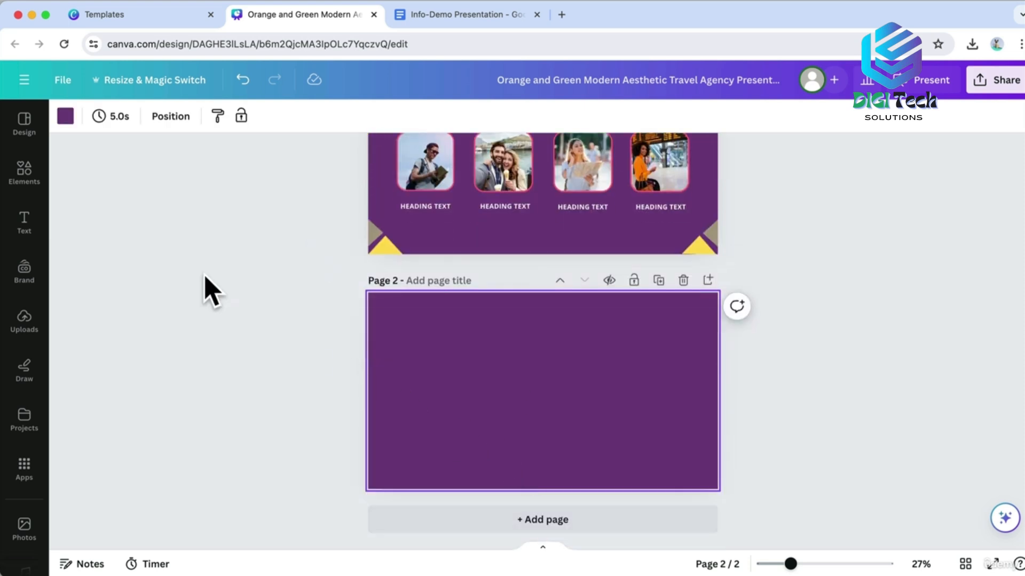
left_click(22, 128)
left_click(67, 119)
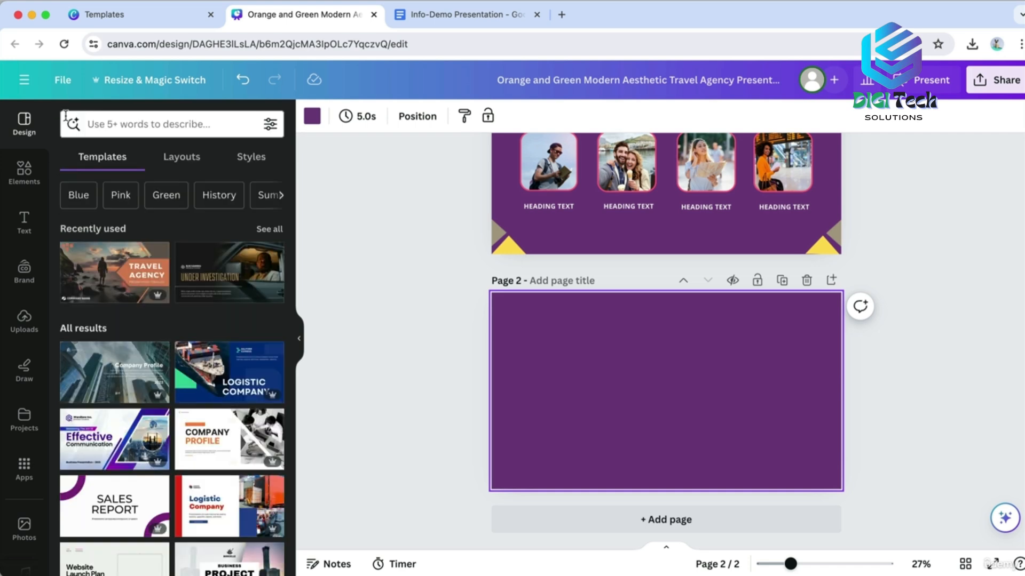
left_click(243, 299)
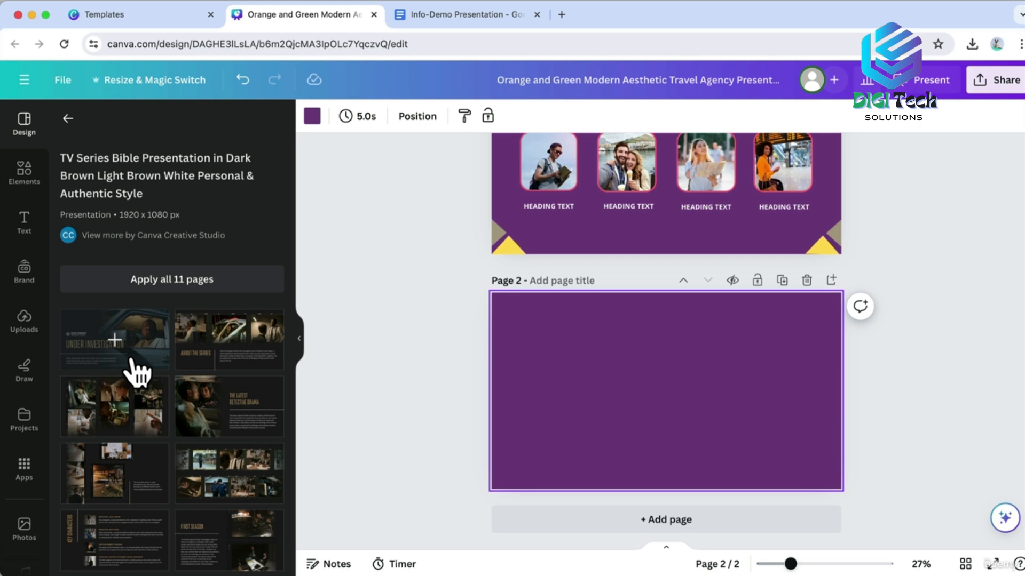
left_click_drag(136, 370, 137, 366)
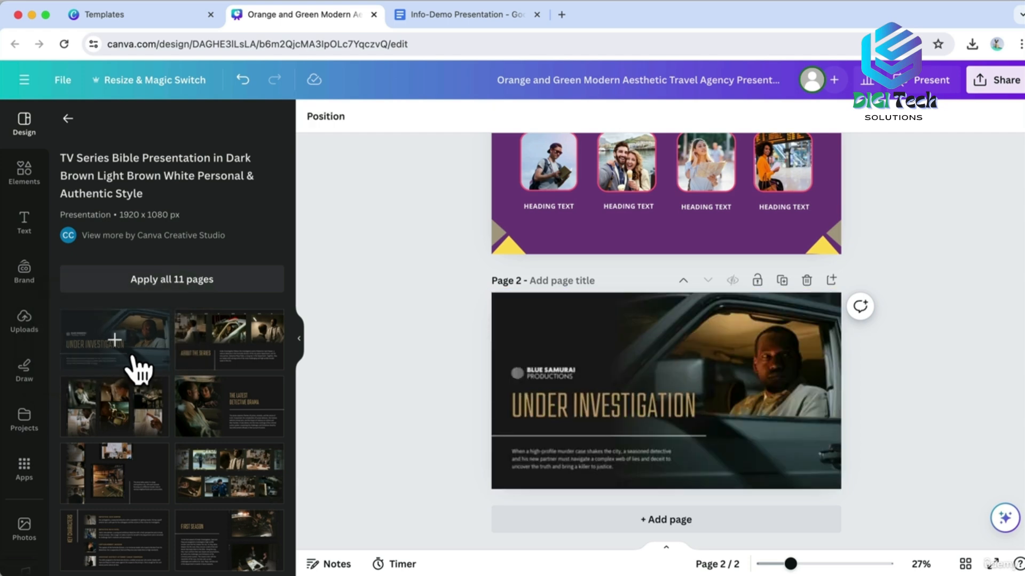
Remove the man-in-car photo from the Under Investigation cover on page 1 and close the template browser.
left_click(777, 220)
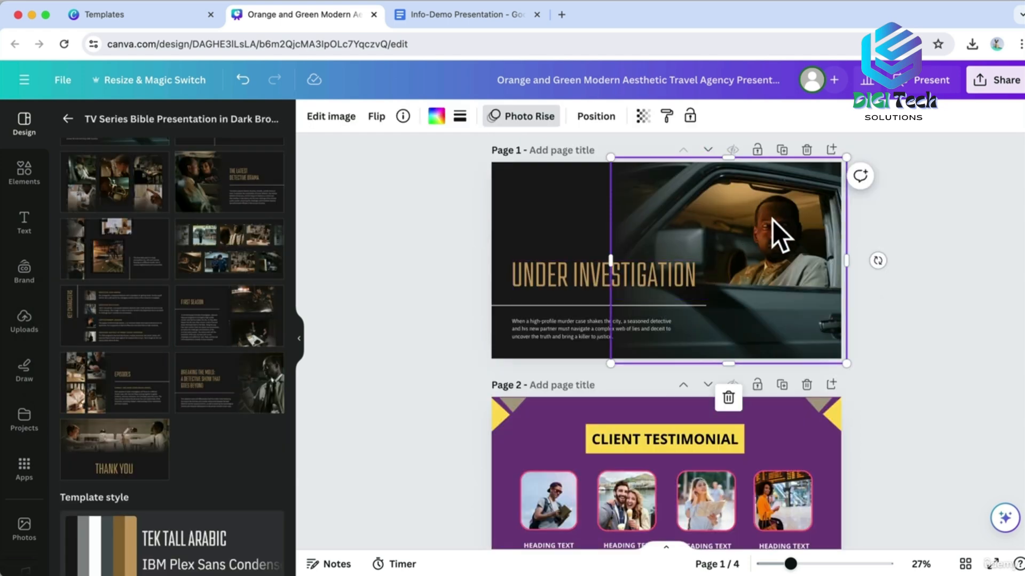
left_click(299, 338)
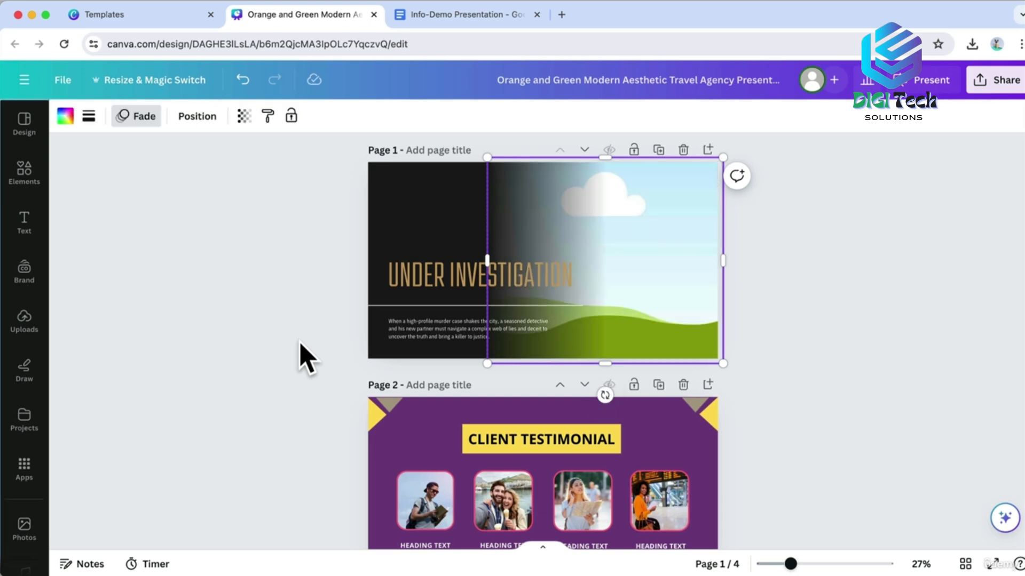
scroll(292, 340, "up", 1)
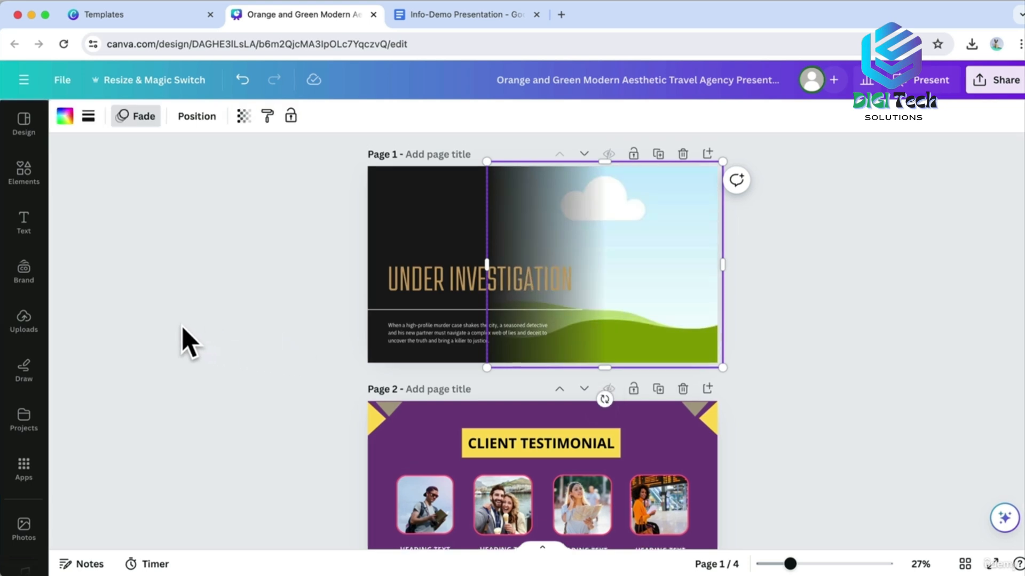
Upload the portrait image with the red microphone and place it in the cover's empty picture frame.
left_click(33, 322)
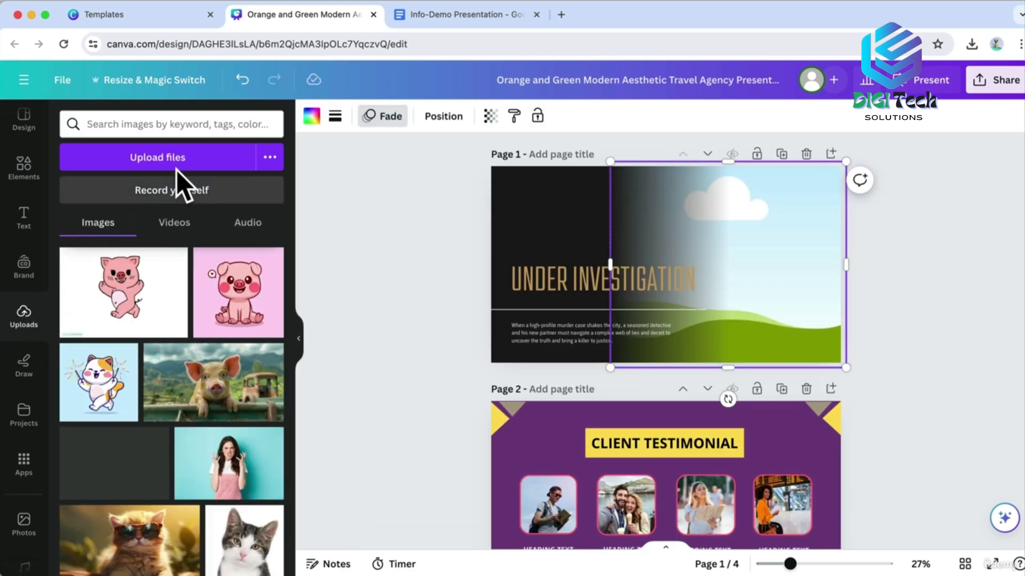
left_click(170, 158)
double_click(382, 208)
double_click(422, 237)
left_click(402, 223)
left_click(747, 418)
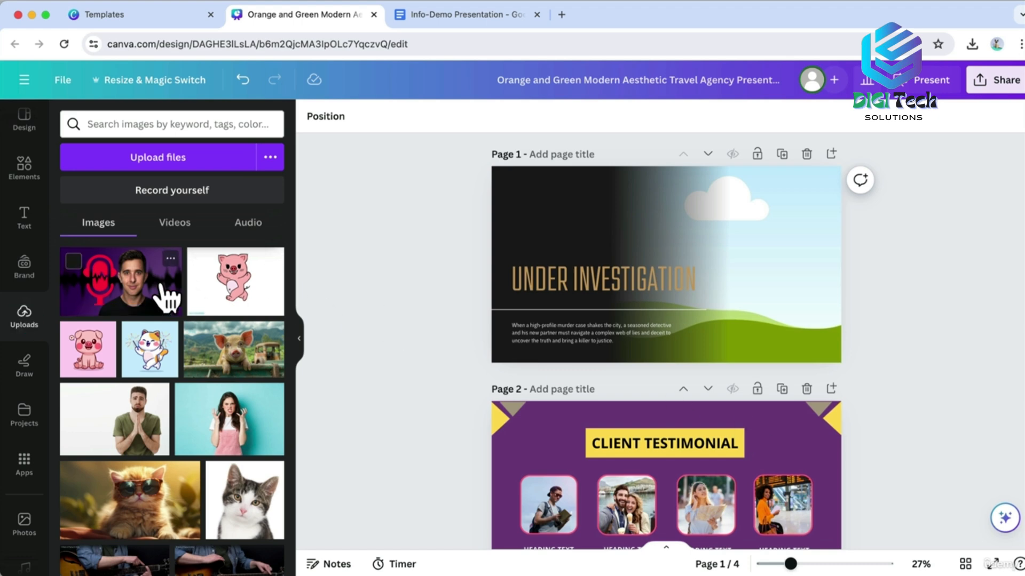
left_click_drag(158, 287, 734, 246)
left_click(442, 231)
Arrange Audio Recording-Book DEMO.pdf beside the browser window and replace the cover title with "AUDIO RECORDING 101".
left_click_drag(1, 112, 513, 112)
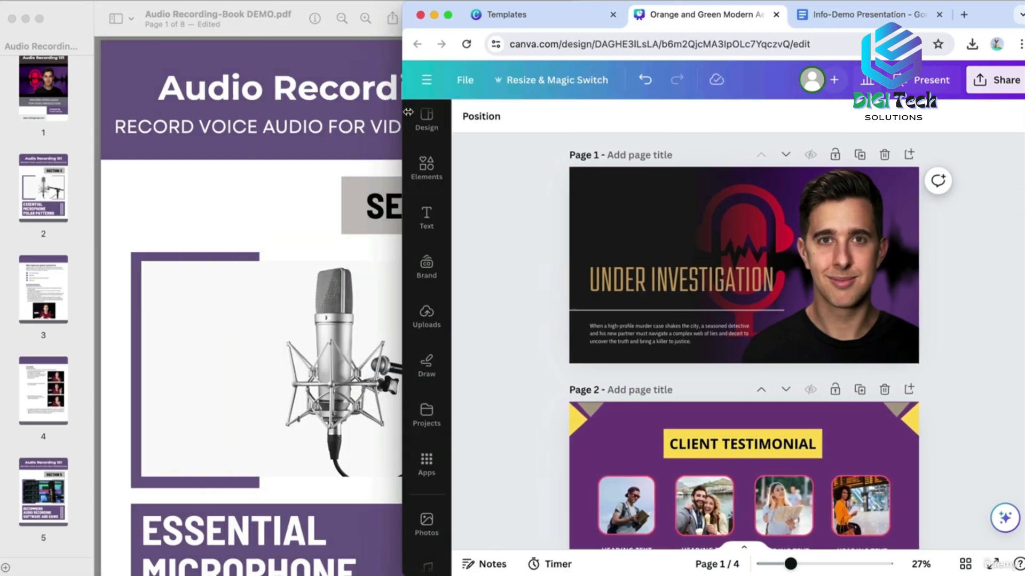
left_click_drag(301, 7, 229, 5)
left_click(706, 274)
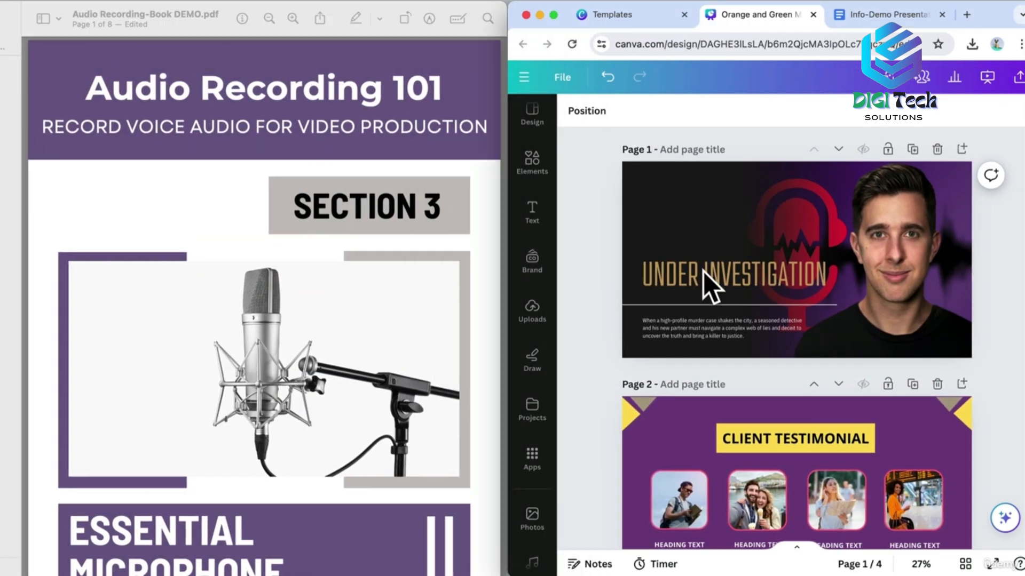
double_click(739, 271)
type("AUDIO RECORDING 101")
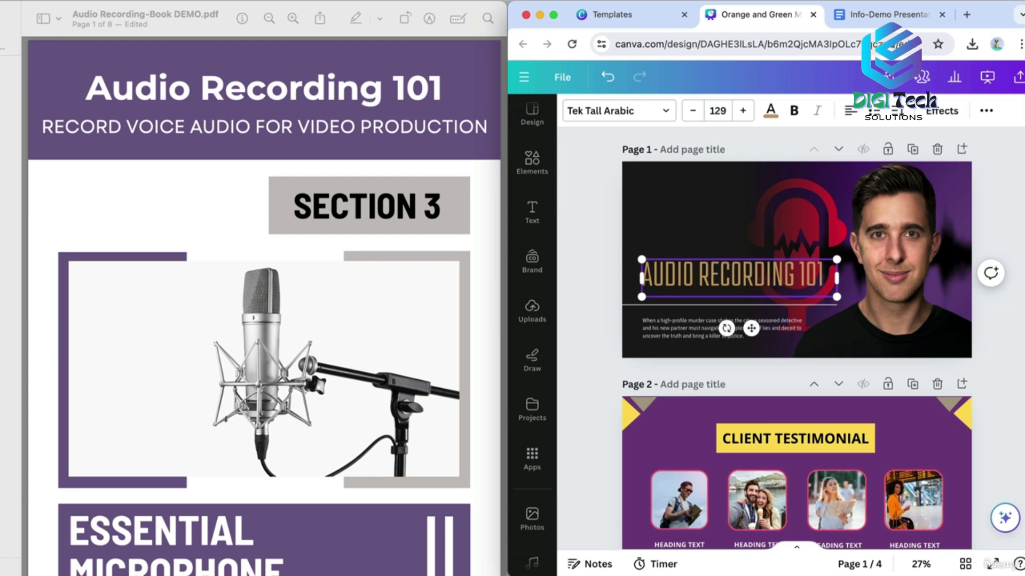
Make the cover title bold and yellow, and move it up clear of the divider line.
key("super+a")
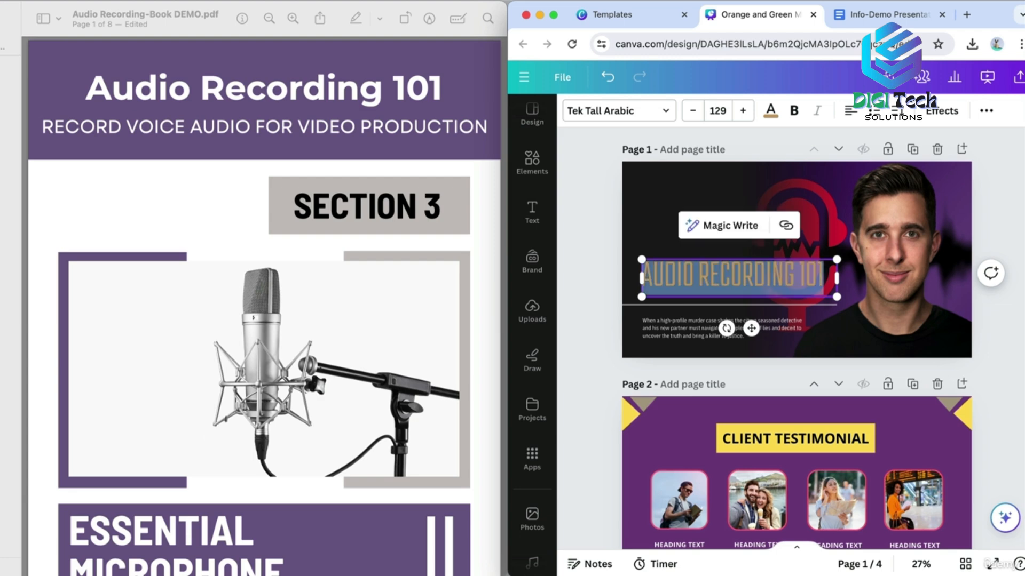
left_click(794, 110)
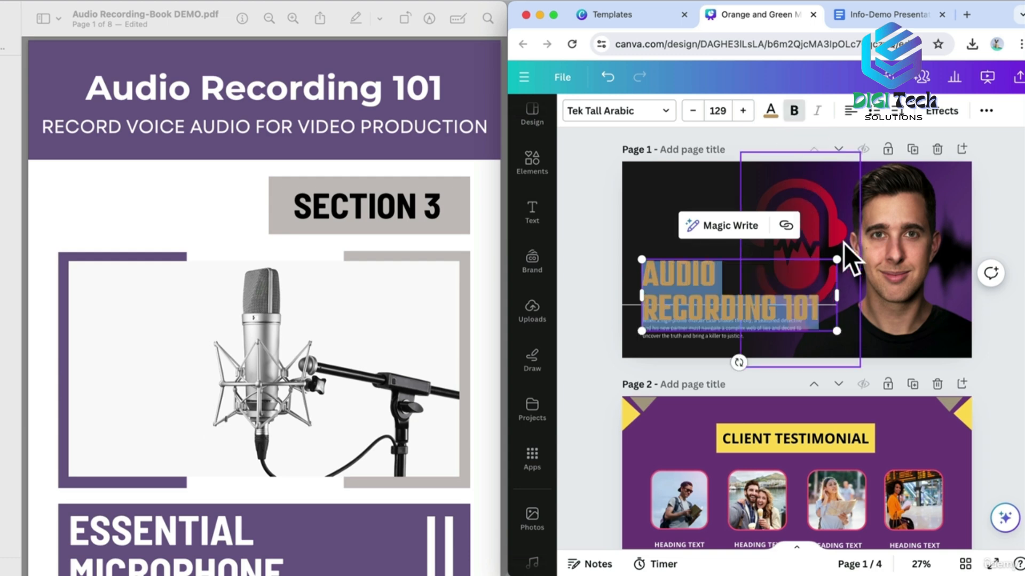
left_click(885, 243)
left_click_drag(702, 277, 699, 249)
left_click(770, 110)
left_click(617, 231)
left_click(826, 265)
left_click(590, 258)
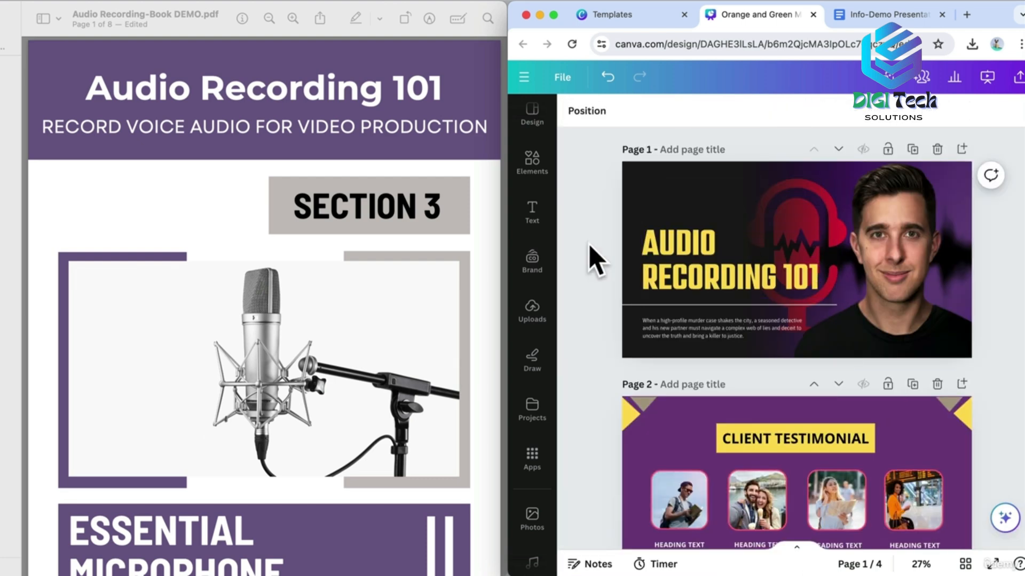
Replace the cover's description with "RECORD VOICE AUDIO FOR VIDEO PRODUCTION" copied from the PDF.
left_click_drag(488, 126, 45, 124)
key("super+c")
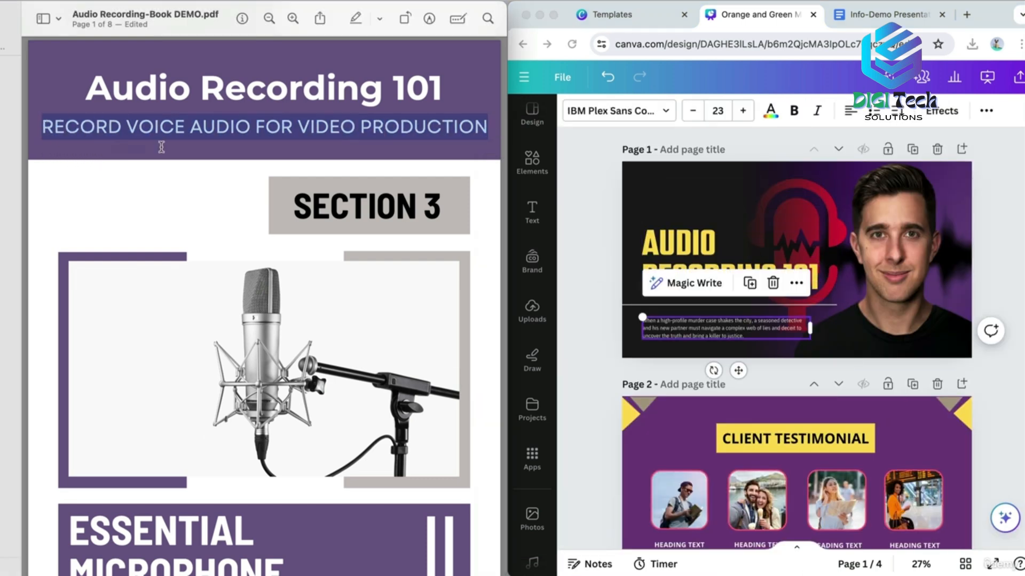
left_click(731, 326)
double_click(731, 327)
key("super+v")
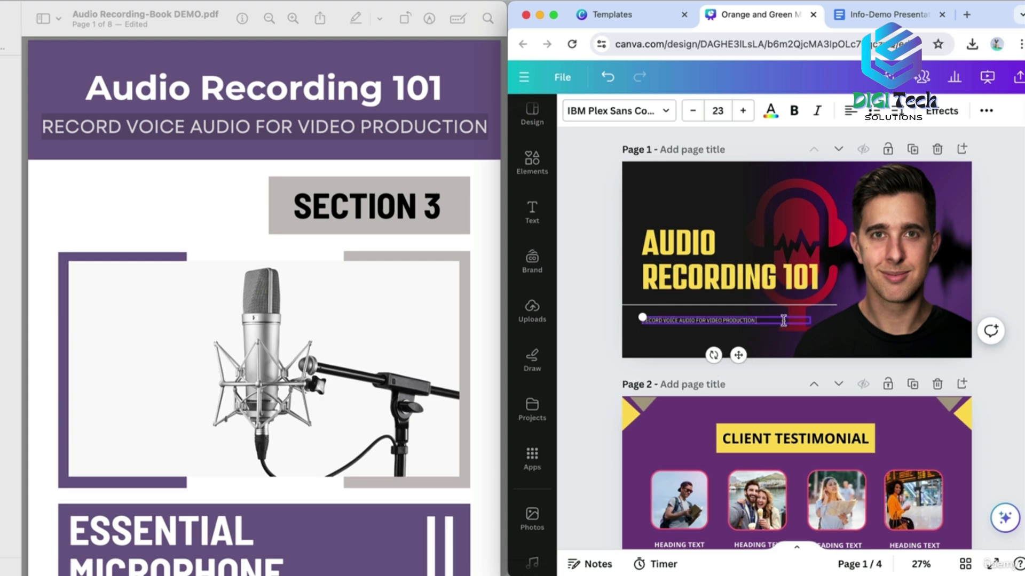
Enlarge the cover subtitle to font size 56.5, wrapped onto two lines directly below the divider line.
left_click_drag(806, 327, 862, 369)
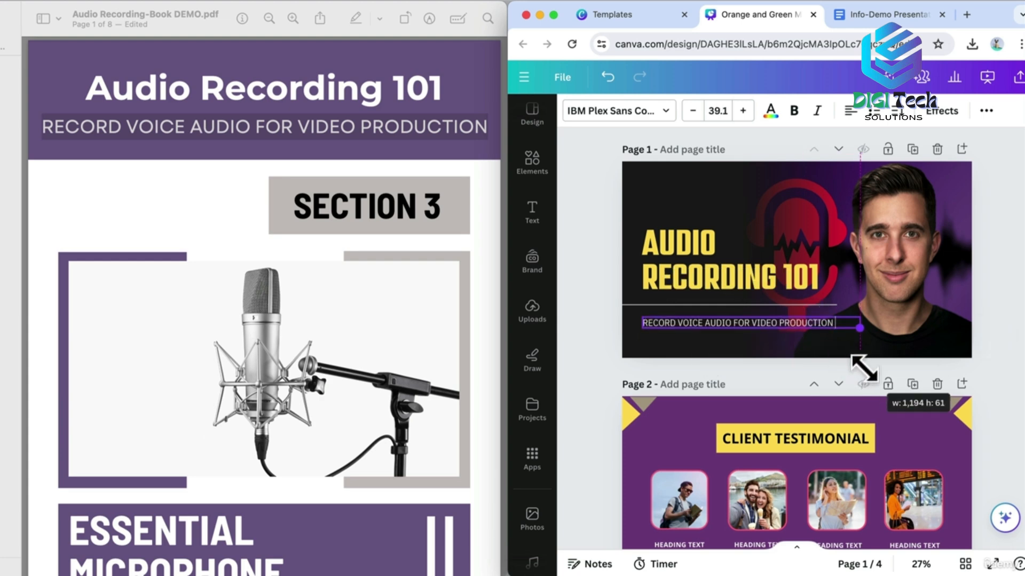
left_click_drag(860, 325, 804, 350)
left_click_drag(734, 384, 734, 377)
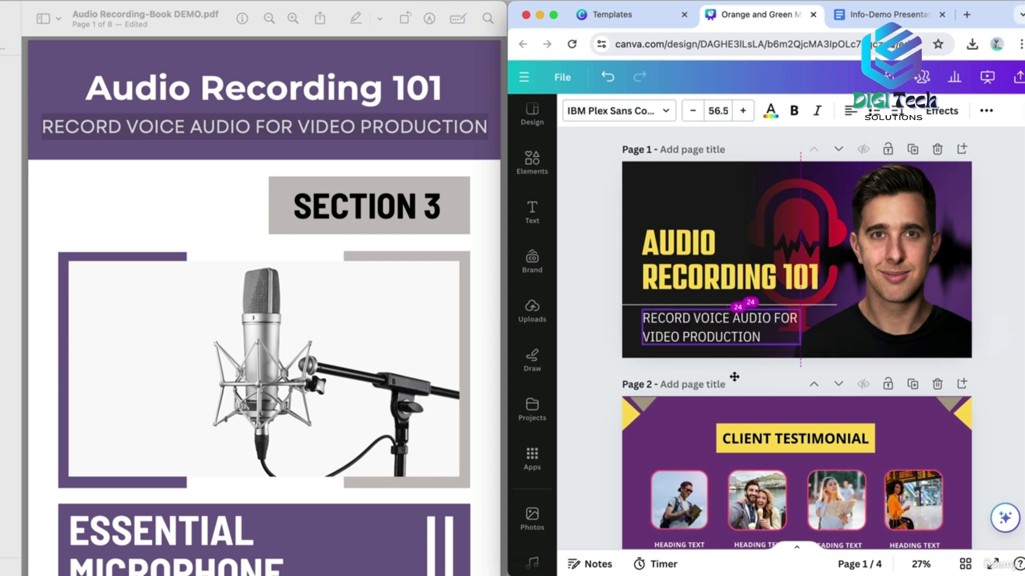
left_click(593, 360)
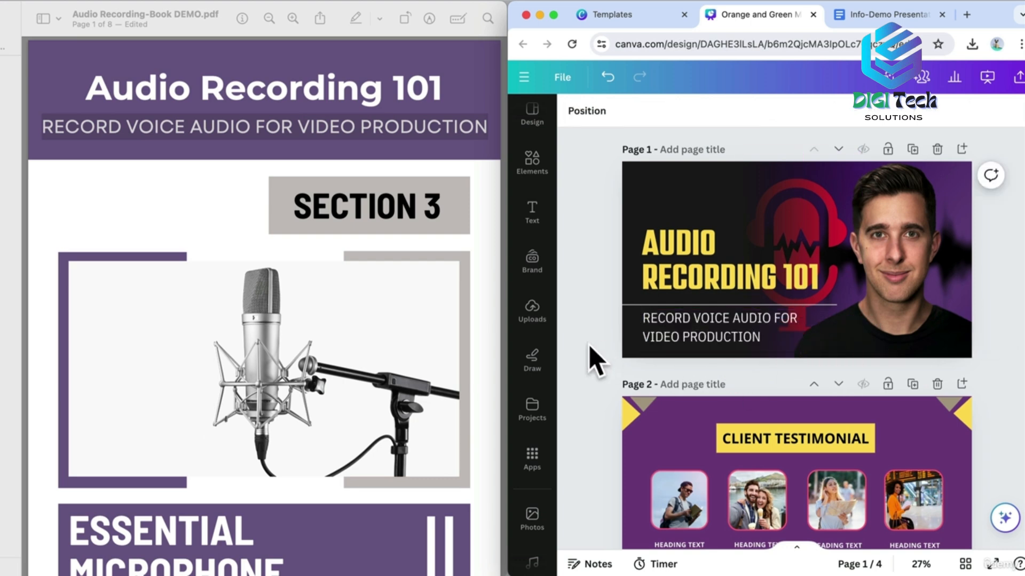
Set the line weight of the cover's white divider line to 6.
left_click(638, 304)
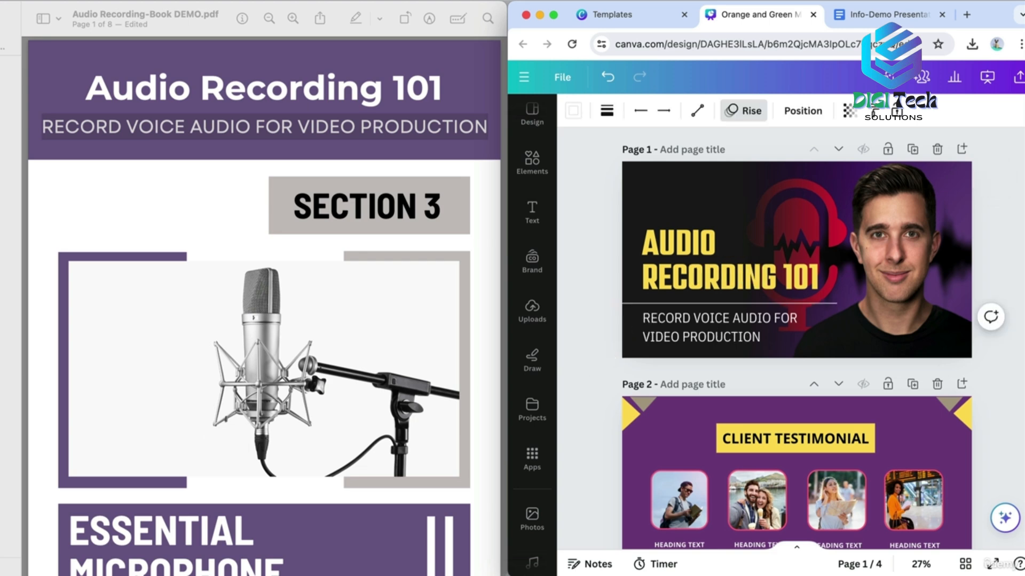
left_click(607, 110)
left_click(789, 232)
type("6")
key("Return")
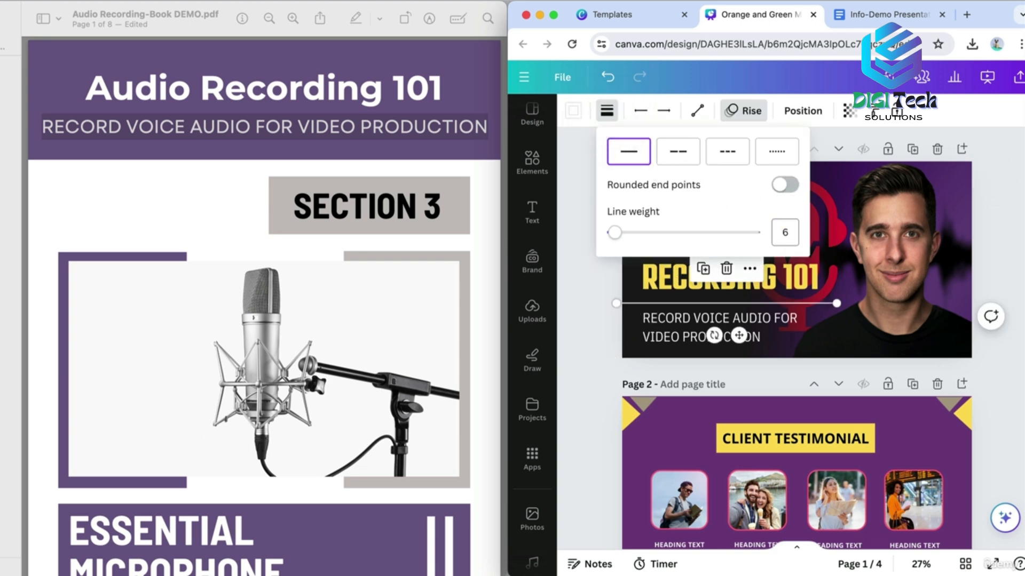
left_click(598, 320)
left_click(595, 301)
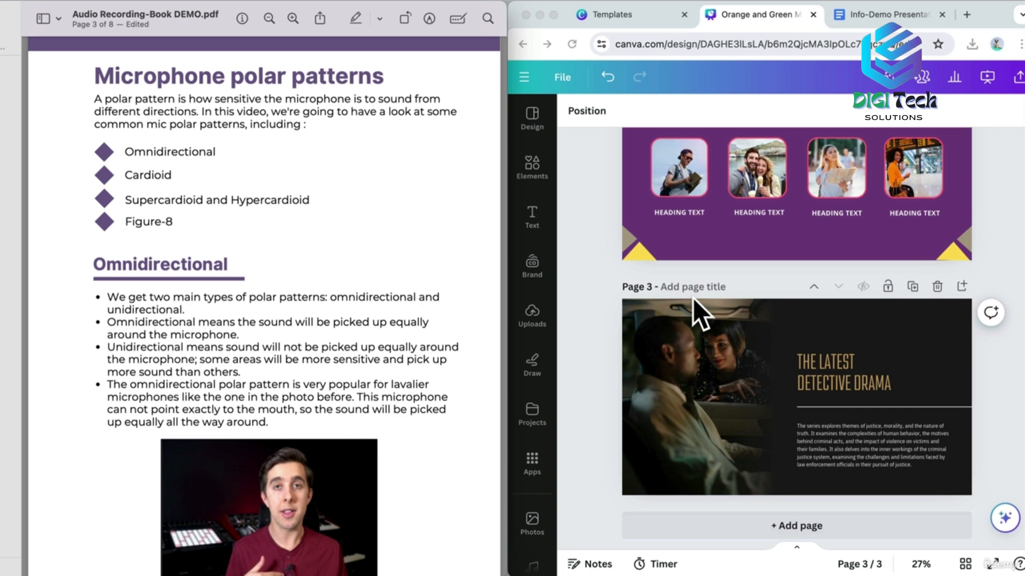
Add a blank page at the end of the presentation and make its background white.
left_click(772, 528)
left_click(574, 110)
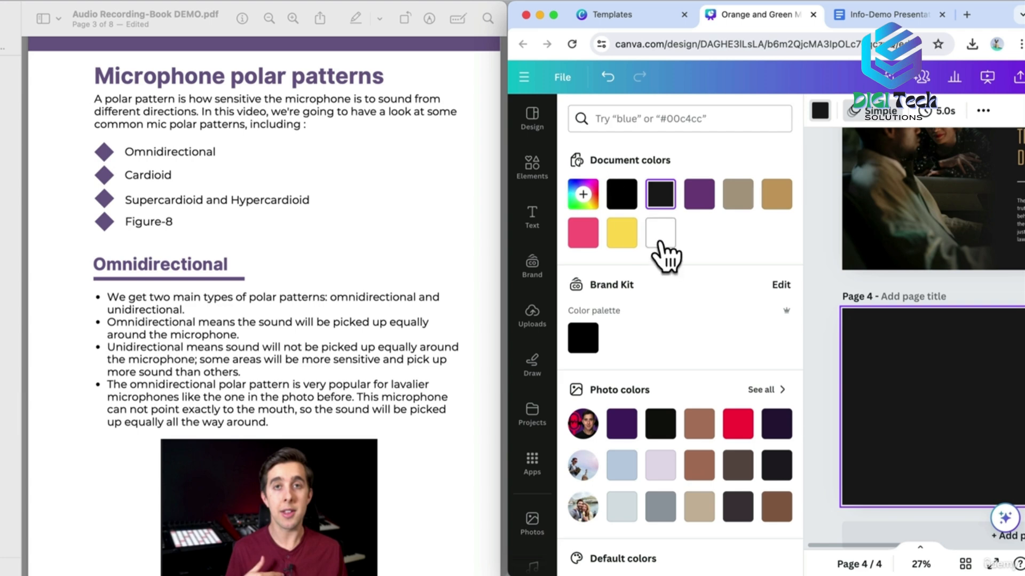
left_click(660, 233)
left_click(830, 393)
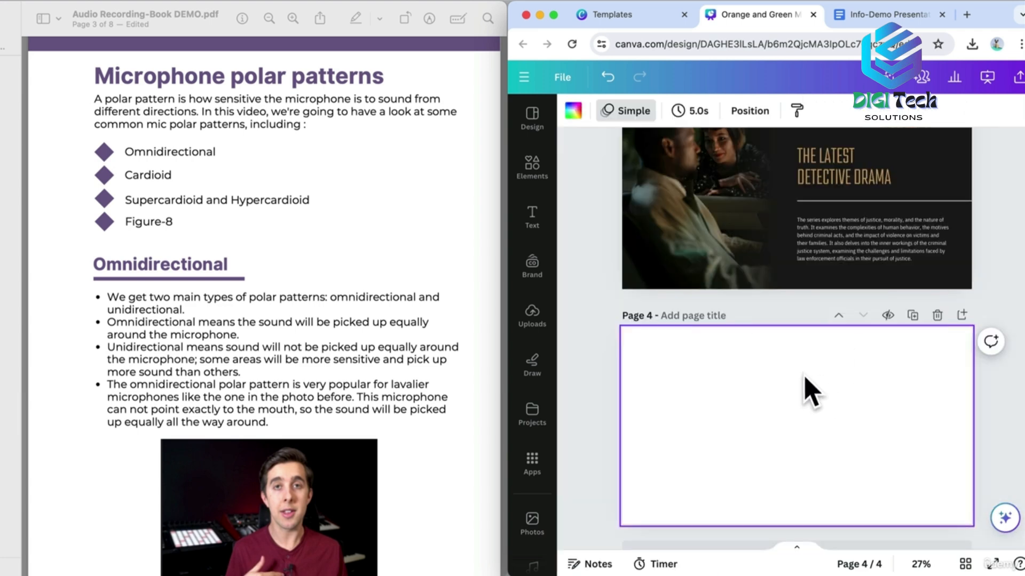
Add a purple rectangle to page 4 and shape it into a narrow vertical bar at the page's upper-left corner.
left_click(545, 189)
left_click(583, 314)
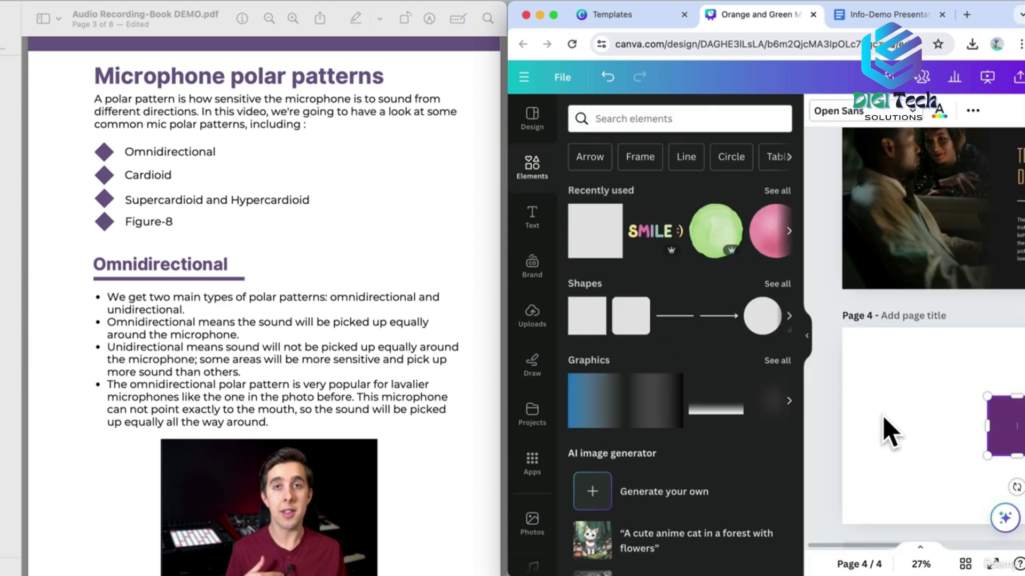
scroll(882, 416, "right", 2)
left_click(830, 407)
left_click(807, 337)
left_click_drag(803, 421, 617, 361)
left_click_drag(641, 357, 629, 359)
Duplicate the purple bar and place the copy against the page's lower-right corner.
left_click(710, 407)
left_click(626, 367)
left_click_drag(644, 421, 984, 556)
left_click(799, 476)
Copy the "CLIENT TESTIMONIAL" title text from page 2 to page 4 and place it beside the upper-left purple bar.
scroll(795, 474, "up", 8)
left_click(800, 195)
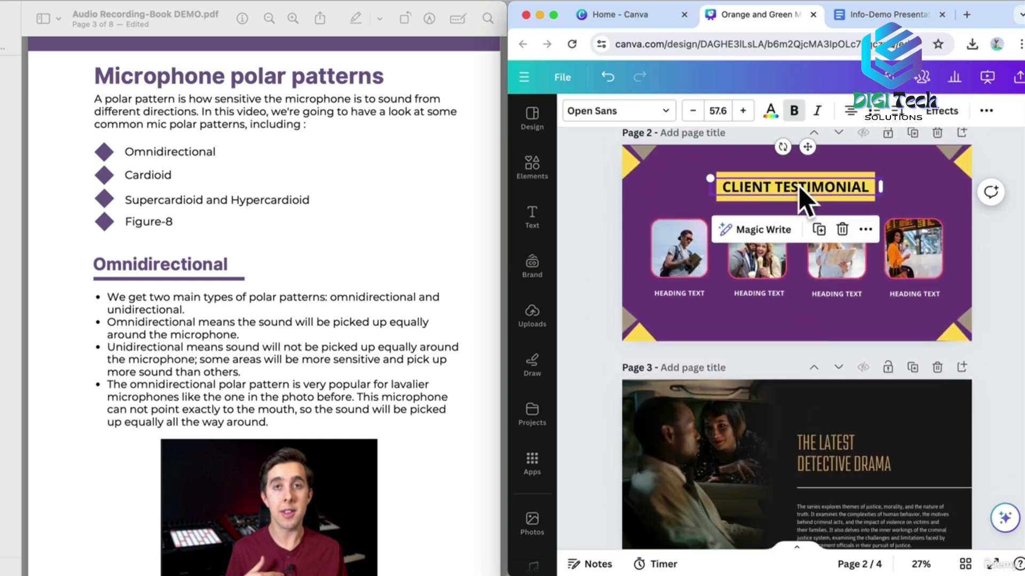
scroll(801, 195, "down", 6)
left_click(712, 343)
key("super+v")
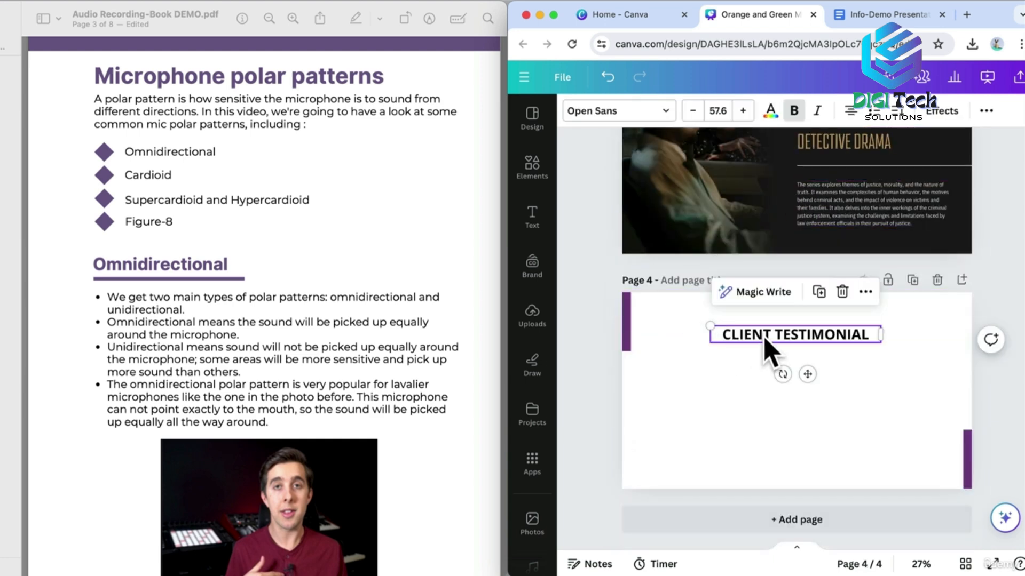
left_click_drag(766, 348, 700, 343)
Change the page 4 title's font to Montserrat.
left_click(614, 112)
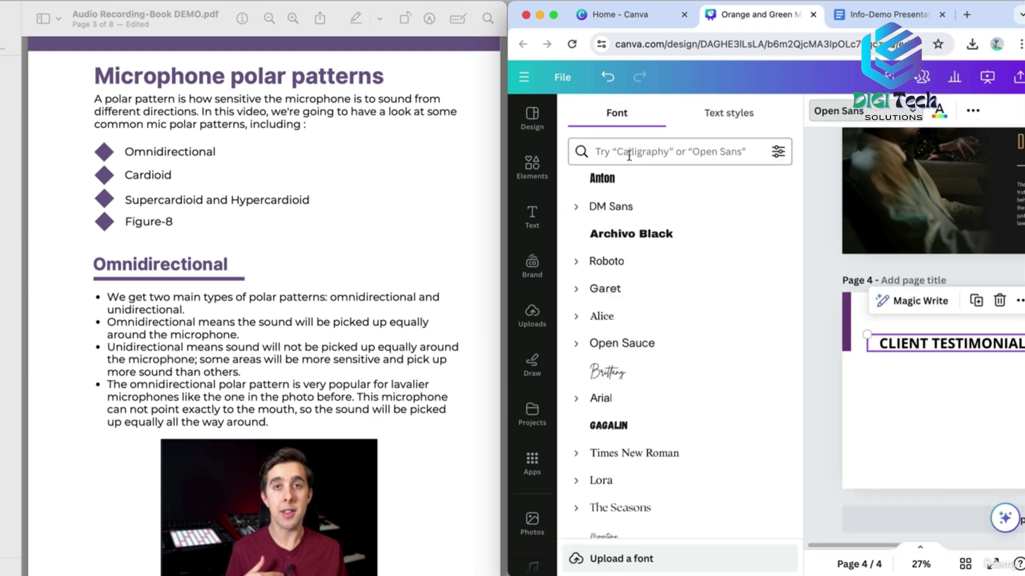
type("mont")
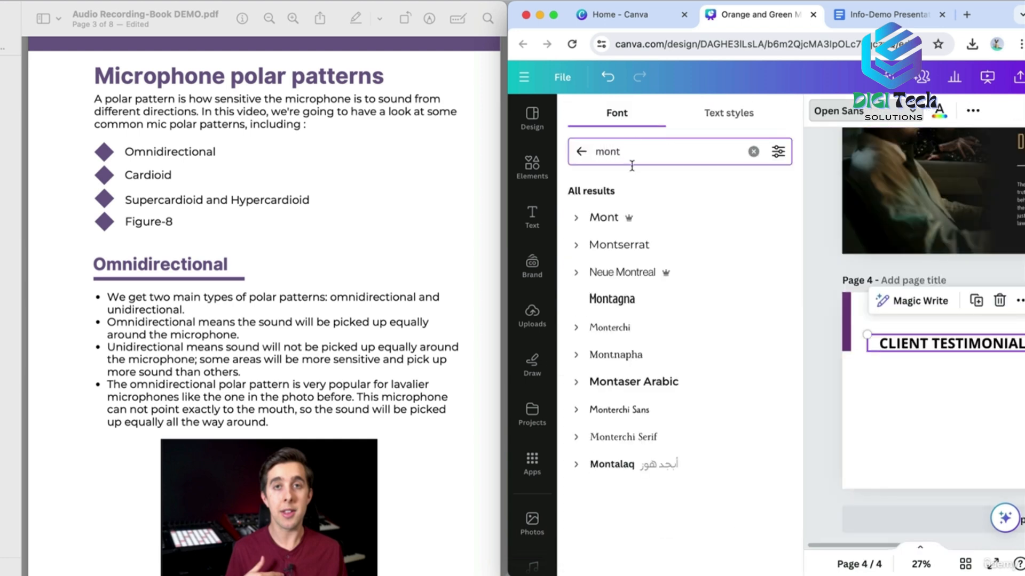
left_click(635, 247)
left_click(787, 346)
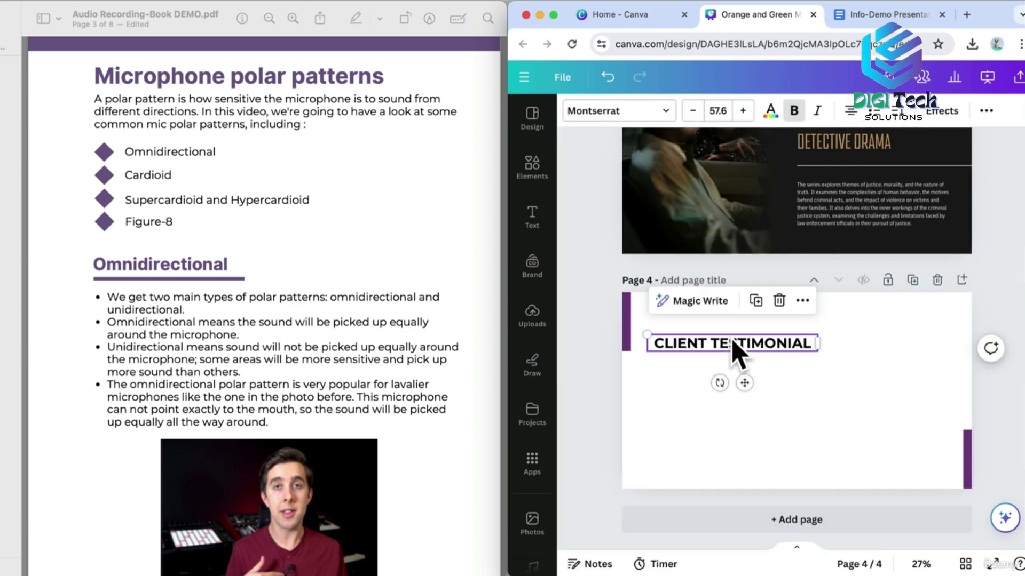
Replace the page 4 title with "Microphone polar patterns" copied from the PDF.
left_click(373, 91)
left_click_drag(384, 78, 97, 78)
key("super+c")
left_click(699, 350)
key("super+v")
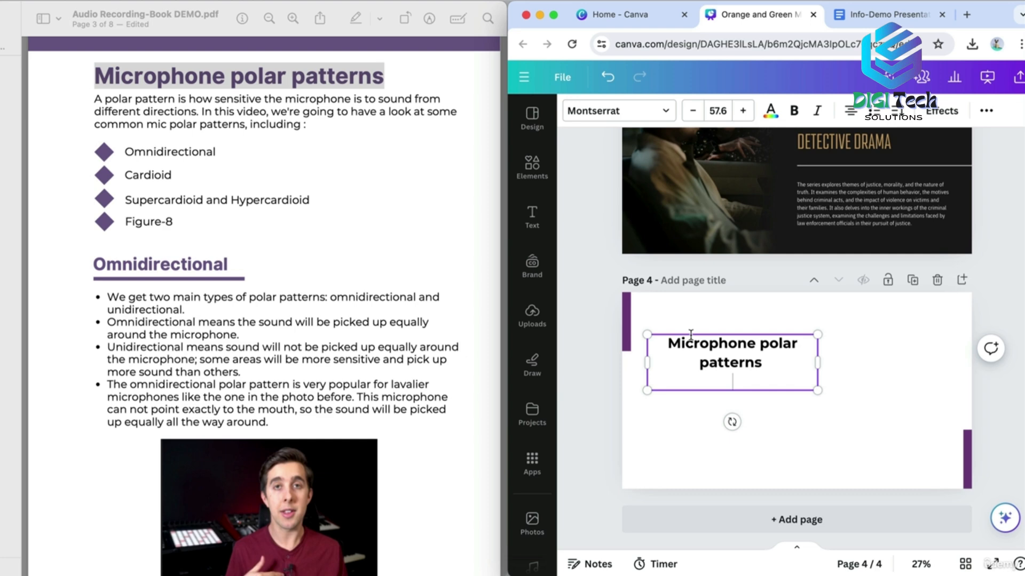
Left-align the page 4 title and narrow its text box so "polar patterns" sits on the second line.
triple_click(690, 336)
left_click(850, 112)
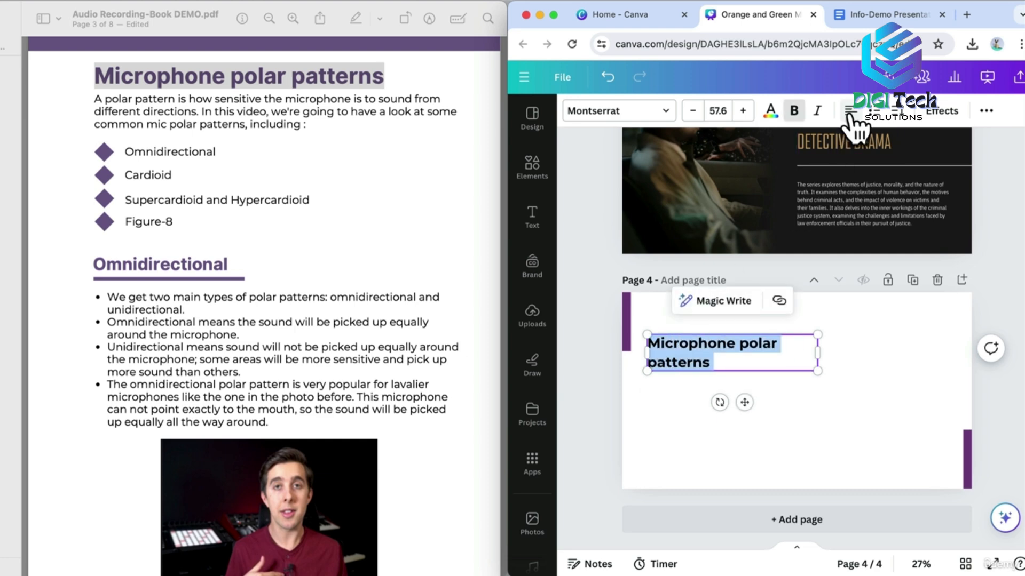
left_click_drag(817, 353, 763, 353)
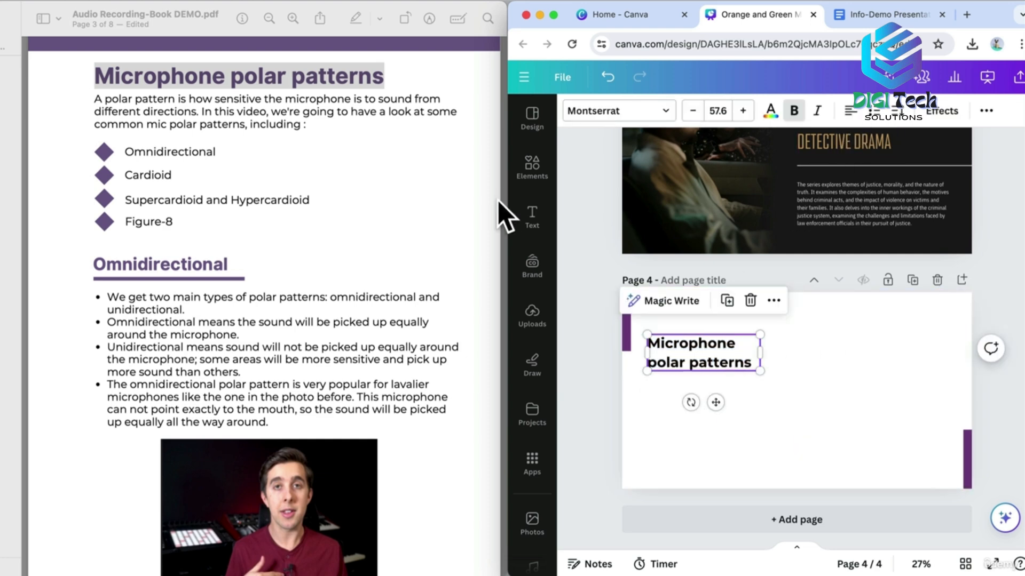
Widen the browser window, then make the page 4 title uppercase at font size 76.4 on three lines.
left_click_drag(507, 212, 302, 192)
left_click(681, 118)
left_click_drag(656, 393, 630, 371)
left_click(671, 407)
left_click(638, 373)
Duplicate the title directly below itself, remove the copy's bold, and shrink it to font size 40.7.
left_click(636, 283)
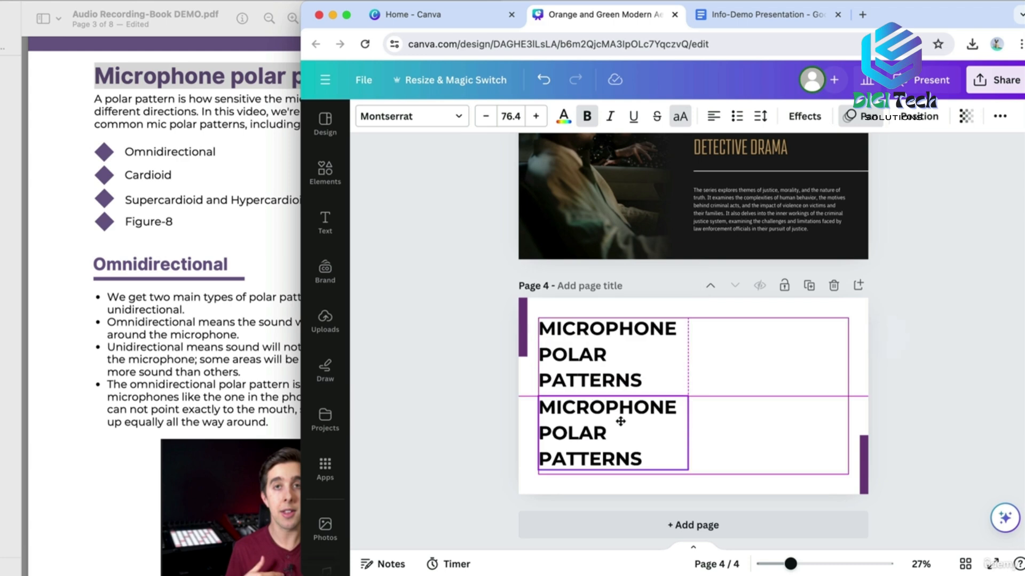
left_click(587, 120)
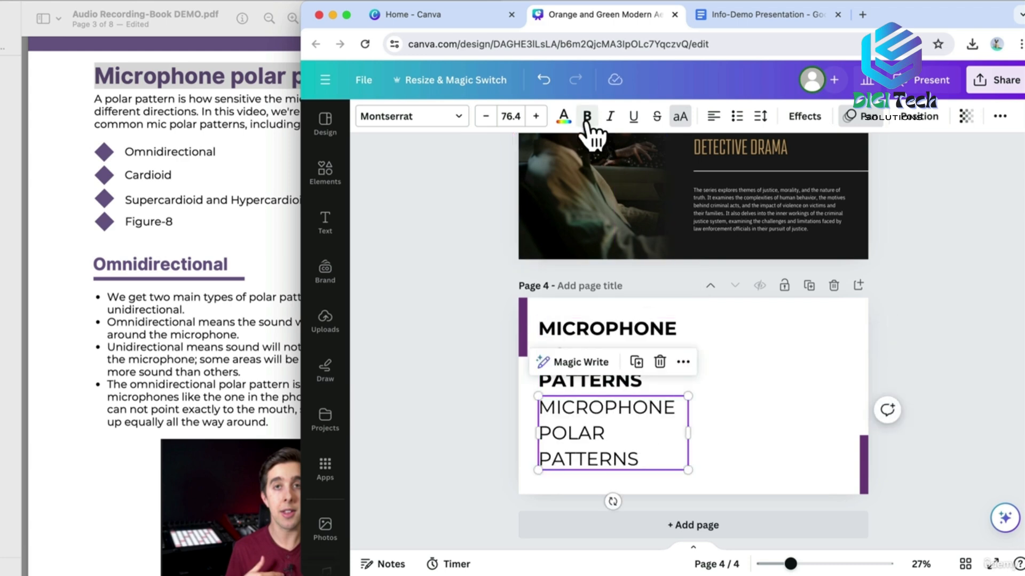
left_click_drag(687, 471, 688, 427)
Set the duplicated text's font to IBM Plex Mono.
left_click(435, 116)
type("IBM")
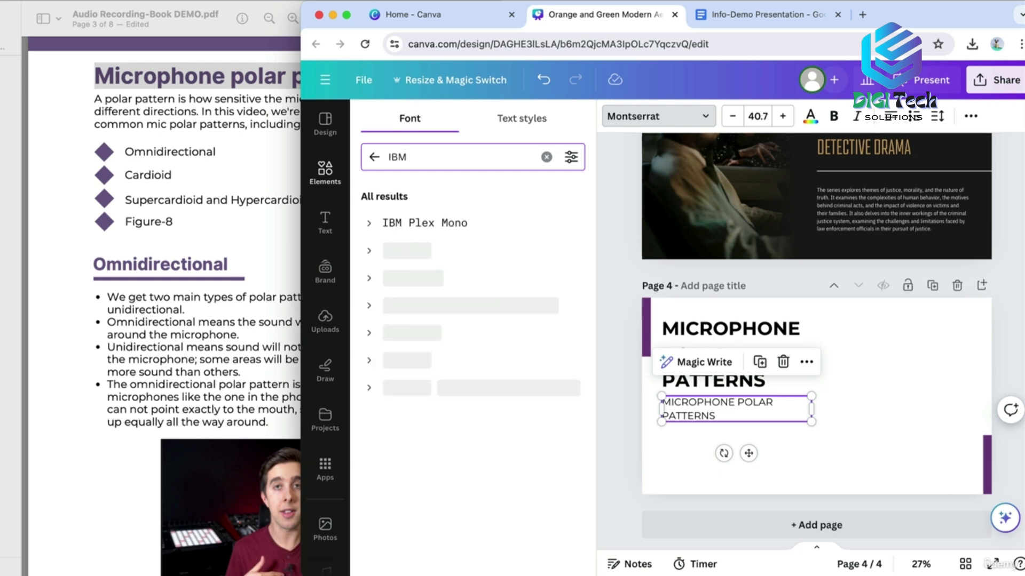
left_click(455, 224)
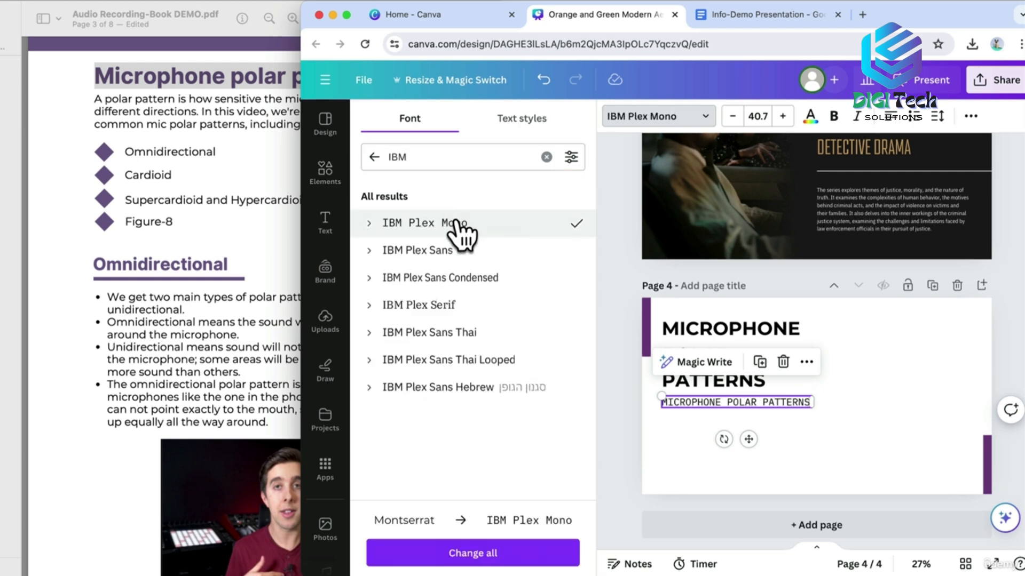
left_click(688, 442)
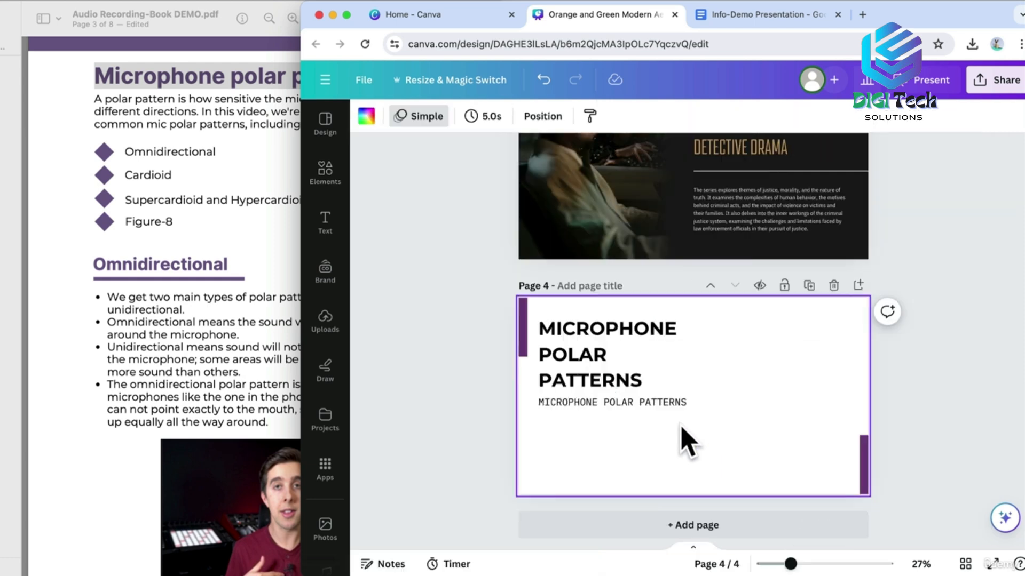
Turn off uppercase for the duplicated text and set its font to IBM Plex Sans.
left_click(630, 409)
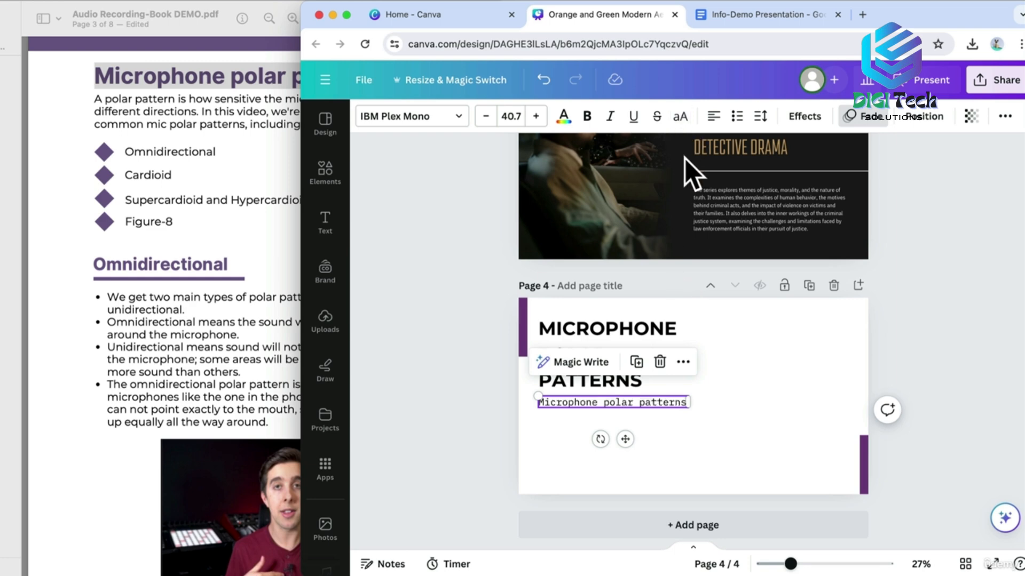
left_click(451, 118)
left_click(483, 250)
left_click(763, 442)
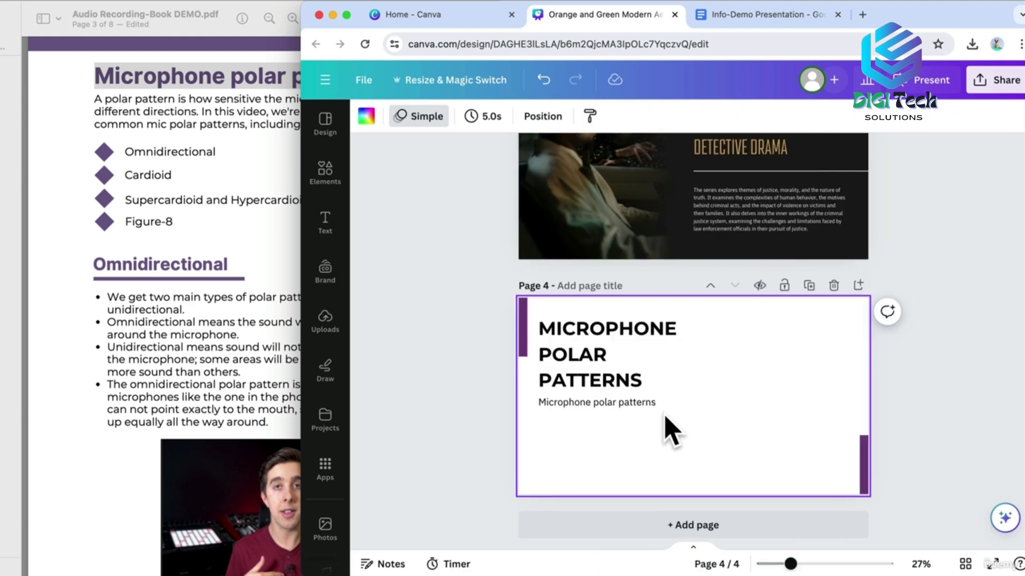
Replace the small text under the title with the PDF's introductory paragraph about polar patterns.
left_click(222, 258)
left_click_drag(94, 100, 309, 131)
key("super+c")
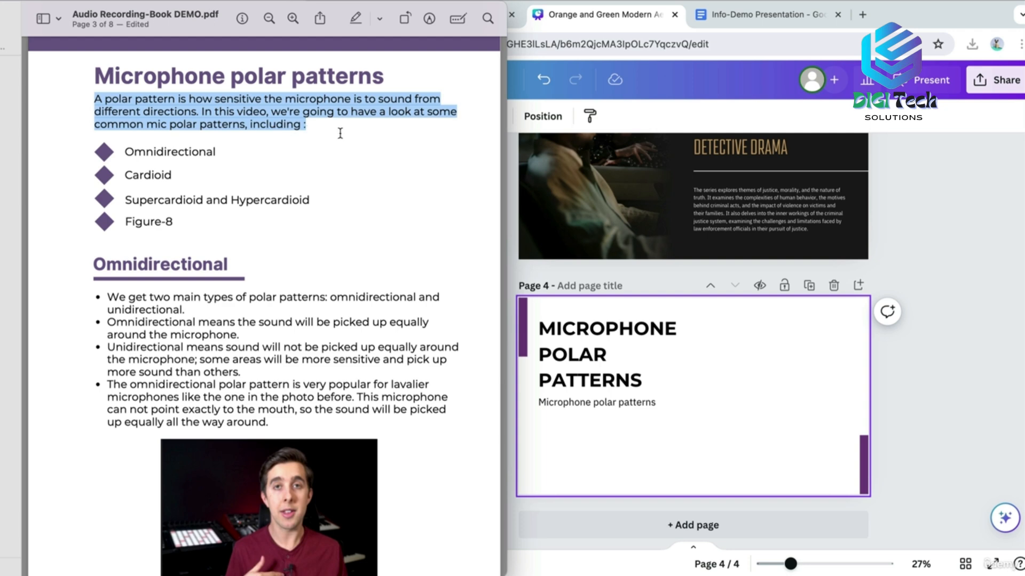
left_click(583, 402)
left_click(583, 402)
left_click(582, 400)
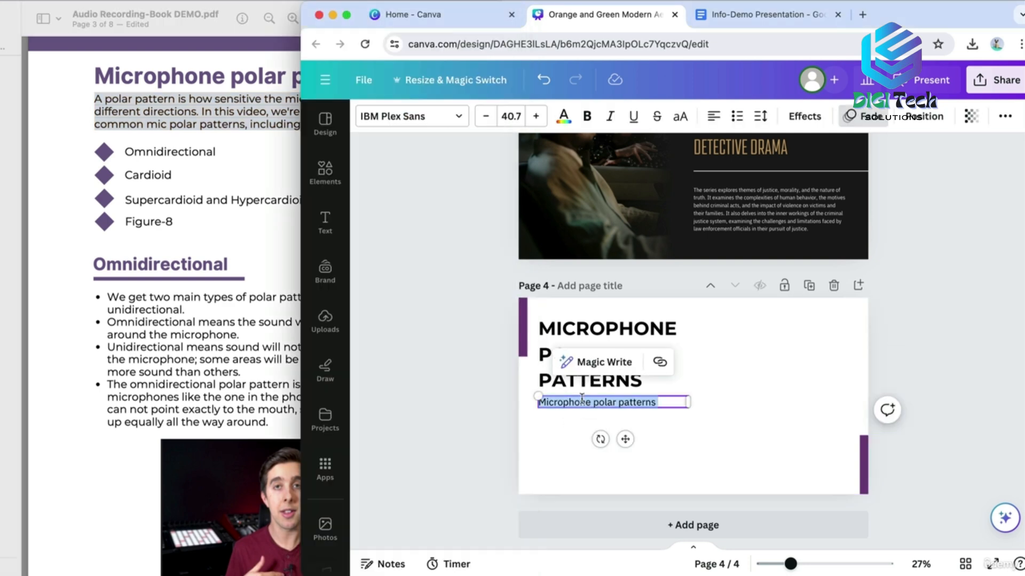
key("super+v")
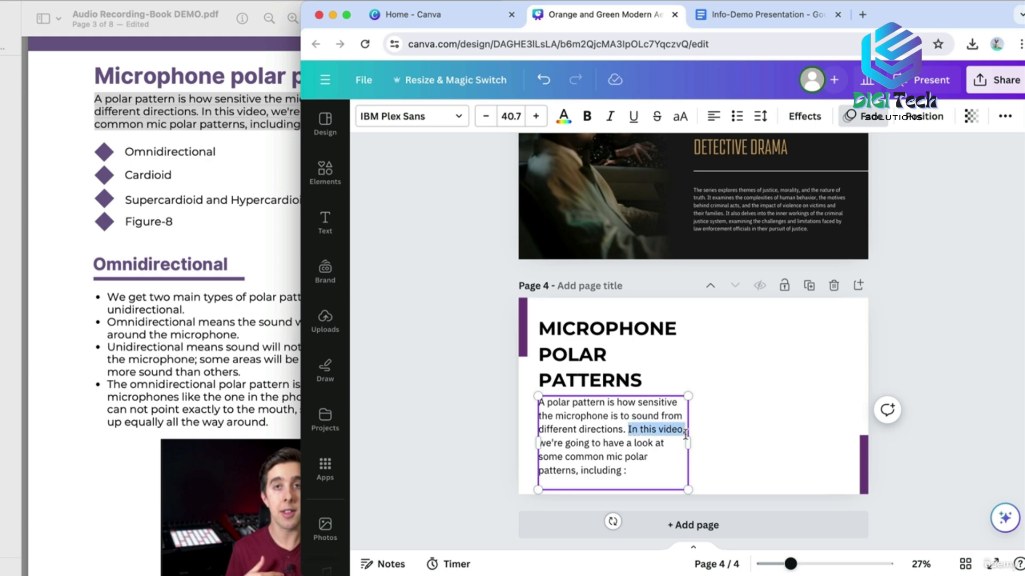
Replace the "In this video, we're going to" wording with a new paragraph beginning "Let's", and widen the text box slightly.
left_click_drag(685, 433, 598, 444)
key("Return")
key("Return")
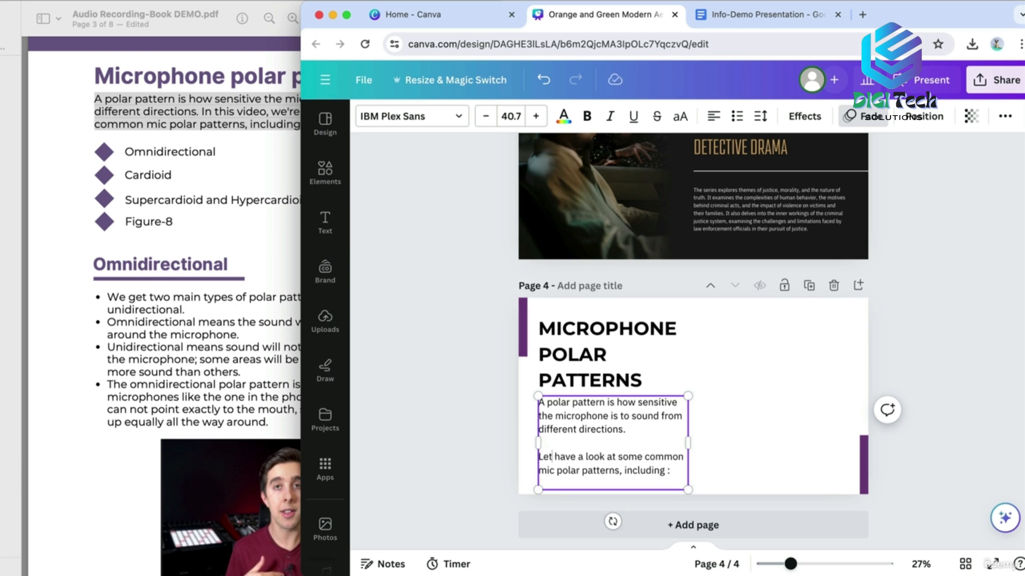
type("'s")
left_click_drag(694, 451, 707, 452)
left_click(727, 464)
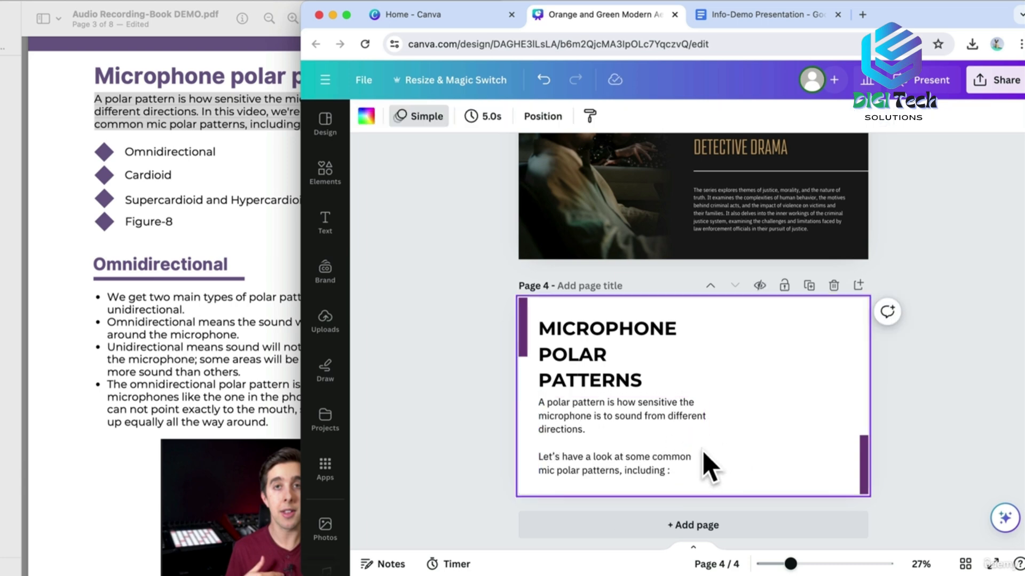
Justify the introductory text on page 4 and delete its trailing empty line.
left_click(663, 457)
left_click(715, 118)
left_click(714, 118)
left_click(713, 117)
left_click(664, 481)
key("BackSpace")
left_click(744, 469)
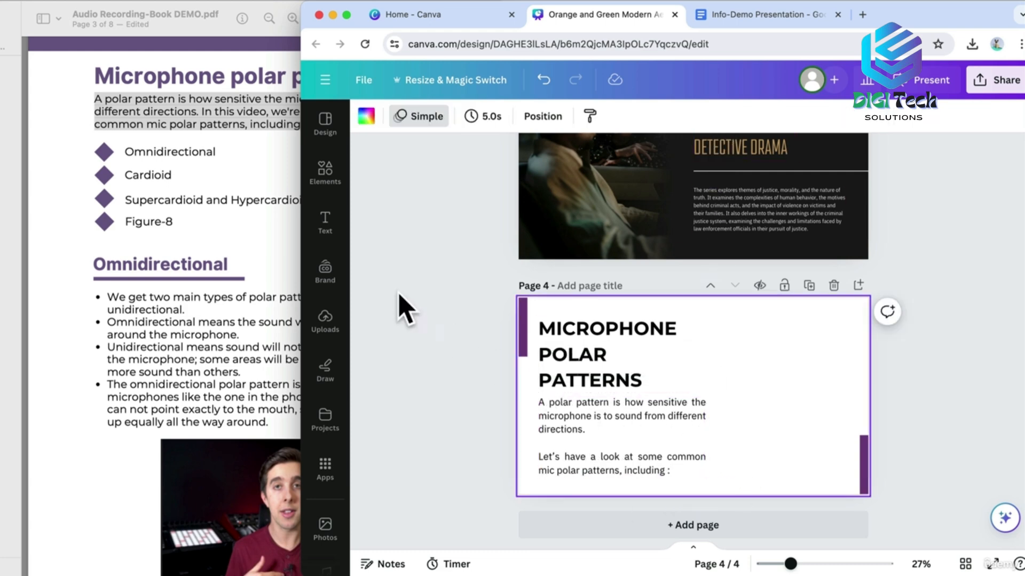
Select the four polar pattern names, Omnidirectional through Figure-8, in the PDF.
left_click(166, 176)
left_click_drag(173, 222, 97, 148)
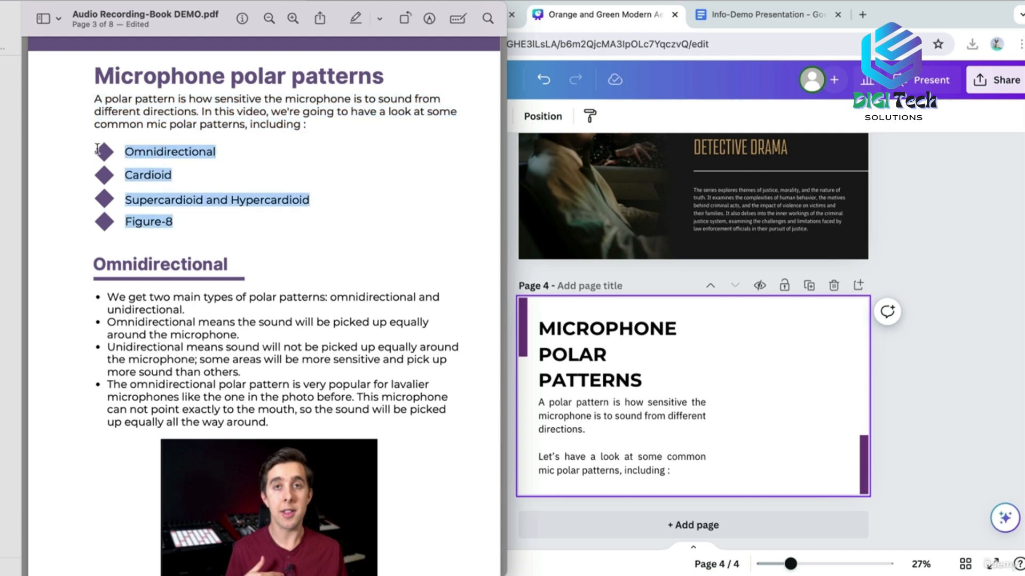
Tighten the page 4 title's line spacing and move the introductory text up beneath it.
left_click(579, 368)
left_click(586, 366)
left_click(760, 116)
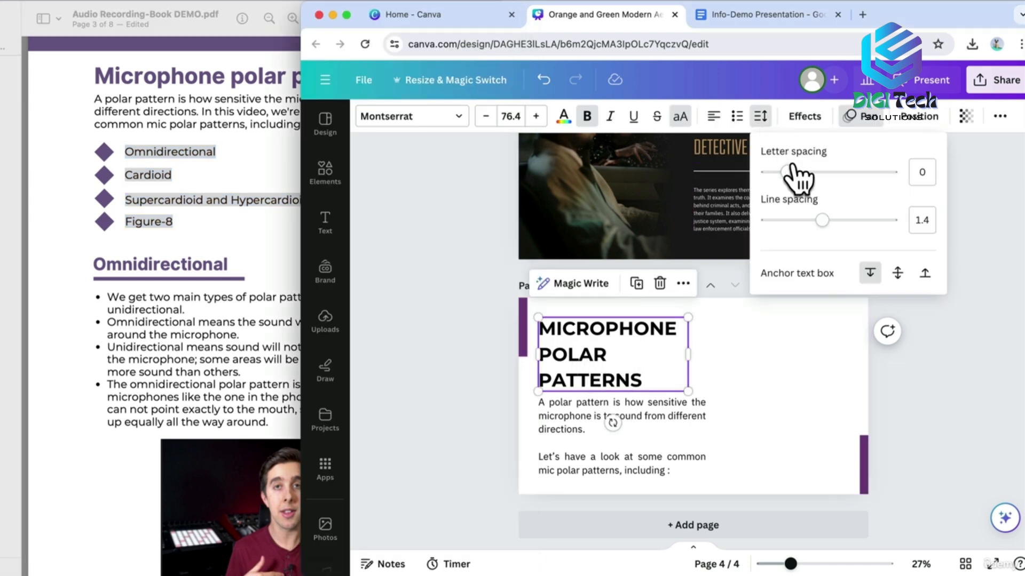
left_click_drag(821, 220, 806, 220)
left_click_drag(666, 420, 666, 413)
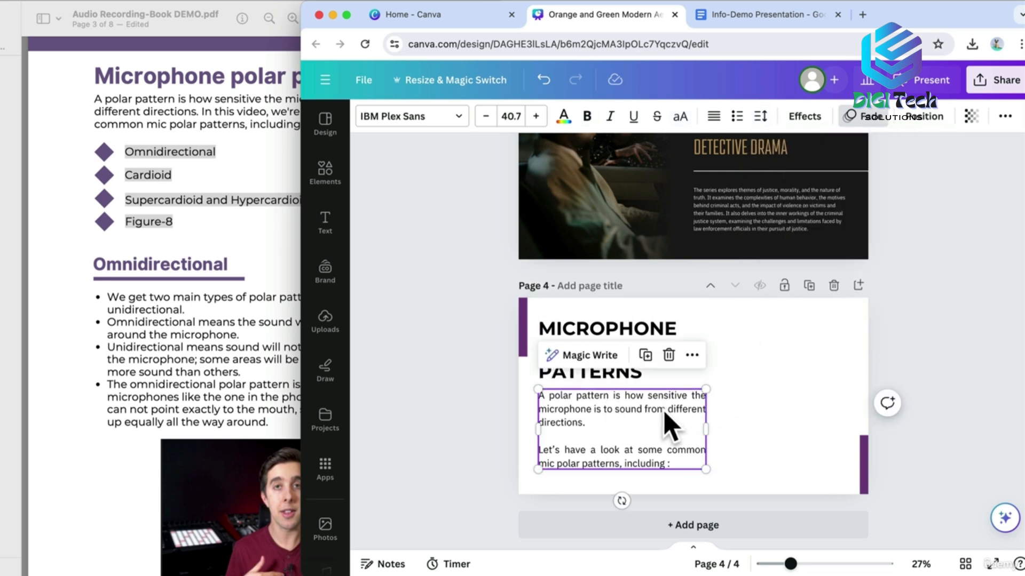
left_click(764, 430)
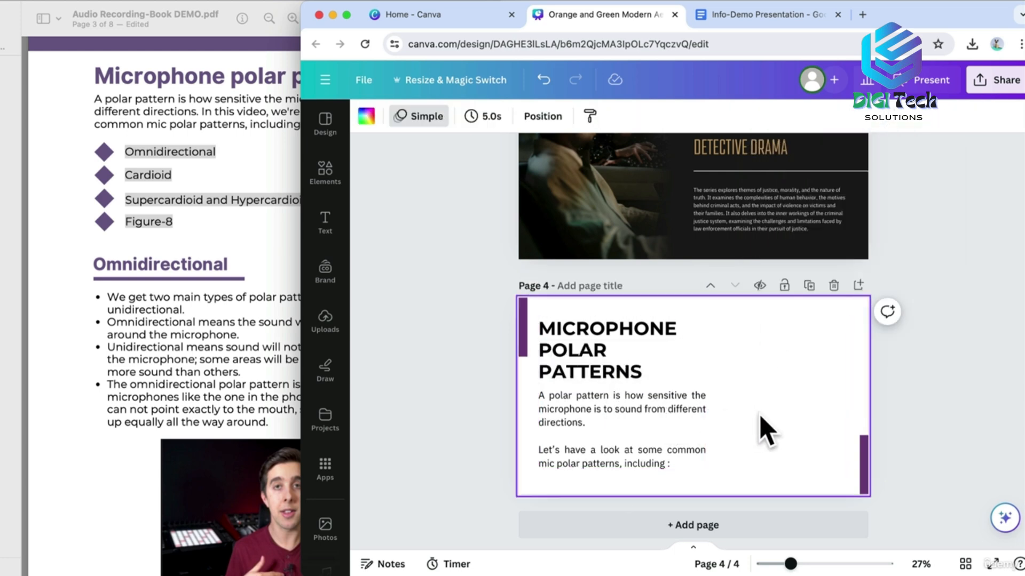
Add a small purple rounded square beside the page 4 title, level with its first line.
left_click(331, 176)
left_click(555, 323)
left_click_drag(847, 367, 818, 396)
left_click_drag(815, 456, 853, 345)
left_click(600, 340)
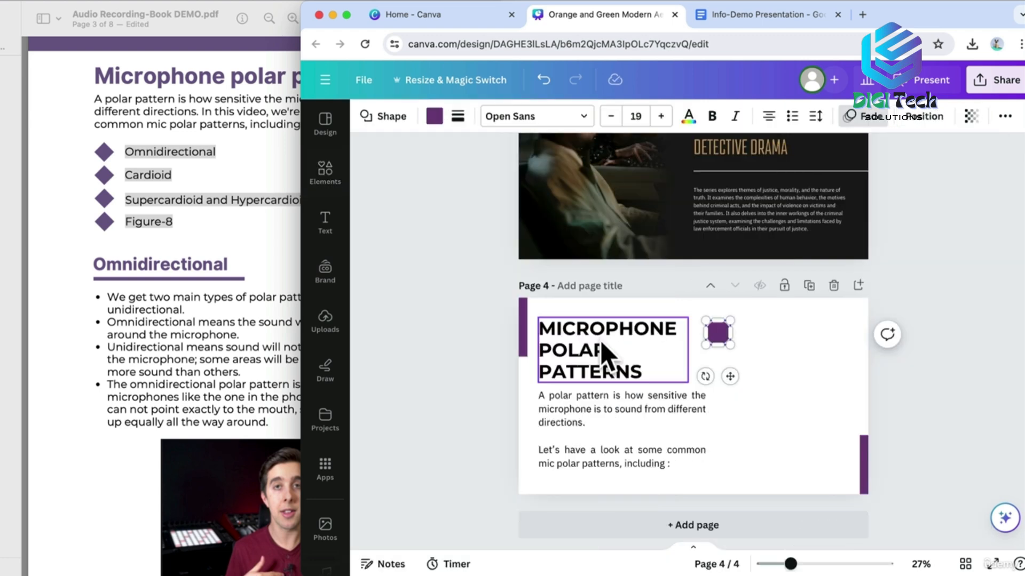
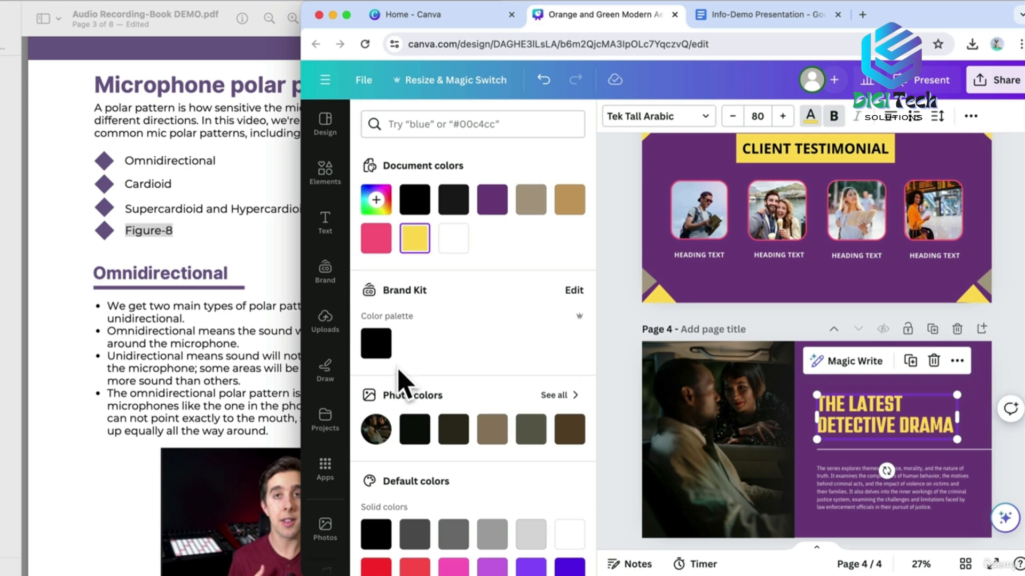
Replace the title "THE LATEST DETECTIVE DRAMA" on the purple page with the PDF heading "OMNIDIRECTIONAL".
left_click_drag(94, 272, 232, 277)
scroll(232, 278, "down", 1)
left_click(851, 420)
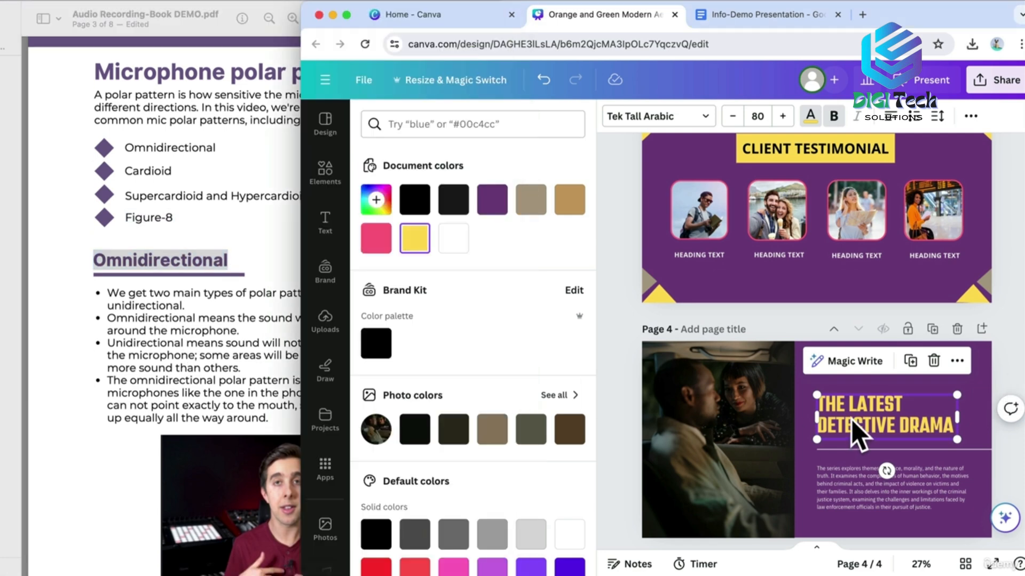
double_click(777, 418)
type("OMNIDIRECTIONAL")
left_click(850, 423)
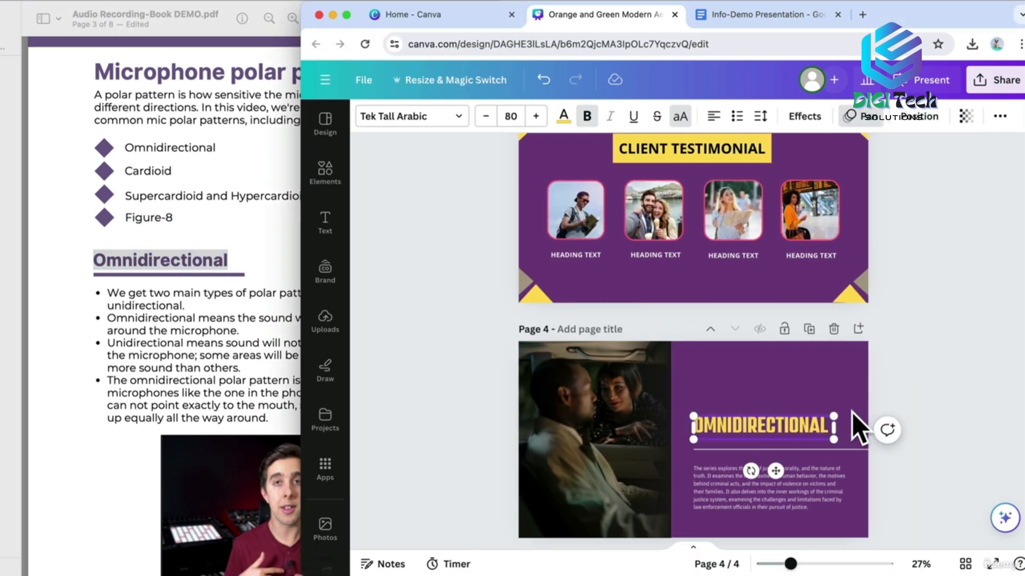
Move the OMNIDIRECTIONAL title, its divider line and the paragraph together toward the upper part of page 4.
left_click_drag(754, 435, 738, 372)
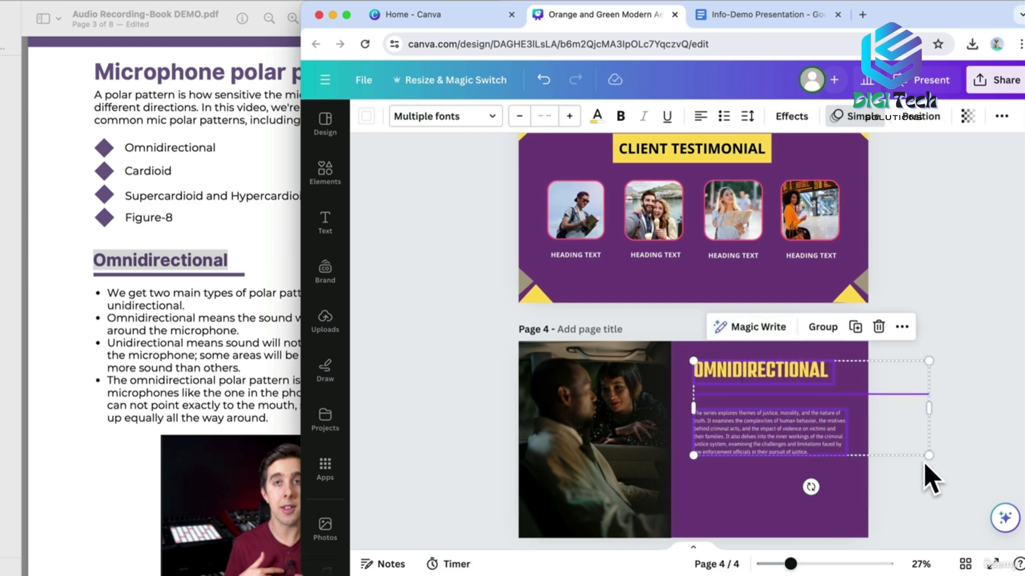
left_click(836, 395)
scroll(840, 428, "down", 2)
Change the background of page 4 and of the CLIENT TESTIMONIAL page above it to a darker purple.
left_click(839, 428)
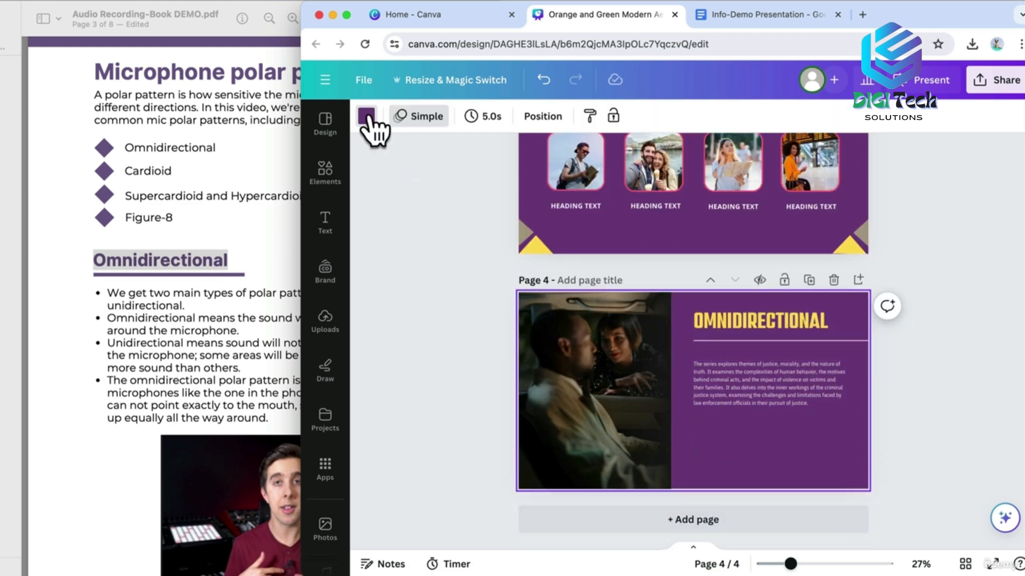
left_click(368, 116)
left_click(377, 199)
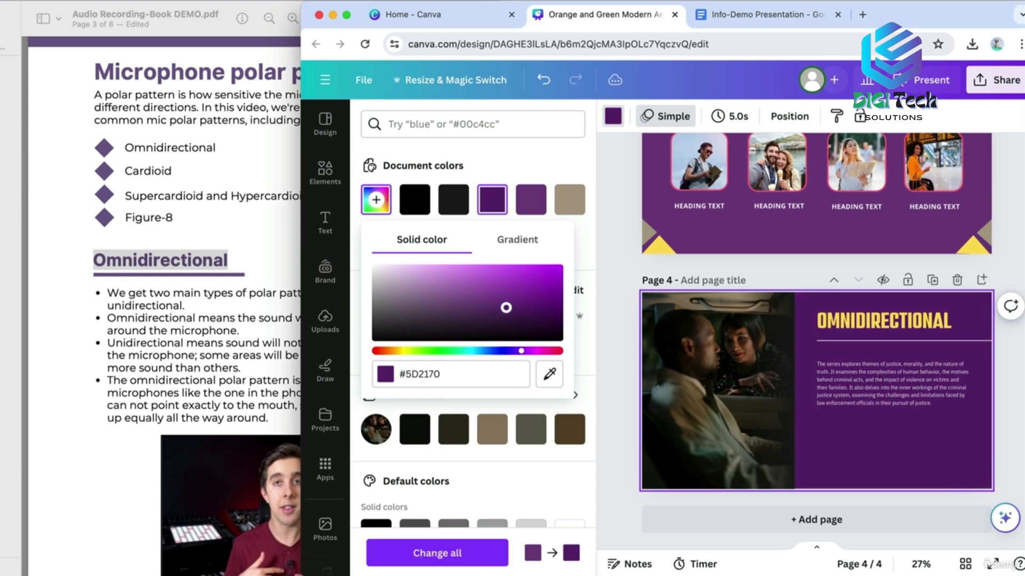
key("Escape")
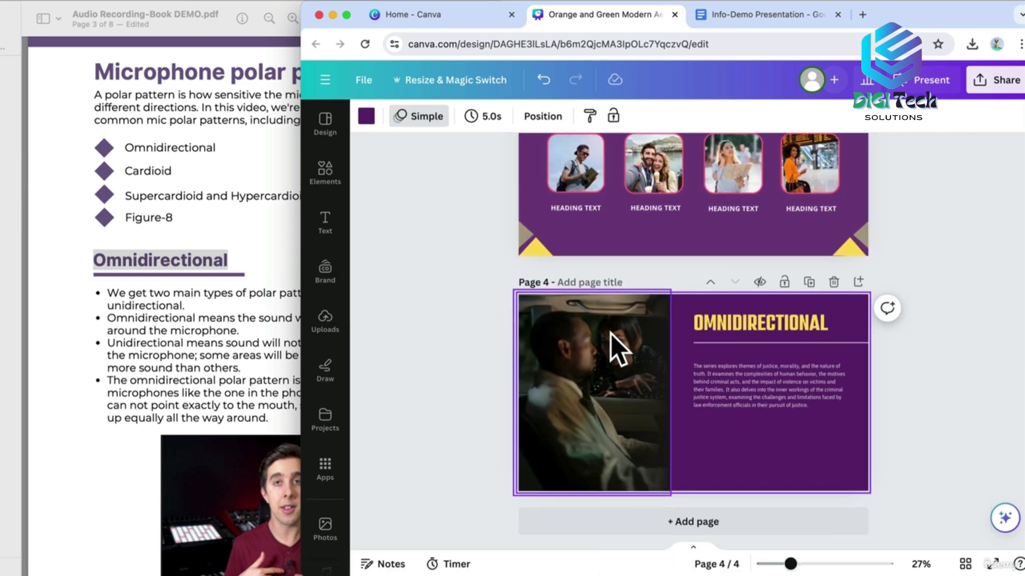
left_click(632, 245)
left_click(366, 115)
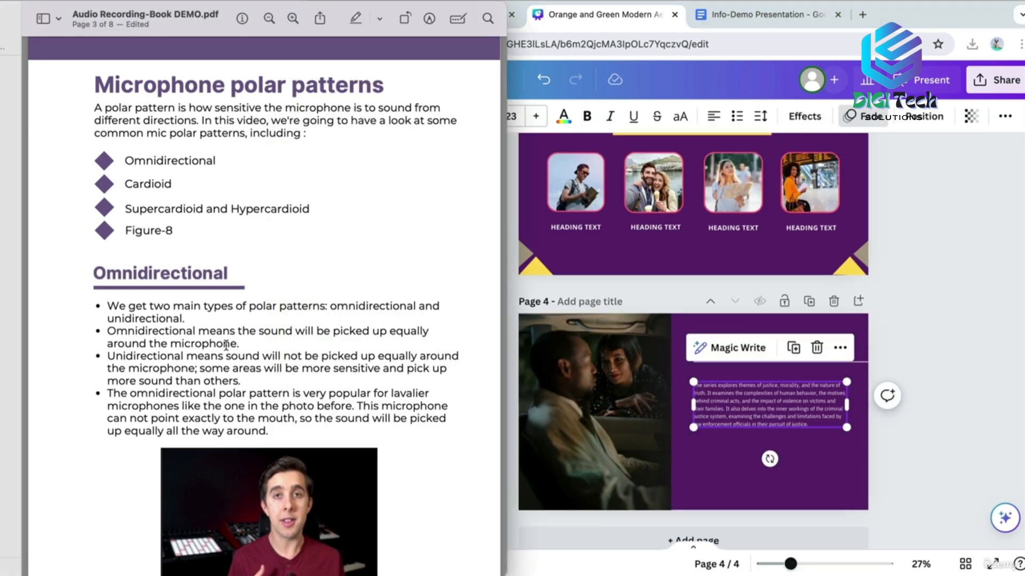
Replace the page 4 paragraph with the three Omnidirectional bullet points copied from the Info-Demo Presentation document in Google Docs.
scroll(226, 345, "up", 1)
left_click_drag(107, 331, 307, 450)
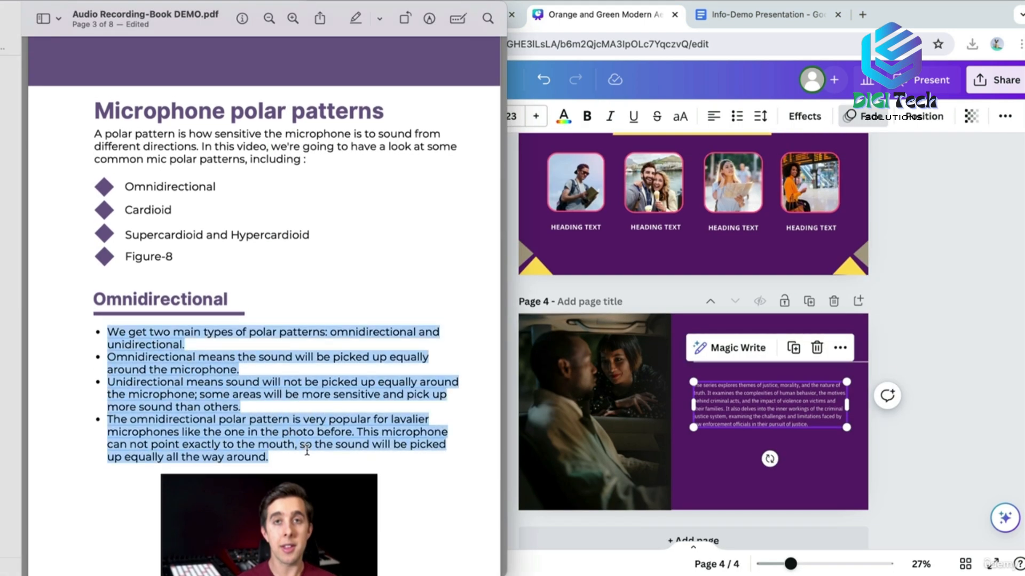
left_click(725, 21)
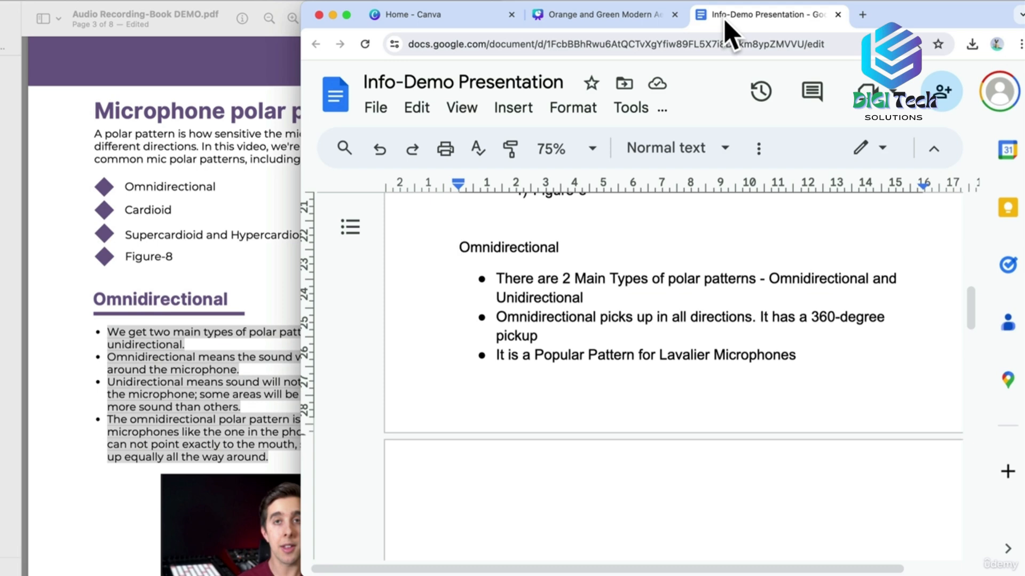
left_click_drag(457, 334, 765, 406)
key("cmd+c")
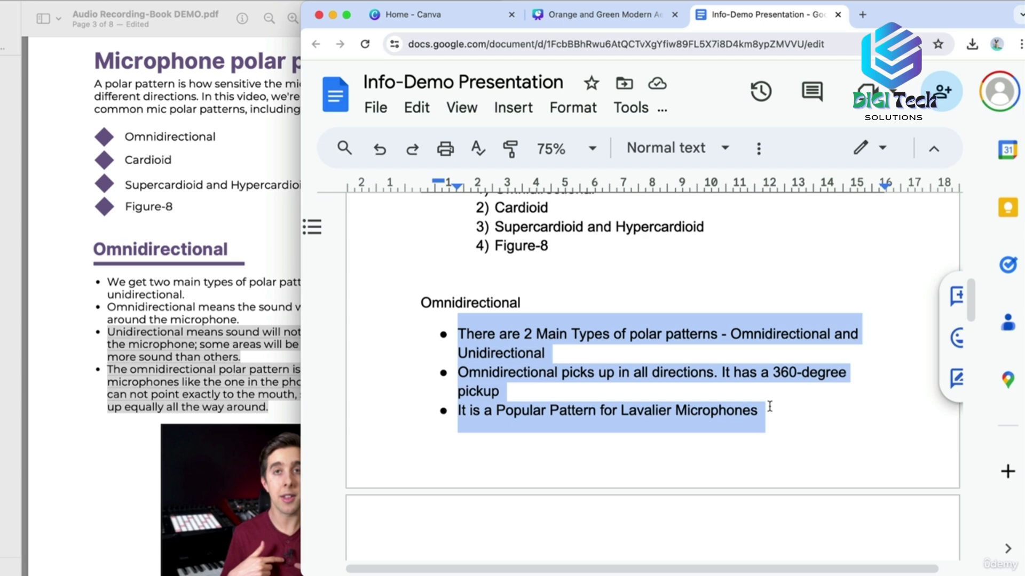
left_click(628, 20)
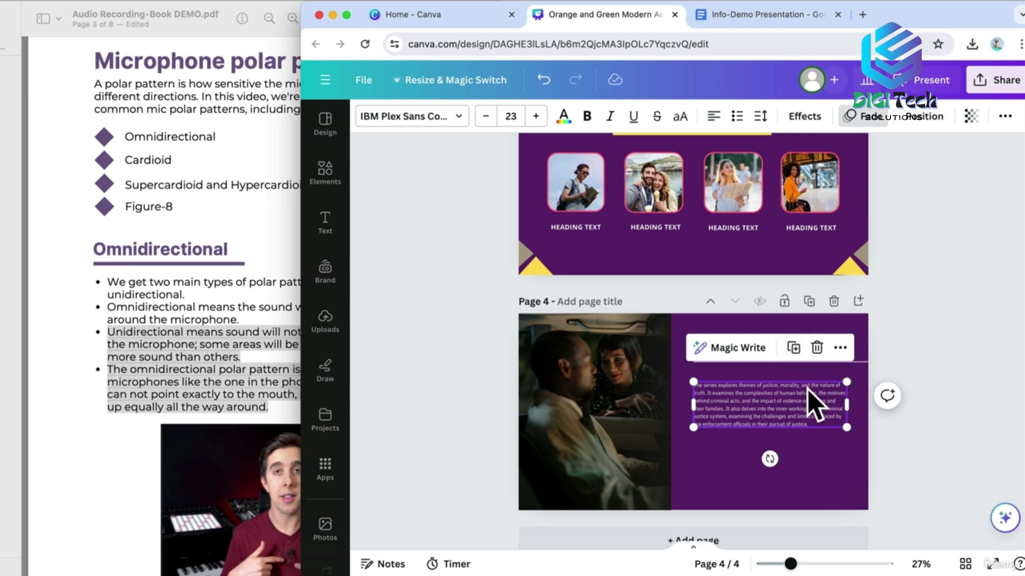
double_click(803, 403)
key("cmd+v")
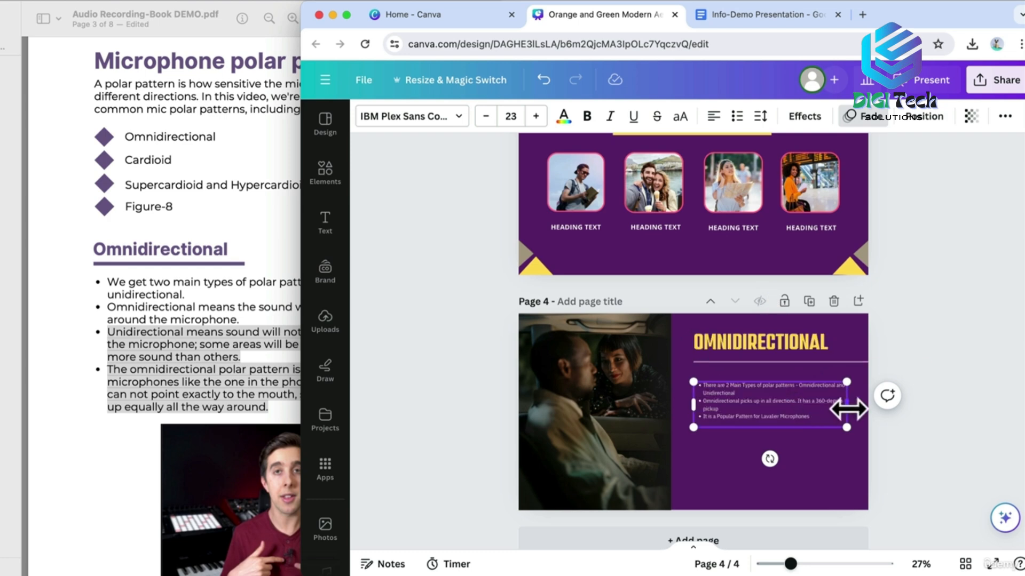
Resize the page 4 bullet text box so its enlarged text spans the width of the purple area.
left_click_drag(846, 409, 815, 405)
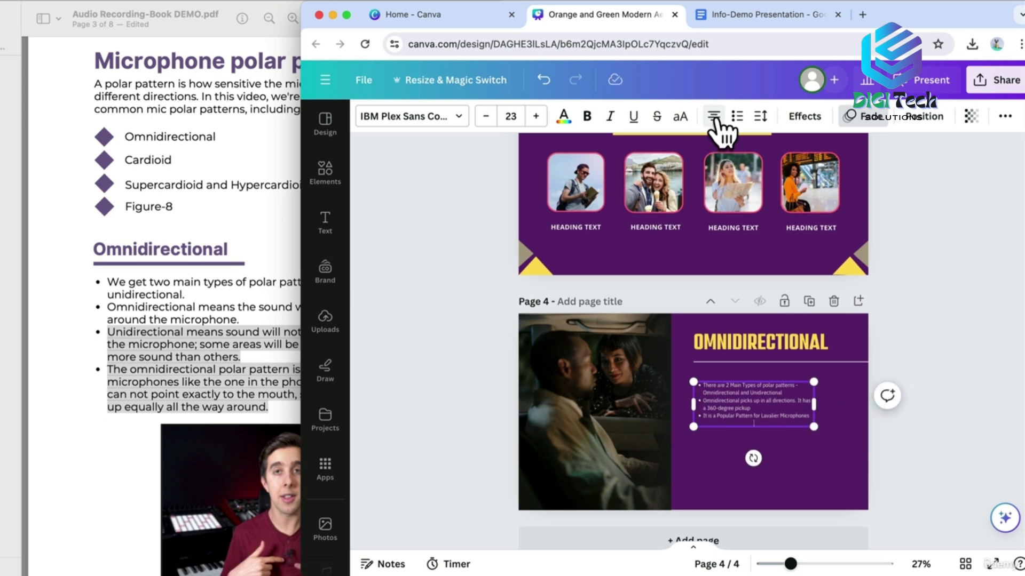
left_click_drag(814, 427, 852, 471)
left_click_drag(856, 412, 848, 422)
left_click_drag(849, 463, 860, 476)
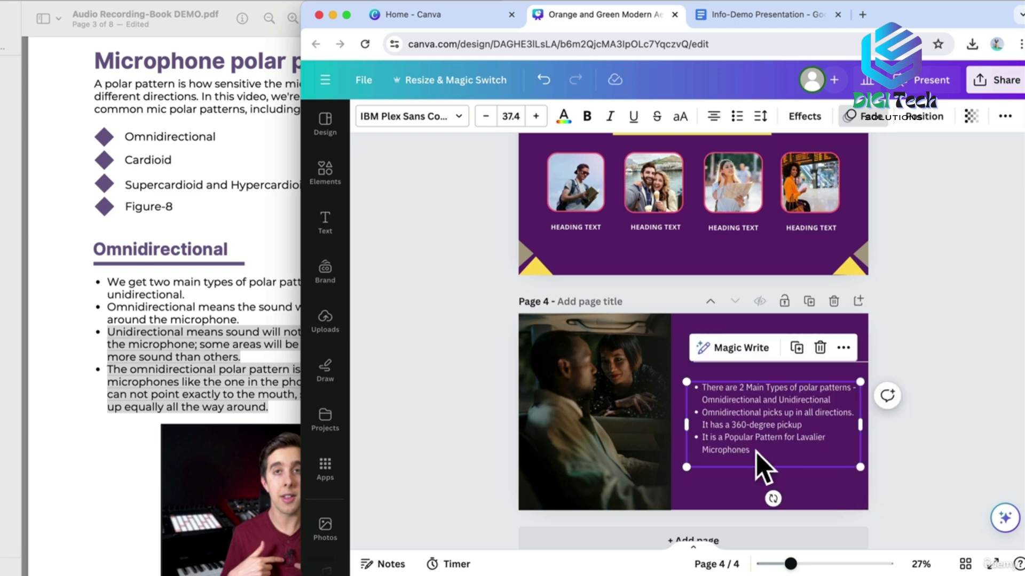
left_click_drag(753, 452, 744, 453)
left_click_drag(852, 473, 863, 483)
Reposition the OMNIDIRECTIONAL title, divider line and bullet list within the purple area, closer to the photo.
left_click_drag(907, 372, 759, 344)
left_click_drag(693, 333, 680, 329)
left_click(998, 427)
left_click_drag(903, 371, 741, 353)
Remove the car photo from the page 4 frame and capture a screenshot of the man in the PDF's Omnidirectional section.
left_click(602, 354)
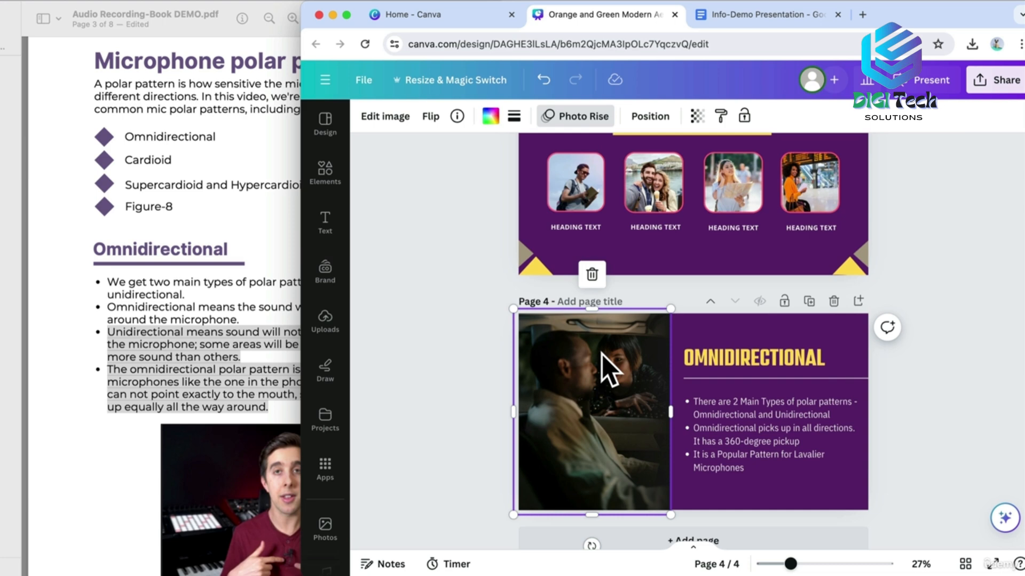
key("Delete")
left_click(293, 411)
scroll(240, 434, "down", 3)
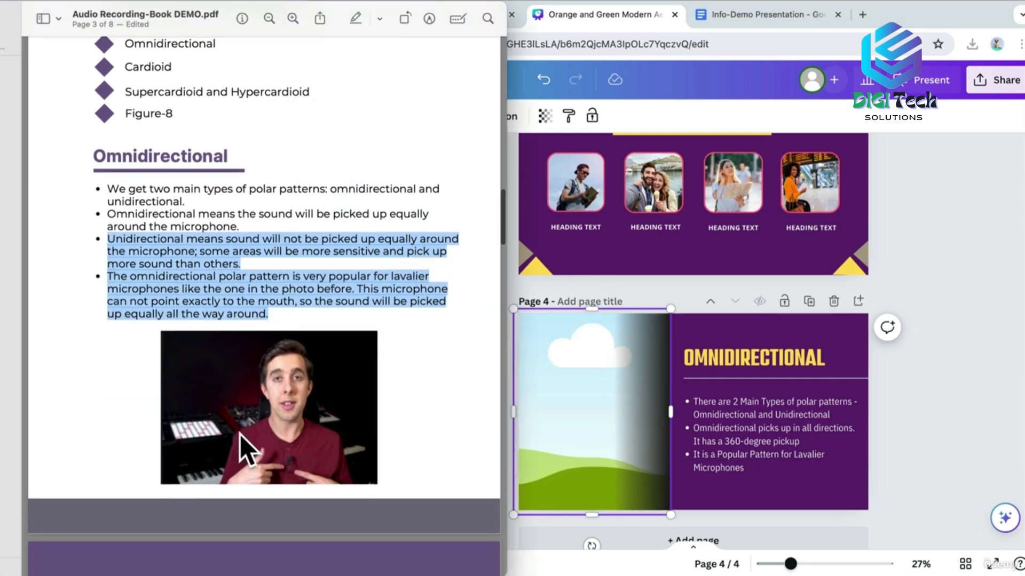
left_click(414, 419)
key("super+shift+4")
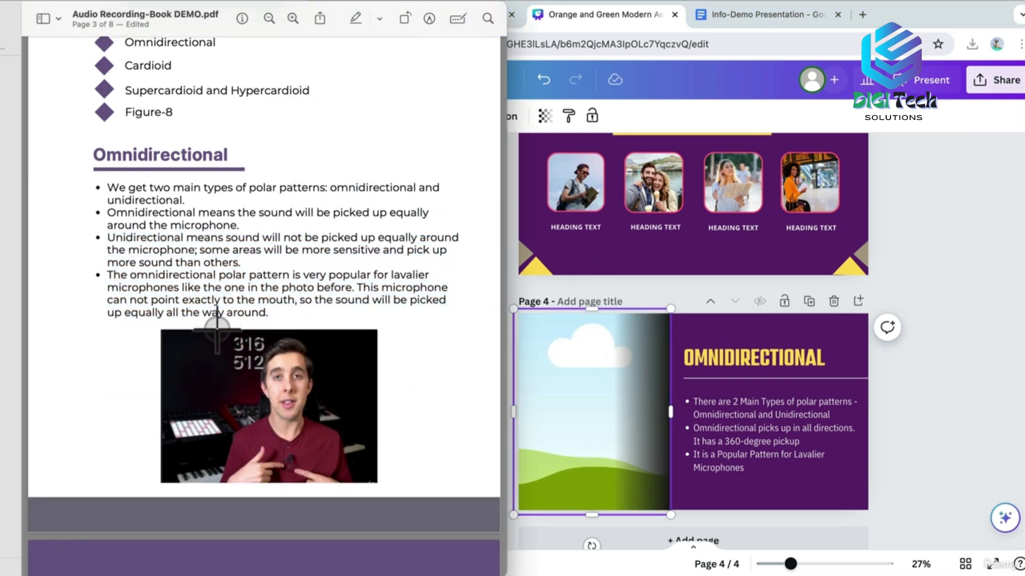
left_click_drag(215, 330, 335, 468)
Upload the desktop image "Screenshot 2024-06-03 at 18.44.05" to Canva and place it in the empty page 4 frame.
left_click(784, 440)
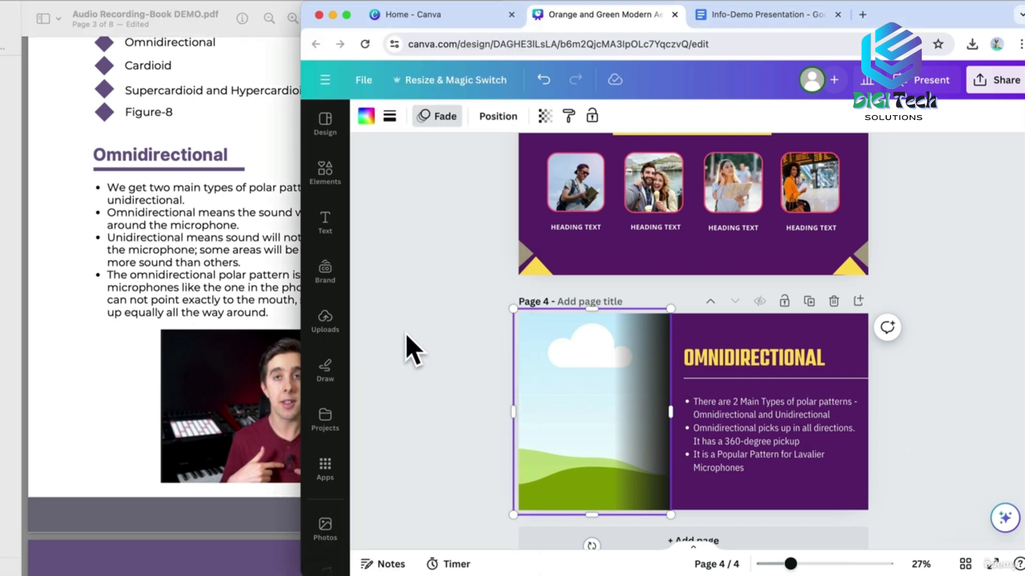
left_click(330, 322)
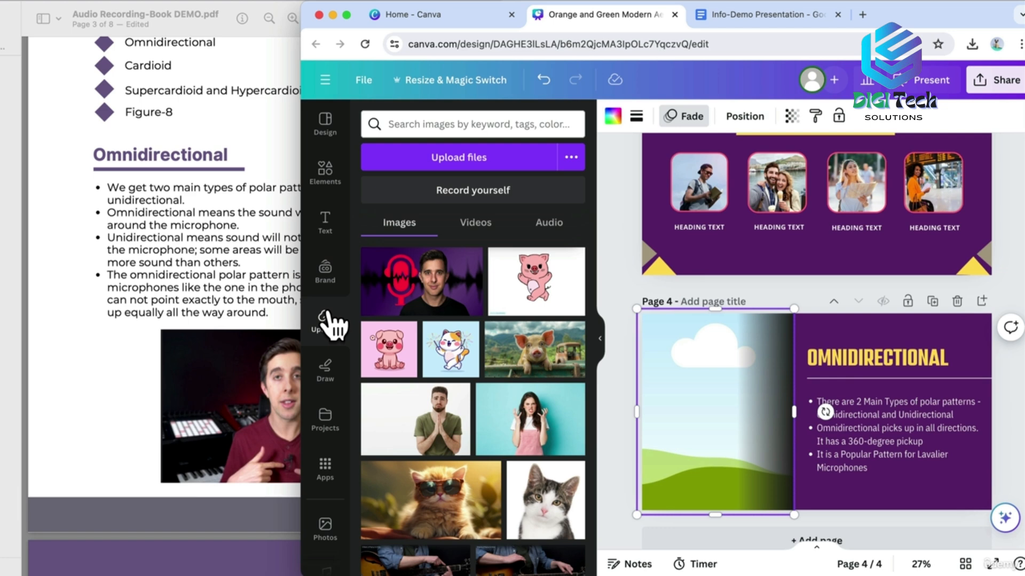
left_click(430, 160)
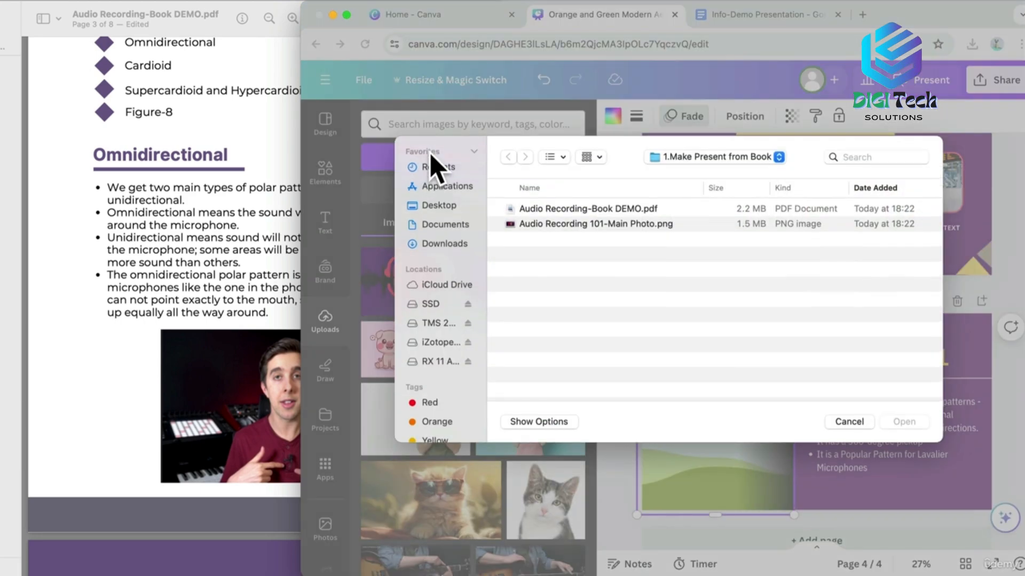
left_click(439, 205)
left_click(552, 211)
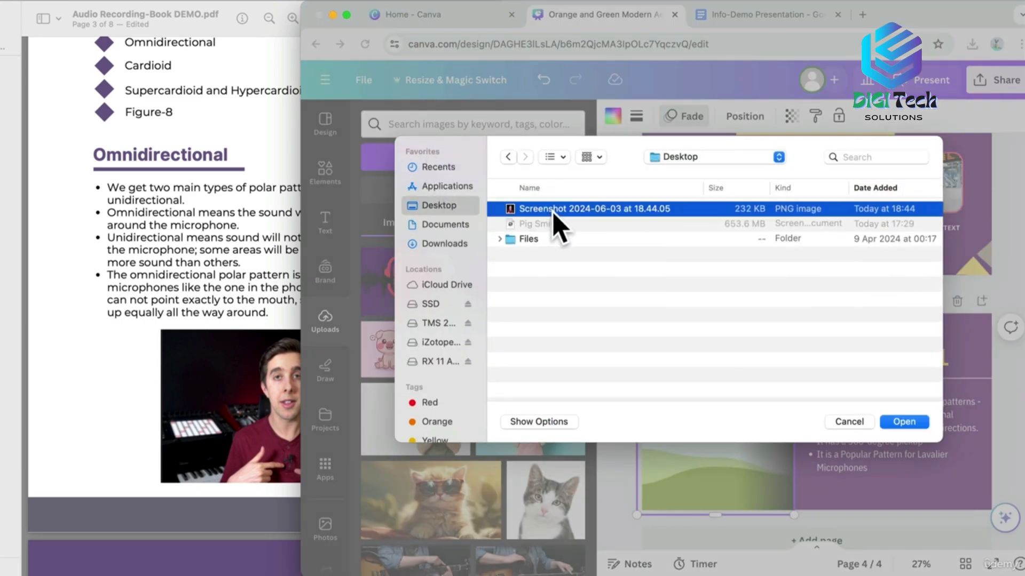
left_click(902, 421)
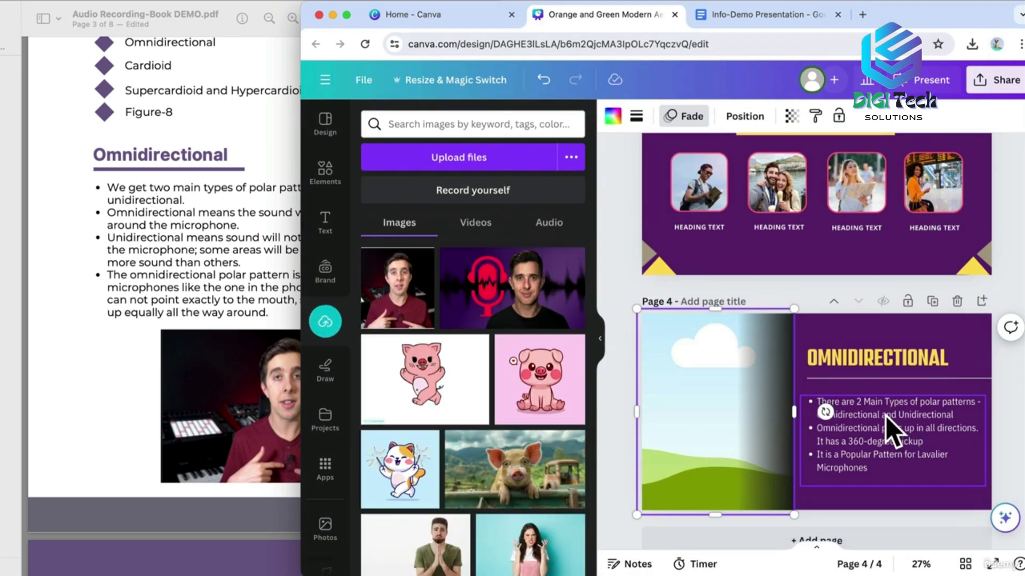
left_click_drag(418, 307, 694, 403)
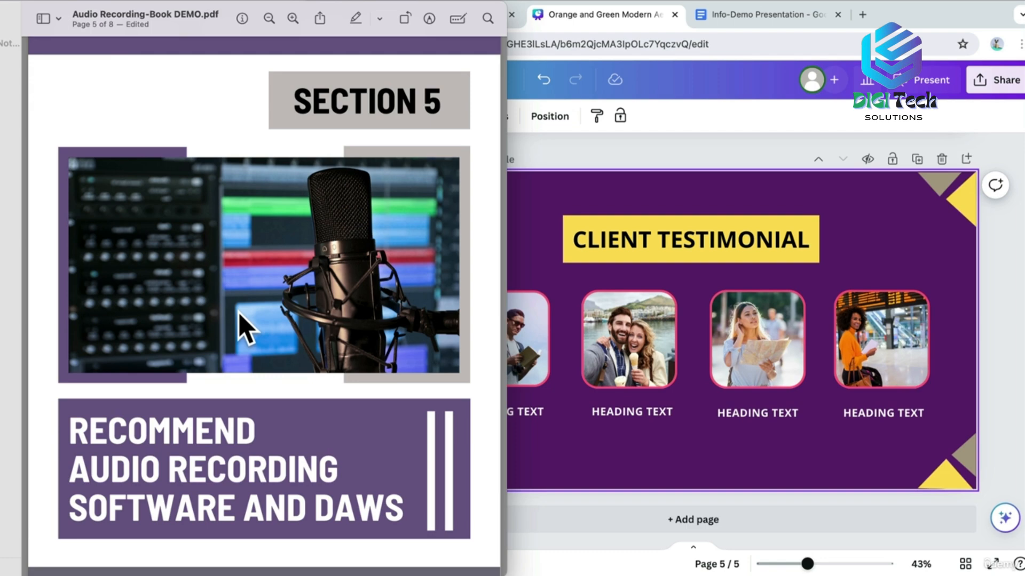
Replace the page 5 title "CLIENT TESTIMONIAL" with the PDF heading "Recommend Audio Recording Software and DAWs".
scroll(246, 328, "down", 10)
left_click_drag(95, 350, 207, 368)
key("super+c")
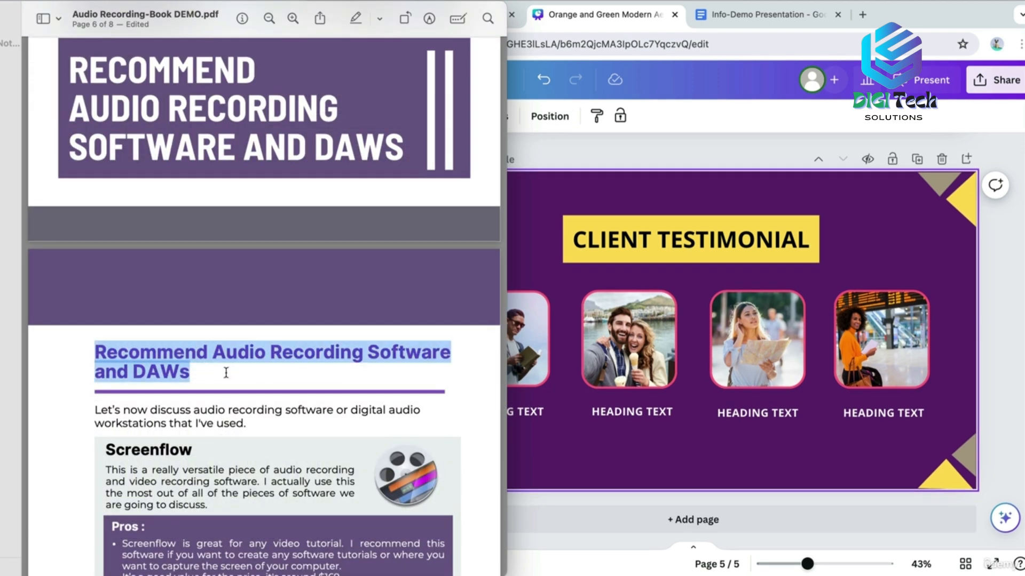
left_click(610, 266)
left_click(641, 256)
double_click(634, 242)
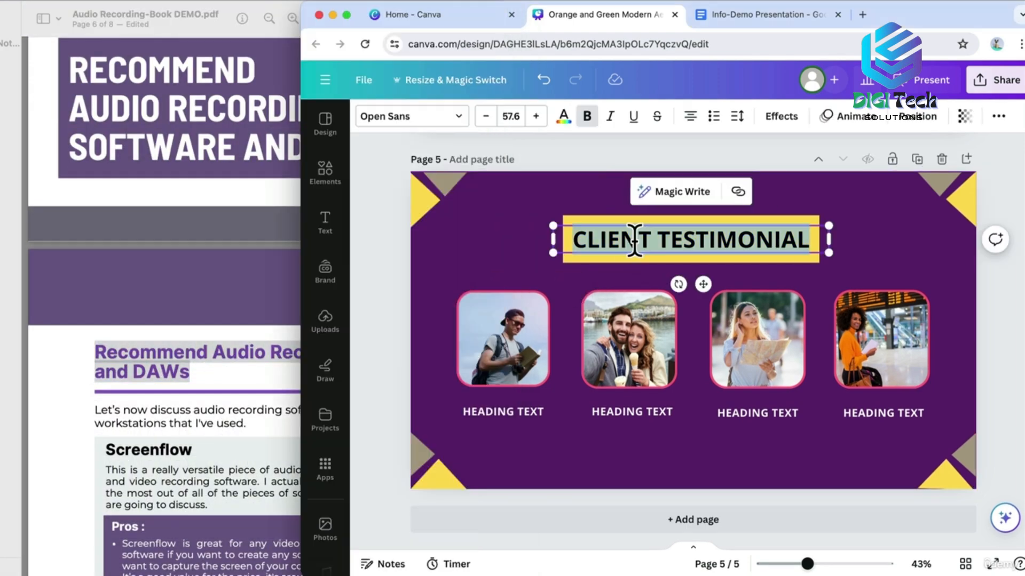
key("super+v")
Widen the page 5 title box to fit the heading on two lines and center it above the photos.
left_click_drag(828, 279, 955, 266)
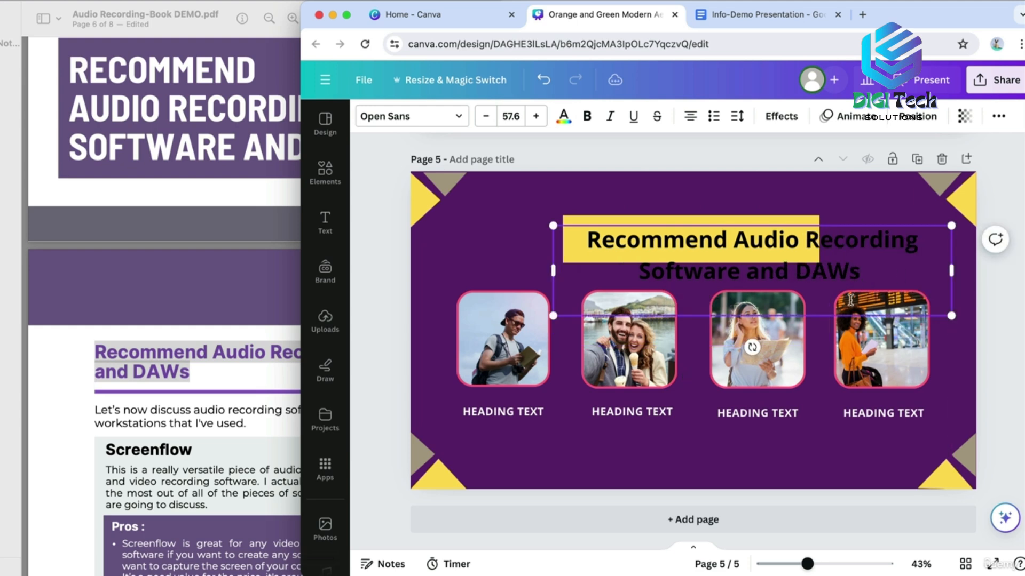
left_click(958, 309)
left_click_drag(836, 267, 776, 233)
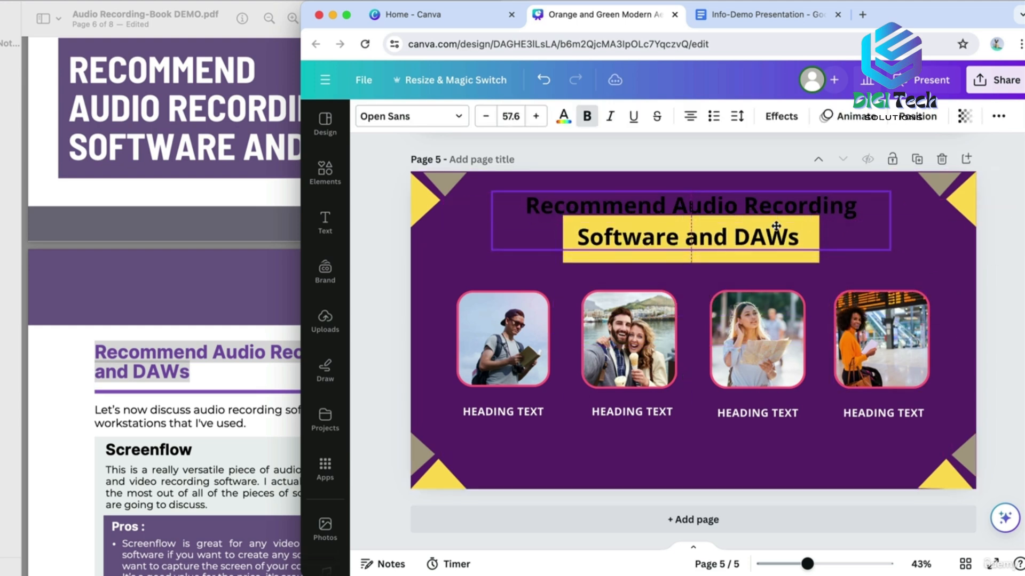
Enlarge the yellow rectangle behind the page 5 title in height and width, and align the title within it.
left_click(747, 257)
left_click_drag(690, 215, 691, 191)
left_click_drag(562, 227, 497, 226)
left_click_drag(819, 227, 883, 219)
left_click_drag(683, 224, 676, 224)
left_click(676, 216)
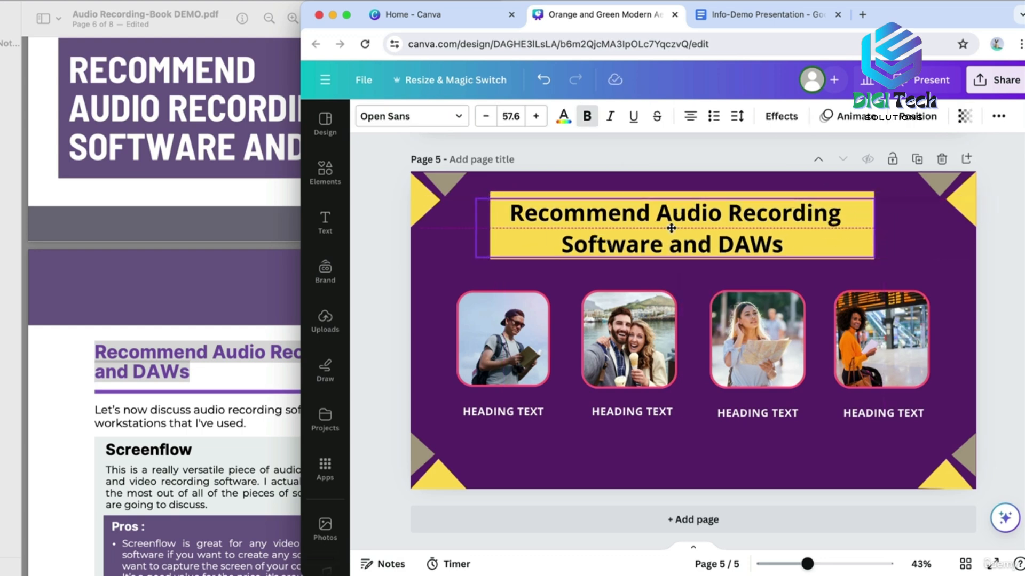
Tighten the line spacing of the page 5 title and centre the text on its yellow banner.
left_click_drag(881, 228, 873, 229)
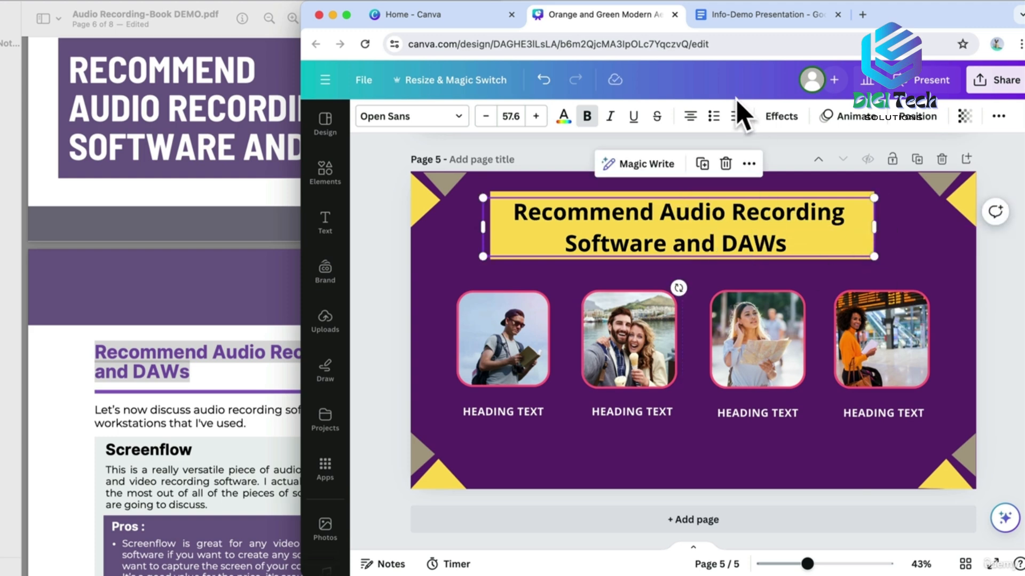
left_click(735, 115)
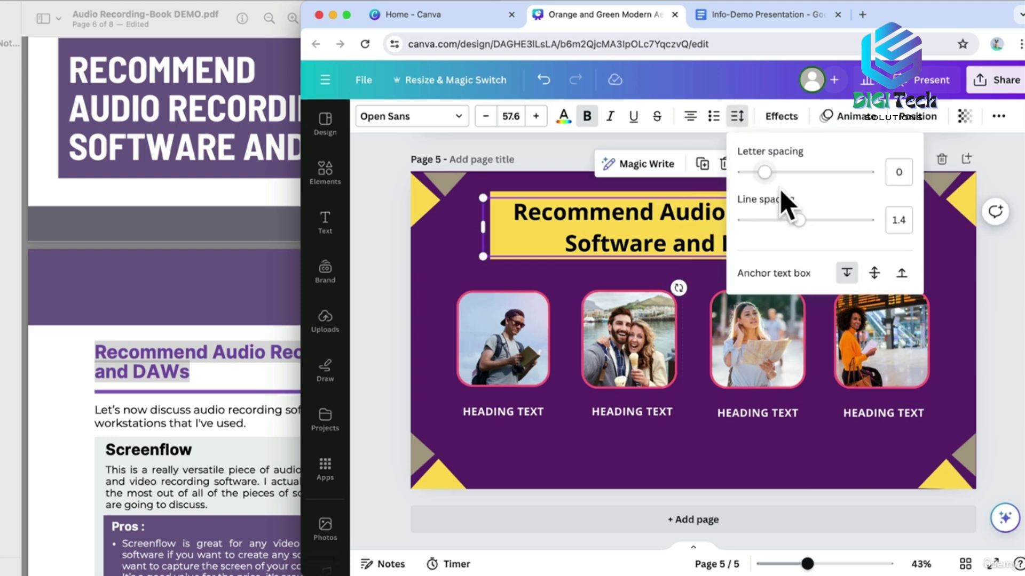
left_click_drag(794, 219, 784, 219)
left_click(692, 253)
left_click_drag(691, 255, 688, 229)
left_click(689, 231)
key("Down")
Move the title and its yellow banner together slightly lower on the slide.
left_click_drag(564, 160, 667, 221)
left_click_drag(672, 225, 671, 235)
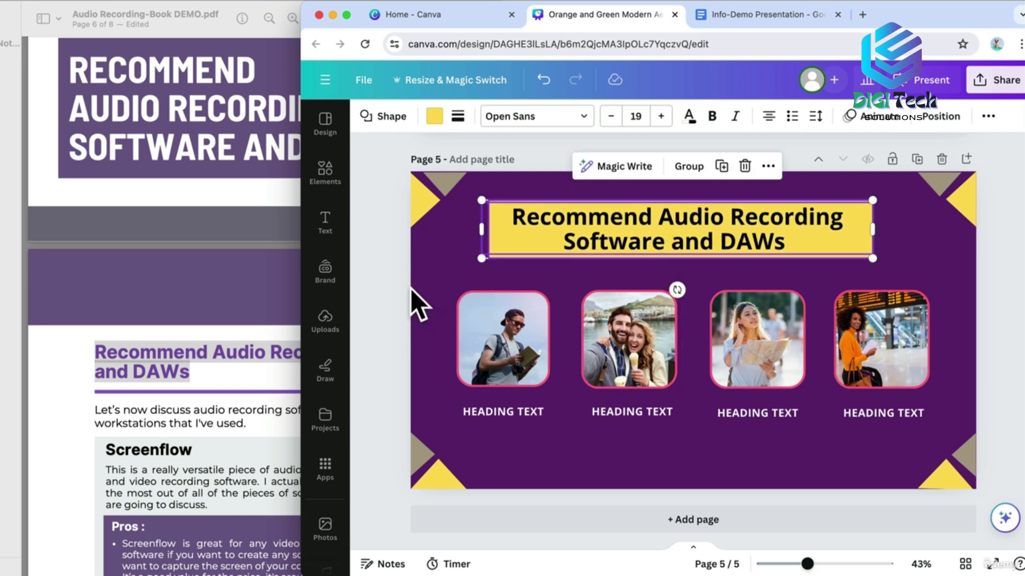
left_click(394, 310)
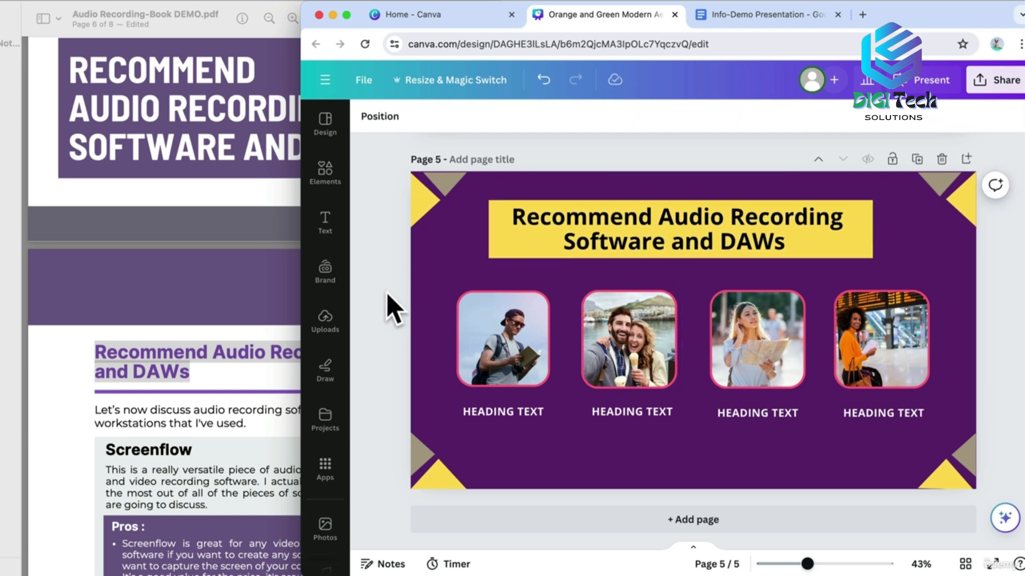
Replace the first placeholder heading with "Screenflow", copied from the audio recording PDF.
left_click(486, 333)
left_click(148, 315)
scroll(405, 368, "down", 5)
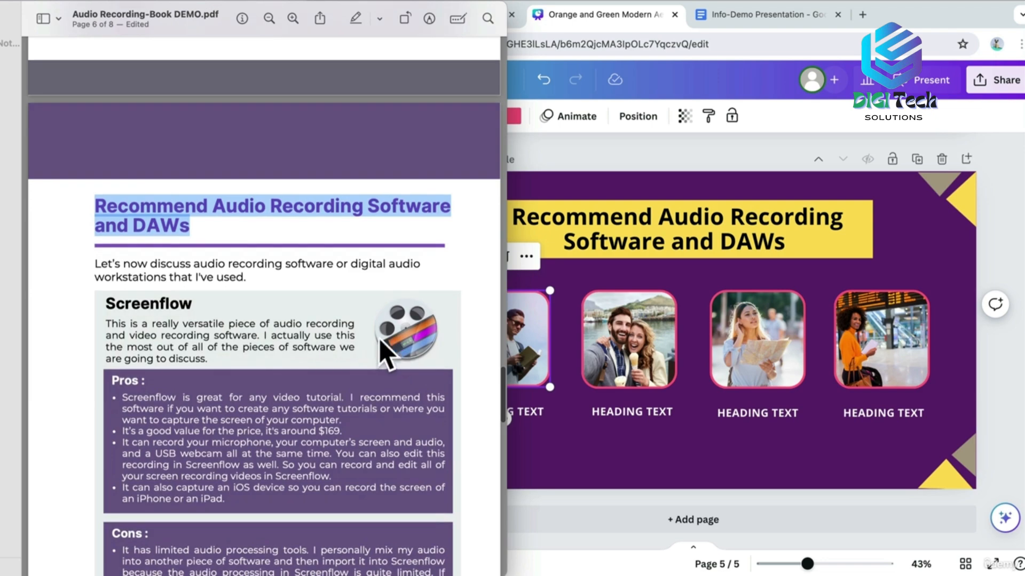
double_click(147, 303)
scroll(148, 304, "down", 1)
key("super+c")
double_click(517, 411)
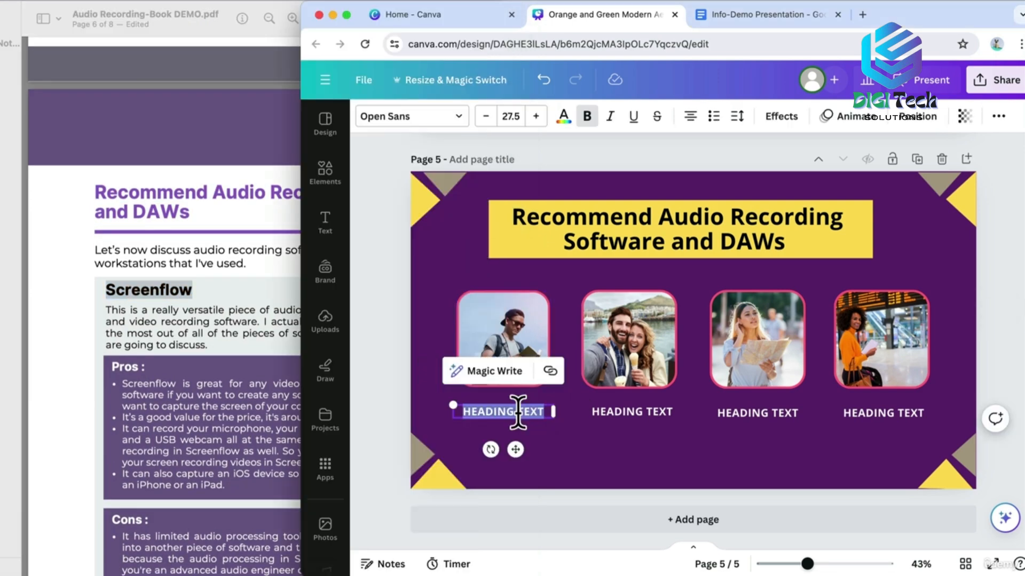
key("super+v")
Replace the second placeholder heading with "Camtasia", copied from the PDF.
left_click(203, 370)
scroll(316, 388, "down", 10)
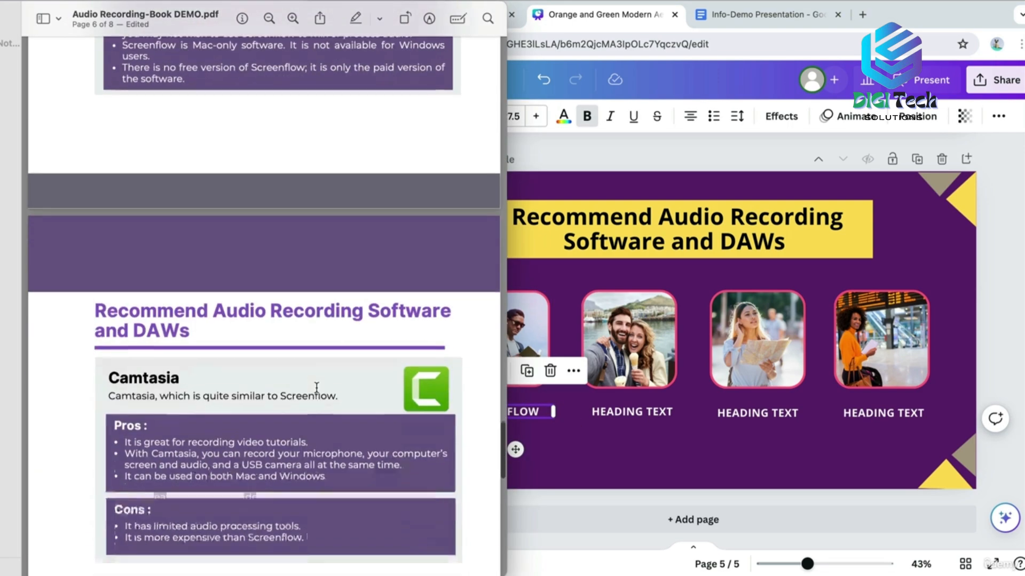
left_click_drag(109, 374, 207, 372)
key("super+c")
double_click(625, 412)
key("super+v")
left_click(702, 427)
Replace the third placeholder heading with "Adobe Audition", copied from the PDF.
scroll(272, 403, "down", 4)
left_click(272, 403)
scroll(286, 366, "down", 2)
left_click_drag(108, 338, 219, 338)
left_click(657, 369)
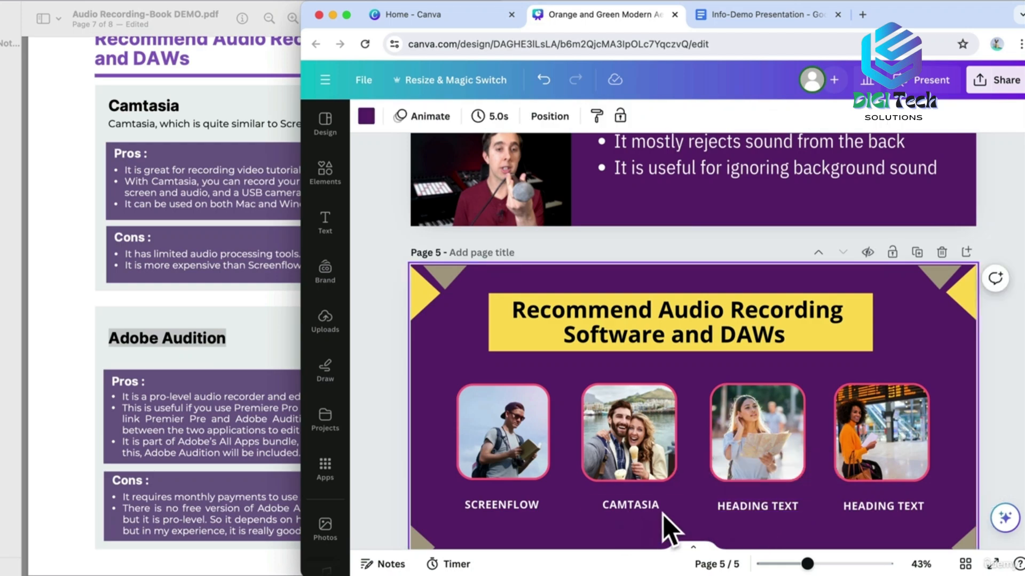
double_click(757, 505)
key("super+v")
left_click(671, 544)
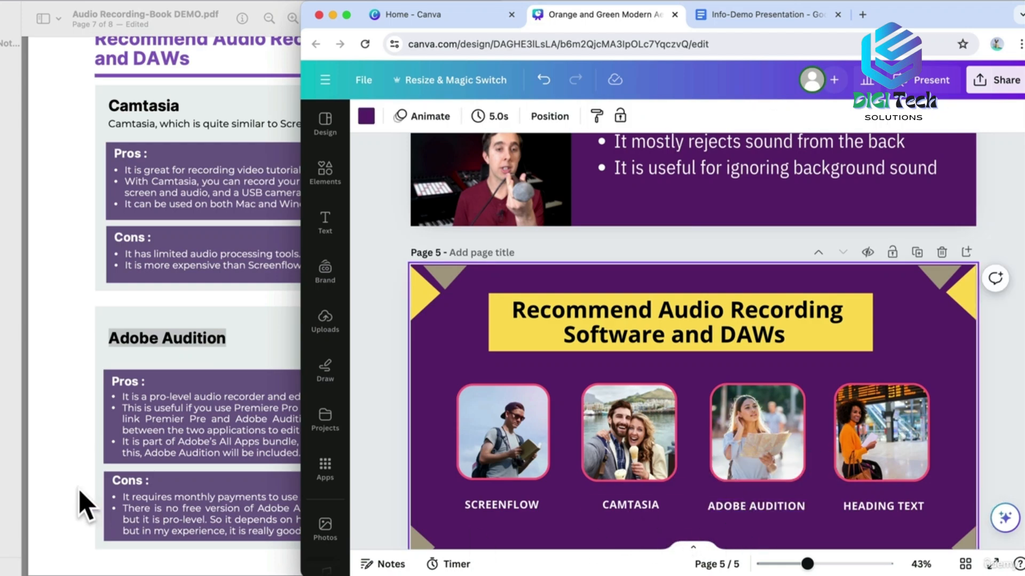
Replace the fourth placeholder heading with "Logic Pro X", copied from the PDF.
left_click(80, 498)
scroll(80, 499, "down", 10)
left_click_drag(106, 359, 185, 358)
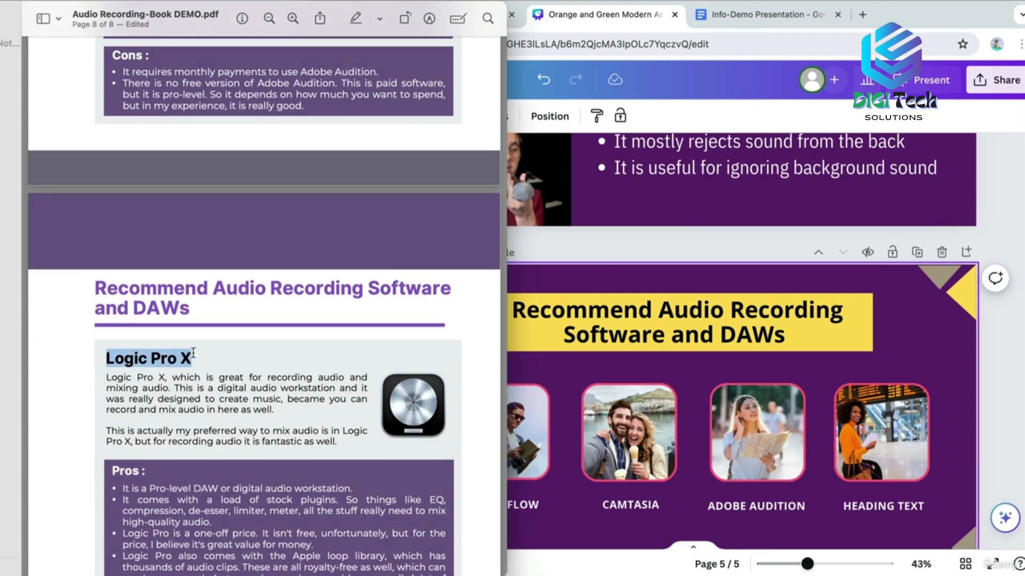
left_click(924, 505)
double_click(924, 504)
key("super+v")
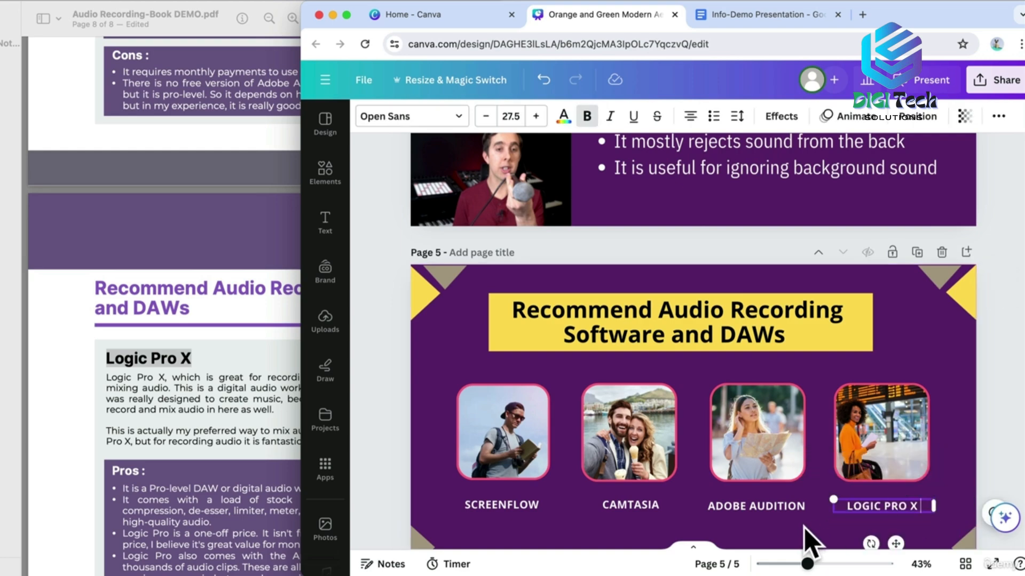
left_click(766, 523)
scroll(80, 331, "up", 10)
left_click(77, 331)
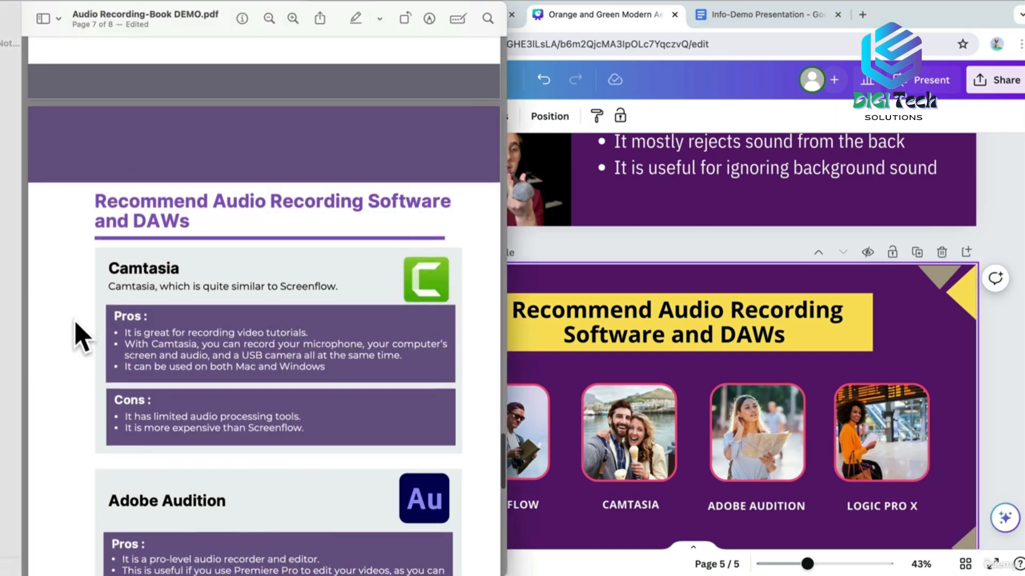
scroll(81, 336, "up", 5)
scroll(80, 336, "up", 2)
Upload the four logo images from the Logo Program folder inside Downloads > Info-Demo Presentation.
left_click(566, 367)
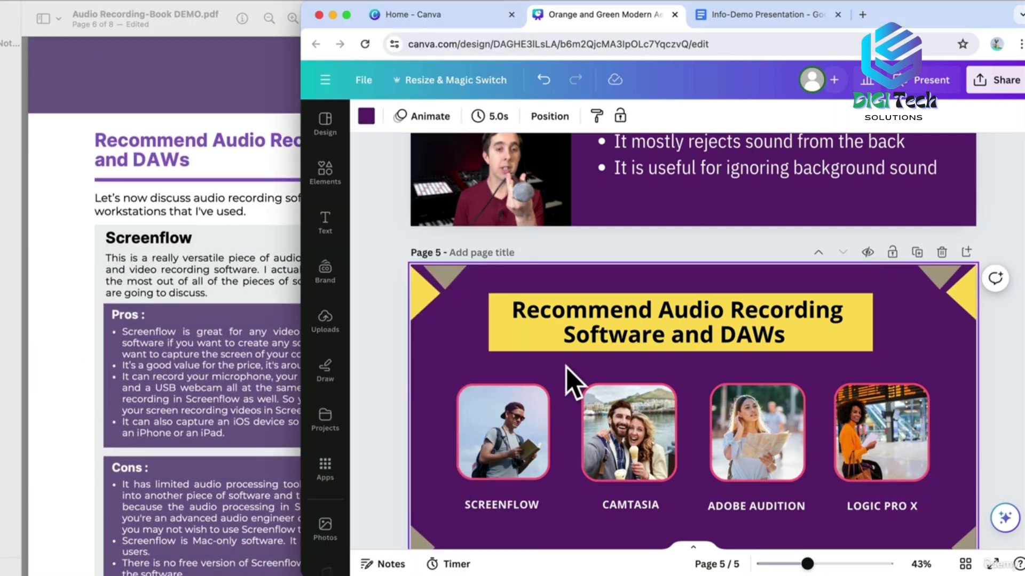
left_click(325, 323)
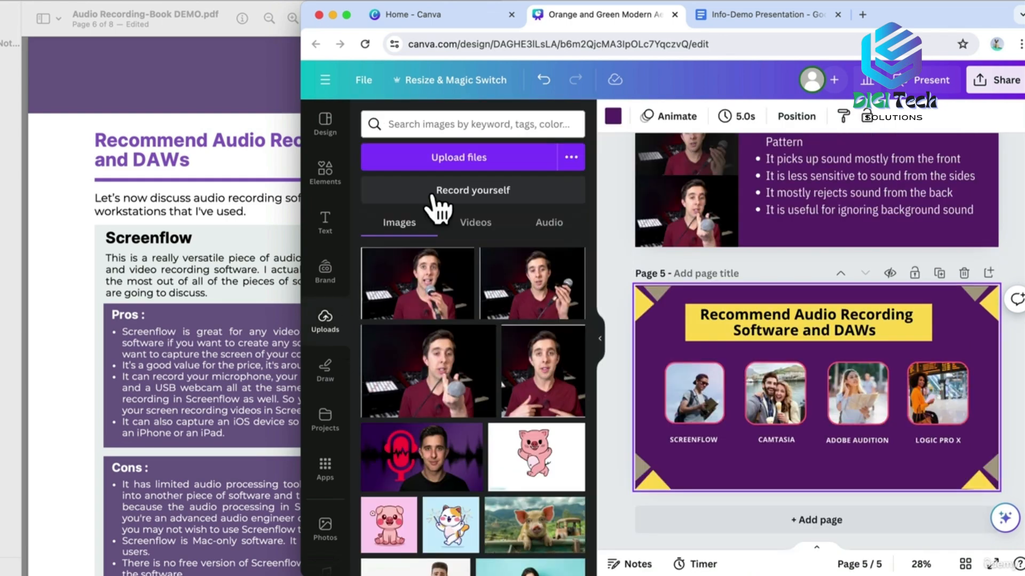
left_click(472, 160)
left_click(460, 243)
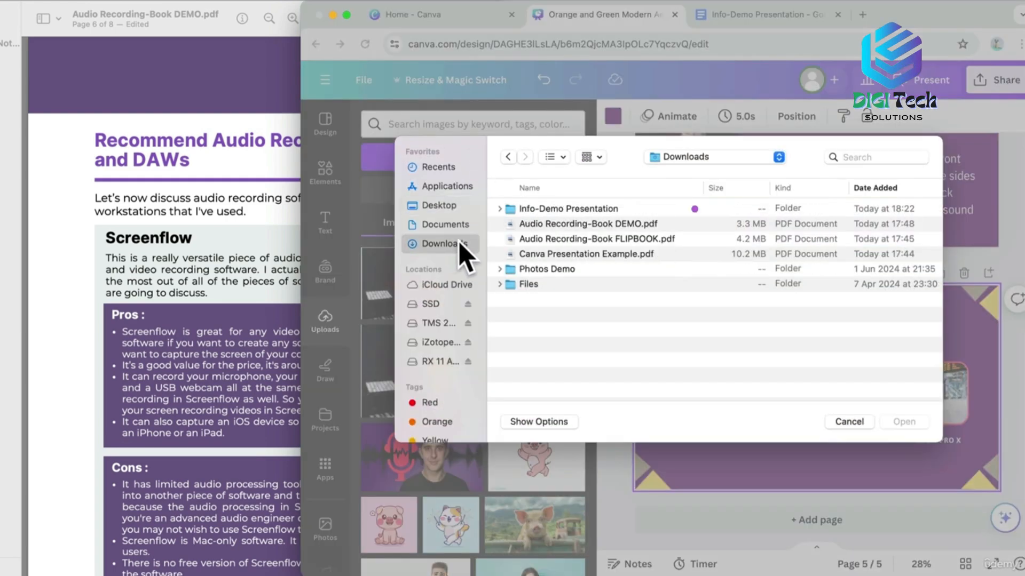
double_click(539, 209)
left_click(614, 224)
double_click(615, 225)
double_click(585, 210)
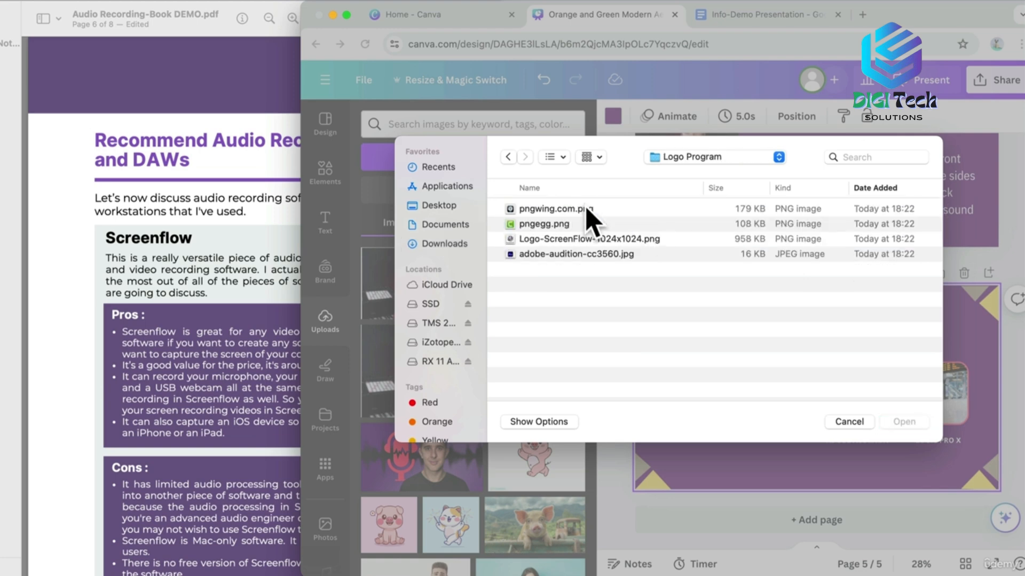
left_click_drag(587, 262, 566, 206)
left_click(904, 422)
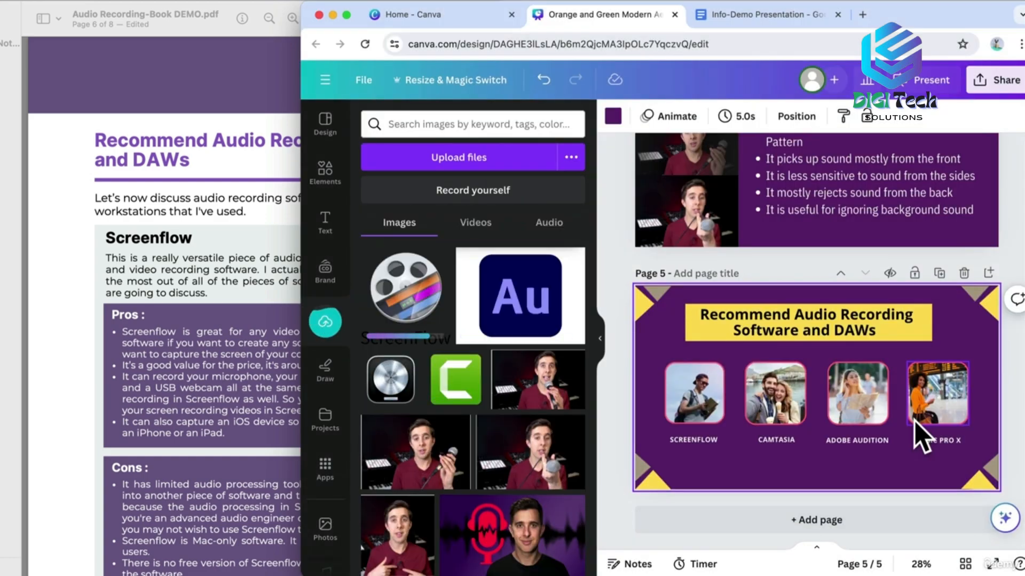
Fill the Screenflow photo frame with the ScreenFlow logo and crop it so only the round icon shows.
left_click_drag(406, 288, 705, 409)
double_click(700, 399)
left_click_drag(661, 434, 655, 444)
left_click_drag(704, 407, 719, 405)
left_click(621, 432)
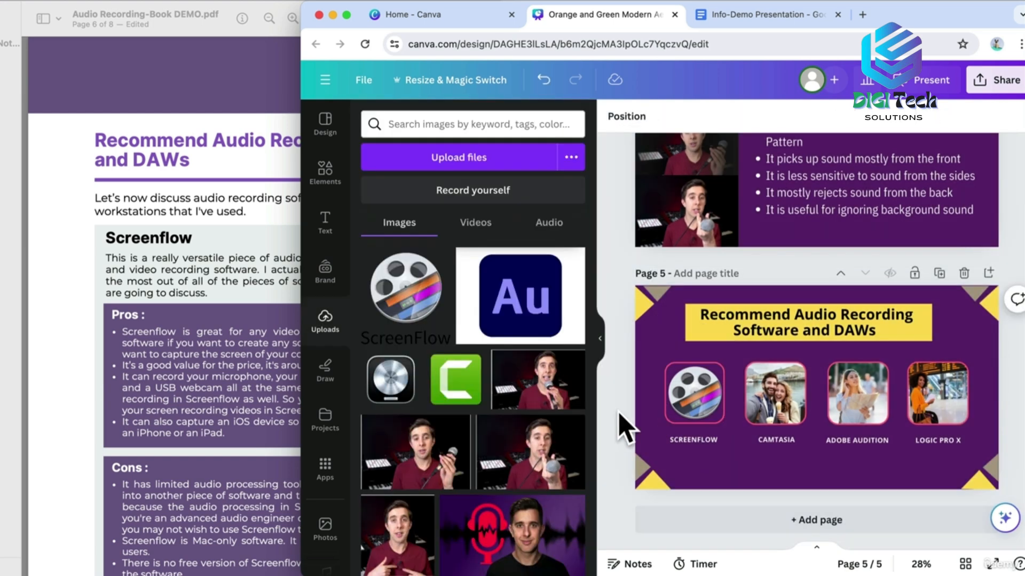
Fill the Camtasia and Adobe Audition frames with their logos and remove the Audition logo's background.
left_click(469, 392)
left_click_drag(815, 412, 785, 408)
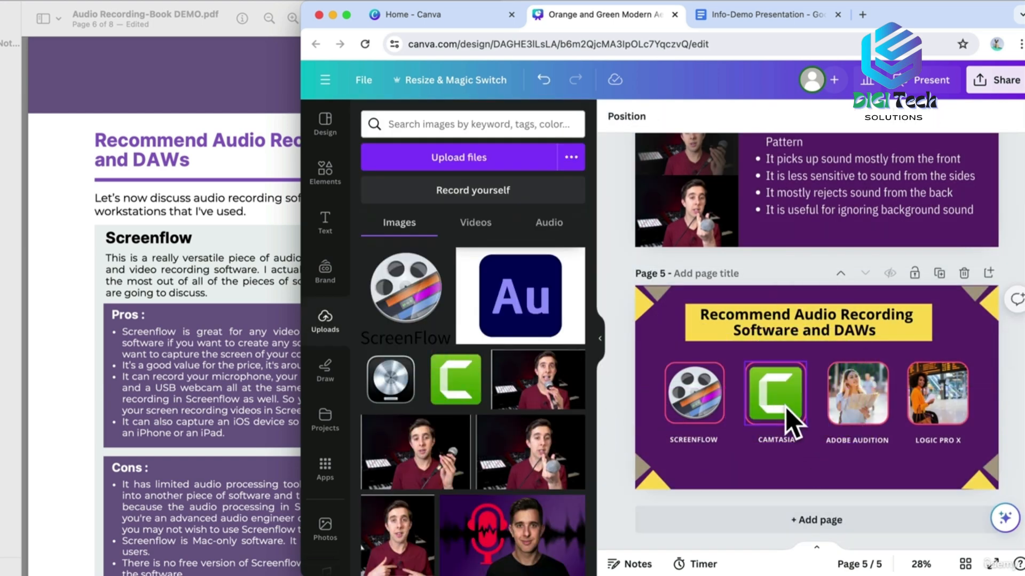
left_click_drag(520, 299, 849, 392)
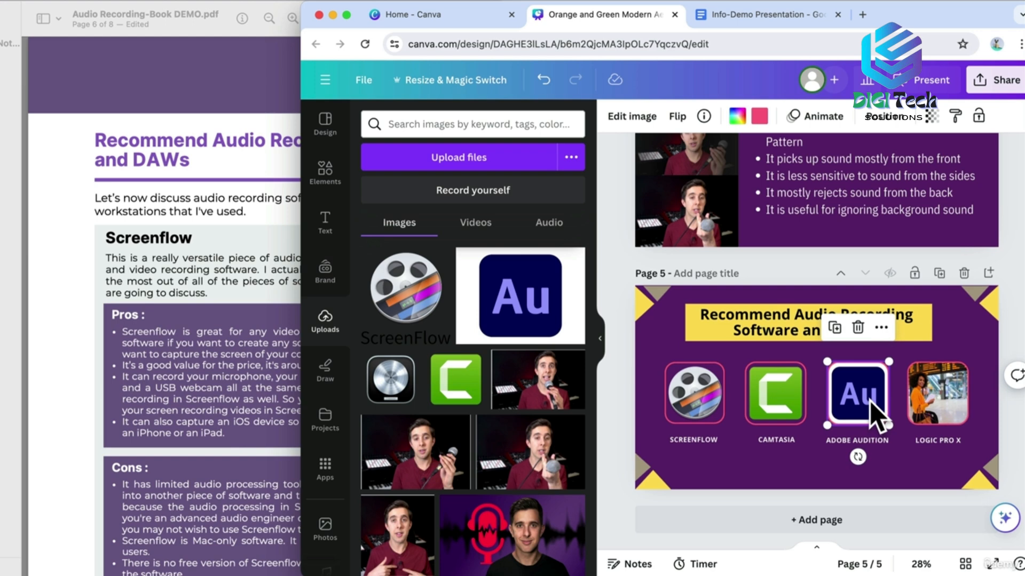
left_click(629, 118)
left_click(398, 221)
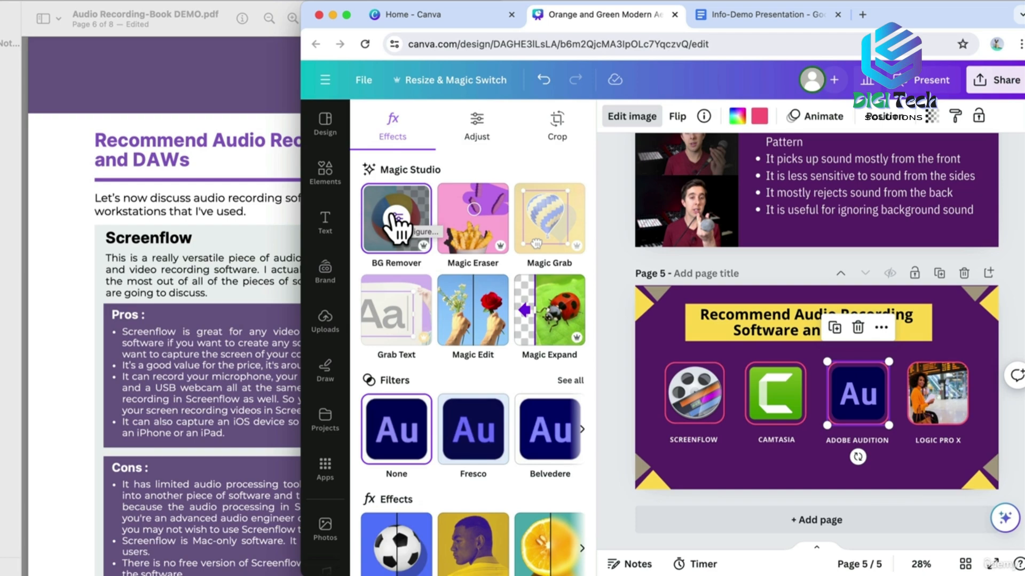
Fill the Logic Pro X frame with its uploaded logo and collapse the uploads list.
left_click(325, 176)
left_click(335, 333)
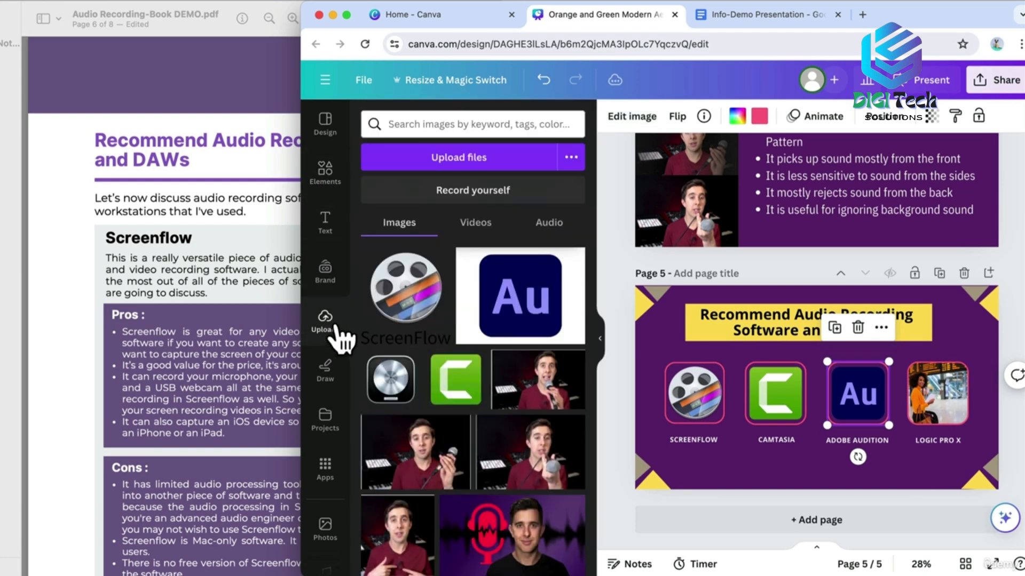
left_click_drag(397, 392, 937, 393)
left_click(904, 468)
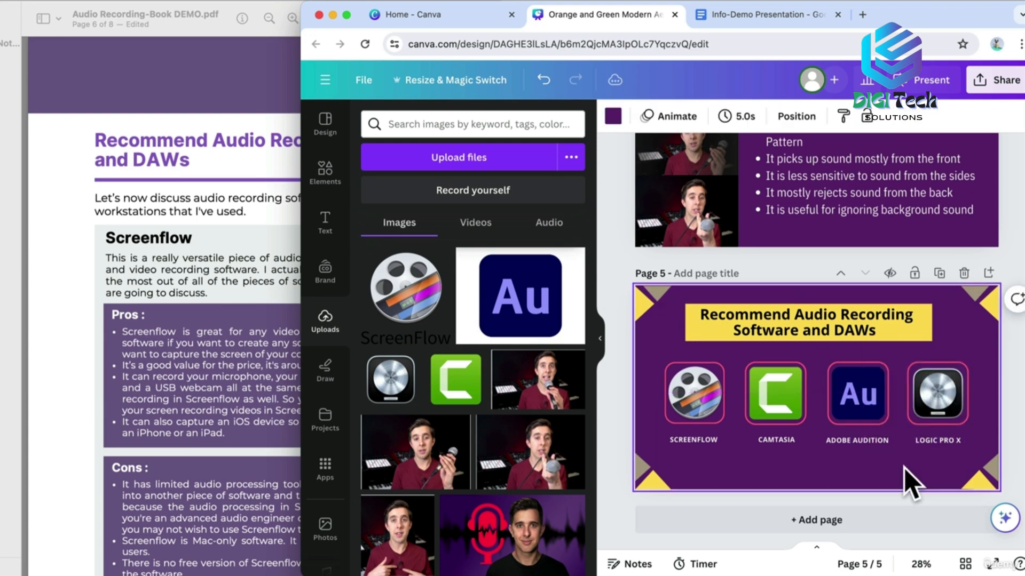
left_click(618, 464)
scroll(618, 464, "up", 1)
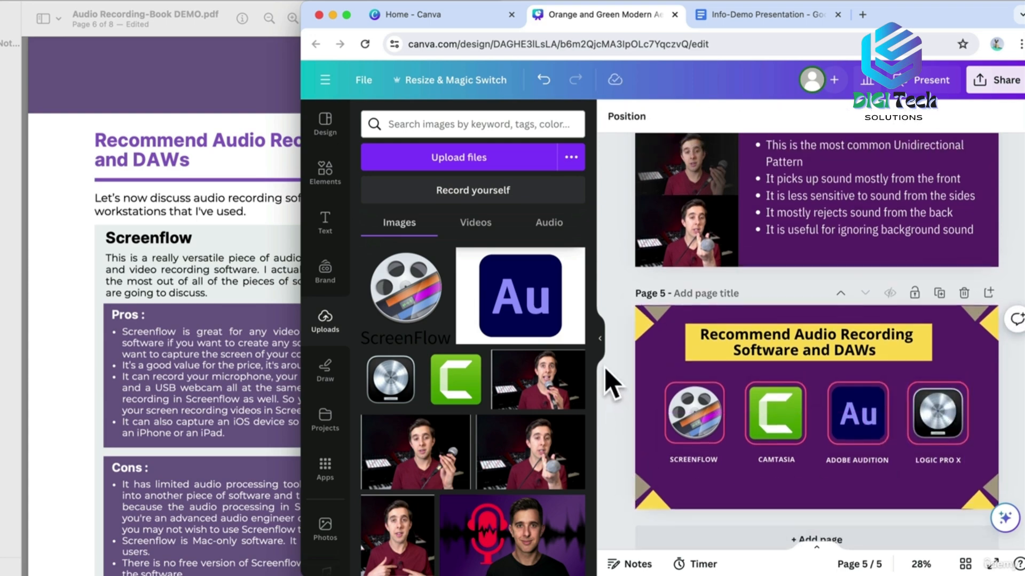
left_click(599, 344)
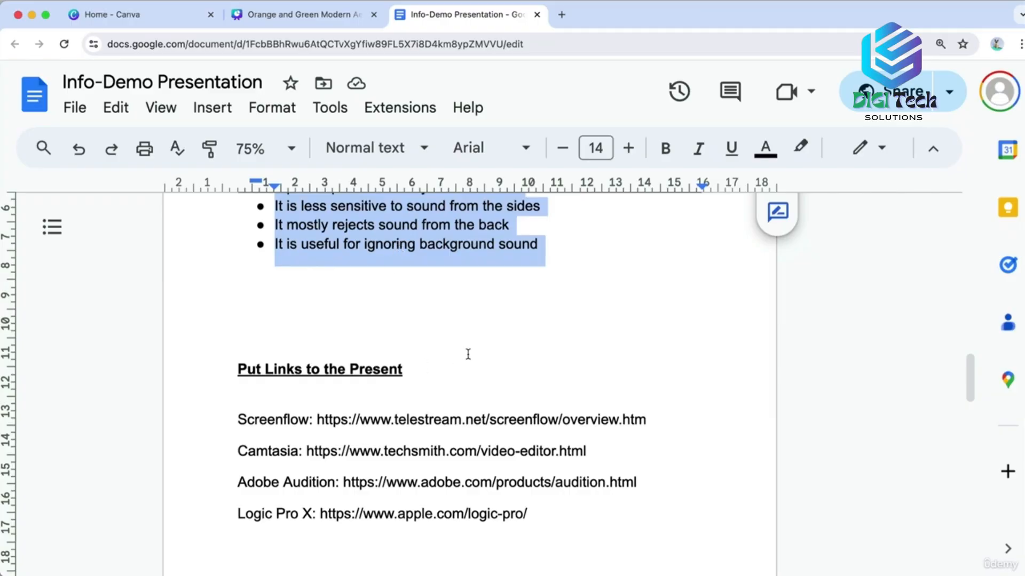
left_click(468, 354)
left_click_drag(317, 423, 645, 421)
key("super+c")
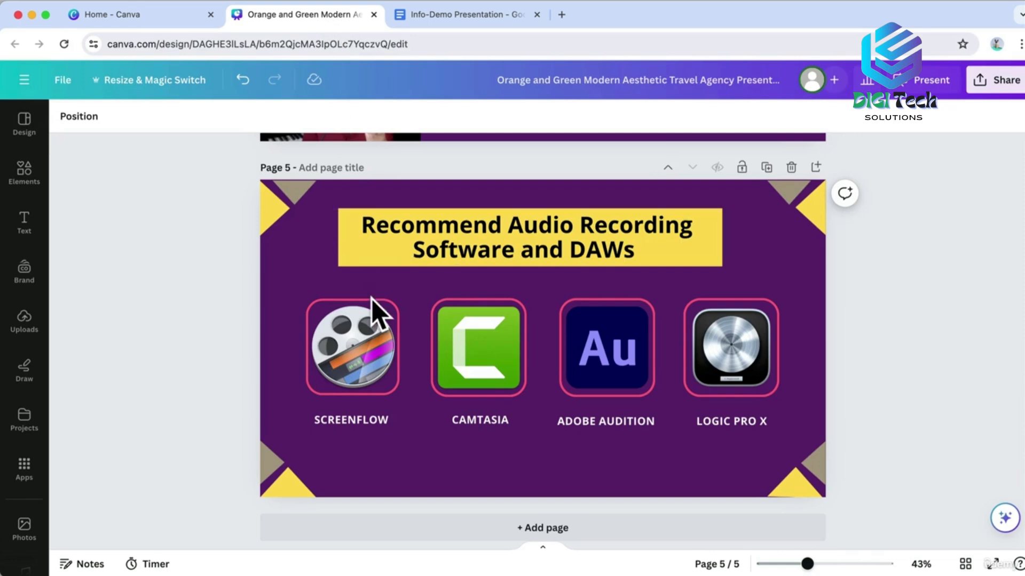
left_click(378, 365)
right_click(378, 365)
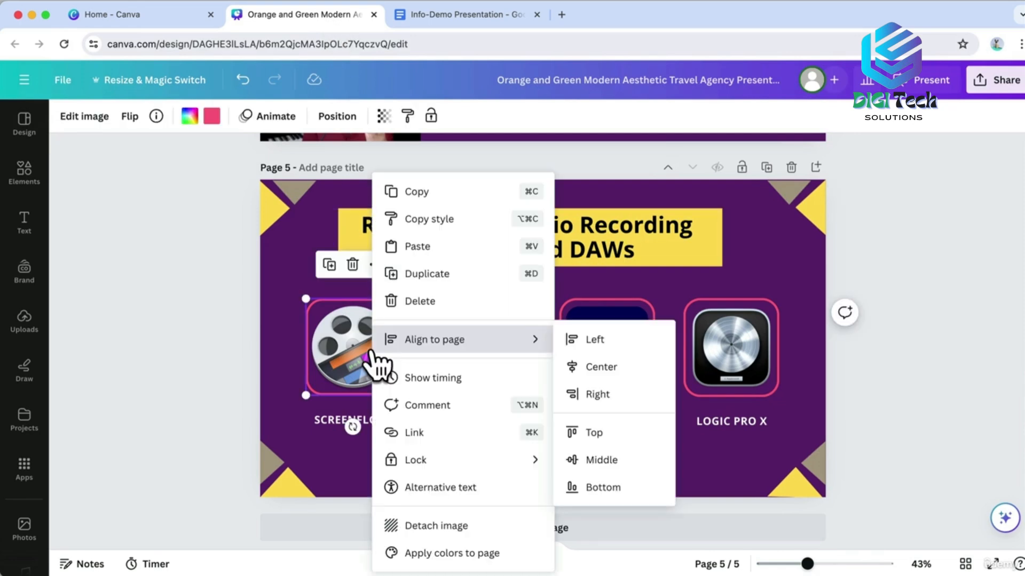
left_click(414, 433)
key("super+v")
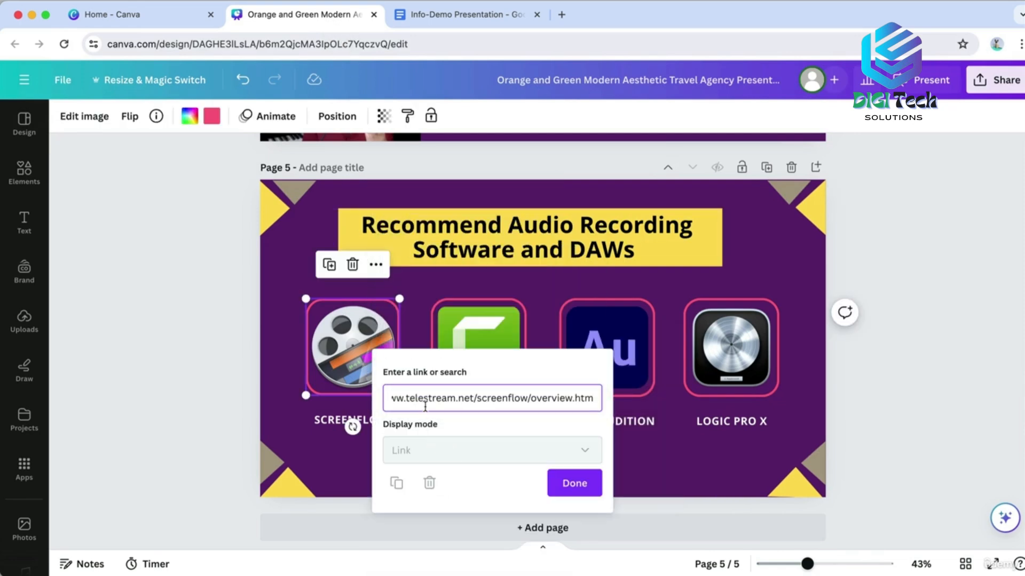
left_click(574, 483)
Open the ScreenFlow logo's link to test it and close the web page again.
scroll(575, 418, "down", 1)
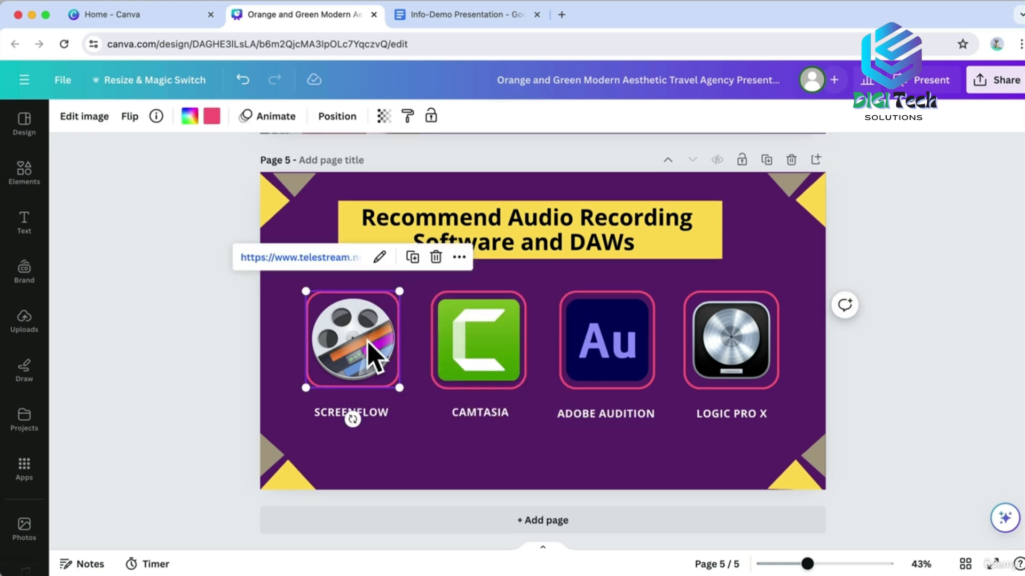
left_click(340, 258)
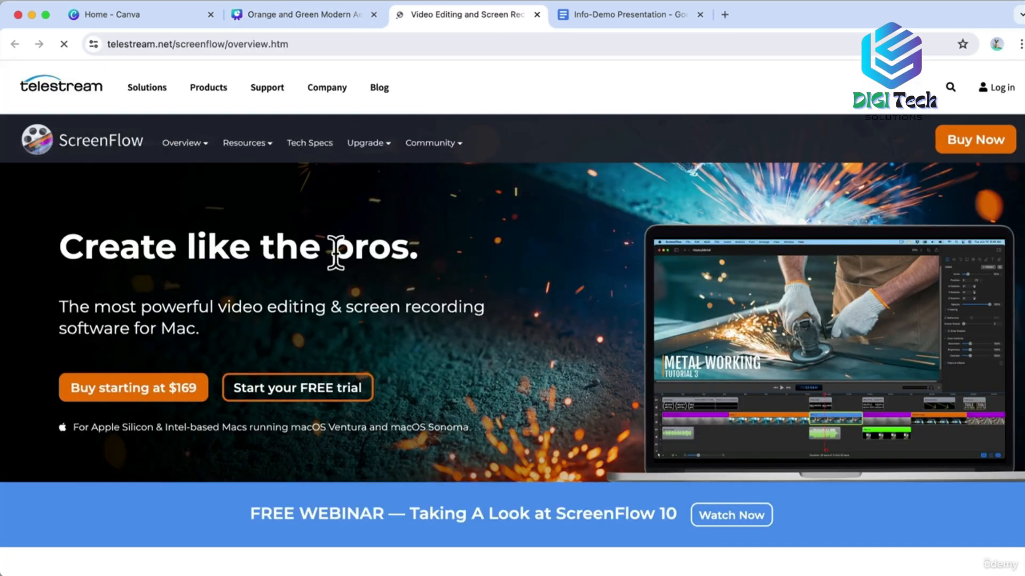
left_click(536, 15)
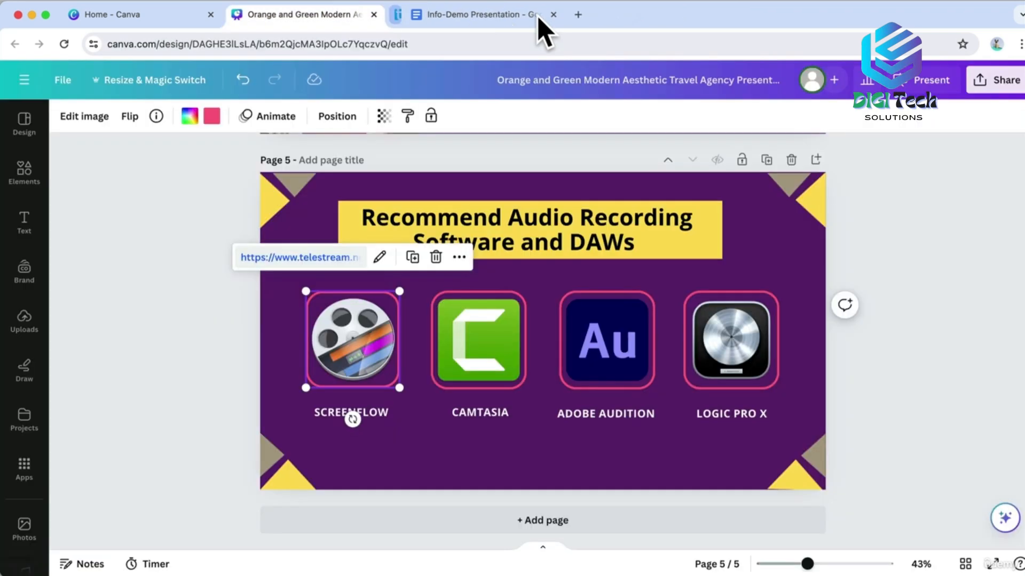
left_click(482, 16)
left_click_drag(308, 451, 587, 451)
key("super+c")
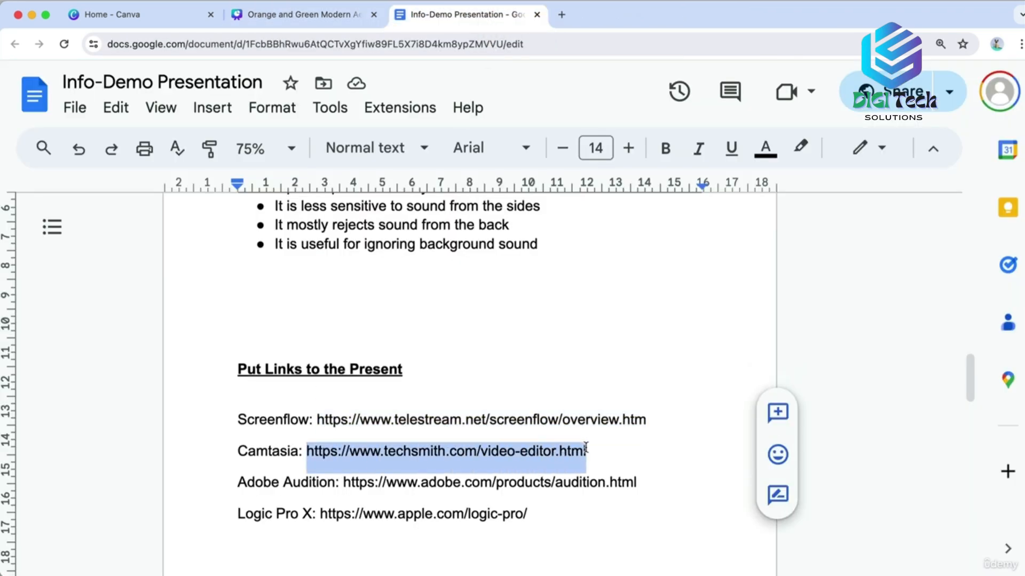
left_click(318, 14)
left_click(492, 355)
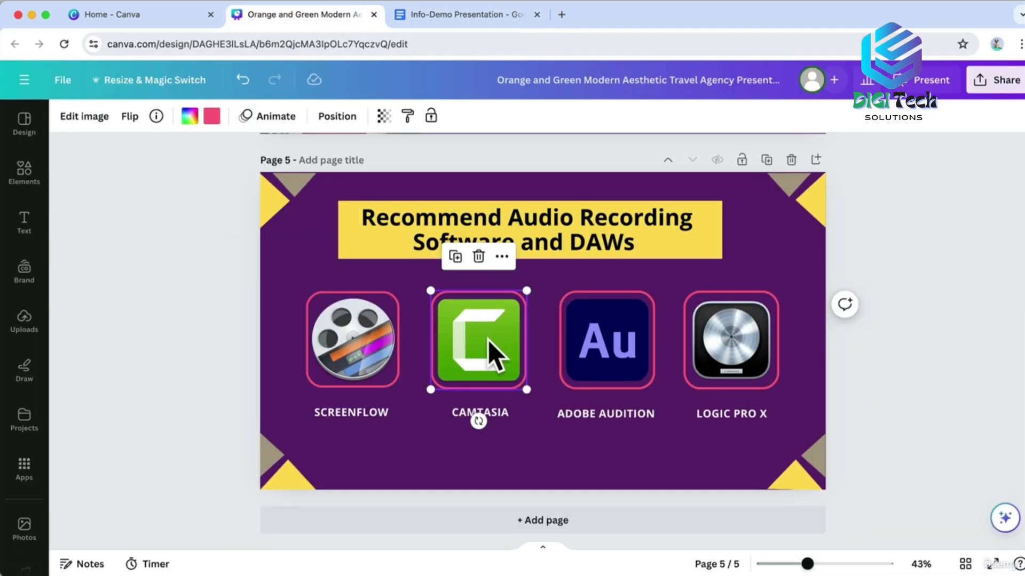
right_click(493, 352)
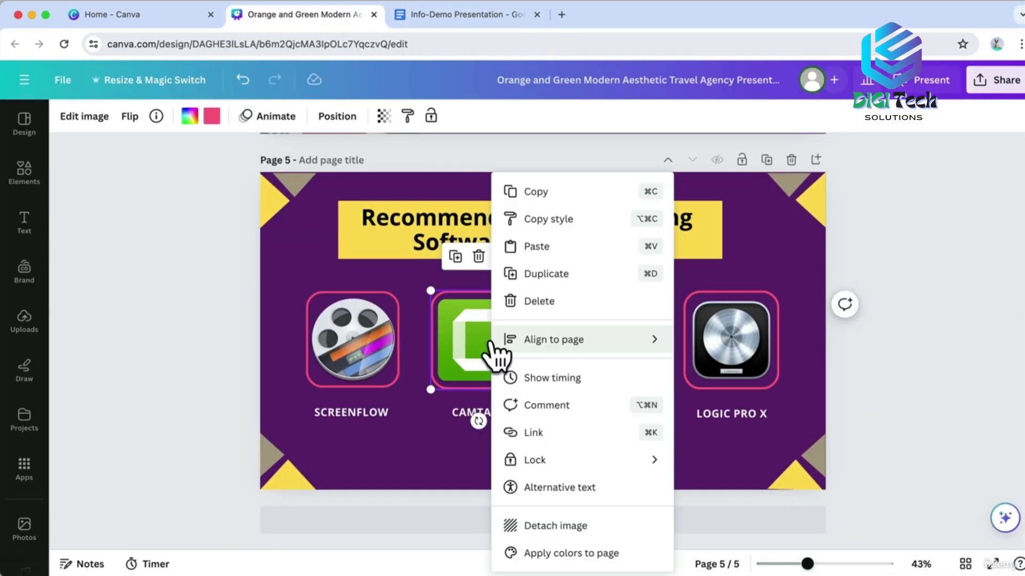
left_click(517, 432)
key("super+v")
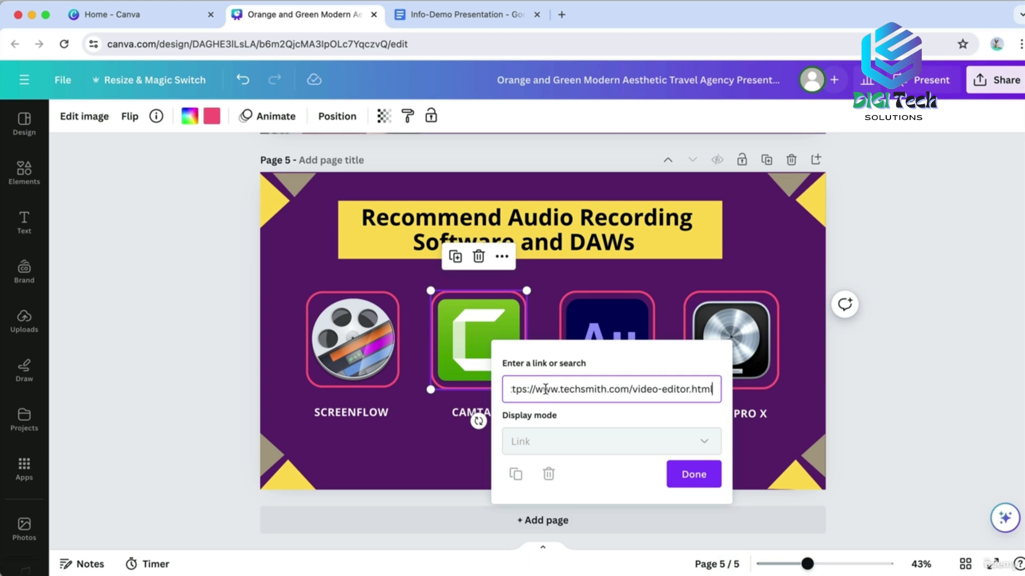
left_click(694, 478)
left_click(695, 409)
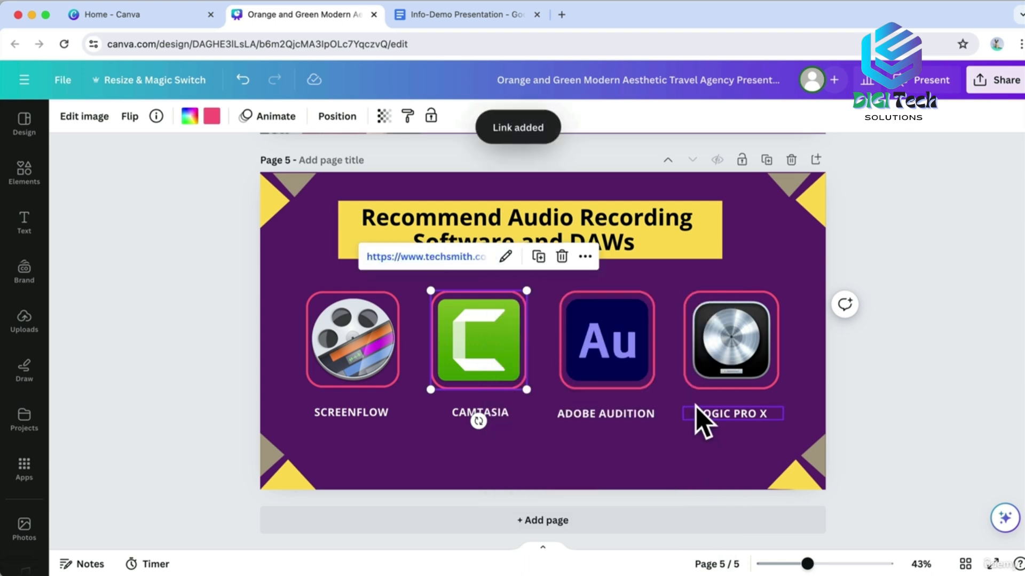
left_click(603, 347)
left_click(421, 14)
left_click_drag(343, 482, 634, 478)
key("super+c")
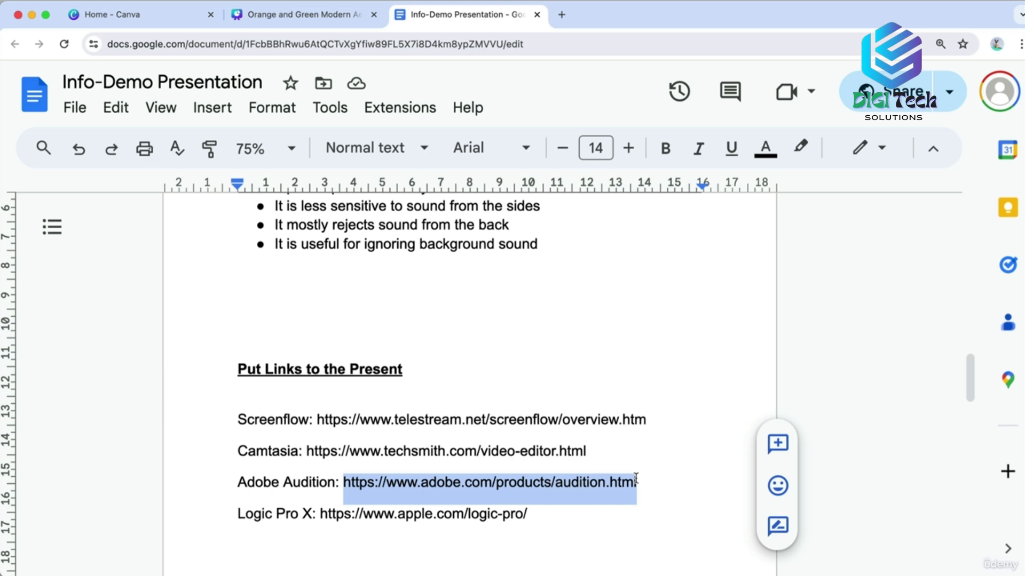
left_click(314, 15)
right_click(629, 352)
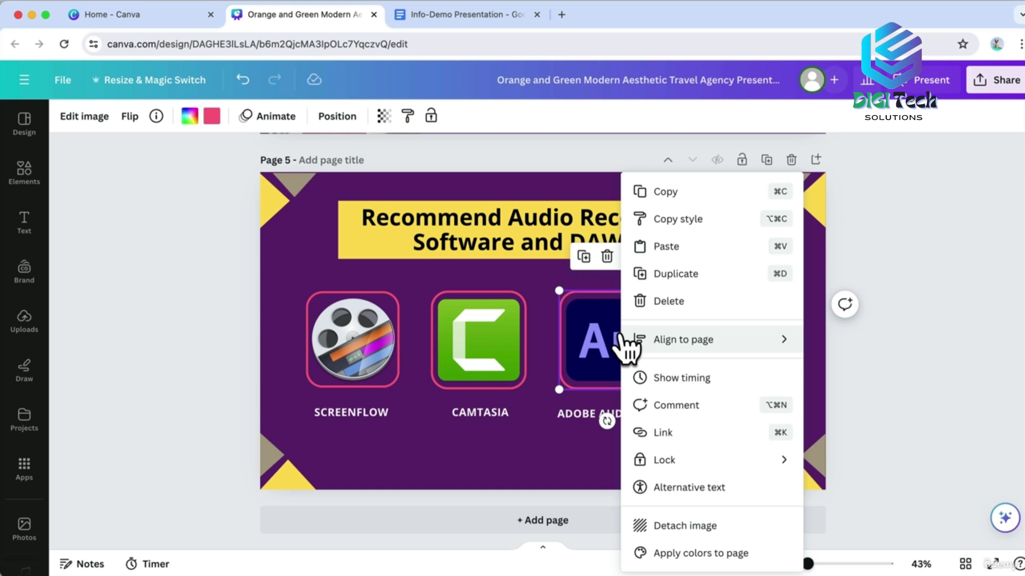
left_click(678, 434)
key("super+v")
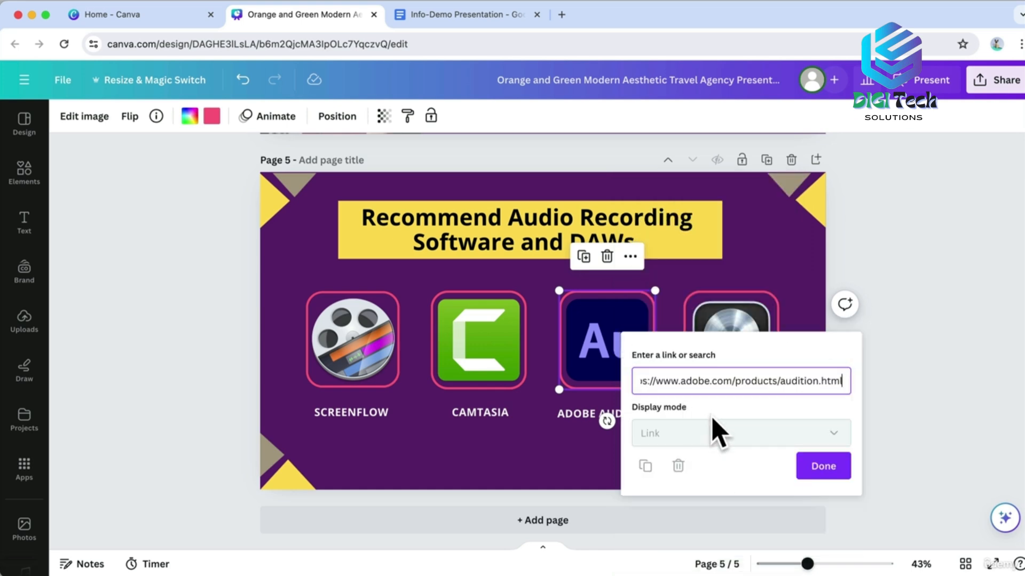
left_click(814, 473)
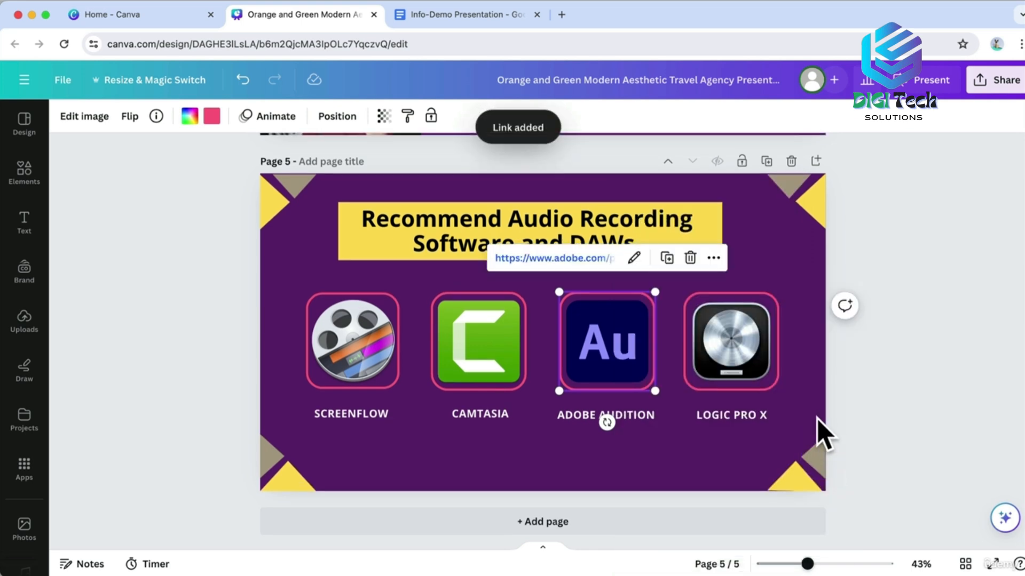
left_click(453, 15)
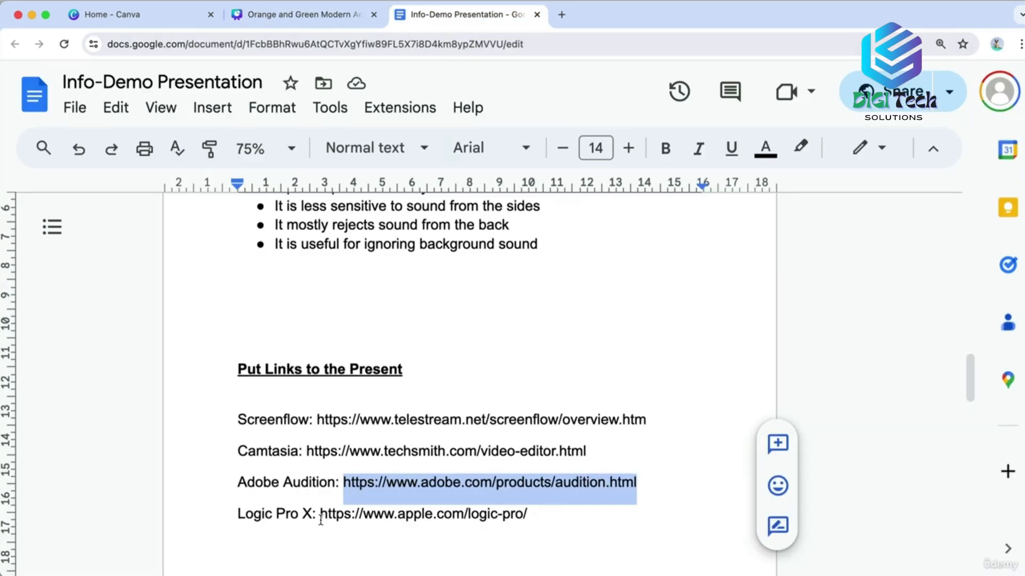
left_click_drag(320, 514, 526, 514)
key("super+c")
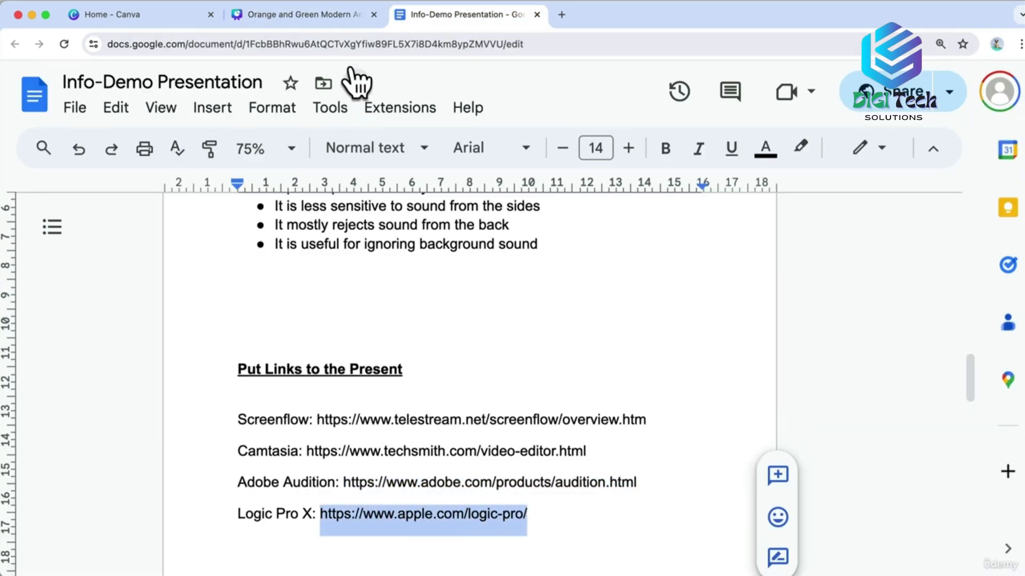
left_click(341, 17)
right_click(730, 359)
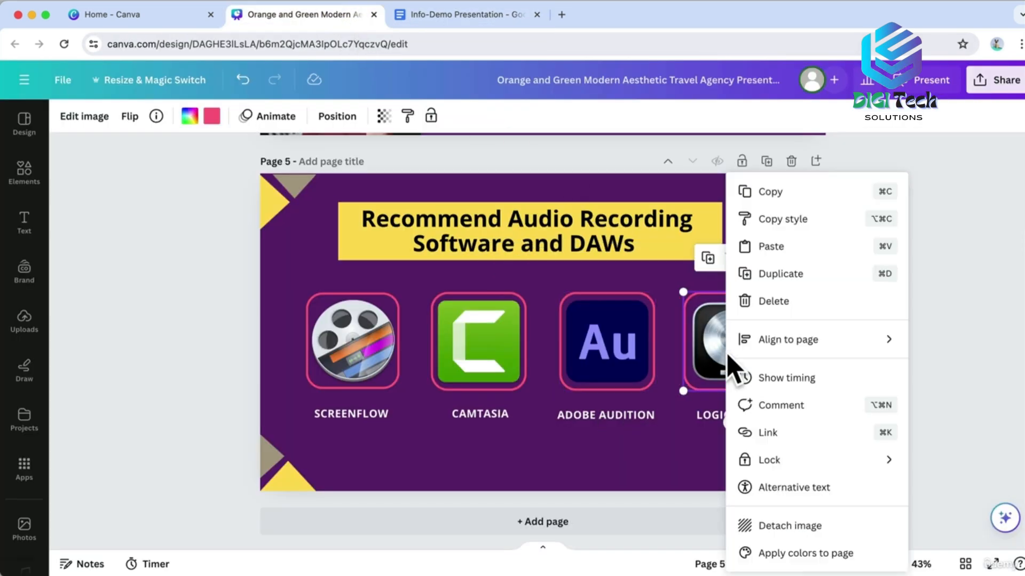
left_click(780, 435)
key("super+v")
left_click(935, 407)
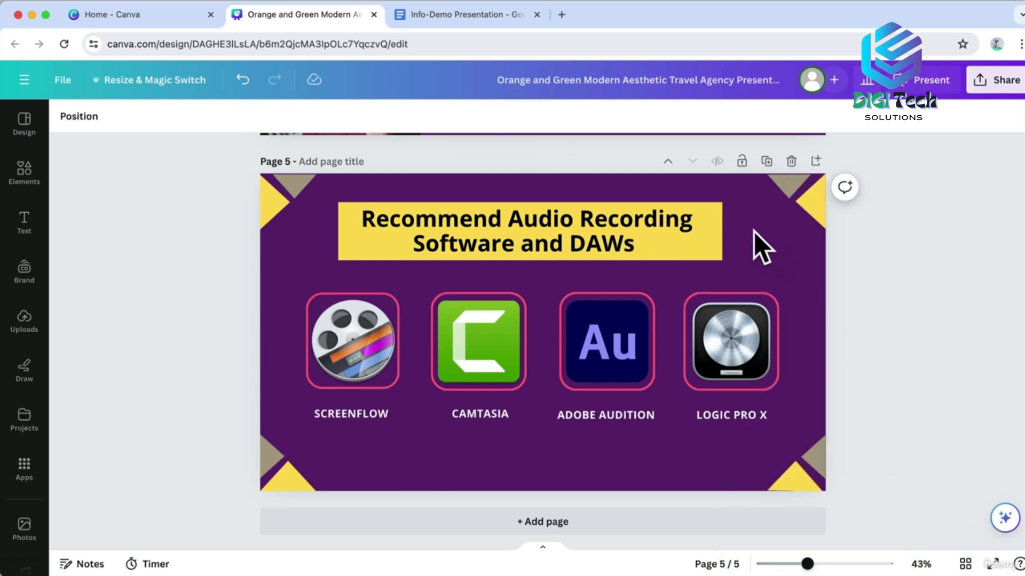
Shift the page 5 title and its yellow banner slightly right to centre them on the slide.
left_click(566, 251)
left_click_drag(566, 251, 571, 240)
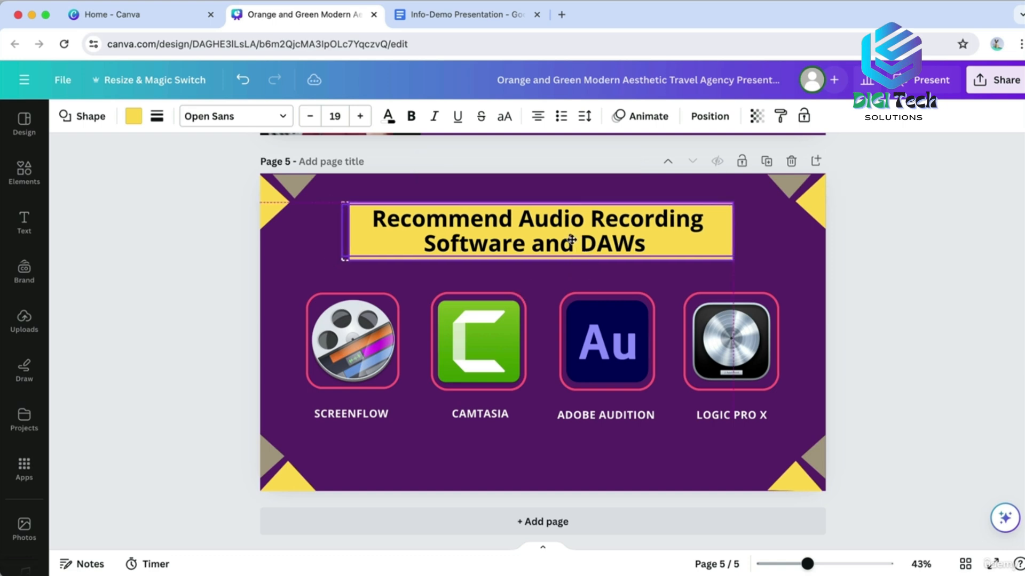
left_click(919, 354)
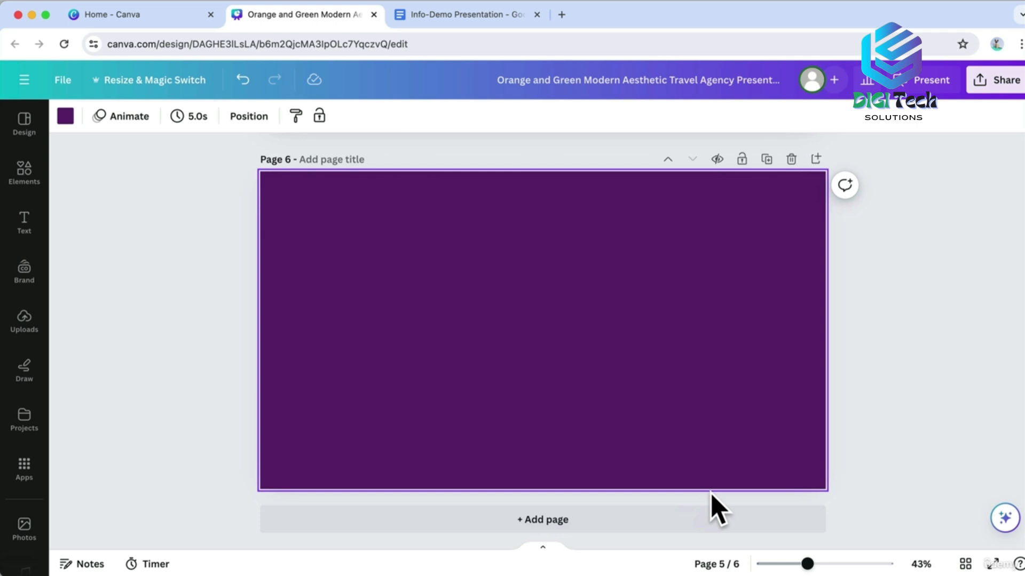
Add a square shape to the empty page 6 and fill it with the document's yellow.
left_click(25, 176)
left_click(75, 322)
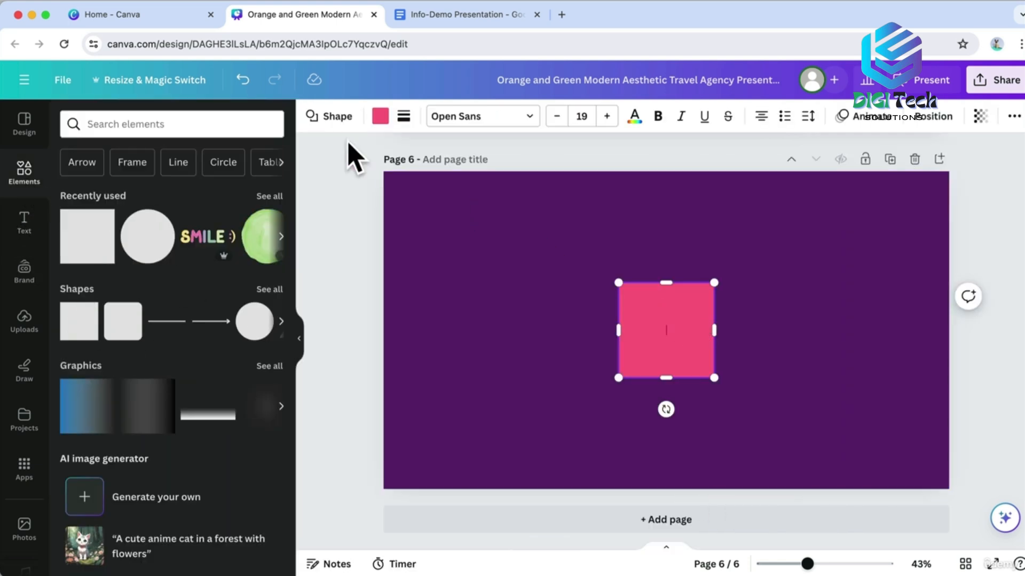
left_click(380, 116)
left_click(113, 238)
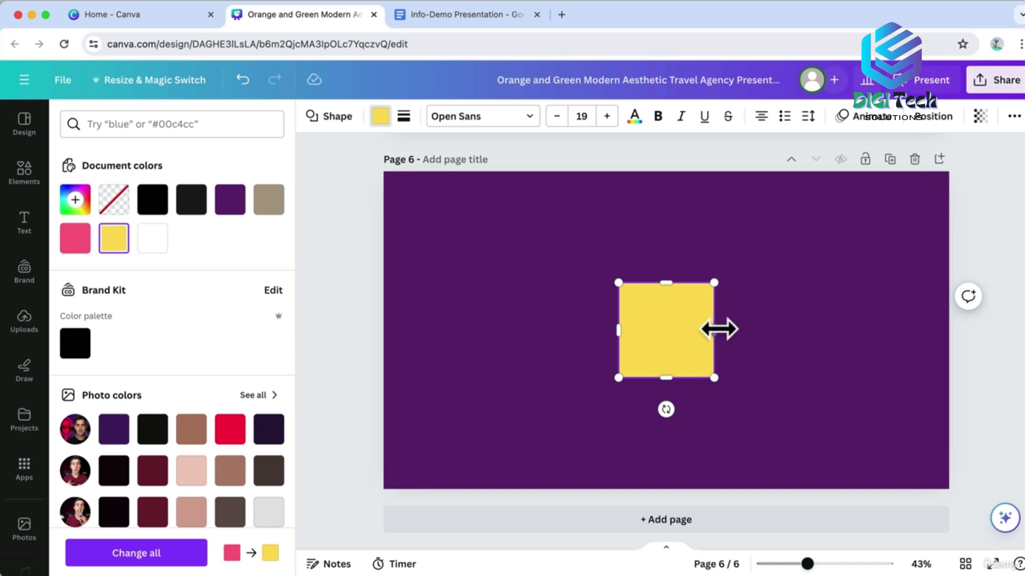
Tilt and enlarge the yellow square, placing it over page 6's upper-left corner as a slanted wedge.
left_click_drag(666, 410, 693, 413)
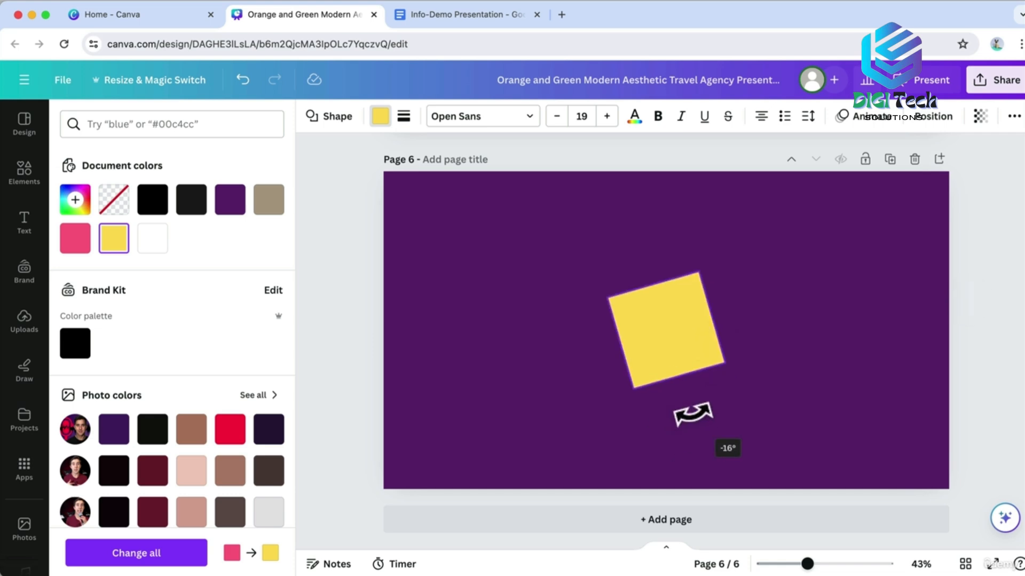
left_click_drag(700, 271, 906, 187)
left_click_drag(778, 263, 458, 176)
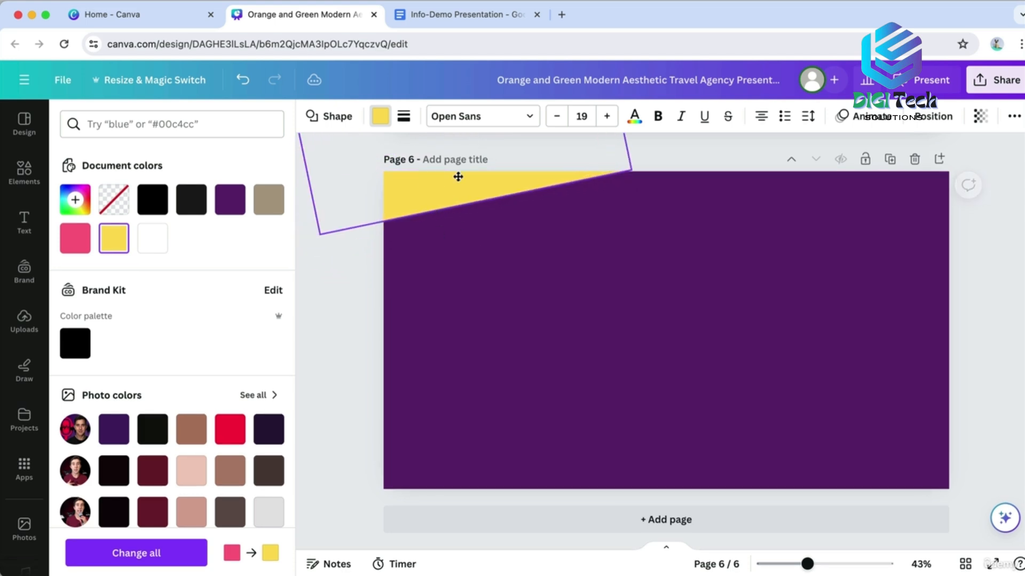
left_click_drag(481, 235, 476, 231)
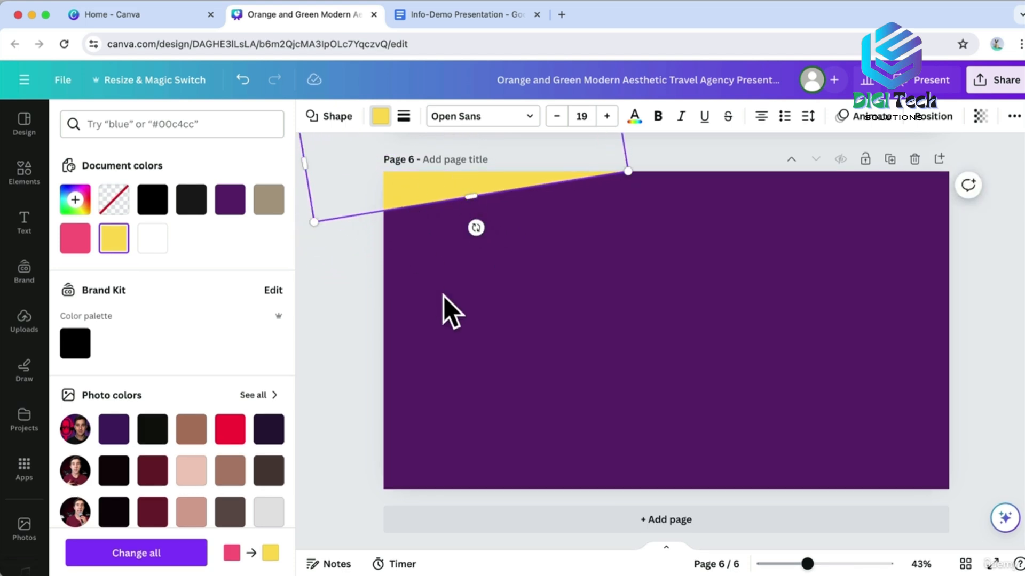
Duplicate the yellow shape into page 6's lower-right corner and fill the copy with white.
left_click(436, 239)
left_click_drag(693, 382, 797, 563)
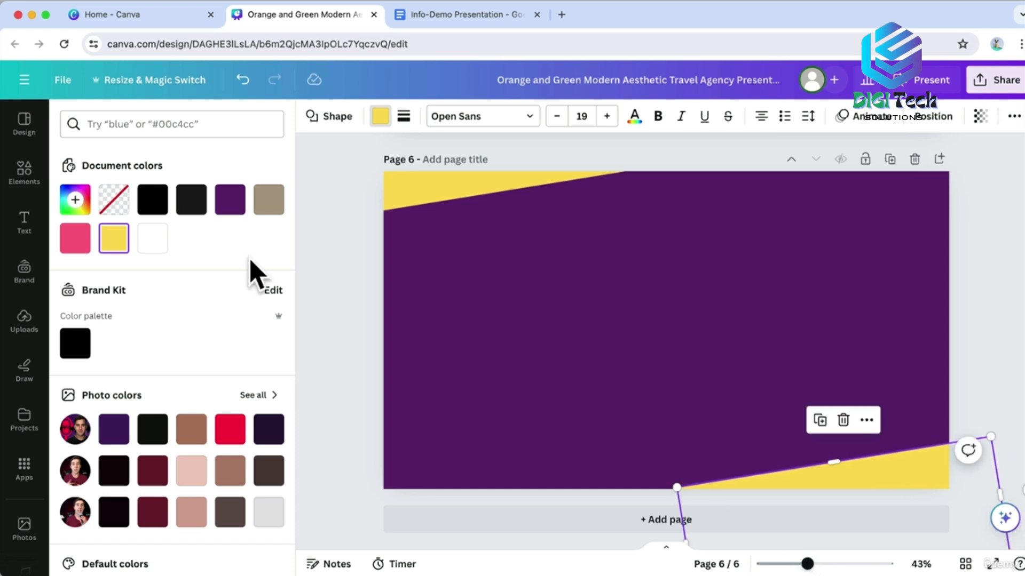
left_click(152, 248)
Nudge the yellow shape in page 6's upper-left corner slightly to the right and deselect it.
left_click(424, 205)
left_click_drag(423, 205, 440, 194)
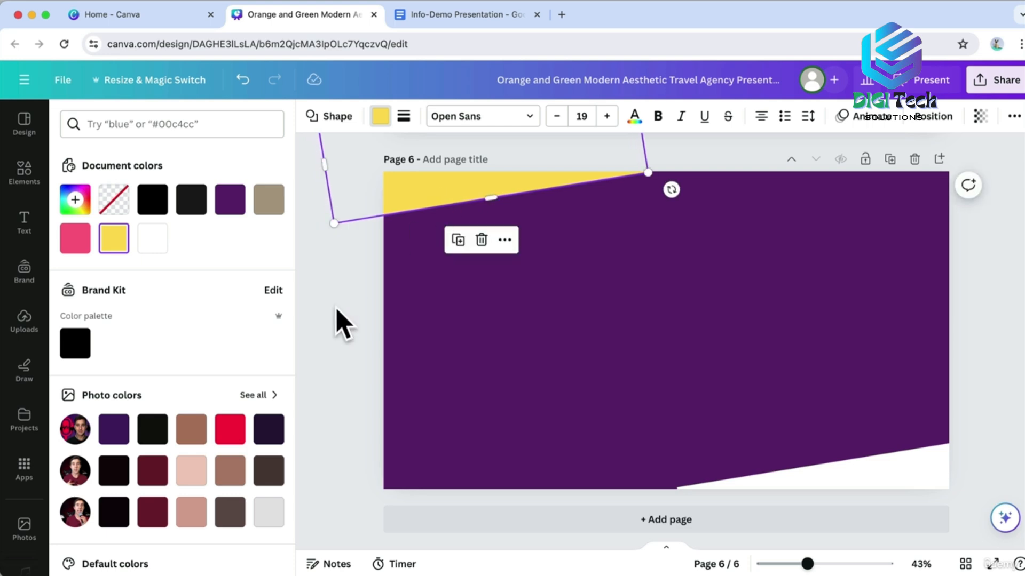
left_click(335, 309)
left_click(331, 311)
Copy the page 5 title text onto page 6 and replace its wording with "Logic Pro".
scroll(623, 306, "up", 6)
left_click(617, 274)
key("ctrl+c")
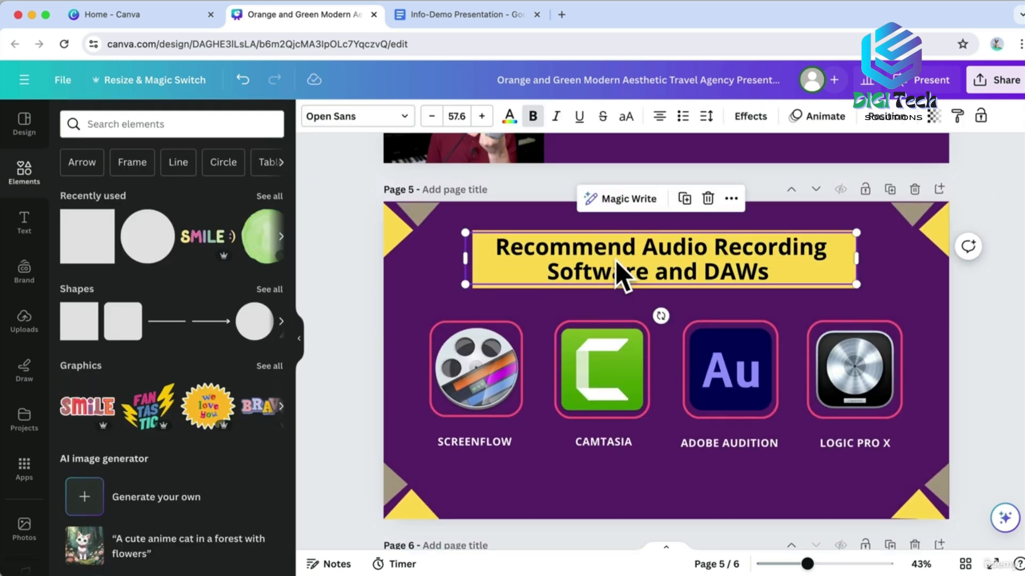
scroll(617, 277, "down", 6)
key("ctrl+v")
double_click(646, 289)
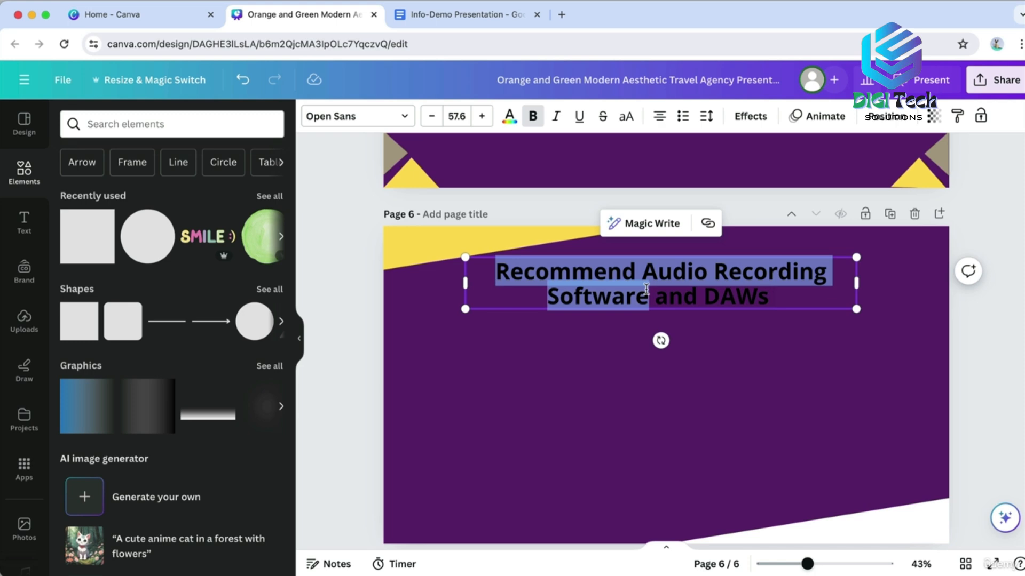
key("BackSpace")
type("Logic Pro")
Enlarge the bold Logic Pro title to font size 81.6 and colour it the document's yellow.
key("ctrl+a")
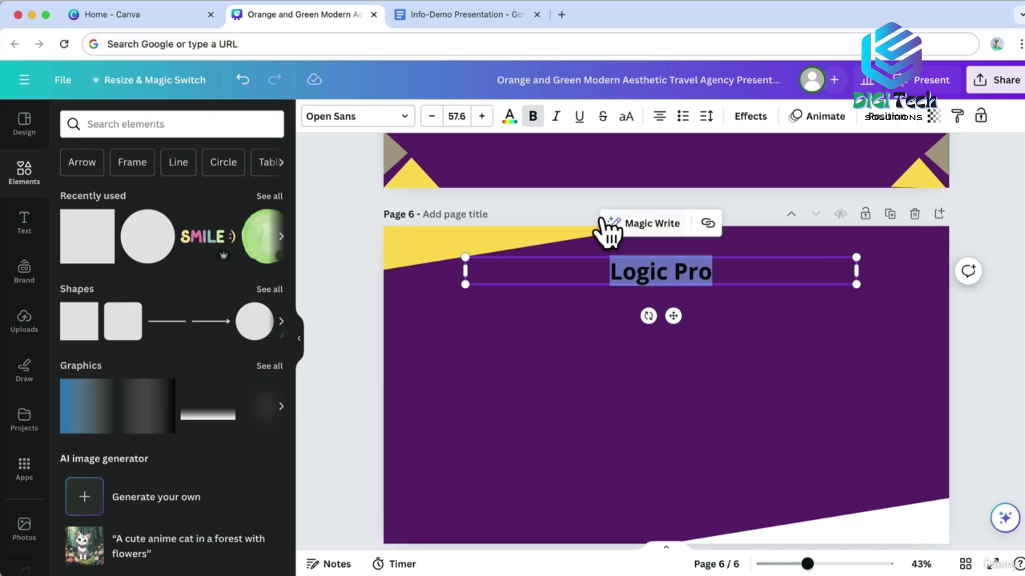
left_click(532, 116)
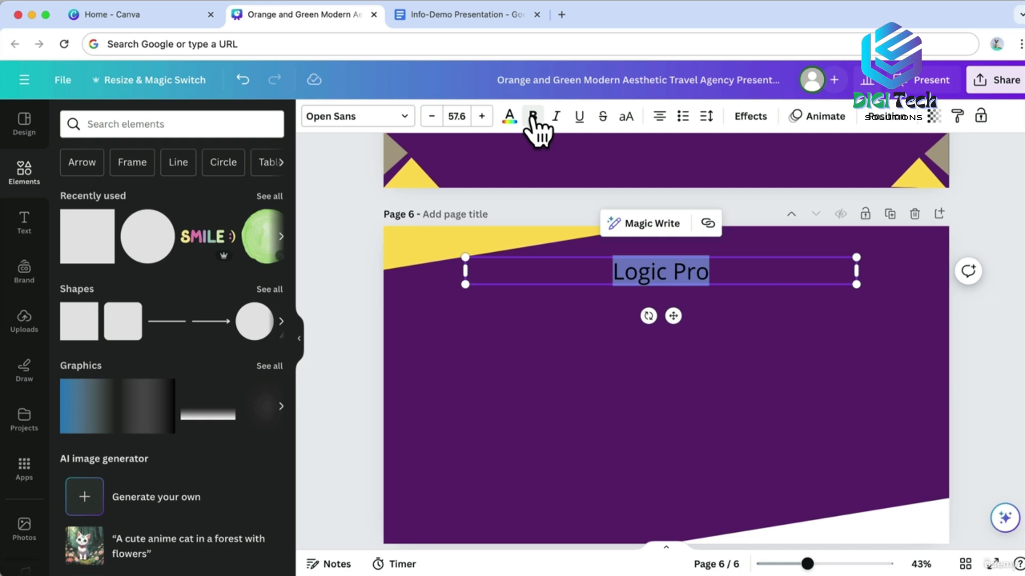
left_click(533, 117)
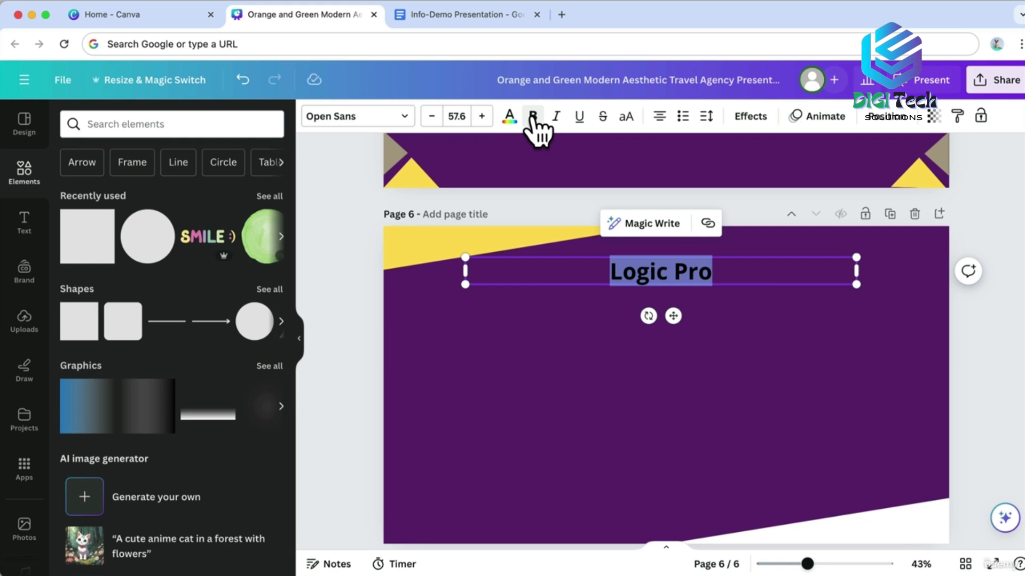
left_click(510, 116)
left_click(113, 238)
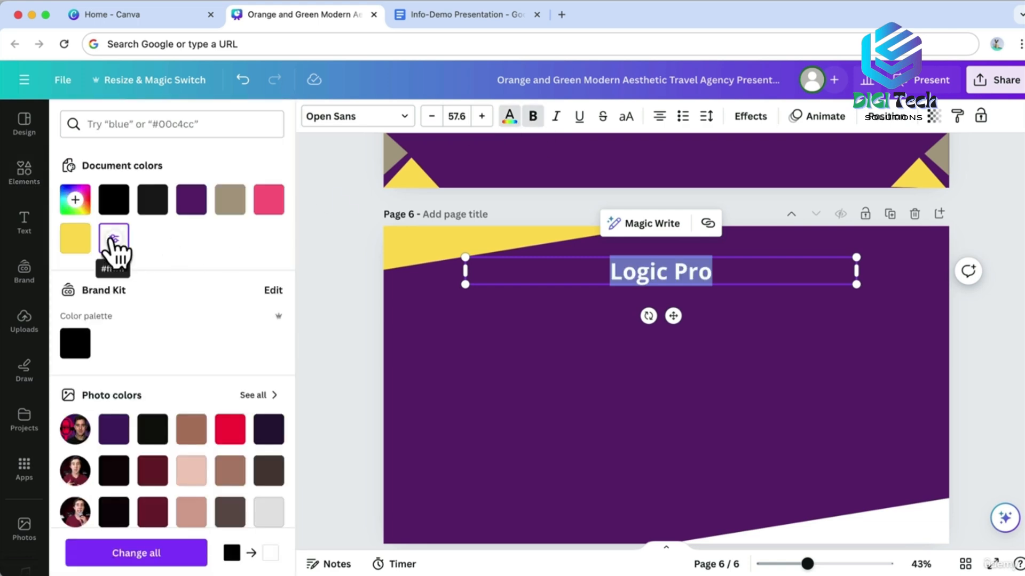
left_click(482, 117)
left_click(482, 116)
left_click(482, 116)
left_click(482, 116)
left_click(74, 238)
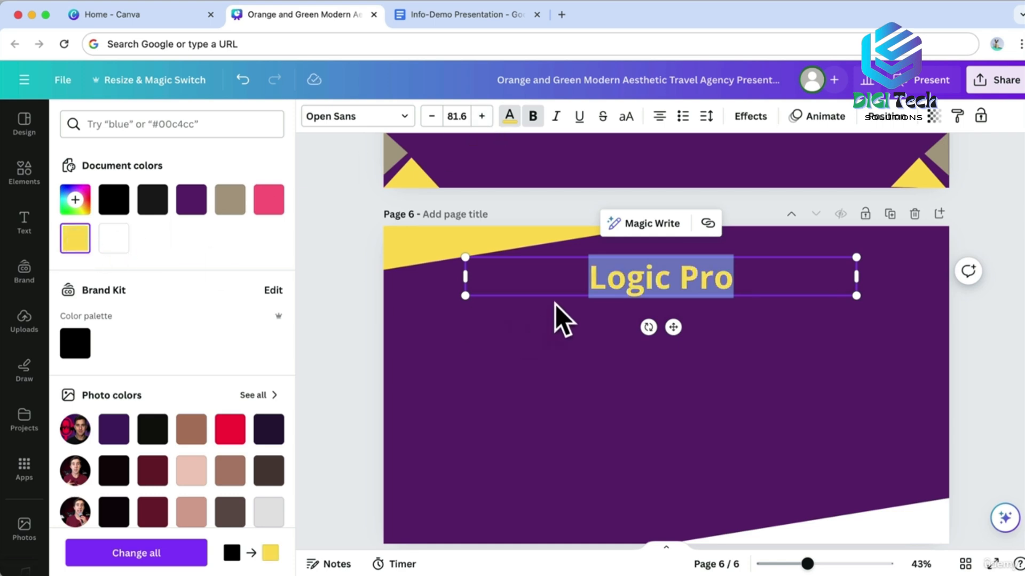
Apply a black Shadow effect to the Logic Pro title with offset 77 and transparency 100, and adjust the shadow's direction.
left_click(744, 116)
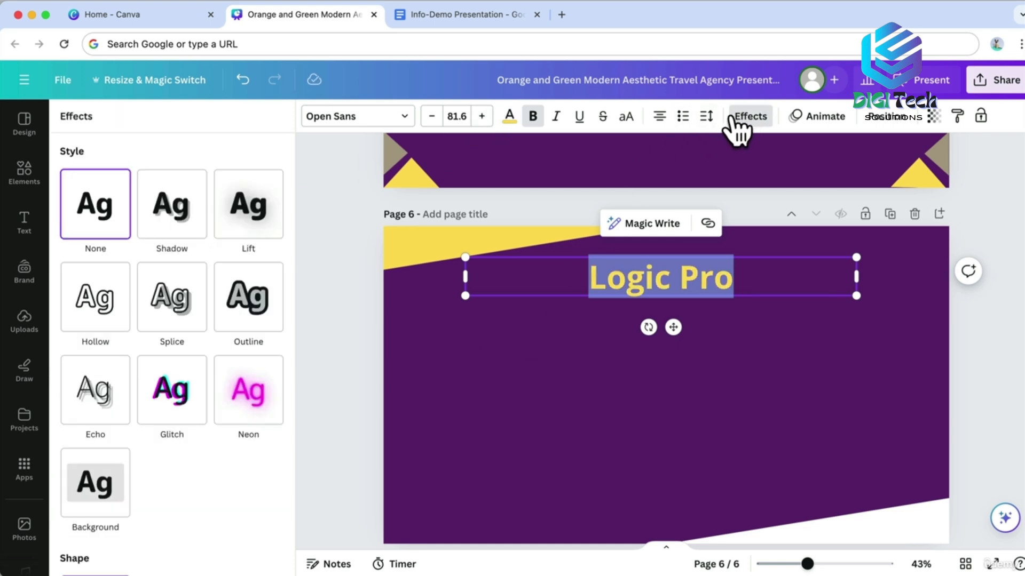
left_click(160, 232)
left_click(273, 470)
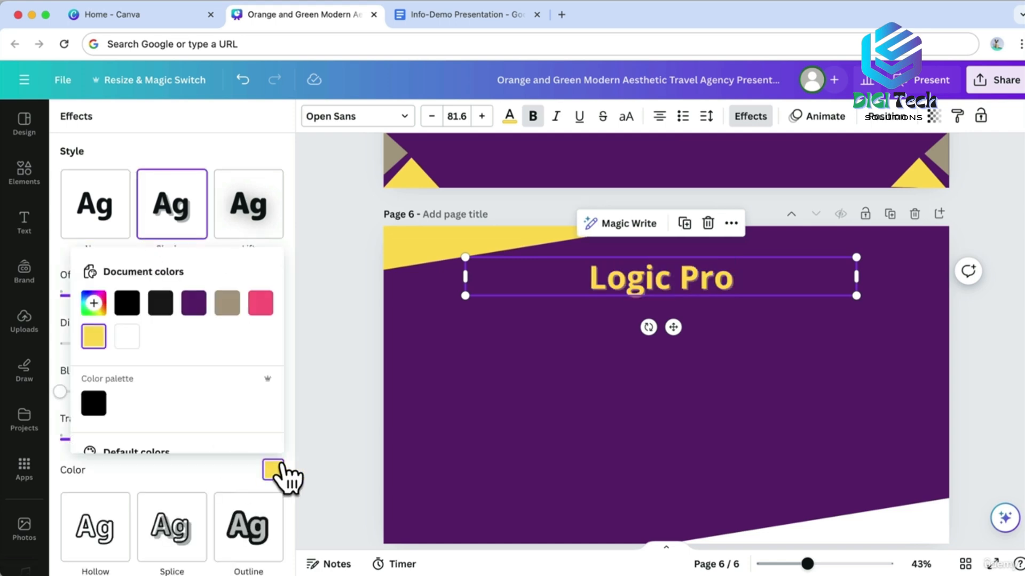
left_click(127, 303)
scroll(167, 245, "down", 3)
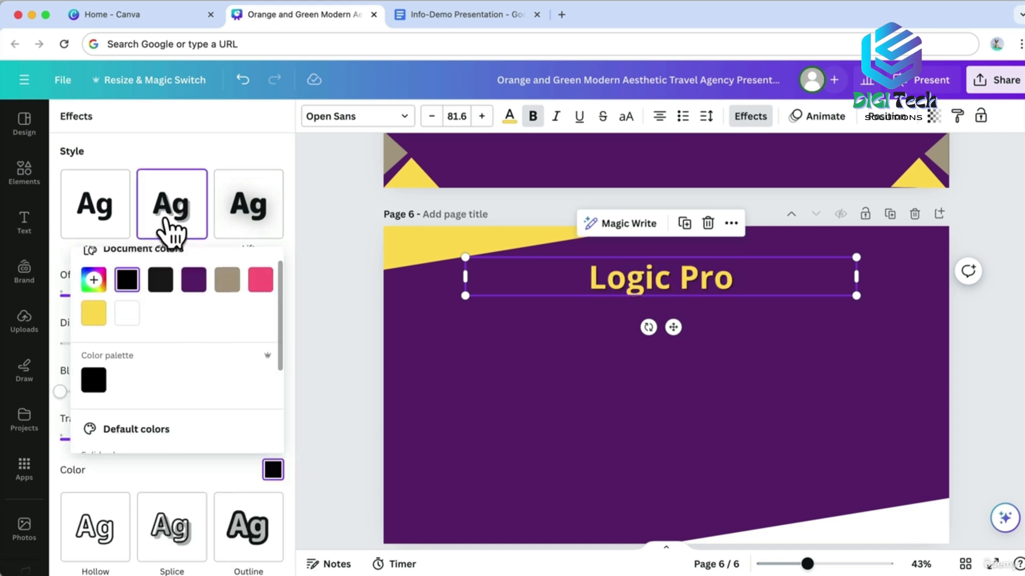
left_click_drag(152, 254, 203, 254)
left_click_drag(134, 398, 245, 398)
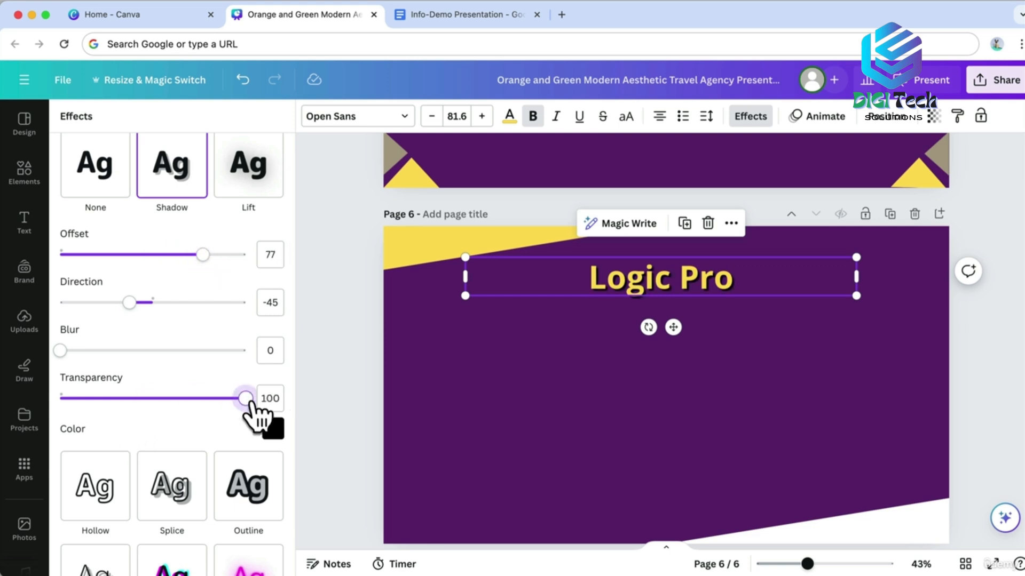
scroll(206, 343, "down", 1)
mouse_move(129, 289)
left_mouse_down()
mouse_move(165, 288)
mouse_move(116, 289)
left_mouse_up()
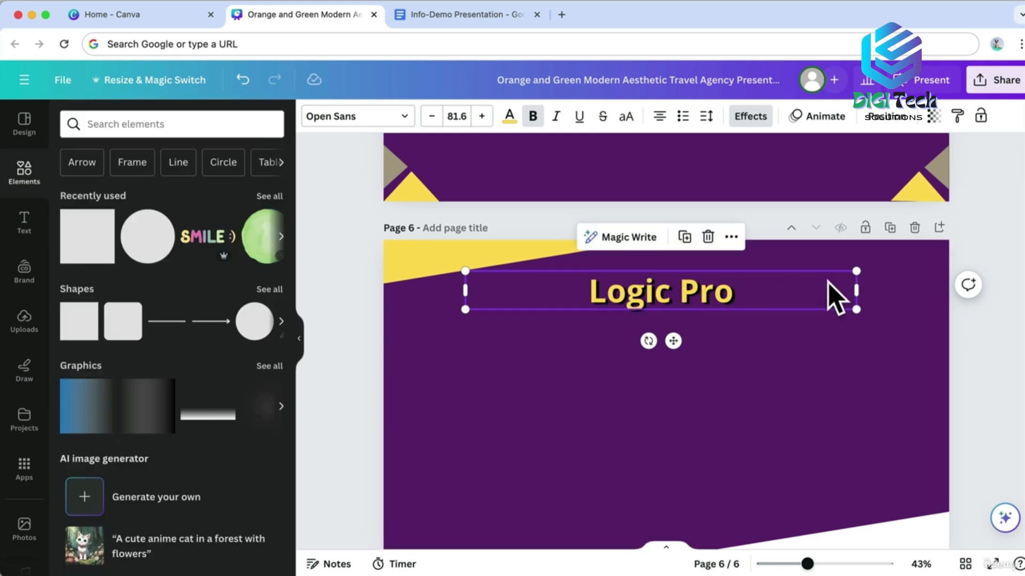
Narrow the Logic Pro title's text box slightly and adjust its position on page 6.
left_click_drag(855, 290, 844, 260)
left_click_drag(704, 295, 705, 292)
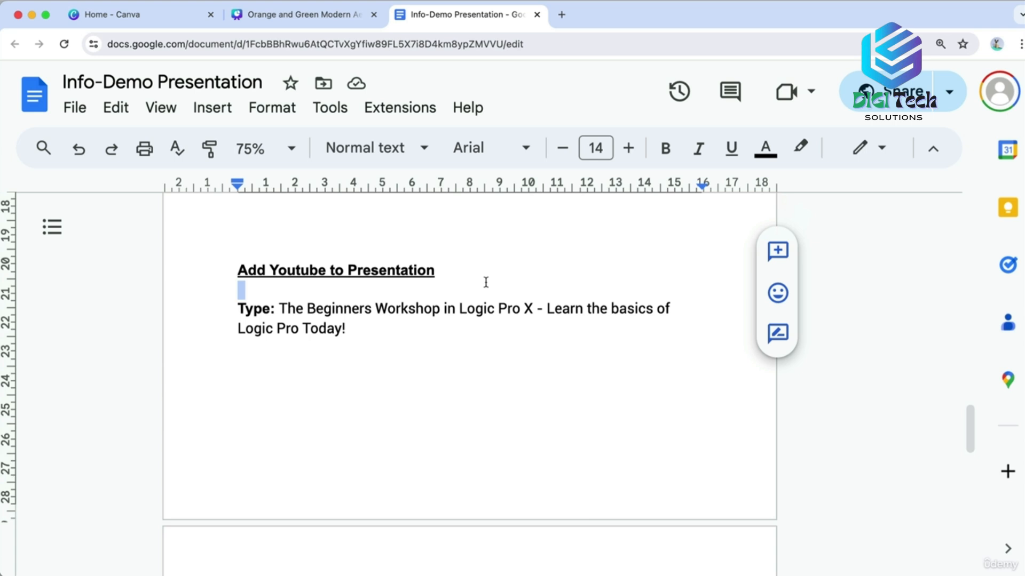
Copy the video title written after "Type:" in the Info-Demo Presentation document and switch back to the Canva design.
left_click(345, 328)
left_click_drag(280, 309, 350, 326)
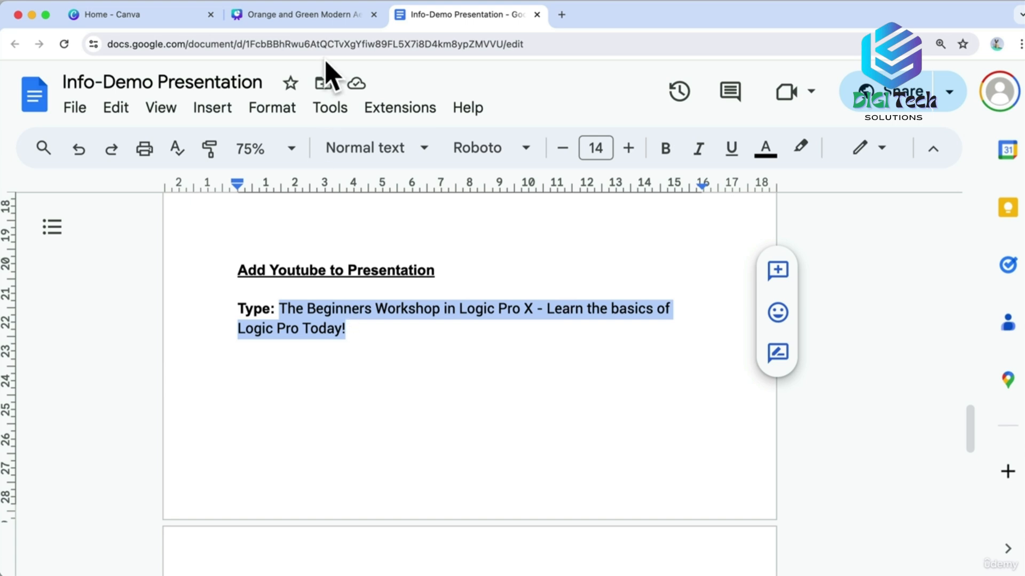
left_click(320, 16)
Search the Canva apps for "youtube" and open the YouTube app.
left_click(25, 467)
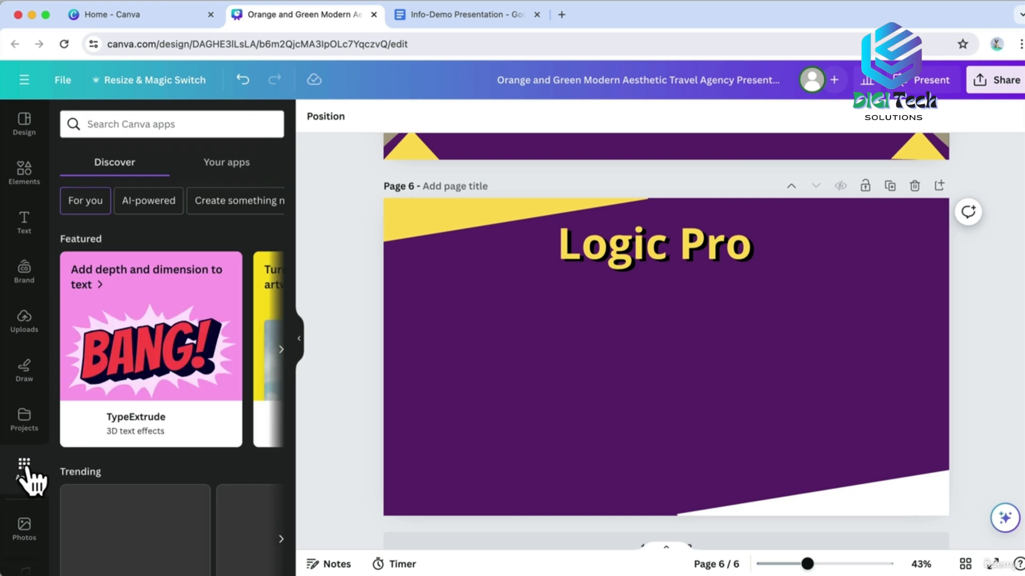
left_click(133, 126)
type("youtu")
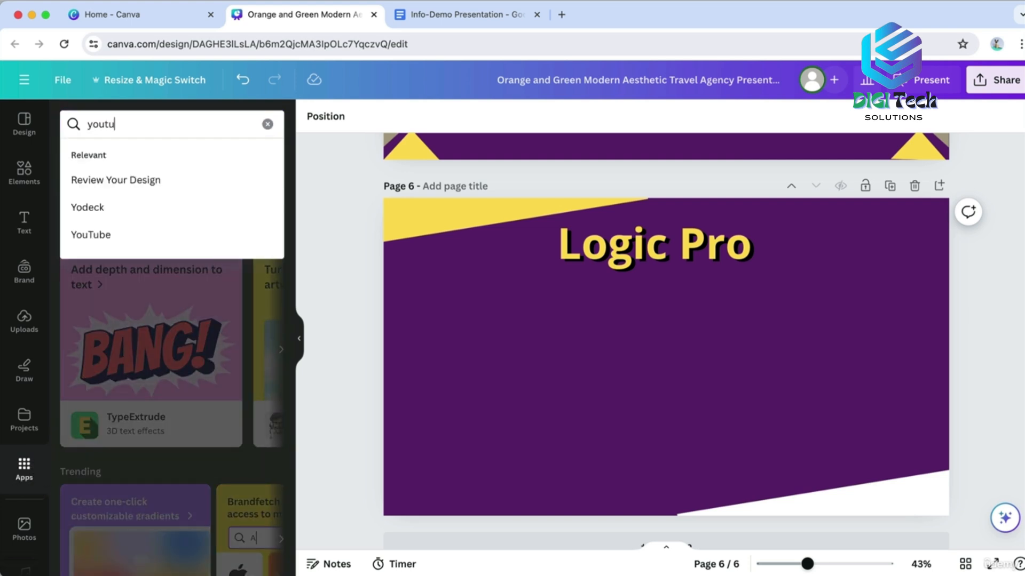
type("be")
key("Return")
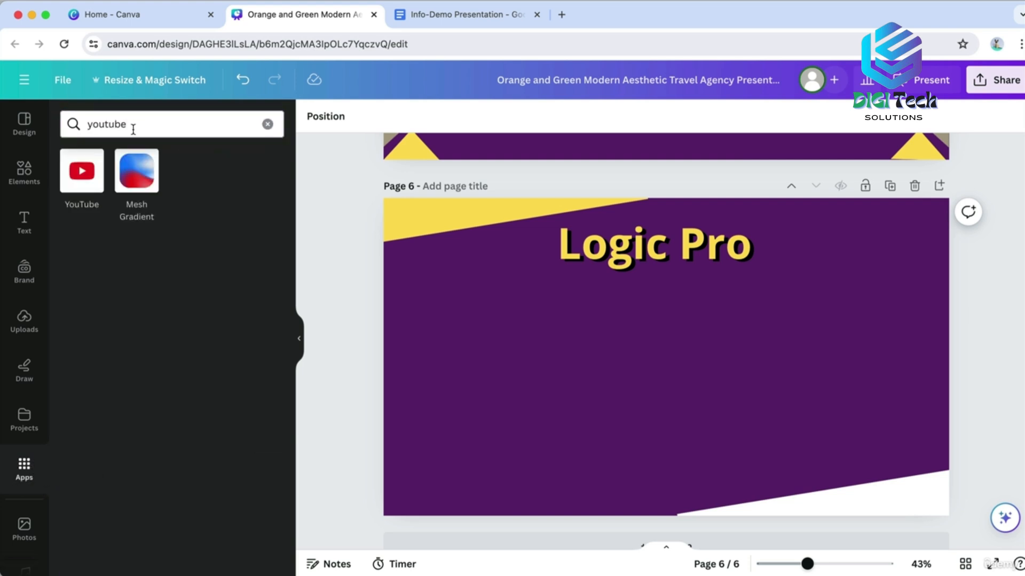
left_click(89, 169)
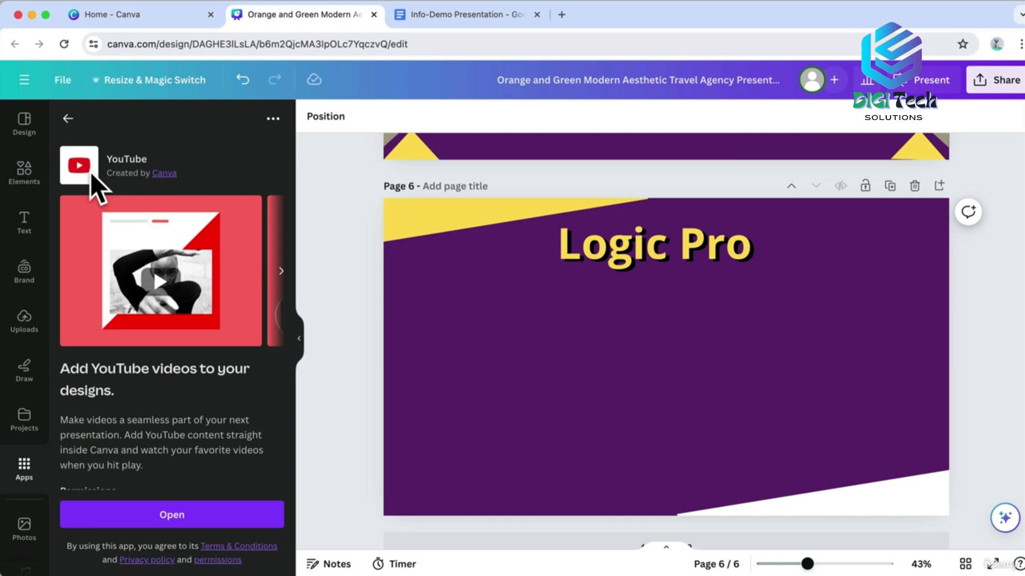
left_click(203, 513)
Search YouTube for the copied "The Beginners Workshop in Logic Pro X" title and place that video below the page 6 title.
left_click(163, 125)
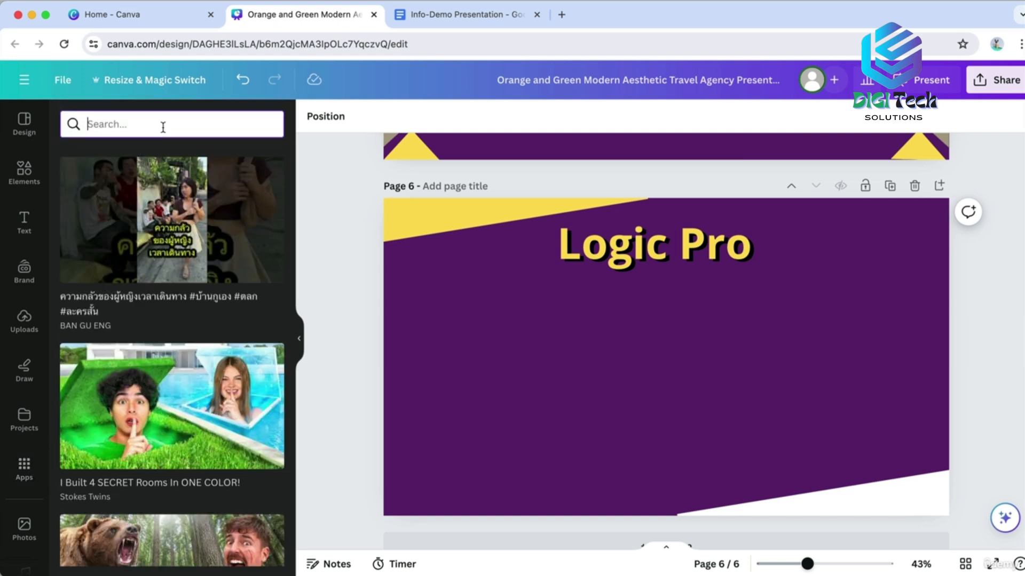
type("Learn the basics of Logic Pro Today!")
key("Return")
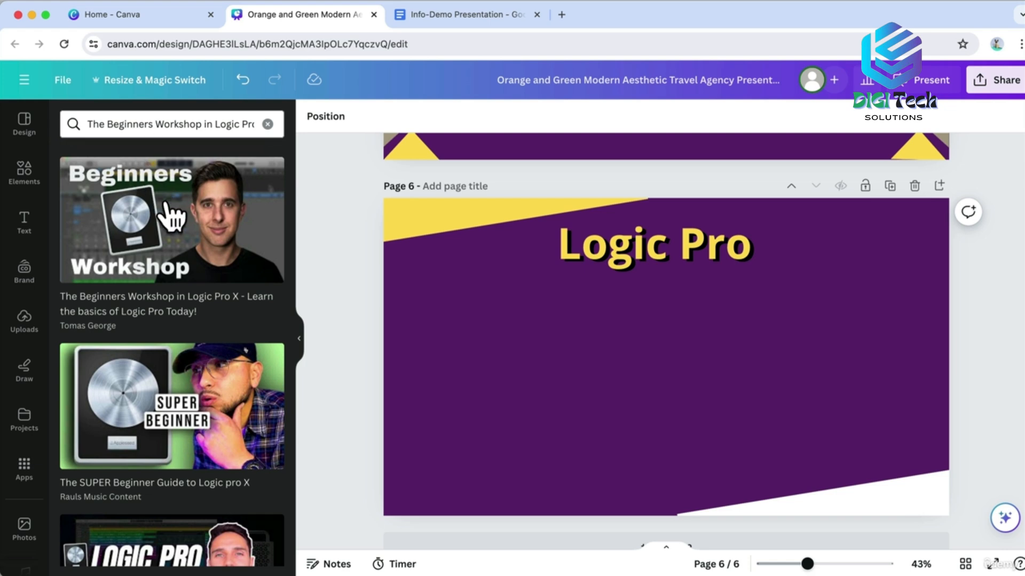
left_click(171, 216)
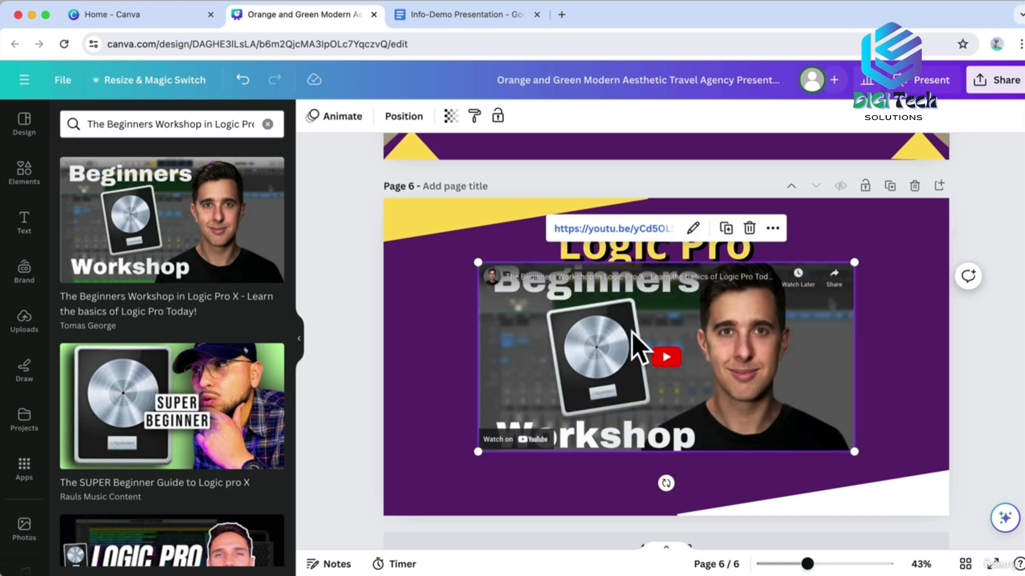
left_click_drag(643, 346, 641, 365)
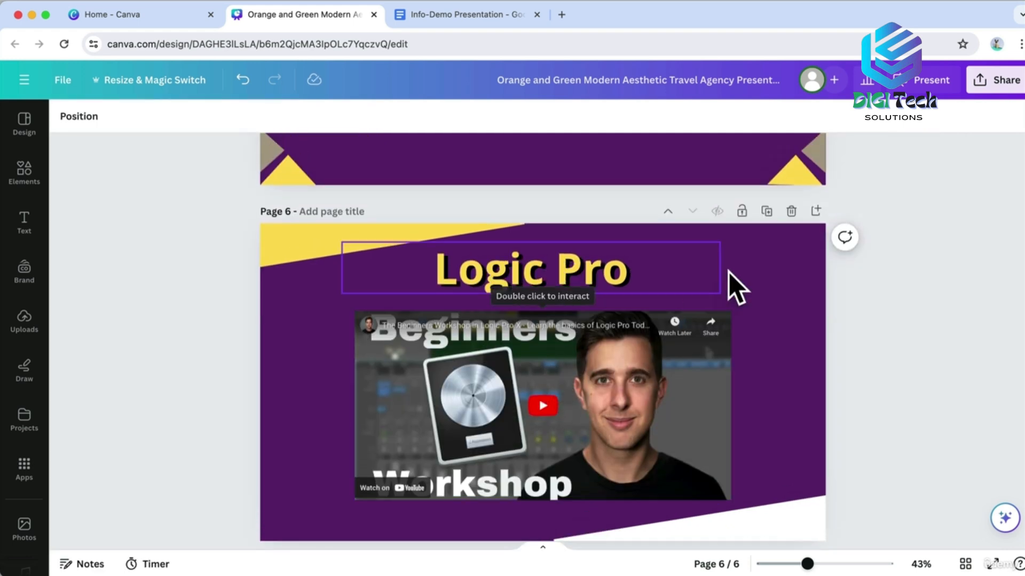
Present page 6 full screen, play the embedded Logic Pro video briefly and pause it.
left_click(928, 81)
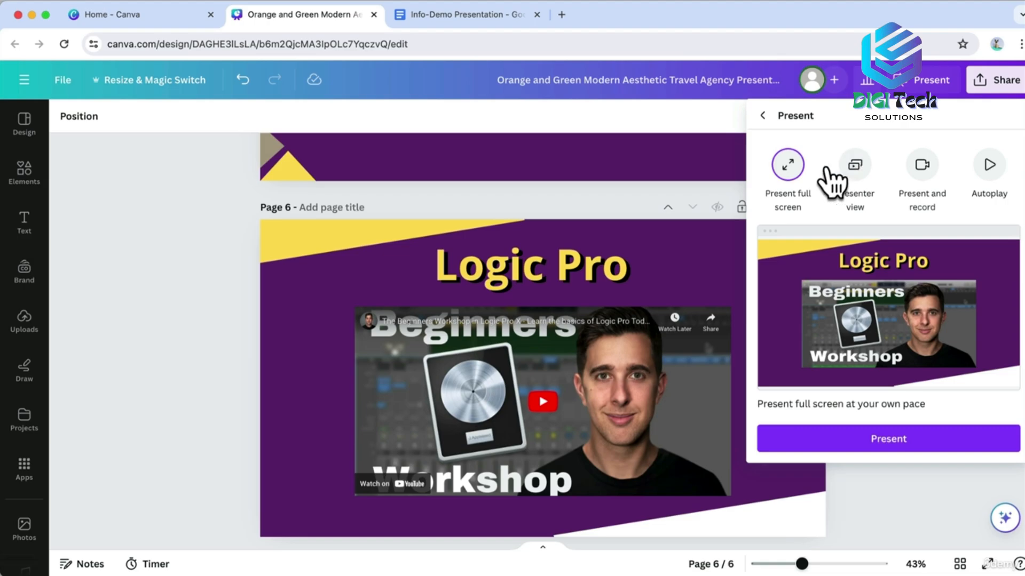
left_click(893, 445)
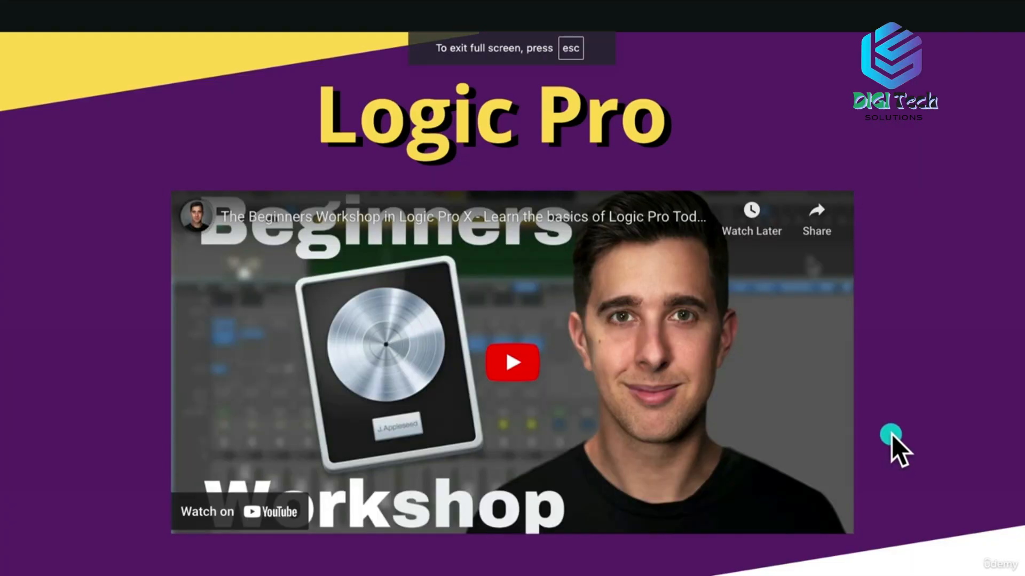
left_click(522, 361)
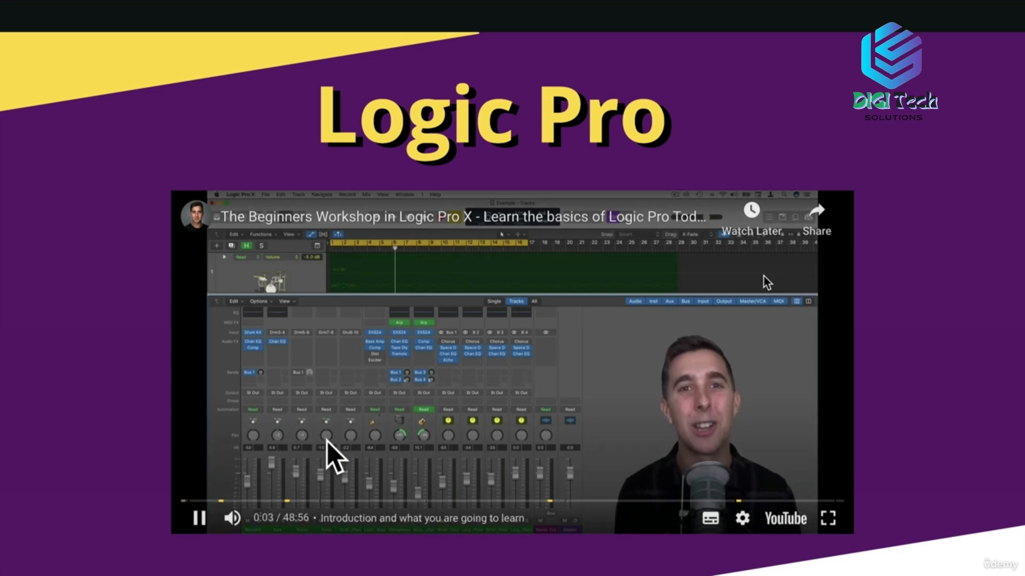
left_click(199, 520)
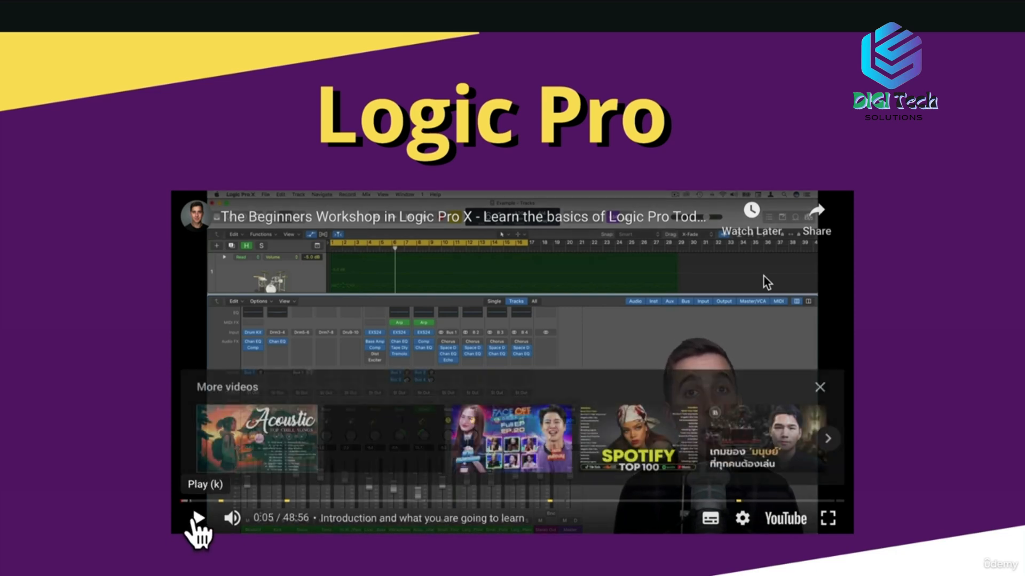
Open the embedded video's YouTube page from its title, pause playback, close the page and return to the Canva design.
left_click(458, 218)
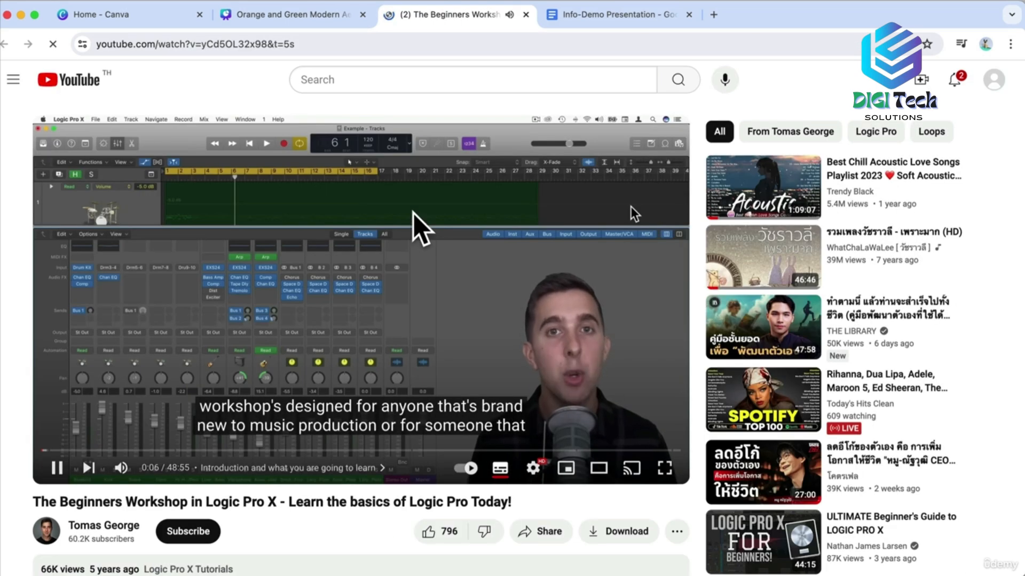
left_click(413, 213)
left_click(525, 15)
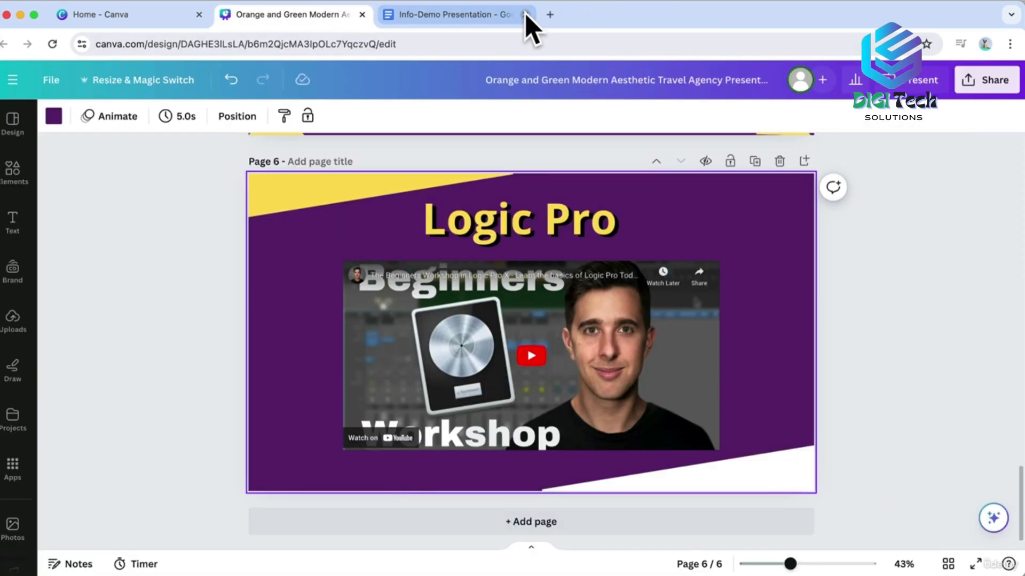
left_click(225, 182)
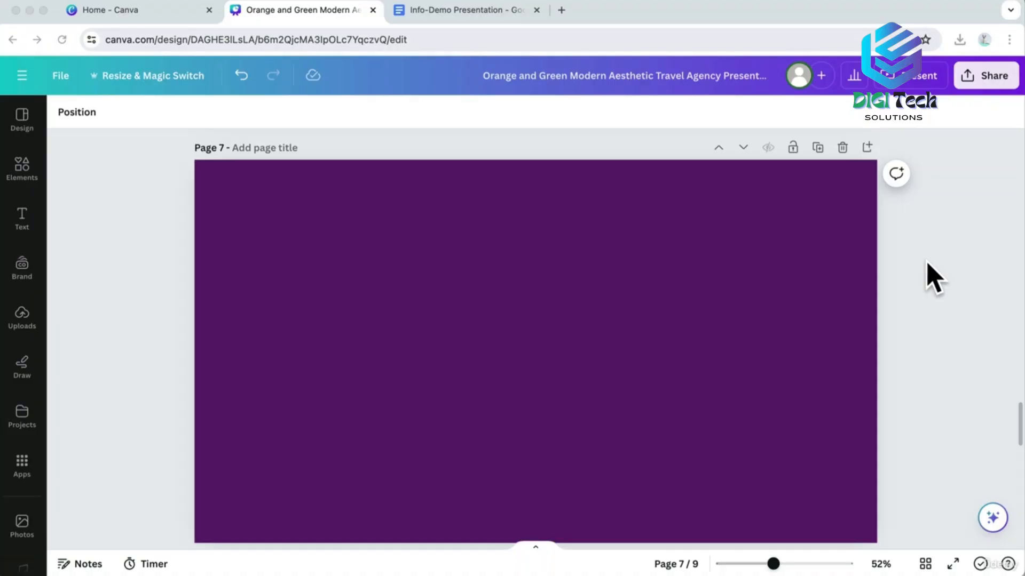
scroll(931, 277, "up", 20)
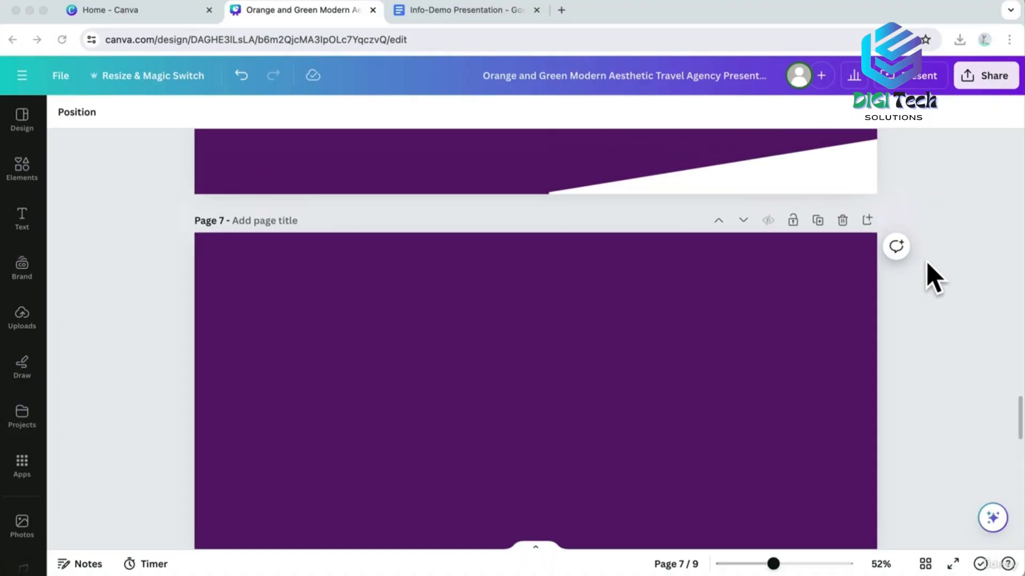
scroll(931, 278, "up", 15)
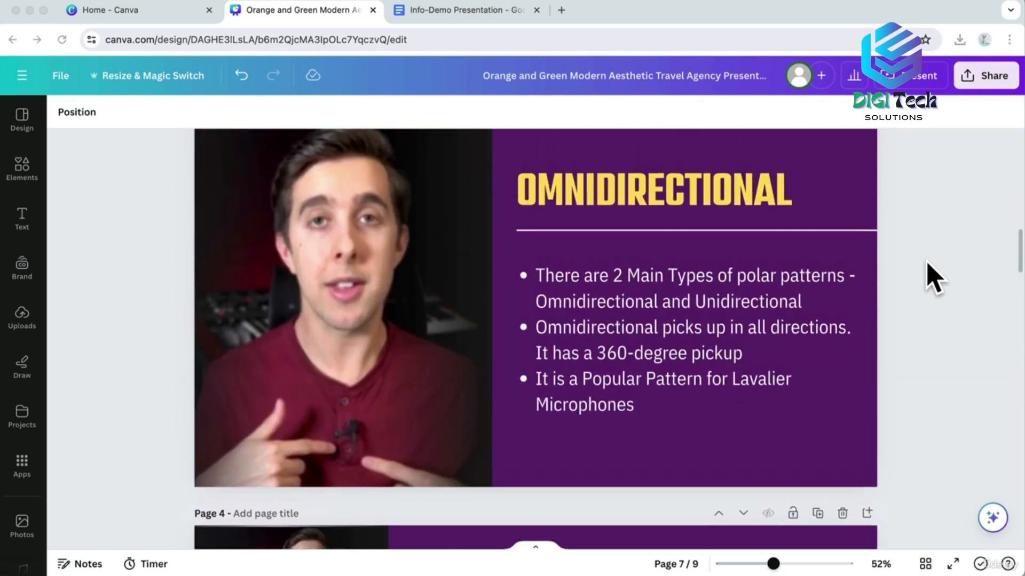
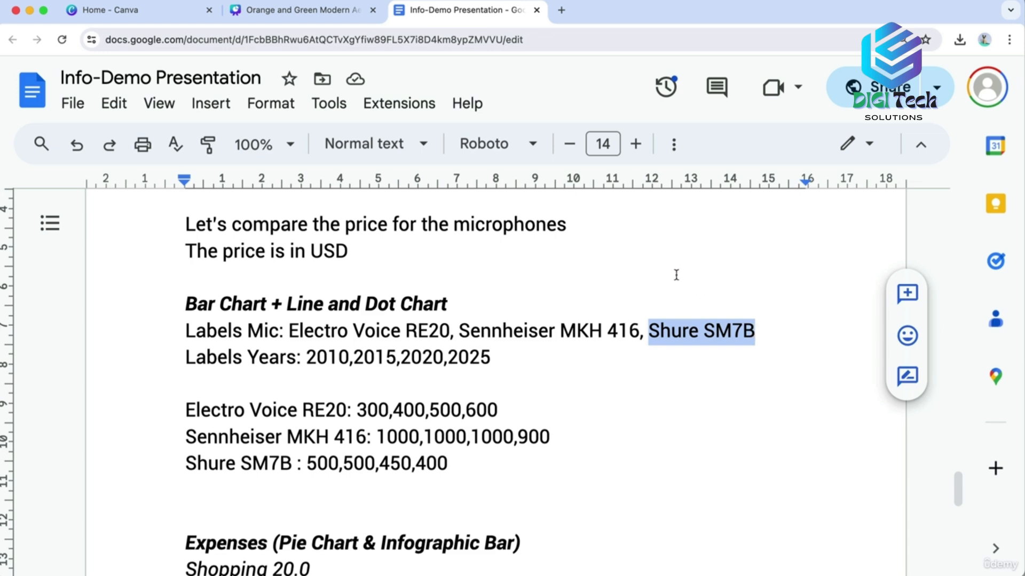
Name the third series column of the page 7 bar chart "Shure SM7B" in Canva.
left_click(330, 16)
left_click(261, 240)
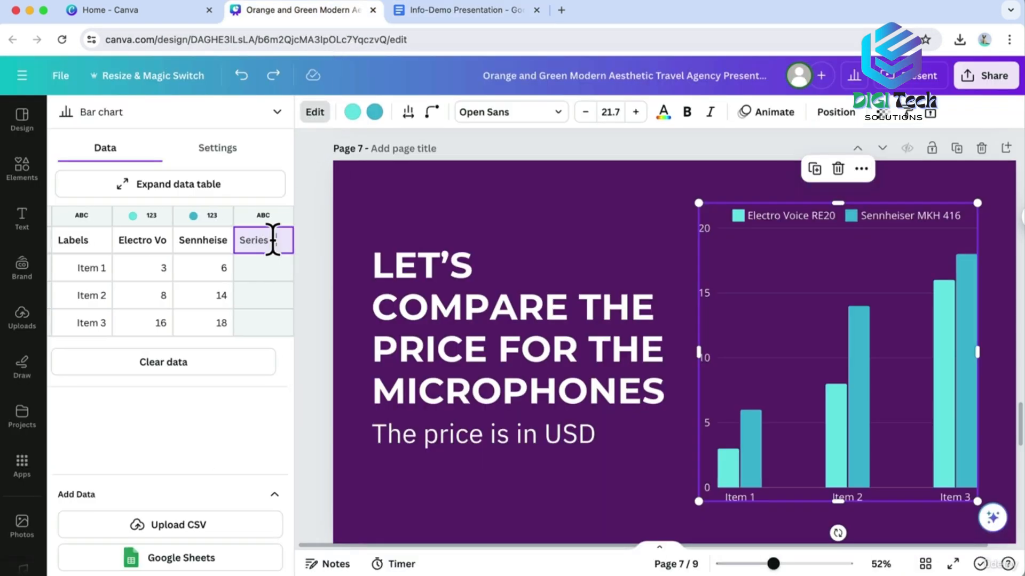
type("Shure SM7B")
key("Return")
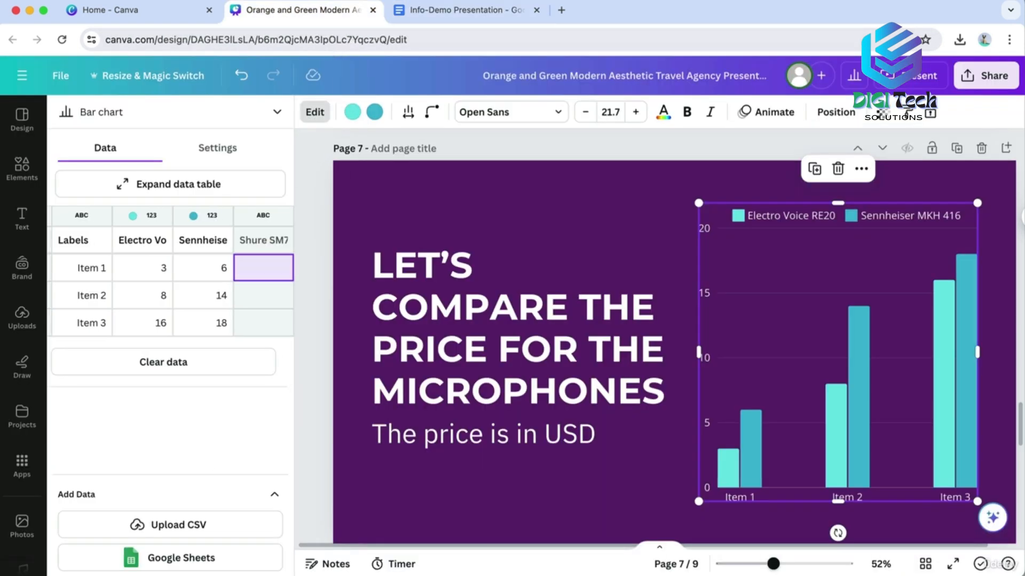
Colour the chart's Electro Voice RE20 bars the document's pink and the Sennheiser MKH 416 bars light pink (#EBB1D0).
left_click(552, 239)
left_click(665, 243)
left_click(352, 112)
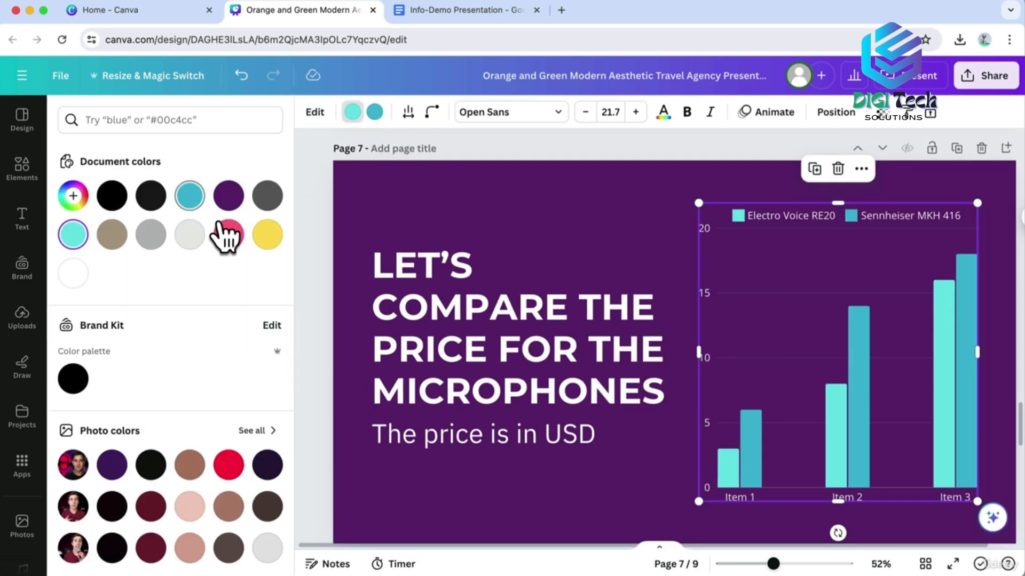
left_click(228, 234)
left_click(374, 112)
left_click(73, 196)
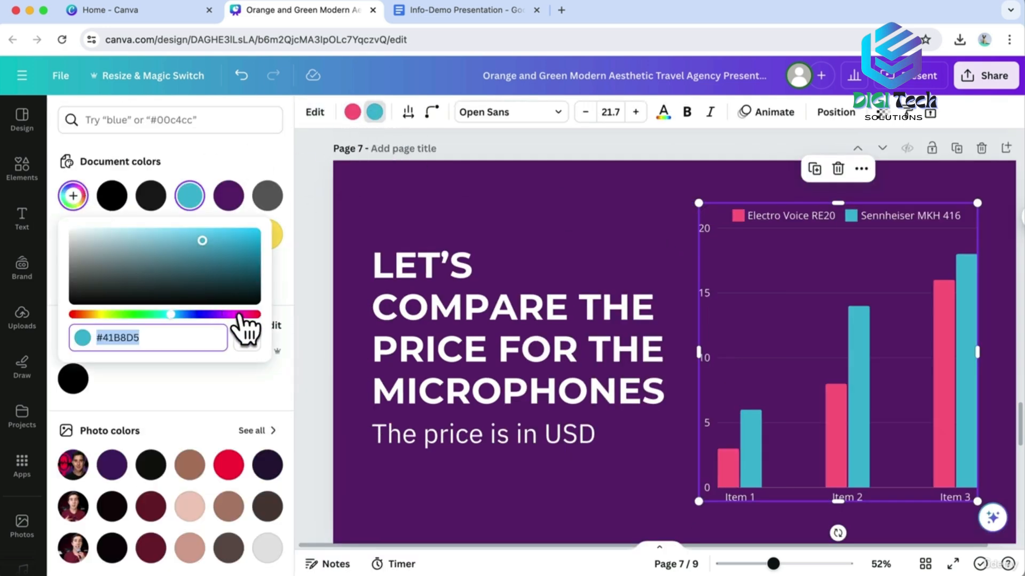
left_click(240, 314)
left_click_drag(206, 252, 116, 234)
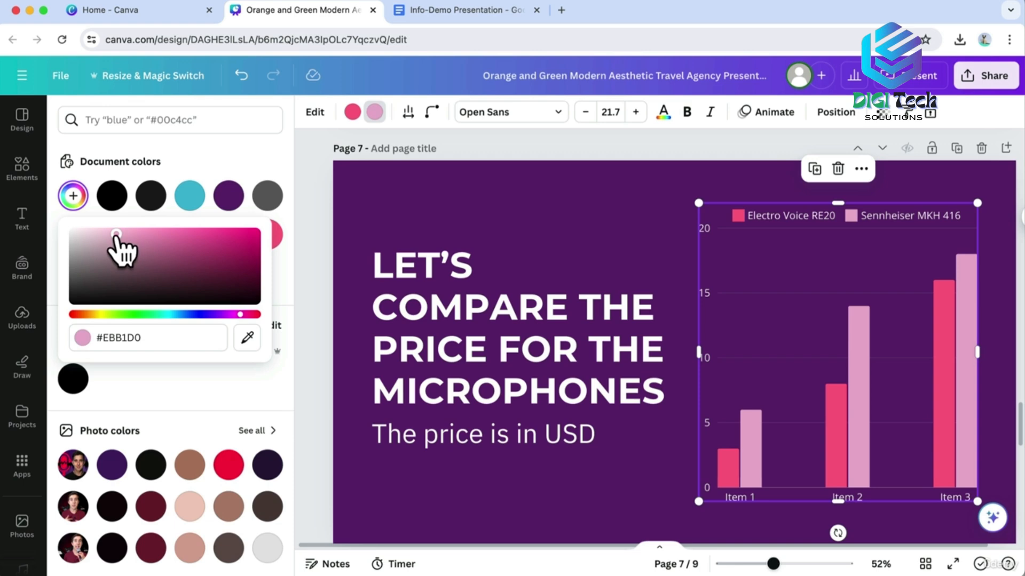
left_click(316, 150)
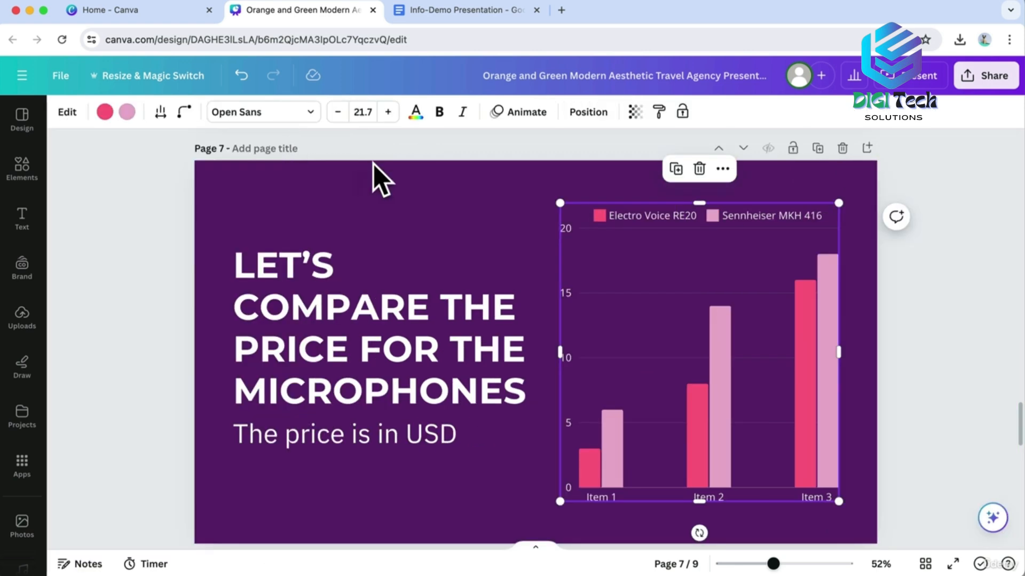
Select the empty Shure SM7B cells in the chart data and add Shure SM7B to the bar chart's Values.
double_click(654, 262)
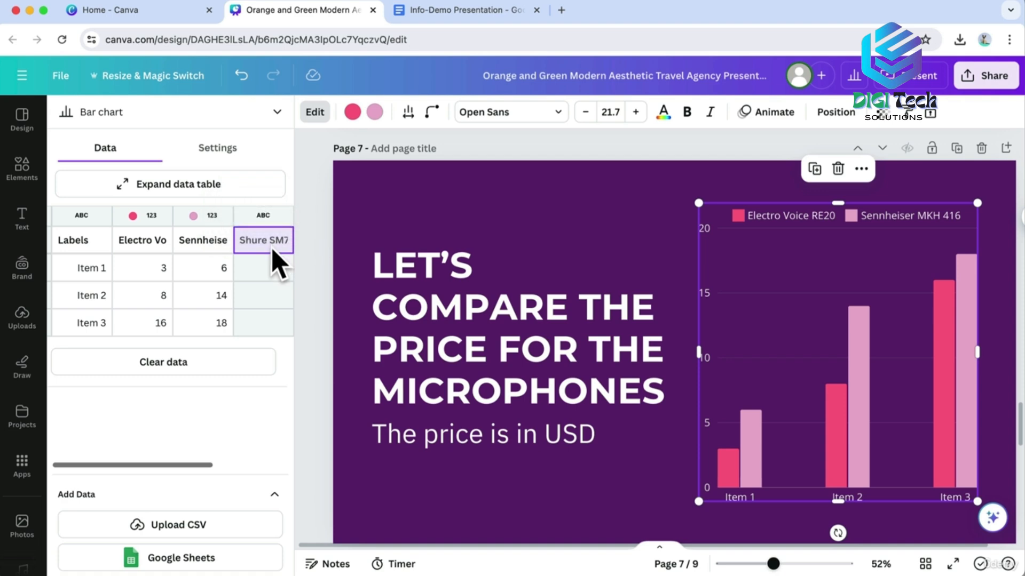
left_click(268, 272)
left_click(267, 324, "shift")
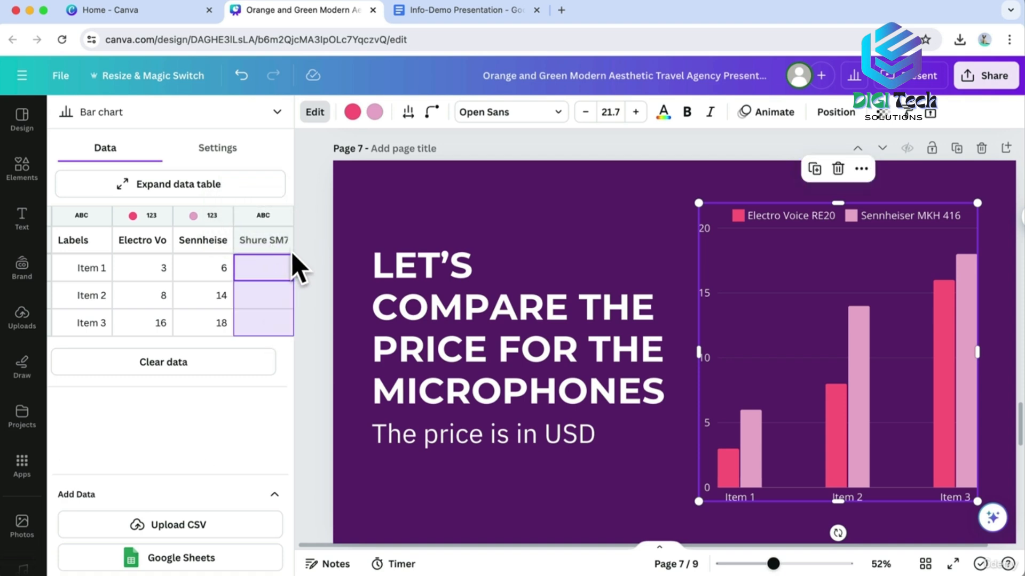
left_click(221, 150)
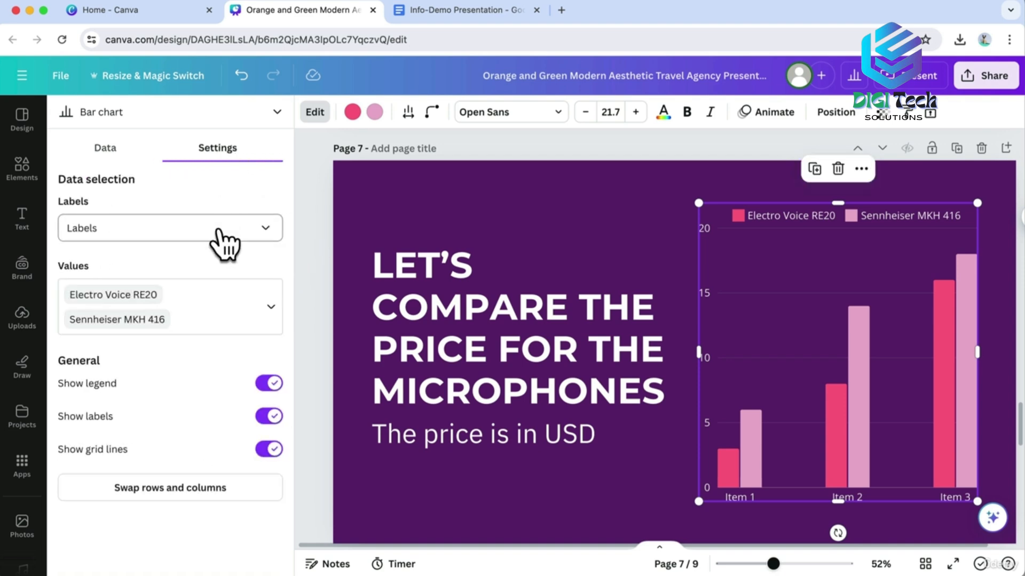
left_click(270, 312)
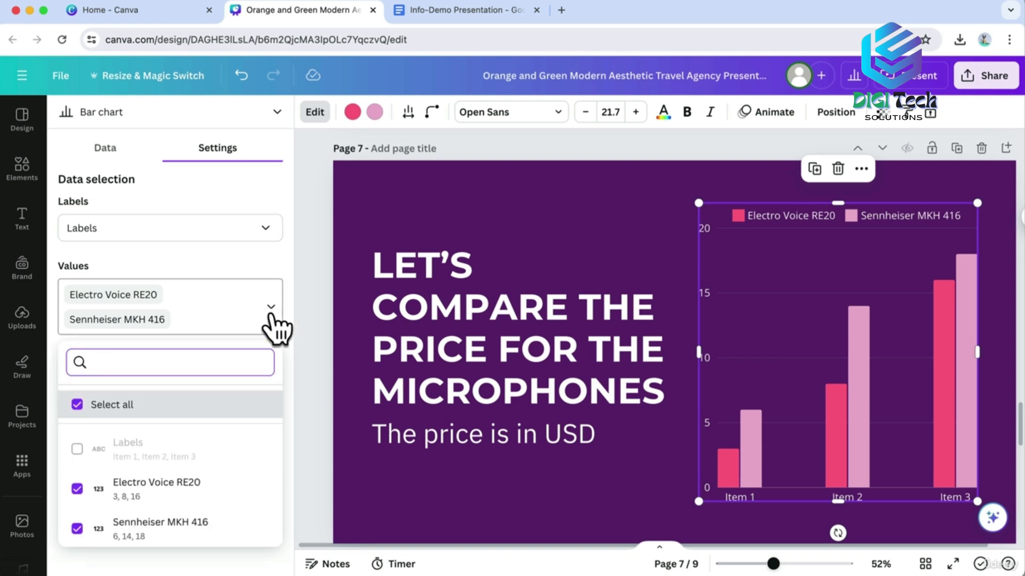
left_click(77, 480)
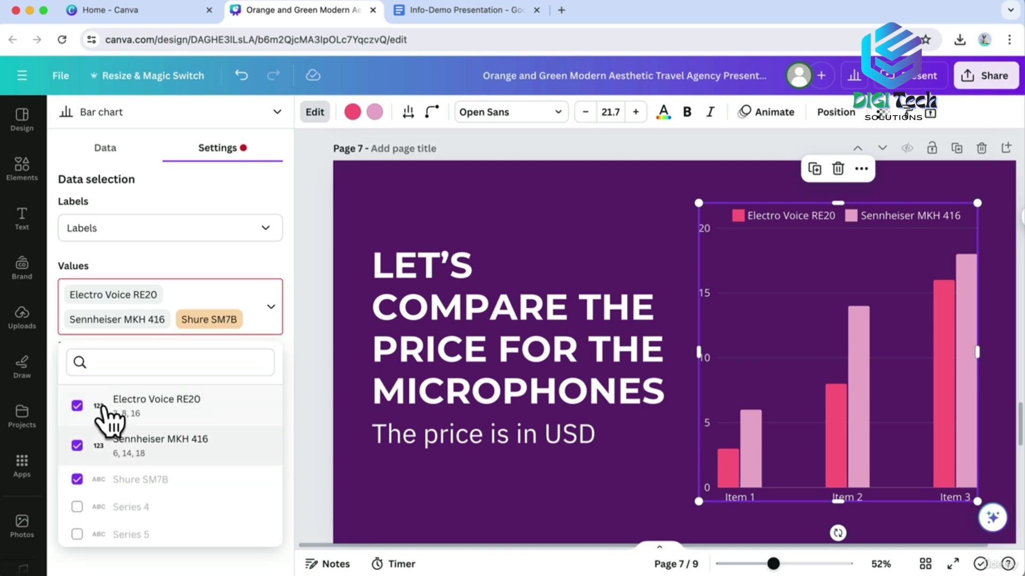
Set the bar chart's Labels data selection to Shure SM7B.
left_click(153, 228)
scroll(165, 408, "down", 1)
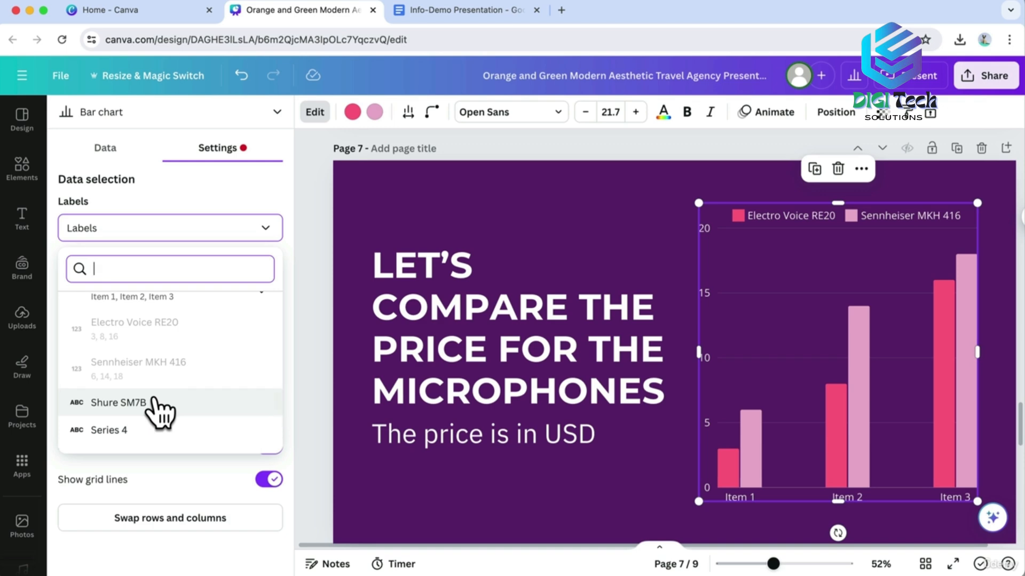
left_click(153, 402)
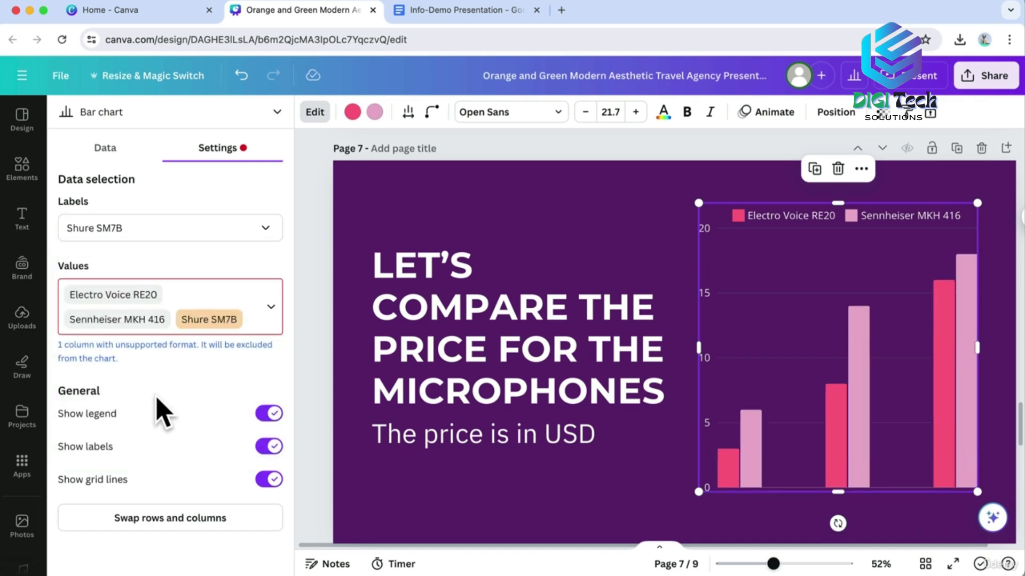
Set the data type of the Shure SM7B column in the chart data to Number.
left_click(104, 152)
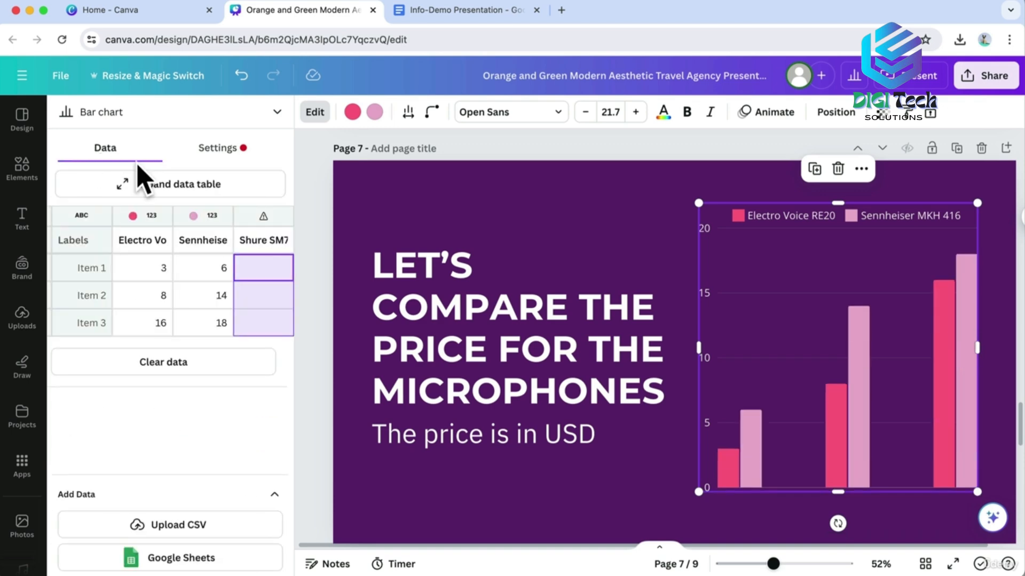
left_click(264, 239)
left_click(417, 302)
left_click(389, 342)
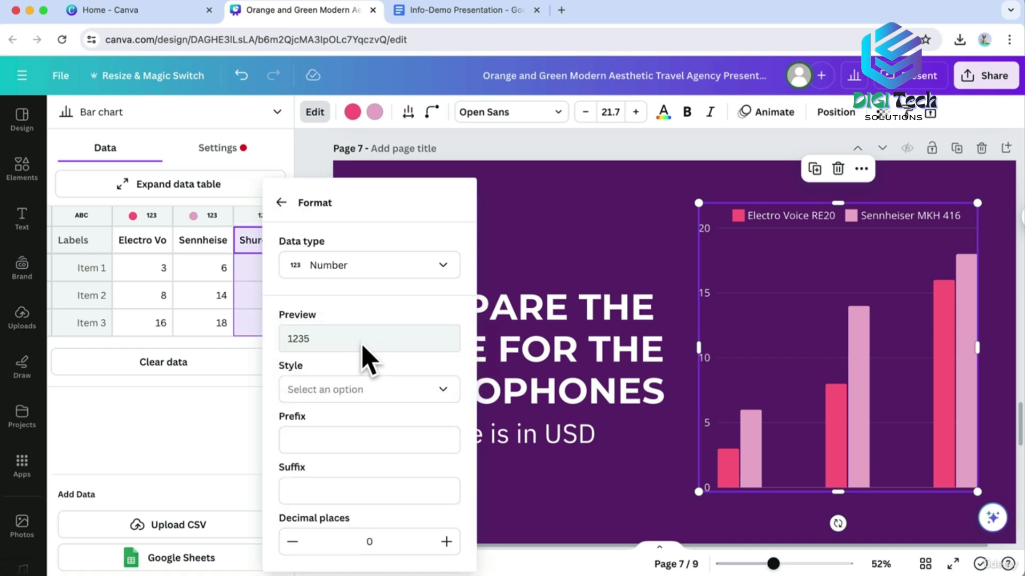
left_click(217, 415)
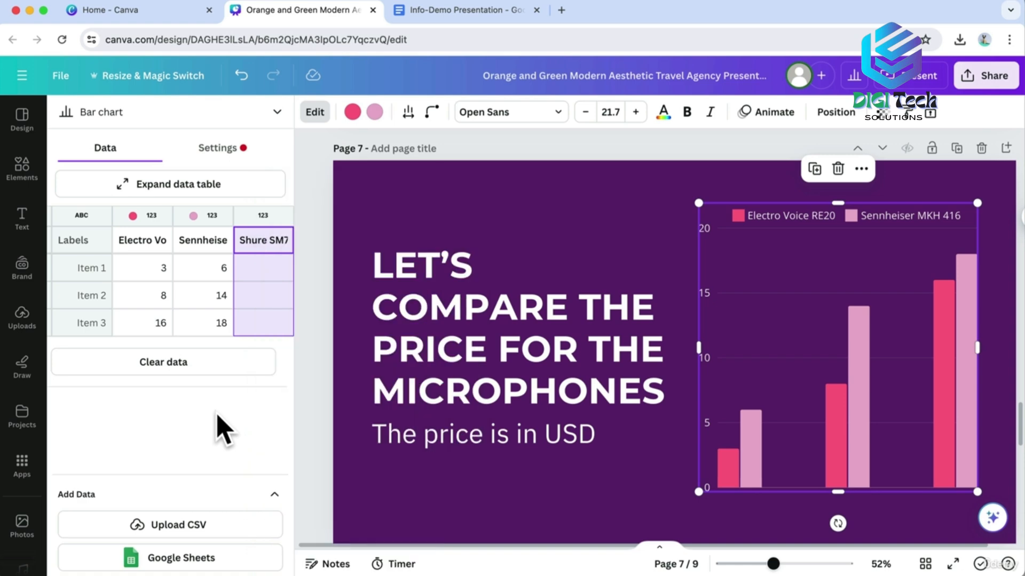
Replace the first two row labels in the bar chart data with the years 2010 and 2015 copied from the Info-Demo Presentation document.
left_click(459, 10)
left_click_drag(306, 359, 344, 359)
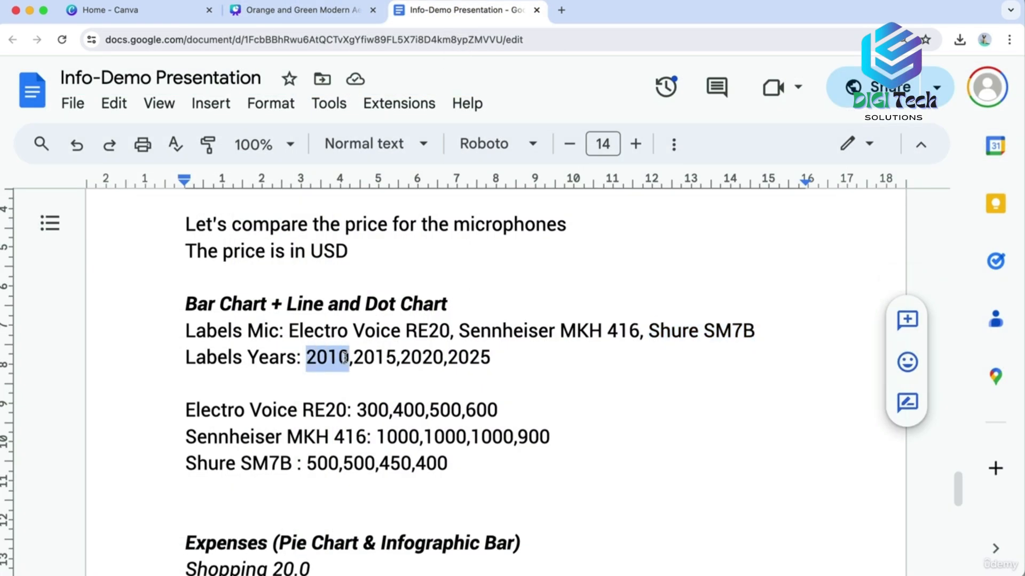
left_click(299, 10)
left_click(96, 267)
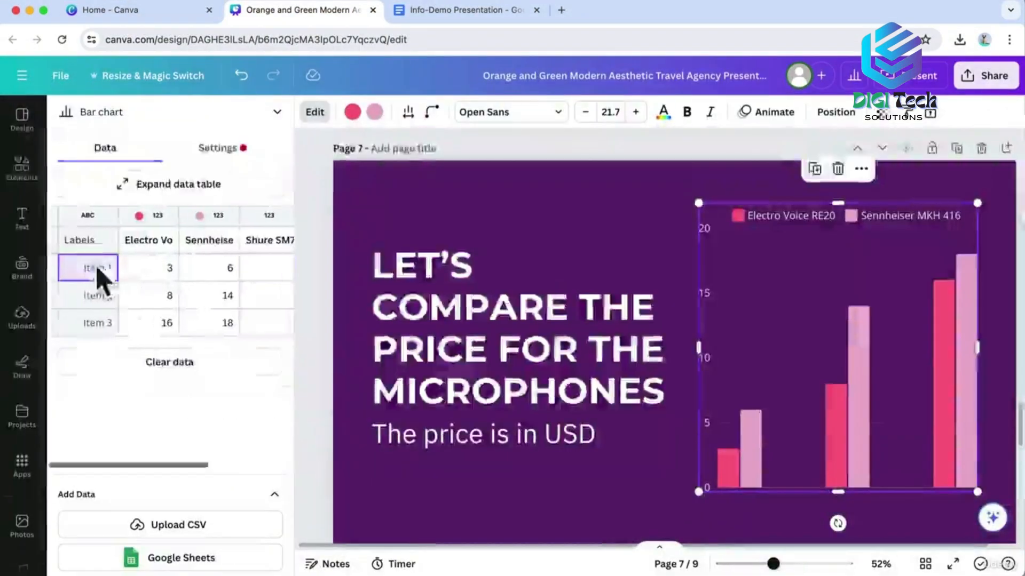
key("Return")
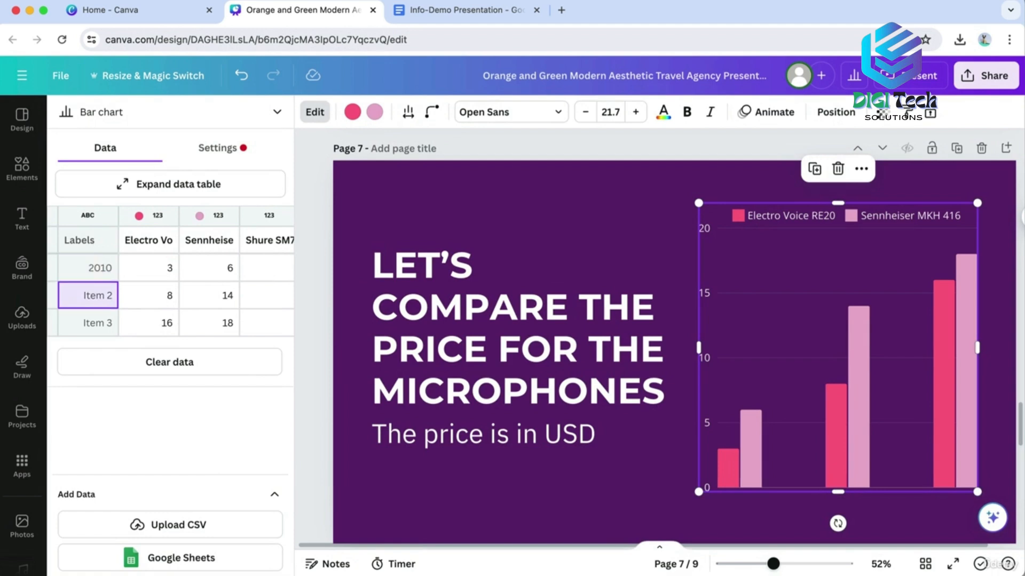
left_click(424, 9)
left_click_drag(351, 357, 394, 357)
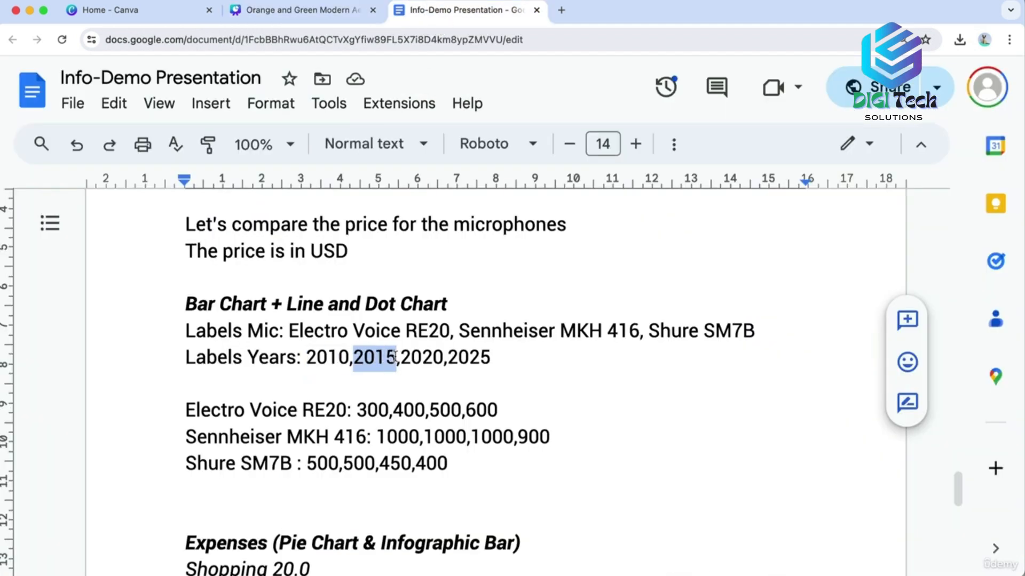
left_click(308, 13)
key("Return")
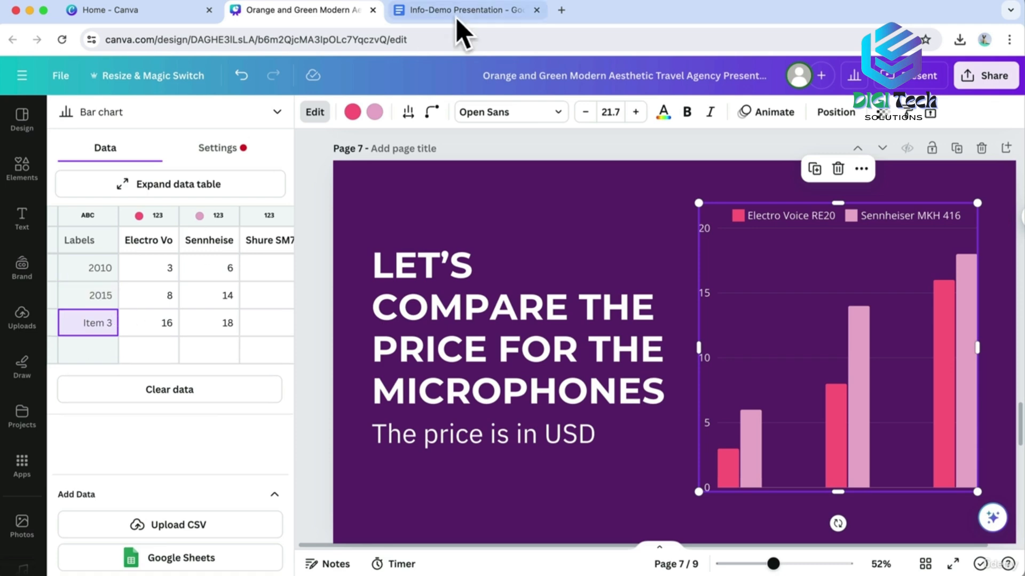
Fill the third and fourth row labels of the chart data with 2020 and 2025 from the Info-Demo Presentation document.
left_click(458, 11)
left_click_drag(397, 357, 441, 358)
key("ctrl+c")
left_click(305, 11)
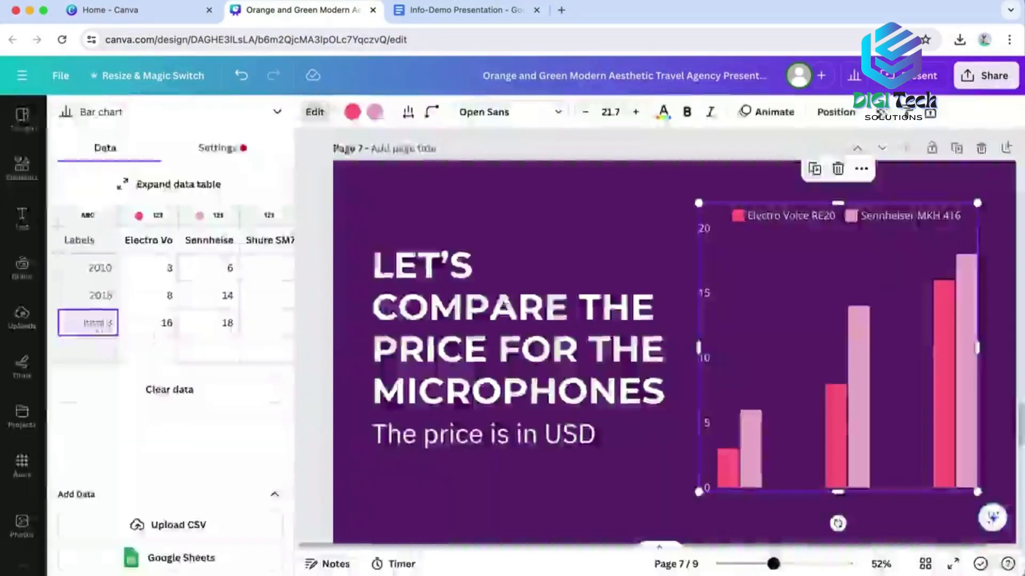
key("ctrl+v")
key("Return")
left_click(447, 11)
left_click_drag(447, 358, 489, 357)
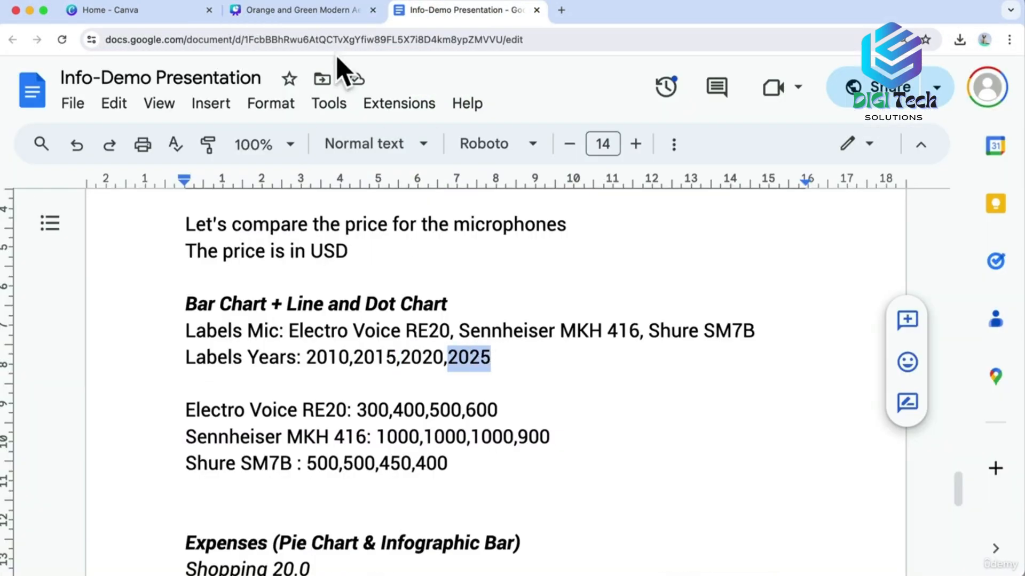
left_click(304, 11)
left_click(106, 374)
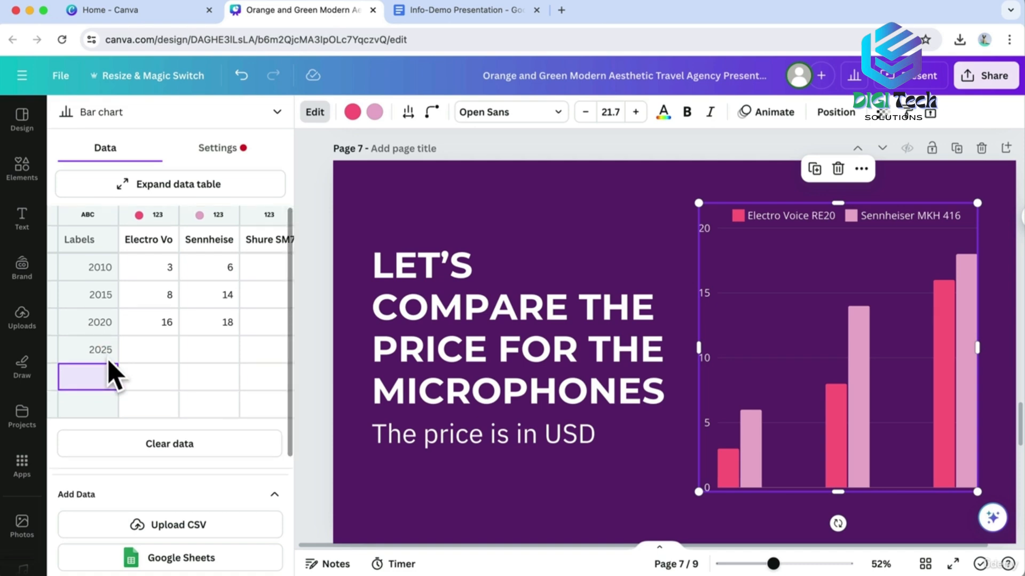
Set the bar chart's Labels data selection to the Labels column.
left_click(224, 156)
left_click(236, 229)
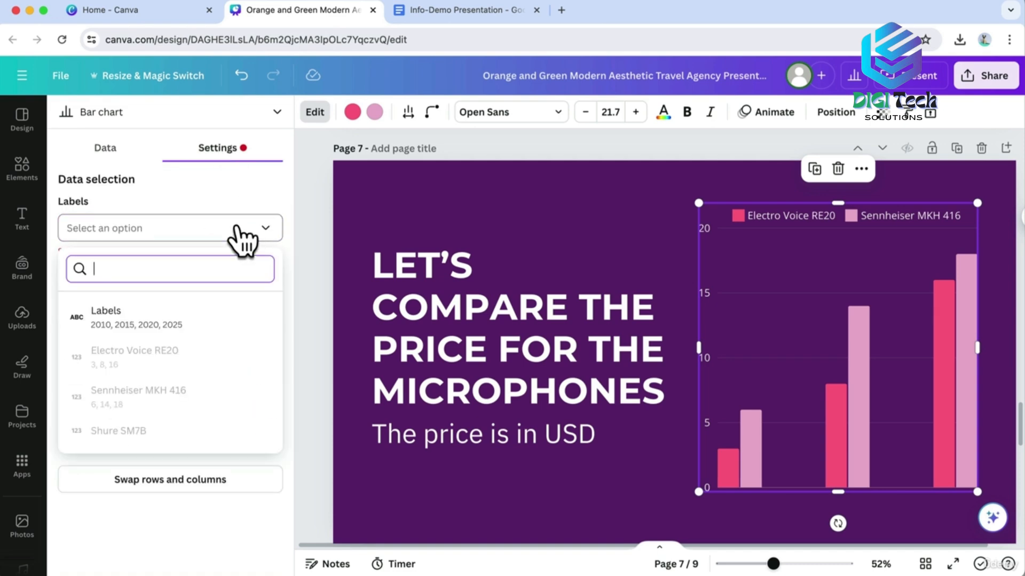
left_click(147, 319)
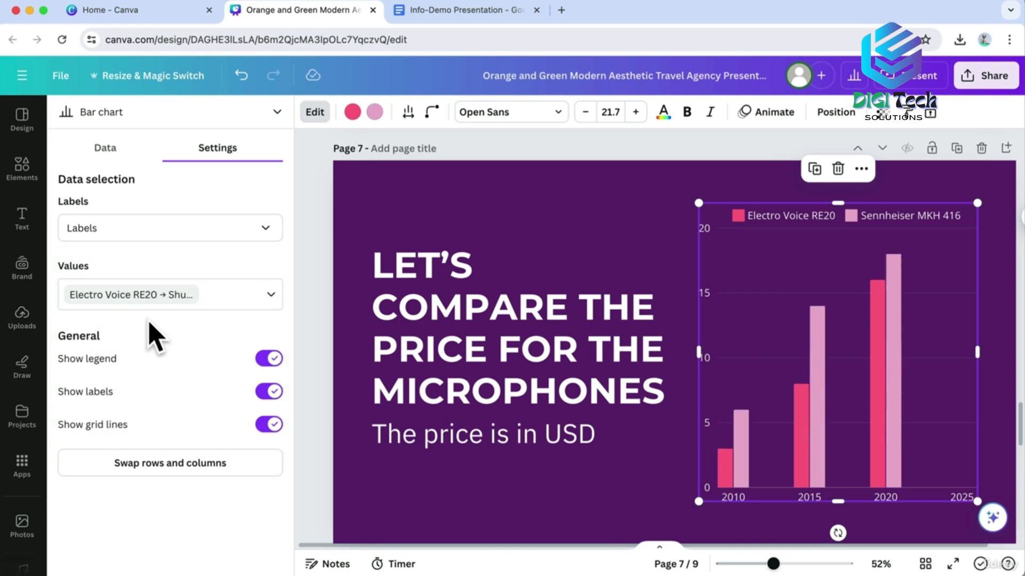
Enter the Electro Voice RE20 prices from the Info-Demo Presentation document in the chart data: 300, 400, 500 and 600.
left_click(120, 156)
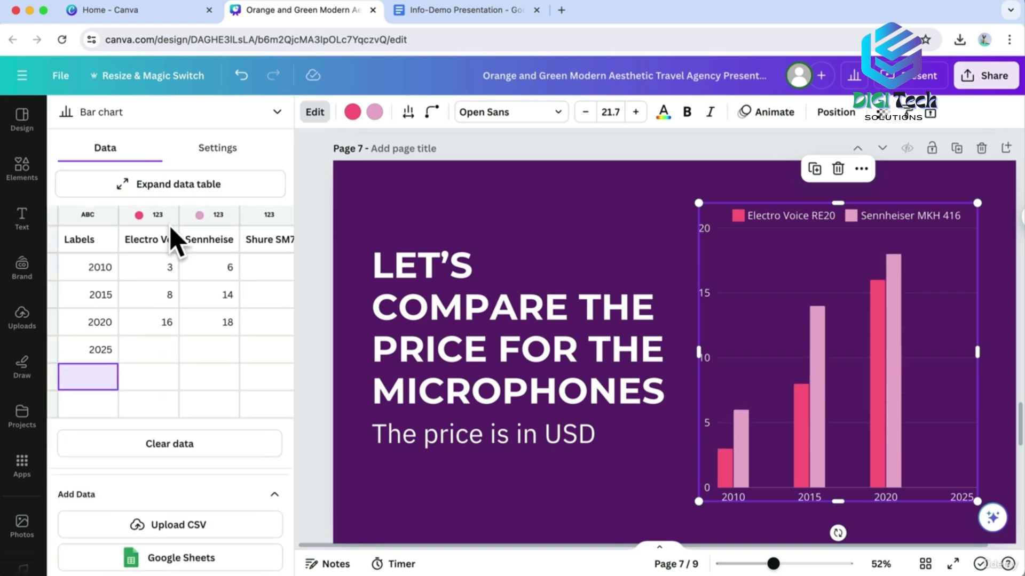
left_click(502, 16)
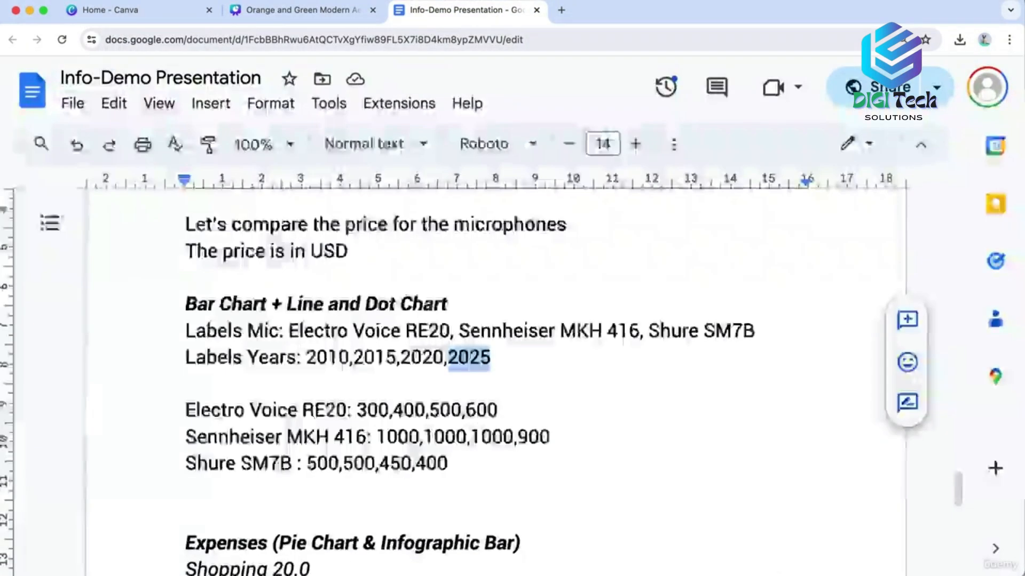
left_click_drag(358, 415, 501, 409)
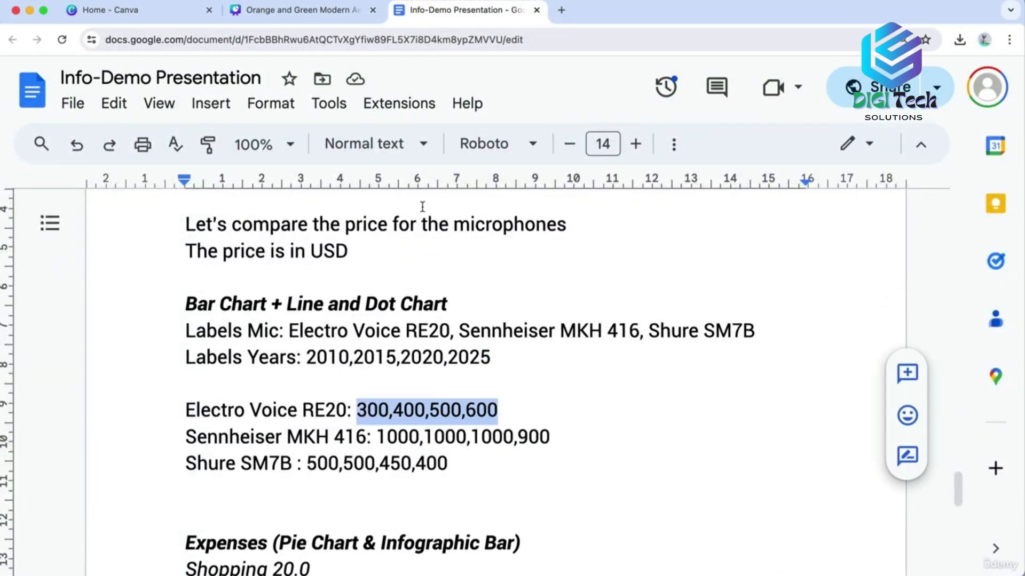
left_click(314, 12)
left_click(174, 265)
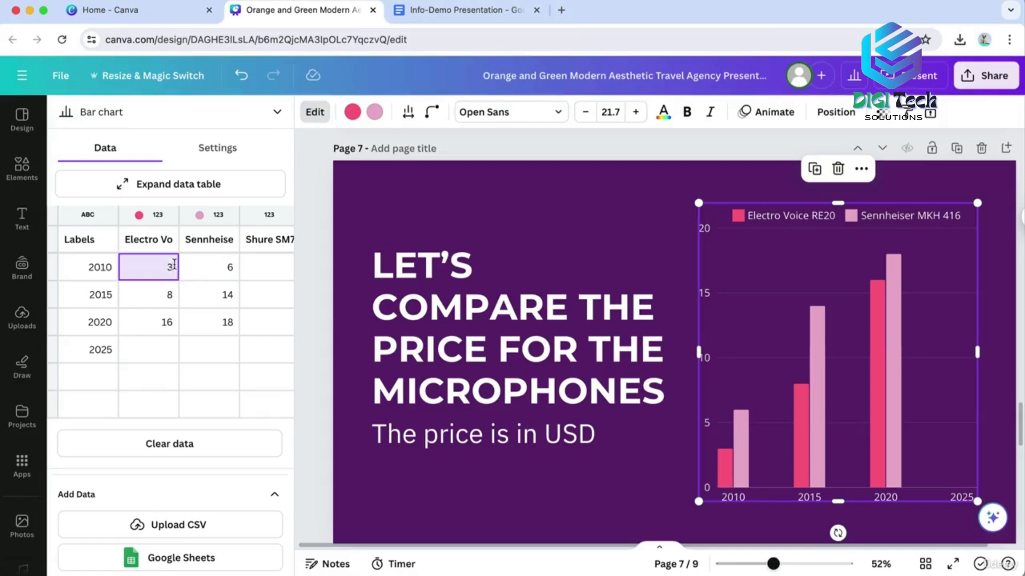
key("Return")
type("400")
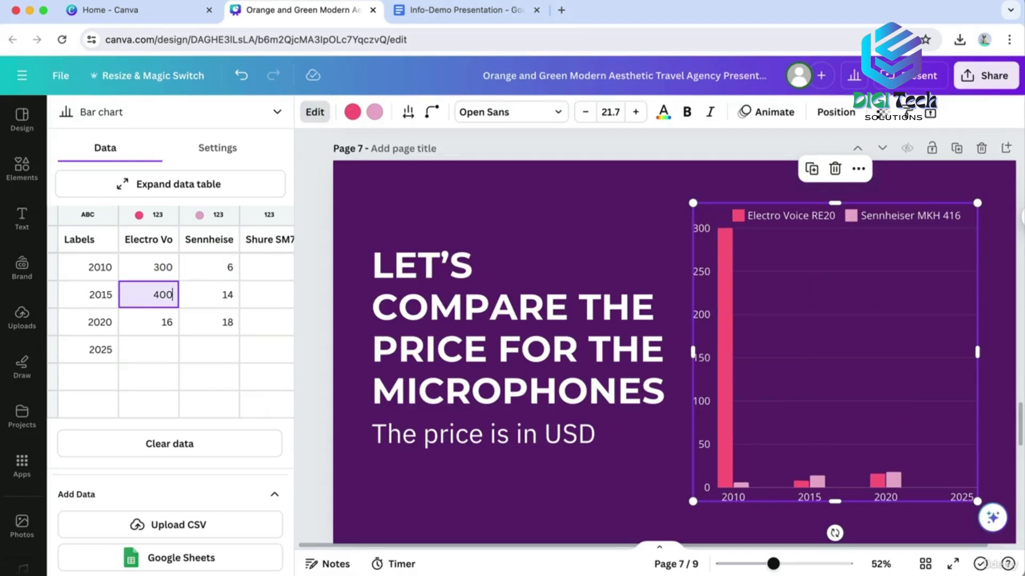
key("Return")
type("500")
key("Return")
type("600")
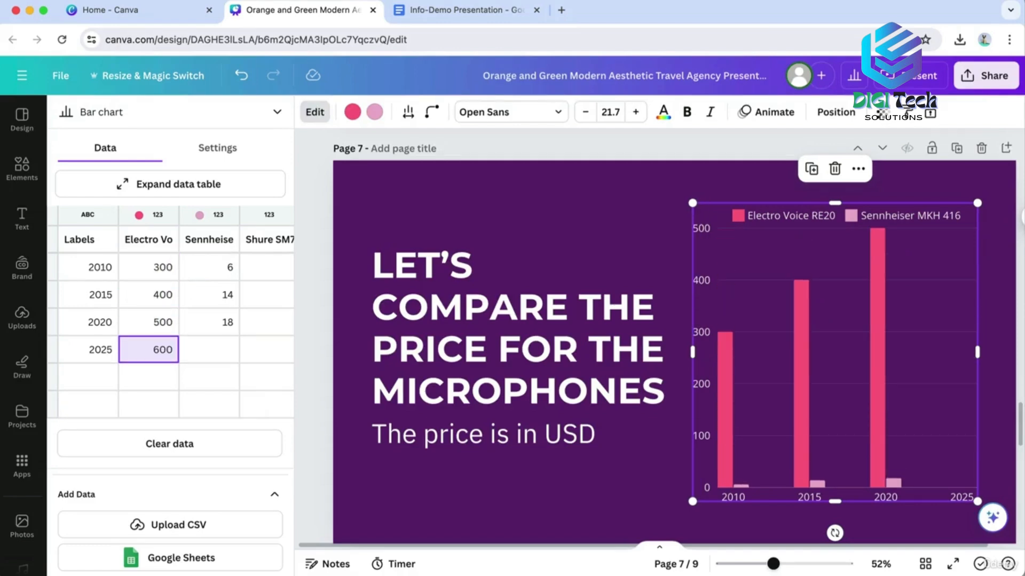
key("Return")
Enter the Sennheiser MKH 416 prices from the document in the chart data: 1000, 1000, 1000 and 900.
left_click(219, 267)
left_click(455, 11)
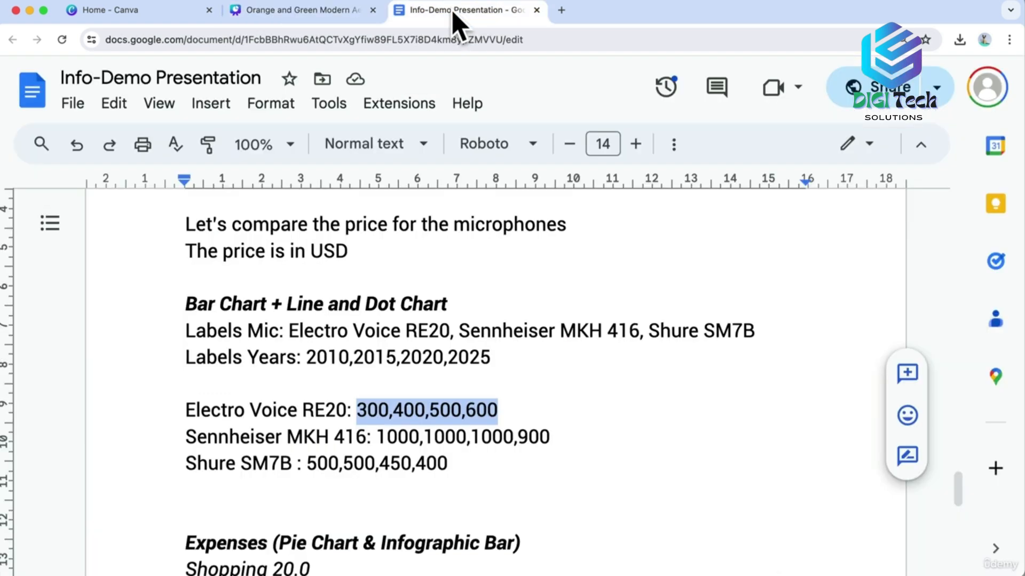
scroll(361, 356, "down", 2)
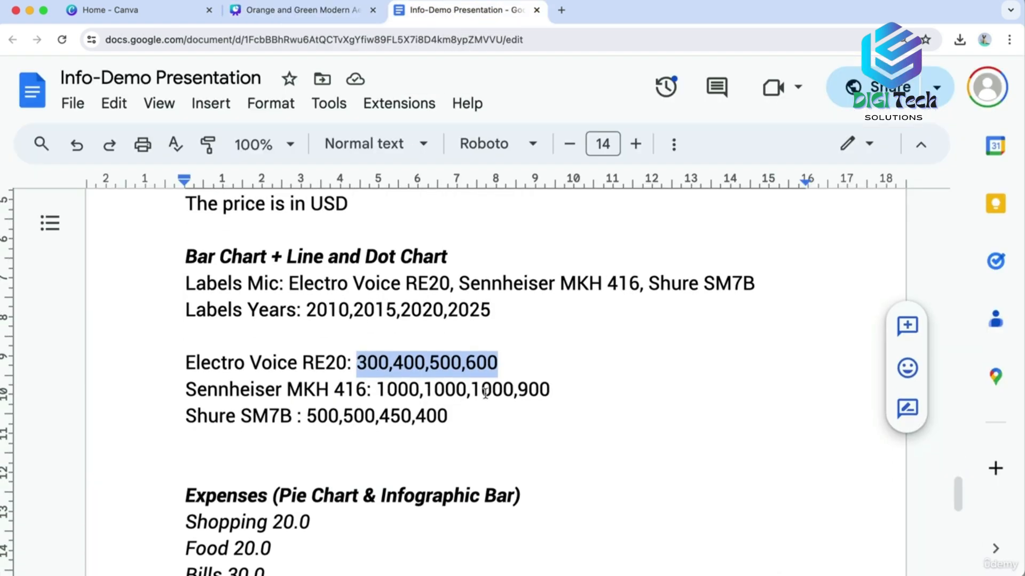
key("ctrl+shift+Tab")
type("1")
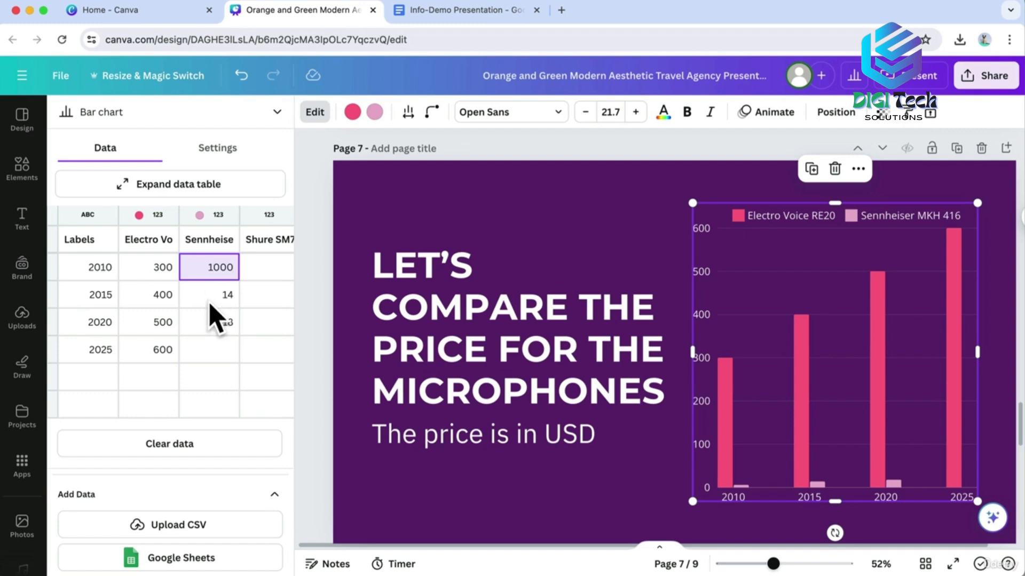
key("Return")
type("1000")
key("Return")
type("1000")
key("Return")
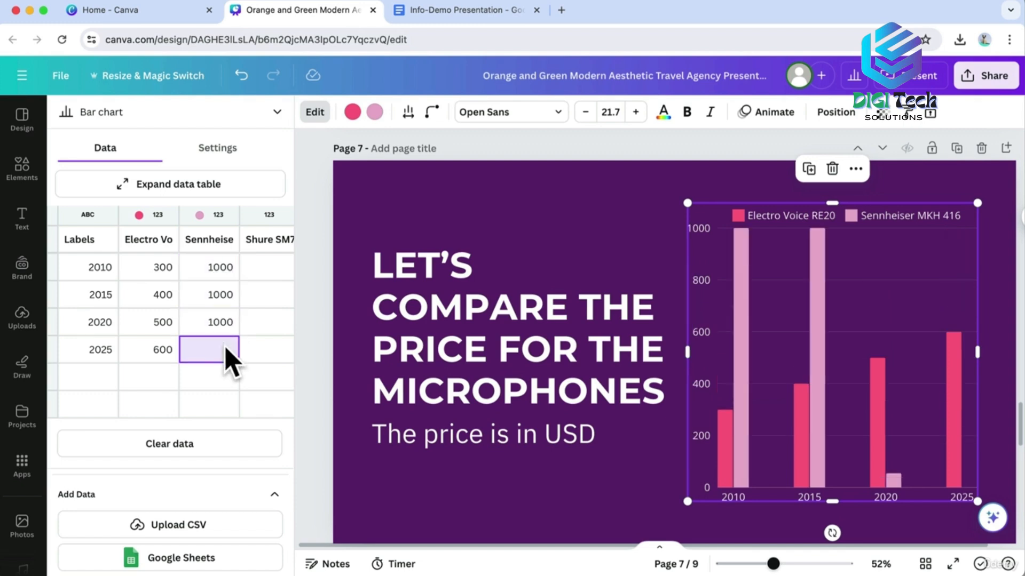
type("900")
key("Return")
Enter the Shure SM7B prices from the document in the chart data: 500, 500, 450 and 400.
left_click(267, 267)
left_click(451, 12)
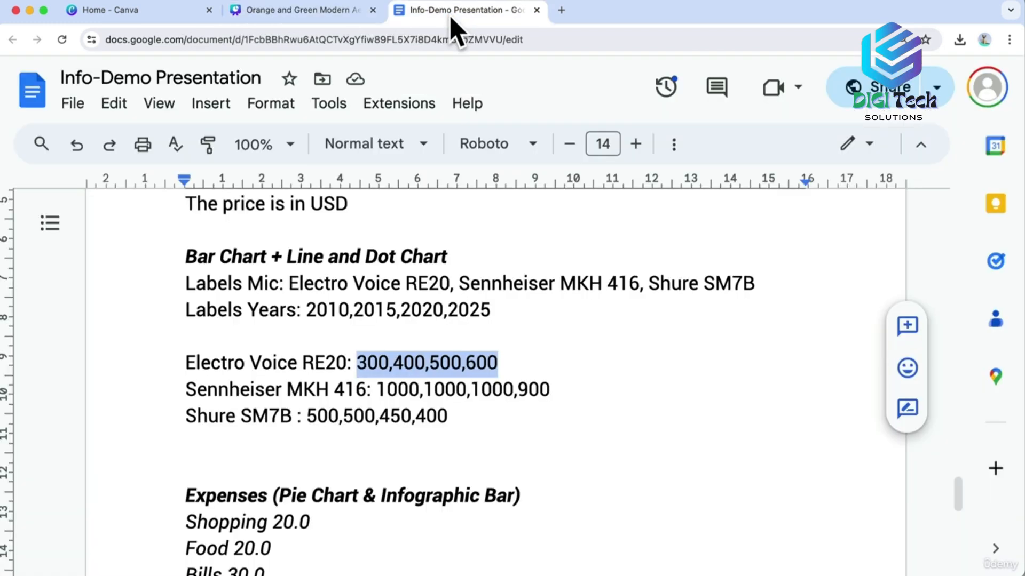
left_click(320, 11)
type("500")
left_click(272, 296)
type("500")
left_click(273, 323)
type("450")
key("Return")
type("400")
key("Return")
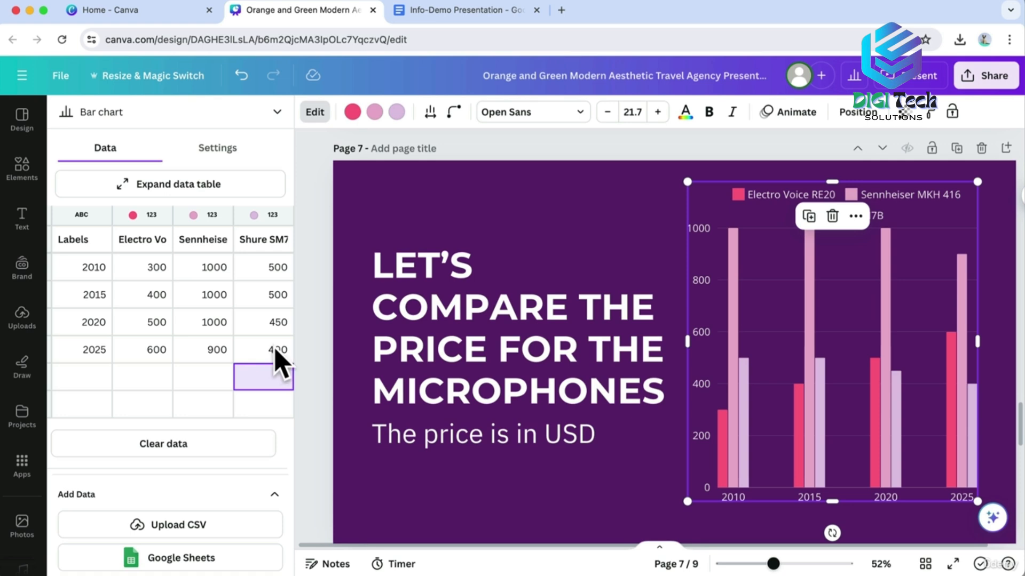
Colour the chart's Shure SM7B bars with the light grey from the document colors.
left_click(396, 112)
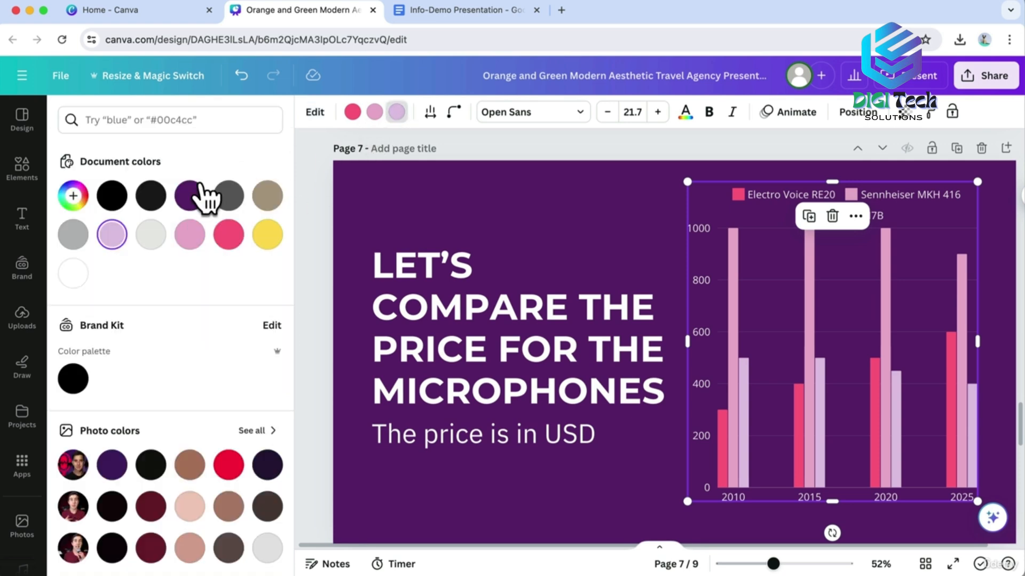
left_click(151, 234)
left_click(312, 288)
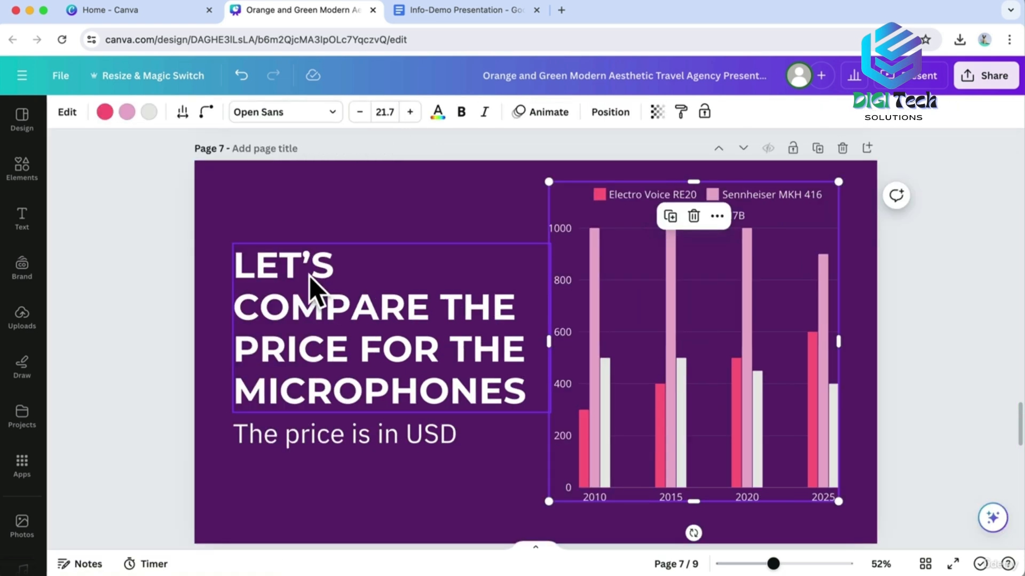
left_click(849, 251)
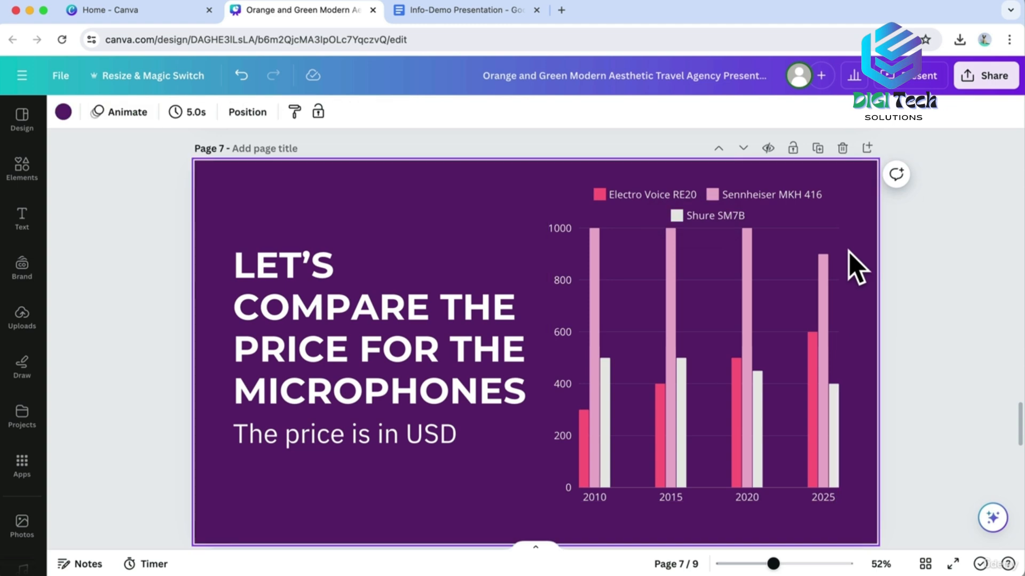
Duplicate page 7 and change the copied bar chart on page 8 to a line chart.
left_click(817, 148)
double_click(772, 271)
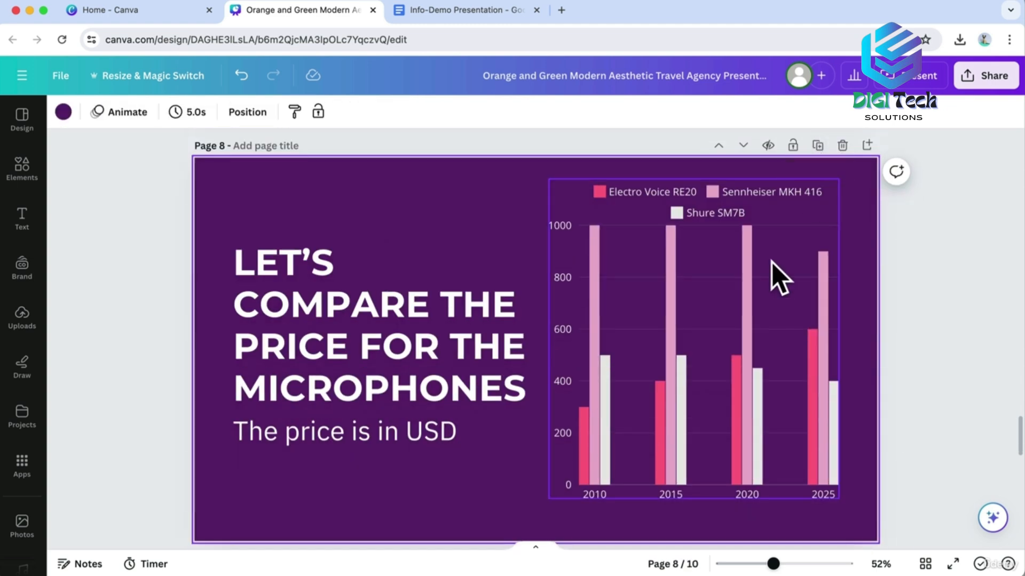
left_click(275, 113)
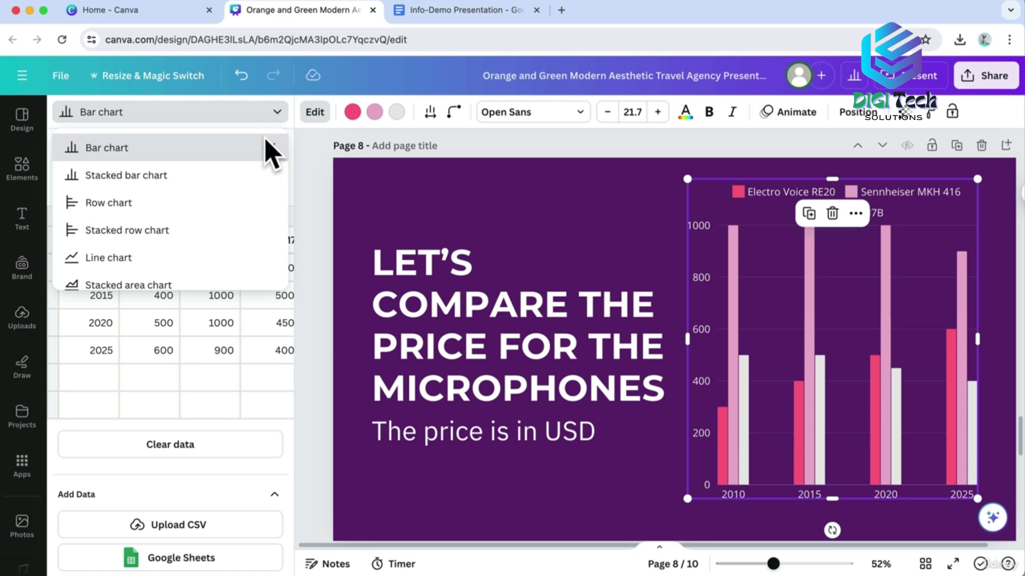
left_click(199, 257)
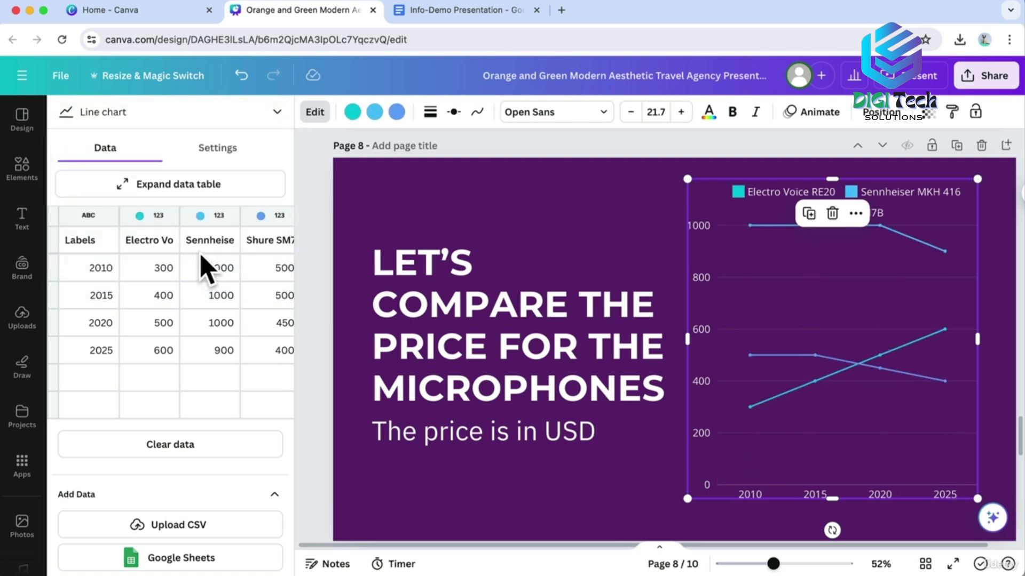
Colour the line chart's Electro Voice RE20 line pink, the Sennheiser MKH 416 line white and the Shure SM7B line the photo palette's red.
left_click(352, 112)
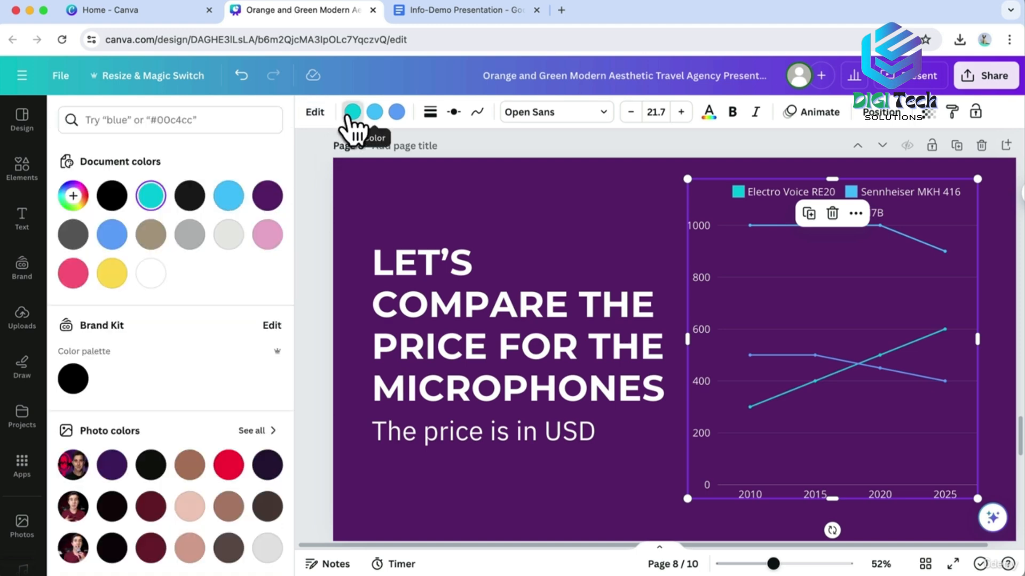
left_click(74, 273)
left_click(374, 112)
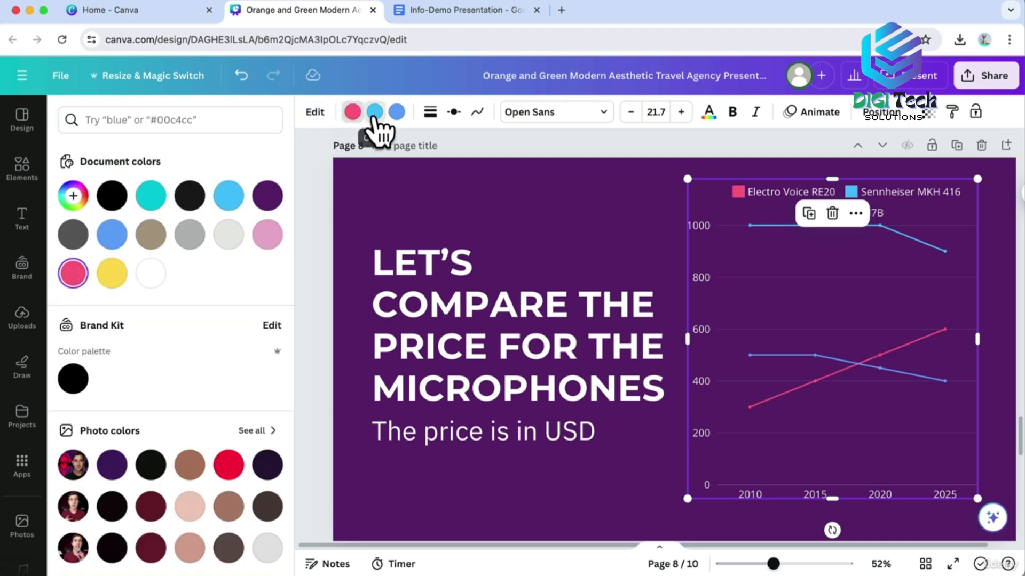
left_click(150, 274)
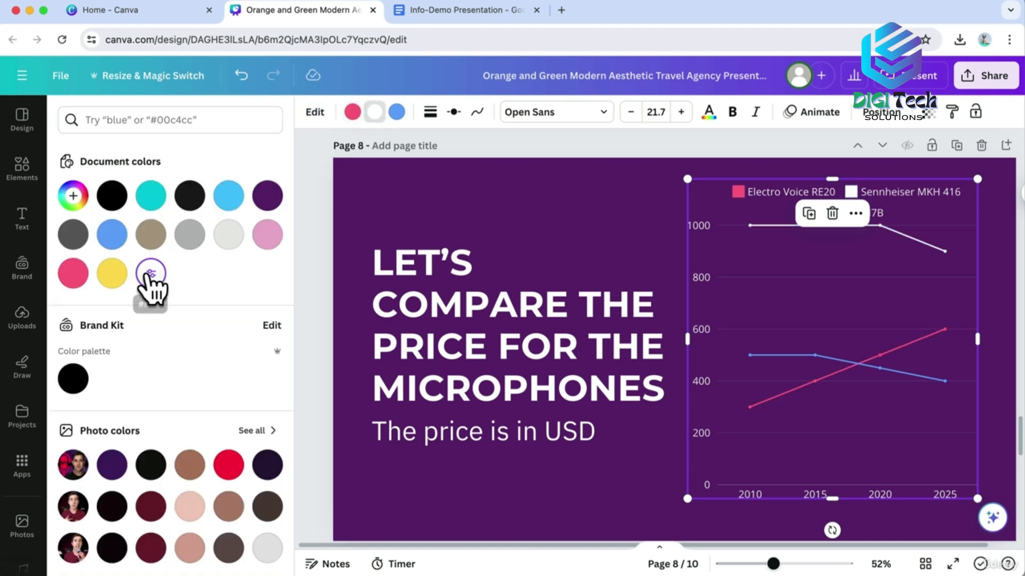
left_click(396, 112)
scroll(228, 320, "down", 4)
left_click(228, 272)
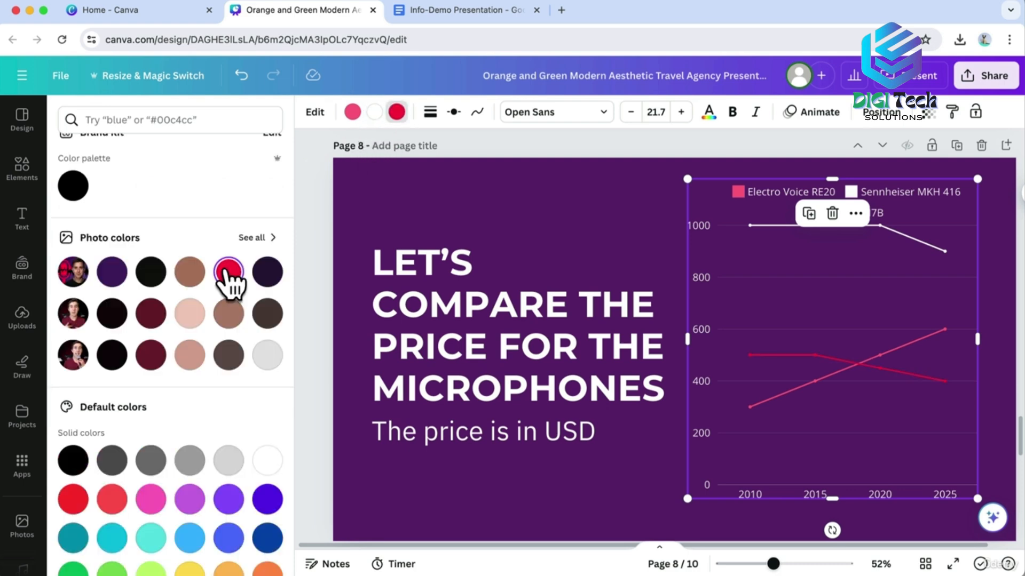
left_click(313, 189)
left_click(188, 196)
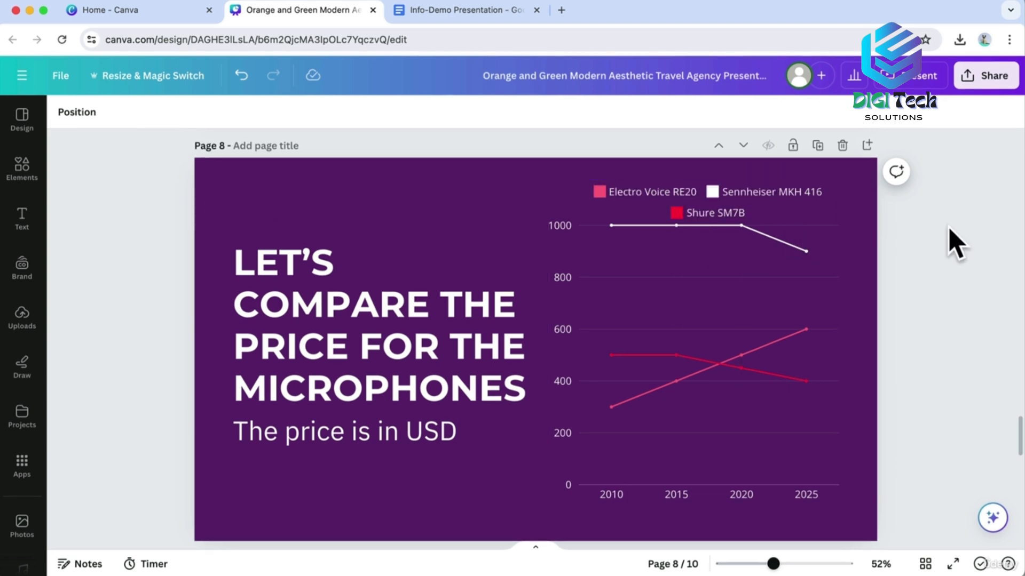
Duplicate page 8 and delete the line chart from the new page 9.
left_click(819, 148)
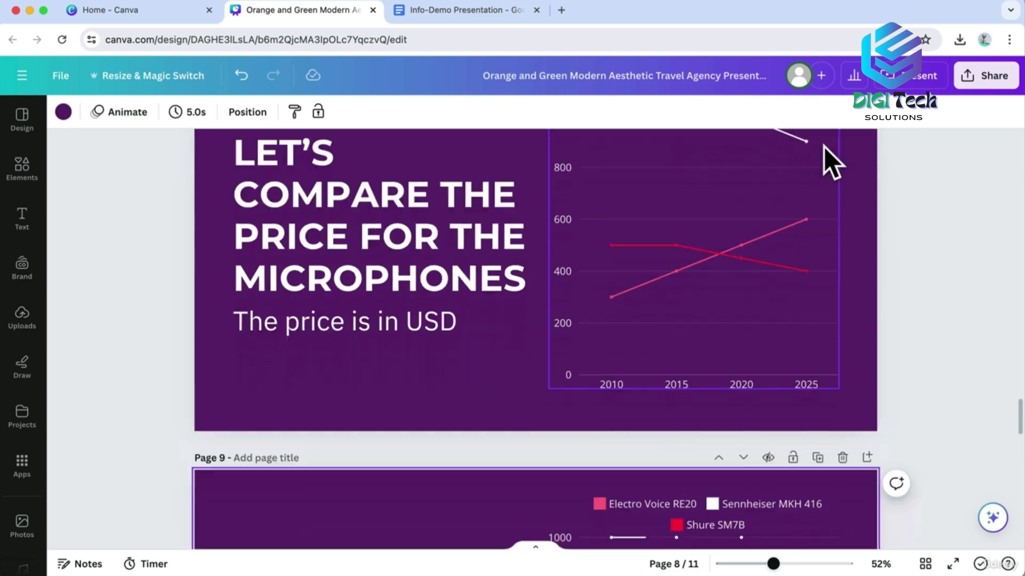
left_click(641, 315)
key("Delete")
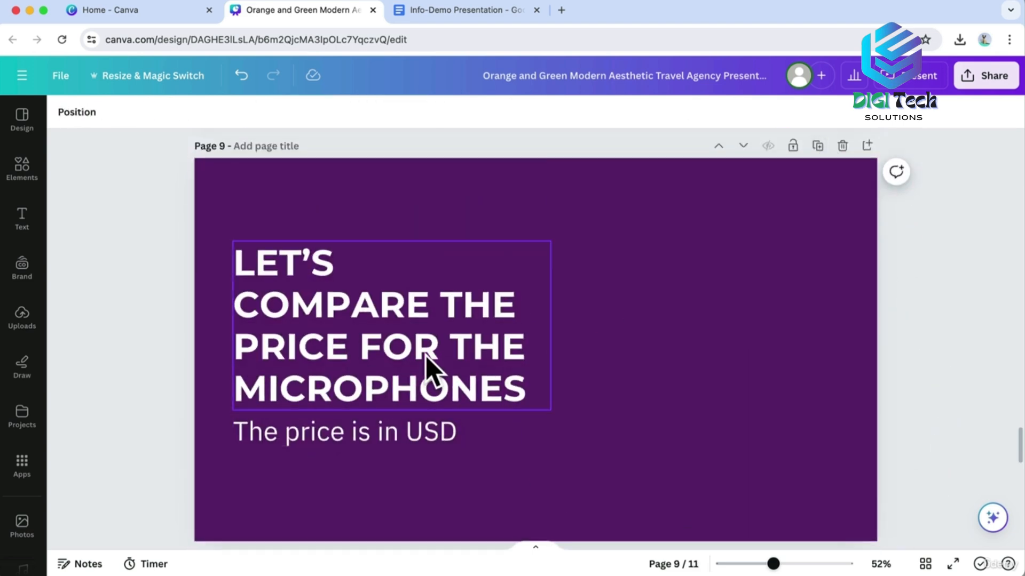
Replace page 9's heading with "Expenses" copied from the Info-Demo document and move it near the top of the slide.
double_click(426, 356)
left_click(470, 10)
scroll(471, 317, "down", 3)
left_click_drag(185, 396, 262, 395)
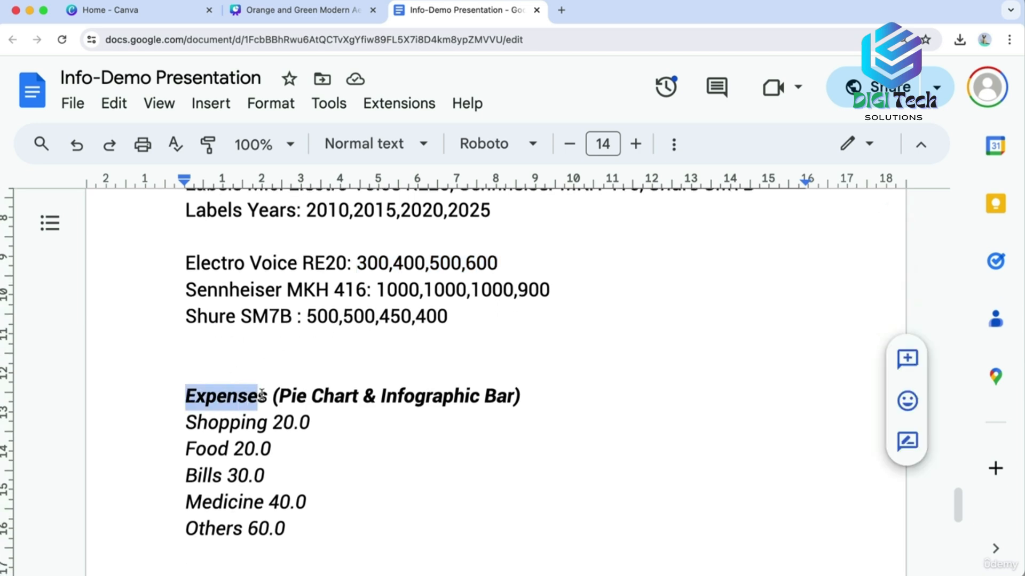
key("super+c")
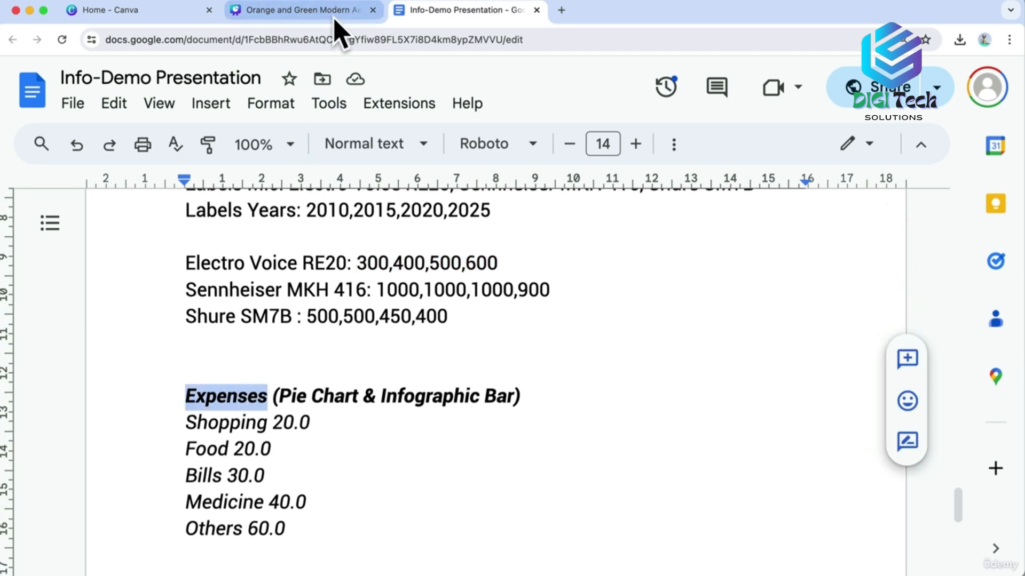
left_click(331, 11)
key("super+v")
left_click_drag(553, 263, 486, 199)
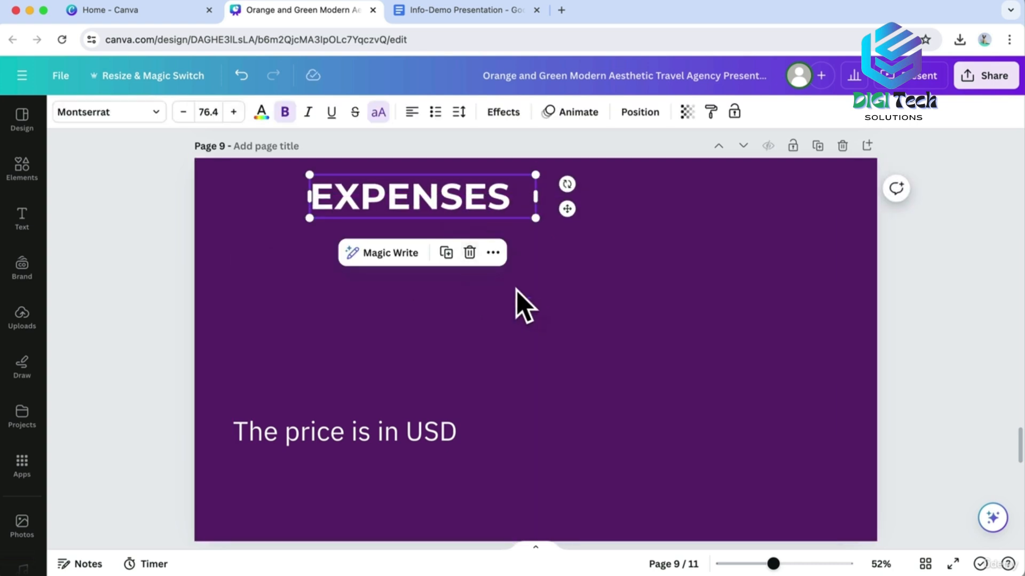
Change page 9's background to the light grey from the document colors.
left_click(269, 133)
left_click(261, 200)
left_click(63, 111)
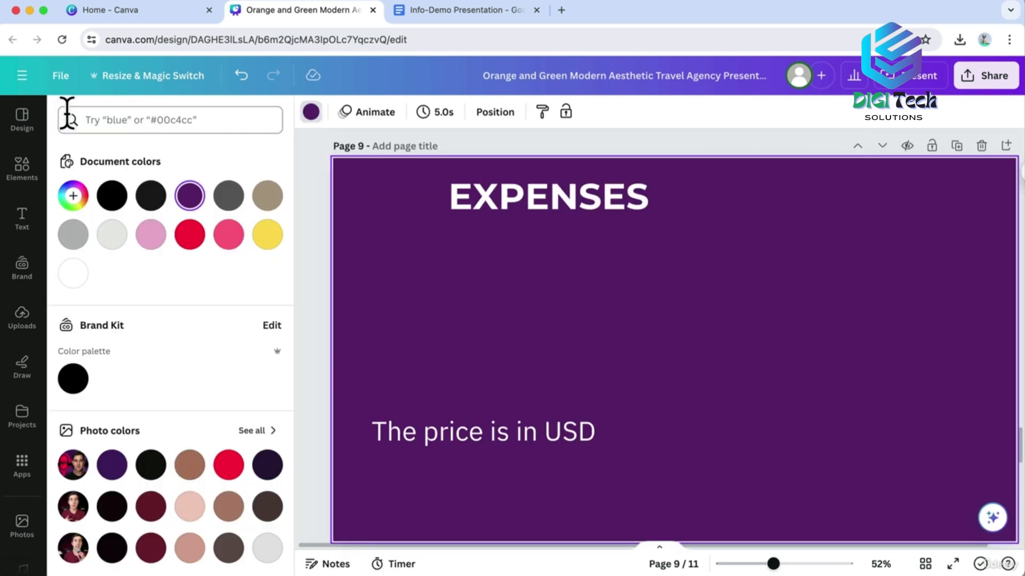
left_click(111, 236)
Recolour the EXPENSES heading and the price note dark blue.
left_click(499, 214)
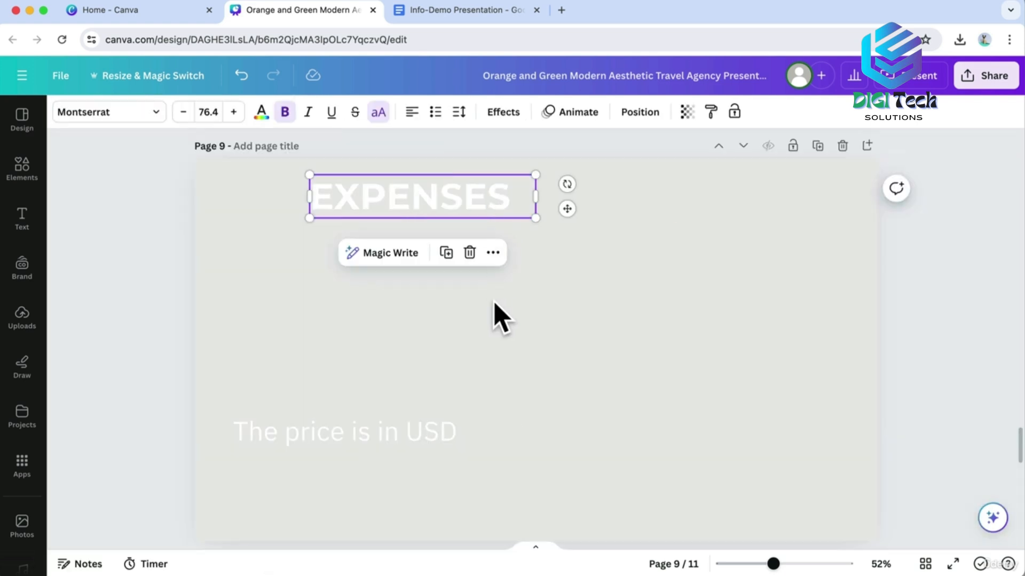
left_click(417, 442, "shift")
left_click(261, 111)
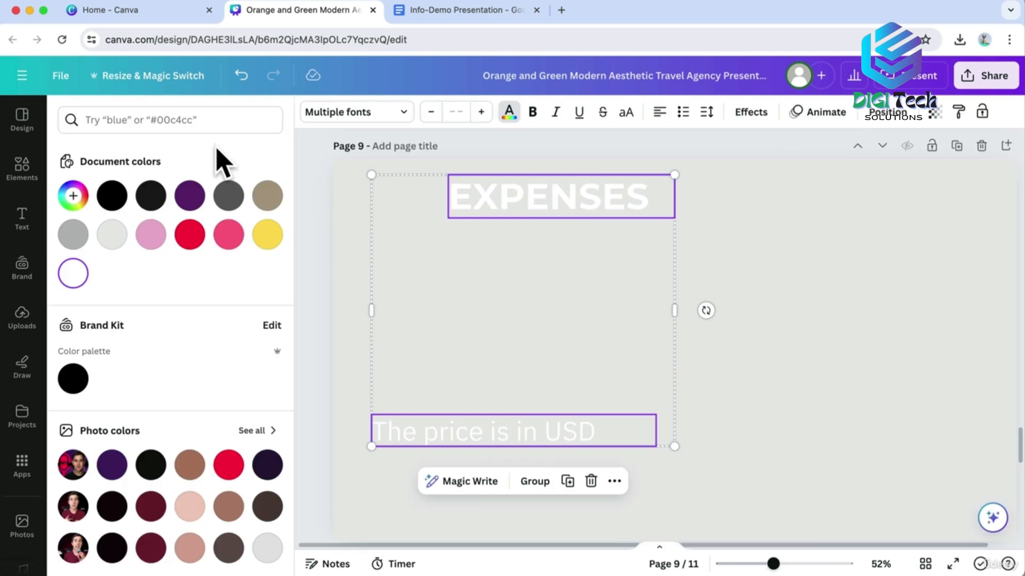
left_click(152, 197)
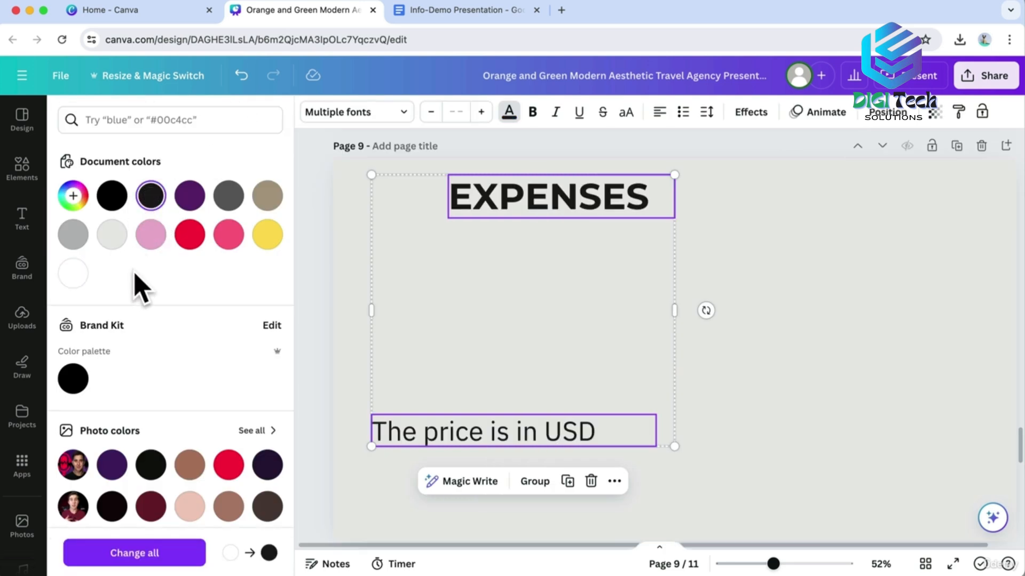
scroll(137, 288, "down", 6)
left_click(267, 418)
left_click(633, 328)
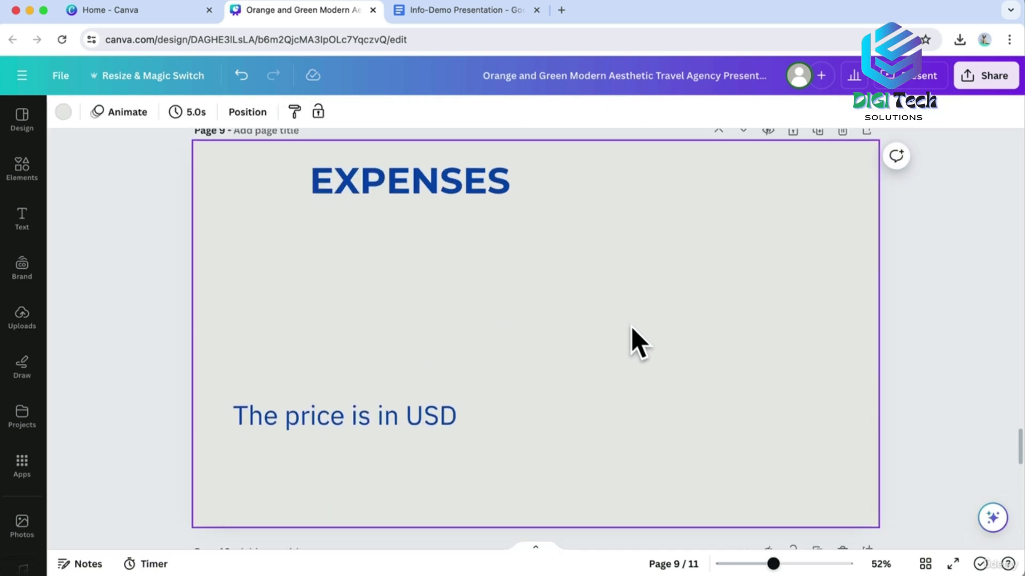
Add a rounded square shape to page 9 and fill it with the taupe document color.
left_click(22, 169)
left_click(126, 282)
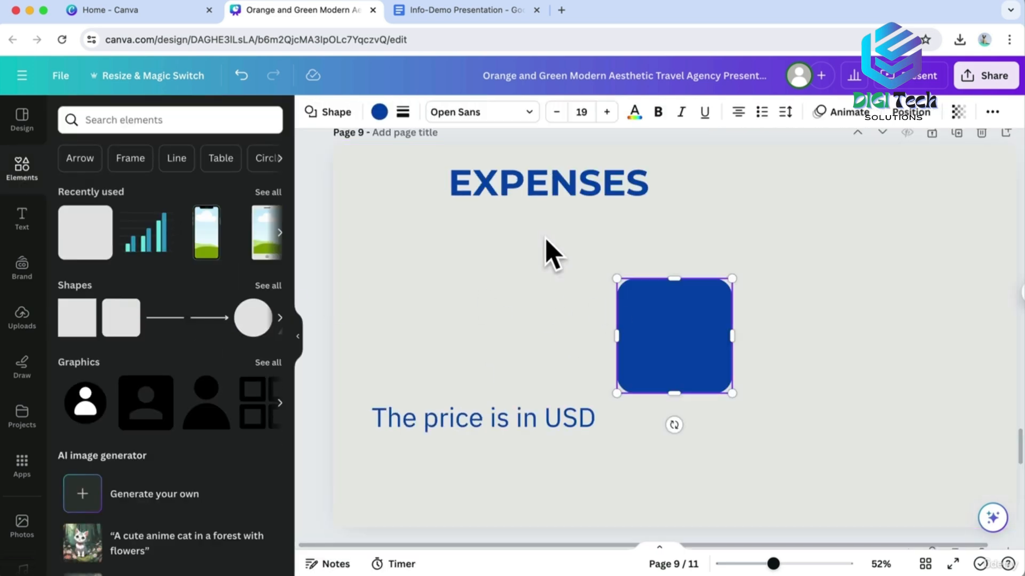
left_click(379, 112)
left_click(189, 234)
left_click(112, 234)
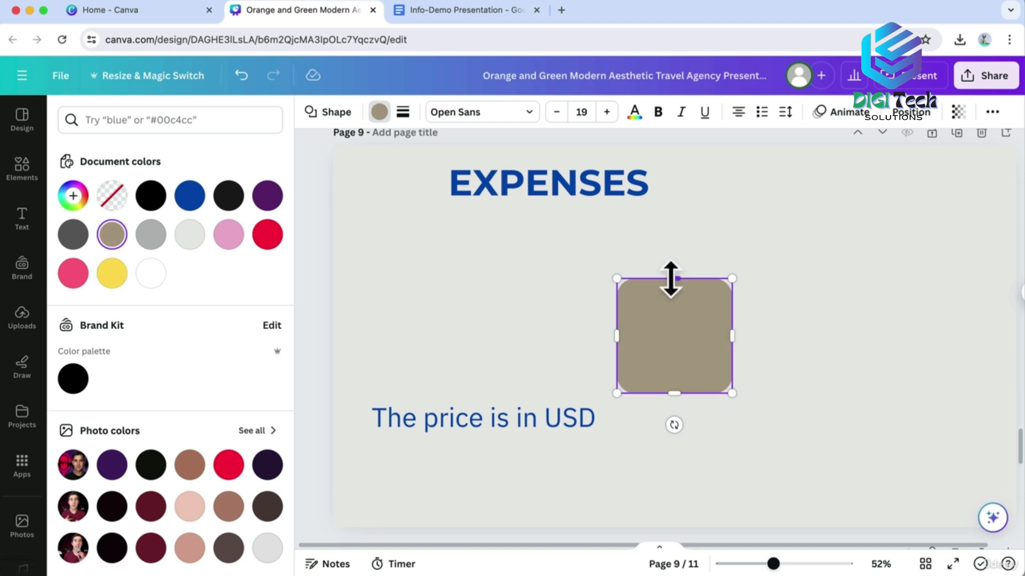
Flatten the square into a low rectangle with less rounded corners and place it directly beside the EXPENSES heading.
left_click_drag(672, 278, 671, 355)
left_click(403, 112)
left_click_drag(493, 249, 439, 250)
left_click(582, 309)
left_click_drag(723, 370, 748, 178)
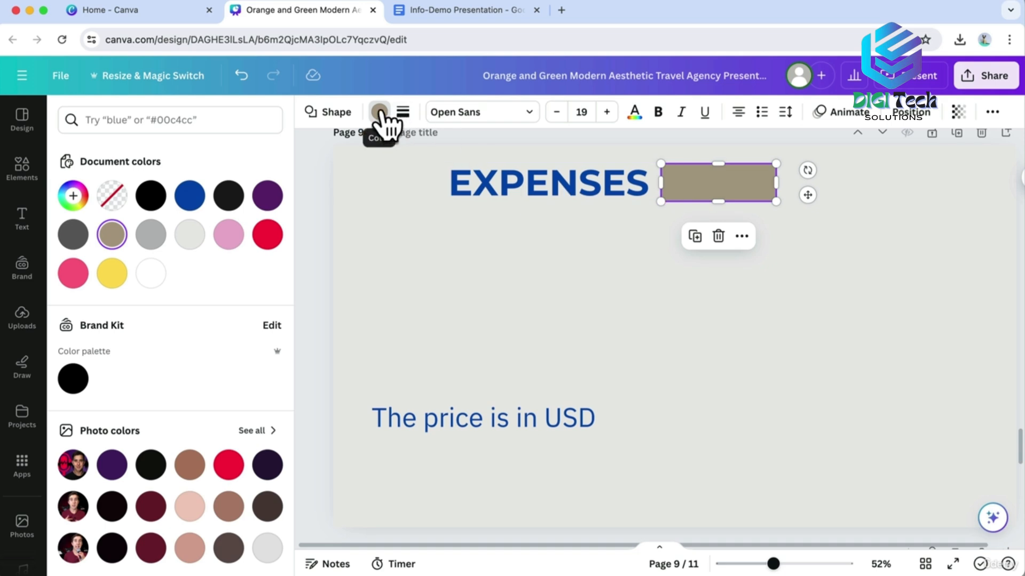
Fill the rectangle beside the heading with the custom light grey #C8C5C0.
left_click(74, 195)
left_click(93, 272)
mouse_move(93, 271)
left_mouse_down()
mouse_move(94, 288)
mouse_move(128, 297)
mouse_move(77, 280)
left_mouse_up()
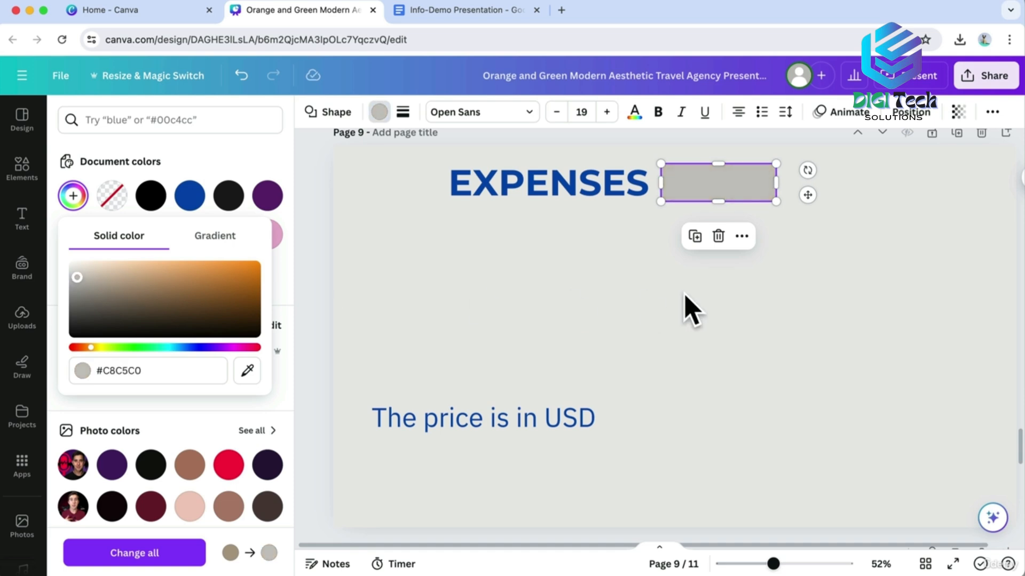
left_click(688, 302)
Replace the text "The price is in USD" with "Week 1" and format it in bold Montserrat.
double_click(549, 418)
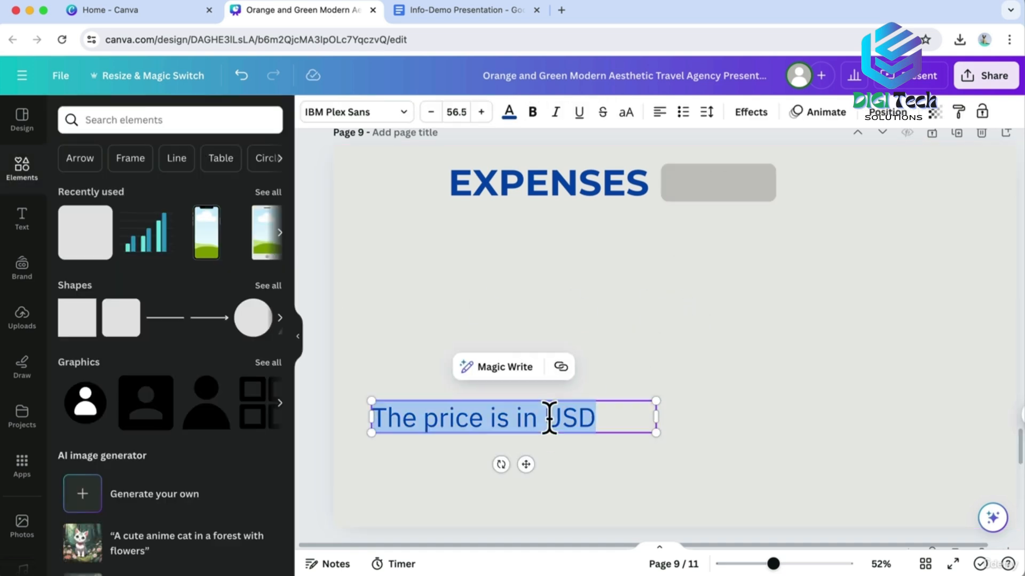
type("Week 1")
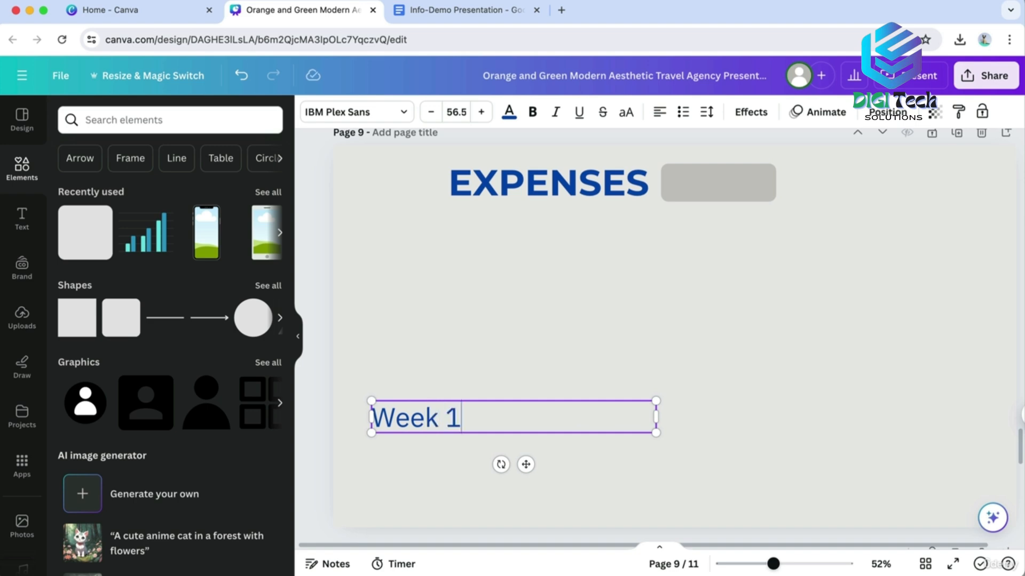
key("Escape")
key("ctrl+b")
left_click(320, 113)
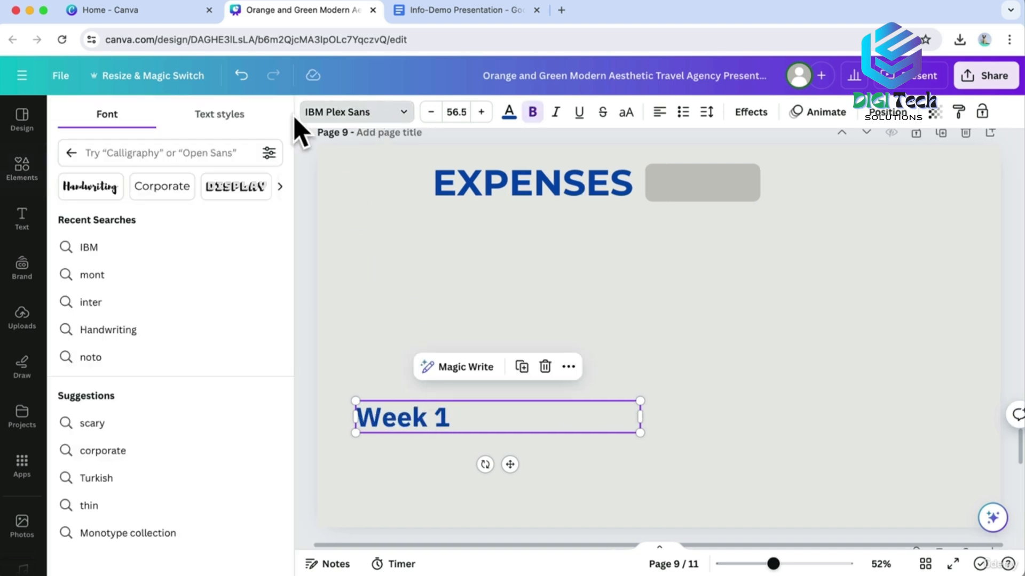
left_click(143, 153)
type("mont")
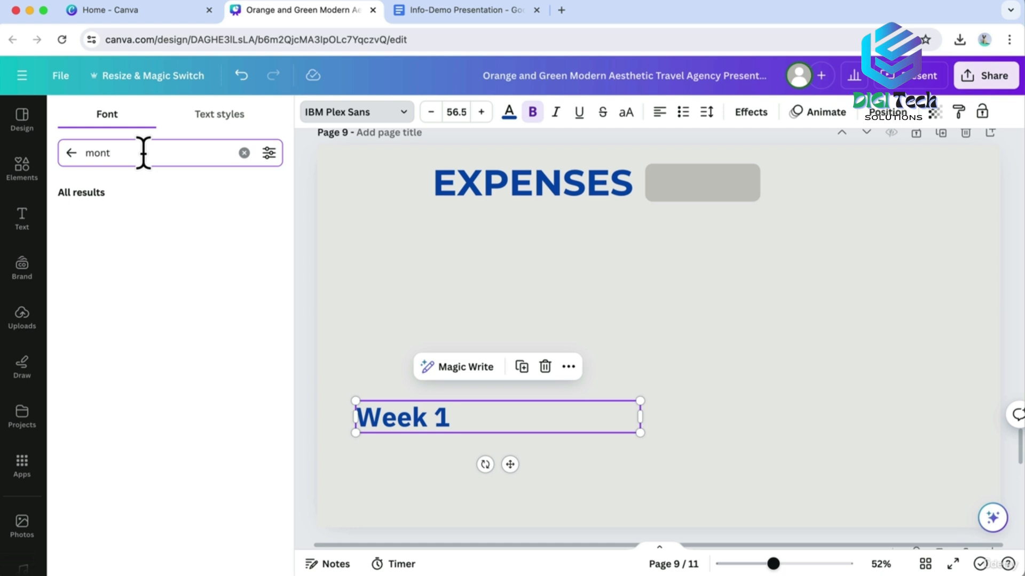
left_click(128, 247)
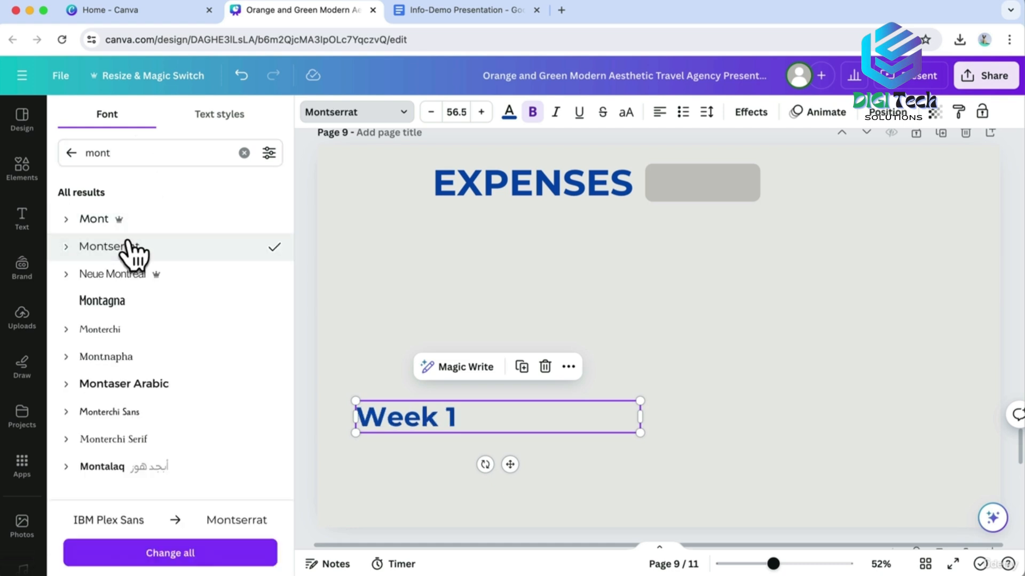
Shrink the "Week 1" text to size 37.2, colour it black and place it on the grey rectangle.
left_click_drag(640, 416, 437, 421)
left_click(509, 112)
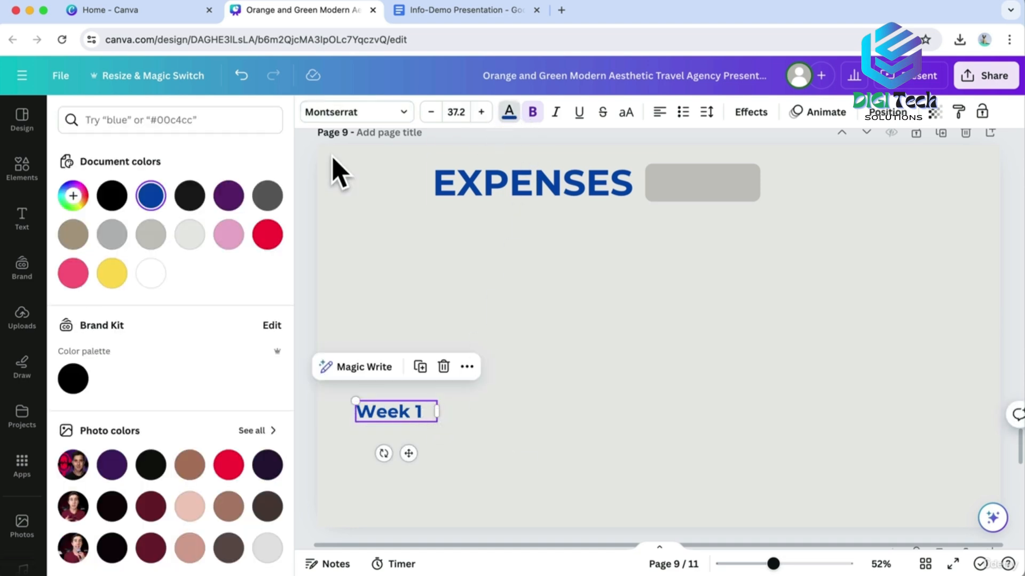
left_click(112, 197)
left_click_drag(408, 453, 727, 223)
left_click(787, 303)
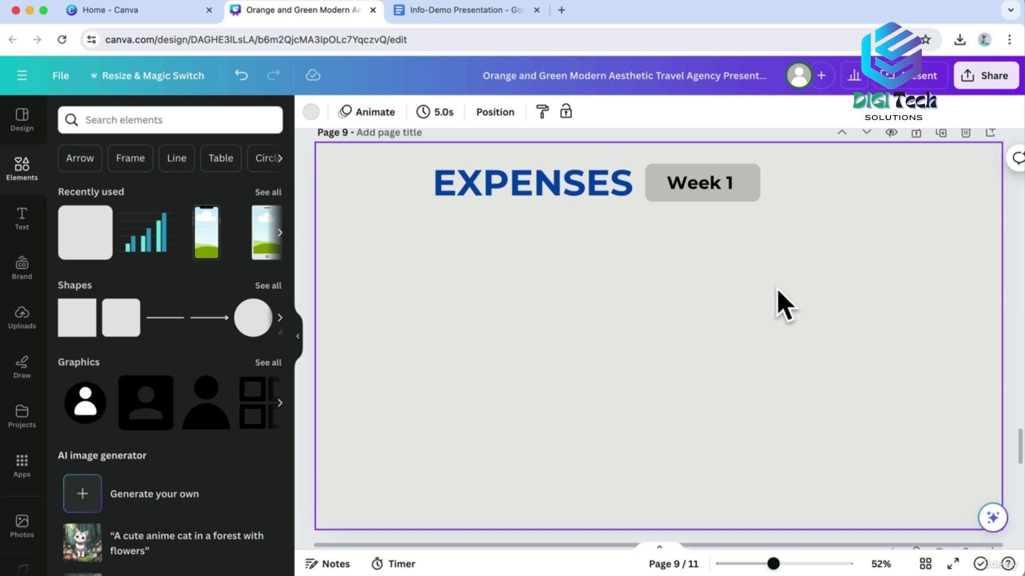
Change the "Week 1" label's font to Montaser Arabic.
left_click(732, 187)
left_click(347, 115)
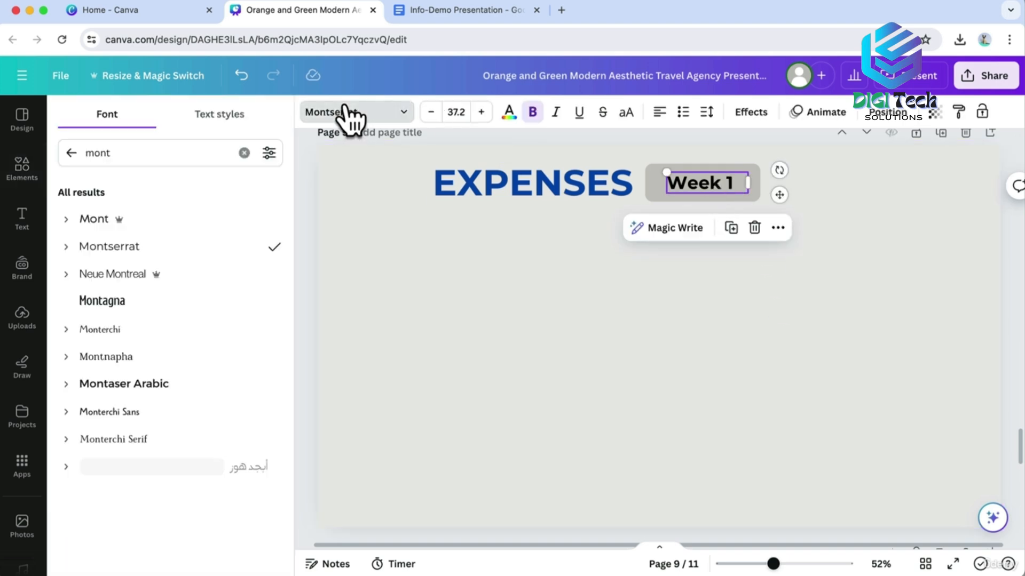
left_click(214, 380)
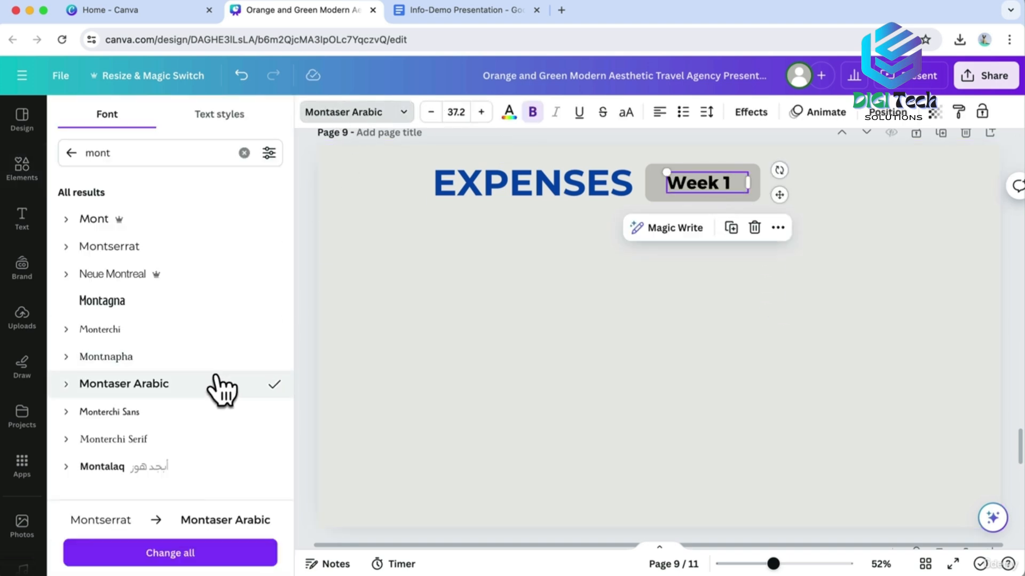
left_click(579, 322)
Tighten the grey rectangle around a centred "Week 1" label and align both vertically with the EXPENSES heading.
left_click(736, 189)
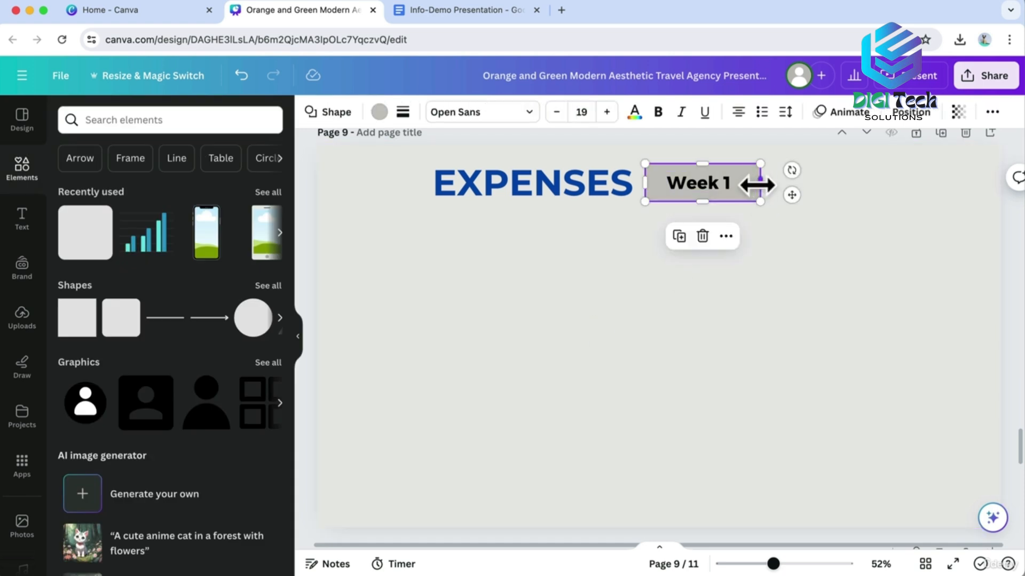
left_click_drag(703, 204, 703, 194)
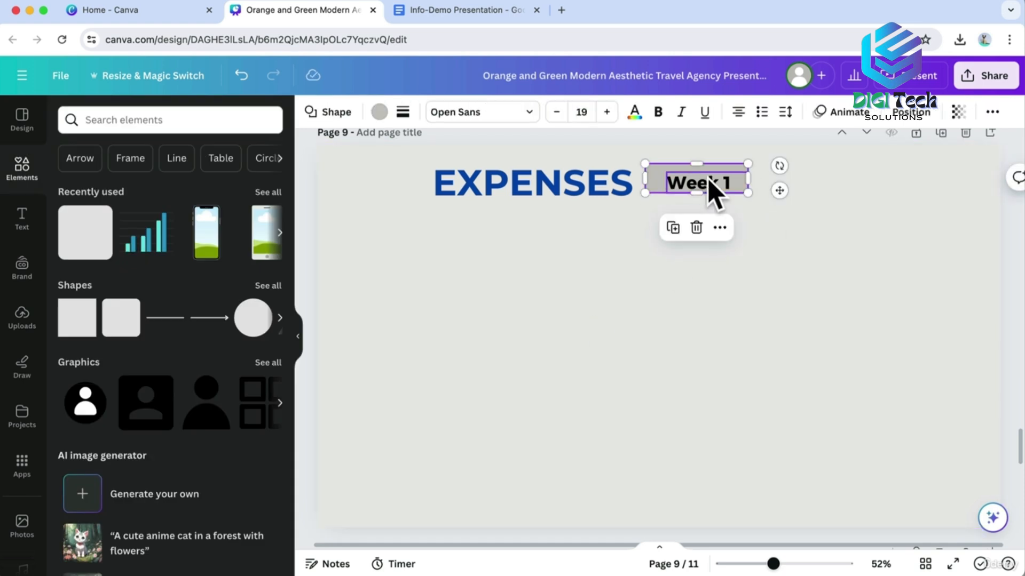
left_click(708, 181)
key("Up")
key("Up")
key("Up")
key("Up")
key("Up")
key("Up")
key("Up")
key("Up")
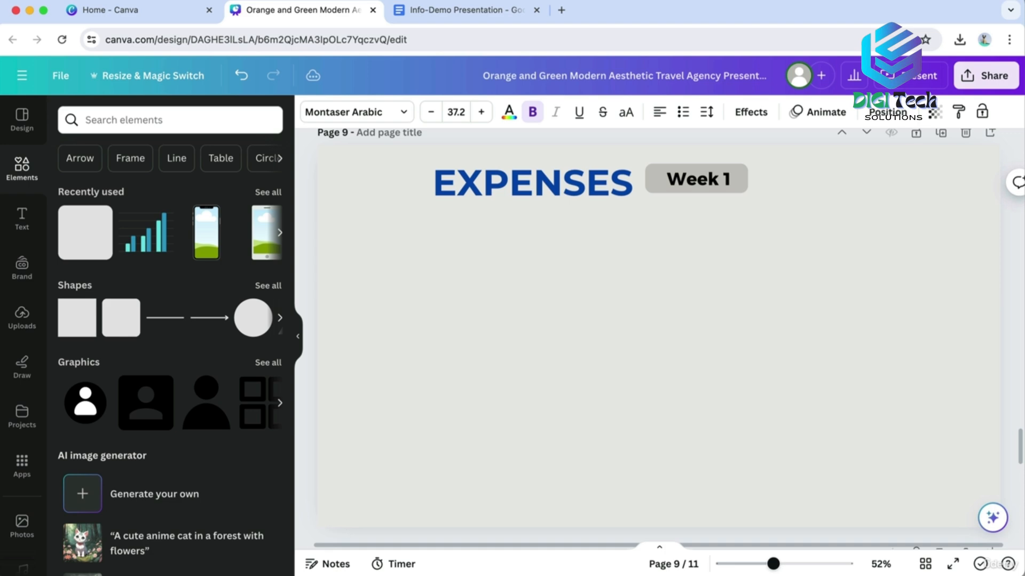
left_click_drag(681, 162, 694, 186)
left_click(805, 233)
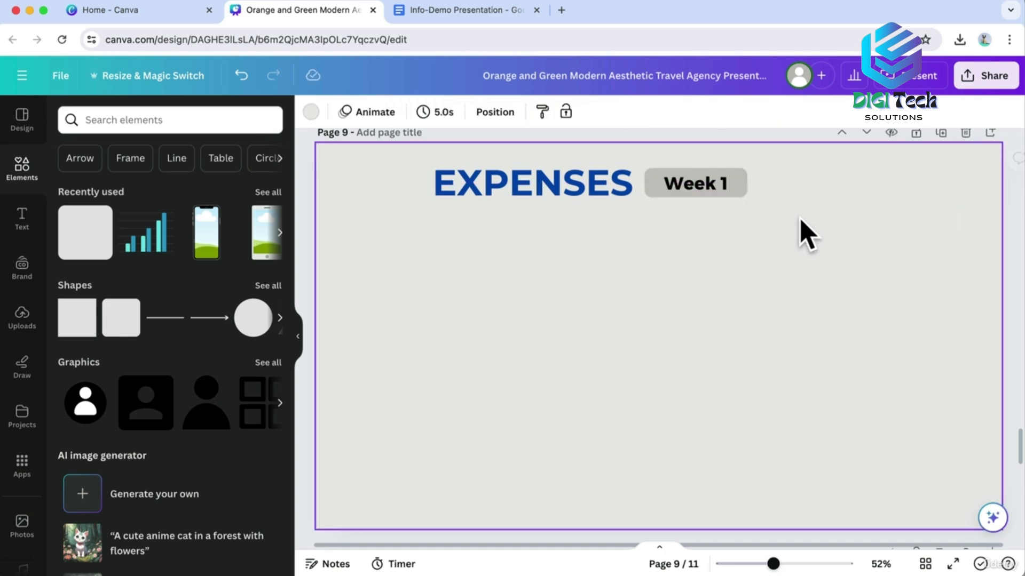
Insert a donut chart on page 9, scale it down and place it below the heading in the slide's left half.
left_click(22, 170)
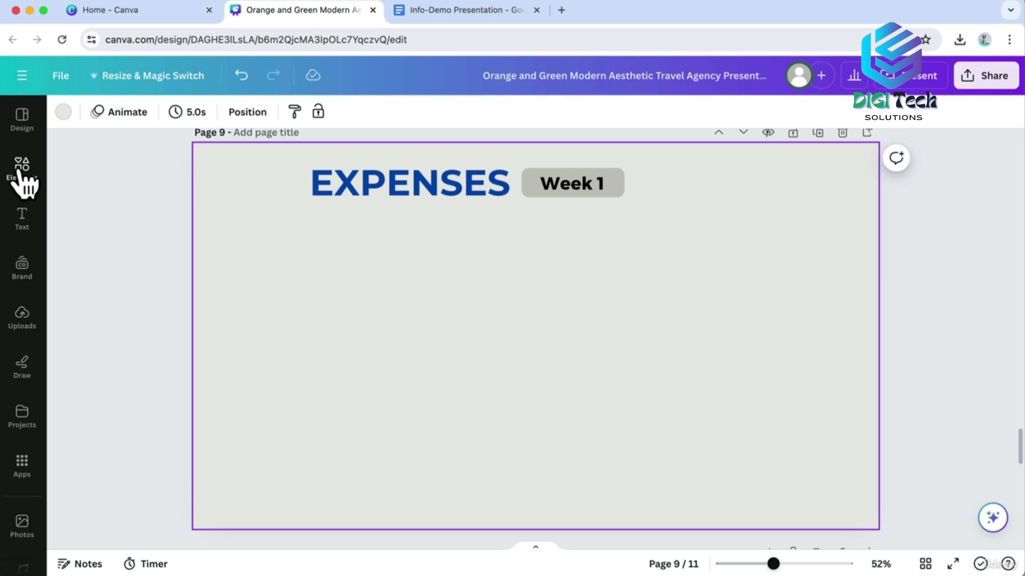
left_click(22, 171)
scroll(204, 267, "down", 8)
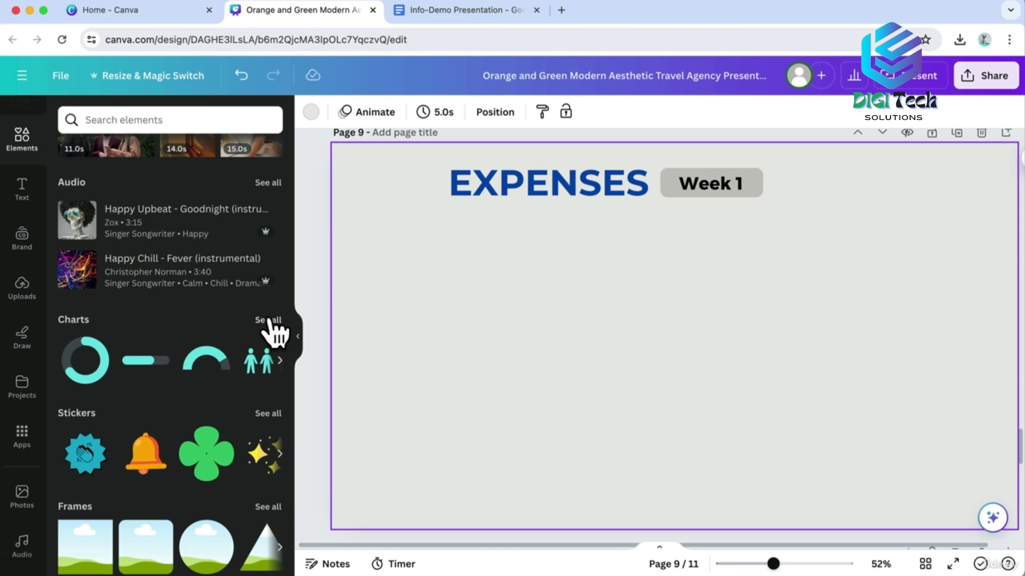
left_click(268, 320)
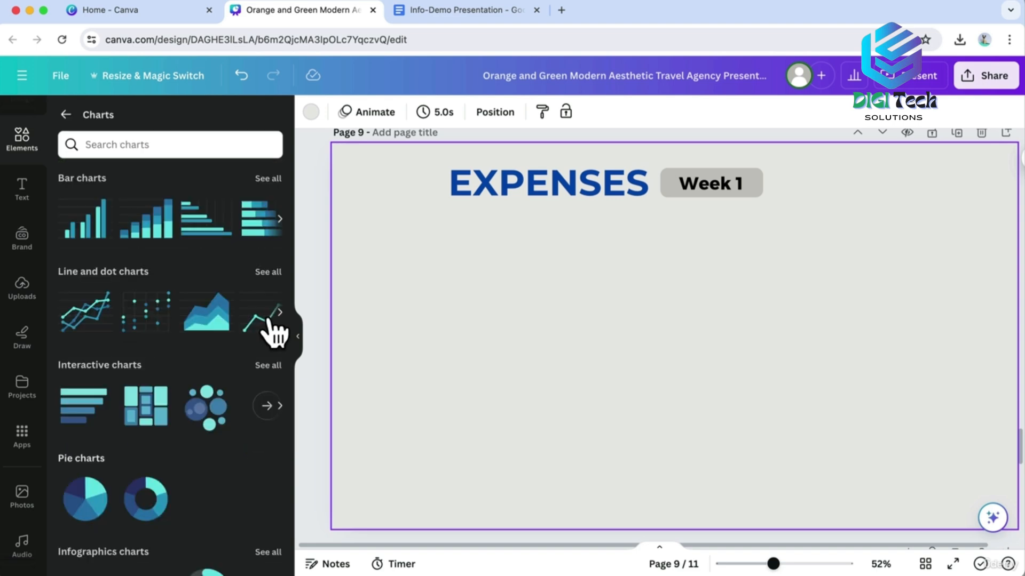
scroll(270, 336, "down", 1)
left_click(147, 438)
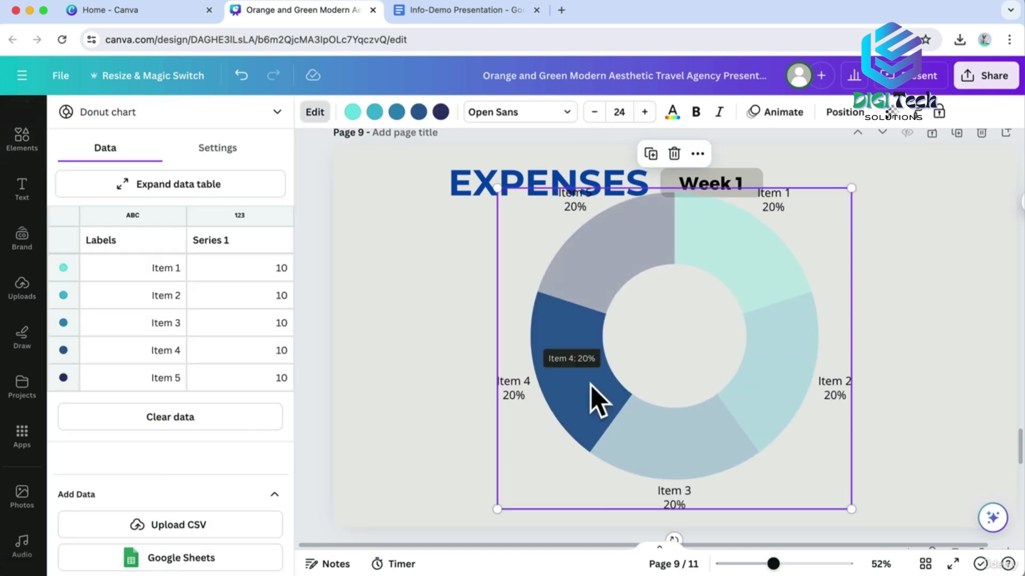
left_click_drag(851, 189, 779, 247)
left_click_drag(650, 345, 572, 335)
Colour the donut chart's Item 5 slice red, Item 4 light pink, Item 3 bright pink and Item 2 dark purple.
left_click(441, 111)
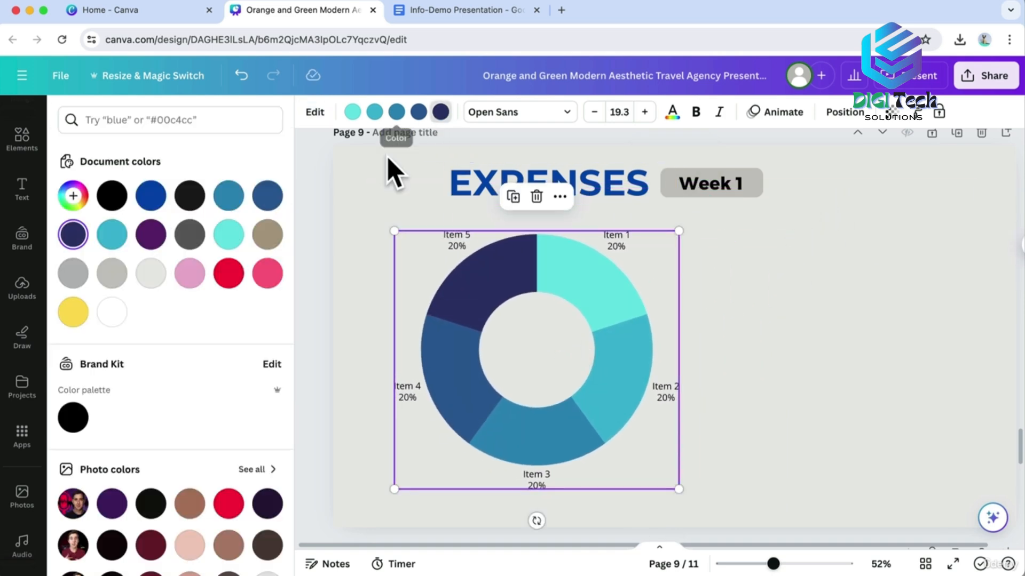
left_click(228, 273)
left_click(418, 112)
left_click(190, 273)
left_click(396, 112)
left_click(267, 274)
left_click(375, 111)
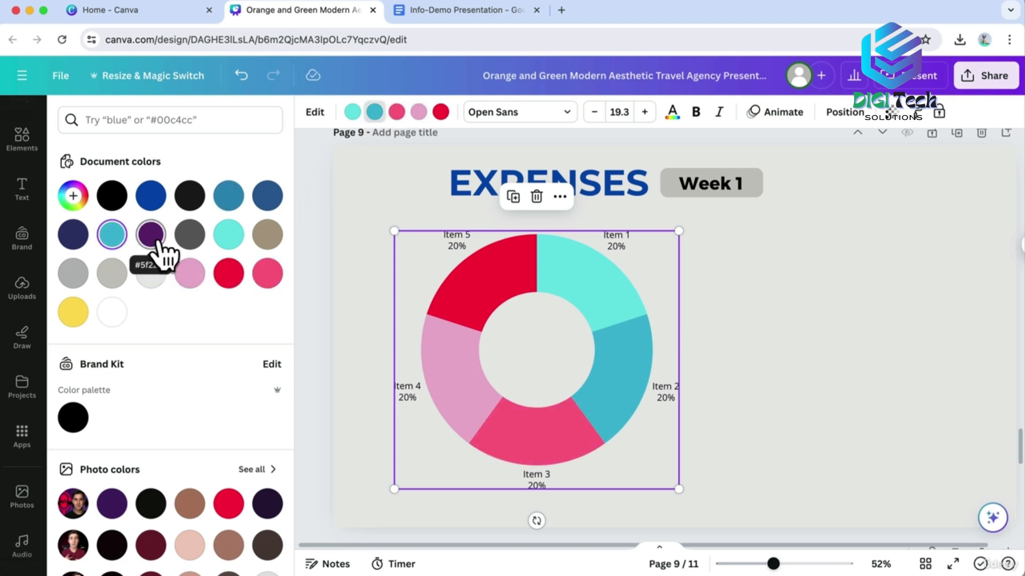
left_click(151, 234)
Give the donut chart's Item 1 slice a custom light purple color.
left_click(353, 111)
left_click(73, 195)
left_click(219, 314)
left_click_drag(179, 246, 149, 235)
Change the donut chart's Item 3 slice to the custom soft pink #E4849B.
left_click(396, 112)
left_click(72, 195)
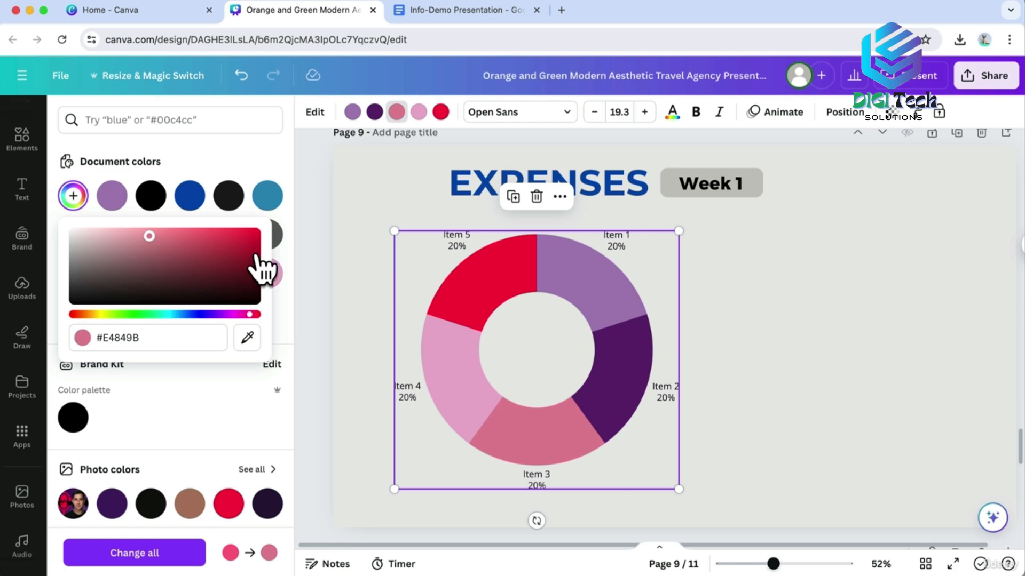
left_click(303, 252)
left_click(299, 335)
left_click(633, 331)
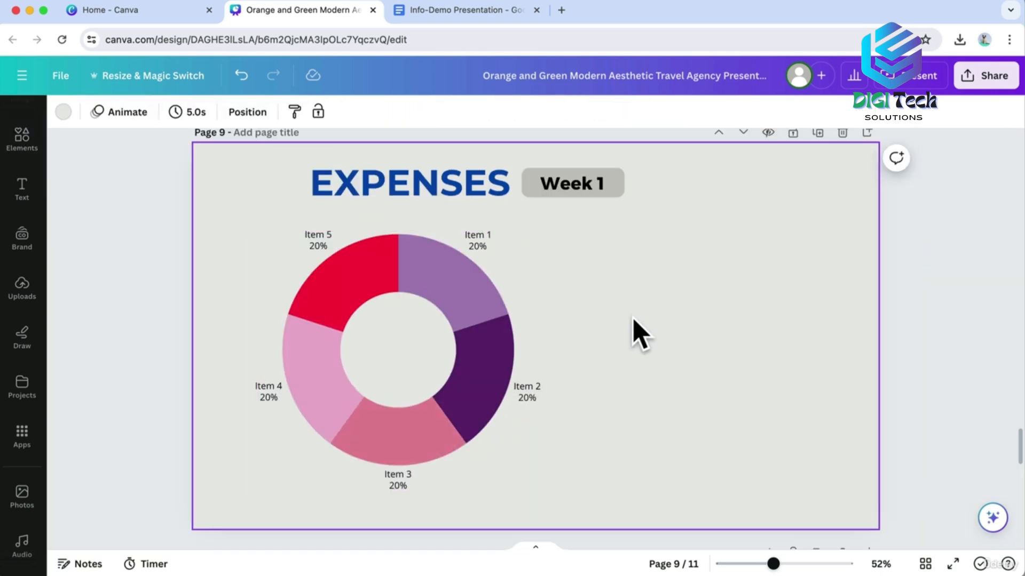
Replace the donut chart's Item 1 label with Shopping from the Info-Demo document and set its value to 20.
double_click(473, 339)
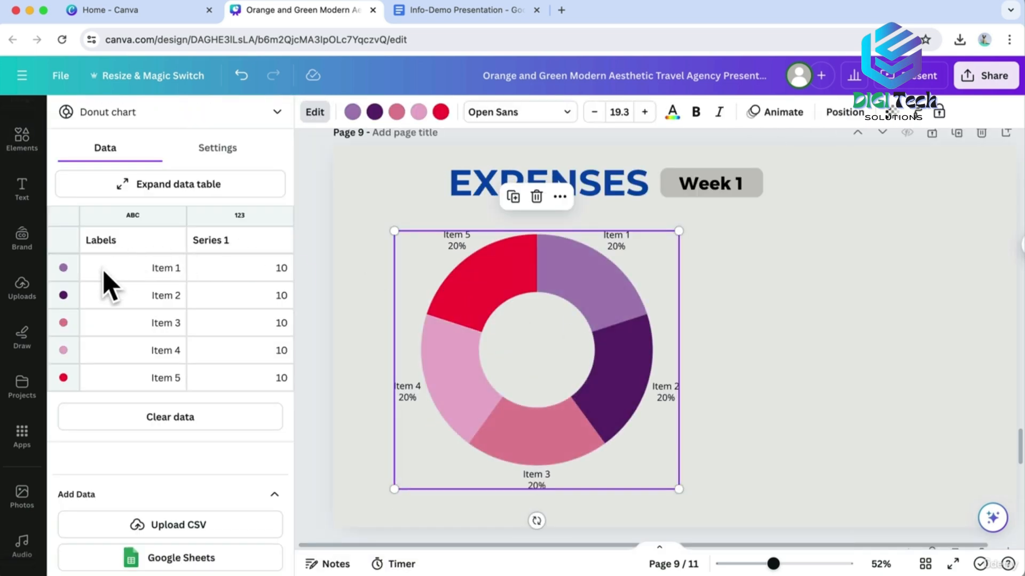
left_click(456, 10)
scroll(363, 277, "down", 1)
left_click_drag(187, 388, 263, 390)
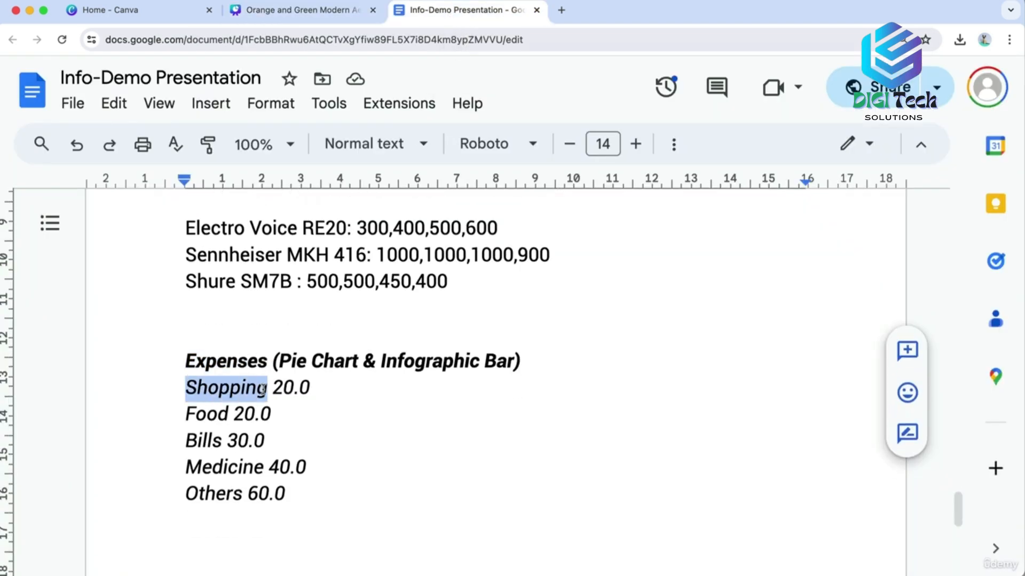
scroll(267, 389, "up", 1)
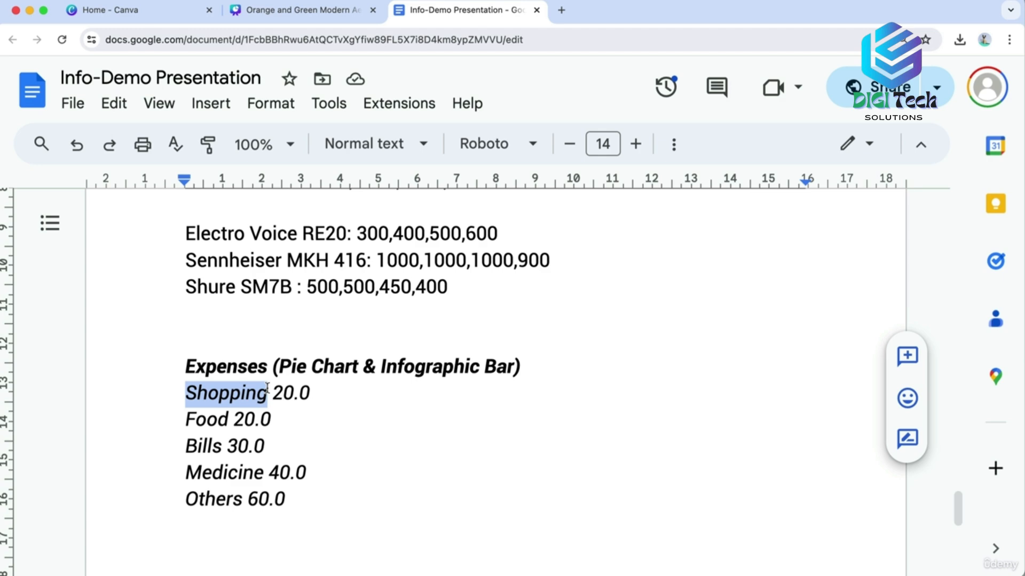
left_click(290, 11)
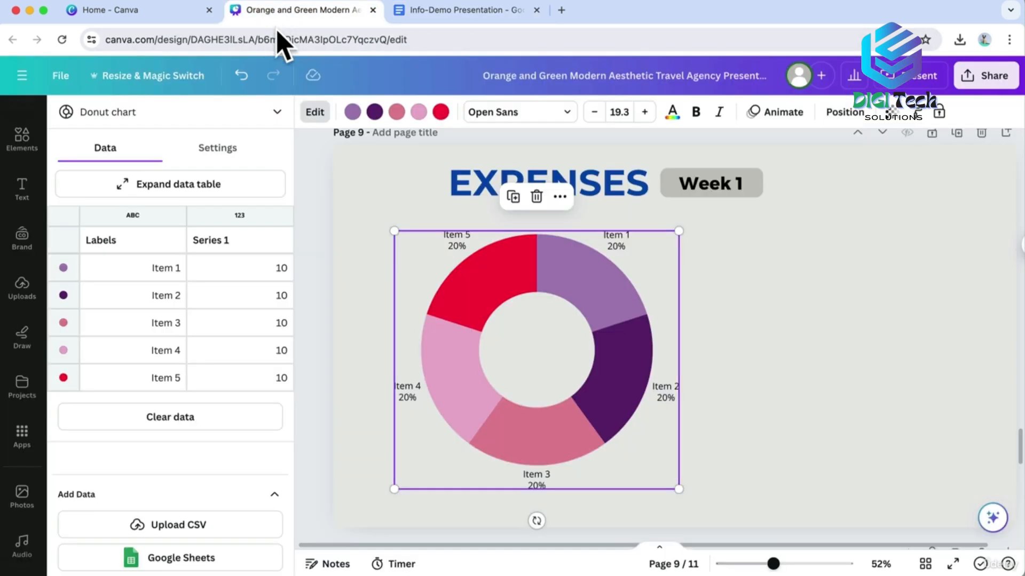
left_click(163, 267)
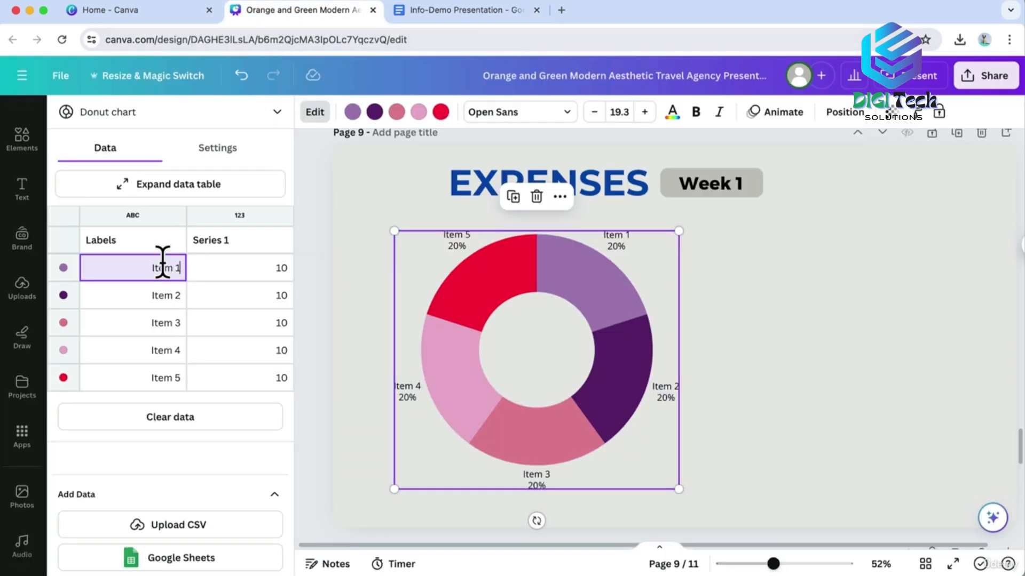
left_click(274, 266)
type("20")
key("Return")
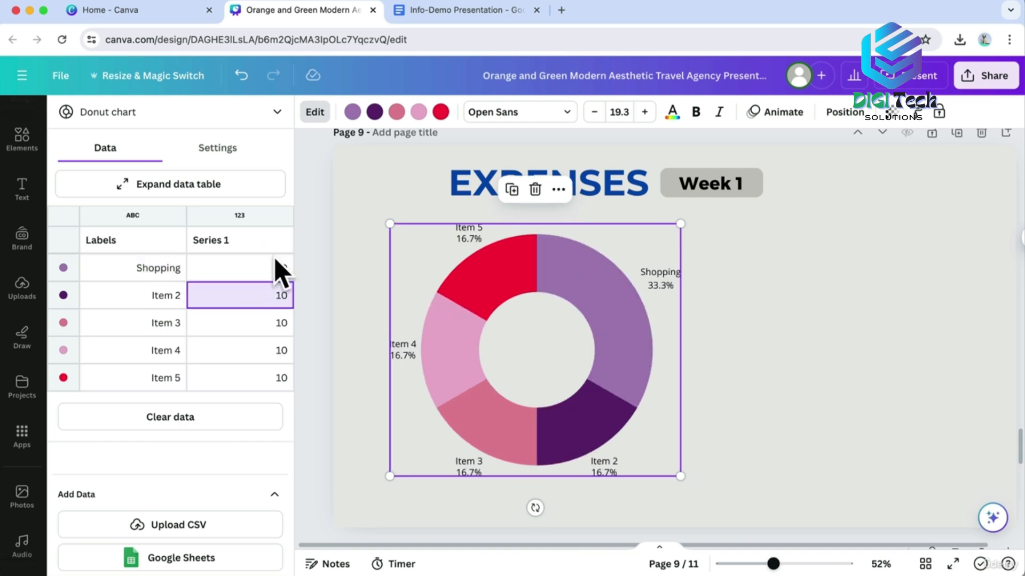
Copy the Food label from the Info-Demo document over the donut chart's Item 2 label and set its value to 20.
left_click(447, 11)
left_click_drag(183, 422, 227, 417)
key("super+c")
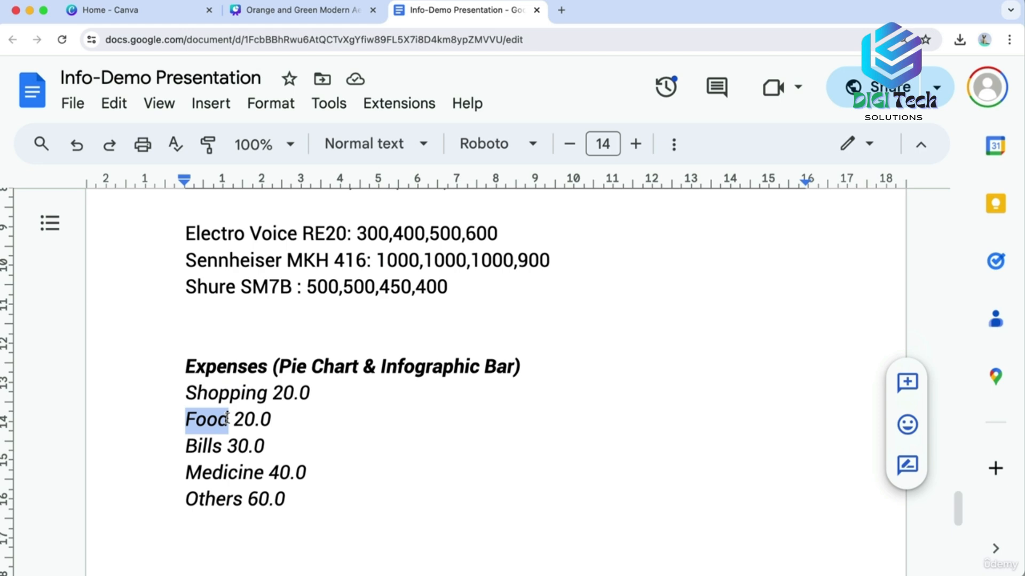
left_click(307, 12)
left_click(158, 295)
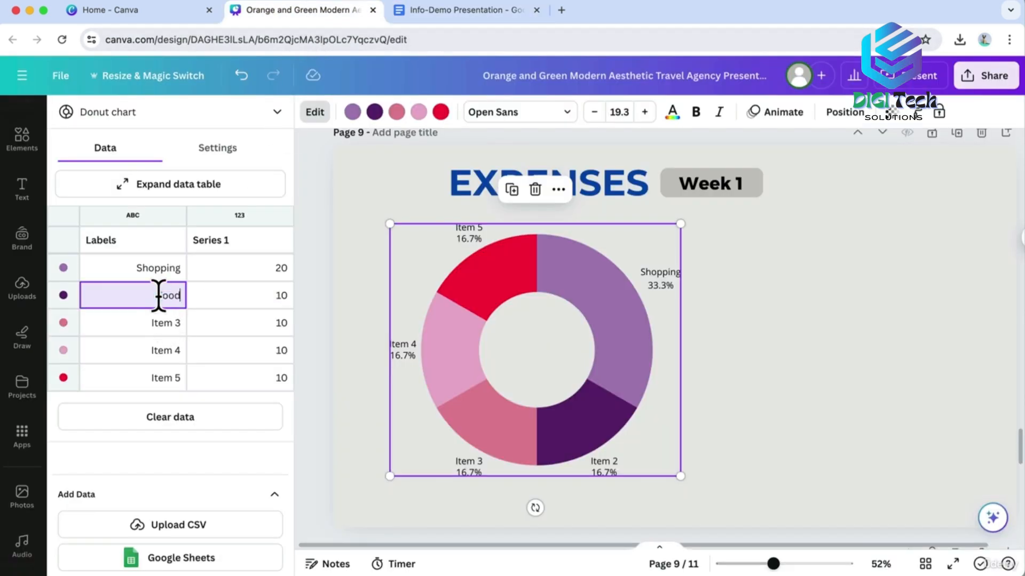
key("super+v")
left_click(270, 296)
type("20")
key("Return")
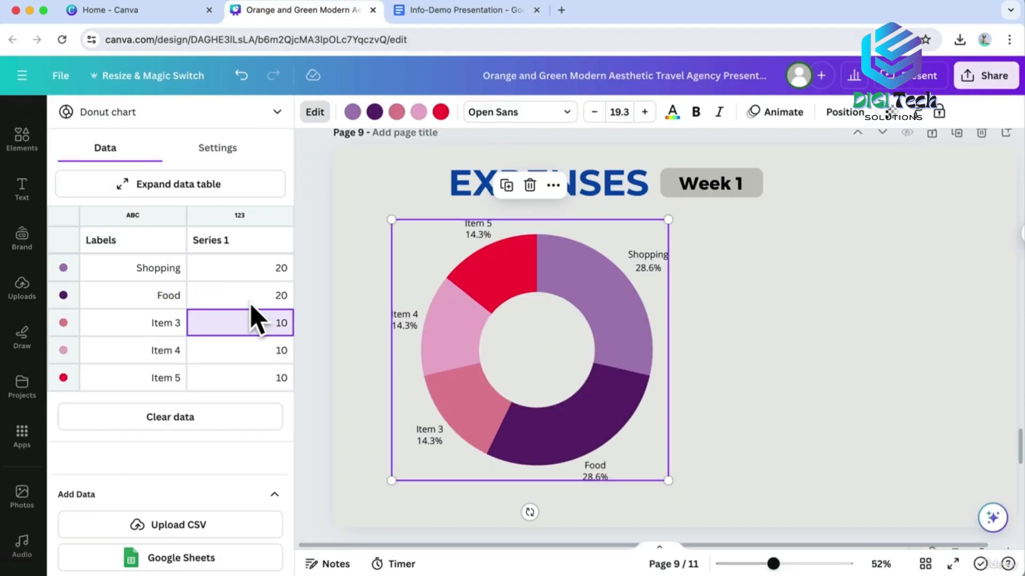
Copy Bills from the Info-Demo document into the donut chart's Item 3 label and set its value to 30.
left_click(451, 11)
left_click_drag(186, 448, 223, 446)
key("super+c")
left_click(307, 11)
left_click(164, 323)
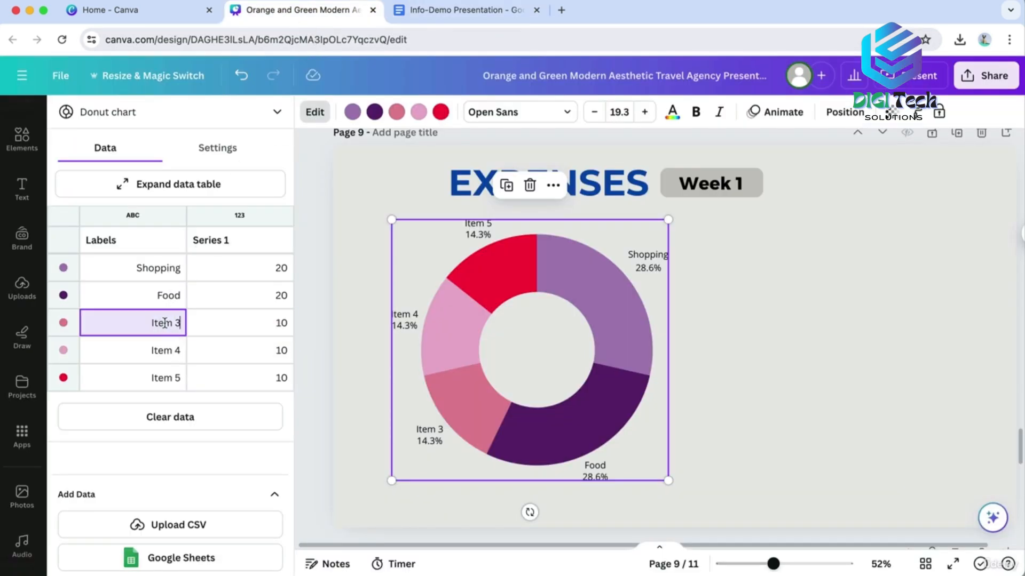
left_click(277, 323)
type("30")
key("Return")
Copy Medicine from the Info-Demo document into the donut chart's Item 4 label and set its value to 40.
left_click(459, 11)
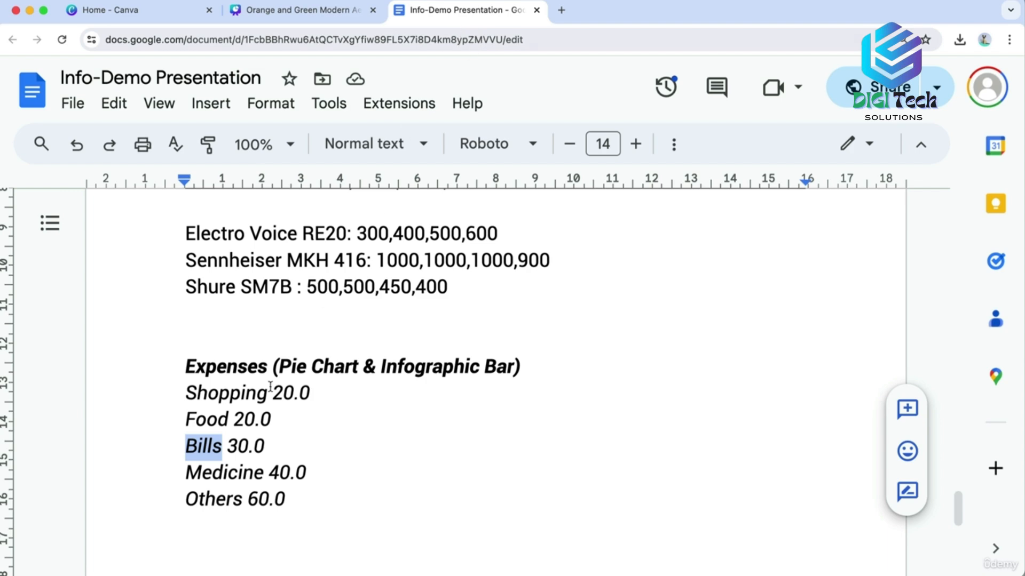
left_click_drag(186, 473, 252, 471)
key("super+c")
left_click(307, 11)
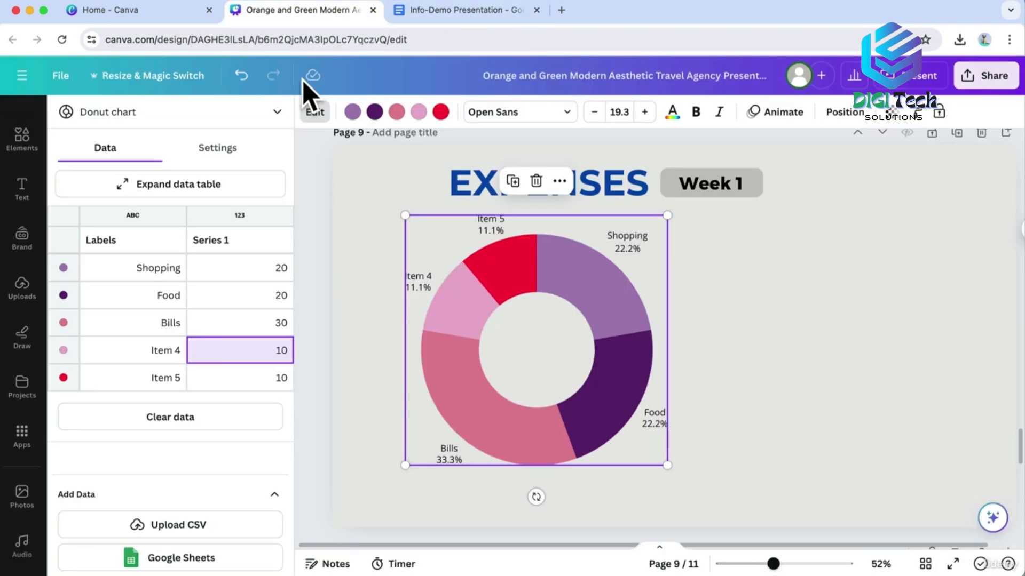
left_click(174, 350)
key("super+v")
left_click(281, 349)
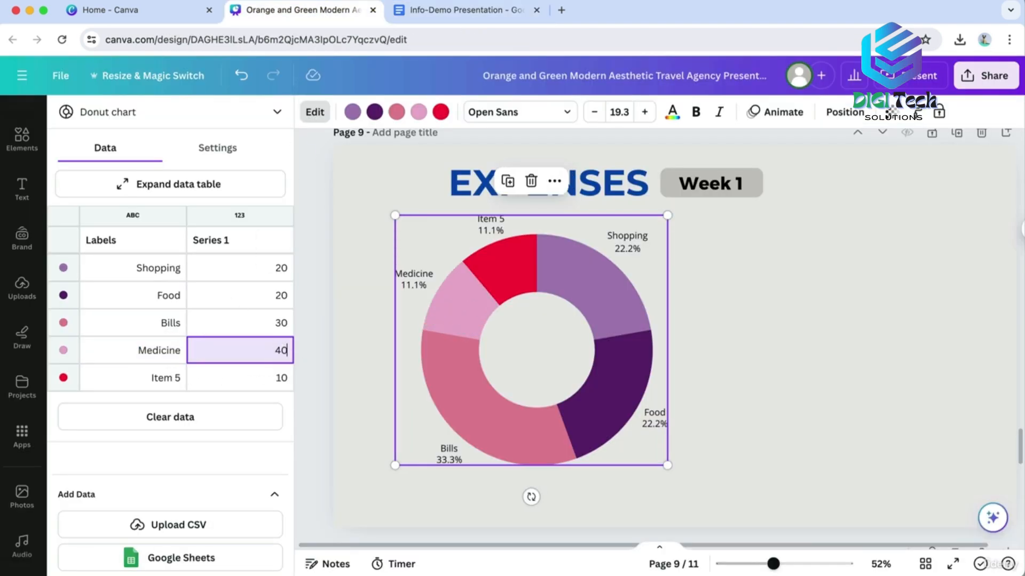
type("40")
key("Tab")
Copy Others from the Info-Demo document into the donut chart's Item 5 label and set its value to 60.
left_click(432, 10)
left_click_drag(183, 504, 242, 503)
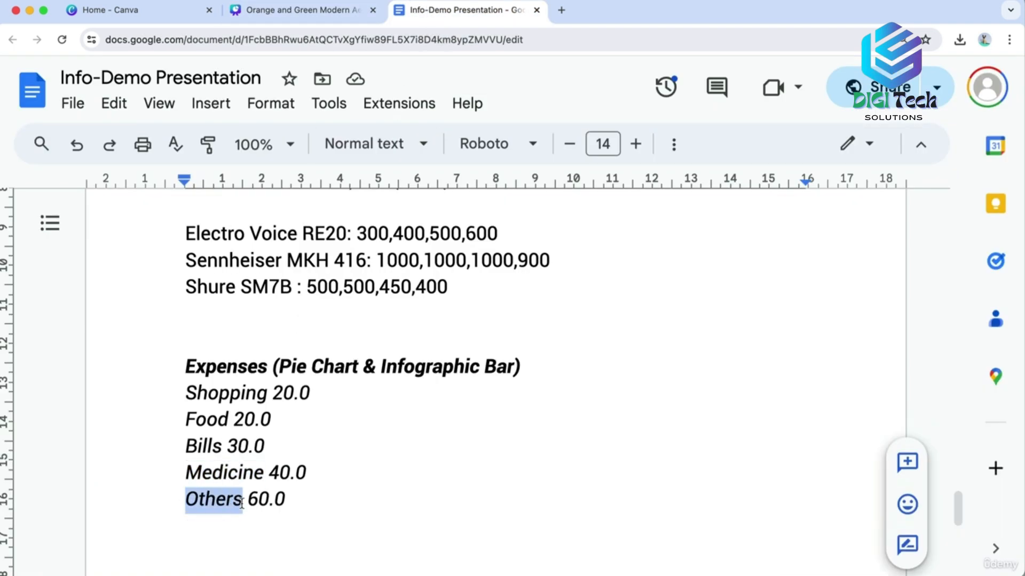
left_click(299, 10)
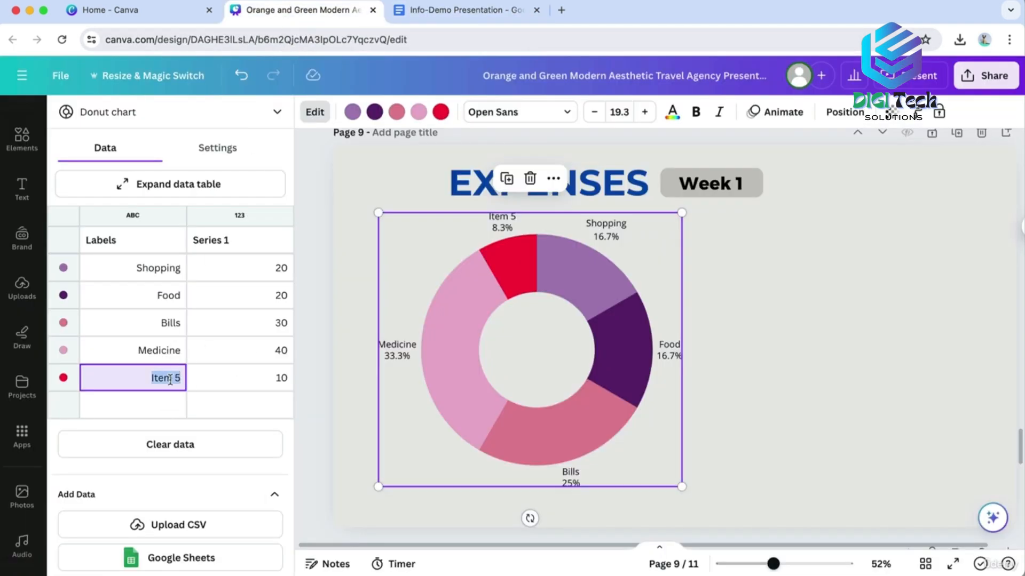
key("super+v")
left_click(291, 382)
type("60")
key("Return")
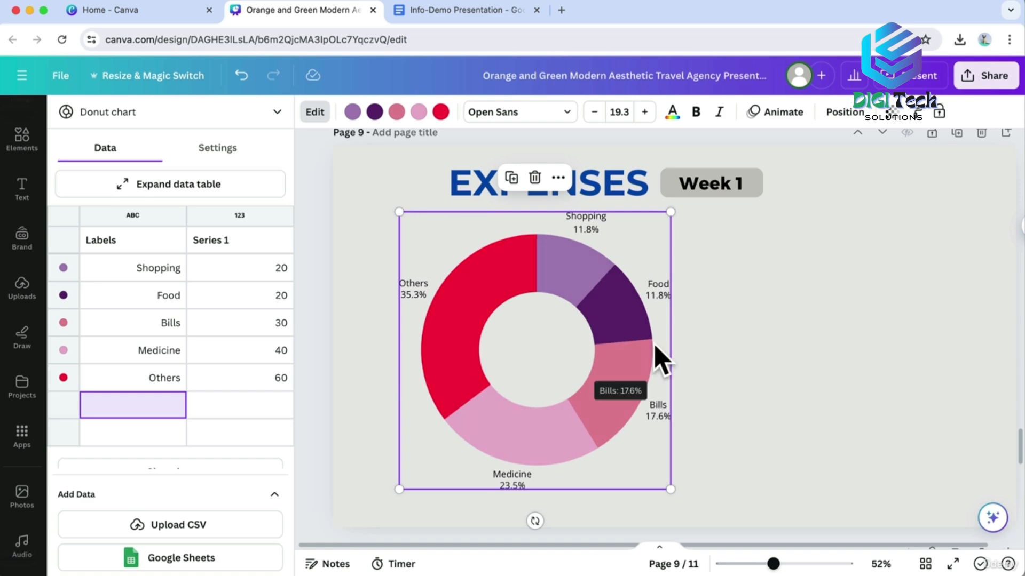
left_click(718, 355)
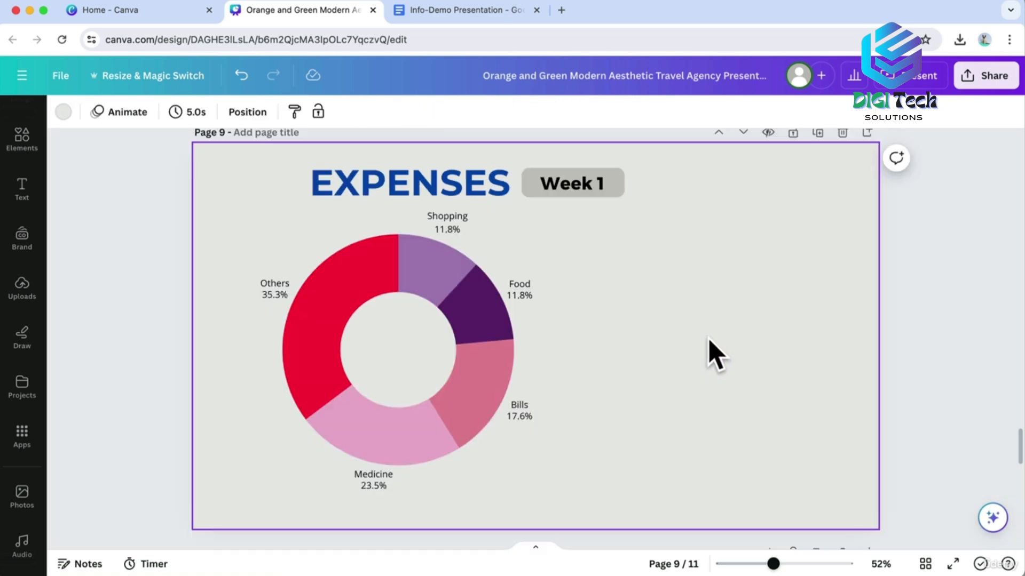
Italicize the donut chart's labels and color them the dark purple from the photo colors.
left_click(526, 299)
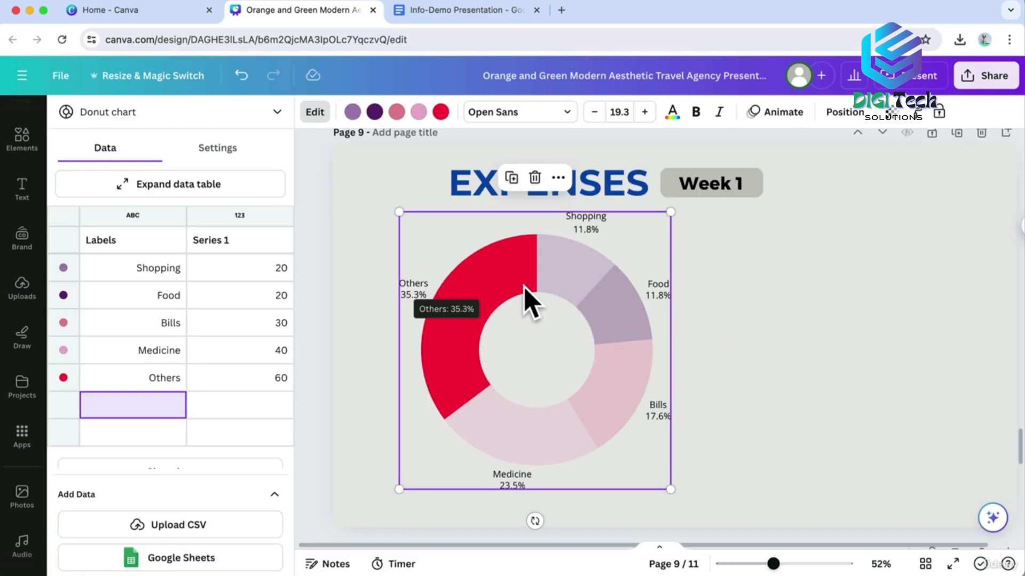
left_click(720, 113)
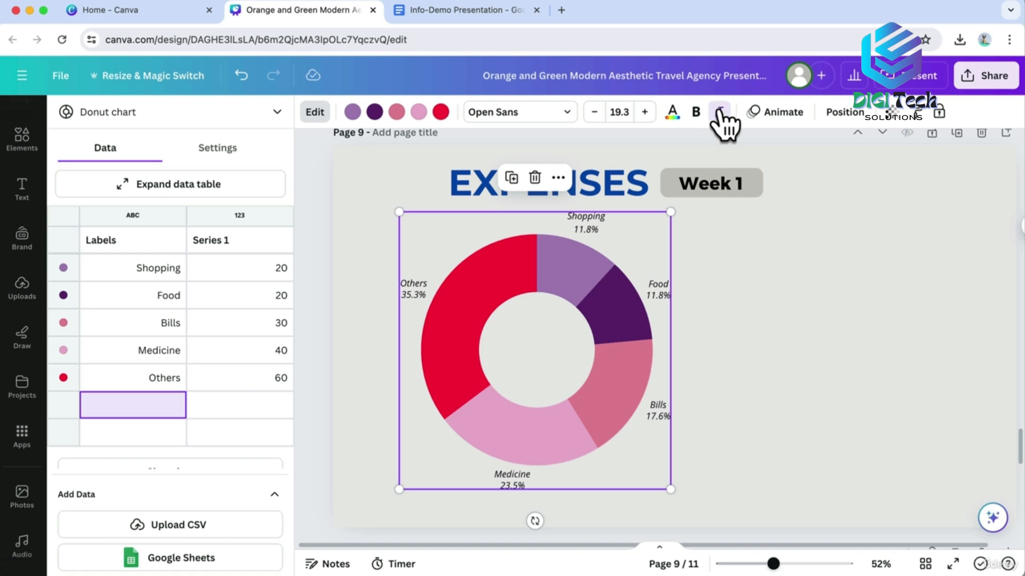
left_click(671, 112)
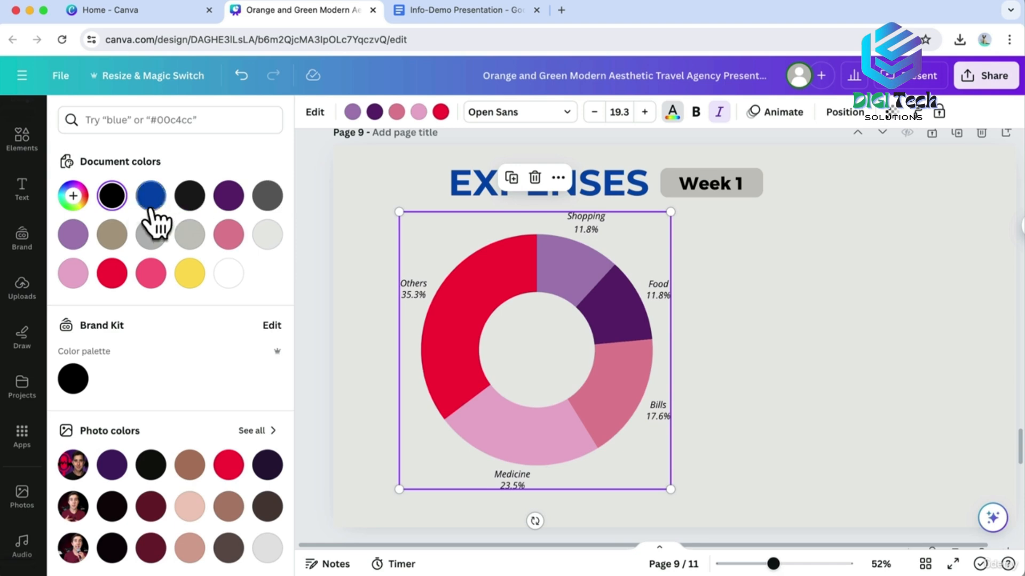
left_click(151, 197)
scroll(265, 406, "down", 6)
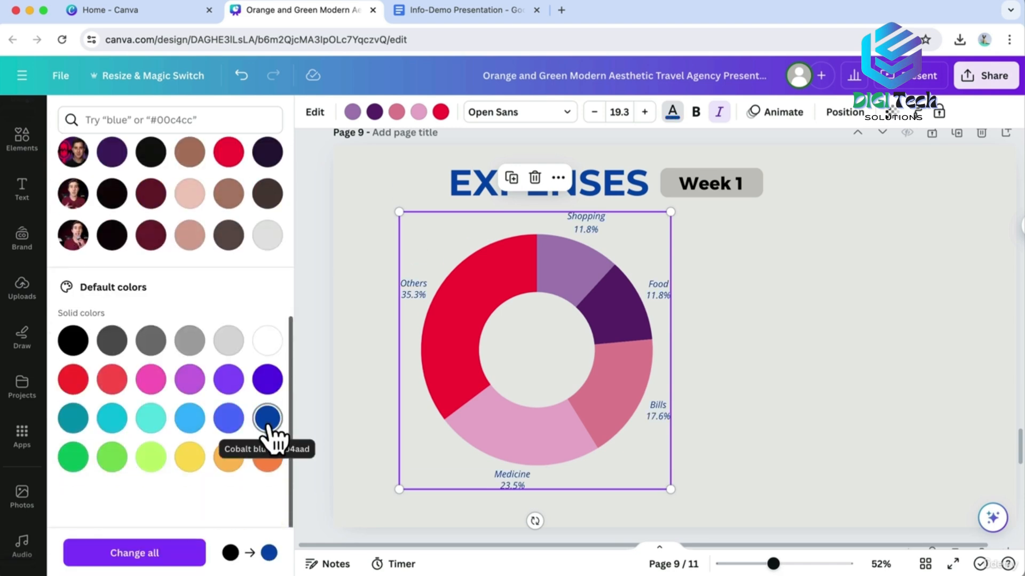
scroll(268, 435, "up", 3)
left_click(112, 297)
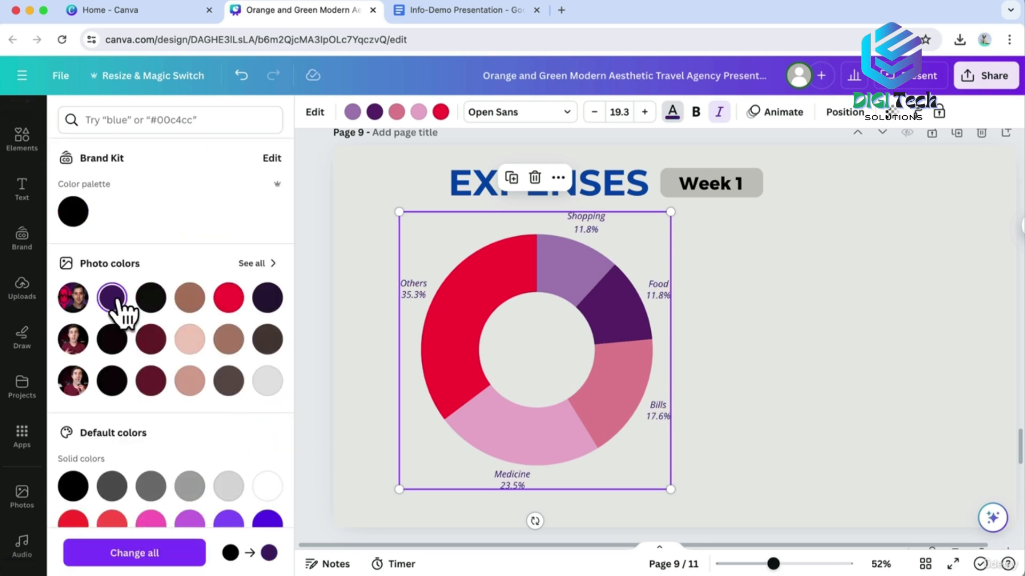
scroll(270, 338, "down", 2)
left_click(787, 392)
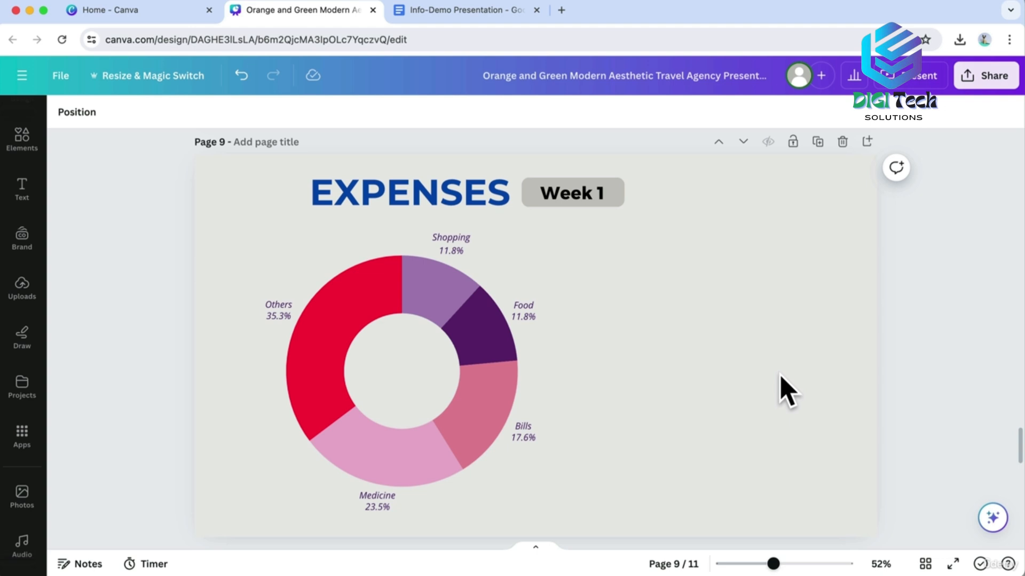
Insert a progress bar infographic chart on page 9, shrink it and place it to the upper right of the donut chart.
left_click(22, 140)
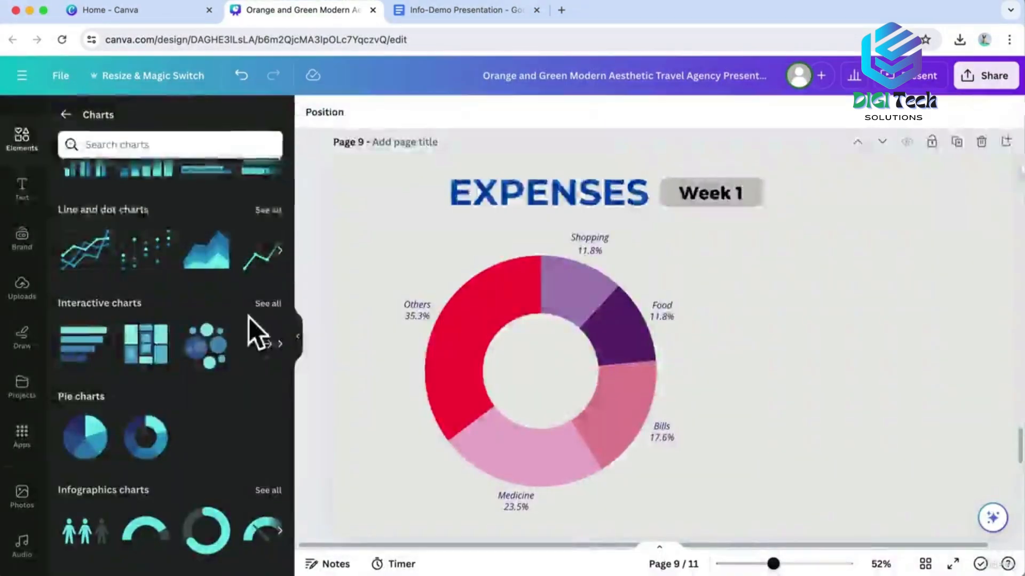
scroll(257, 429, "down", 2)
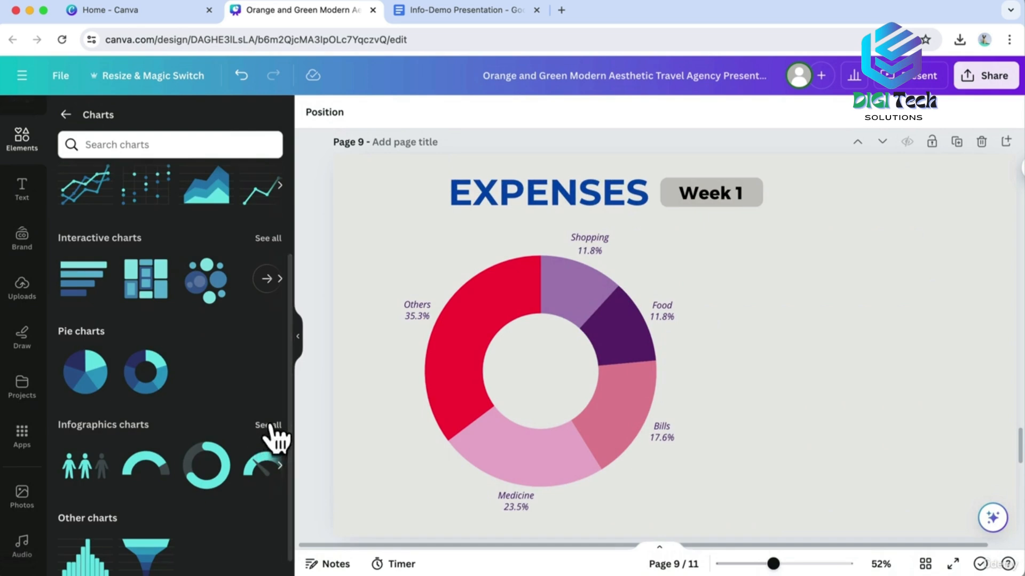
left_click(272, 426)
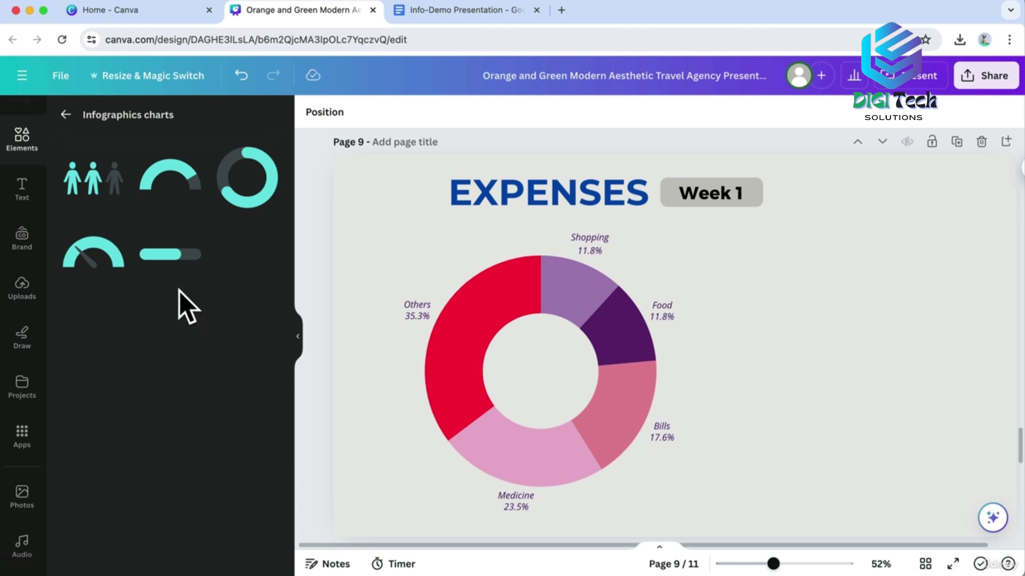
left_click(171, 253)
left_click_drag(709, 328, 831, 256)
left_click_drag(938, 270, 875, 258)
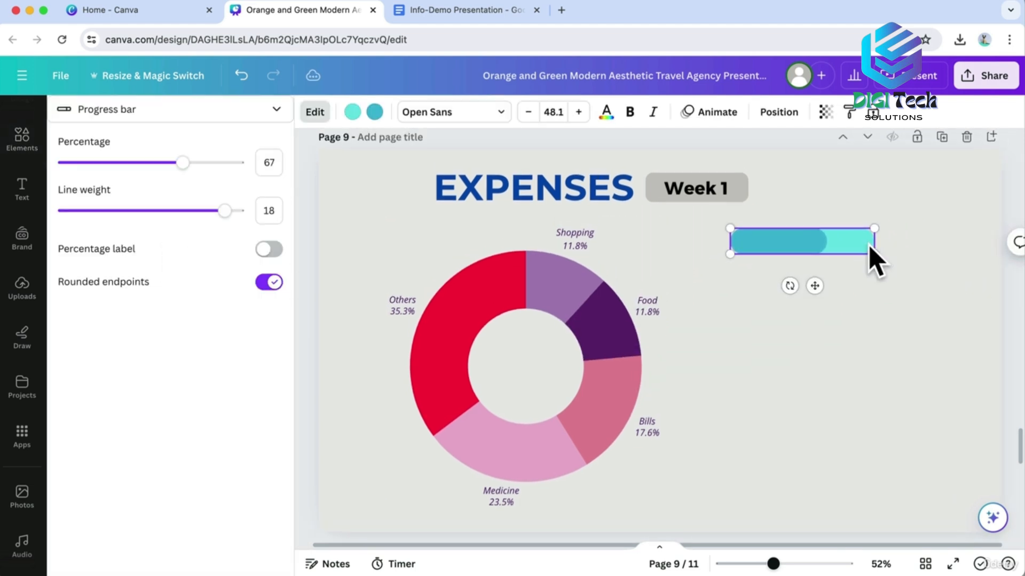
Set the progress bar's line weight to 10 and its percentage to 11.8.
left_click(275, 164)
left_click_drag(224, 211, 149, 218)
left_click(285, 164)
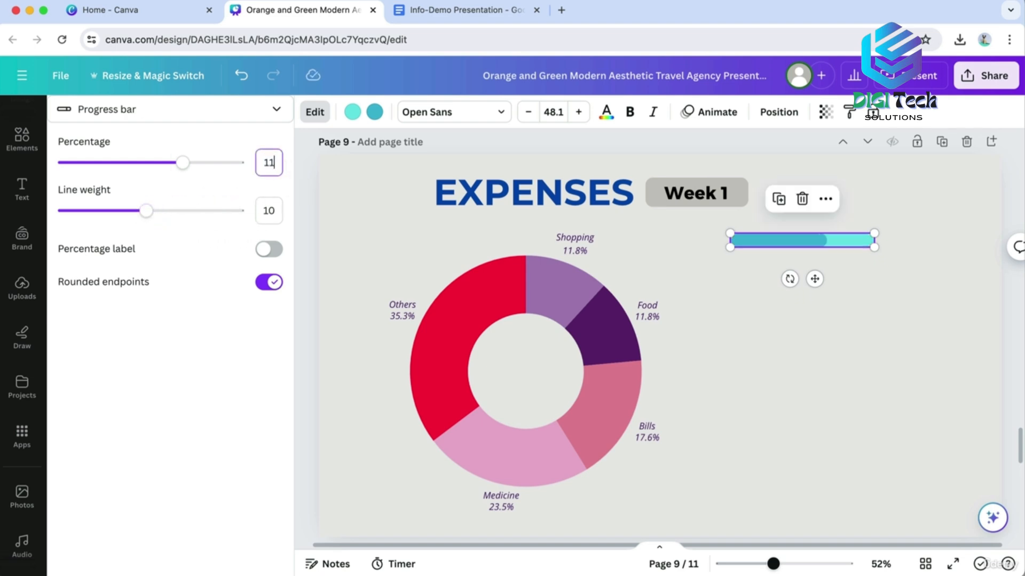
key("Return")
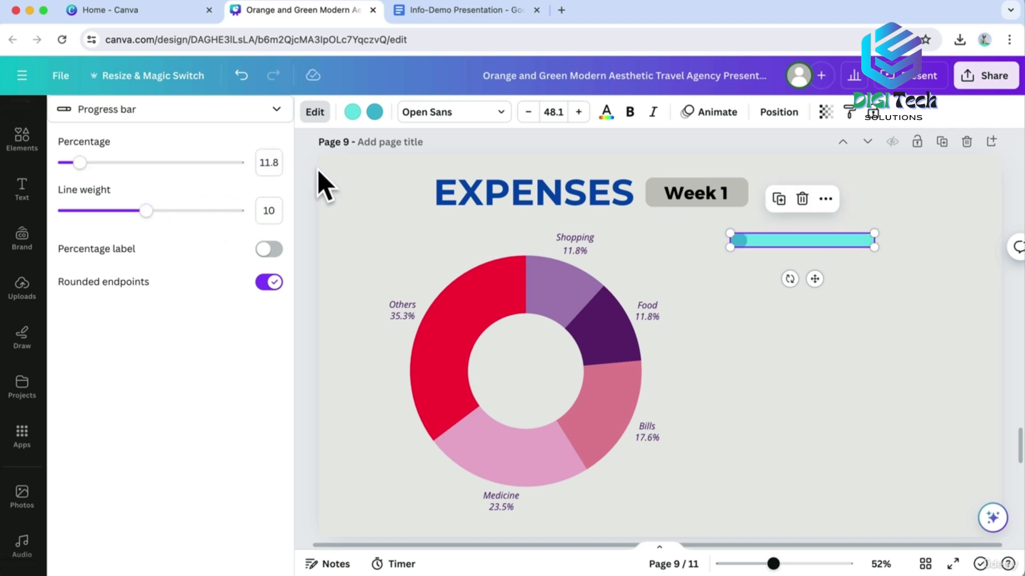
Color the progress bar's track grey and its filled part the light purple of the Shopping slice.
left_click(352, 113)
left_click(151, 273)
left_click(73, 274)
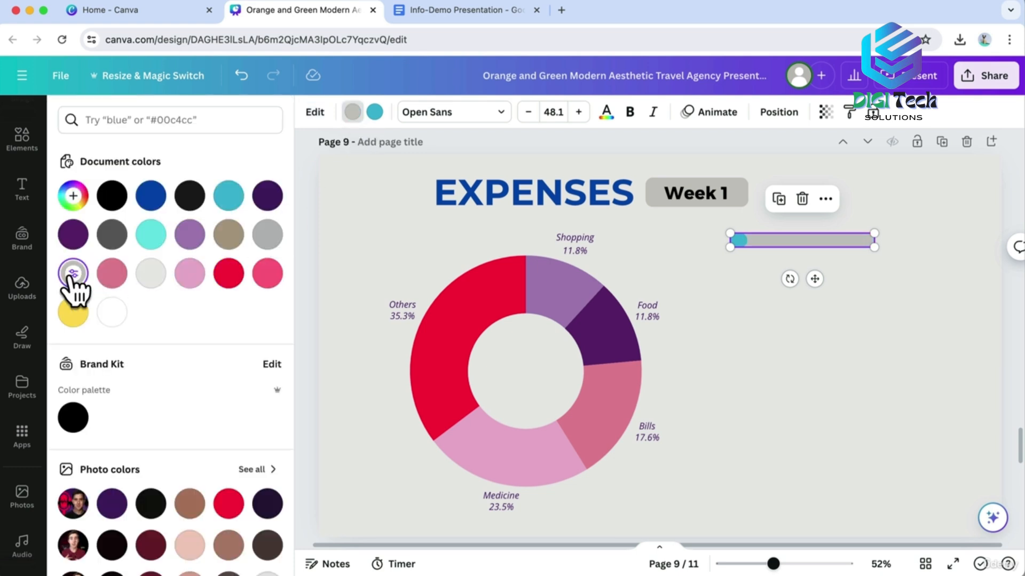
left_click(268, 235)
left_click(375, 112)
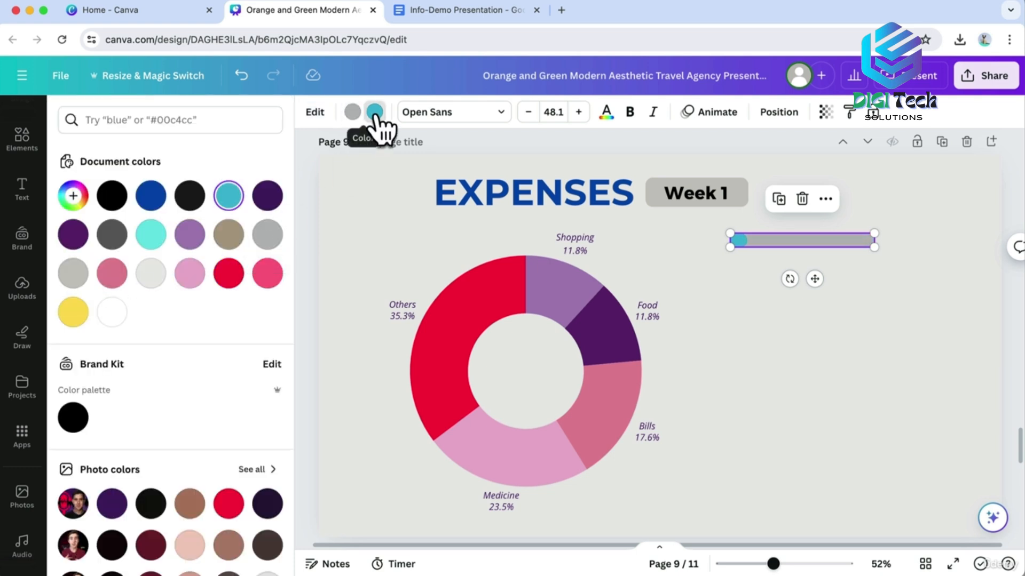
left_click(189, 236)
left_click(846, 316)
Change the progress bar's track color to white.
left_click(800, 240)
left_click(352, 112)
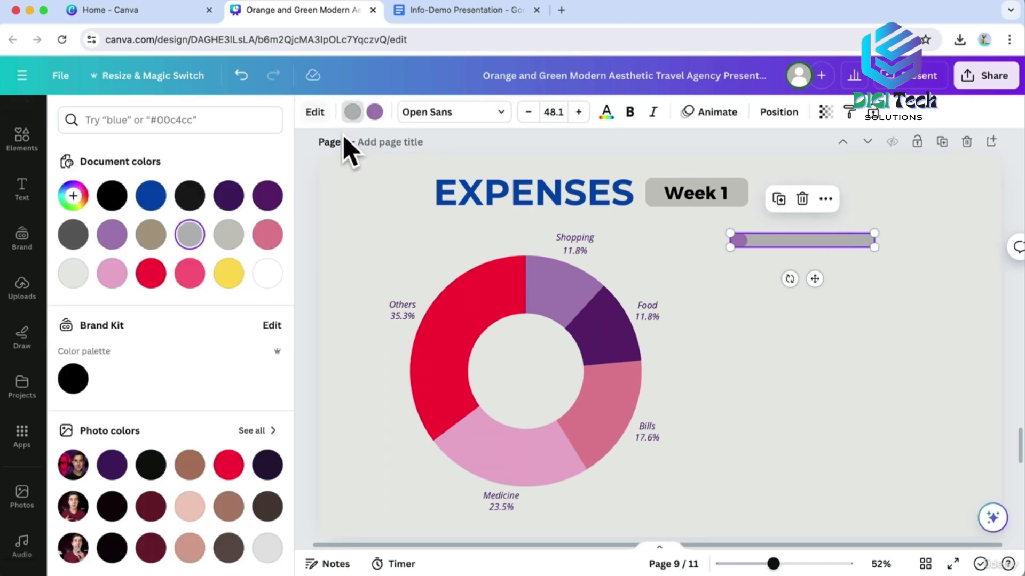
scroll(266, 469, "down", 5)
left_click(267, 457)
left_click(750, 396)
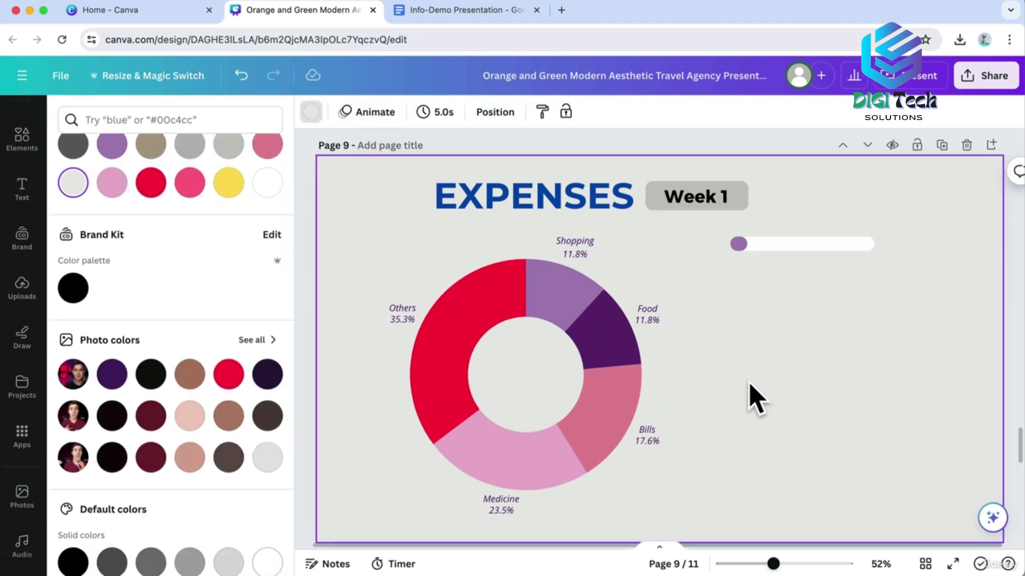
Increase the progress bar's line weight to 11.
left_click(812, 249)
left_click_drag(145, 210, 155, 211)
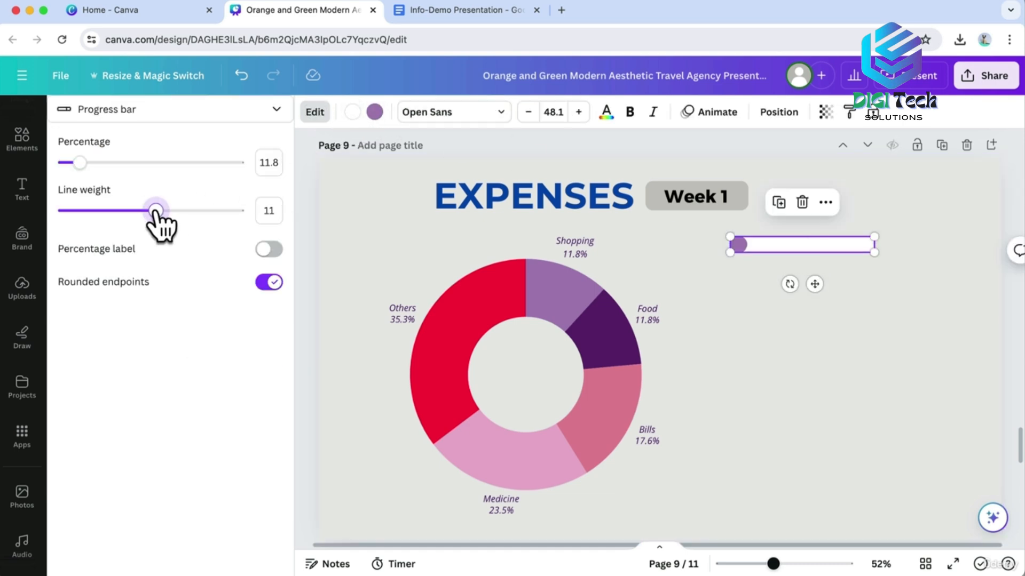
left_click(846, 336)
Duplicate the progress bar, place the copy directly below it, and shift both bars slightly down.
left_click(800, 246)
left_click(778, 203)
left_click_drag(785, 263, 781, 287)
left_click(754, 244, "shift")
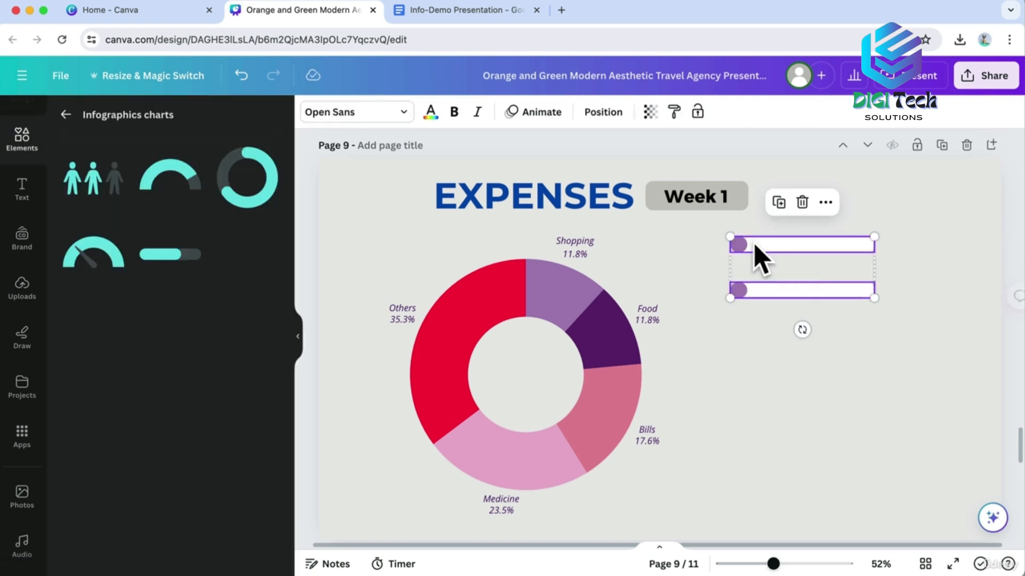
left_click_drag(754, 244, 756, 258)
left_click(901, 308)
Place a copy of the Week 1 text above the first progress bar, without bold and reduced to size 33.1.
left_click(715, 198)
left_click(728, 153)
left_click_drag(733, 204, 792, 239)
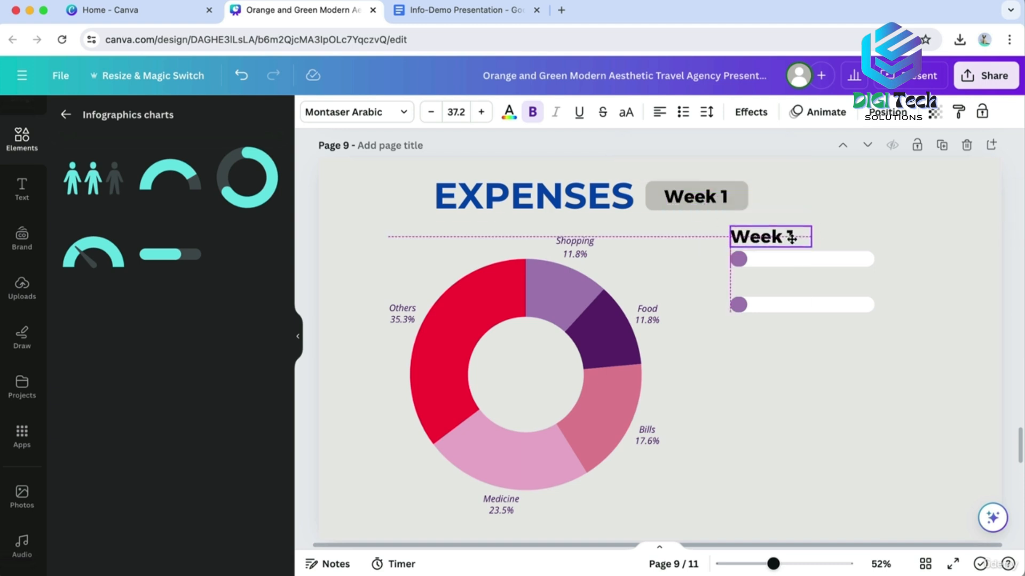
left_click(534, 117)
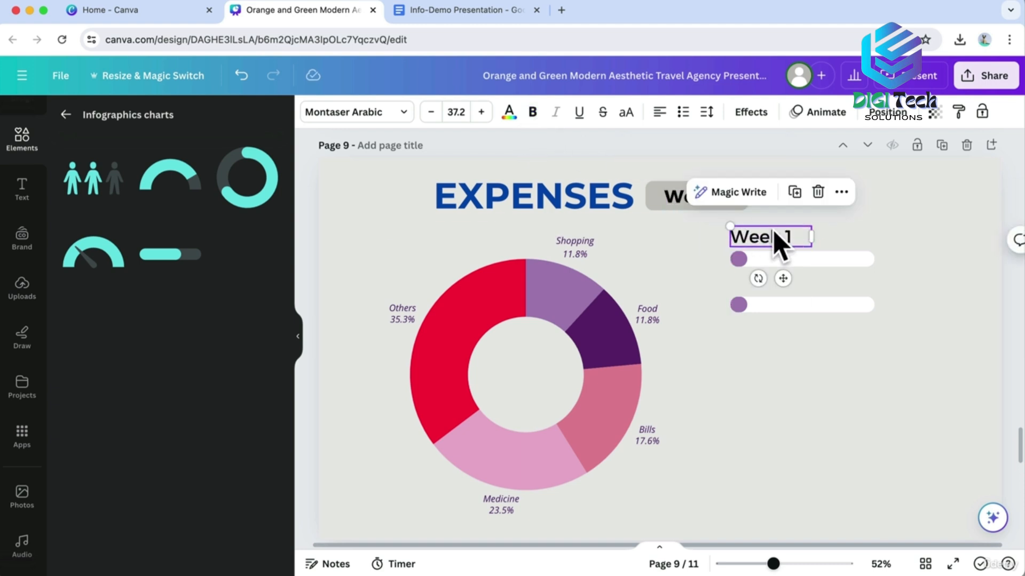
left_click_drag(810, 227, 801, 229)
Change the copied text to "Shopping" and widen its text box to fit on one line.
left_click(775, 236)
type("Sh")
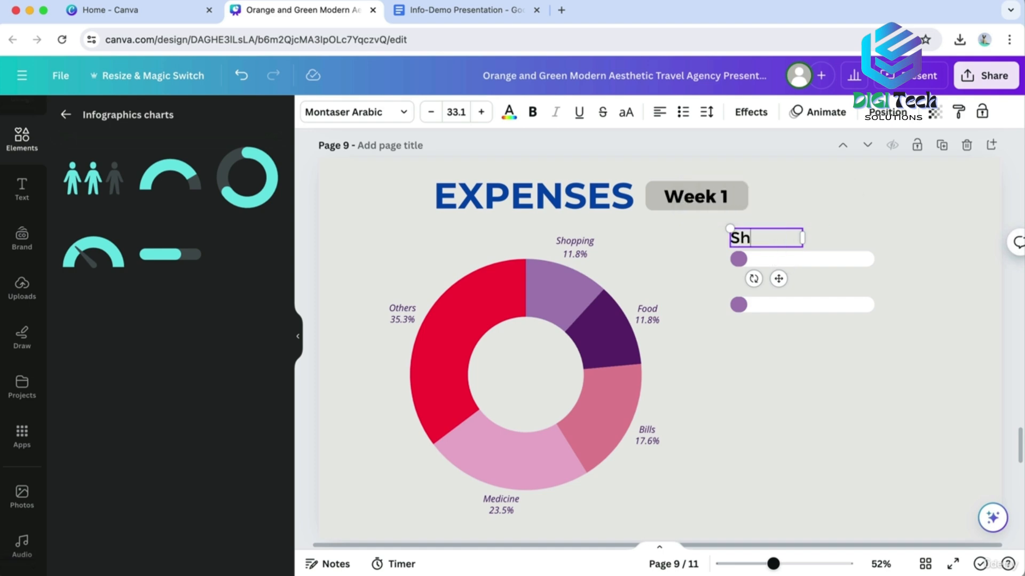
type("opping")
left_click_drag(803, 240, 849, 239)
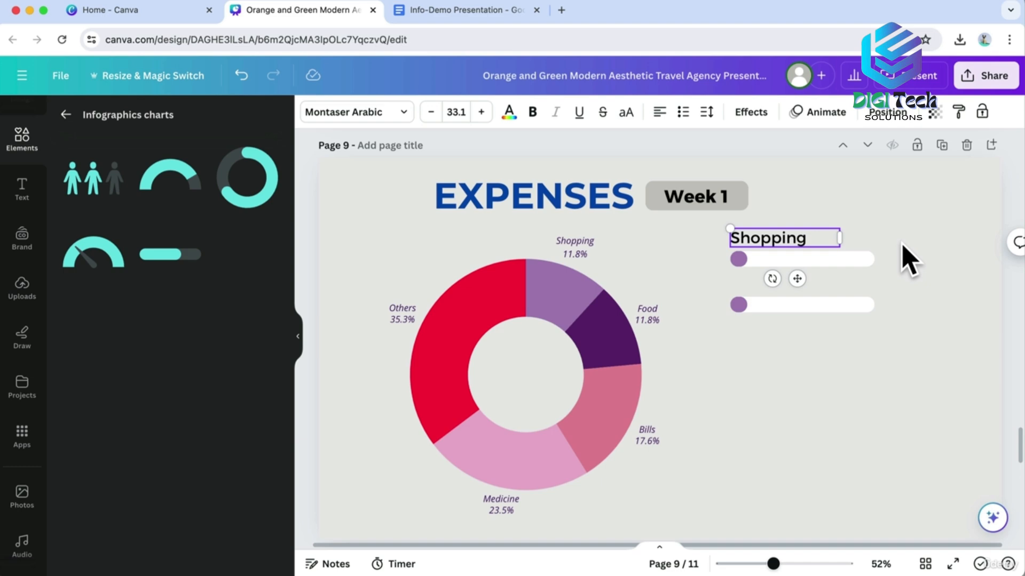
left_click(906, 260)
Copy the Shopping label above the second progress bar, change it to "Food", and nudge it slightly up.
left_click(778, 238)
left_click_drag(778, 238, 777, 287)
double_click(777, 288)
type("Food")
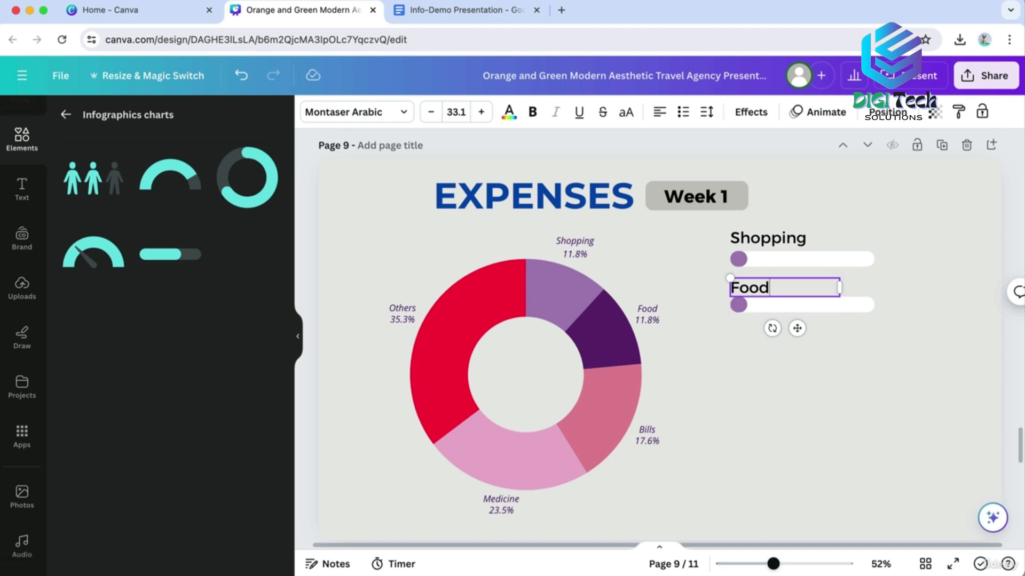
left_click(867, 372)
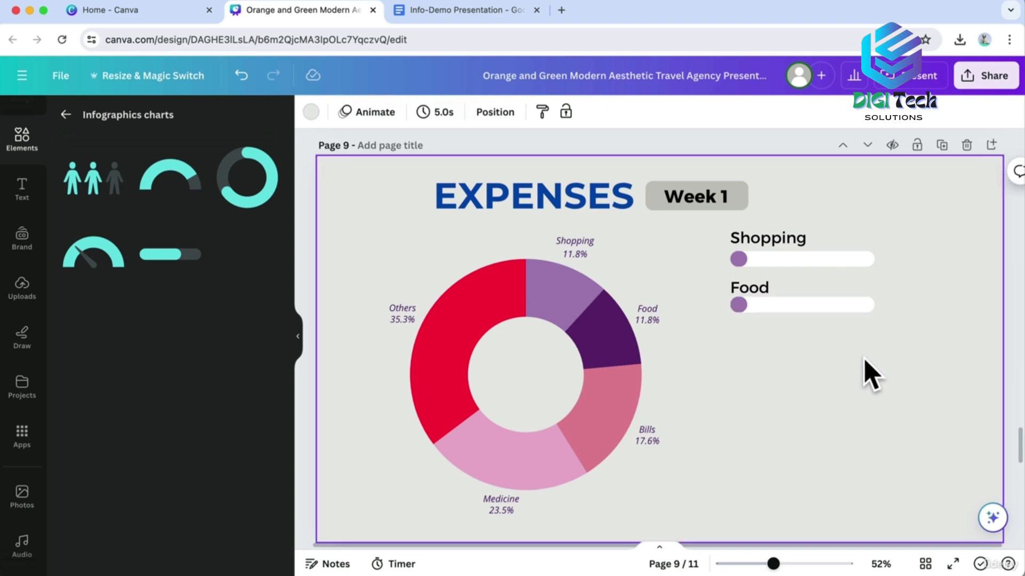
left_click(767, 288)
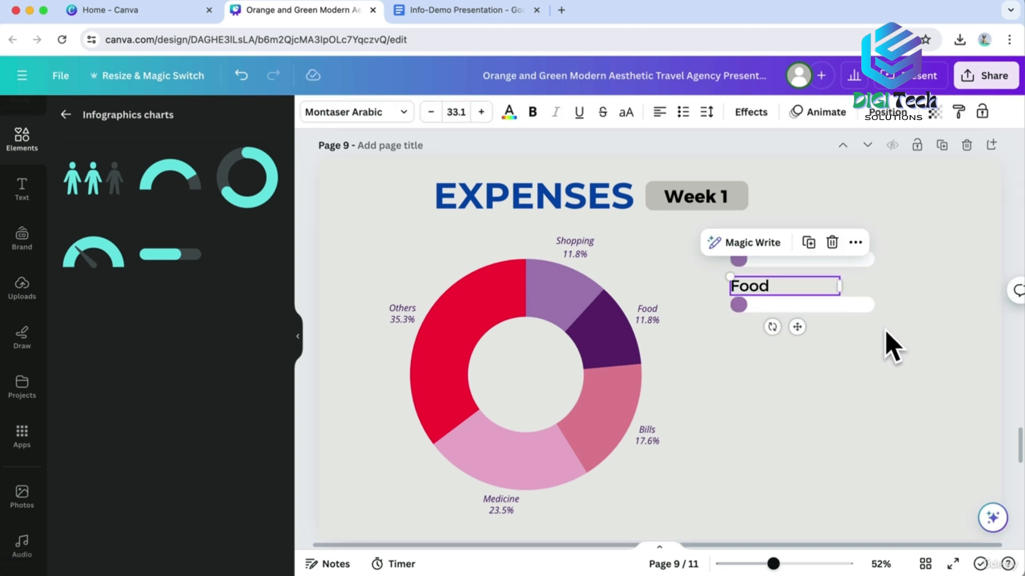
Color the filled part of the Food progress bar the dark purple of the Food slice.
left_click(791, 306)
left_click(374, 111)
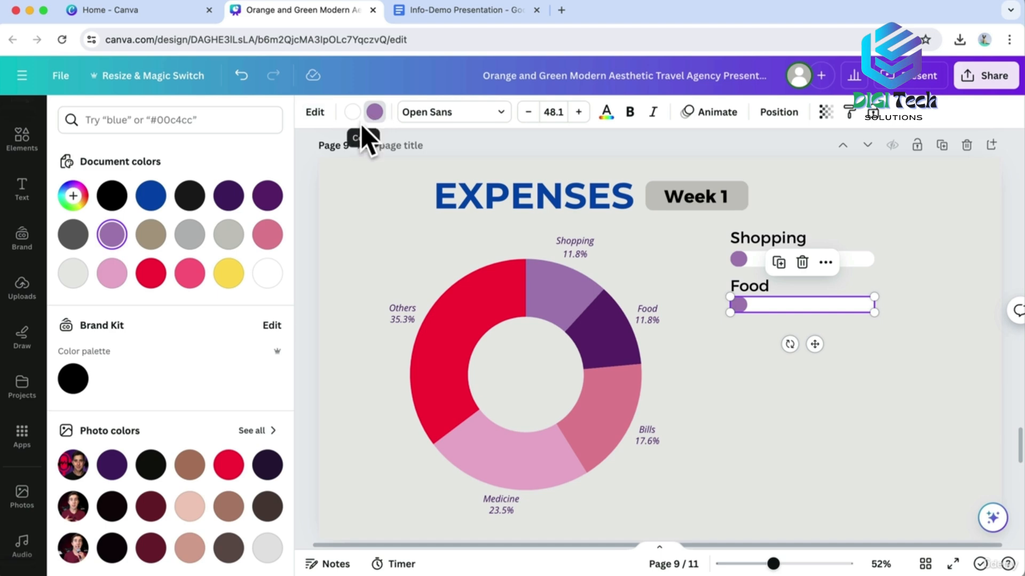
left_click(266, 196)
left_click(828, 407)
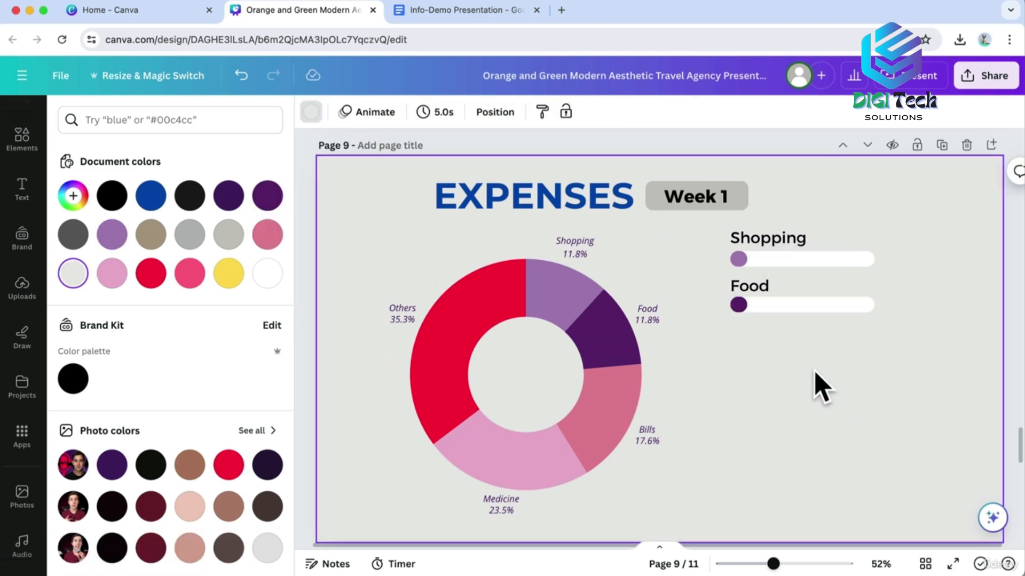
Copy the Food progress bar and its label below with even spacing, and change the new label to "Bills".
left_click(803, 305)
left_click_drag(777, 313, 771, 344)
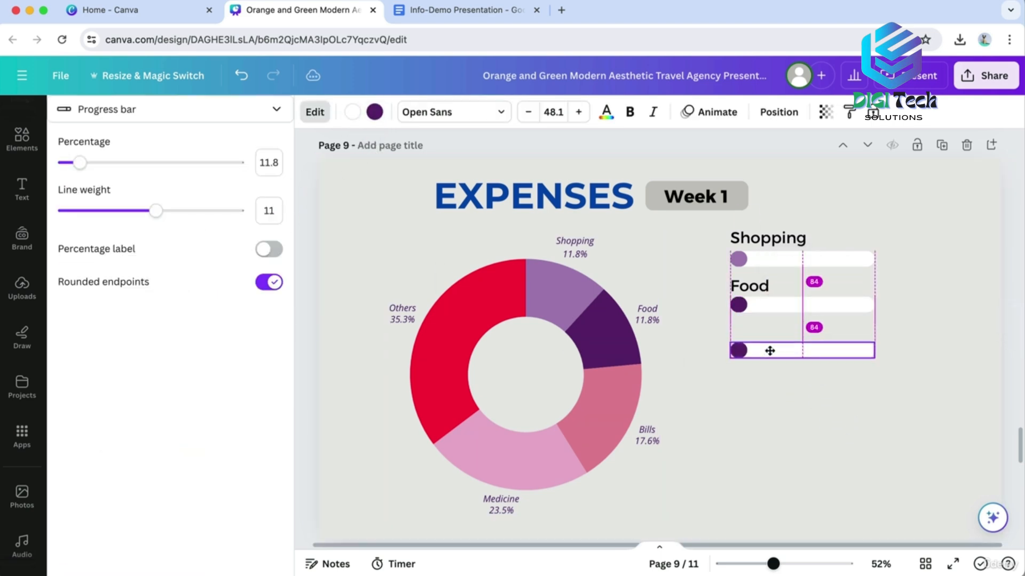
left_click(750, 286)
left_click_drag(749, 291, 770, 334)
double_click(766, 331)
type("Bills")
key("Escape")
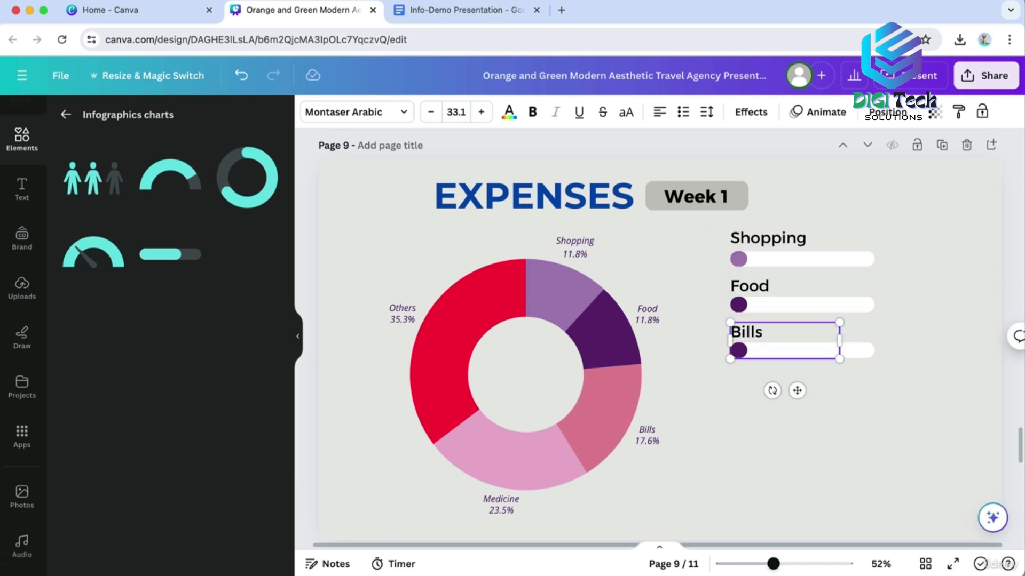
left_click(827, 425)
Set the Bills progress bar's percentage to 17.6 and color its filled part the pink of the Bills slice.
left_click(808, 352)
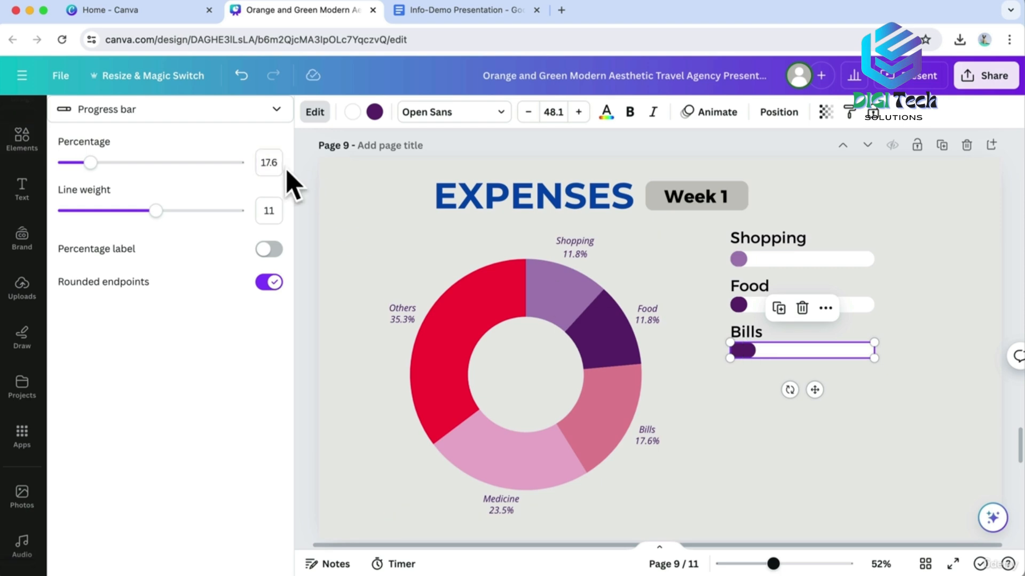
left_click(374, 112)
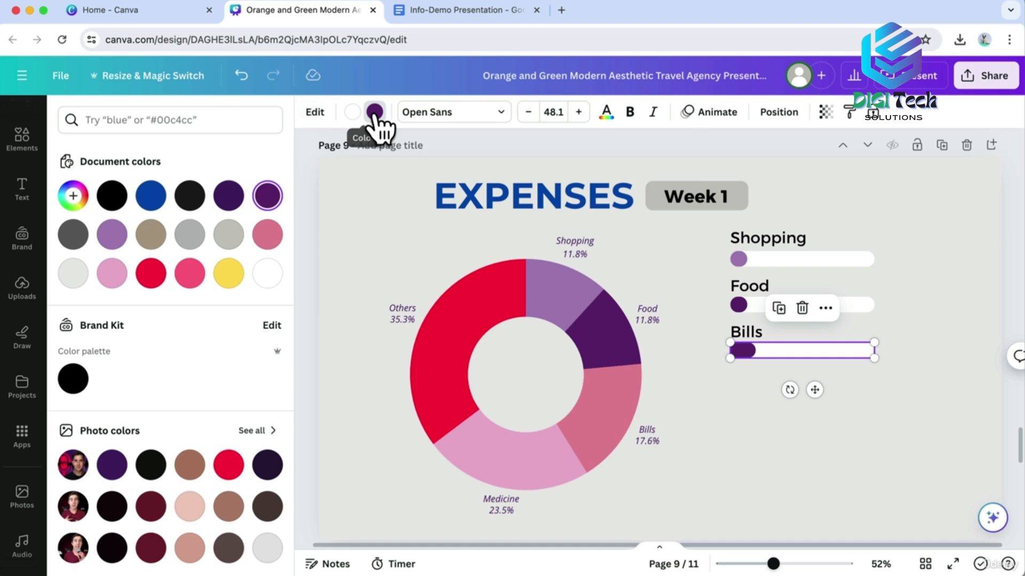
left_click(275, 237)
left_click(789, 366)
Duplicate the Bills label and progress bar together, place the copies below, and change the new label to "Medicine".
left_click(757, 352)
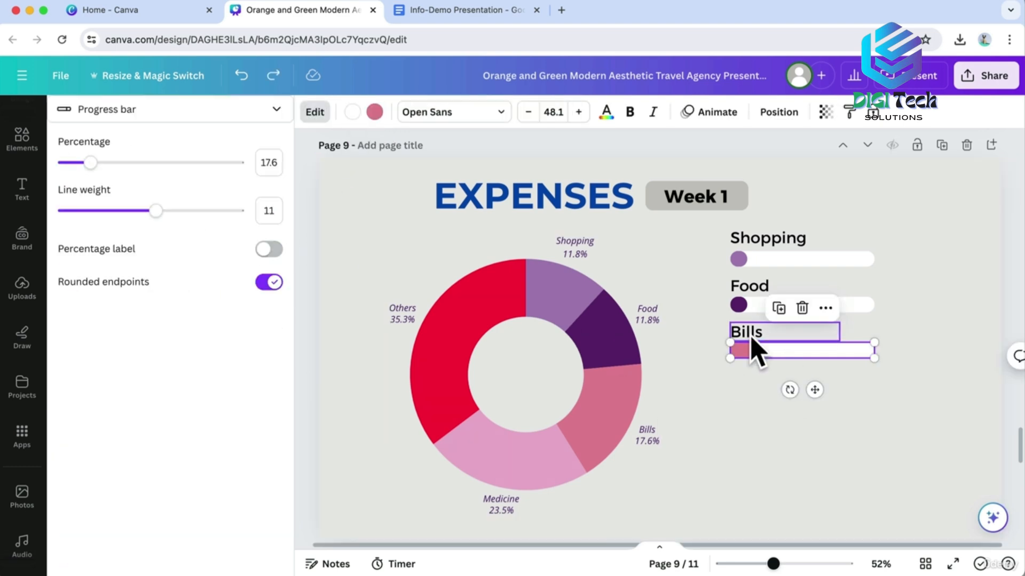
left_click(751, 335, "shift")
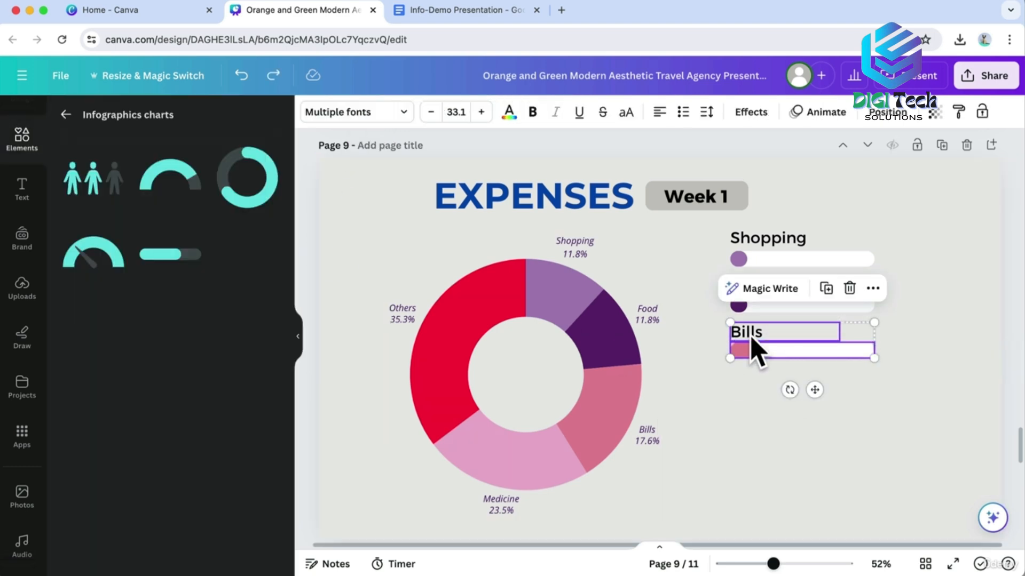
left_click(826, 288)
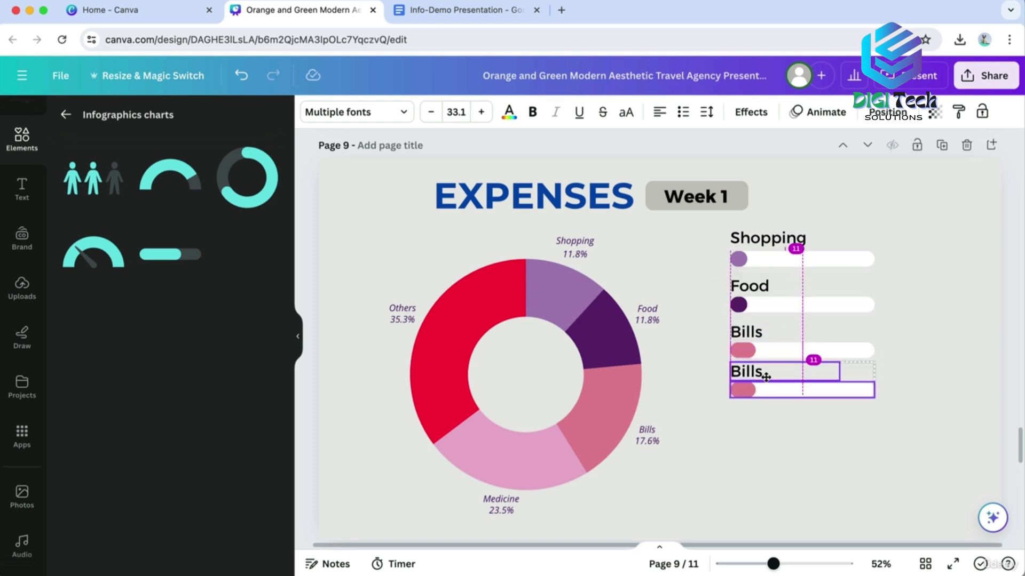
double_click(750, 377)
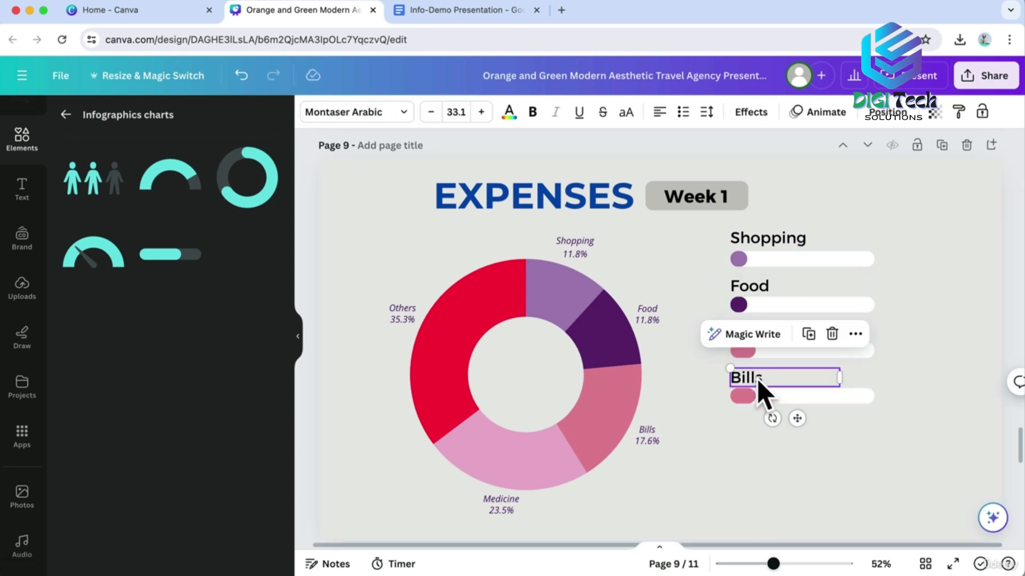
type("Medici")
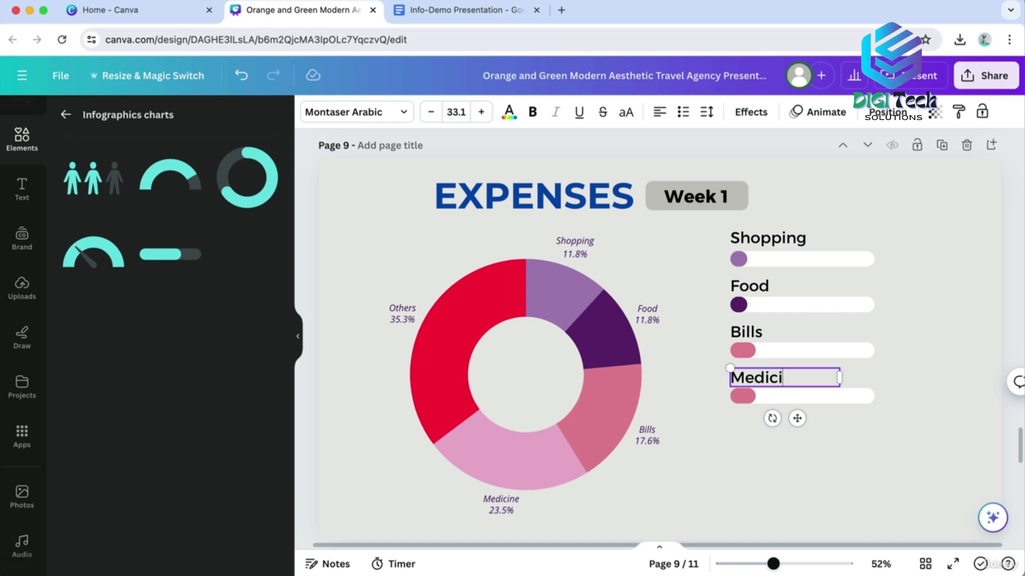
Color the filled part of the Medicine progress bar the light pink of the Medicine slice.
left_click(752, 398)
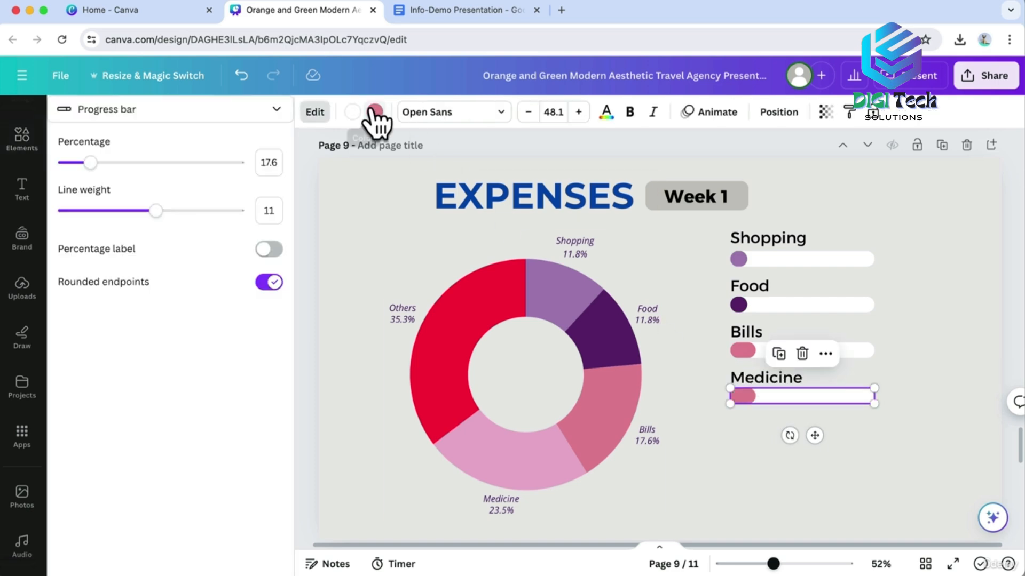
left_click(375, 112)
left_click(112, 273)
left_click(756, 425)
Duplicate the Medicine label and progress bar below, and set the original Medicine bar's percentage to 23.5.
left_click(762, 396)
left_click(763, 380, "shift")
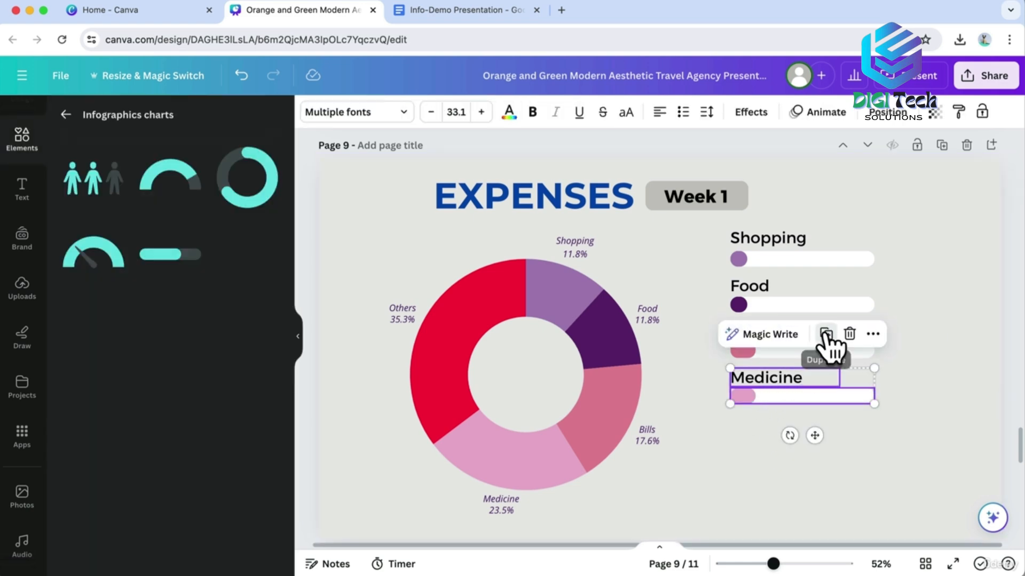
left_click(824, 335)
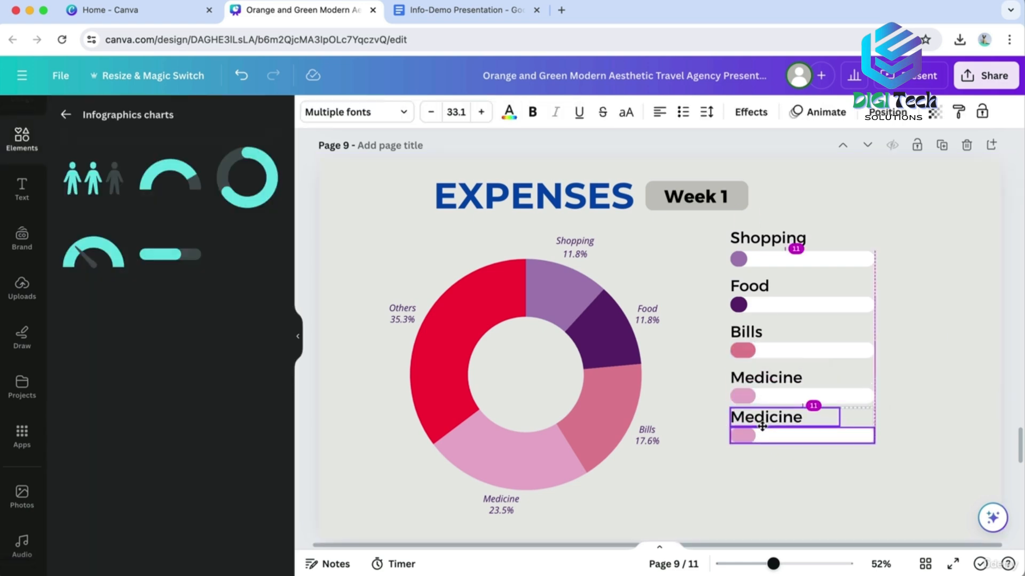
double_click(800, 397)
left_click(271, 164)
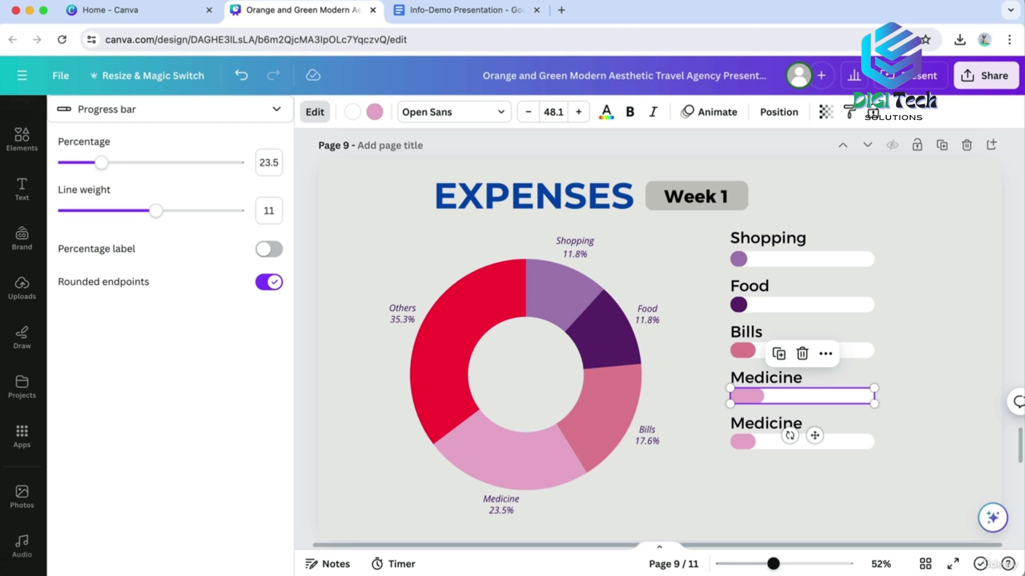
Change the lowest label to "Others" and set the percentage of its progress bar to 35.3.
left_click(777, 444)
double_click(788, 424)
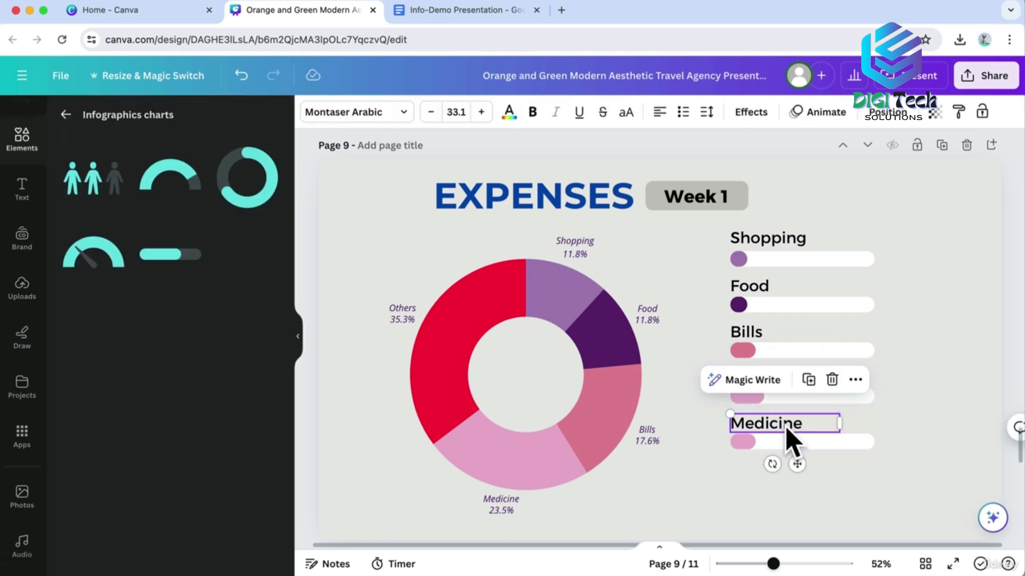
type("Others")
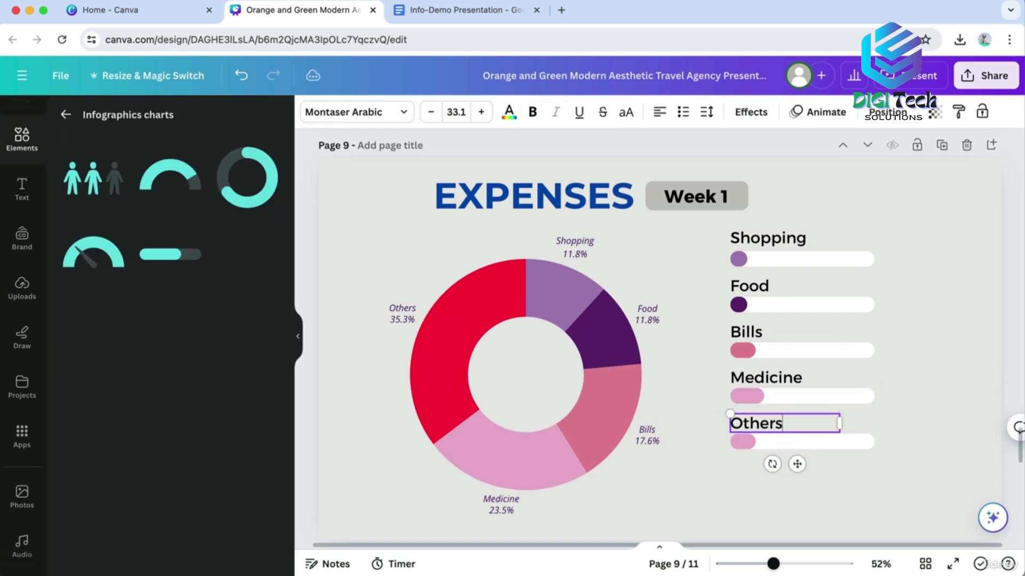
left_click(801, 444)
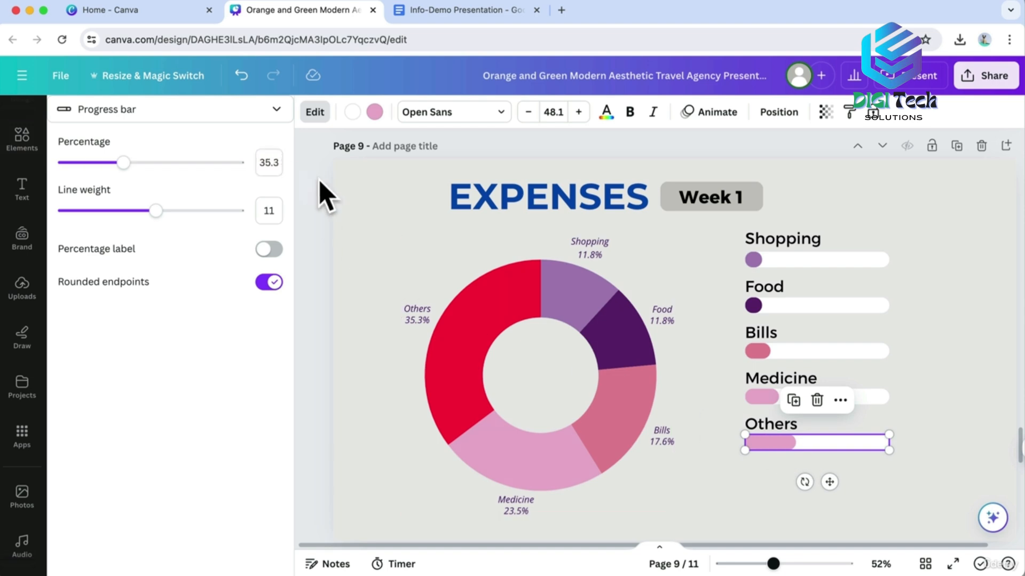
left_click(773, 496)
Enlarge all five labels and progress bars together to text size 37.8 and center them vertically beside the donut chart.
left_click_drag(925, 502, 774, 250)
left_click_drag(779, 260, 797, 294)
scroll(797, 288, "right", 1)
left_click_drag(875, 263, 899, 231)
left_click_drag(856, 286, 855, 304)
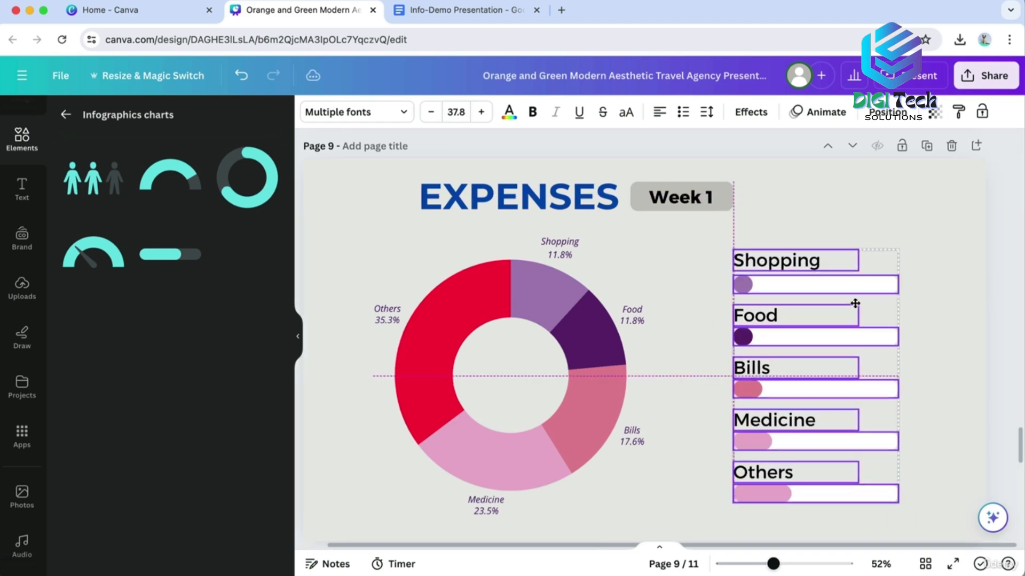
left_click(297, 347)
left_click(939, 340)
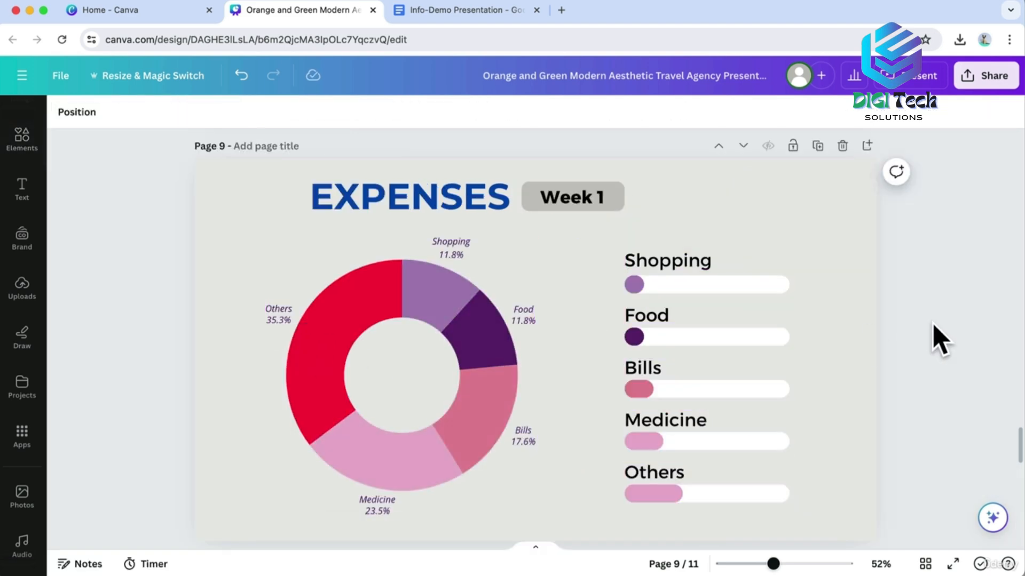
Color the filled part of the Others progress bar the red of the Others slice.
left_click(720, 496)
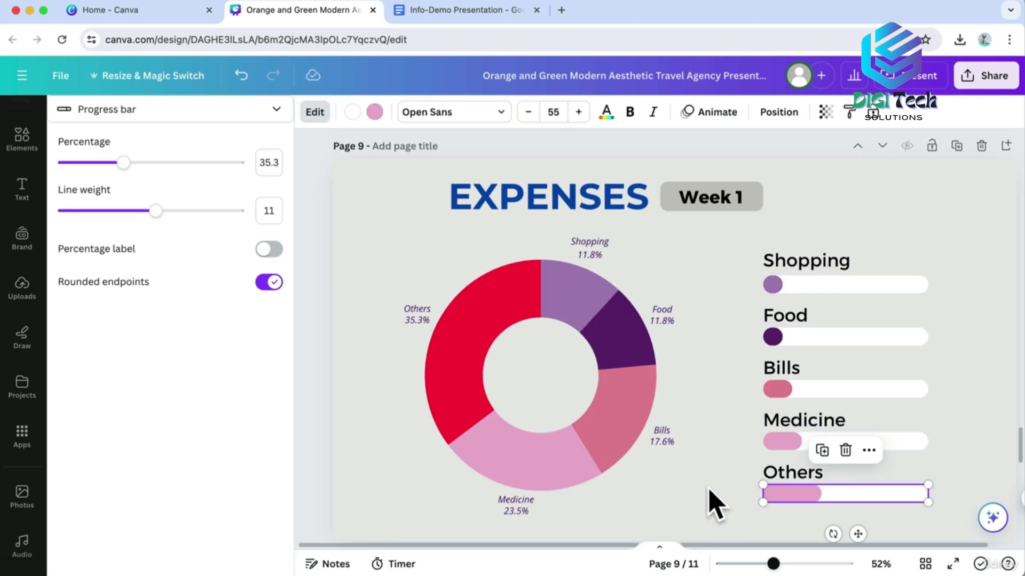
left_click(374, 112)
left_click(150, 273)
left_click(1013, 391)
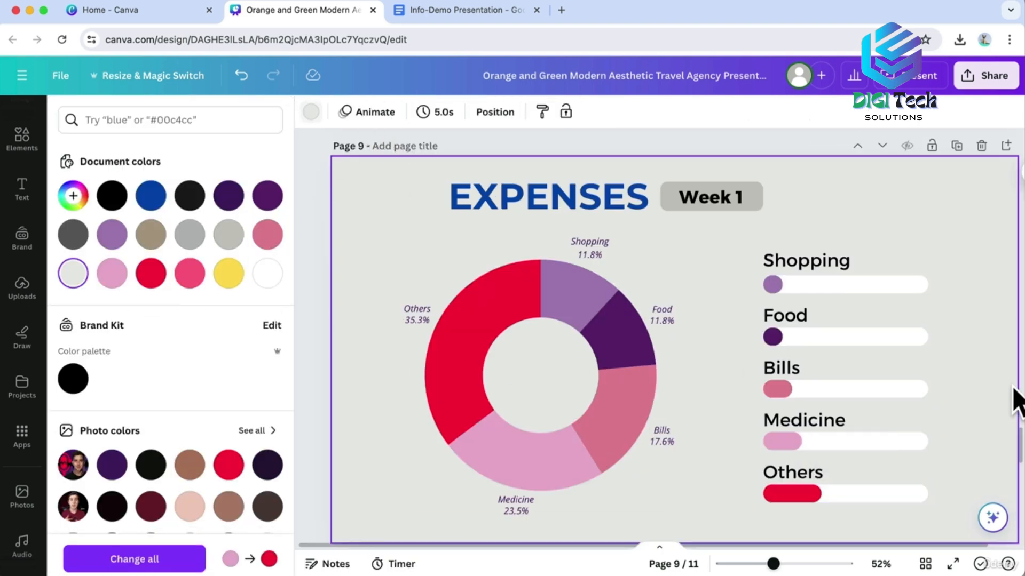
left_click(915, 394)
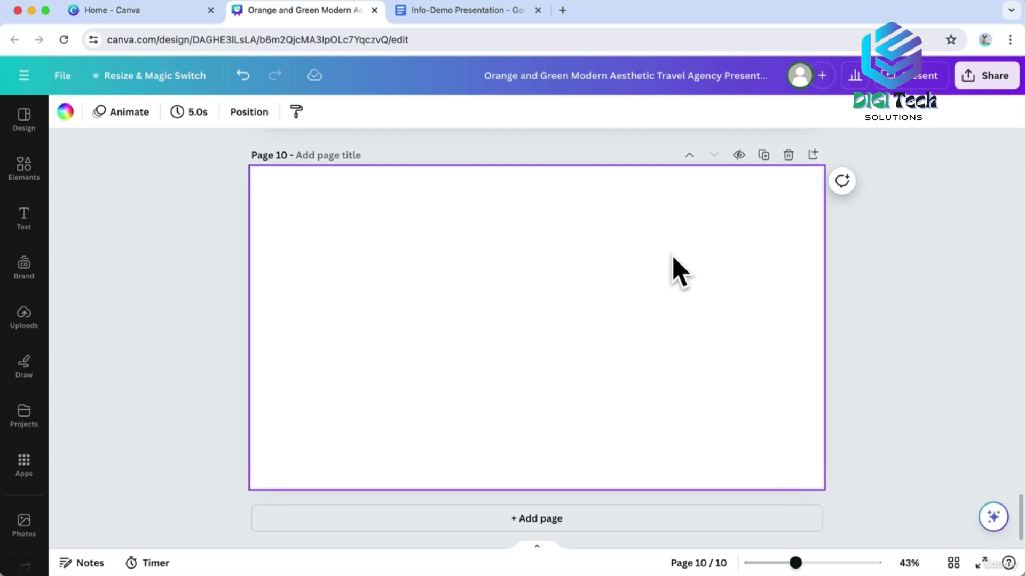
Search the Canva apps for "flipbook" and open the Issuu app.
left_click(21, 470)
left_click(171, 120)
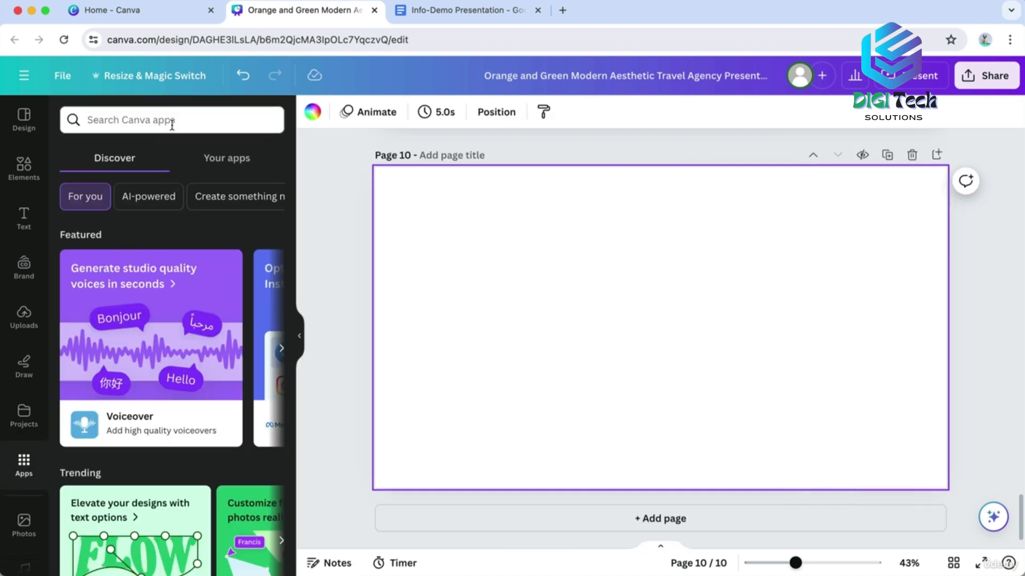
type("flipbook")
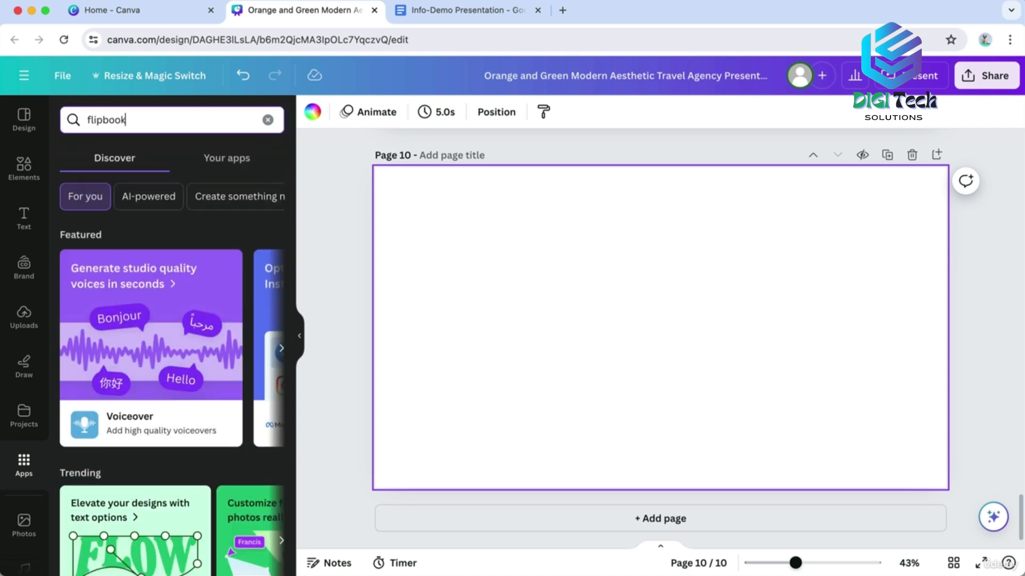
key("Return")
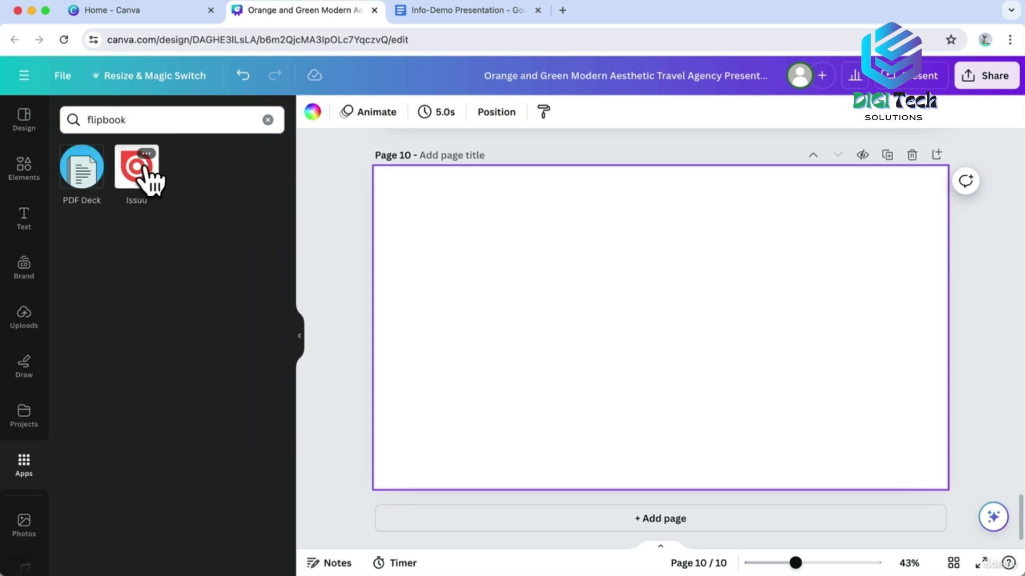
left_click(143, 170)
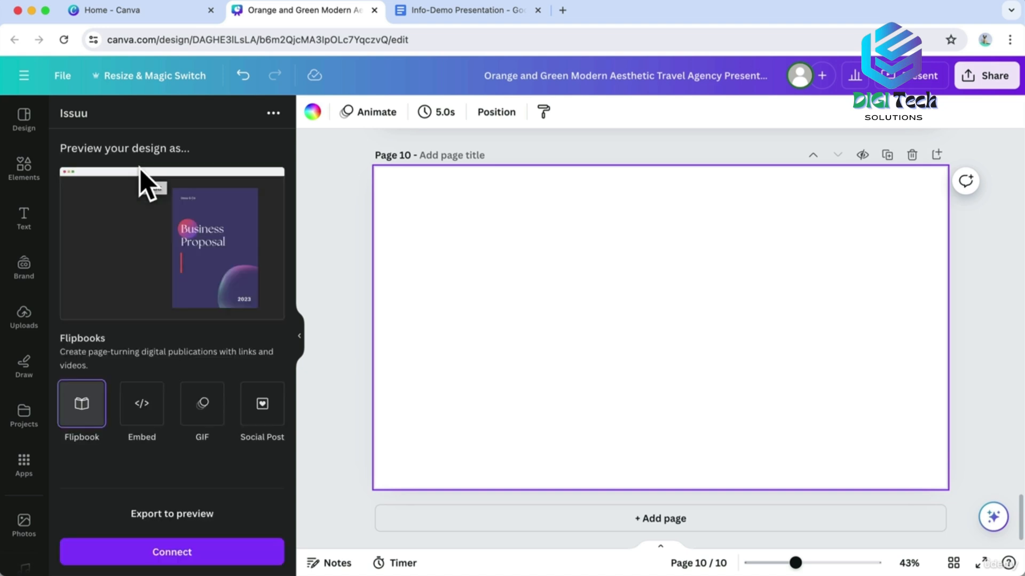
Start connecting Issuu with the Embed preview selected, allow all cookies in its login window, and open the free sign-up.
left_click(138, 407)
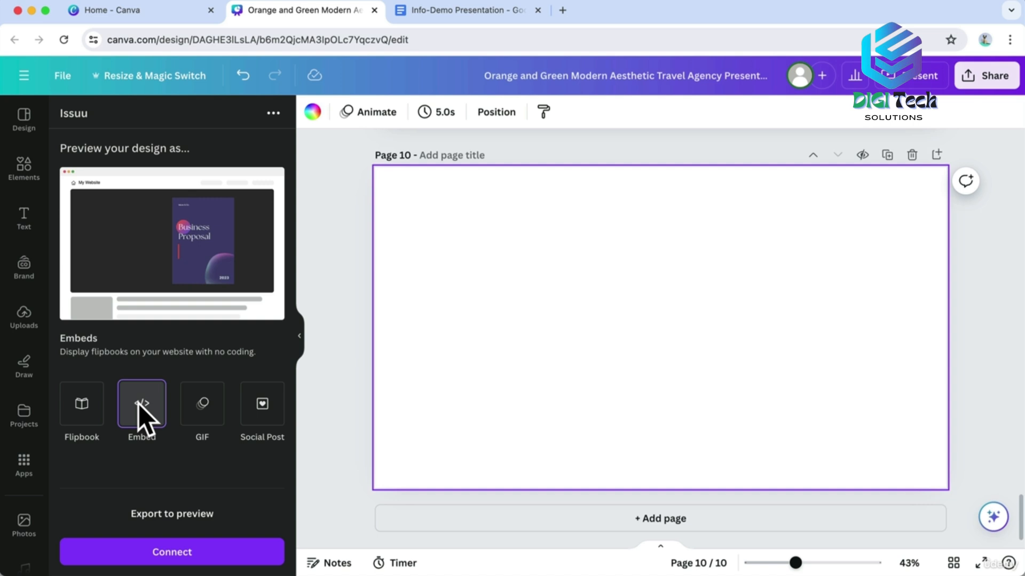
left_click(178, 555)
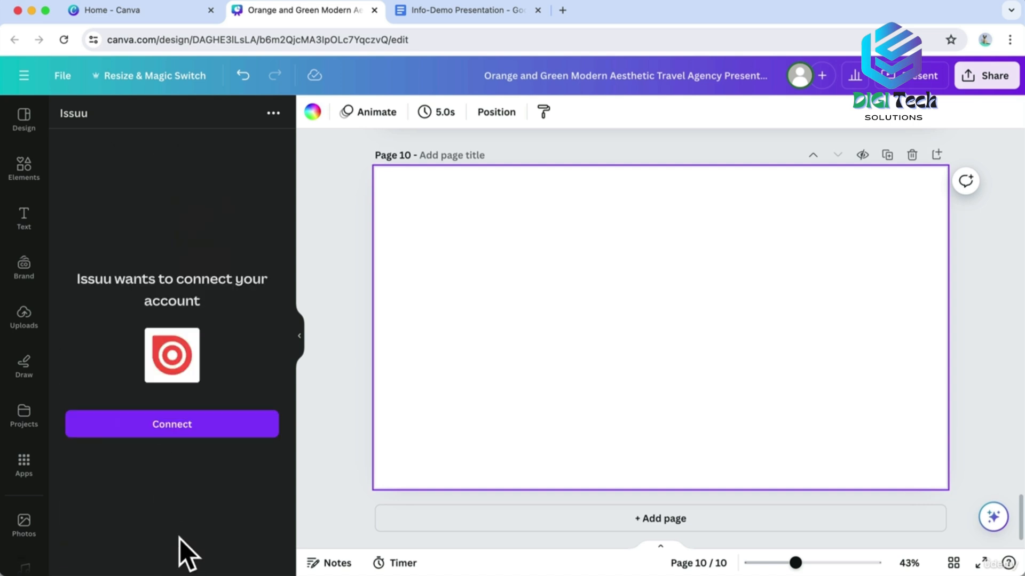
left_click(177, 430)
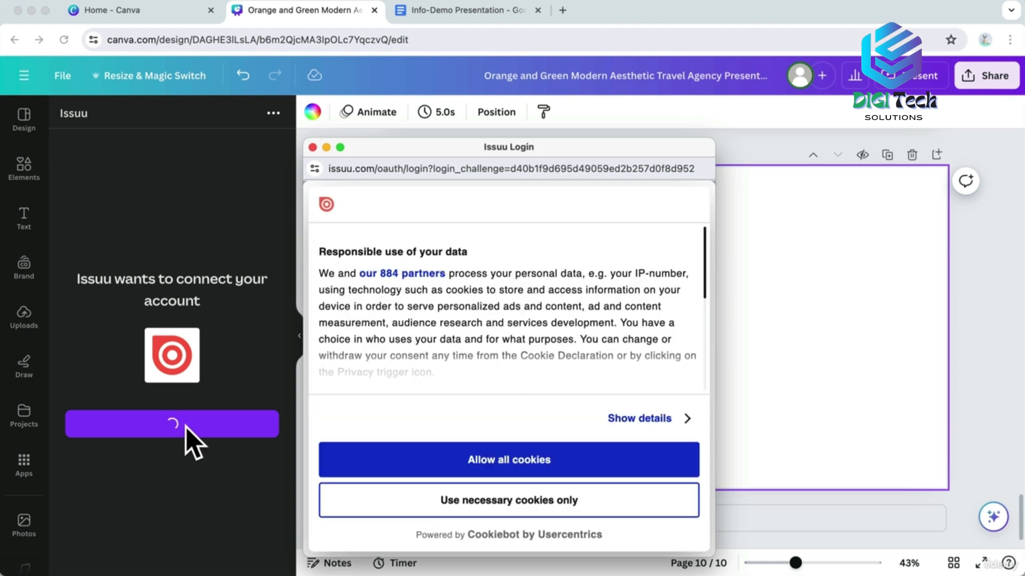
left_click(530, 472)
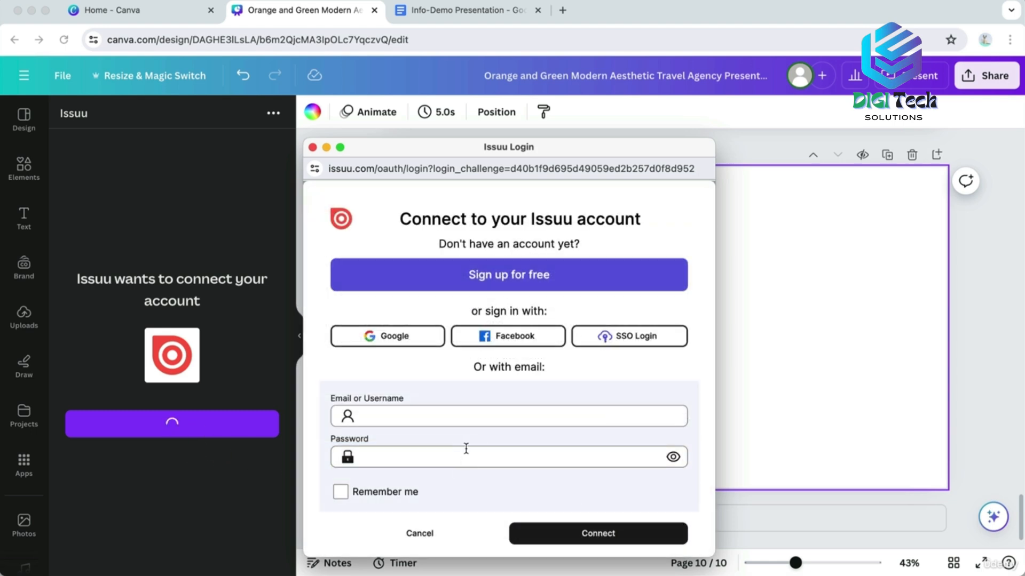
left_click(478, 277)
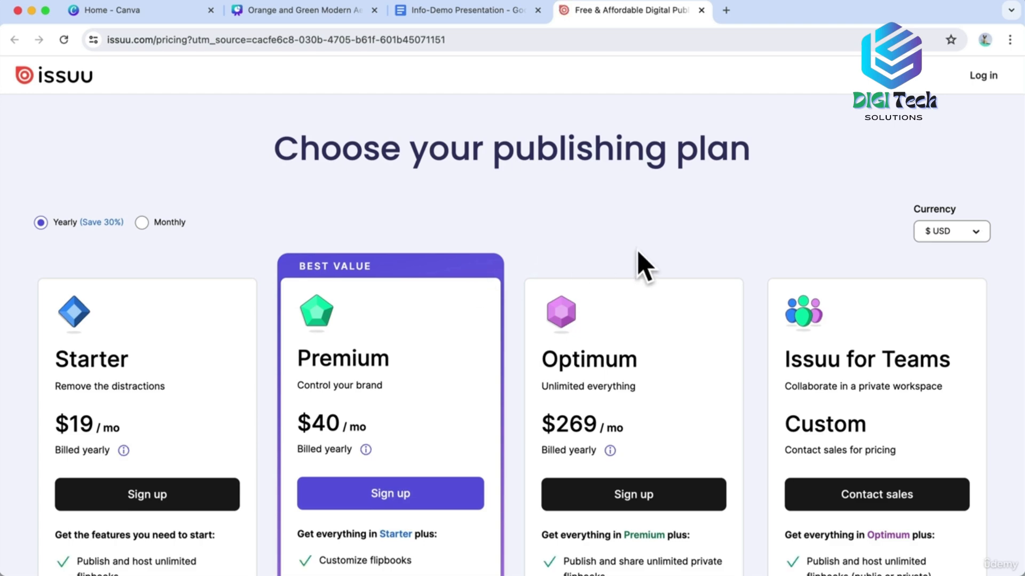
Compare the usage limits in Issuu's complete feature list and sign up for the free Basic plan.
scroll(638, 254, "down", 15)
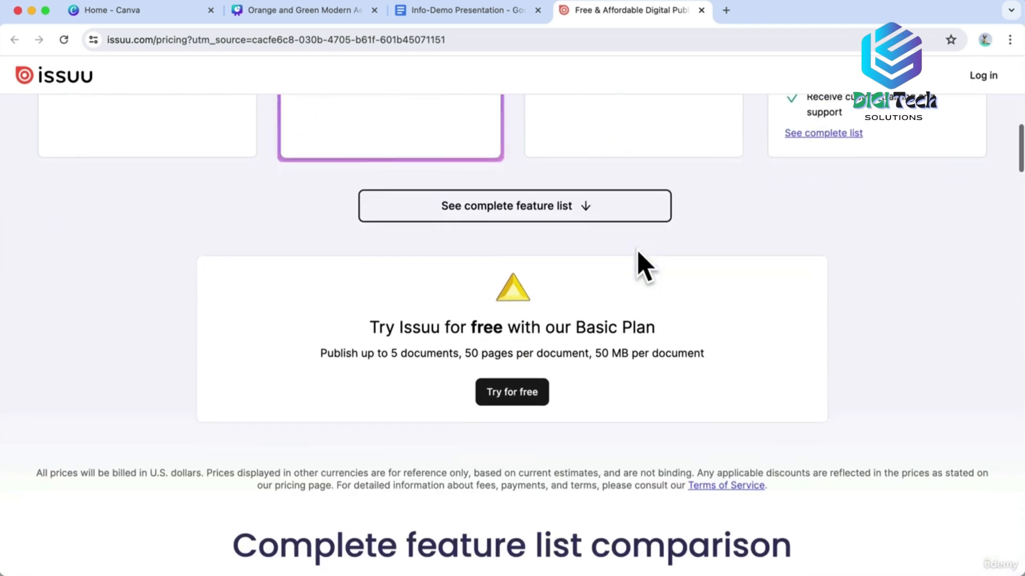
scroll(638, 250, "down", 5)
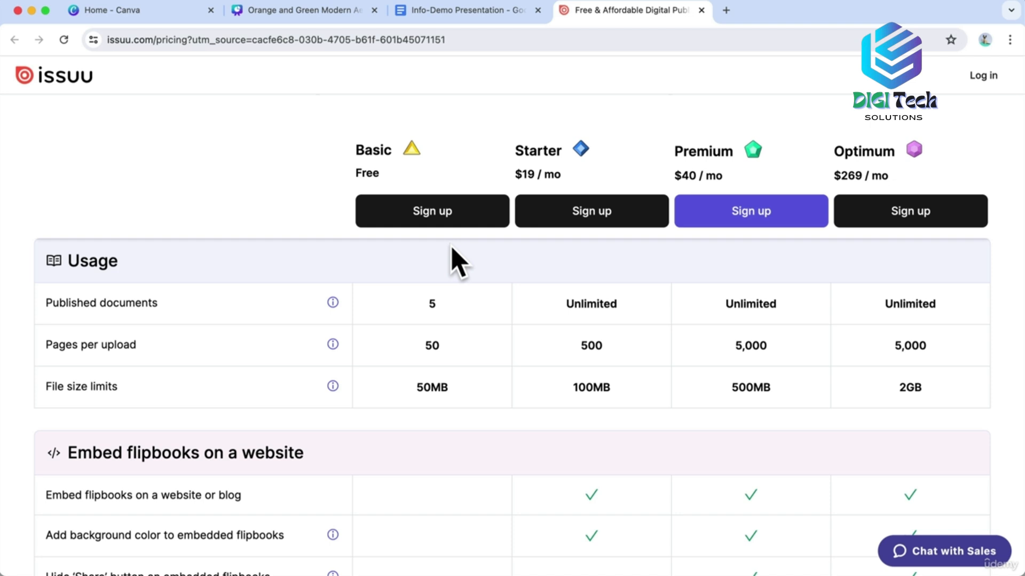
mouse_move(332, 303)
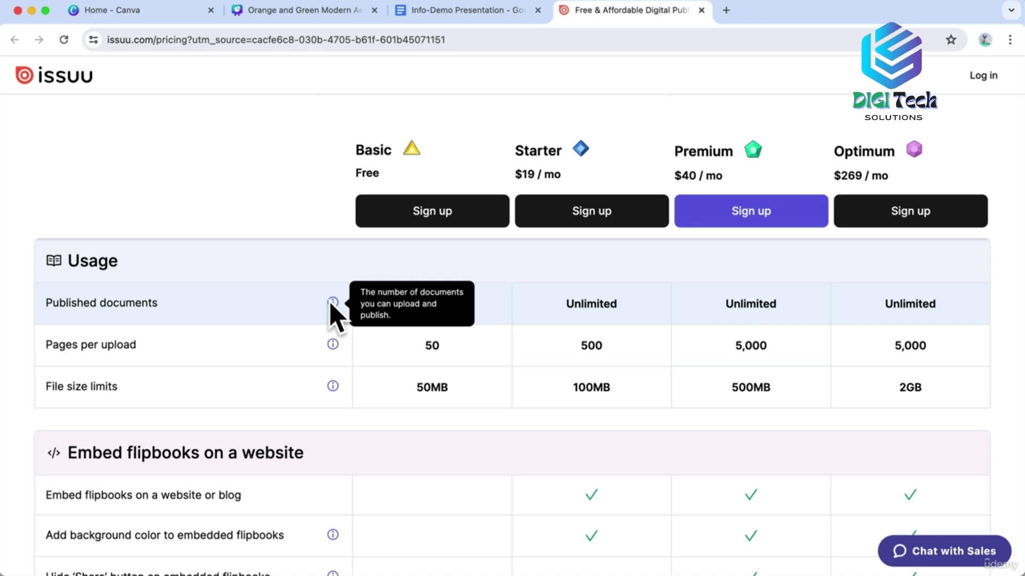
mouse_move(331, 345)
mouse_move(336, 388)
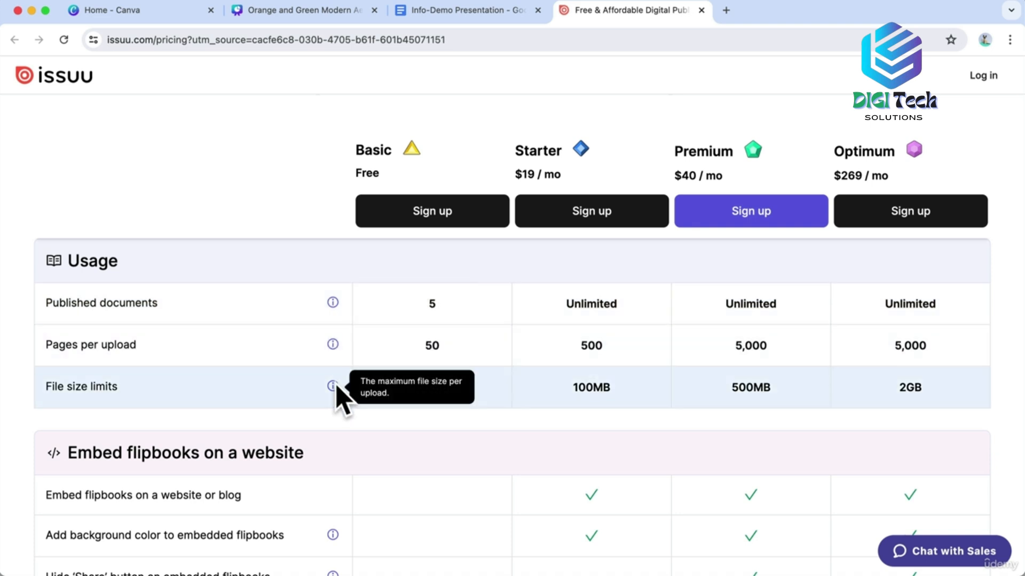
left_click(410, 223)
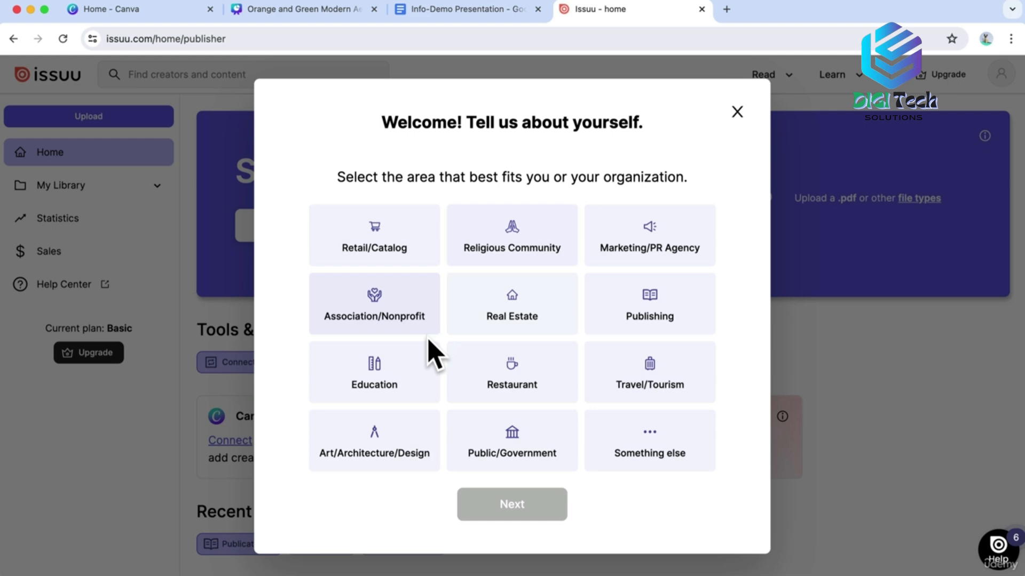
Choose Education as the area in the welcome questionnaire and dismiss the main goal question unanswered.
left_click(386, 389)
left_click(507, 506)
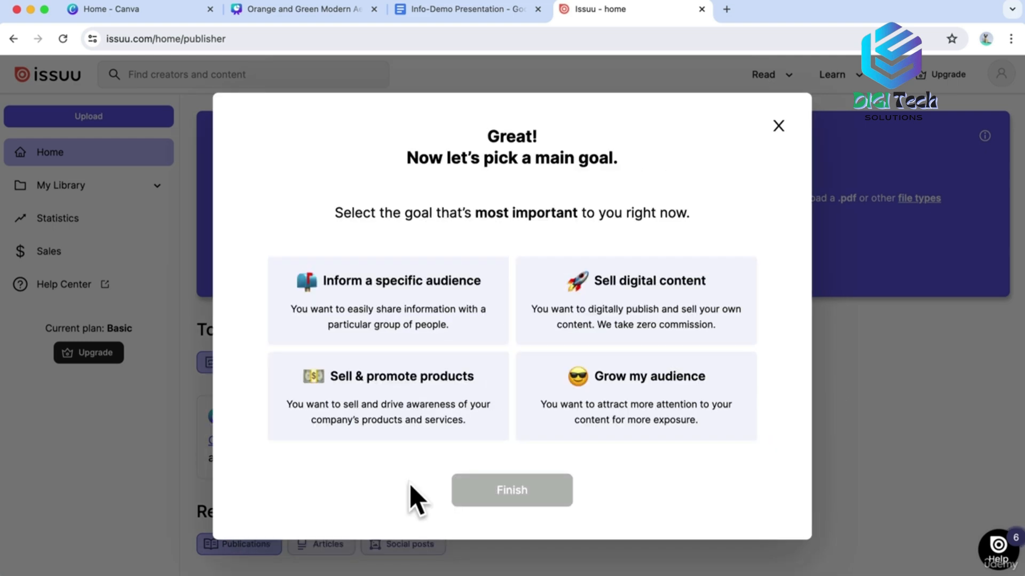
left_click(778, 126)
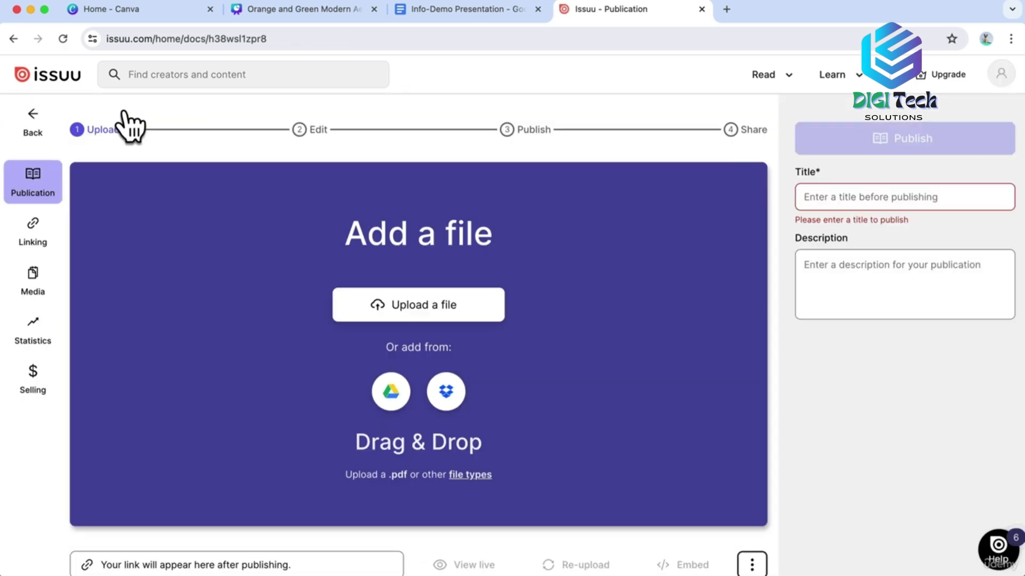
Upload the PDF "Audio Recording-Book FLIPBOOK.pdf" from the computer to the new Issuu publication.
left_click(416, 307)
double_click(482, 235)
double_click(468, 208)
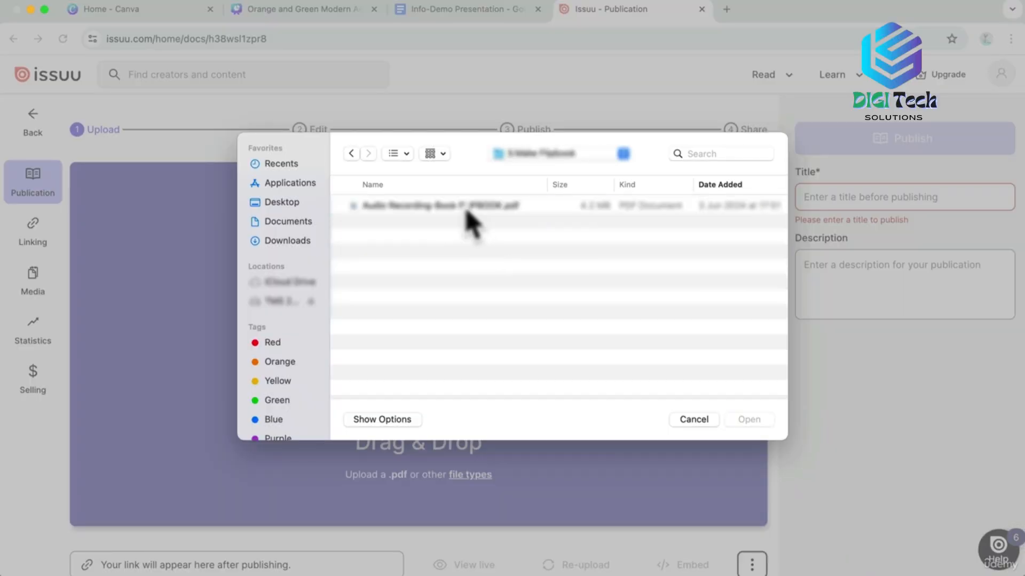
left_click(540, 208)
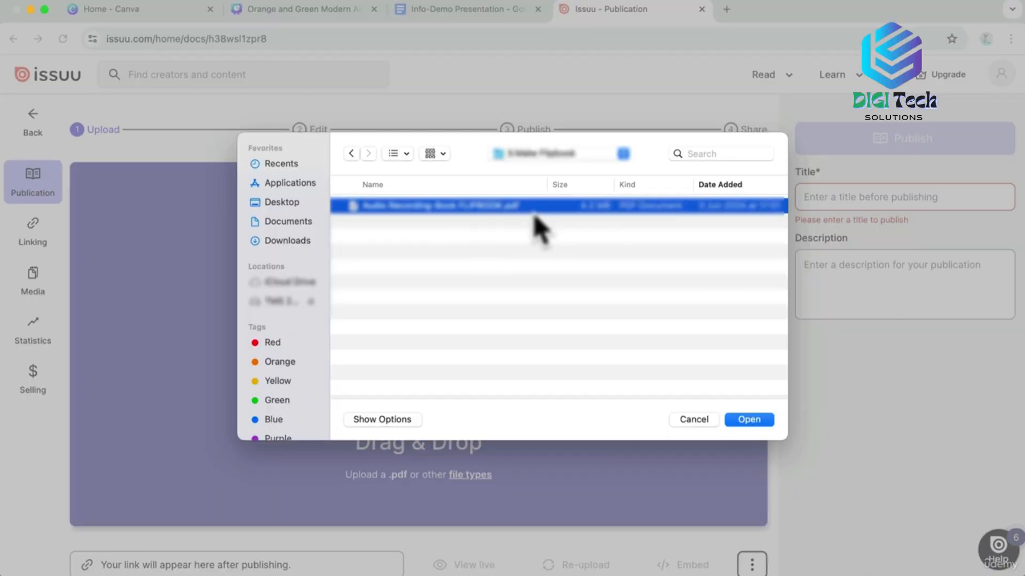
left_click(749, 420)
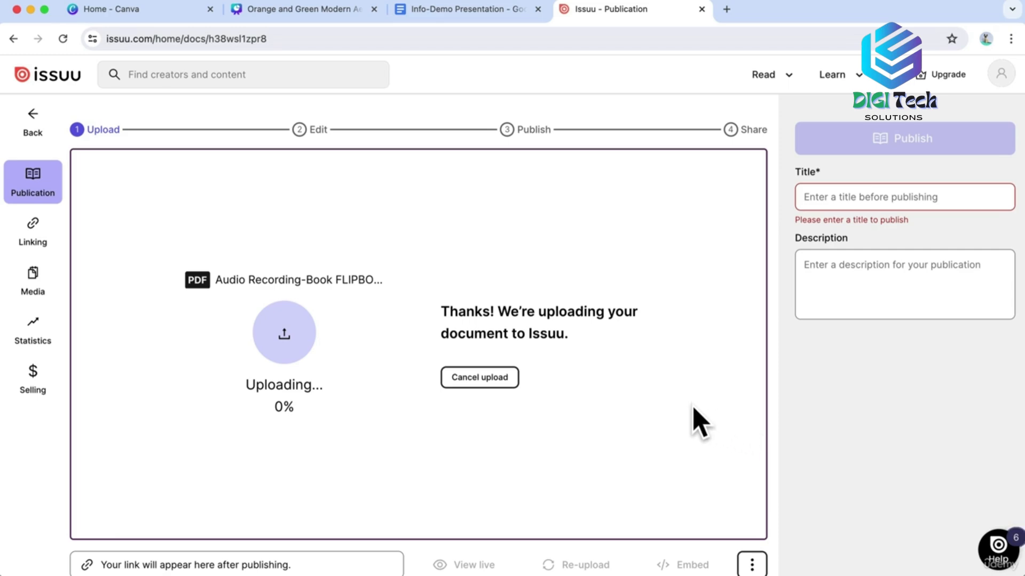
Title the publication "AUDIO RECORDING 101" and postpone adding links to its pages.
left_click(885, 475)
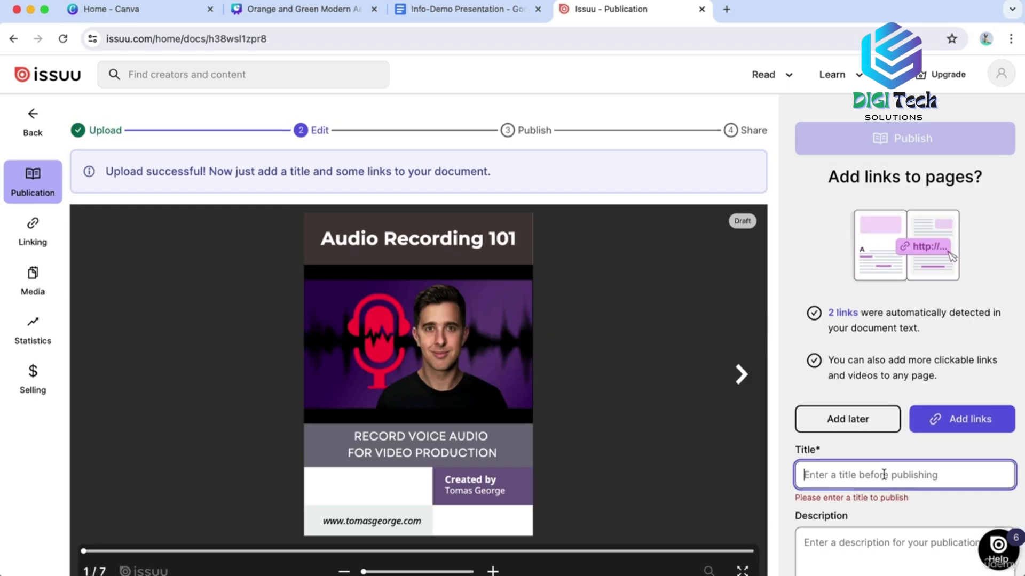
type("AUDIO RECOR")
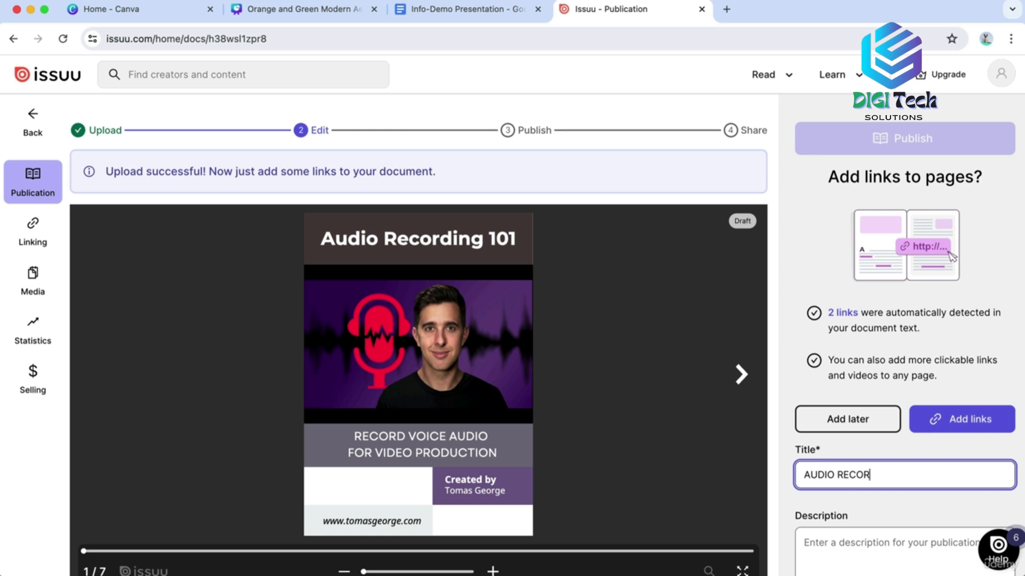
type("DING 101")
scroll(937, 496, "down", 10)
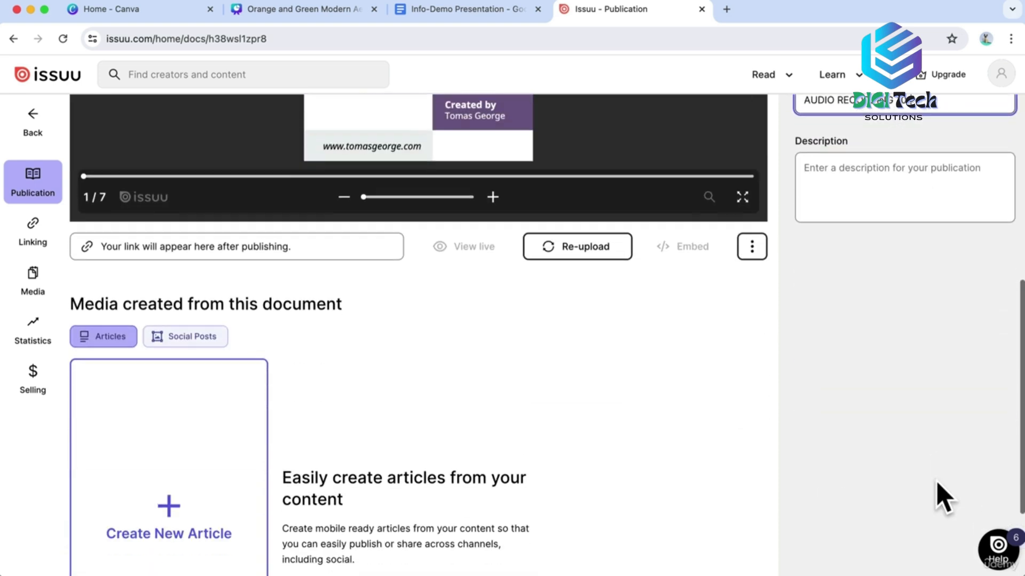
scroll(942, 496, "up", 3)
scroll(942, 496, "up", 6)
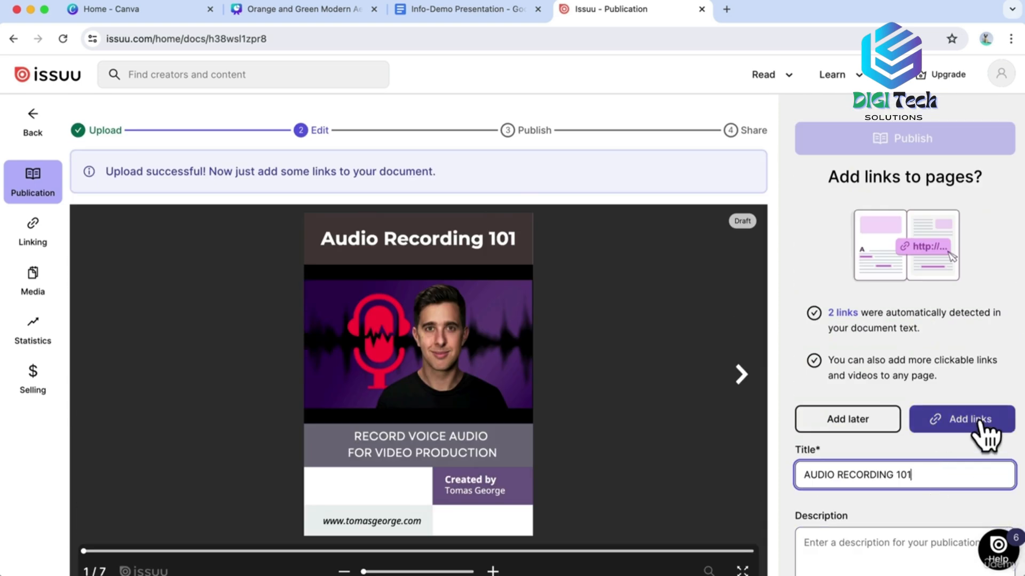
scroll(914, 481, "down", 1)
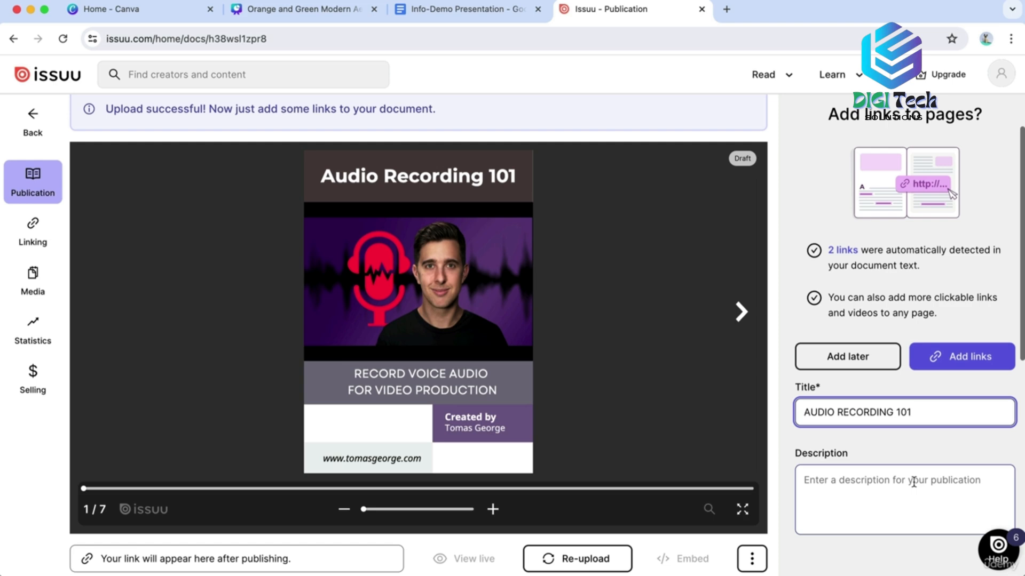
left_click(846, 353)
Keep the availability as "Public: live on issuu" and publish the flipbook, accepting the Professional Terms of Service and content rights.
left_click(968, 394)
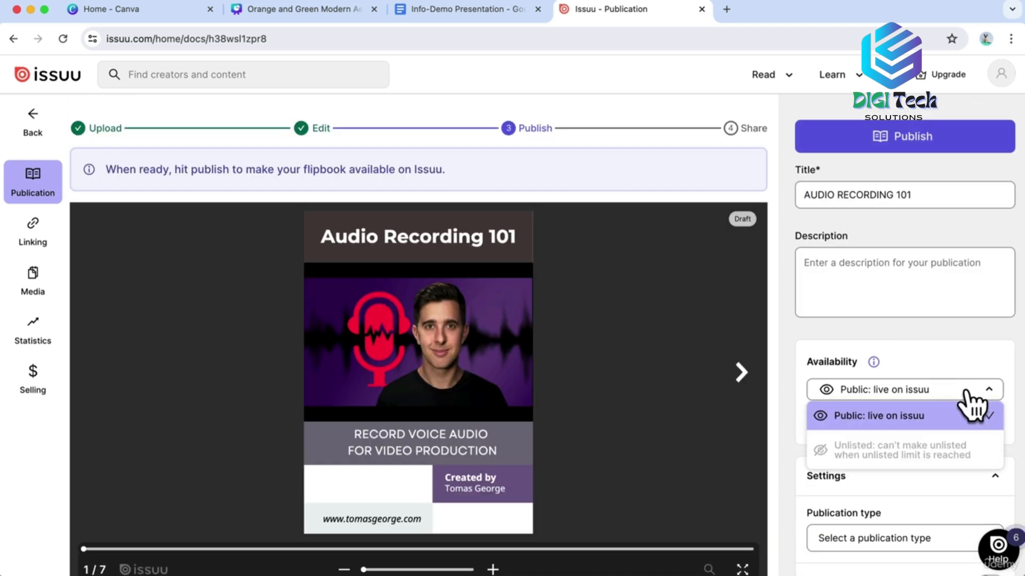
left_click(952, 416)
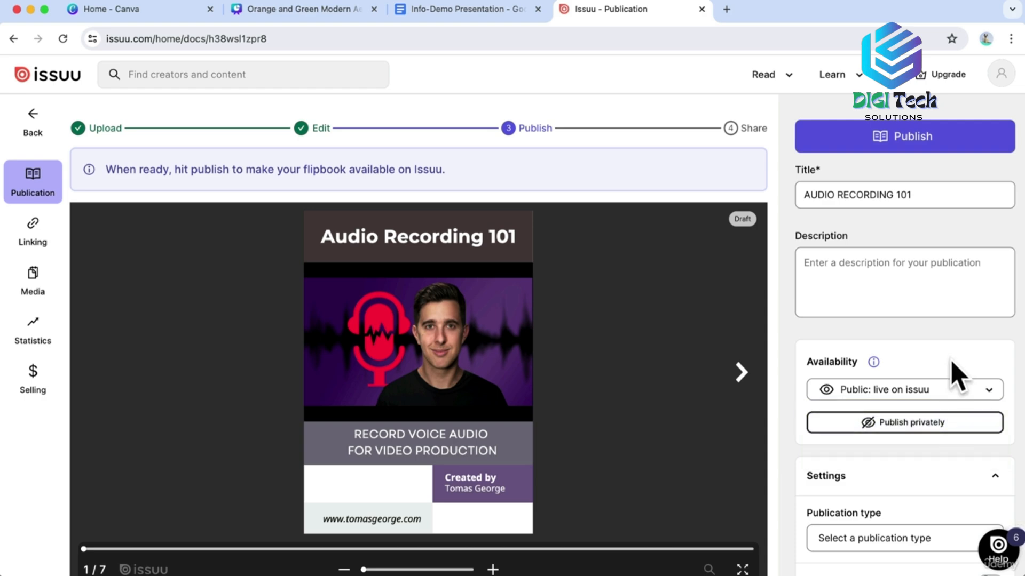
left_click(903, 137)
left_click(374, 453)
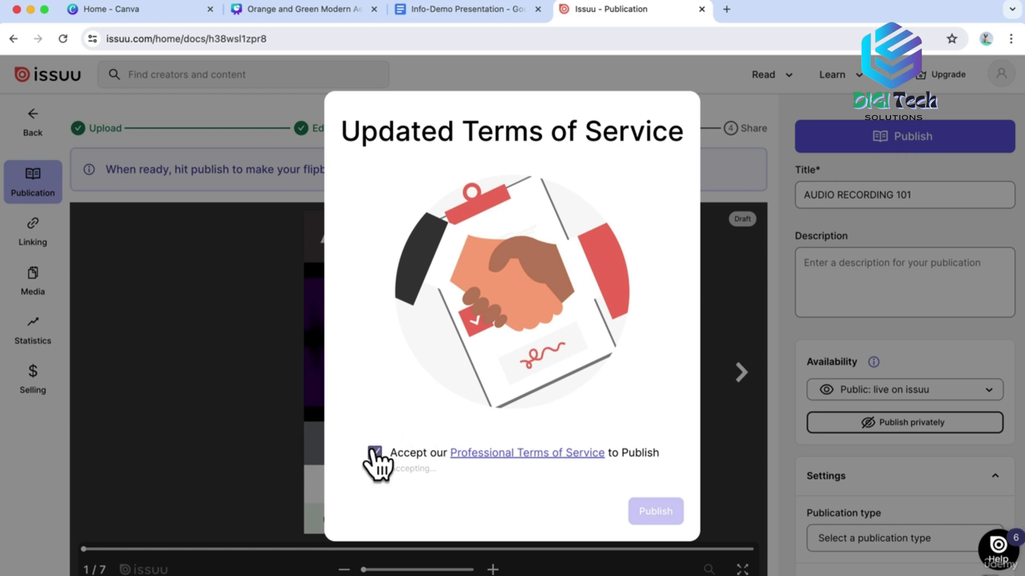
left_click(673, 514)
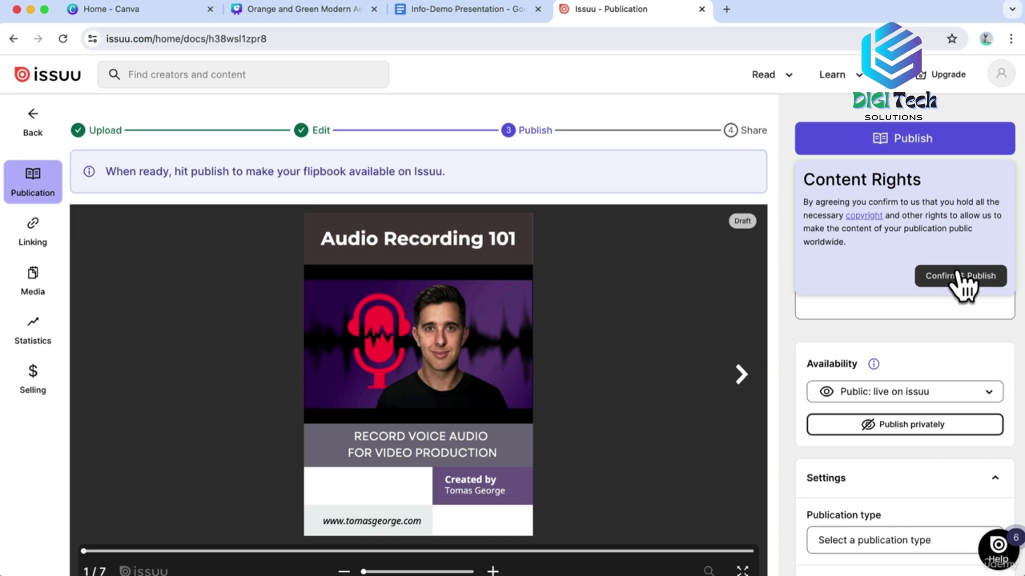
left_click(959, 275)
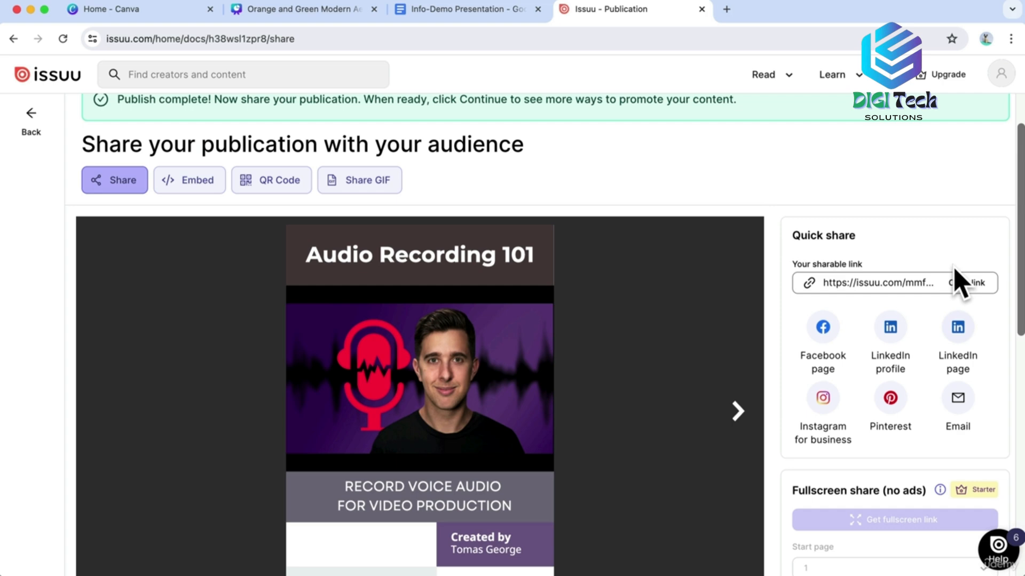
Look through the website embed options of the published flipbook and copy its sharable link from the quick share options.
left_click(191, 180)
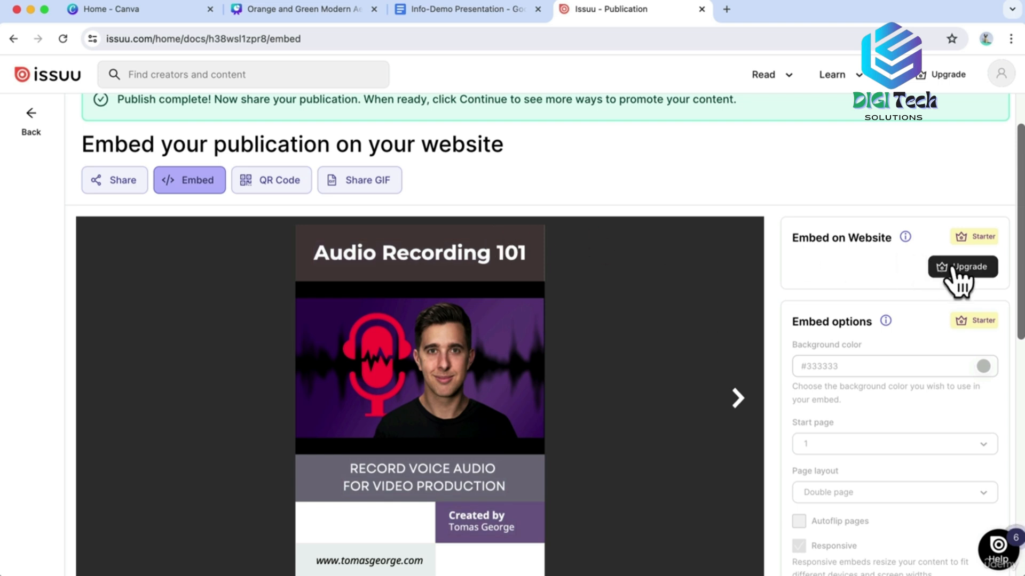
scroll(961, 327, "down", 3)
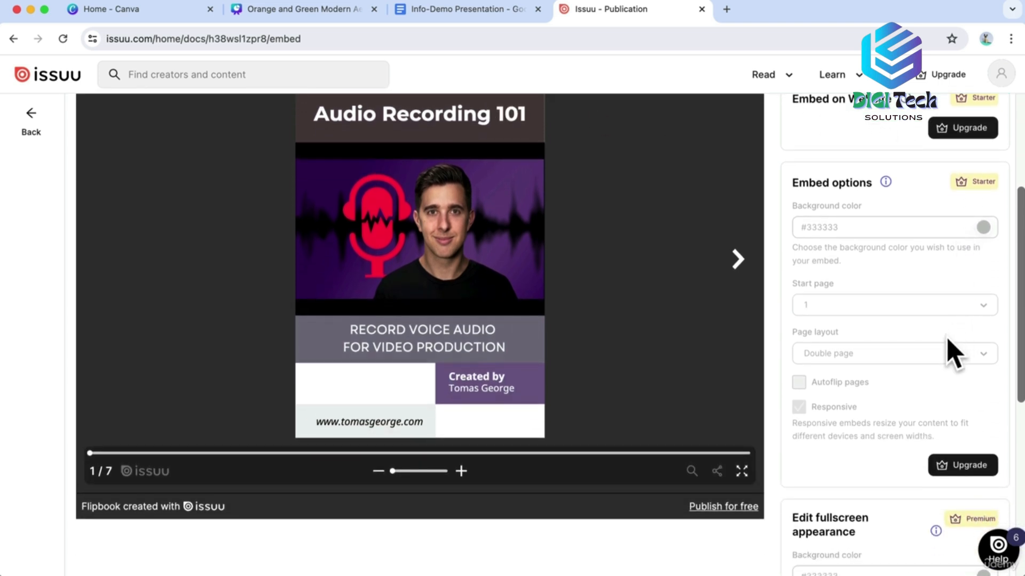
scroll(948, 335, "down", 1)
scroll(948, 339, "down", 7)
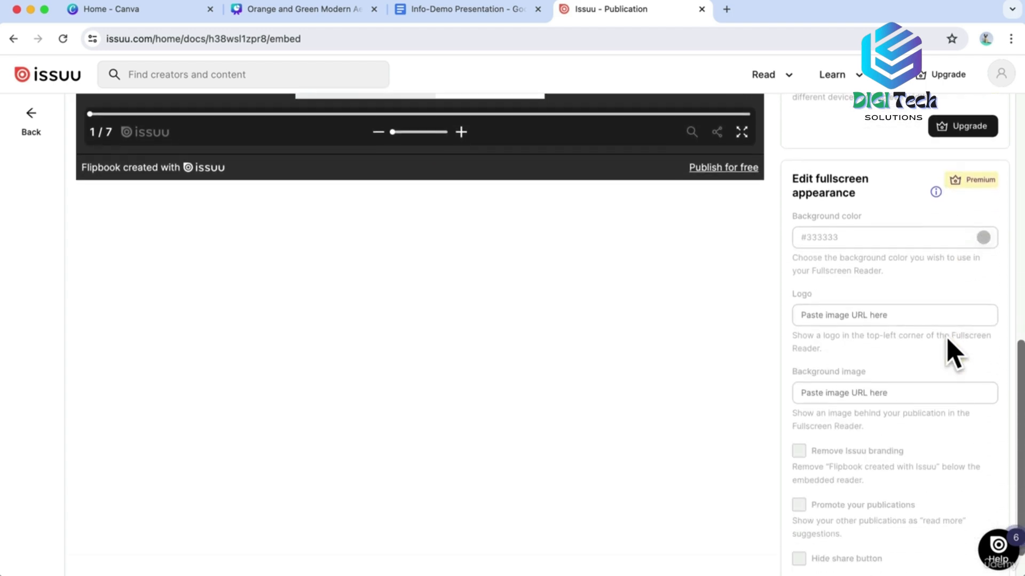
scroll(949, 342, "up", 4)
scroll(950, 352, "up", 8)
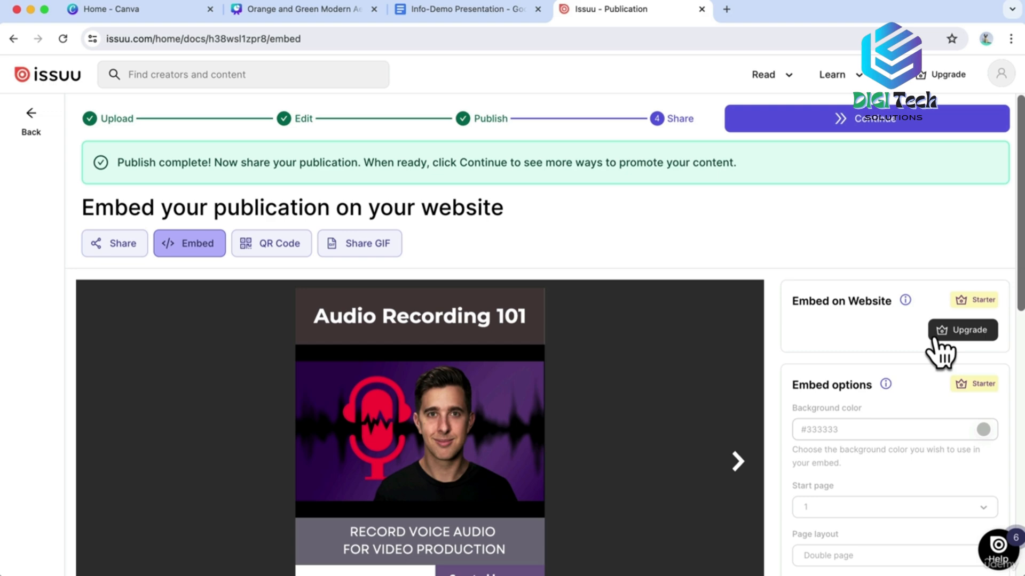
left_click(119, 244)
left_click(963, 238)
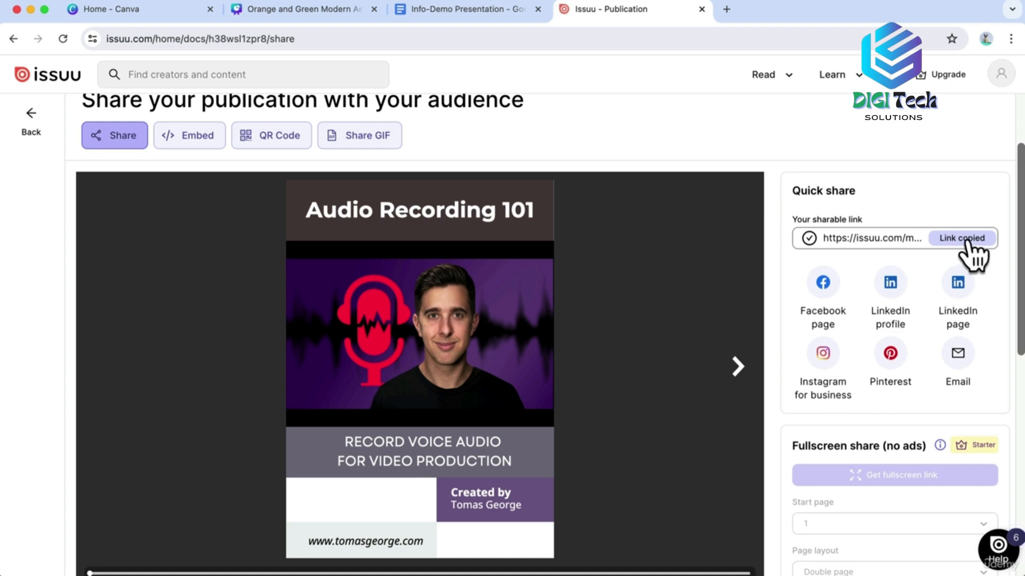
Switch to the Canva presentation, embed the copied Issuu flipbook link on page 10, and enlarge it on the page's left half.
left_click(328, 10)
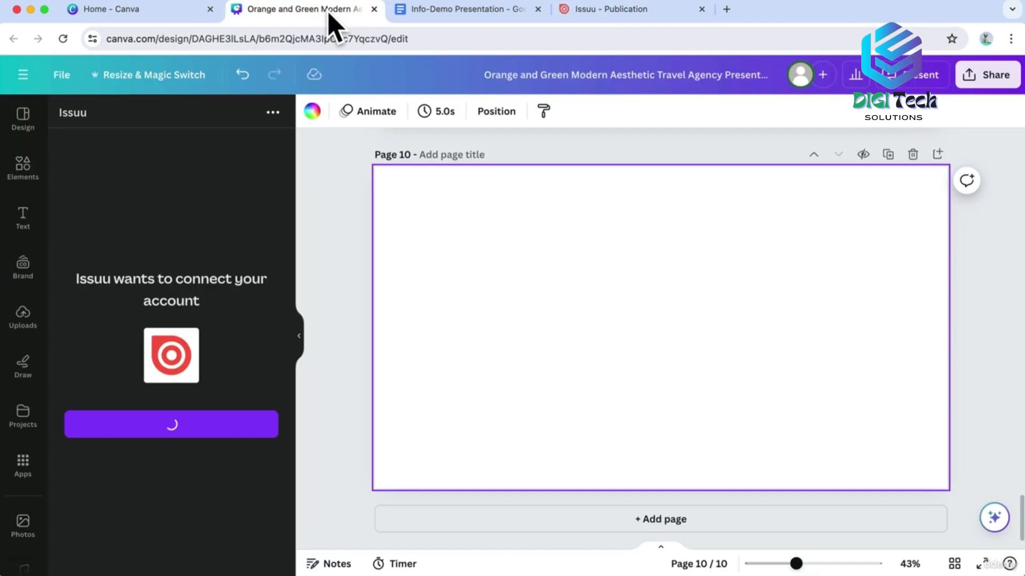
key("cmd+v")
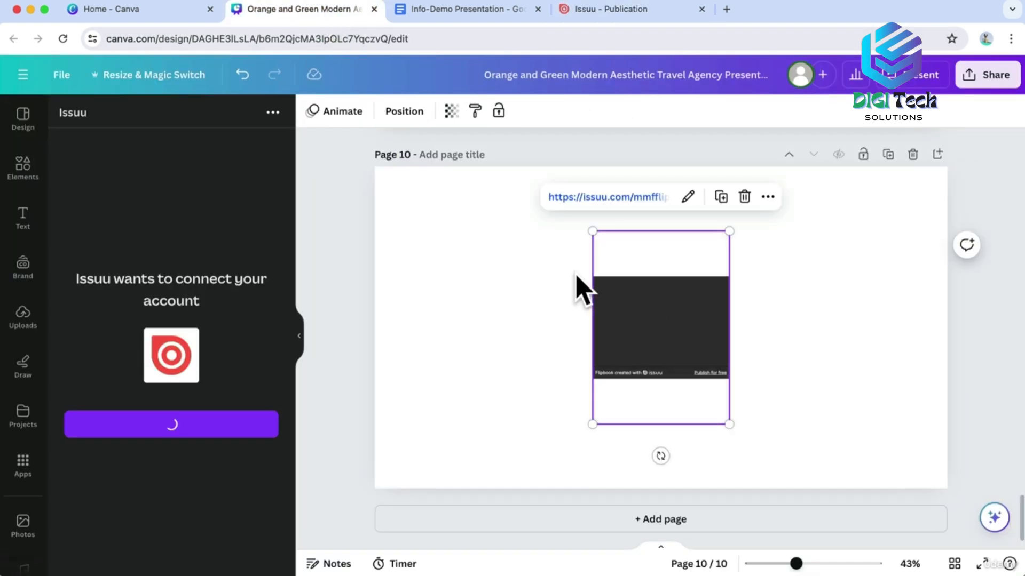
left_click_drag(592, 333, 403, 414)
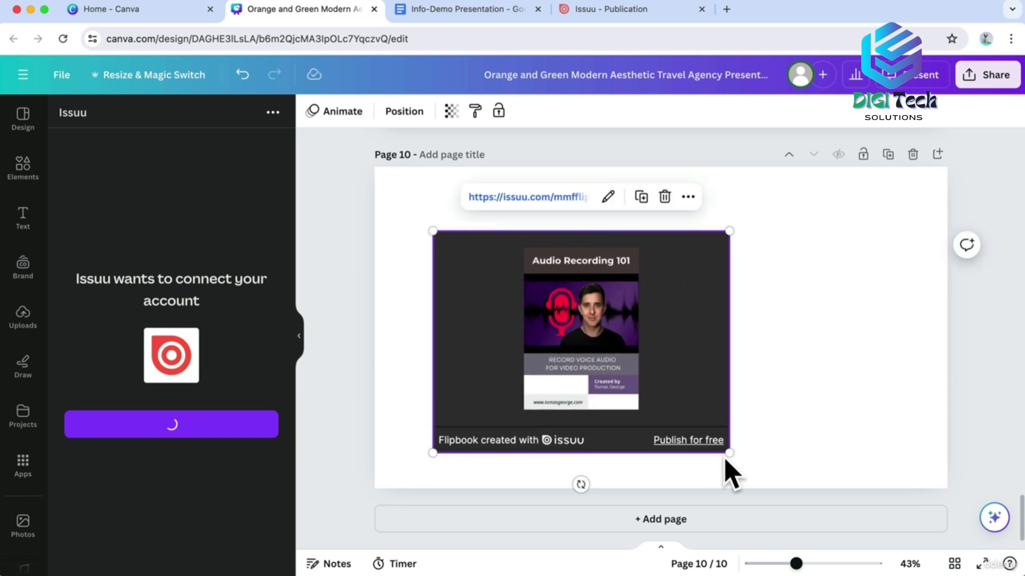
left_click_drag(681, 391, 654, 372)
left_click(811, 392)
left_click(299, 352)
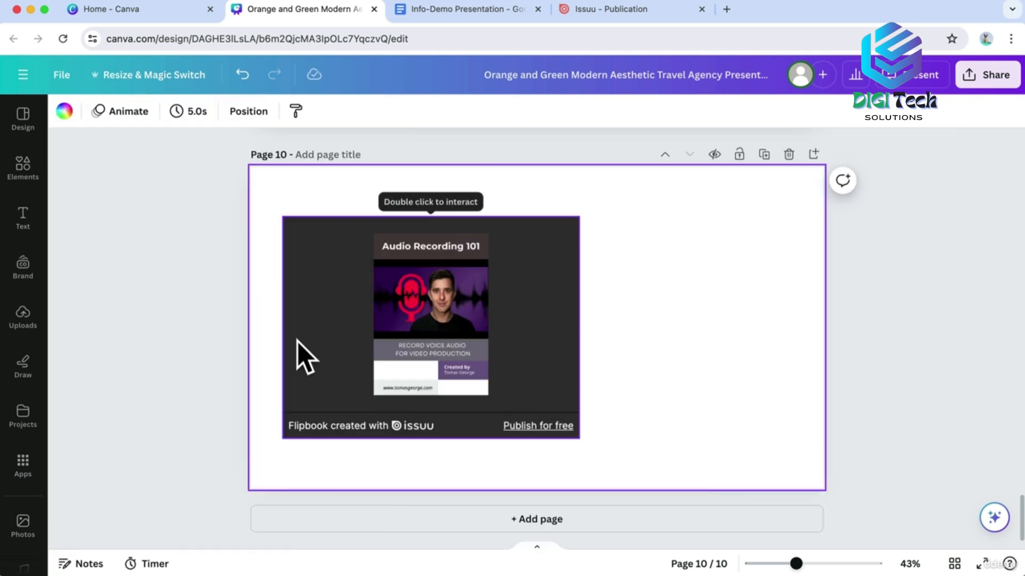
Open the embedded flipbook on its Issuu page and flip through its pages to the end.
left_click(446, 320)
left_click(440, 322)
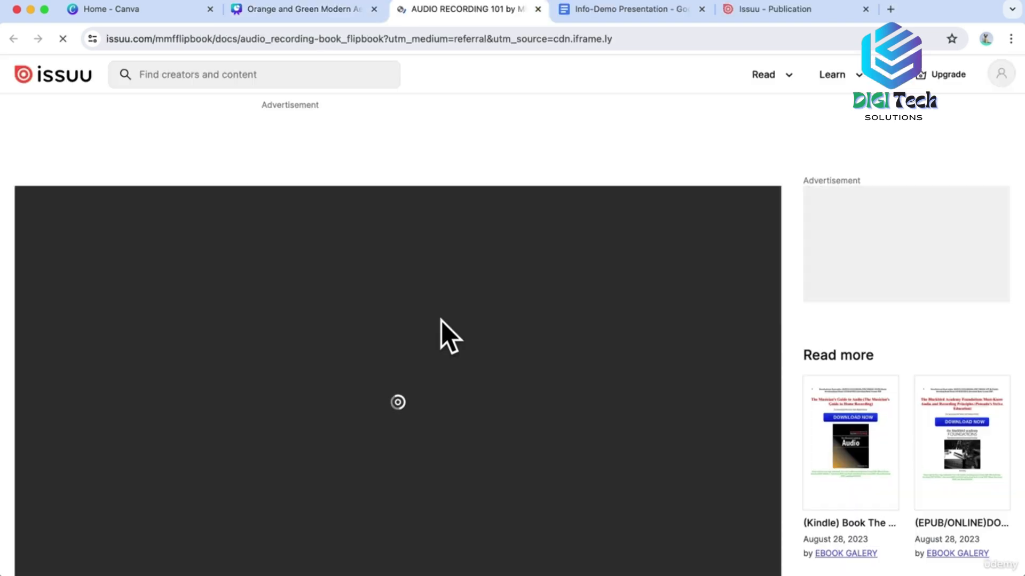
scroll(441, 321, "down", 2)
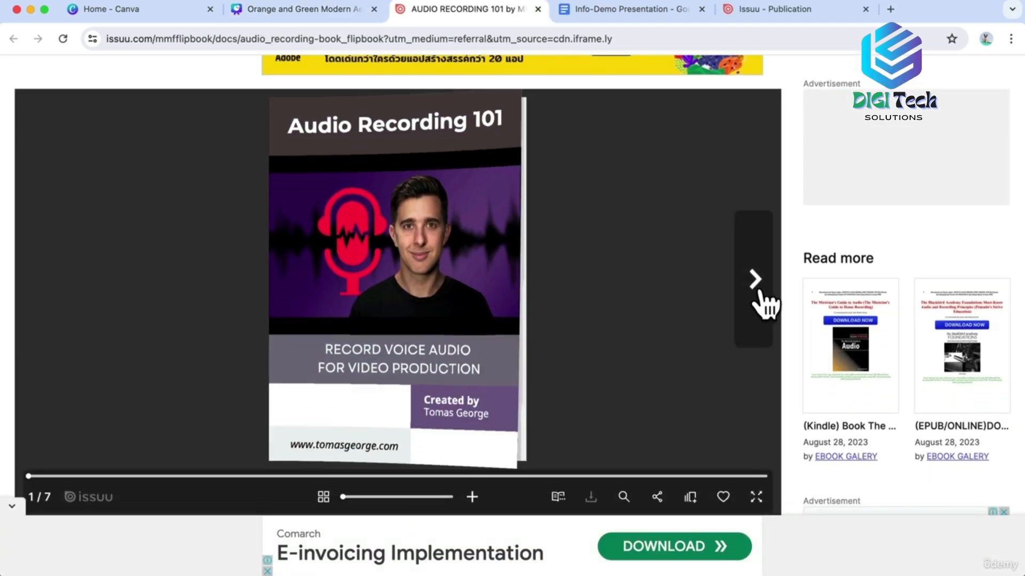
left_click(754, 283)
left_click(761, 294)
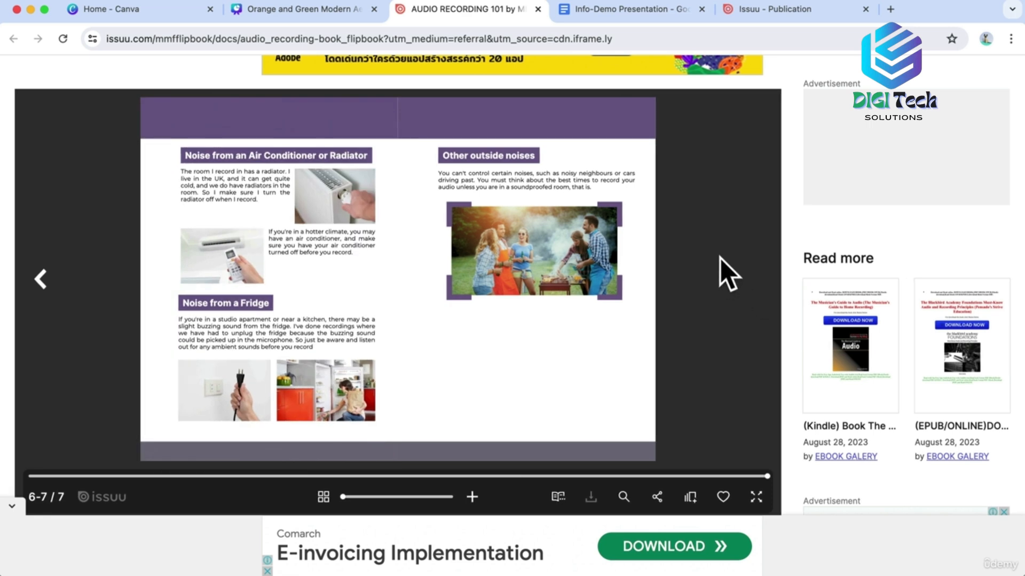
left_click(538, 9)
Return to the Issuu publication's sharing page, generate its QR code, and download it as a PNG.
left_click(592, 11)
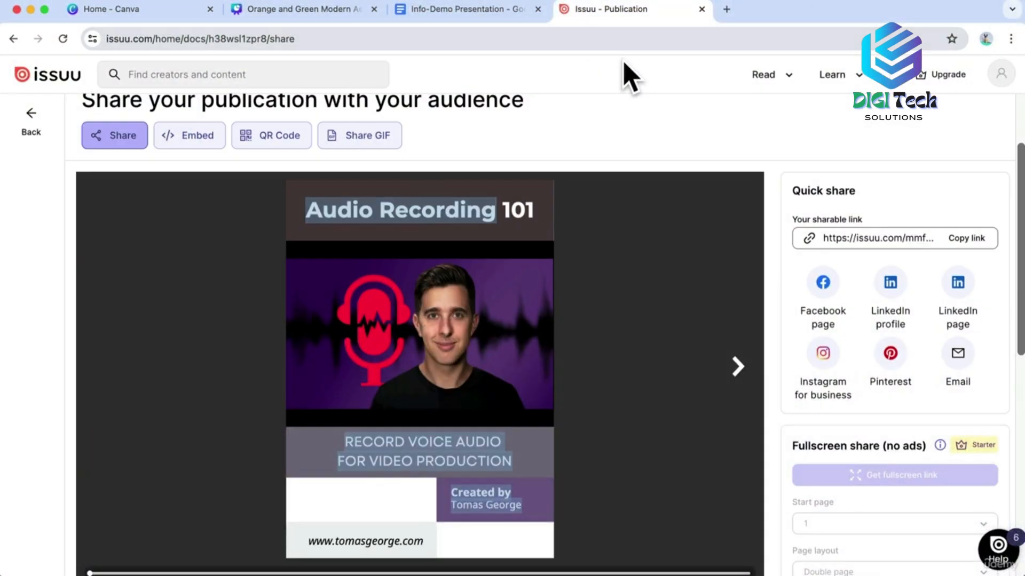
left_click(297, 145)
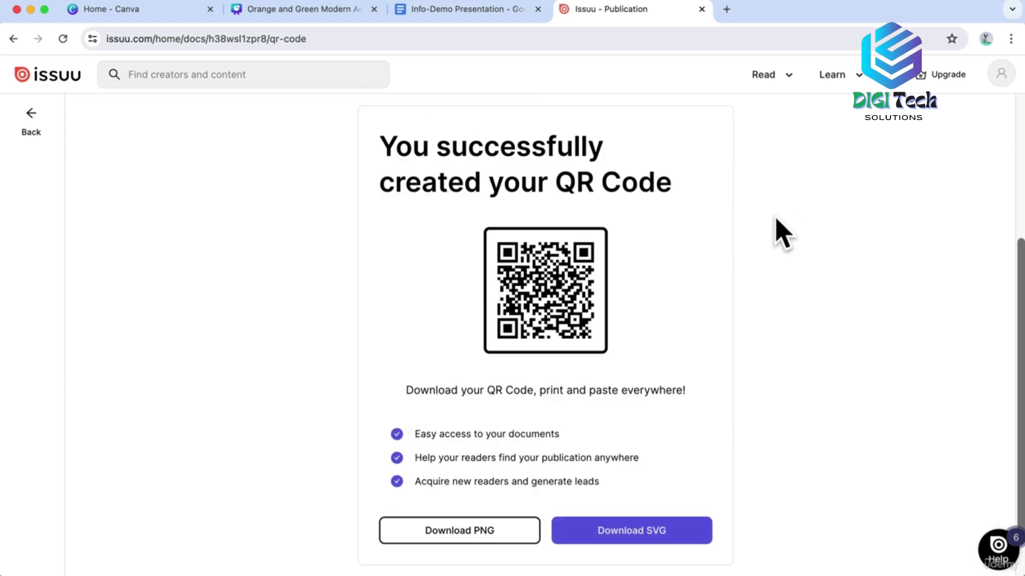
left_click(477, 530)
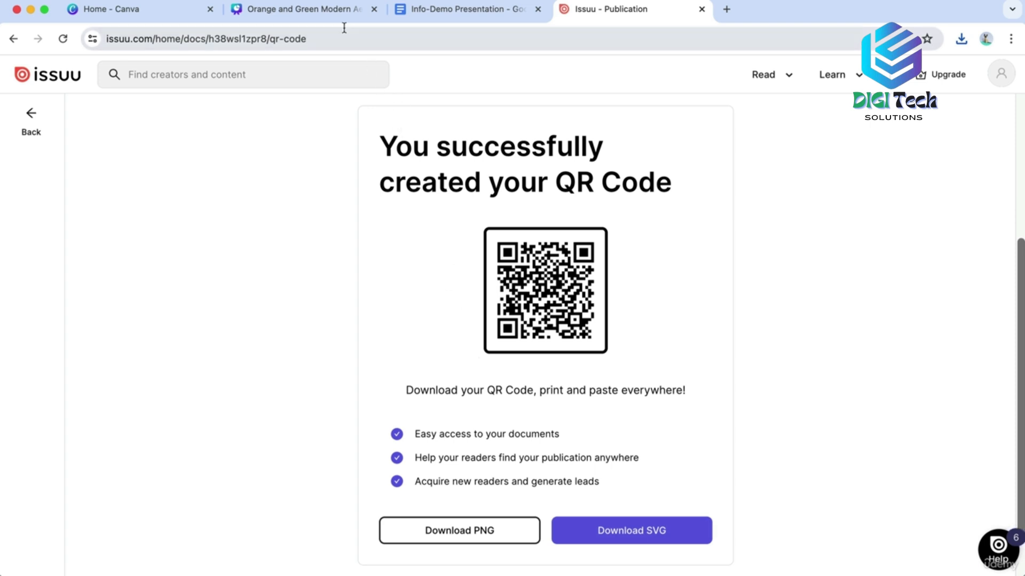
Upload audio-recording-101-qr-code.png from Downloads to the Canva presentation's media.
left_click(338, 11)
left_click(671, 257)
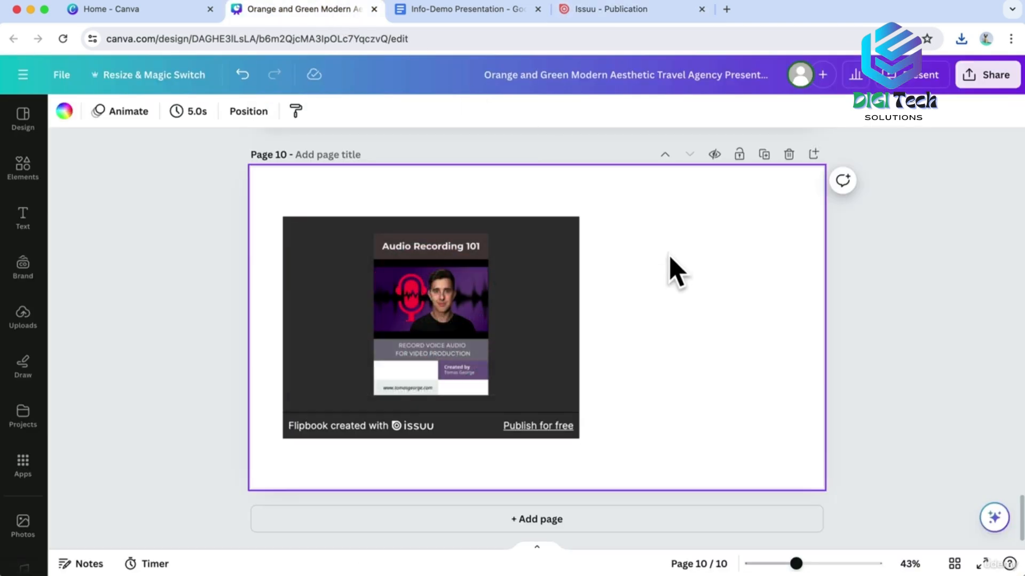
left_click(23, 318)
left_click(157, 155)
left_click(288, 241)
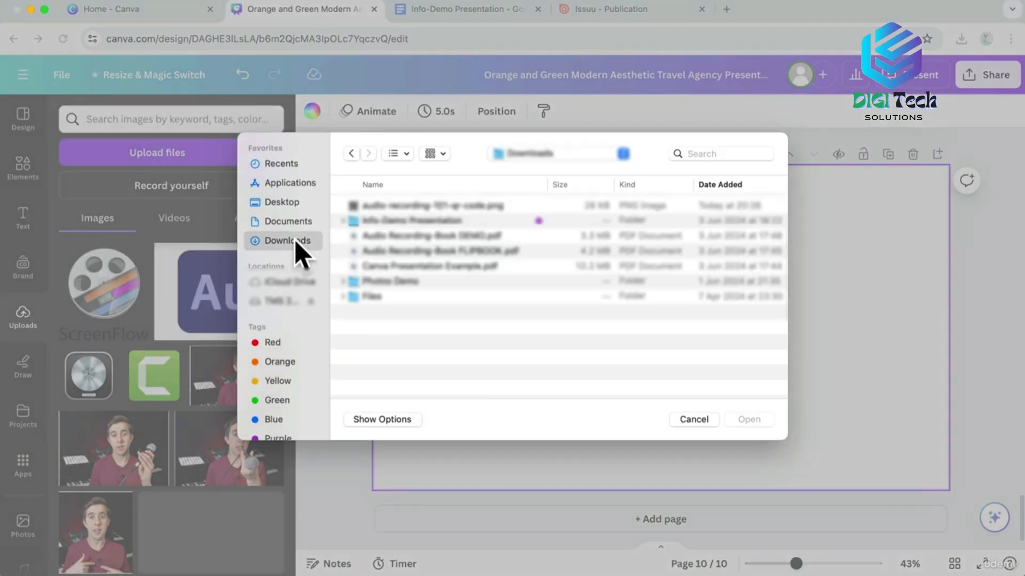
left_click(420, 206)
left_click(748, 419)
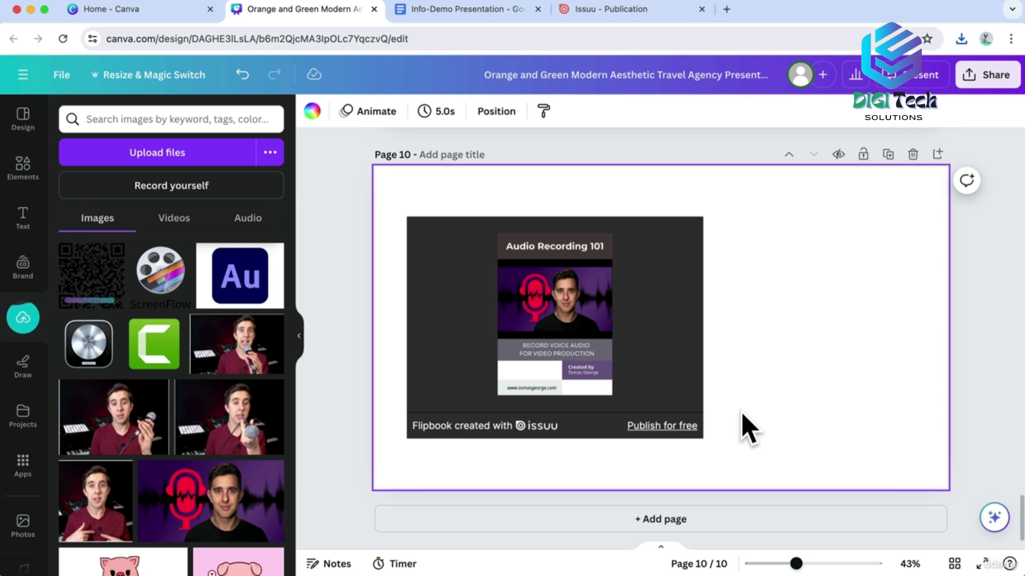
Place the QR code to the right of the flipbook and match their heights, sizing them 702 × 702 and 936 × 702.
left_click(99, 282)
left_click_drag(655, 315, 817, 311)
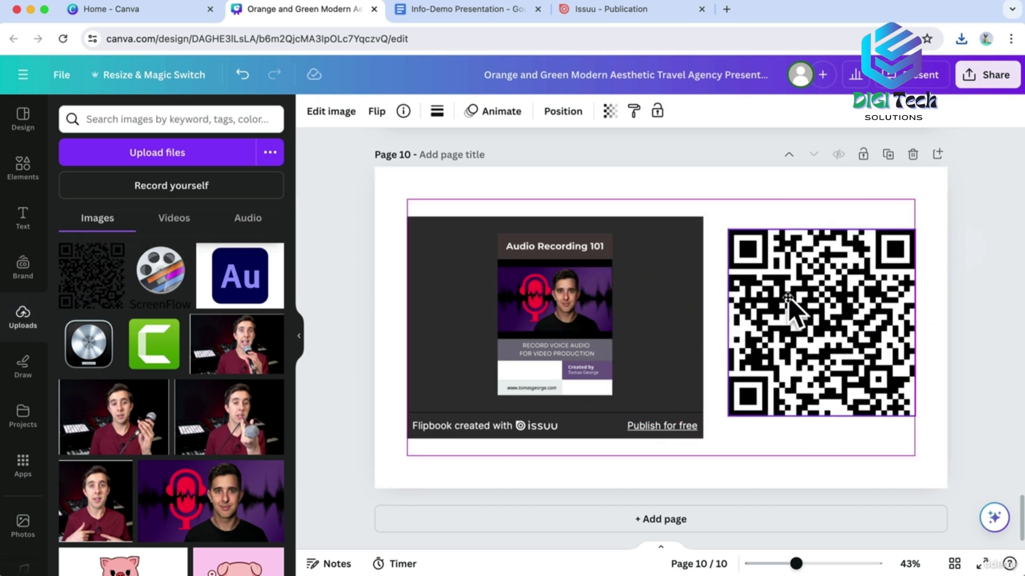
left_click(680, 261)
left_click_drag(700, 217, 683, 230)
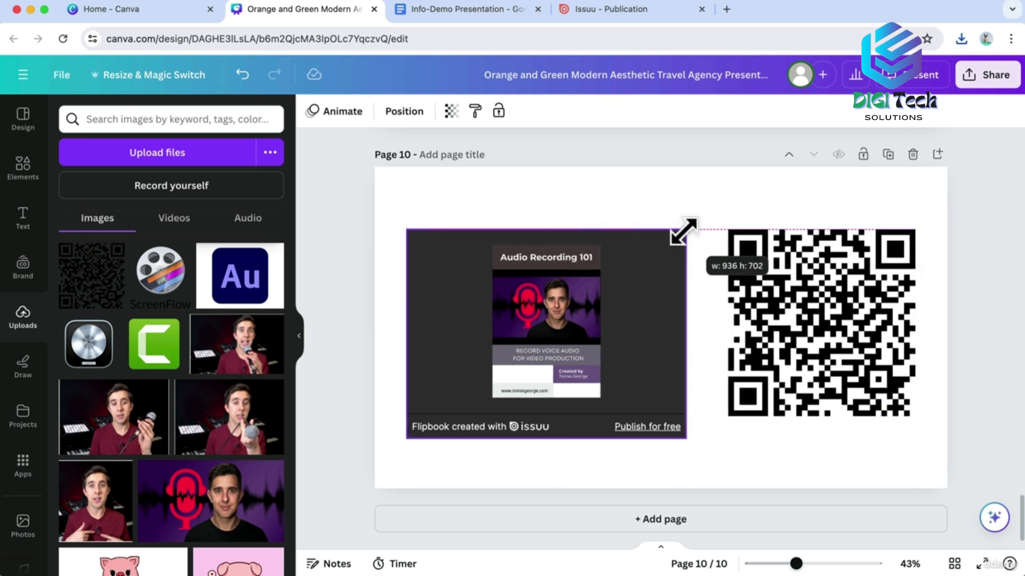
left_click(800, 354)
left_click_drag(727, 420, 698, 442)
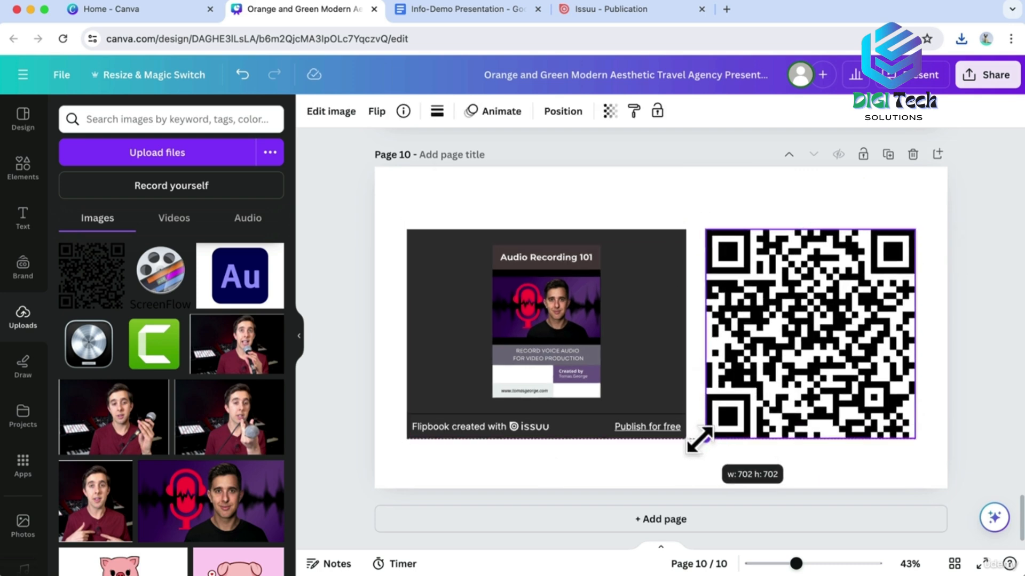
left_click(683, 459)
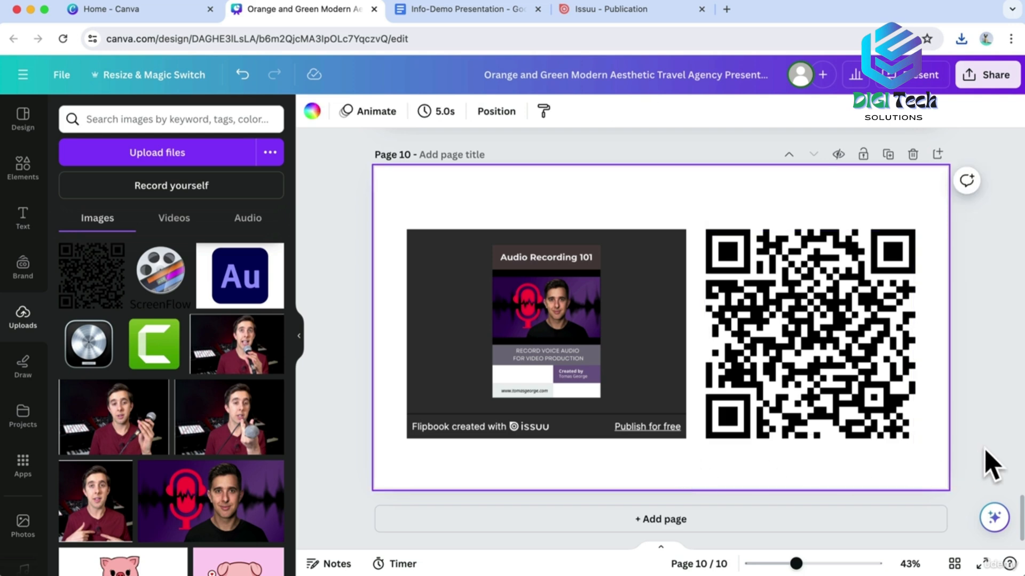
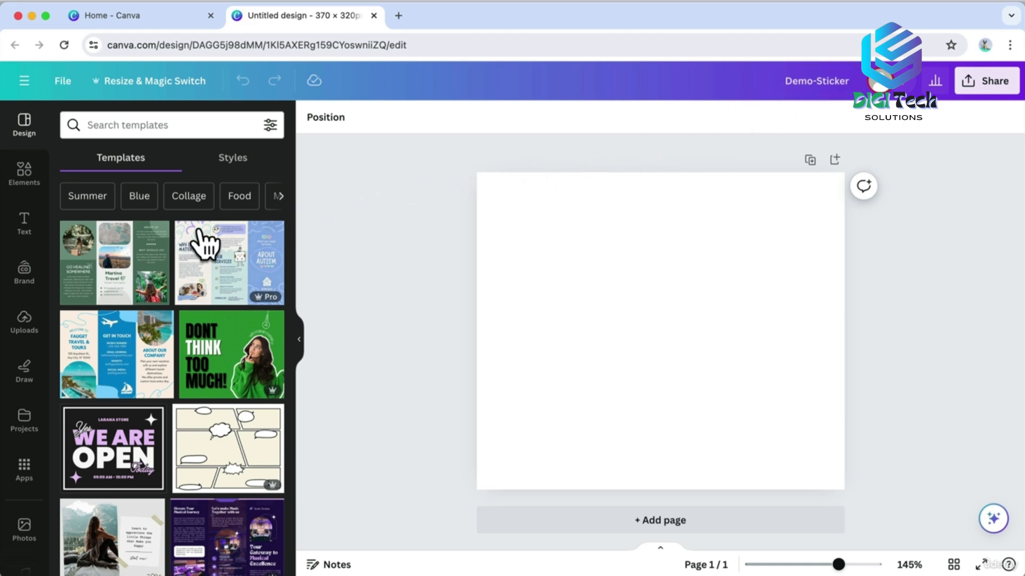
Upload the isolated close-up cat JPEG from the Photos Demo folder to the Demo-Sticker design.
left_click(27, 319)
left_click(181, 159)
left_click(293, 245)
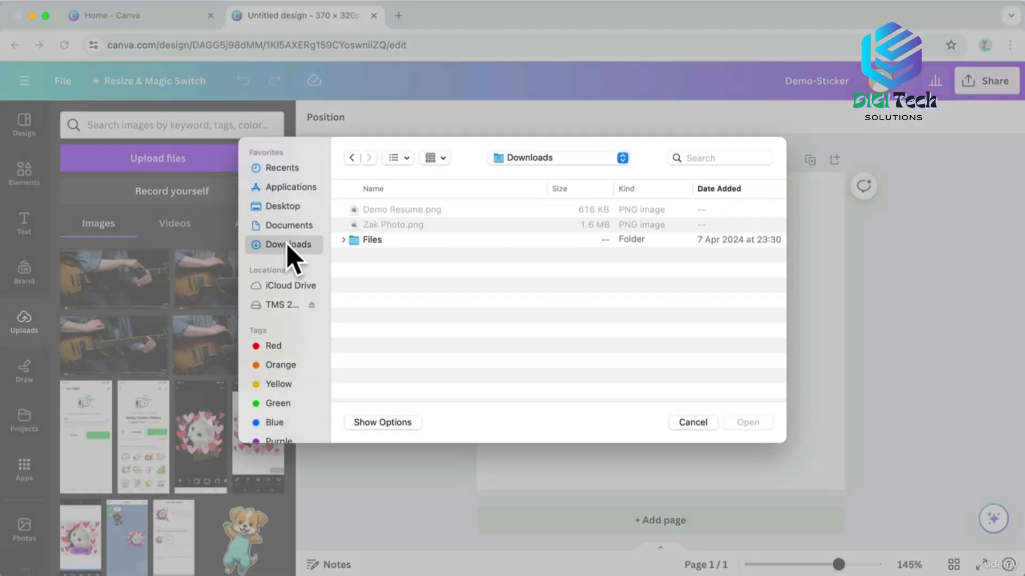
double_click(396, 211)
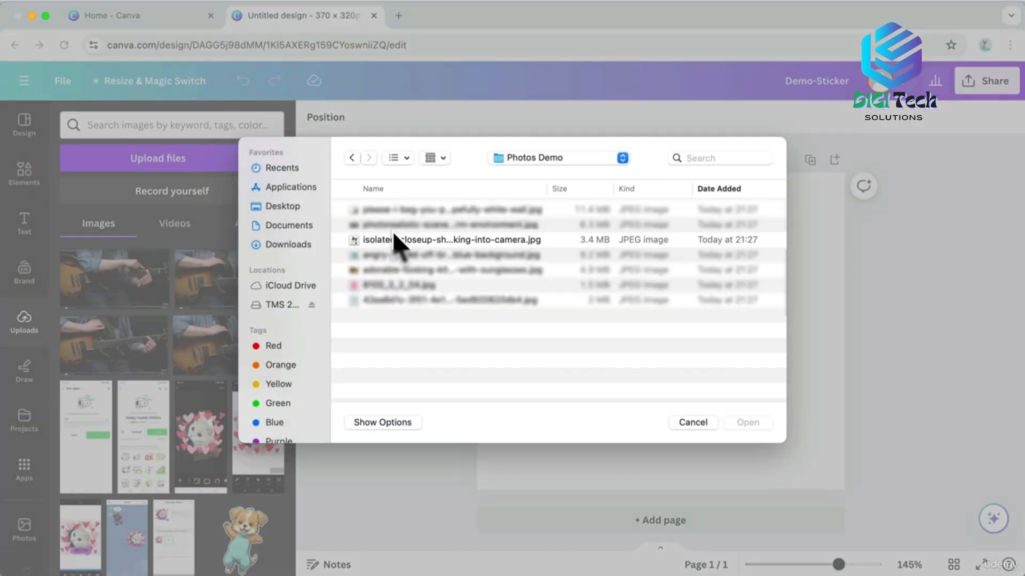
left_click(395, 239)
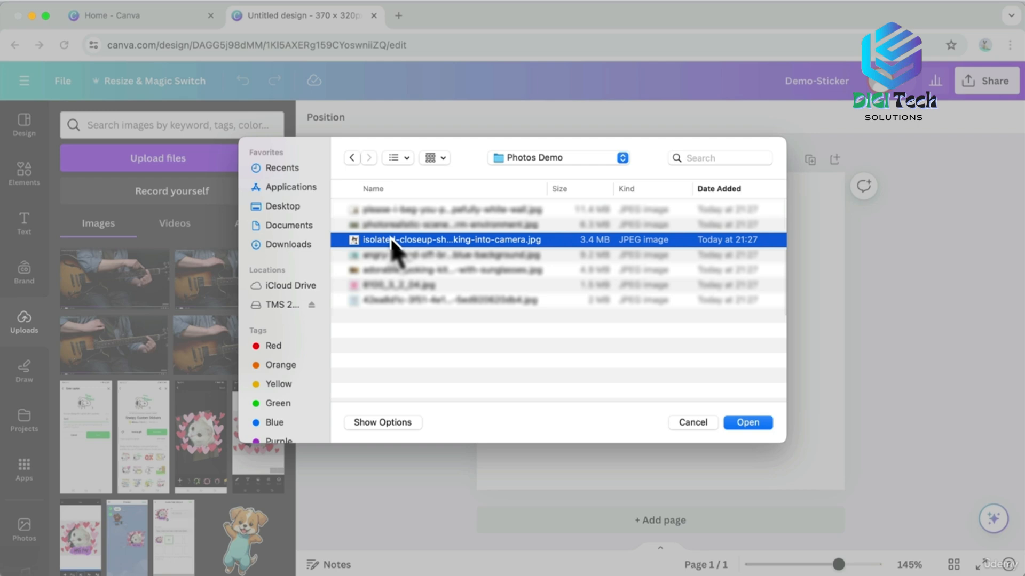
left_click(743, 424)
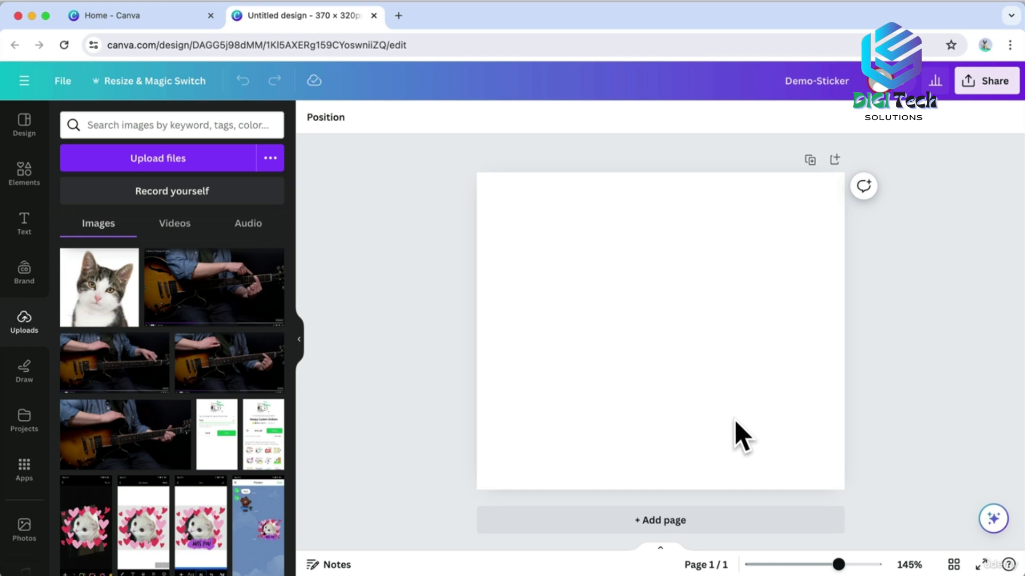
Add the cat photo, enlarged and aligned to the page's lower edge, and remove its background.
left_click(103, 305)
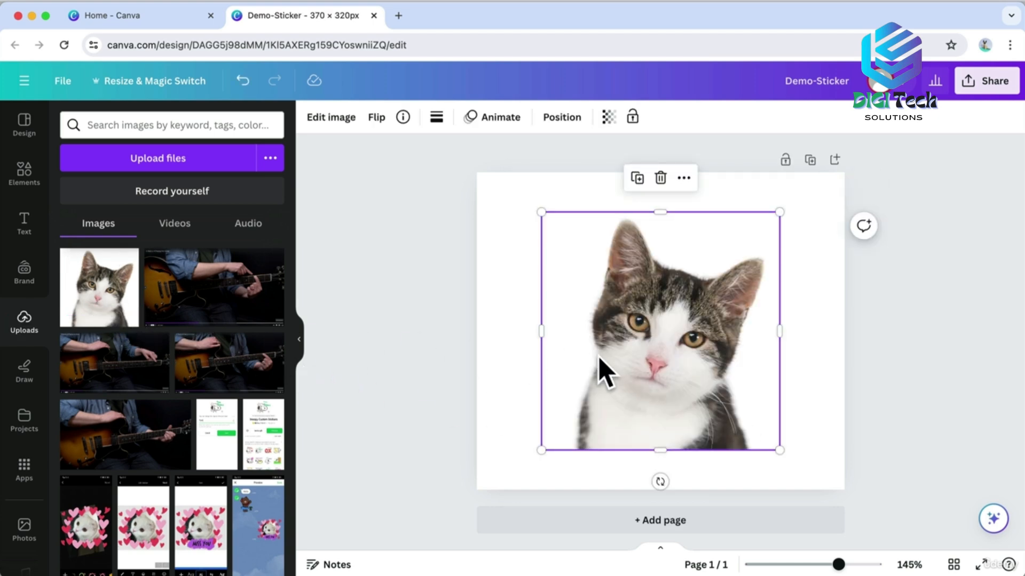
left_click_drag(540, 450, 506, 487)
mouse_move(625, 464)
left_mouse_down()
mouse_move(633, 450)
mouse_move(631, 460)
left_mouse_up()
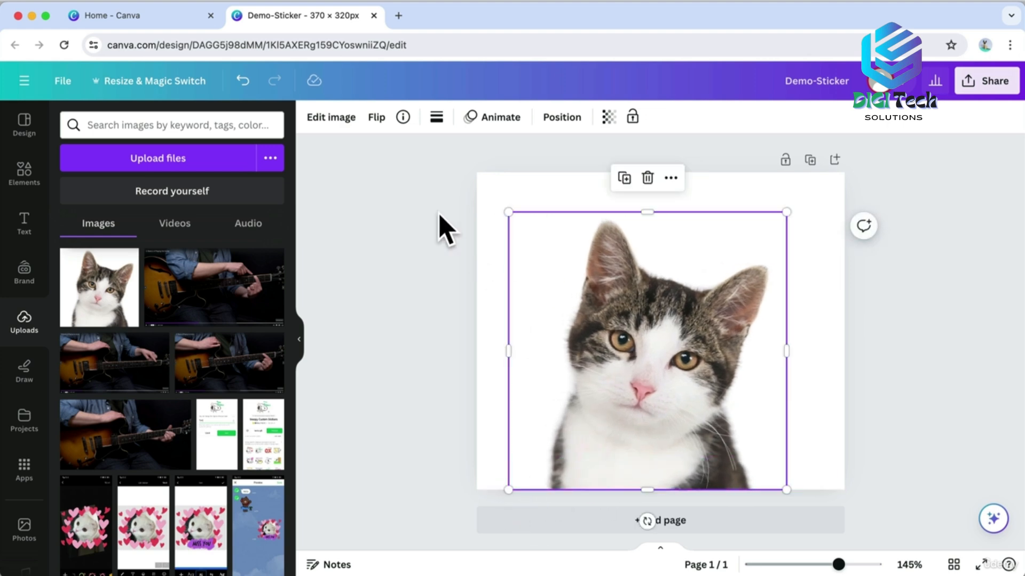
left_click(331, 118)
left_click(118, 233)
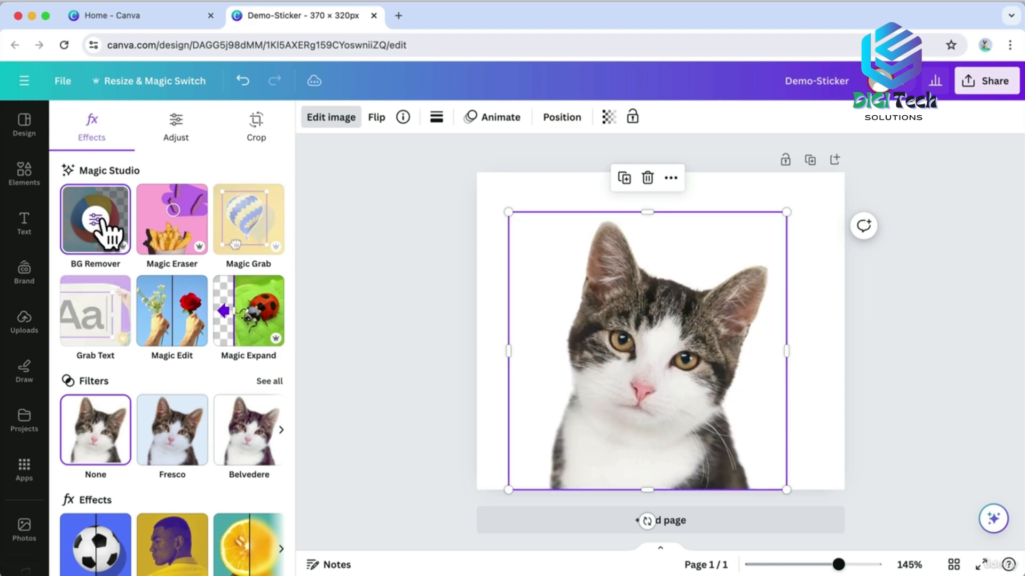
Search the graphic elements for "tear" and add the pair of dark blue streaming tears.
left_click(22, 182)
left_click(130, 125)
type("tear")
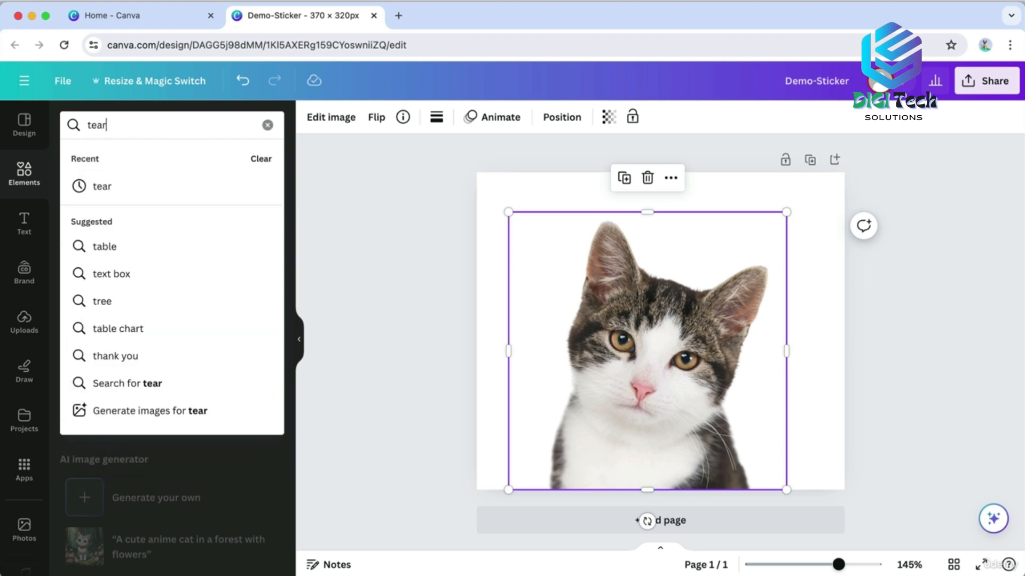
key("Return")
left_click(266, 230)
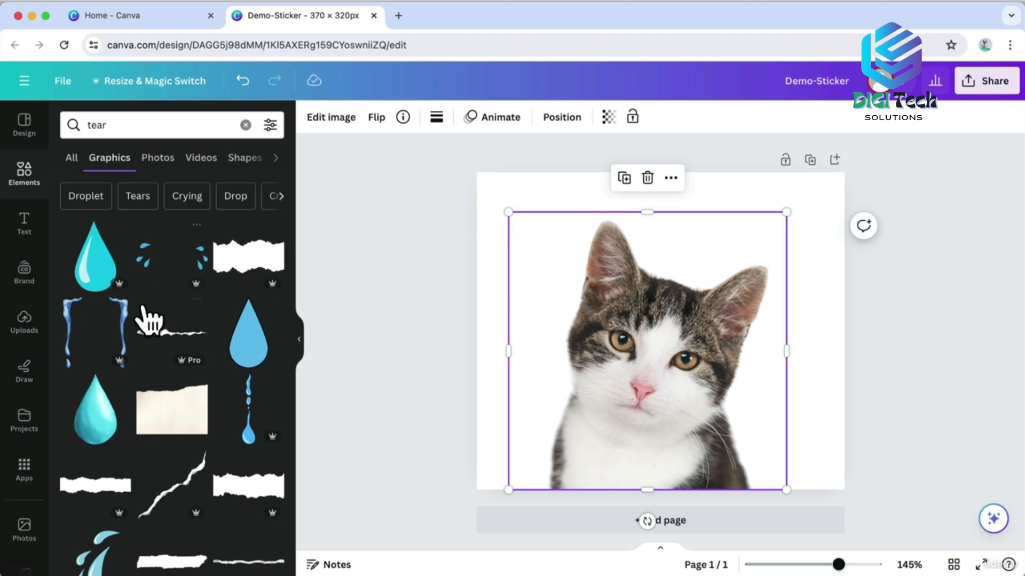
left_click(98, 312)
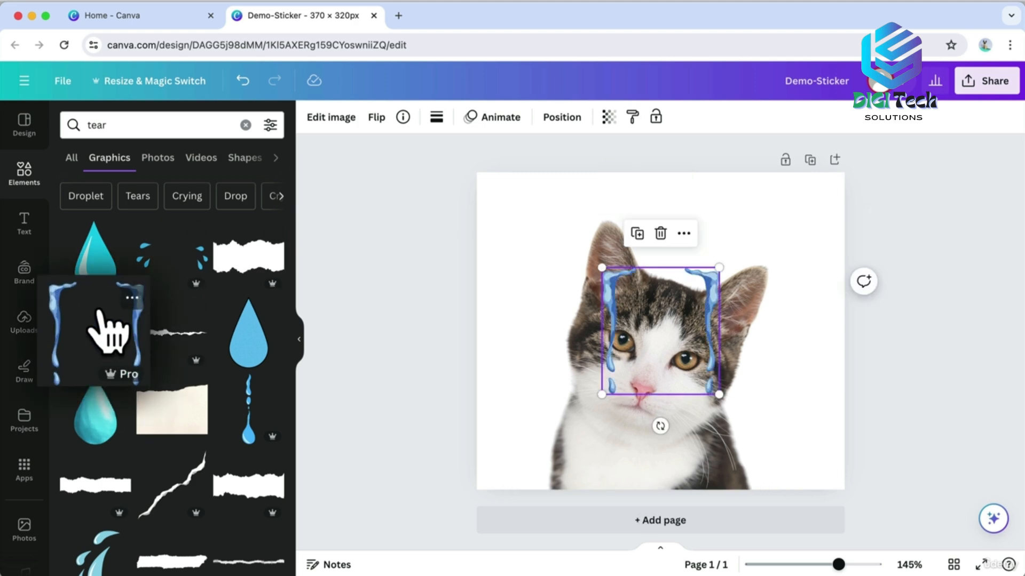
Tilt, resize and position the tears so that they stream from just below both of the cat's eyes.
left_click_drag(660, 426, 635, 425)
left_click_drag(670, 363, 646, 449)
left_click_drag(564, 468, 576, 461)
left_click_drag(664, 436, 659, 432)
left_click_drag(672, 485, 666, 470)
left_click_drag(660, 453, 668, 453)
left_click_drag(616, 491, 619, 491)
left_click_drag(636, 437, 636, 435)
left_click(434, 424)
Search the elements for "comic" and add the yellow comic burst with stars from the recently used graphics.
left_click(87, 124)
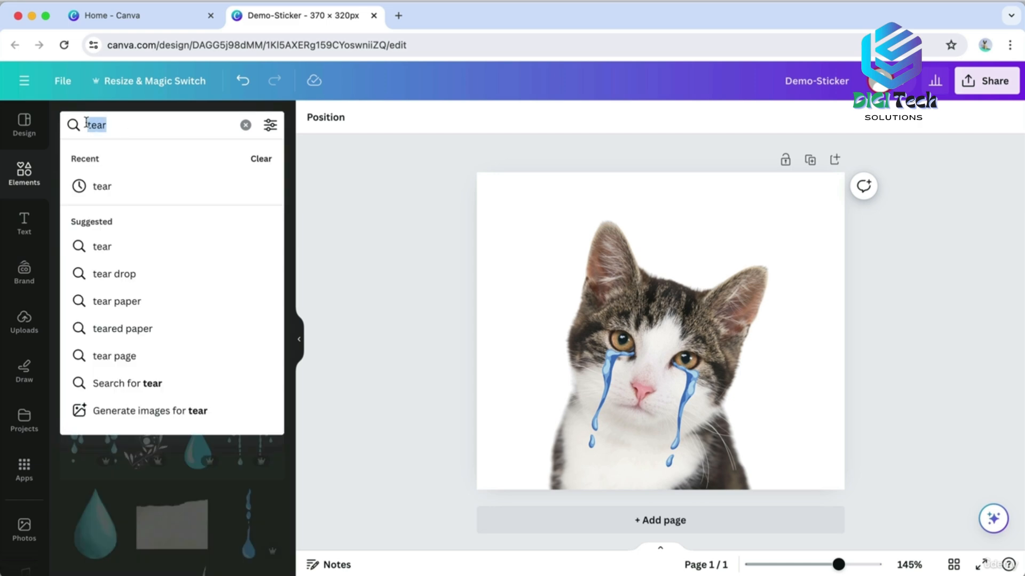
key("BackSpace")
type("comic")
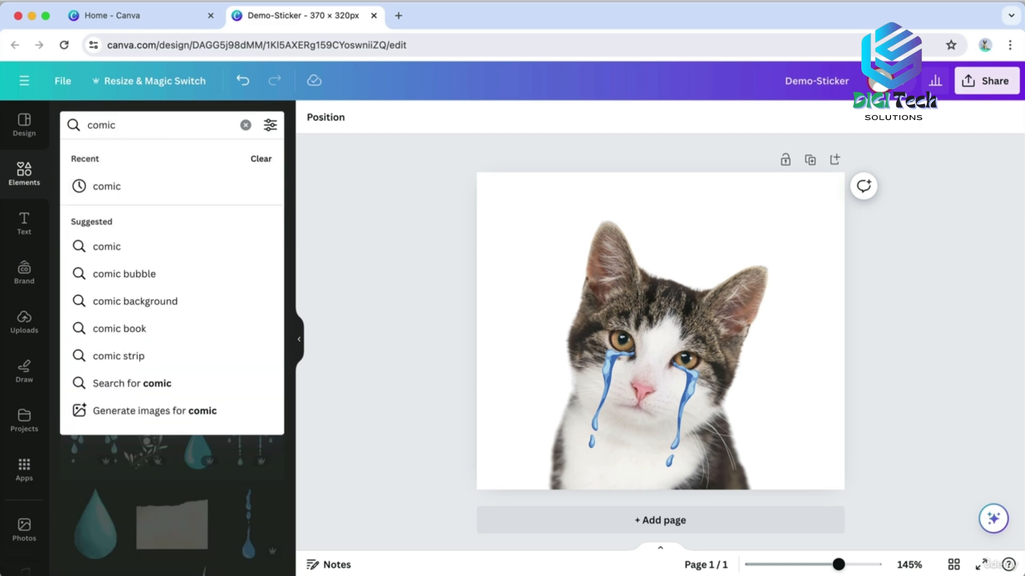
key("Return")
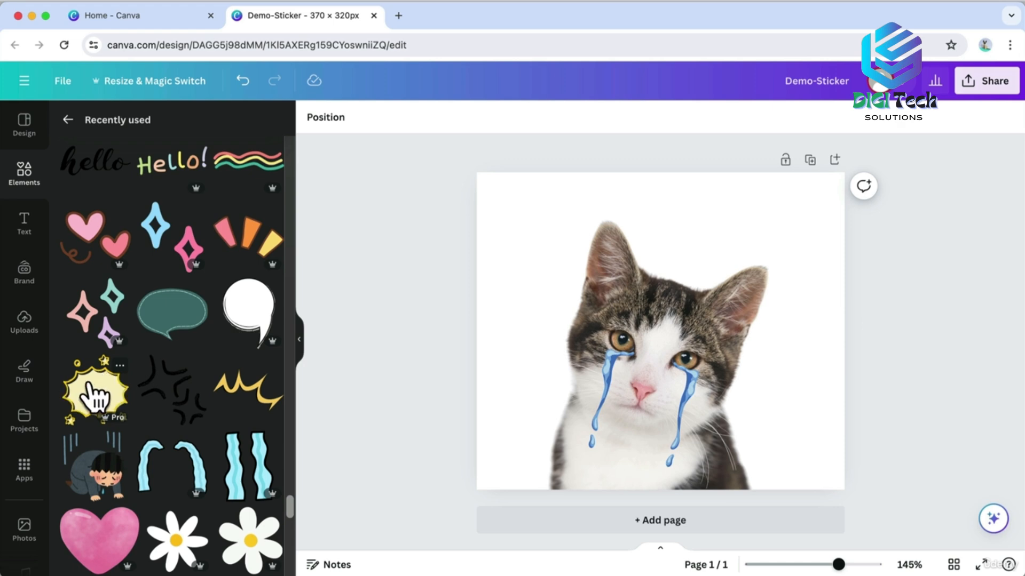
left_click(95, 397)
Enlarge the yellow burst to cover most of the page and send it behind the cat and tears.
left_click_drag(543, 206, 449, 179)
left_click_drag(779, 454, 798, 475)
left_click_drag(739, 396, 737, 406)
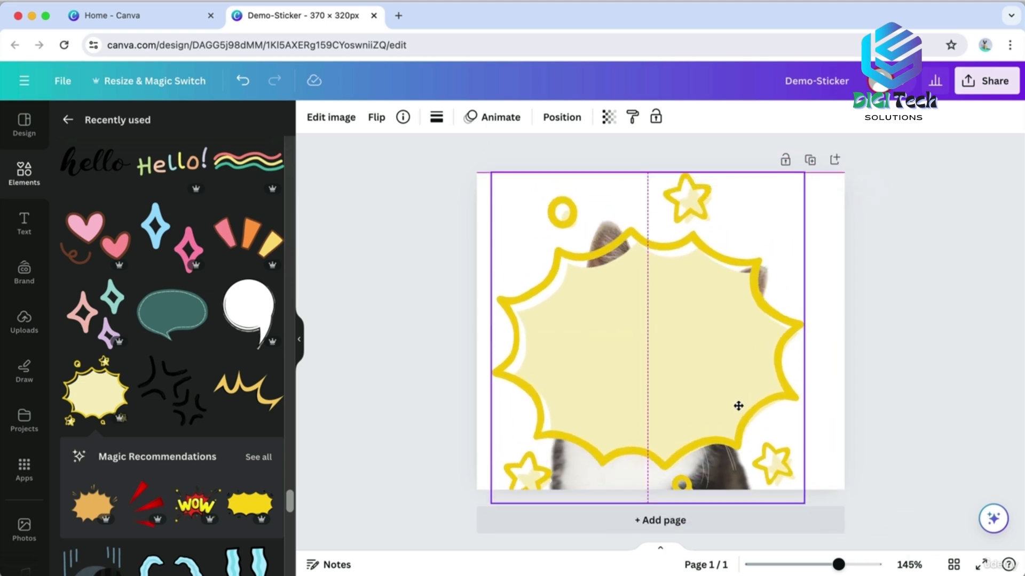
right_click(737, 406)
mouse_move(784, 312)
left_click(892, 393)
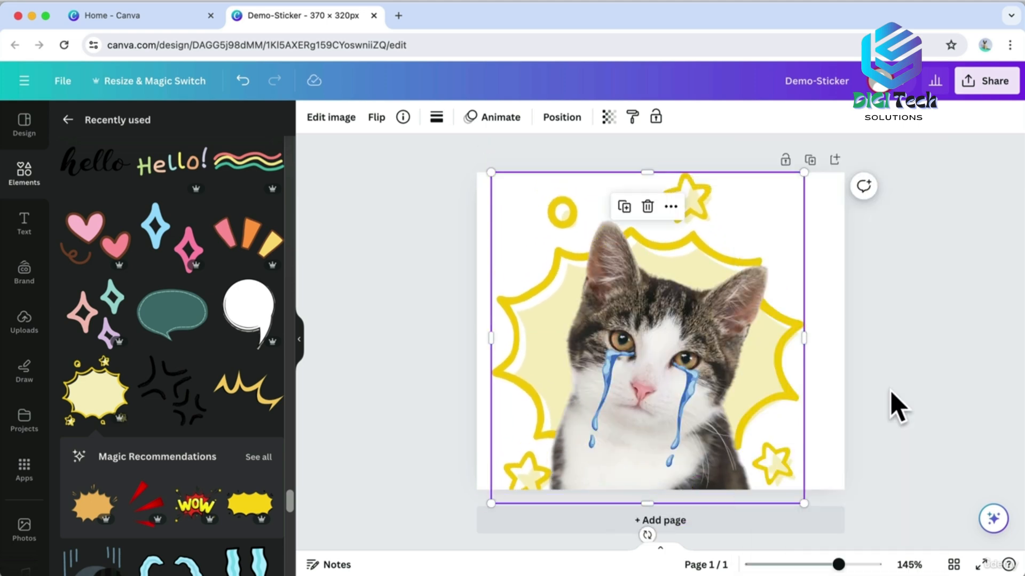
Shrink the yellow burst to the page height and centre it behind the cat.
left_click_drag(805, 506, 793, 492)
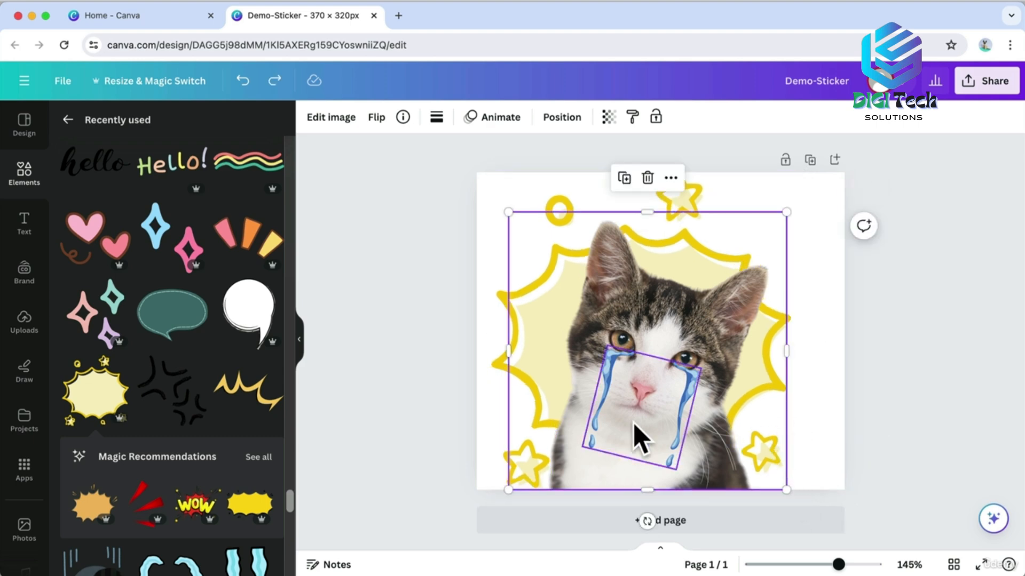
left_click(496, 372)
left_click_drag(505, 365, 511, 364)
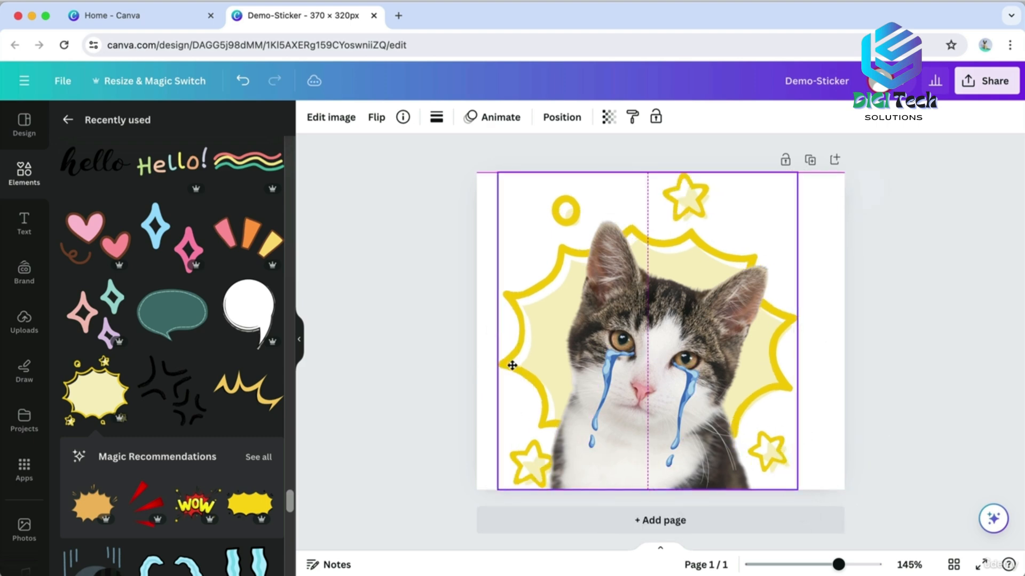
Slightly enlarge the cat together with its tears and adjust their placement over the yellow burst.
left_click(707, 392)
left_click(672, 373, "shift")
left_click_drag(787, 213, 802, 195)
left_click_drag(763, 284, 764, 289)
left_click(922, 302)
left_click_drag(915, 382, 629, 323)
left_click_drag(628, 322, 634, 328)
left_click(903, 350)
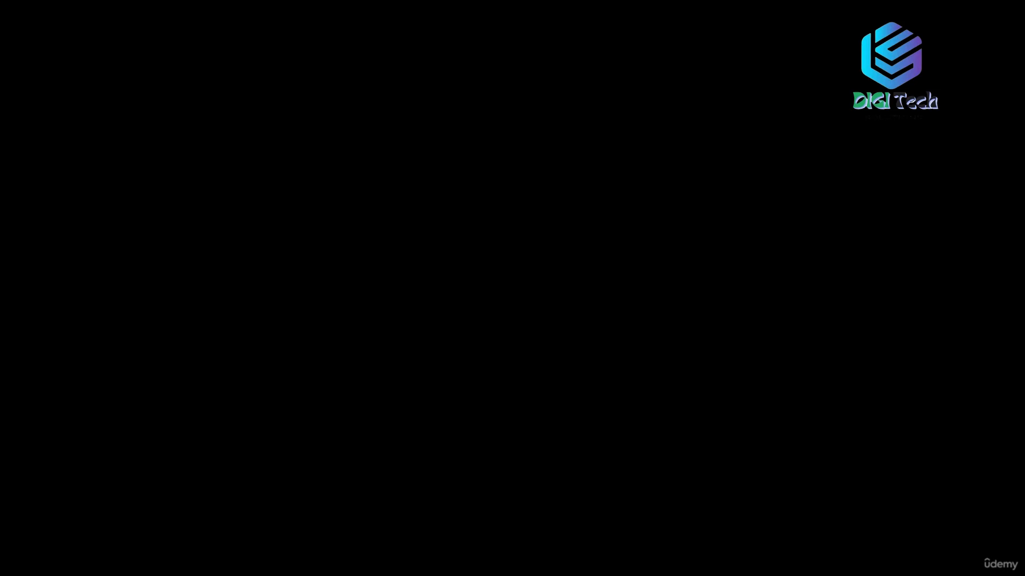
Add a second page and upload the photo of the kitten with sunglasses from the Photos Demo folder.
left_click(727, 521)
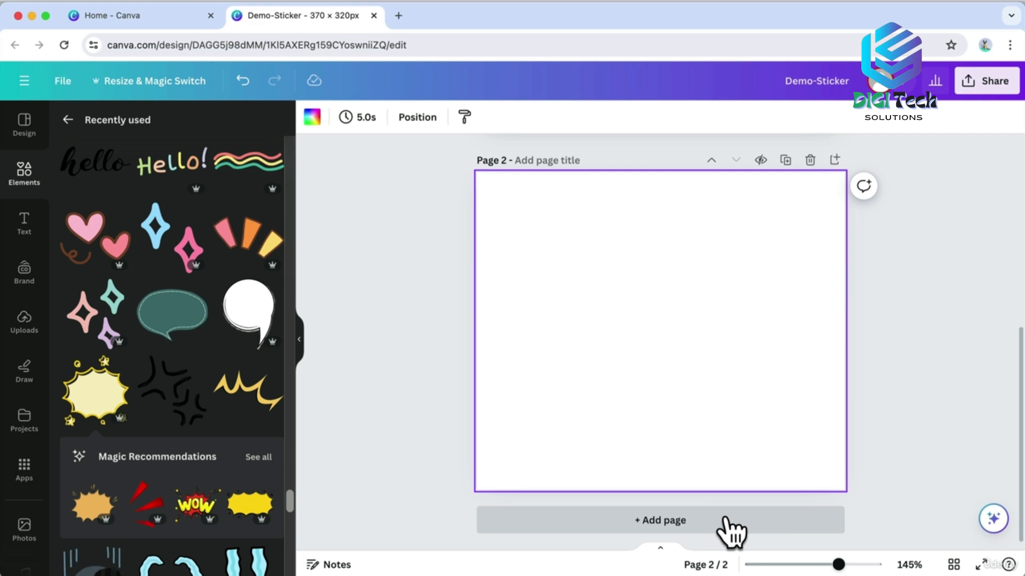
left_click(68, 120)
left_click(26, 319)
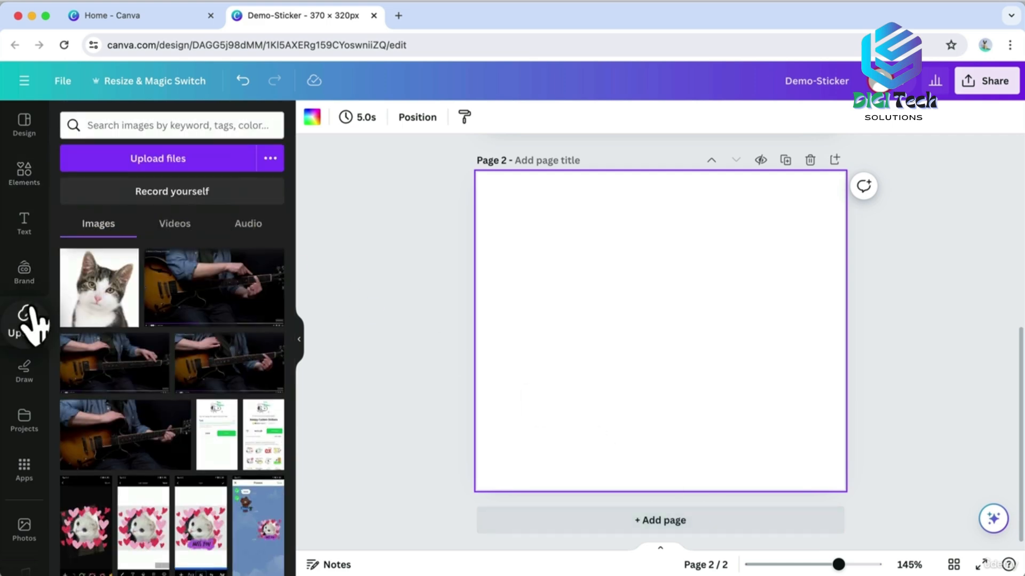
left_click(127, 161)
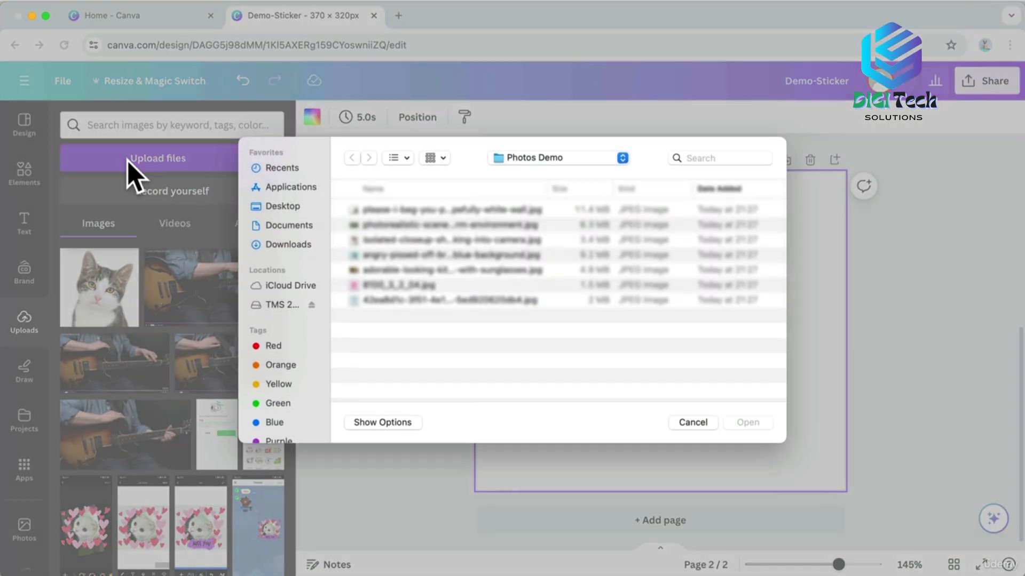
left_click(367, 269)
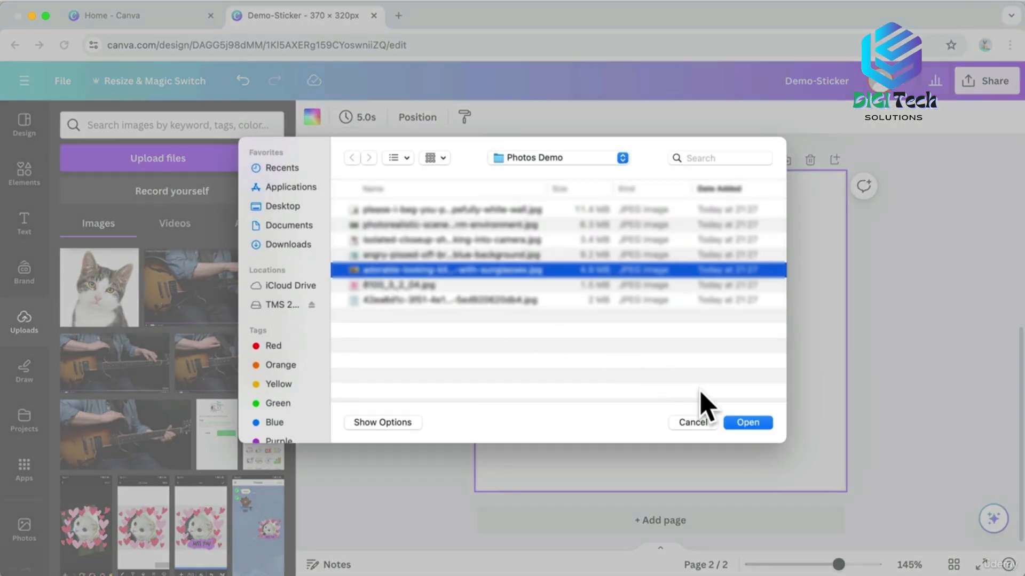
left_click(744, 423)
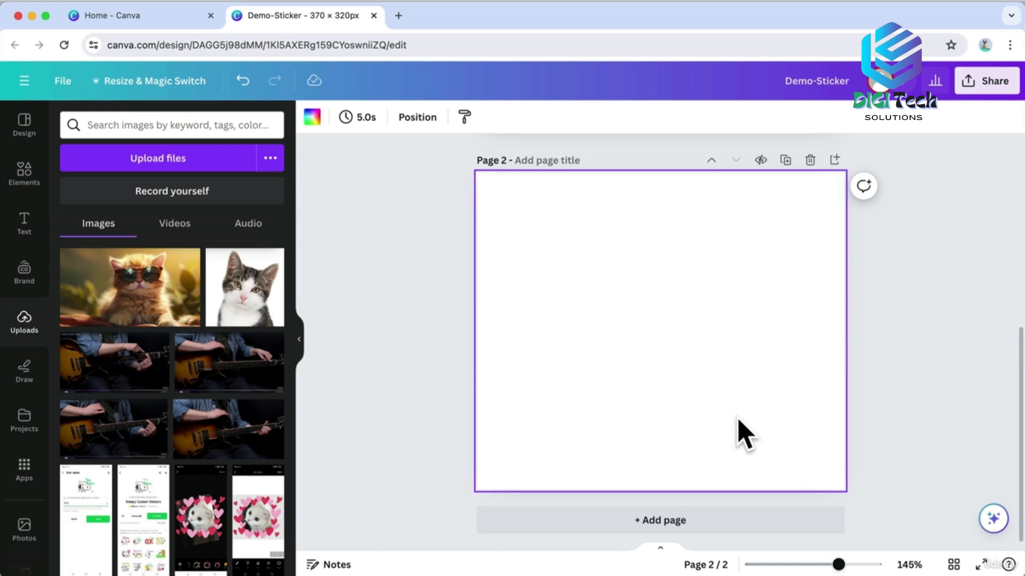
Place the sunglasses kitten photo on page 2, crop both sides closer to the kitten and remove its background.
left_click(188, 315)
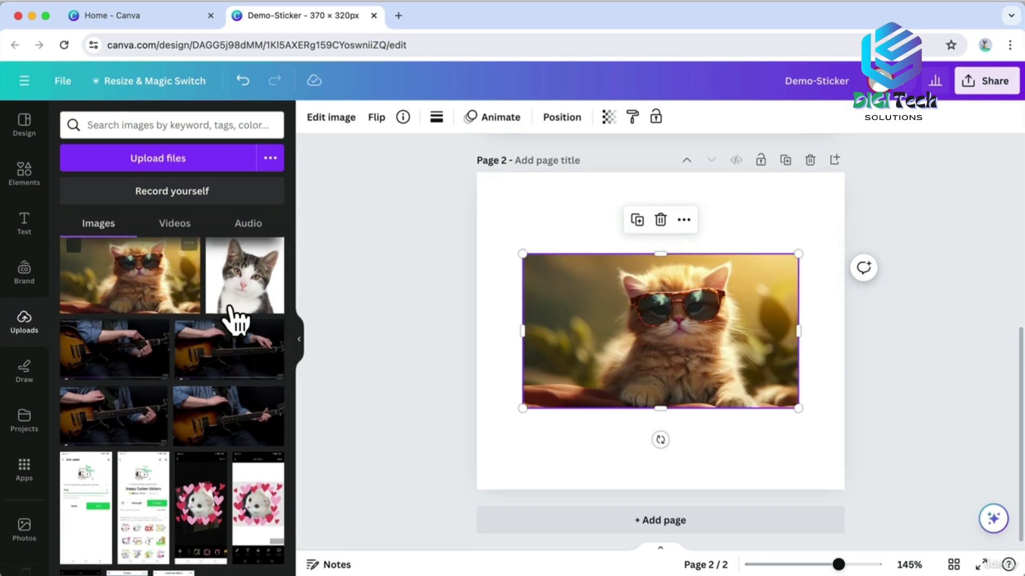
left_click_drag(523, 331, 576, 331)
left_click_drag(798, 331, 768, 332)
left_click(331, 118)
left_click(101, 213)
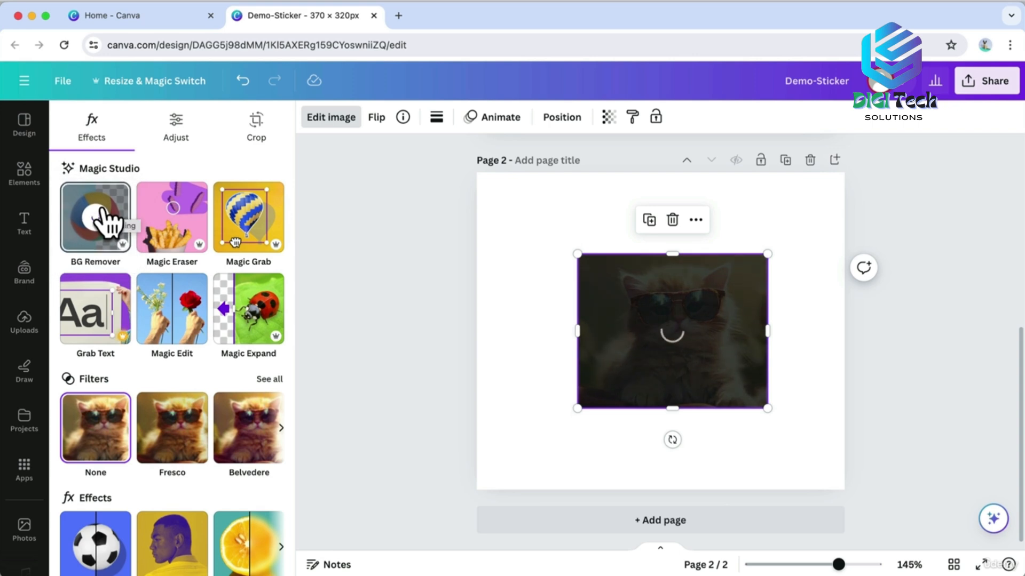
Enlarge the kitten cutout and position it along the lower right of page 2, leaving space above it on the left.
left_click_drag(764, 407, 862, 485)
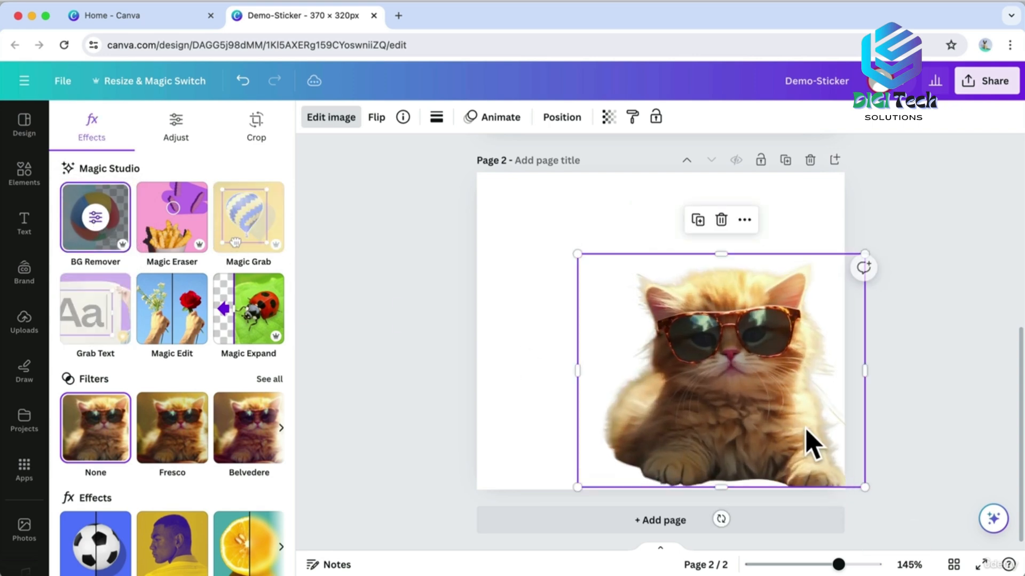
left_click_drag(577, 256, 547, 229)
mouse_move(680, 328)
left_mouse_down()
mouse_move(673, 322)
mouse_move(673, 332)
left_mouse_up()
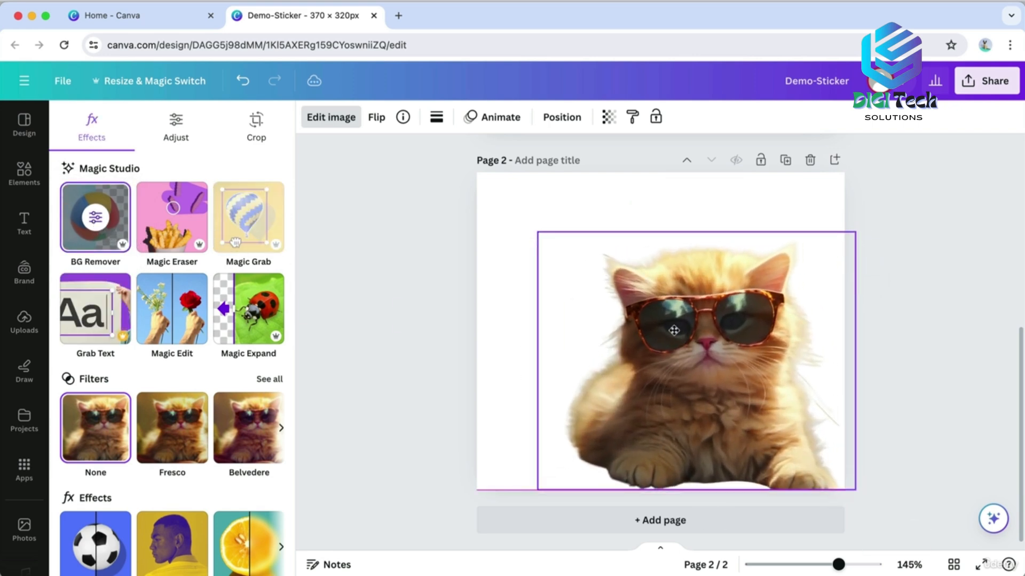
left_click_drag(536, 238, 569, 250)
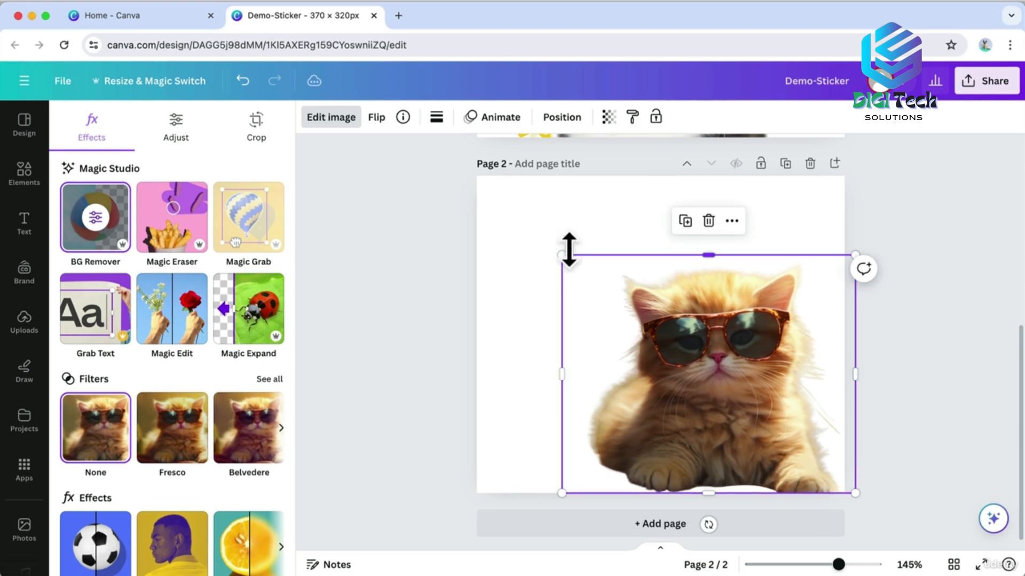
Apply the Luna filter to the kitten image with its intensity slightly reduced.
left_click(320, 122)
left_click(282, 430)
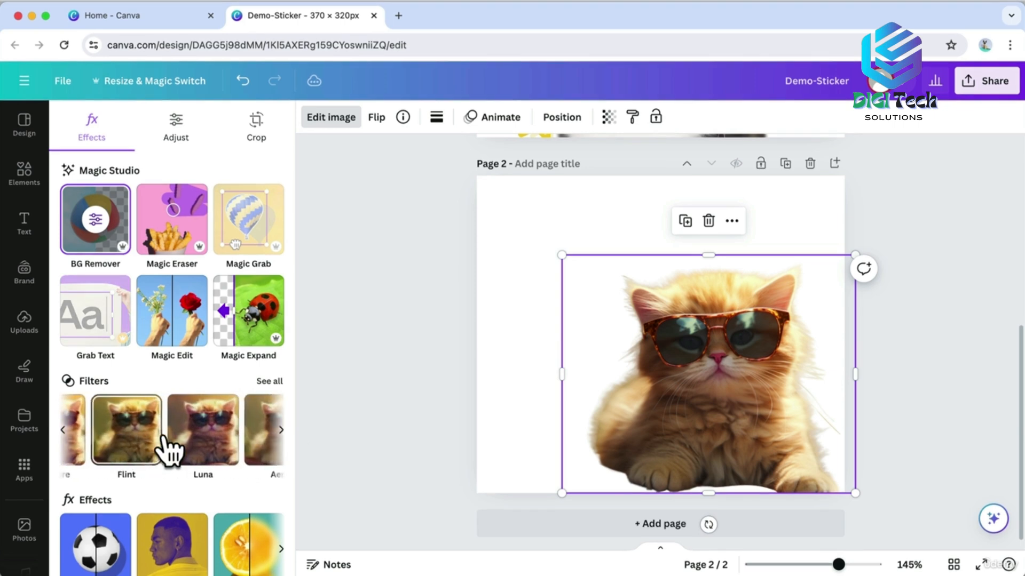
left_click(182, 436)
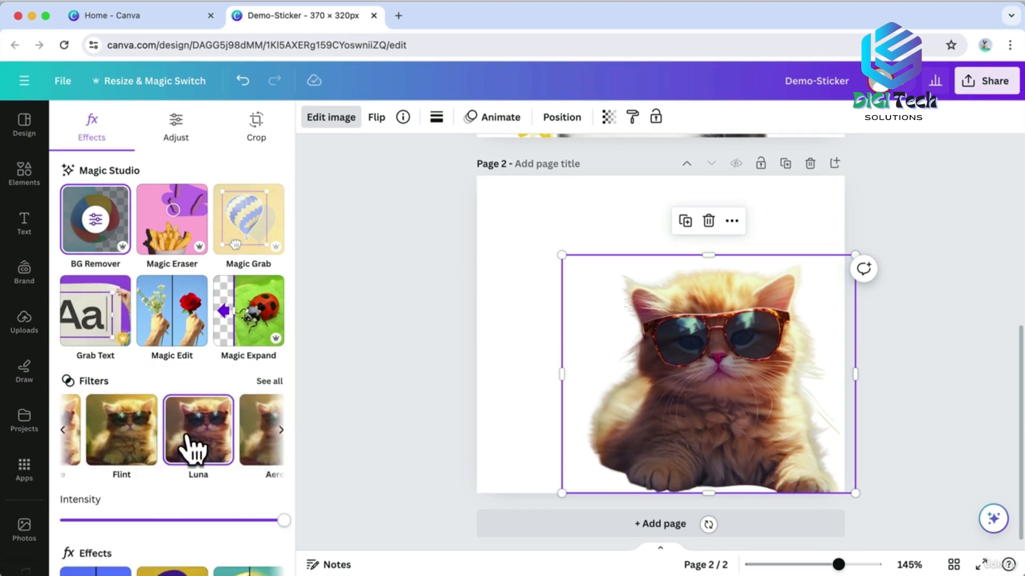
mouse_move(281, 520)
left_mouse_down()
mouse_move(221, 520)
mouse_move(264, 520)
left_mouse_up()
left_click(386, 430)
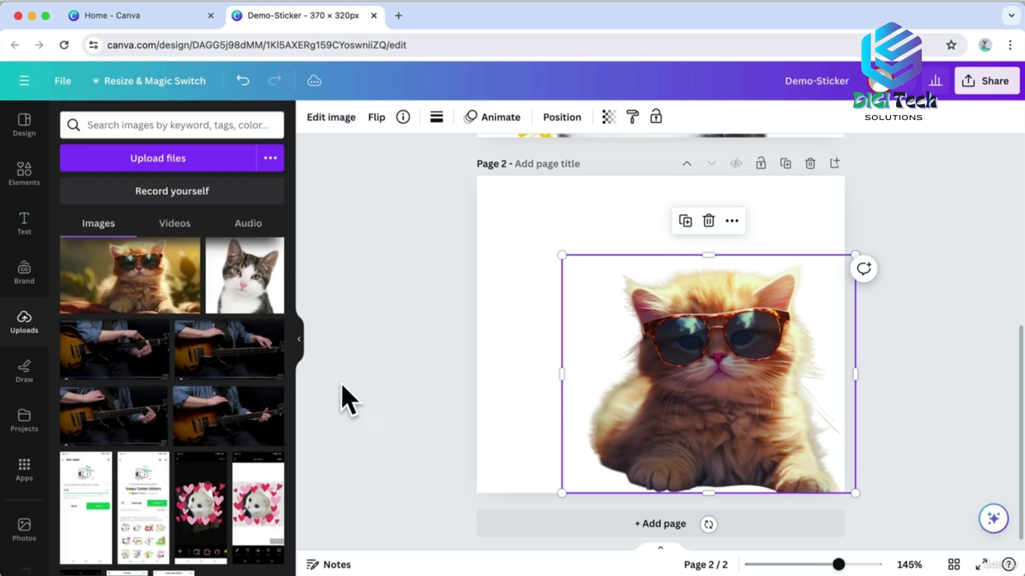
Search the graphics for "textbox", add the round cream speech bubble and show all its recommended graphics.
left_click(26, 178)
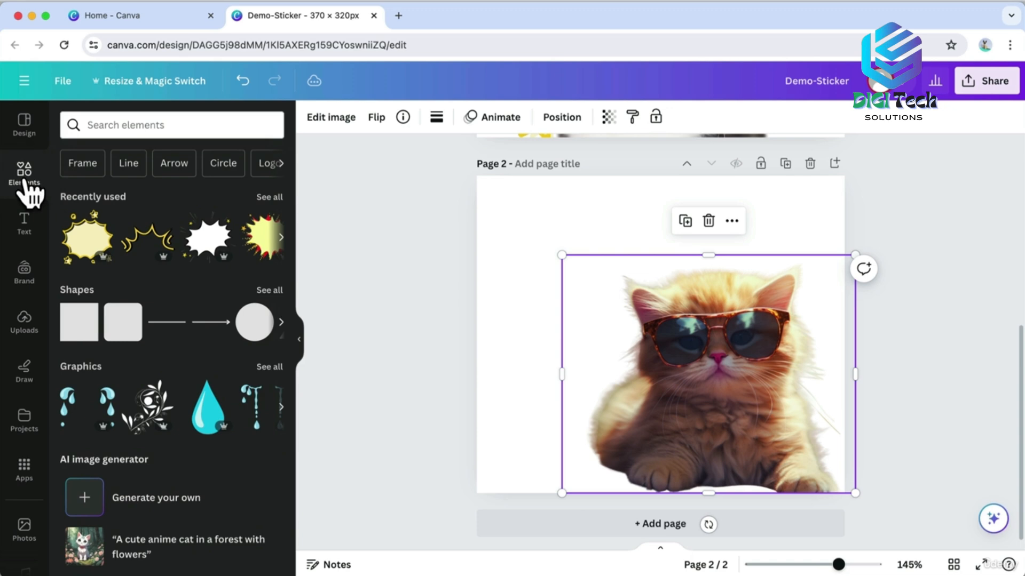
left_click(121, 128)
type("textbox")
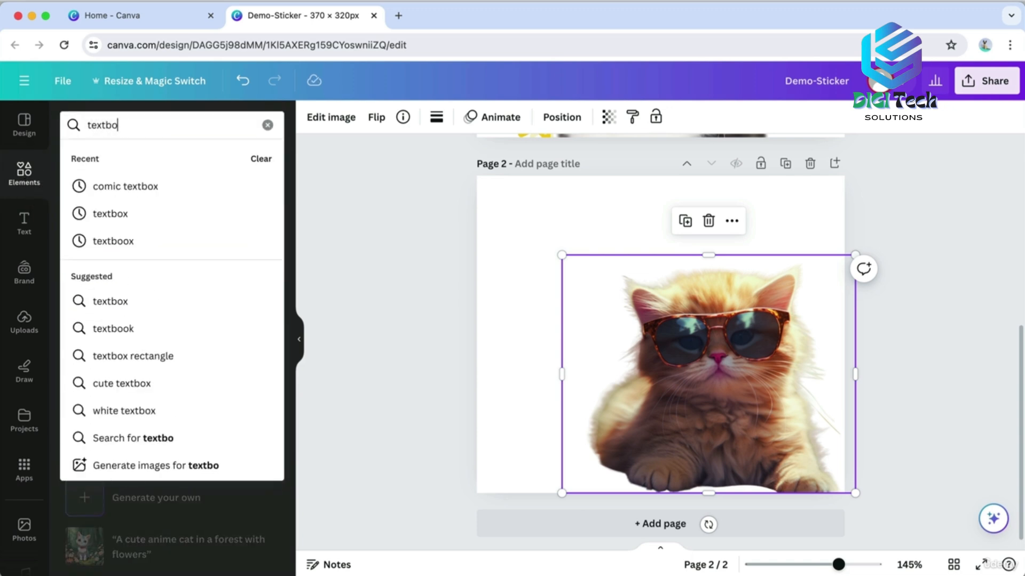
key("Return")
left_click(267, 231)
scroll(256, 238, "down", 5)
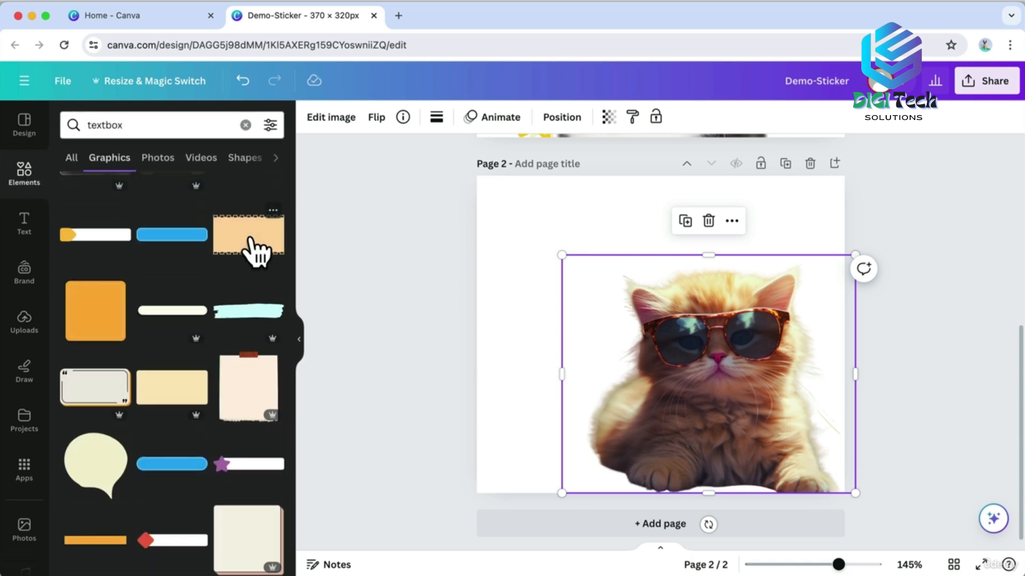
left_click(96, 448)
left_click(259, 530)
left_click(600, 360)
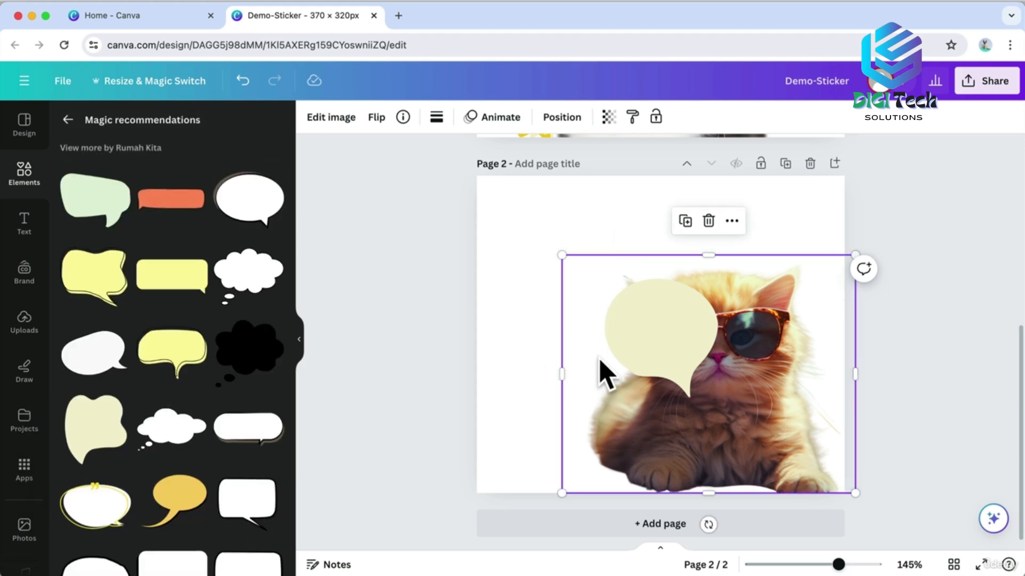
Replace the cream bubble with the dark green dashed-outline speech bubble, enlarged and tilted counterclockwise at the upper left of page 2.
left_click_drag(638, 342, 535, 270)
scroll(214, 359, "down", 10)
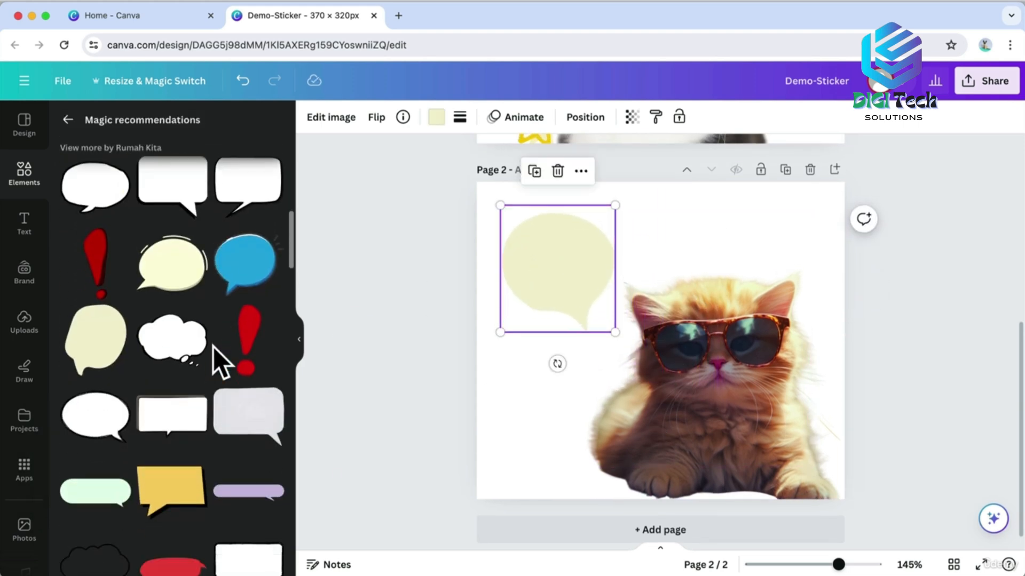
key("Delete")
left_click(129, 288)
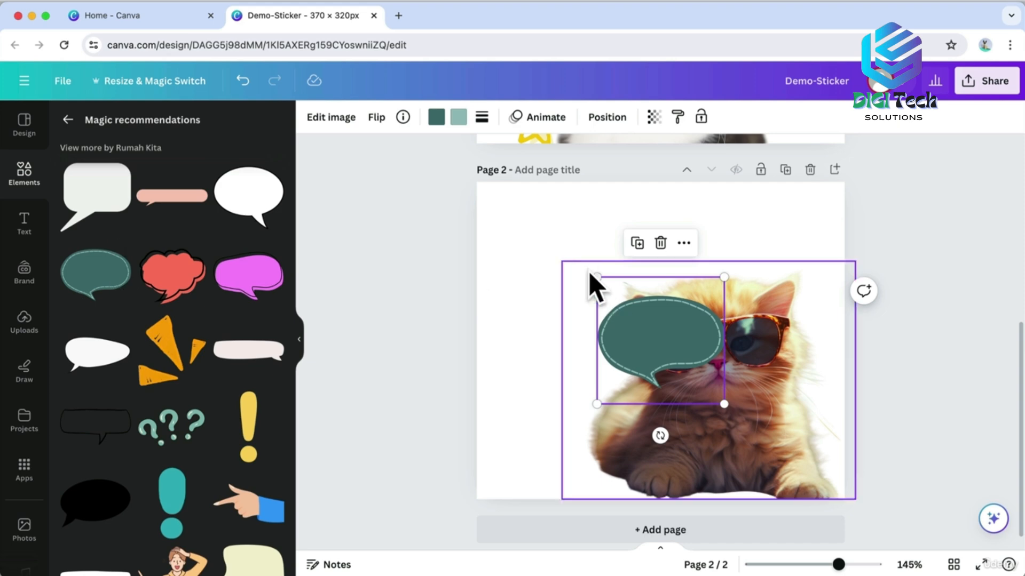
left_click_drag(596, 277, 533, 214)
left_click_drag(628, 301, 583, 247)
left_click_drag(711, 259, 663, 238)
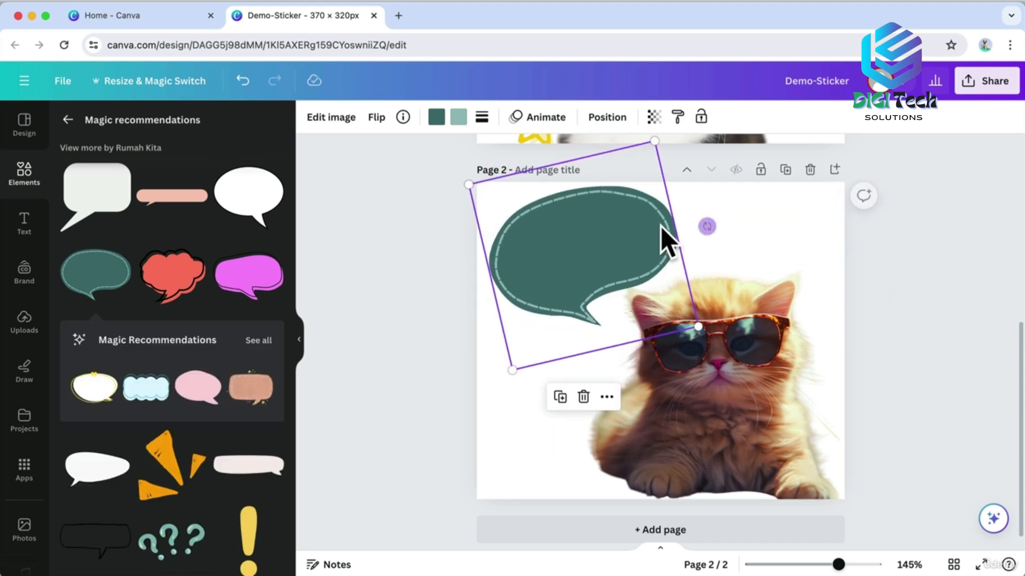
Recolour the speech bubble yellow and its dashed outline dark brown, using the photo colors.
left_click(436, 119)
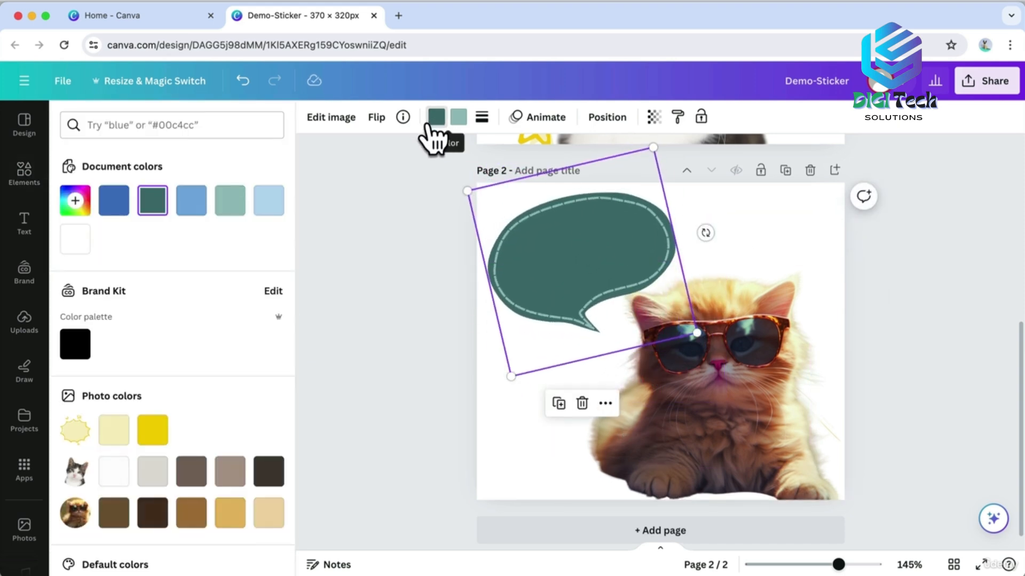
left_click(155, 432)
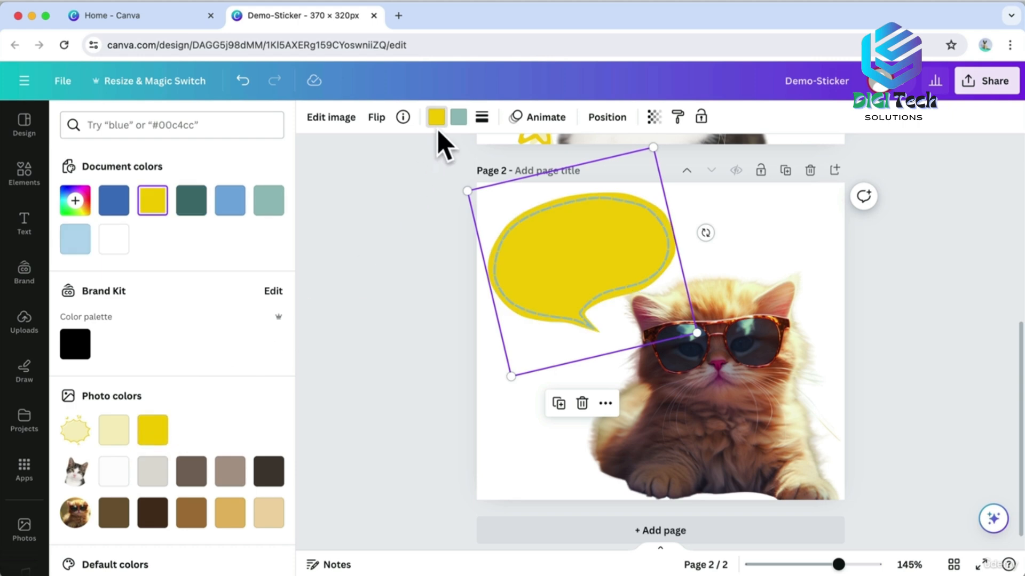
left_click(459, 117)
left_click(154, 513)
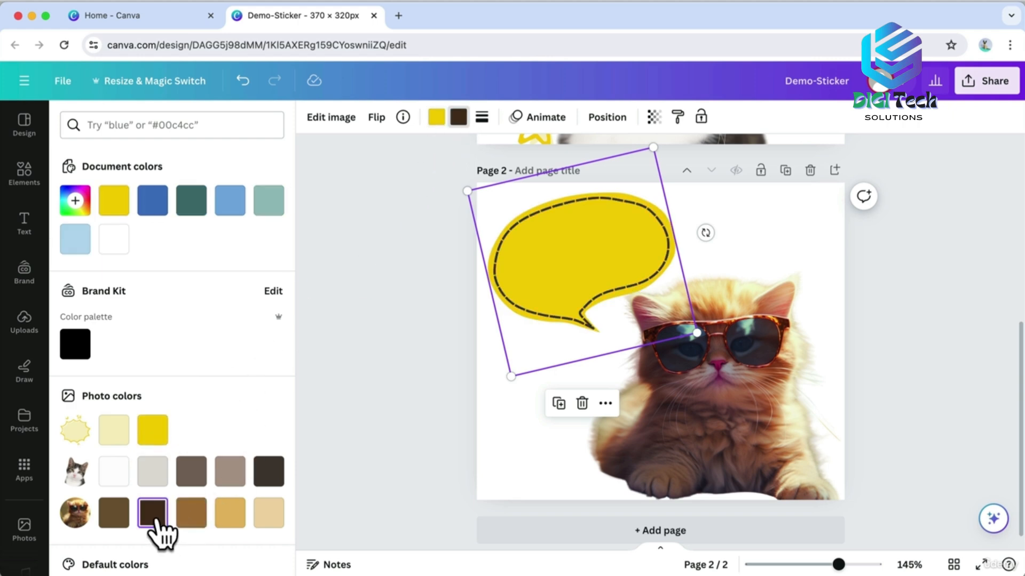
key("Escape")
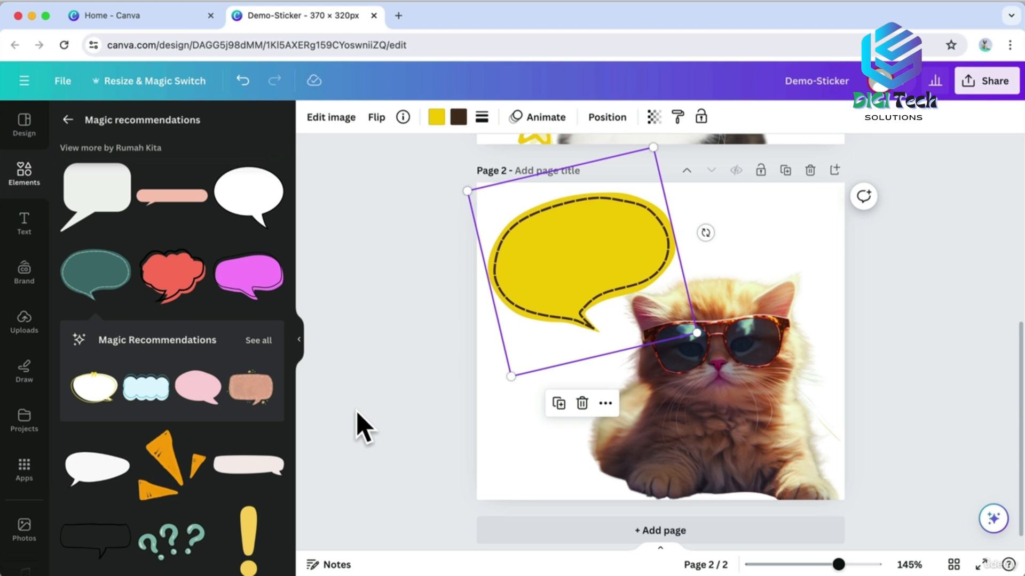
Add a heading to page 2 with the text "HELLO".
left_click(24, 224)
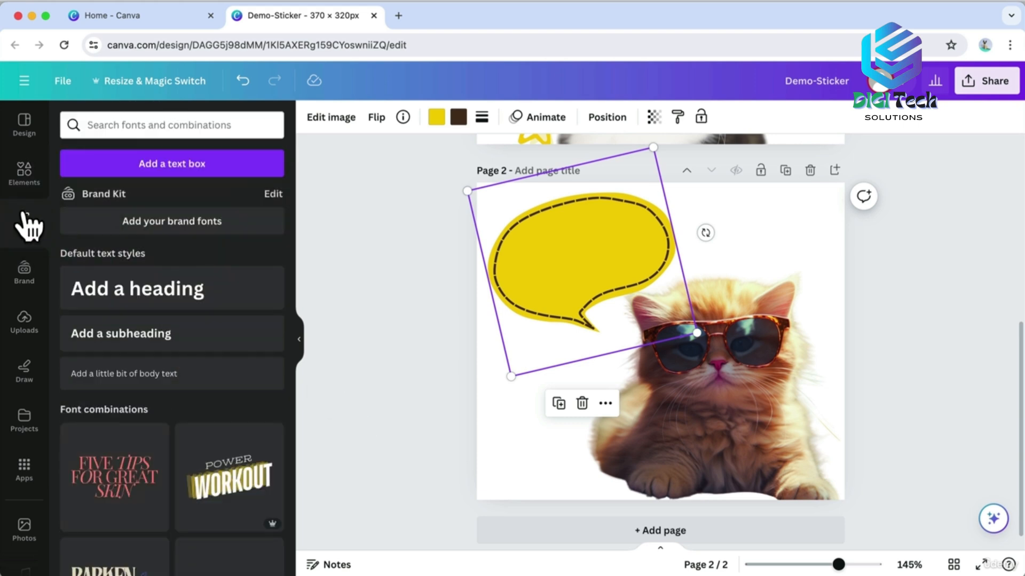
left_click(157, 302)
type("H")
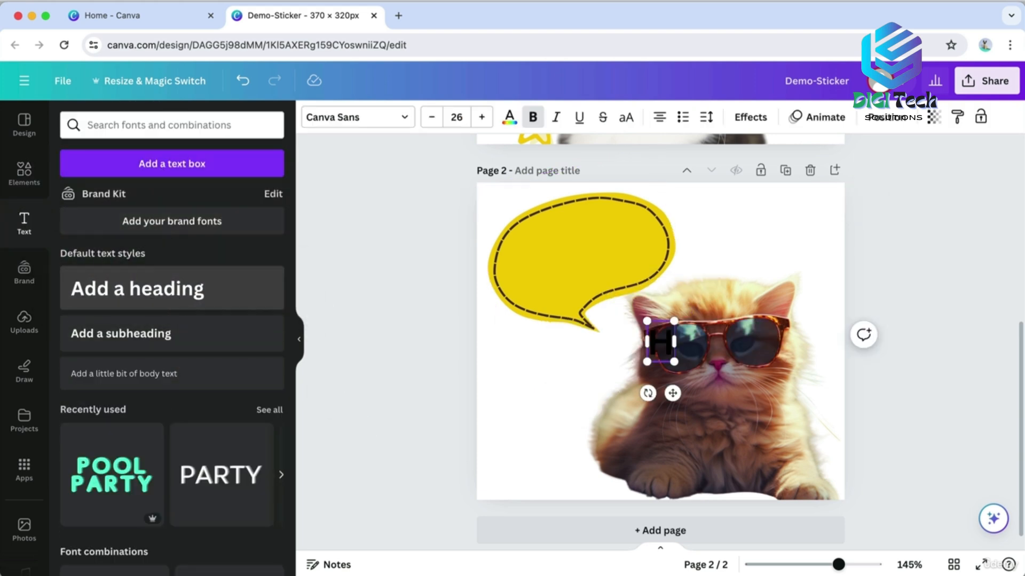
type("ELLO")
Set the HELLO text to the Aloja font from the handwriting fonts and move it onto the yellow speech bubble.
key("ctrl+a")
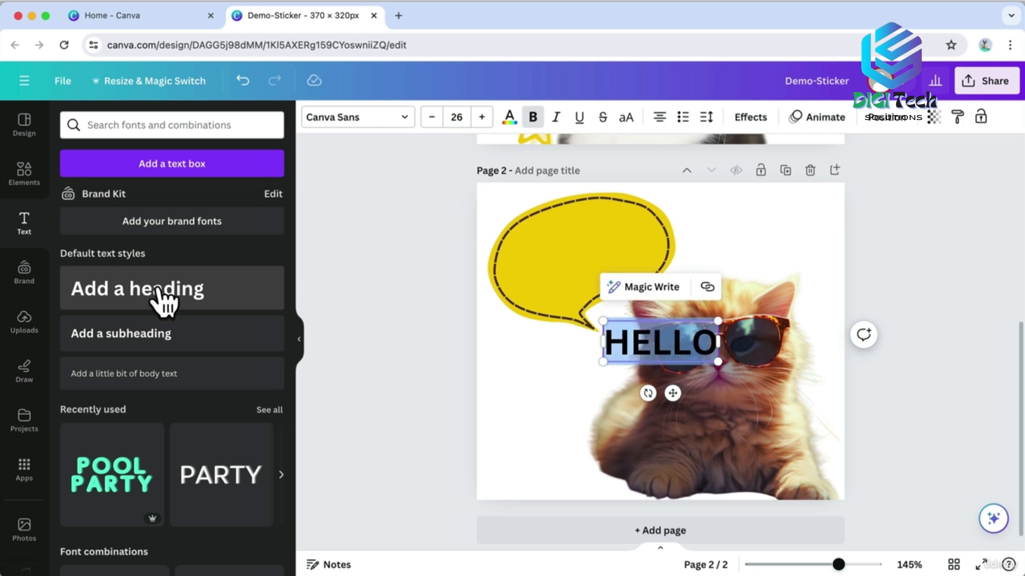
left_click(374, 120)
scroll(199, 331, "down", 1)
left_click(171, 160)
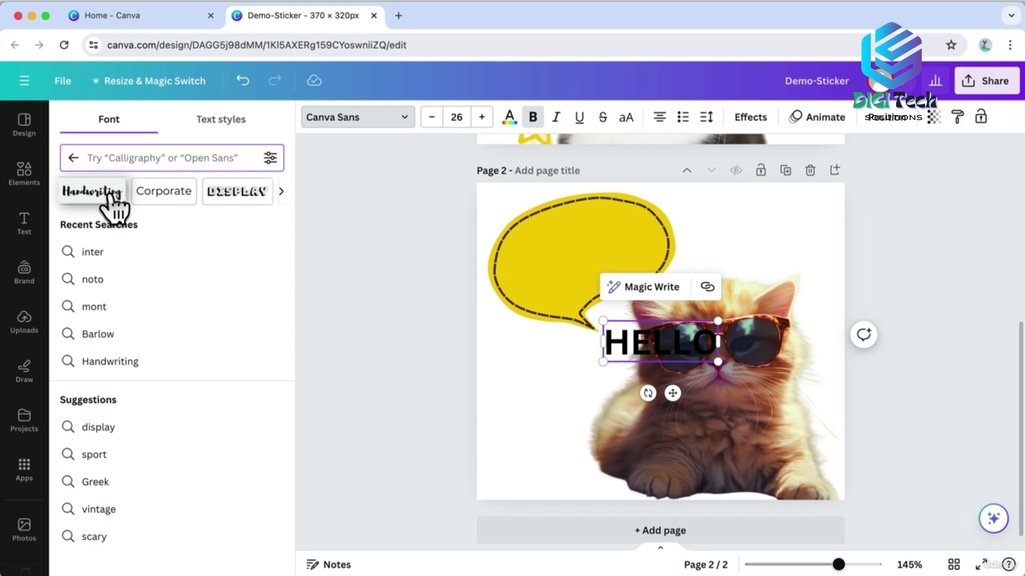
left_click(114, 204)
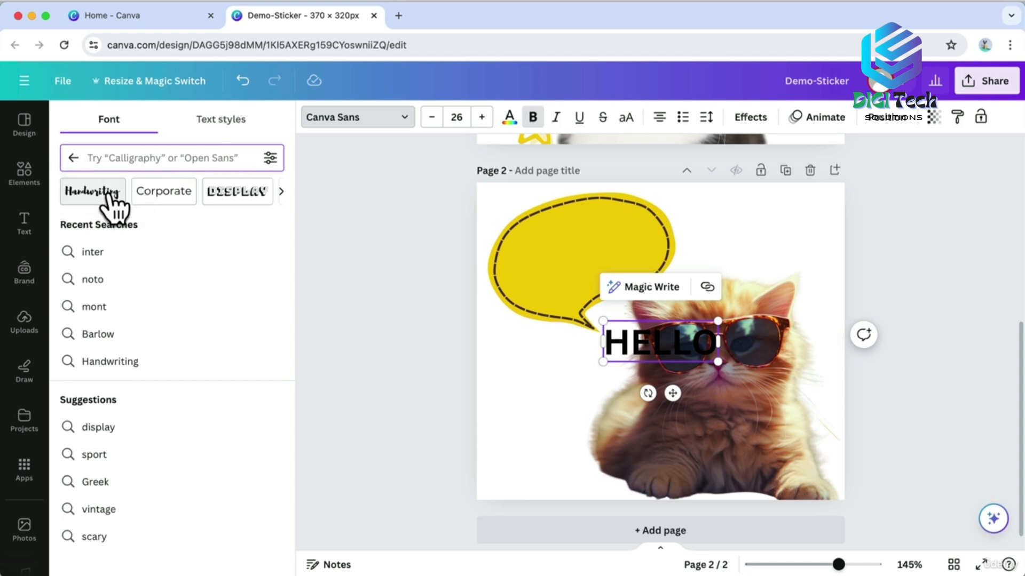
scroll(160, 325, "down", 3)
scroll(160, 326, "down", 10)
left_click(150, 367)
left_click_drag(673, 394, 593, 307)
Give the HELLO text a white Shadow effect and raise the shadow's offset and transparency.
left_click(750, 117)
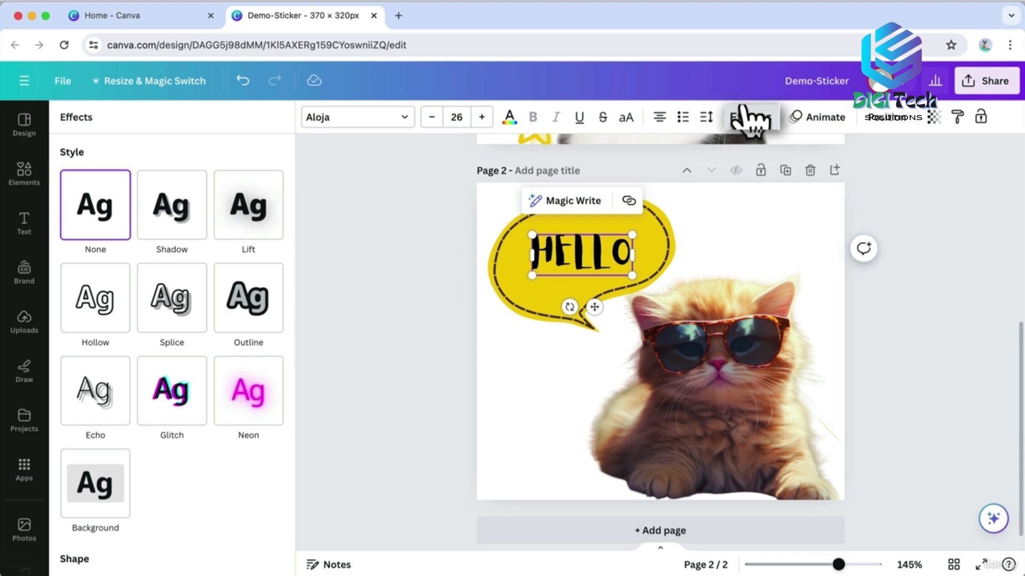
left_click(195, 208)
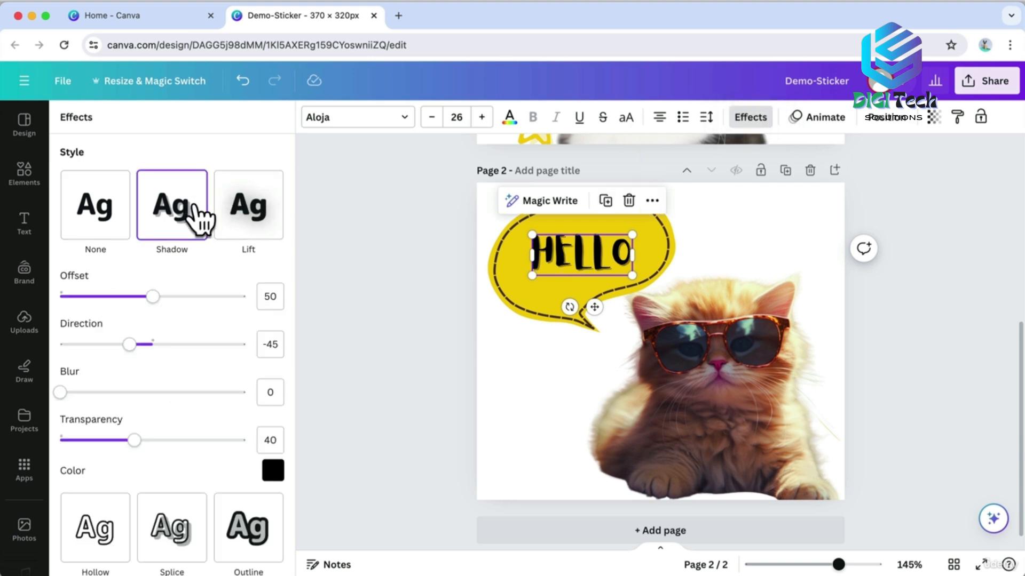
left_click(272, 470)
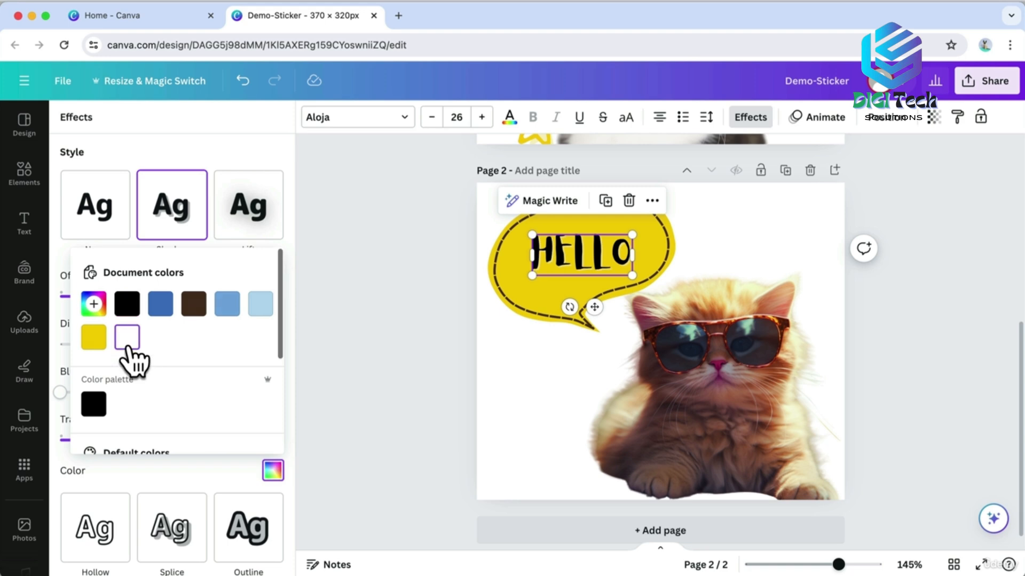
left_click(199, 155)
left_click_drag(151, 296, 195, 296)
left_click_drag(134, 440, 256, 449)
left_click_drag(195, 296, 211, 296)
Enlarge HELLO to about size 36, tilt and fit it inside the speech bubble, and group the text with the bubble.
left_click_drag(528, 277, 497, 289)
left_click_drag(565, 319, 582, 317)
left_click_drag(568, 272, 594, 299)
scroll(587, 308, "down", 1)
left_click_drag(574, 261, 586, 261)
left_click_drag(535, 295, 534, 301)
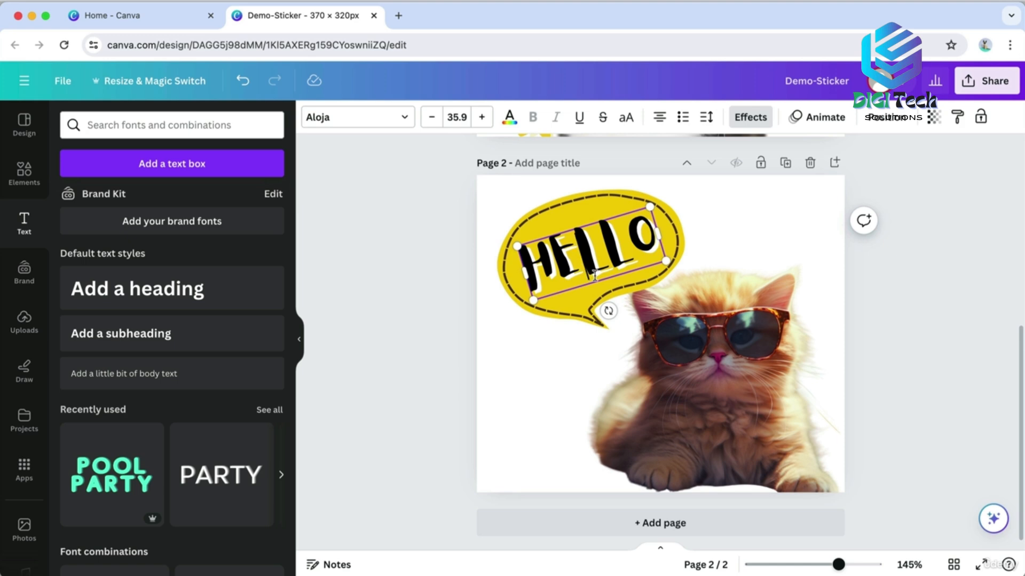
left_click(594, 303, "shift")
left_click(590, 409)
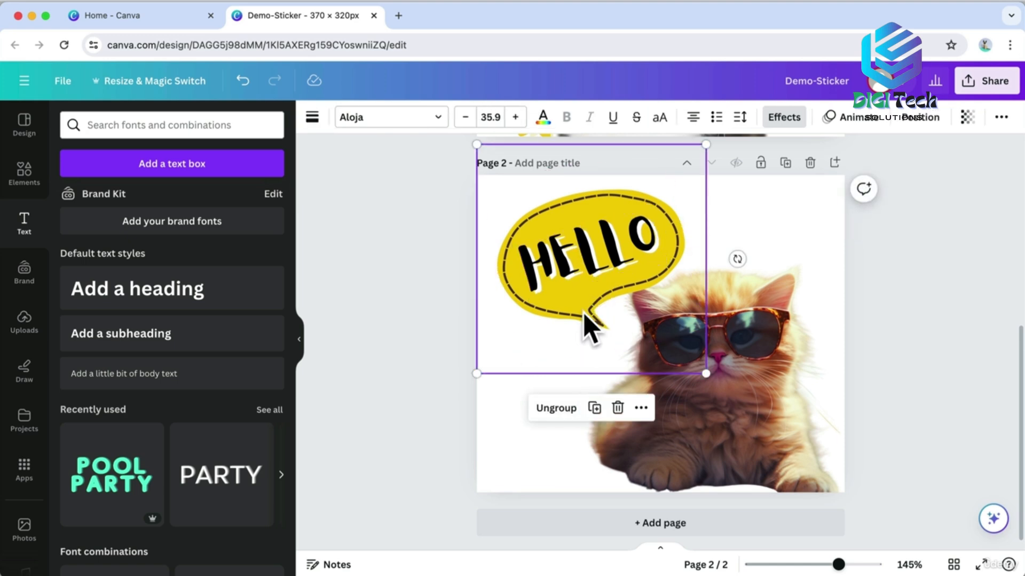
Bring the sunglasses kitten on page 2 to the front and move the HELLO bubble group slightly down behind it.
right_click(711, 332)
mouse_move(767, 314)
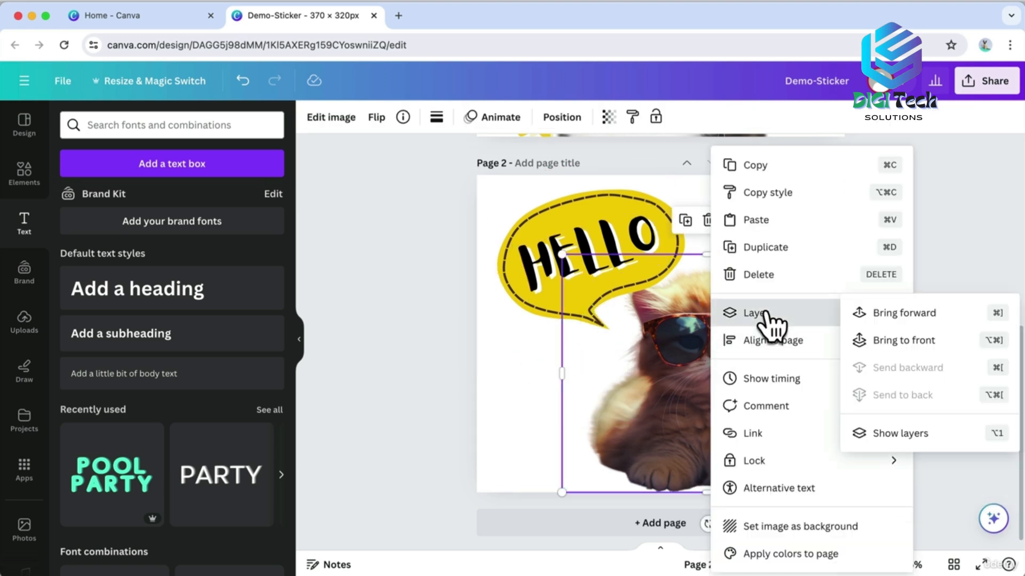
left_click(881, 342)
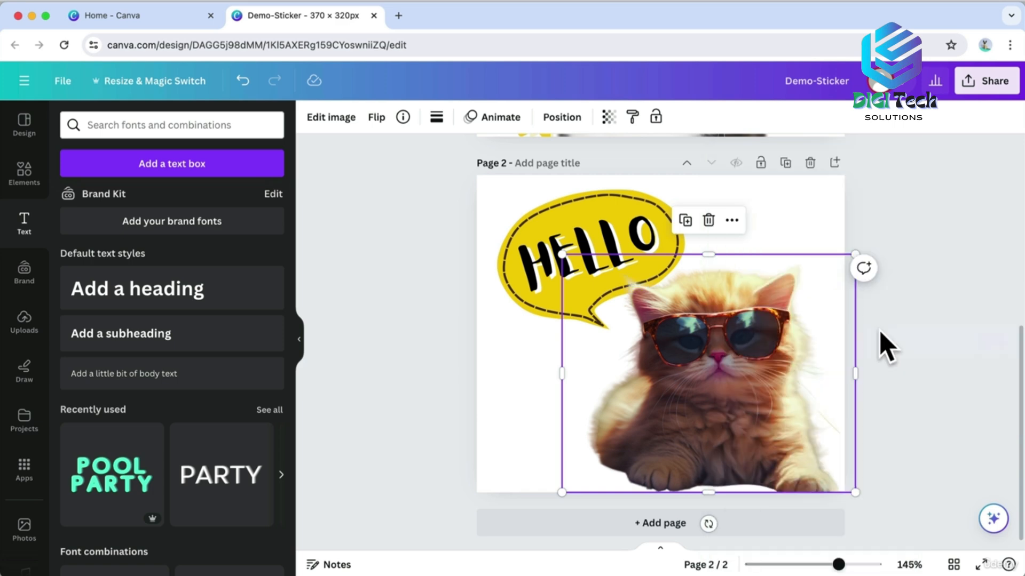
left_click(549, 293)
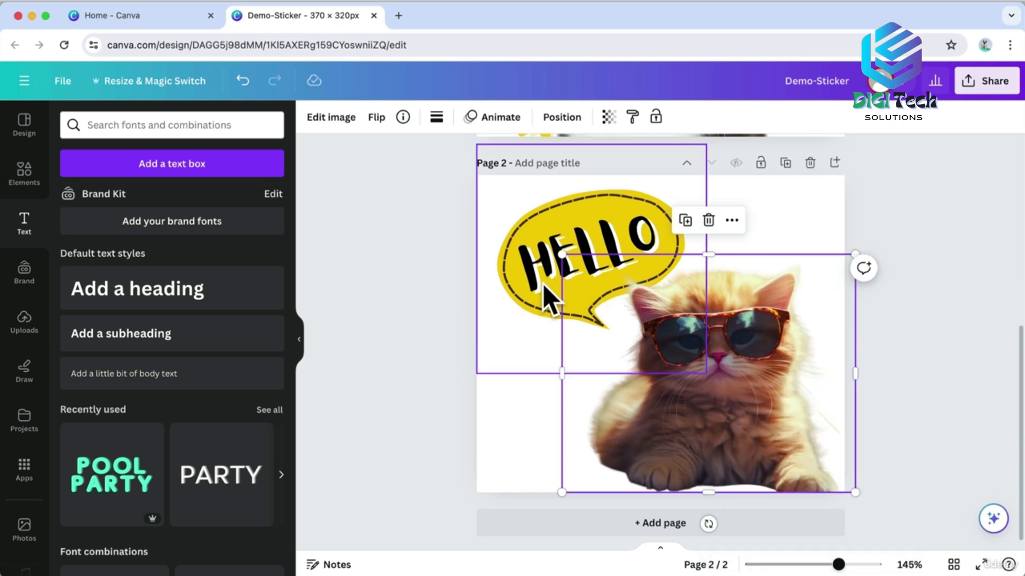
left_click(542, 290)
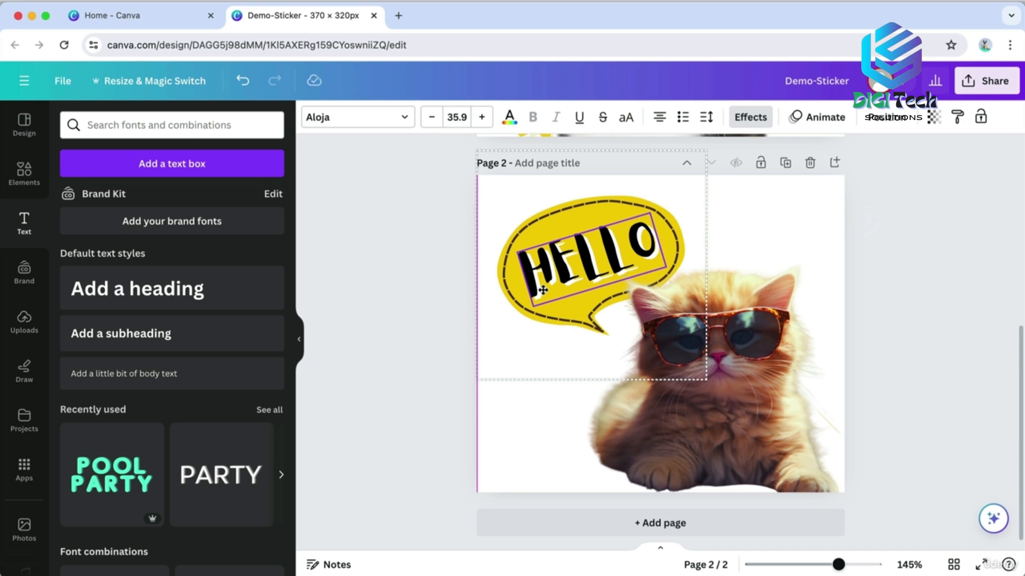
left_click(421, 309)
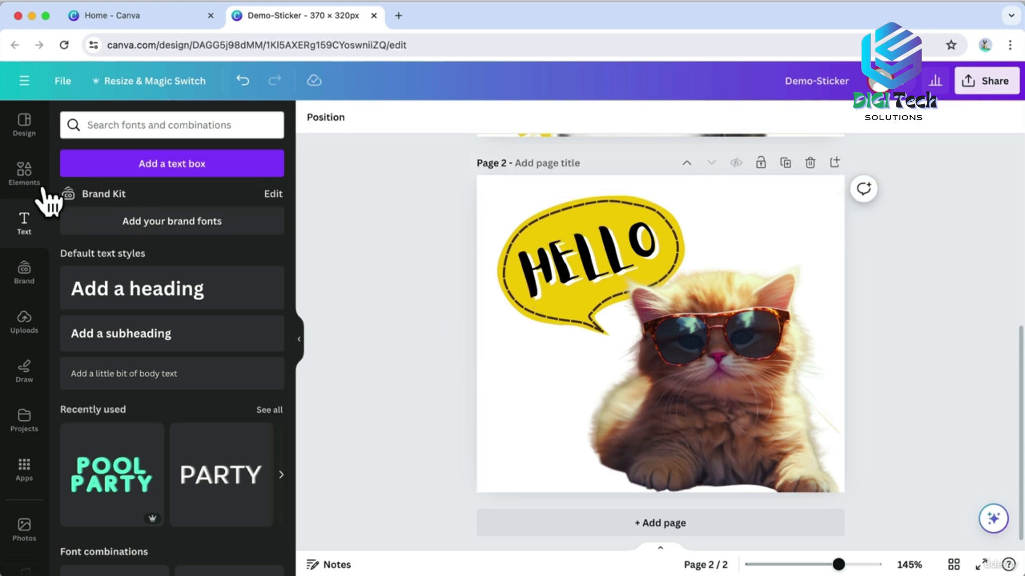
Search the graphics for "bling", add the three pastel outlined sparkles to page 2 and show all of their Magic Recommendations.
left_click(25, 181)
left_click(109, 126)
type("bling")
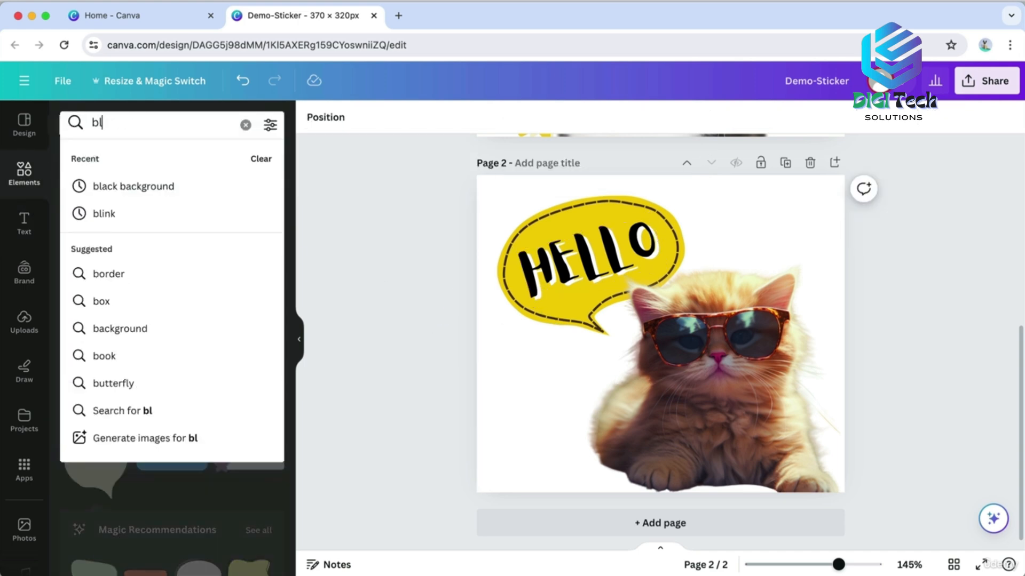
key("Return")
scroll(155, 320, "down", 3)
scroll(155, 320, "down", 5)
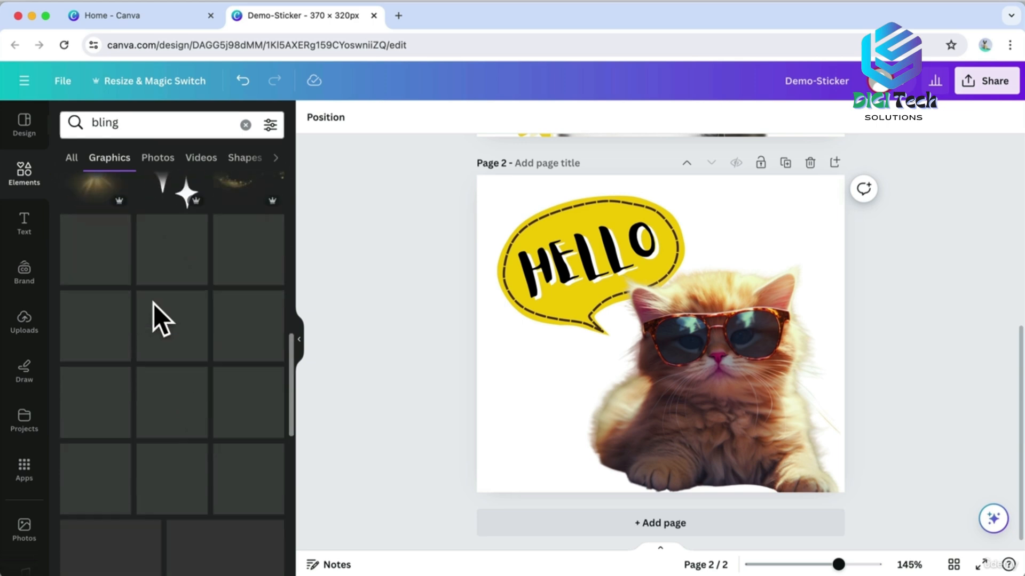
left_click(100, 315)
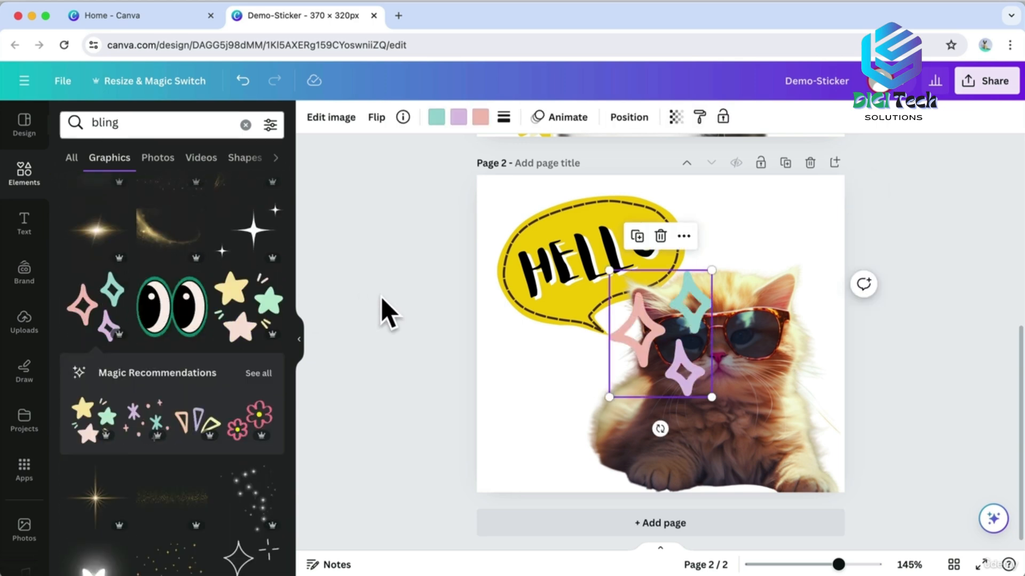
left_click(269, 372)
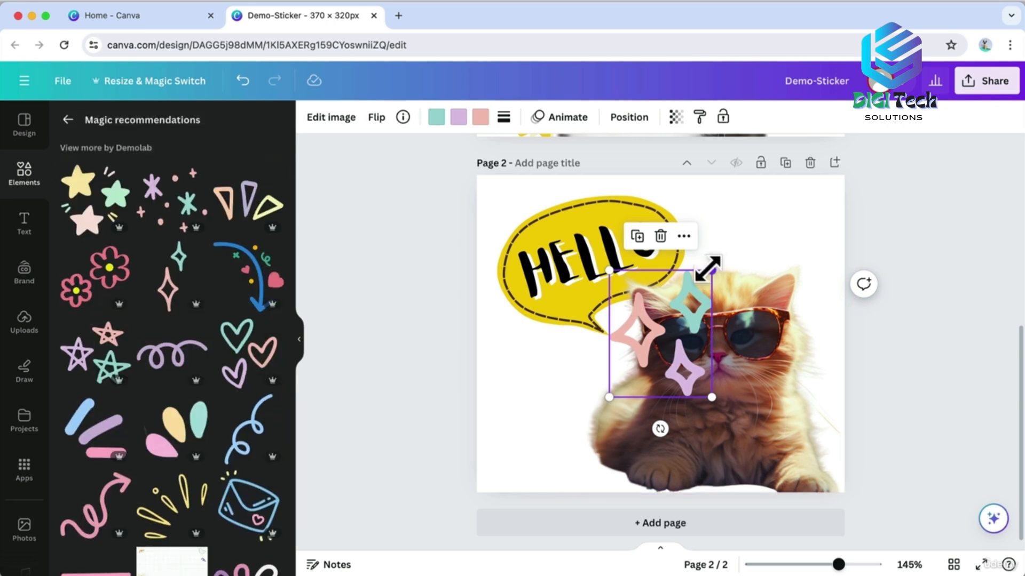
Shrink the sparkles, place them at the speech bubble's lower-left edge, flip them horizontally and tilt them slightly.
left_click_drag(707, 266, 668, 324)
left_click_drag(645, 373, 524, 338)
left_click(376, 117)
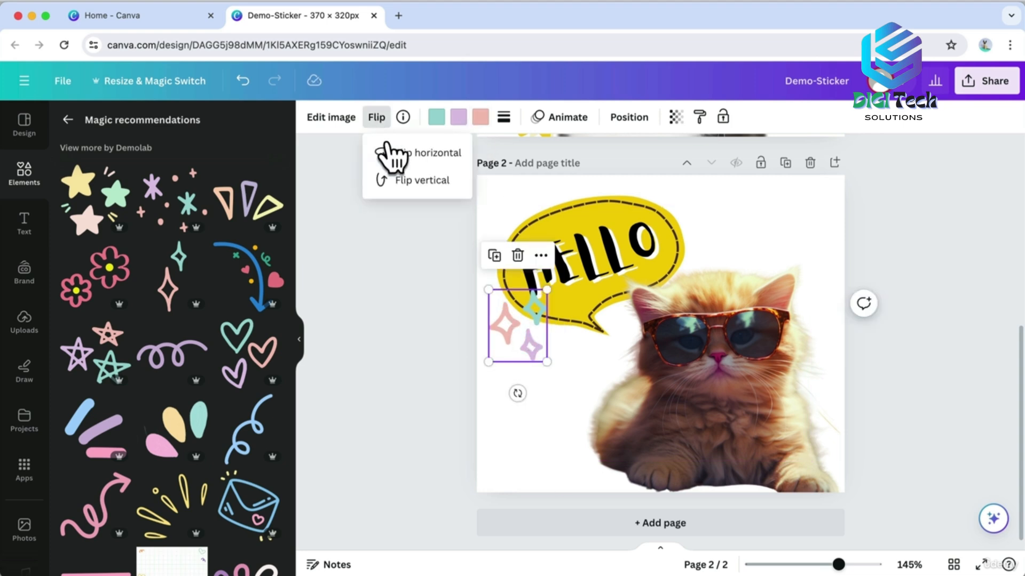
left_click(392, 153)
left_click_drag(517, 394, 533, 353)
Recolour the three sparkles in brighter turquoise, hot pink and purple.
left_click(480, 116)
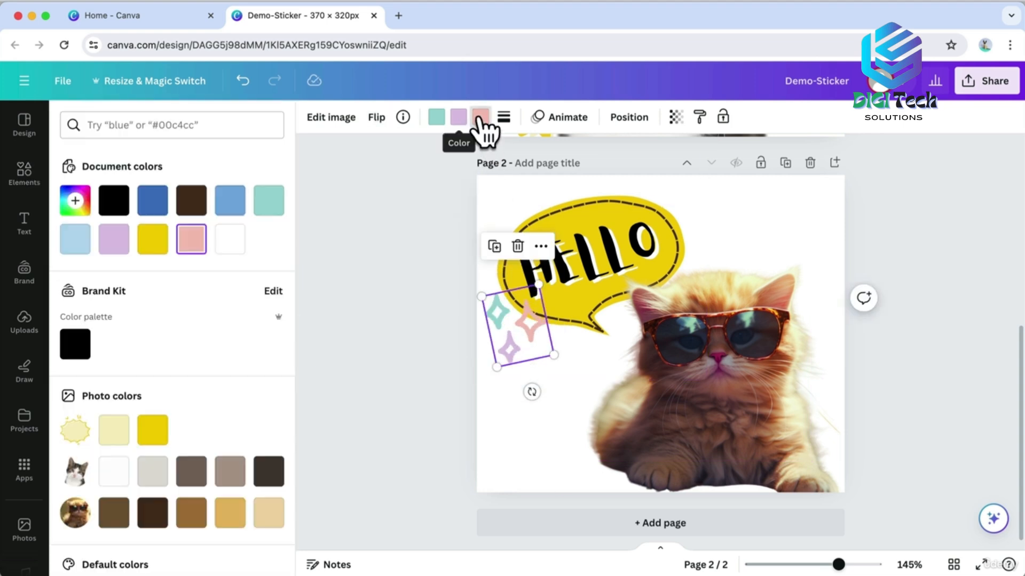
scroll(214, 347, "down", 4)
left_click(152, 439)
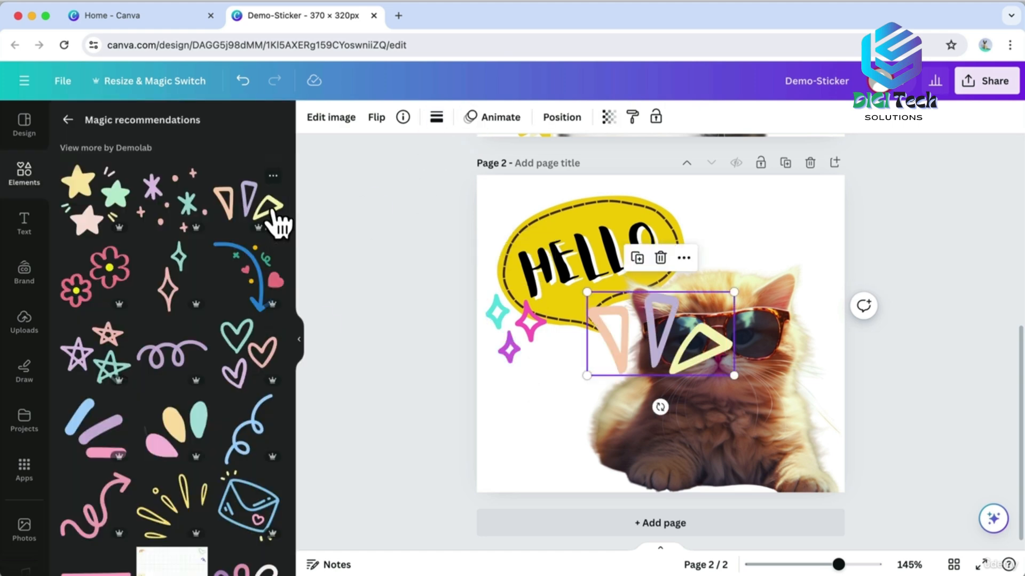
left_click_drag(677, 317, 787, 214)
left_click_drag(843, 191, 801, 228)
left_click_drag(749, 244, 785, 236)
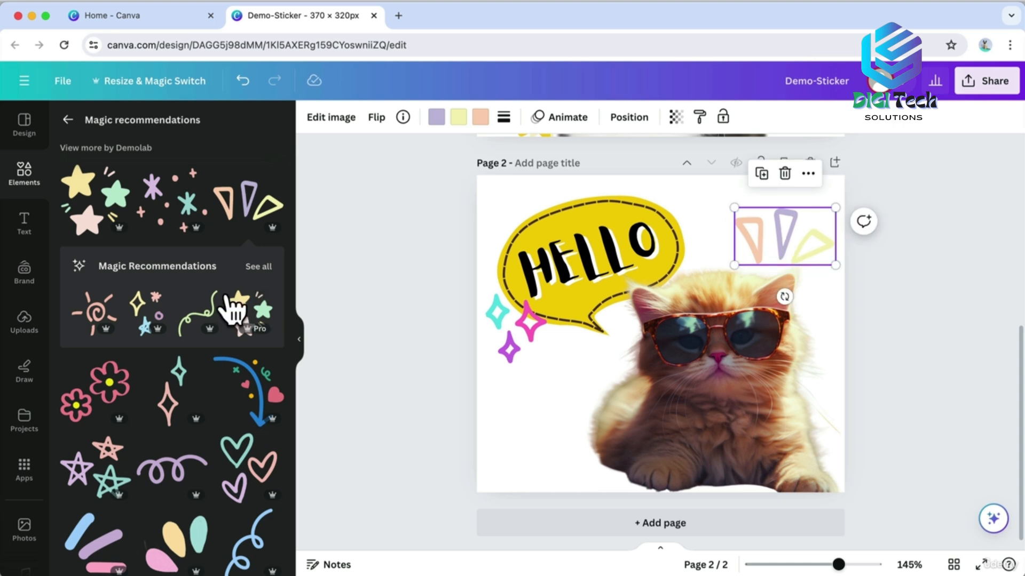
scroll(263, 279, "down", 5)
key("Delete")
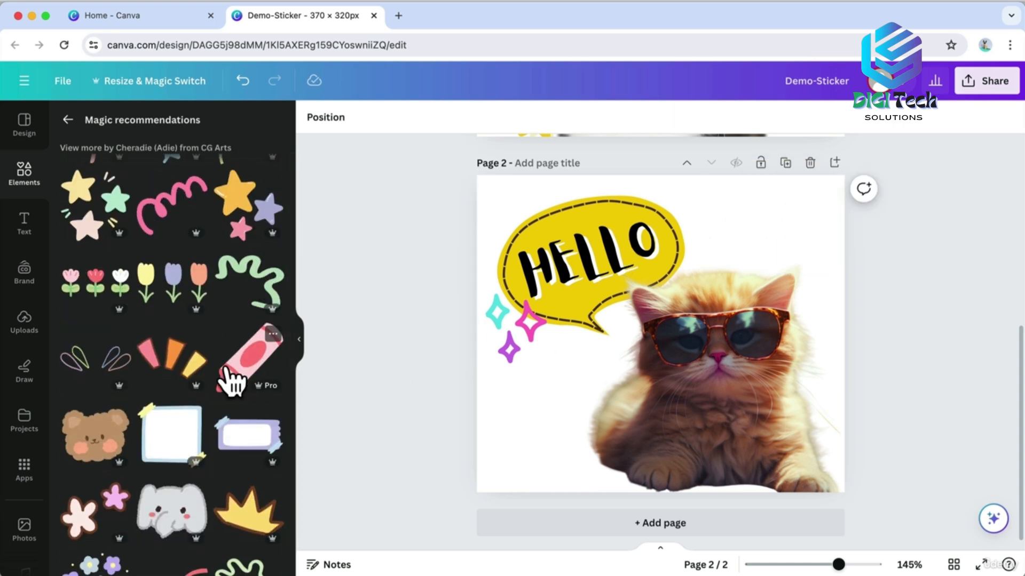
Add the pink, orange and yellow burst graphic, shrink it and place it tilted above the kitten's right ear.
left_click(172, 360)
left_click_drag(631, 332, 764, 234)
left_click_drag(853, 191, 805, 219)
left_click_drag(758, 242, 790, 234)
mouse_move(788, 302)
left_mouse_down()
mouse_move(772, 304)
mouse_move(795, 309)
left_mouse_up()
scroll(775, 305, "up", 1)
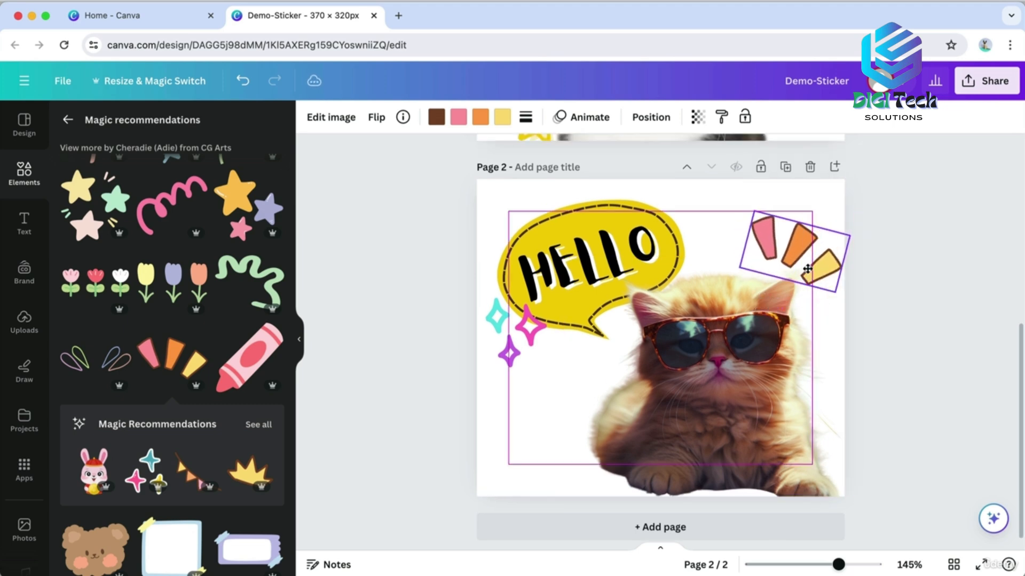
left_click(923, 320)
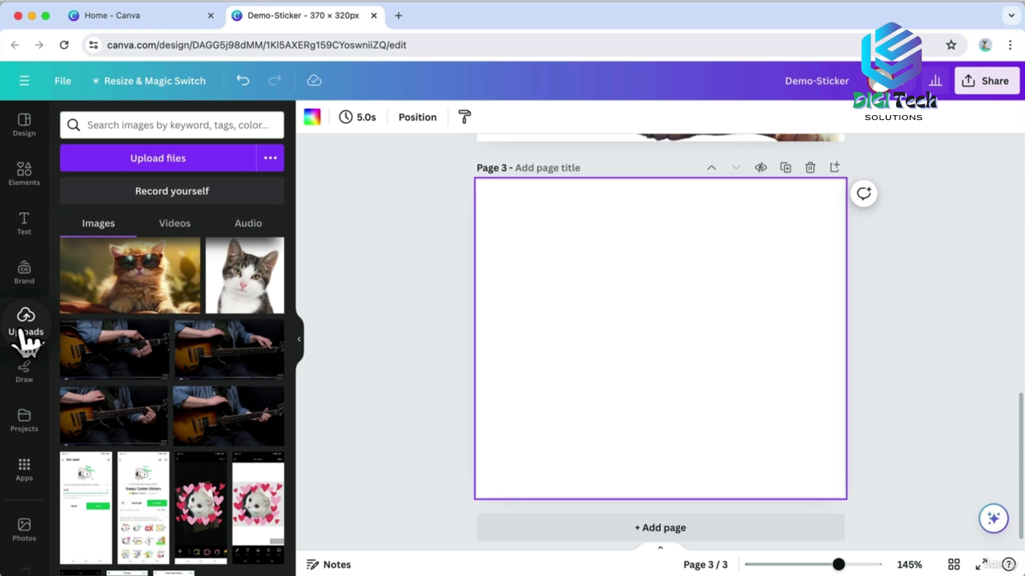
Upload the photo of the angry woman on a blue background from the Photos Demo folder.
left_click(159, 158)
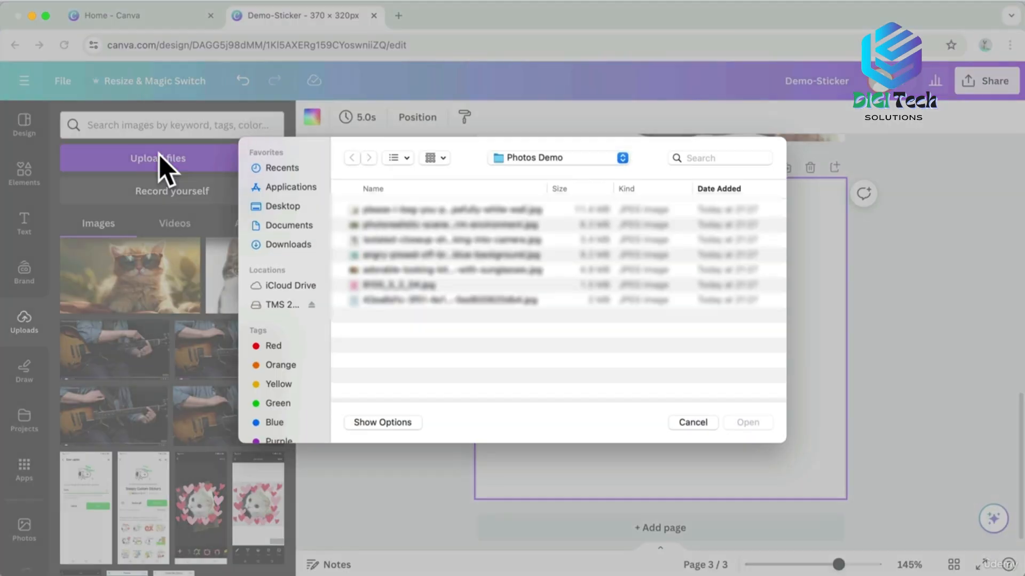
left_click(379, 257)
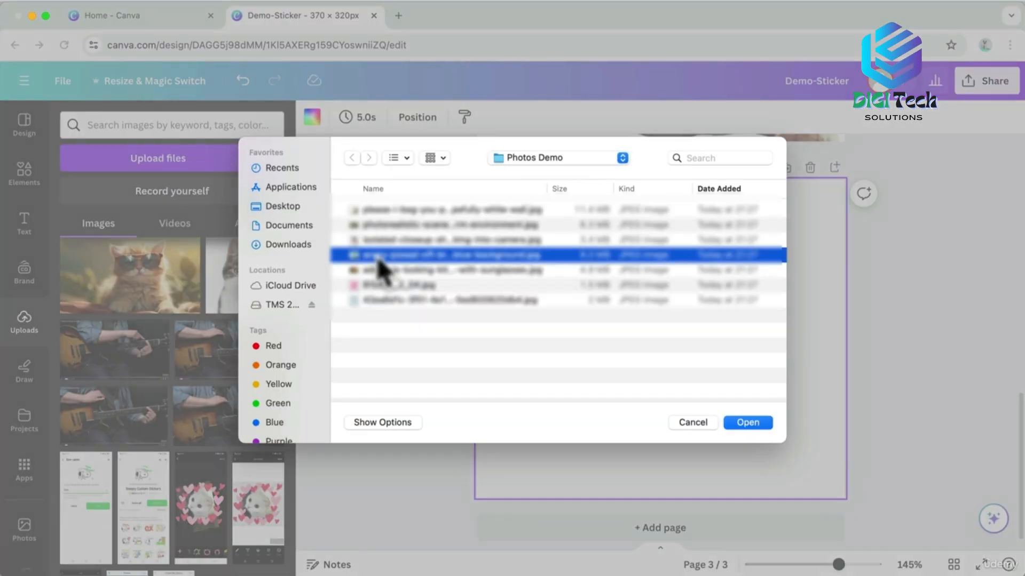
left_click(732, 422)
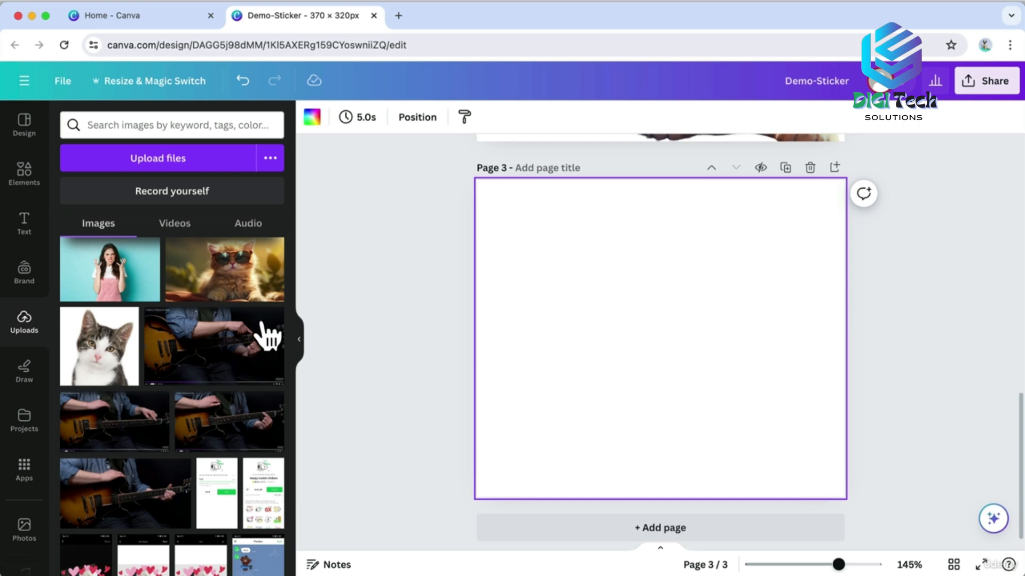
Add the angry woman photo to page 3, crop its left and right sides around her and enlarge it.
left_click(137, 285)
left_click_drag(799, 345, 750, 345)
left_click_drag(521, 343, 580, 342)
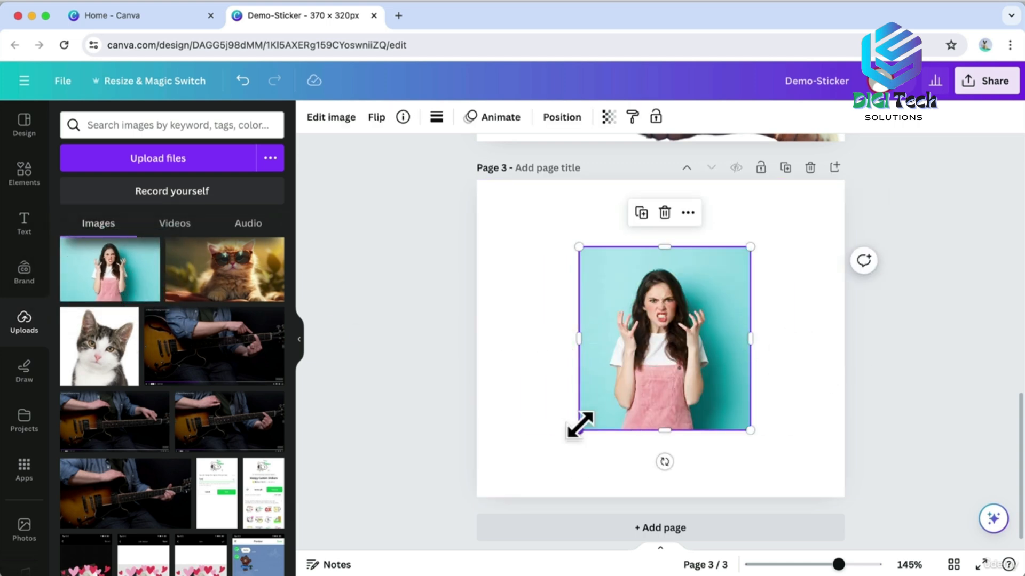
left_click_drag(578, 427, 550, 463)
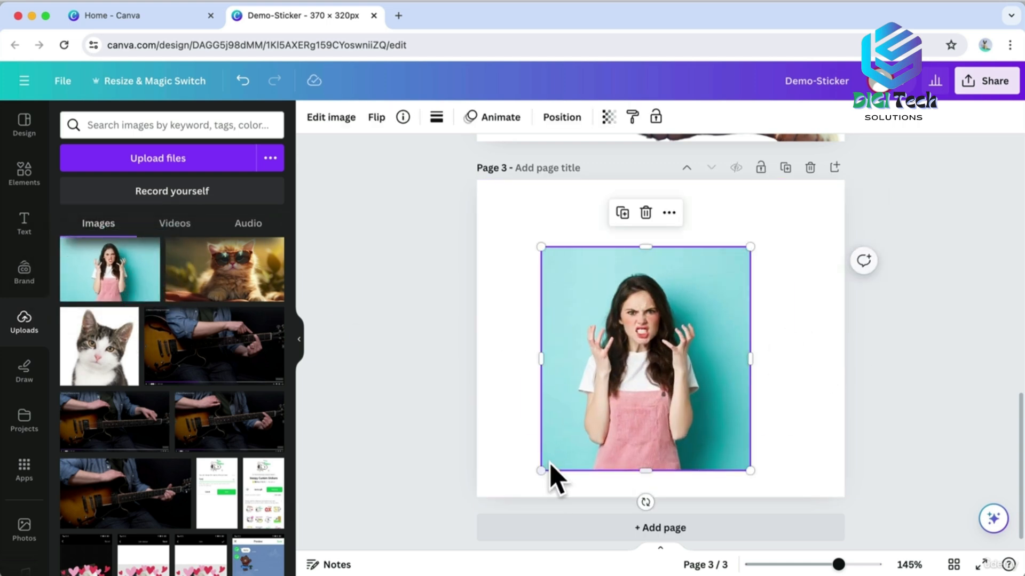
Remove the background of the woman photo, then enlarge and centre her so that she fills the lower part of page 3.
left_click(331, 119)
left_click(124, 221)
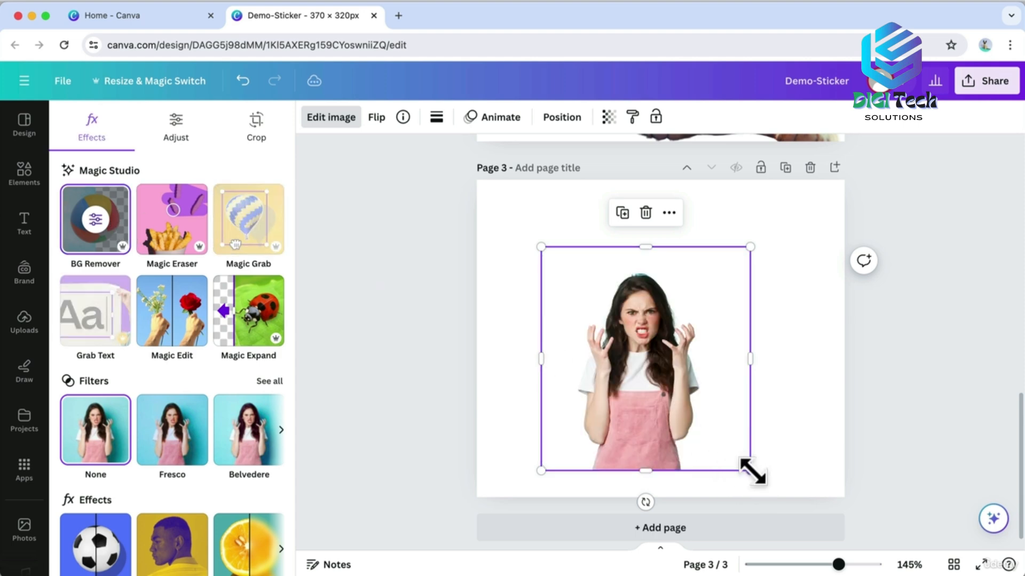
left_click_drag(750, 471, 798, 494)
left_click_drag(780, 245, 852, 237)
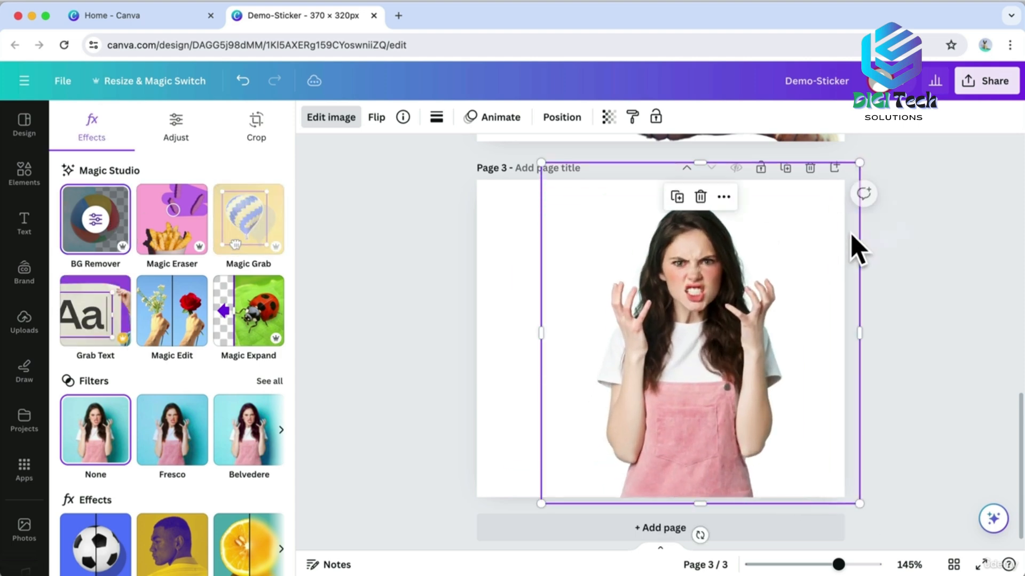
left_click_drag(764, 278, 732, 320)
left_click_drag(827, 206, 912, 182)
left_click_drag(743, 284, 723, 320)
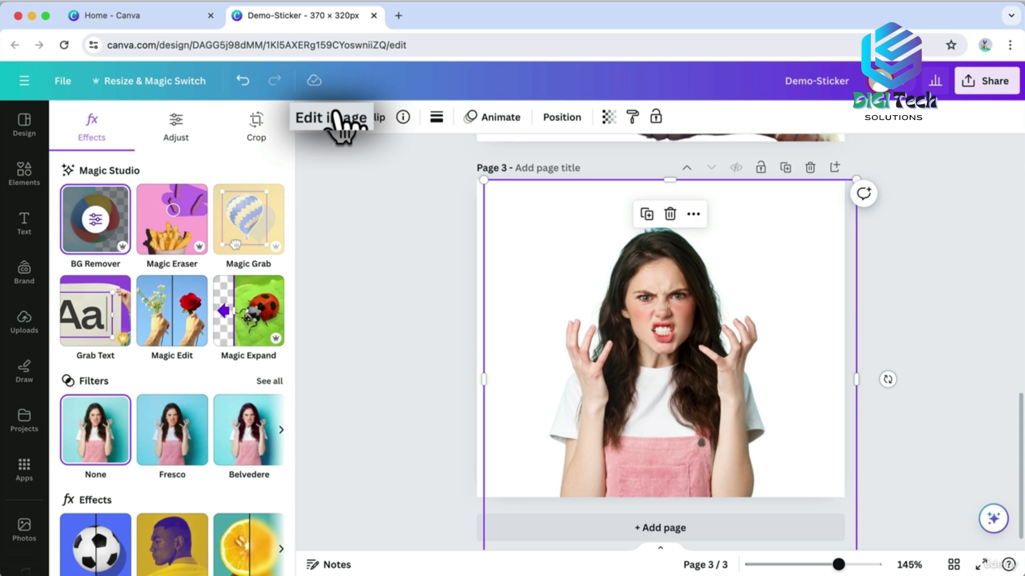
Erase the leftover teal fringe around the woman's hair with the Background Remover's Erase brush at size 13.
left_click(94, 219)
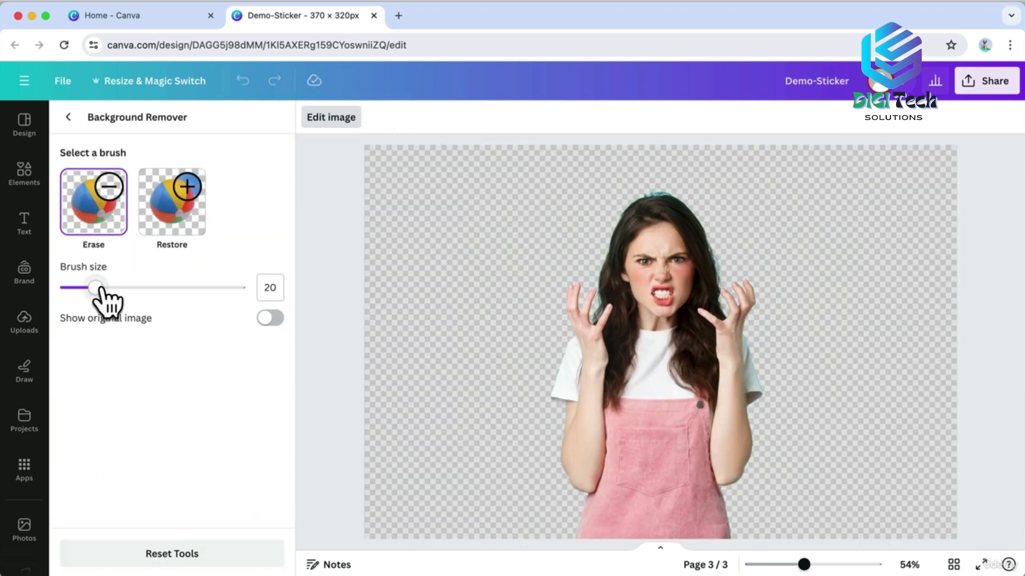
left_click_drag(96, 287, 82, 287)
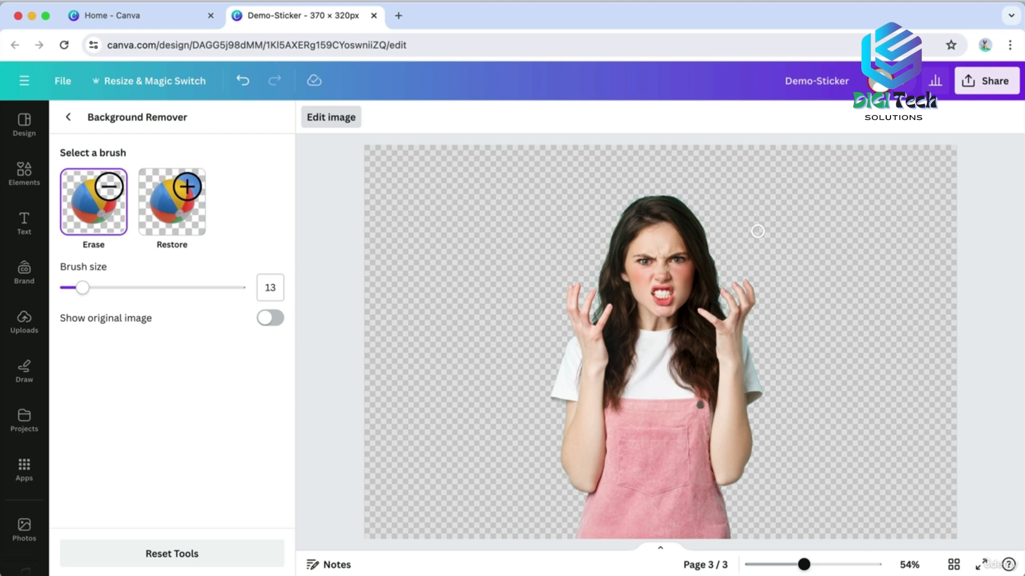
left_click(68, 117)
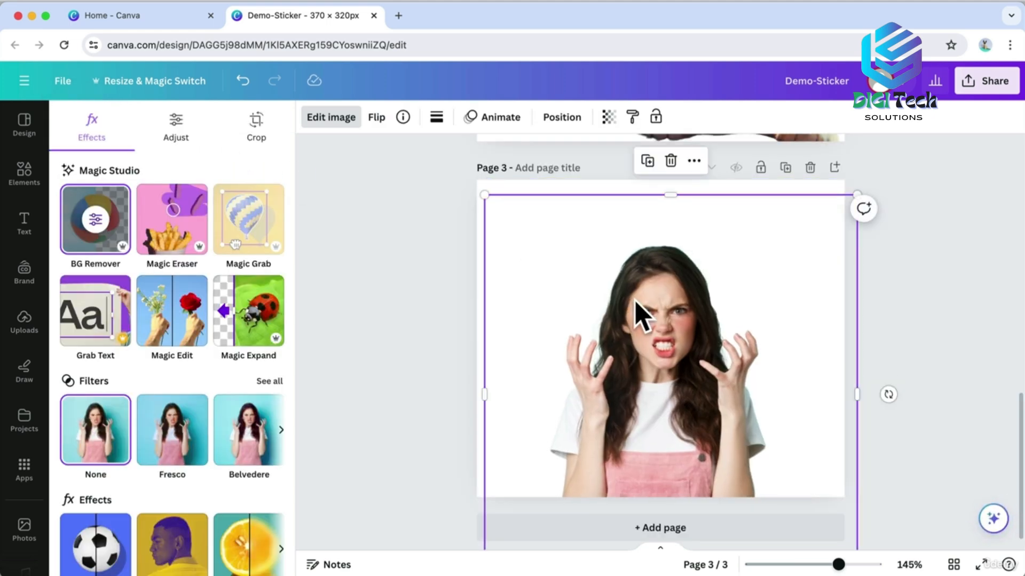
Search the graphics for "angry" and add the bright red anger mark to page 3.
left_click(22, 174)
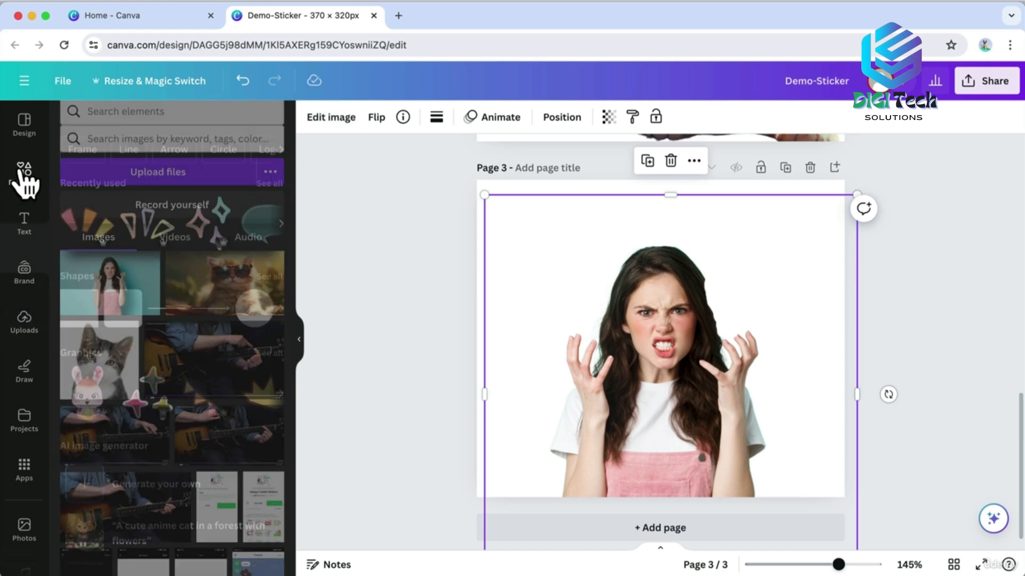
left_click(137, 125)
type("angry")
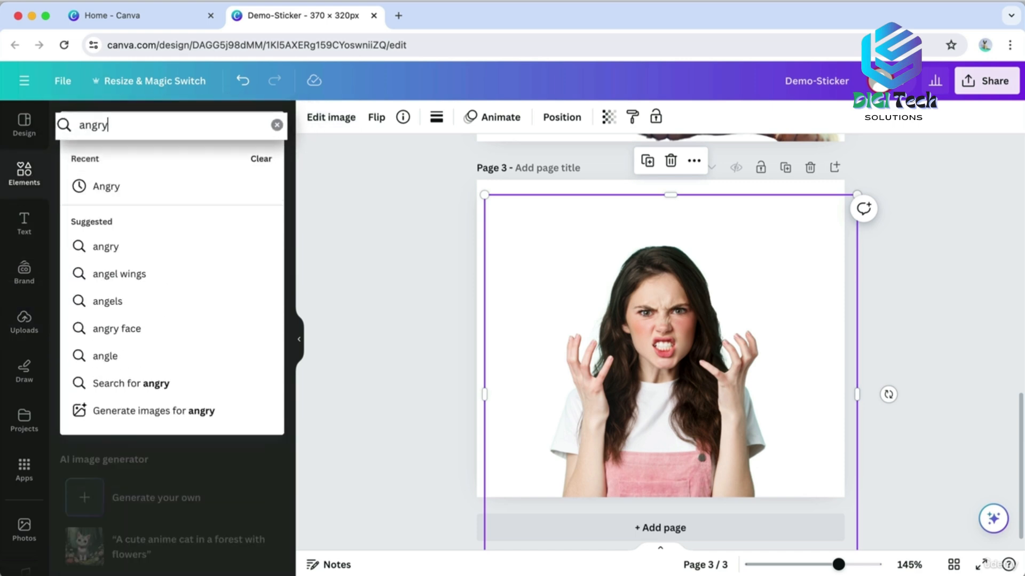
key("Return")
left_click(267, 228)
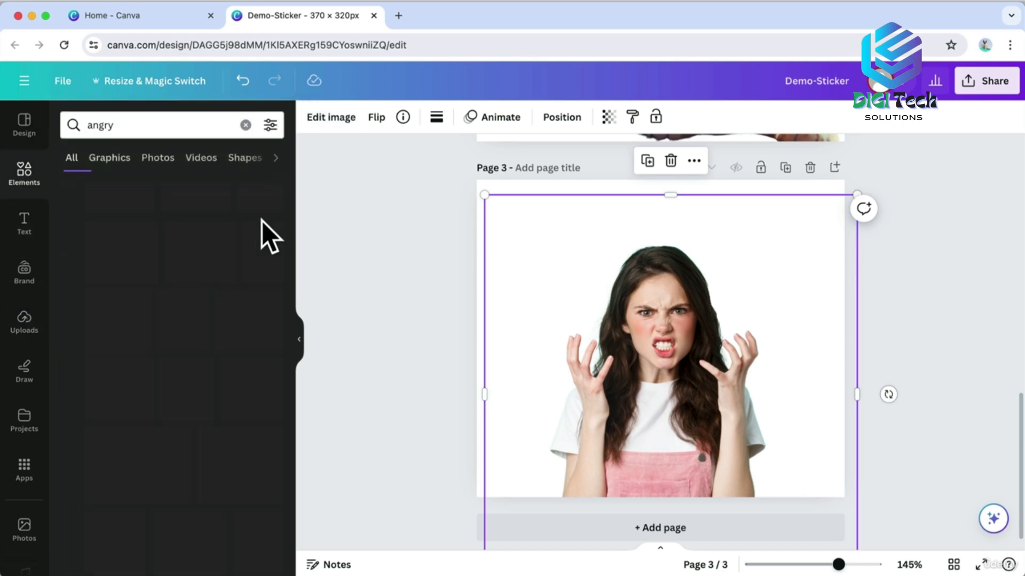
left_click(123, 342)
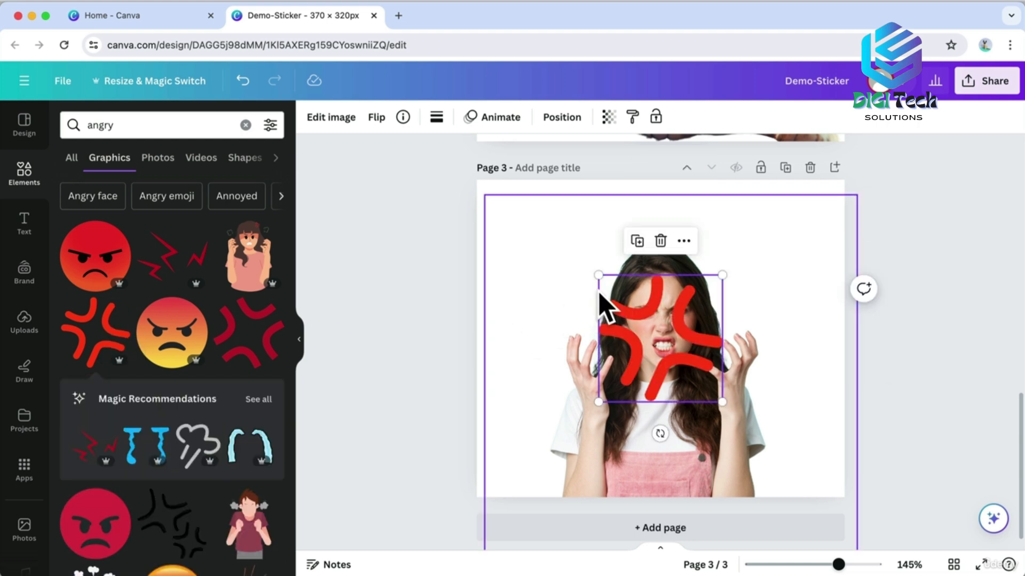
Shrink the red anger mark and place it on the upper-right side of the woman's head.
left_click_drag(722, 275, 665, 325)
left_click_drag(648, 369, 710, 267)
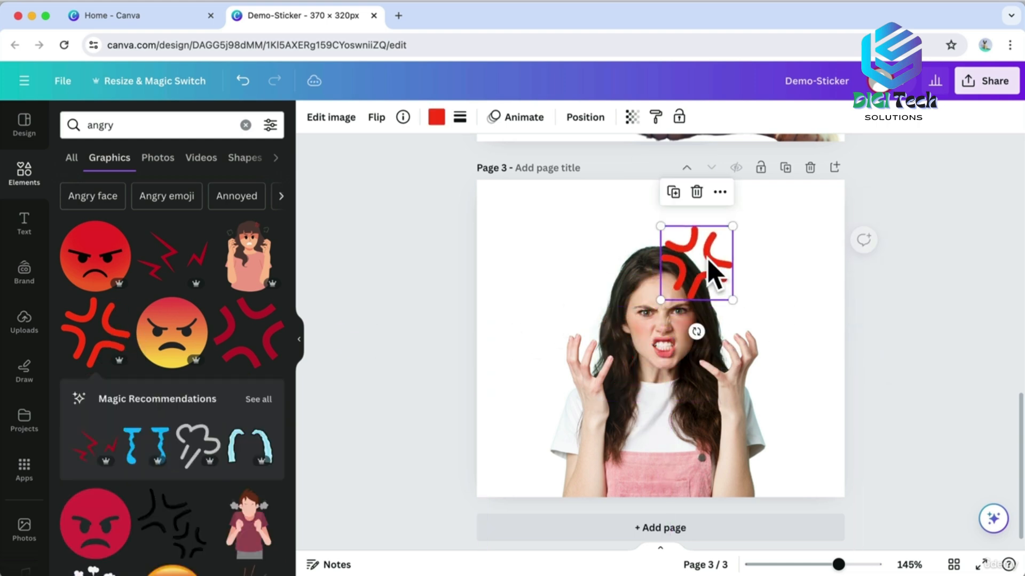
left_click_drag(732, 227, 718, 241)
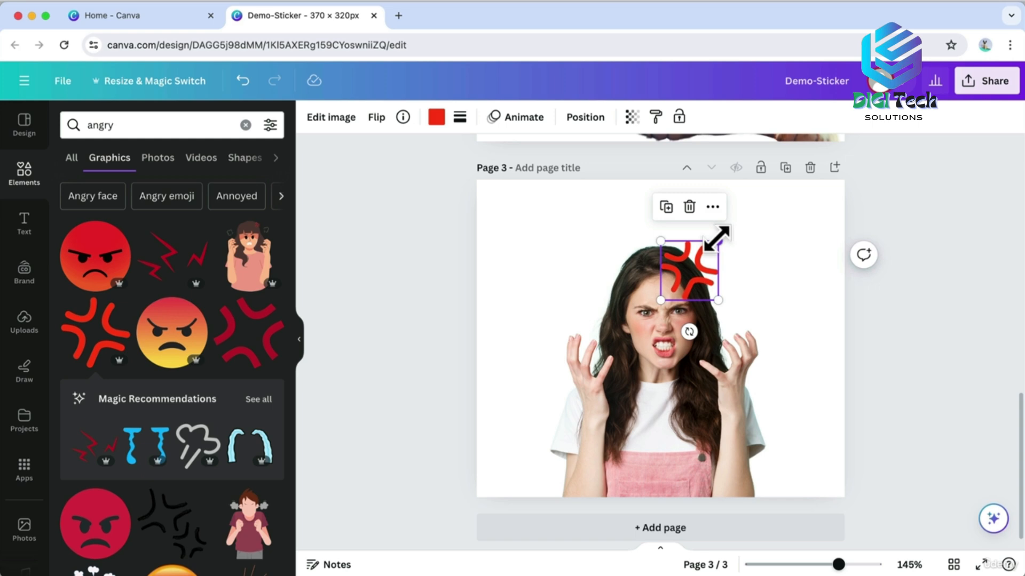
left_click(534, 279)
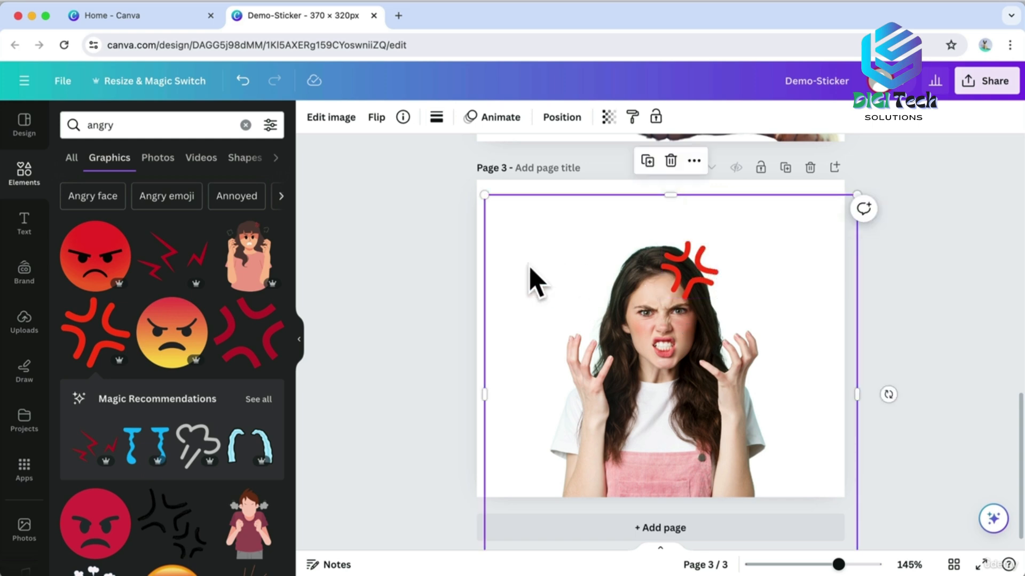
Search the graphics for "fire" and browse down to the cartoon flame graphics.
left_click(63, 135)
type("fire")
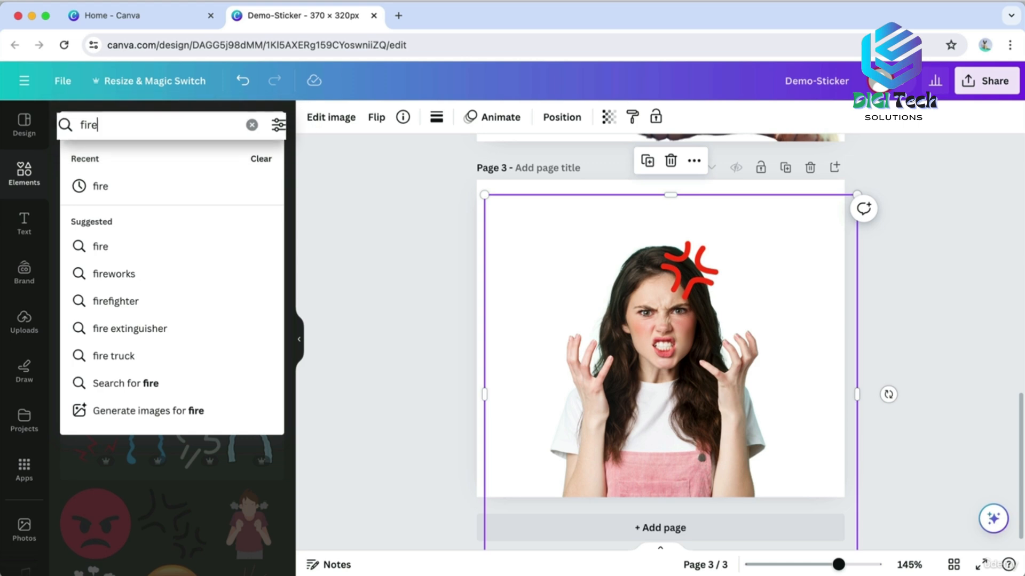
key("Return")
scroll(160, 316, "down", 10)
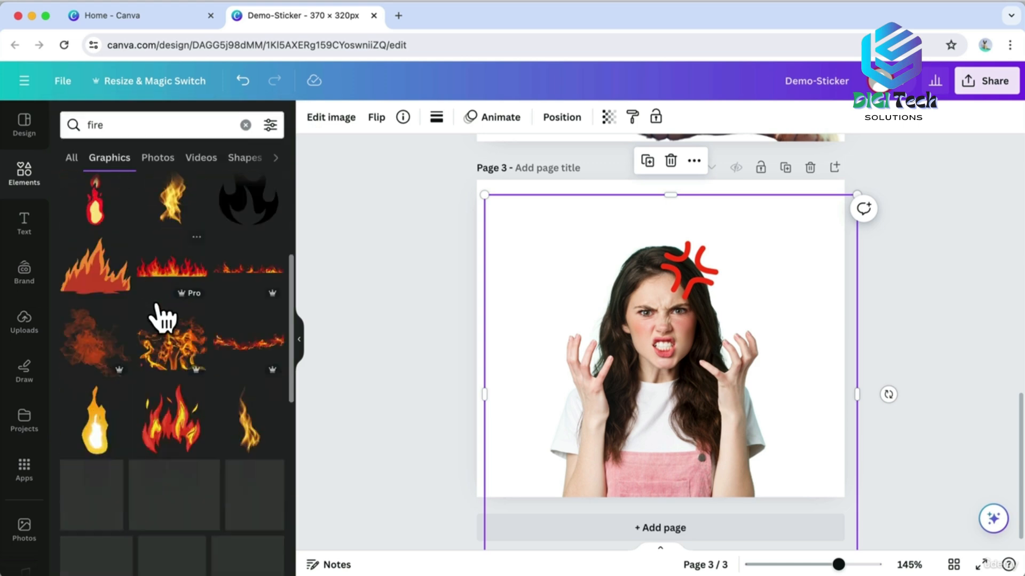
scroll(161, 319, "down", 10)
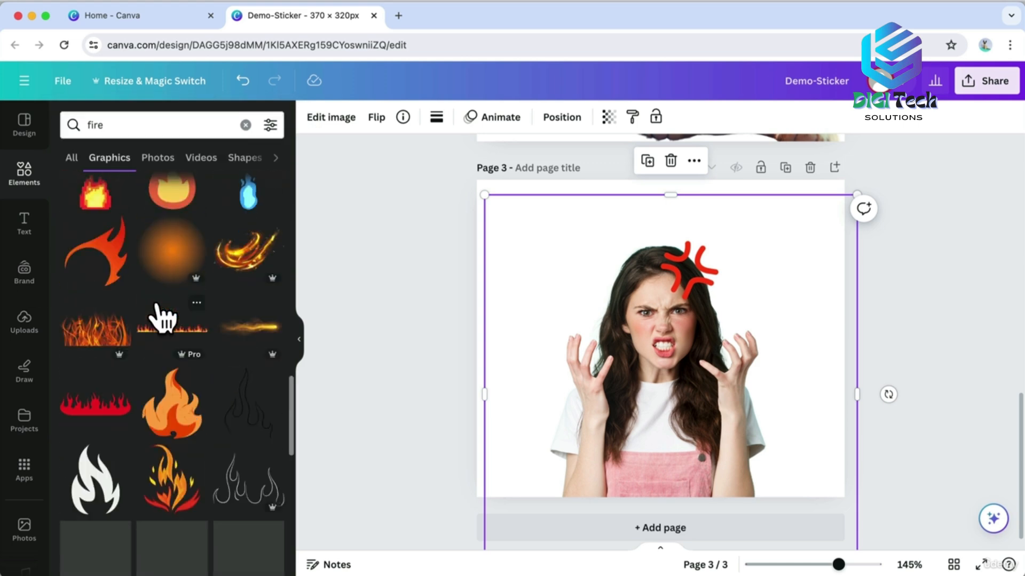
Try the orange cartoon flame as an enlarged backdrop behind the woman on page 3, and delete it.
left_click(163, 319)
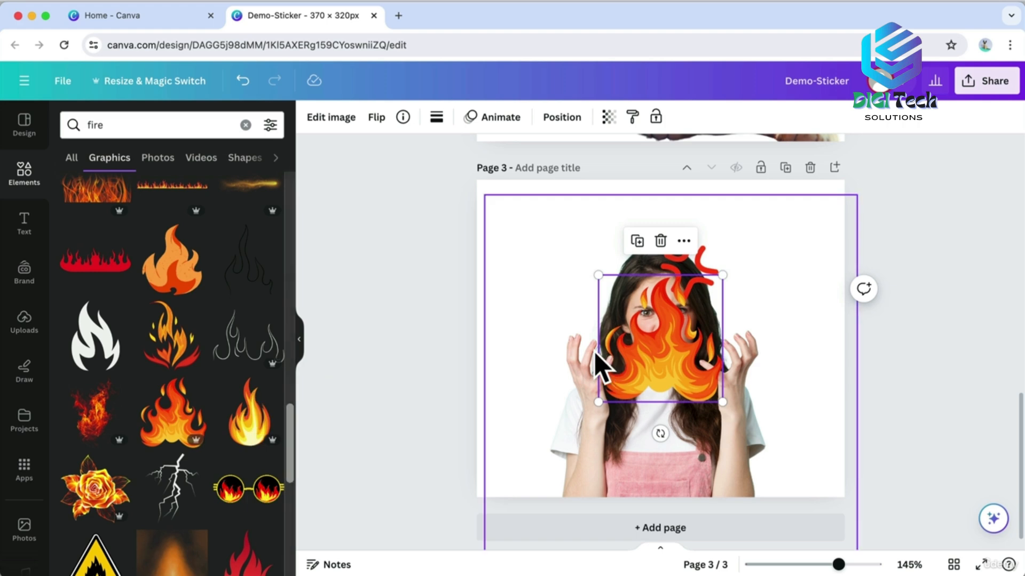
right_click(598, 352)
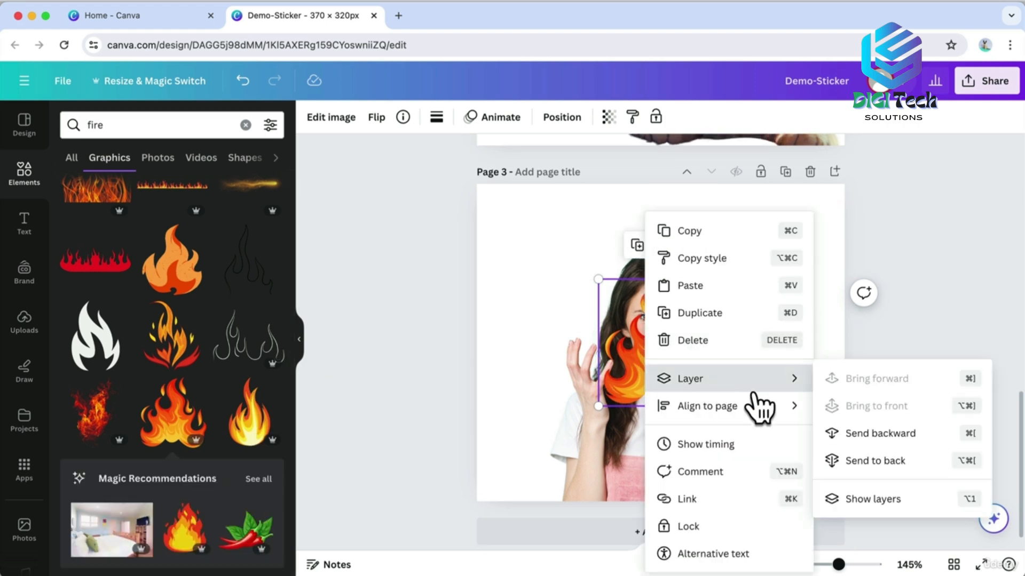
left_click(864, 432)
left_click_drag(598, 279, 458, 210)
left_click_drag(723, 407, 782, 469)
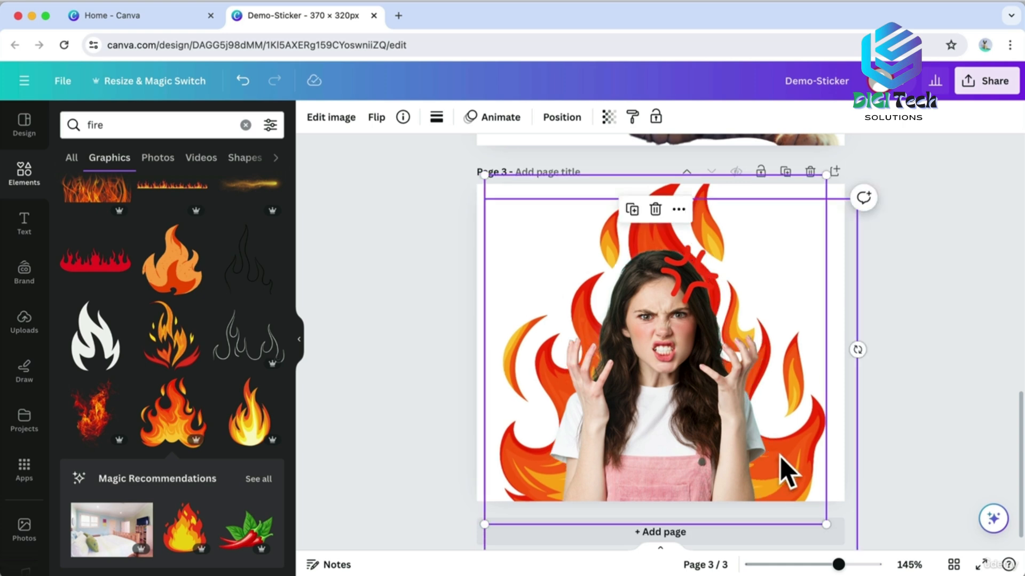
key("Delete")
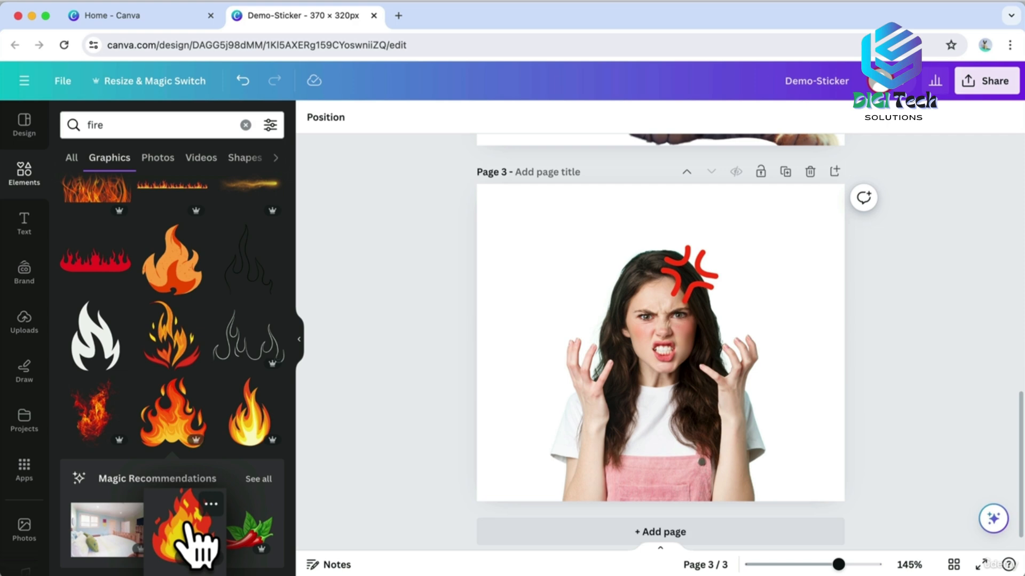
Add the recommended red flame with yellow and orange tongues to page 3 and send it to the back.
left_click(195, 539)
right_click(645, 367)
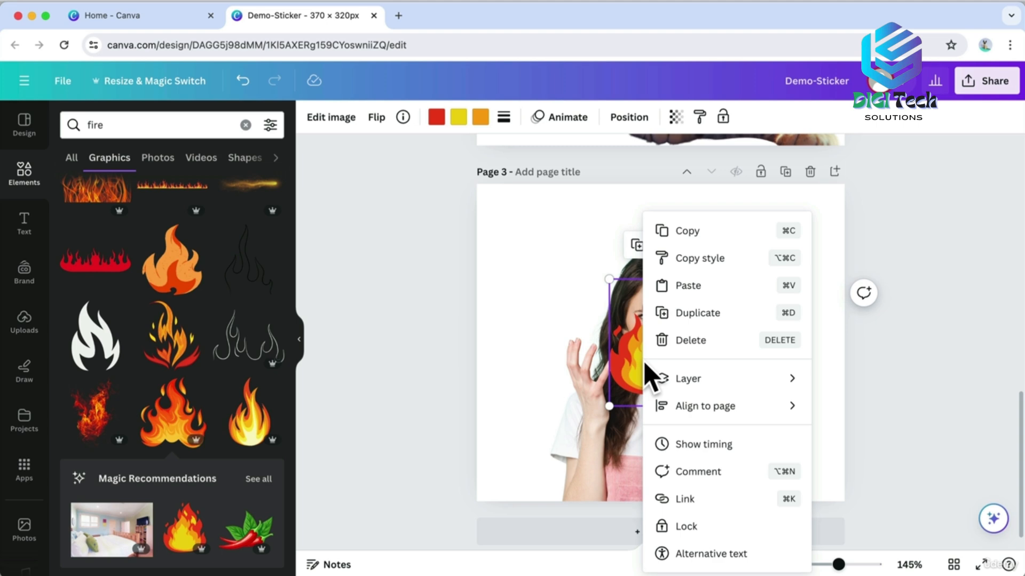
mouse_move(675, 378)
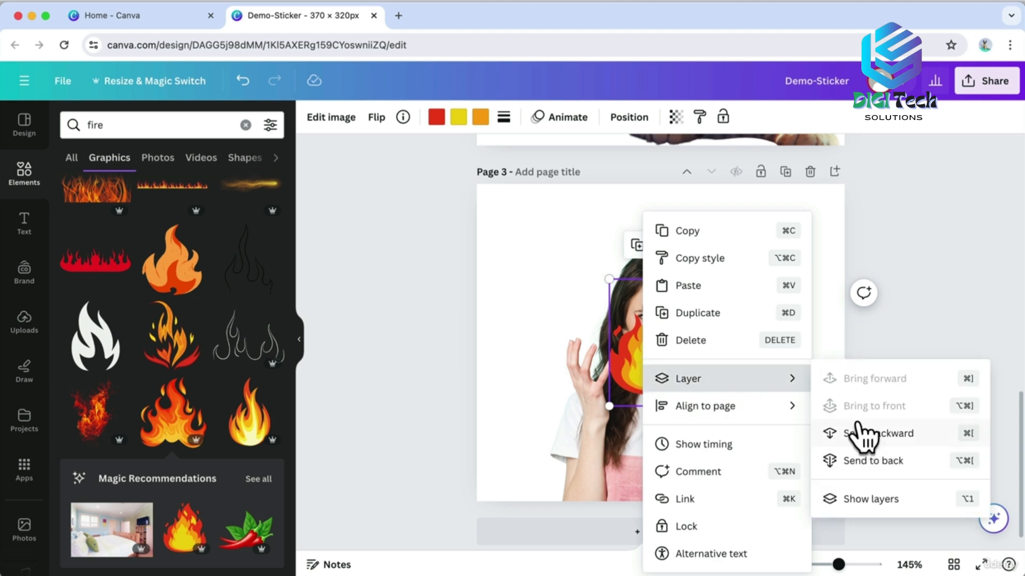
left_click(875, 462)
Enlarge the red flame to almost the page width and position it behind the woman.
left_click_drag(609, 406, 456, 478)
left_click_drag(714, 279, 812, 155)
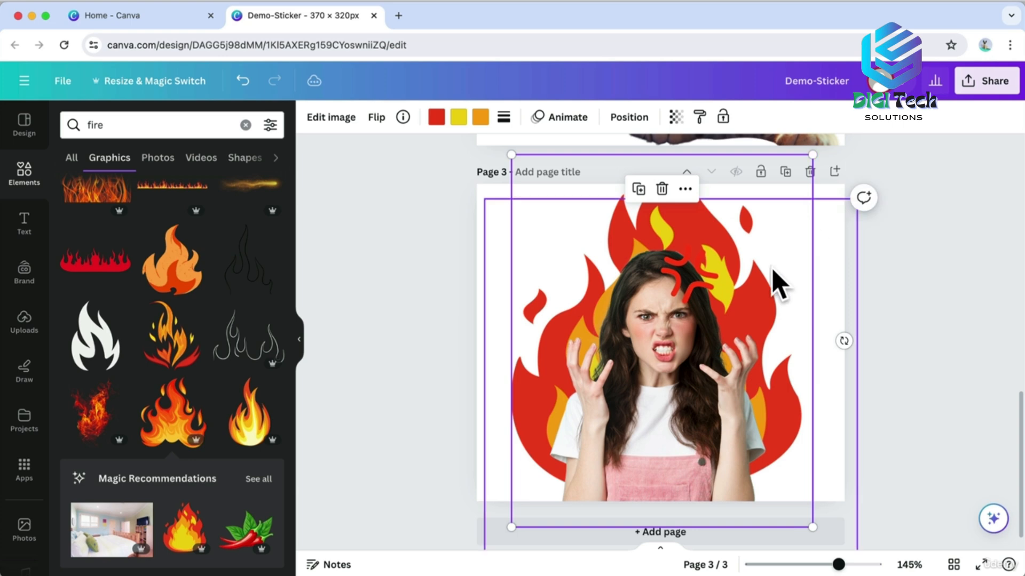
left_click_drag(772, 269, 768, 312)
left_click_drag(809, 198, 871, 121)
left_click_drag(794, 247, 773, 304)
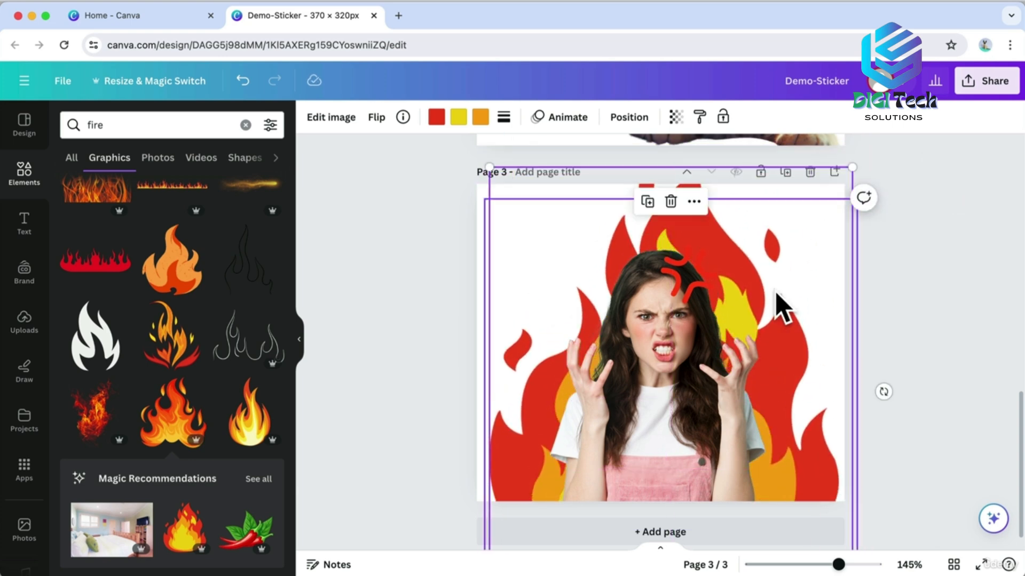
Flip the red flame horizontally and adjust its size and position so that it spans the width of page 3.
left_click(376, 117)
left_click(424, 154)
mouse_move(806, 357)
left_mouse_down()
mouse_move(775, 344)
mouse_move(790, 363)
left_mouse_up()
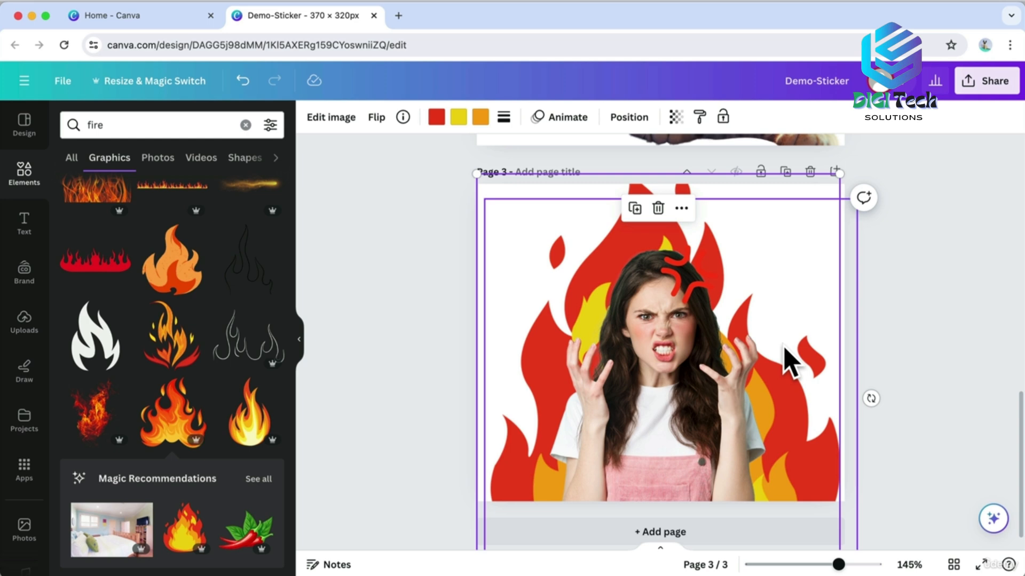
left_click_drag(839, 174, 856, 153)
left_click_drag(812, 288, 800, 289)
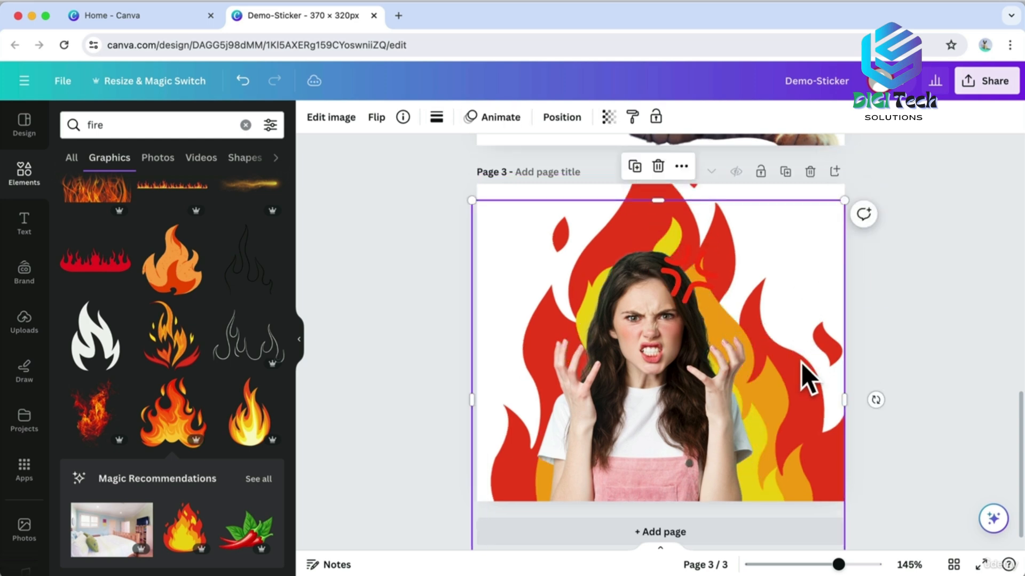
Readjust the woman's size and position in front of the flame, and fit a smaller anger mark on her head.
left_click_drag(802, 362, 806, 364)
left_click_drag(828, 202, 809, 192)
left_click_drag(694, 278, 683, 291)
left_click_drag(710, 318, 697, 305)
left_click_drag(680, 286, 686, 283)
Try several document colours on the anger mark and settle on pink #ff66c4.
left_click(436, 117)
left_click(152, 278)
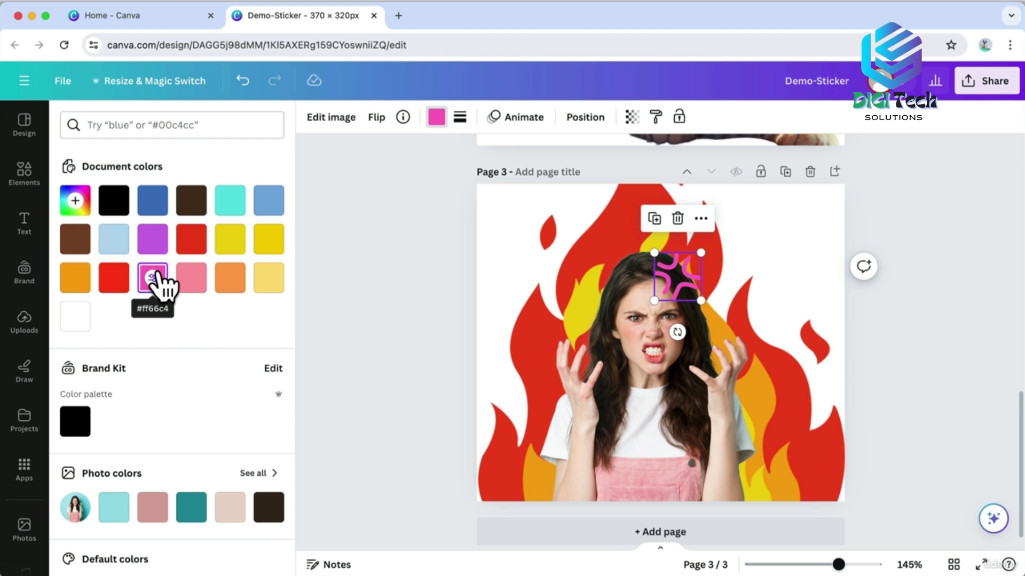
left_click(190, 279)
left_click(114, 279)
left_click(224, 279)
left_click(153, 278)
left_click(395, 336)
Search the graphics for "question" and add the black scribbled question mark to page 3.
scroll(396, 336, "up", 1)
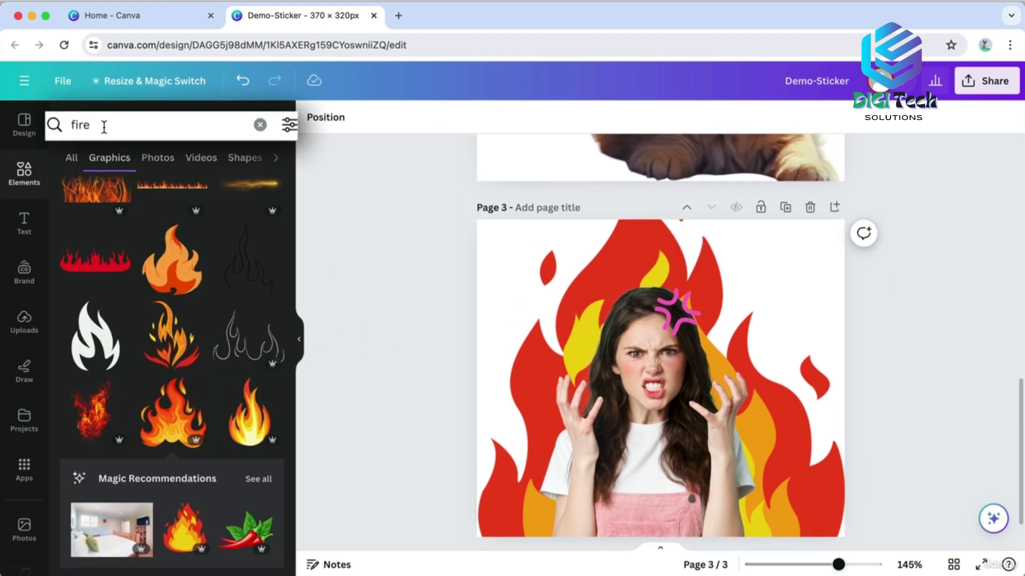
triple_click(107, 128)
type("question")
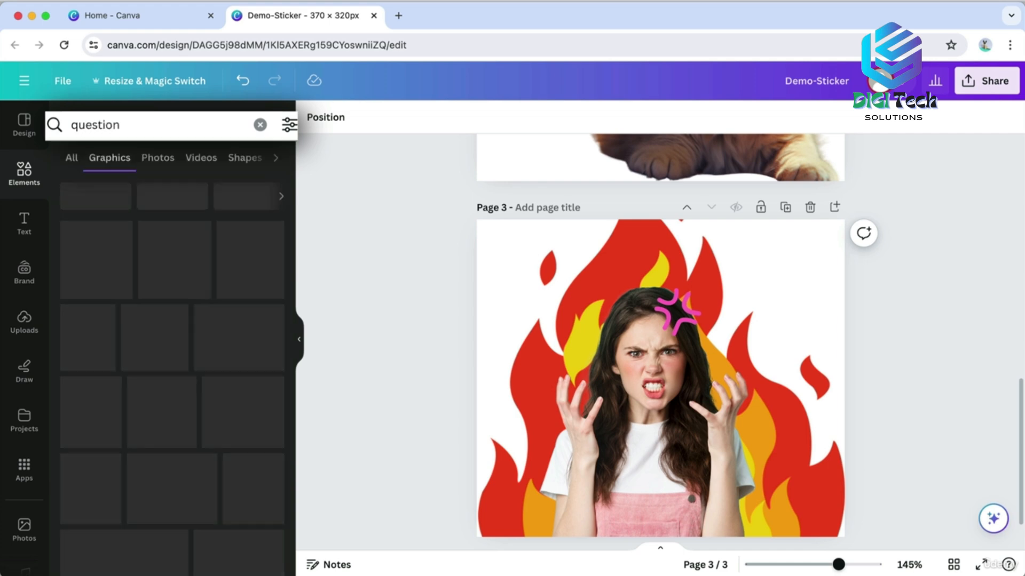
scroll(238, 299, "down", 8)
scroll(237, 302, "down", 3)
left_click(97, 354)
Move the scribbled question mark to the upper-right area of page 3 and adjust its size.
left_click_drag(688, 341, 776, 267)
scroll(777, 267, "down", 1)
left_click_drag(790, 206, 812, 192)
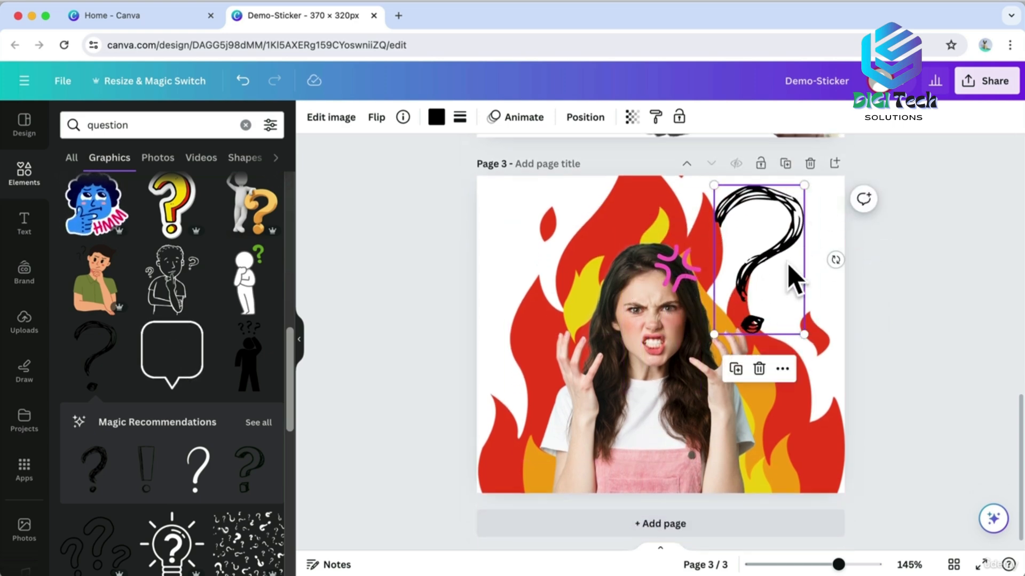
Duplicate the question mark and place a smaller, adjusted copy on the left side of the woman.
left_click(736, 370)
left_click_drag(760, 300, 553, 318)
scroll(555, 318, "up", 1)
left_click_drag(611, 246, 551, 284)
left_click_drag(550, 427, 565, 426)
mouse_move(554, 369)
left_mouse_down()
mouse_move(531, 347)
mouse_move(566, 365)
left_mouse_up()
left_click_drag(543, 403, 556, 403)
left_click_drag(541, 344, 546, 373)
Shrink the original question mark slightly and reposition it on the right side of the woman.
scroll(758, 318, "up", 1)
left_click(768, 312)
left_click_drag(714, 353, 724, 336)
left_click_drag(769, 293, 766, 313)
left_click(902, 355)
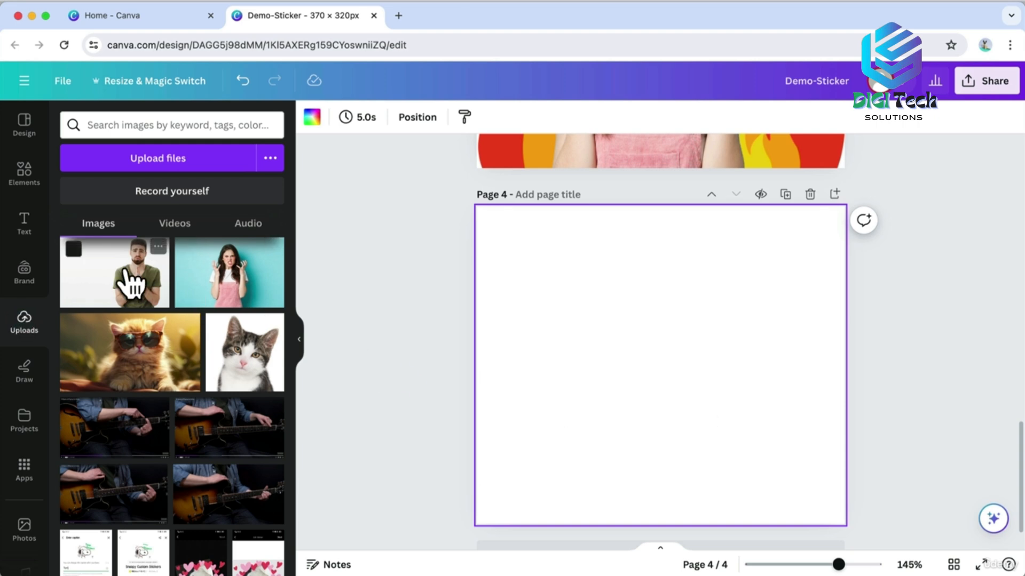
Place the uploaded photo of the pleading man on page 4, cropped on its empty left side and enlarged.
left_click_drag(137, 288, 136, 288)
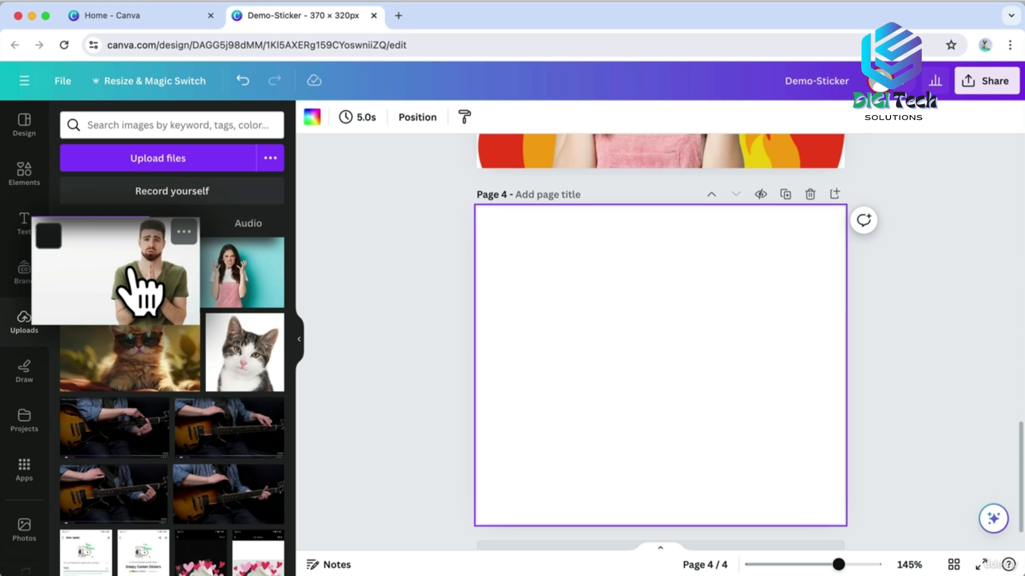
left_click_drag(137, 288, 137, 288)
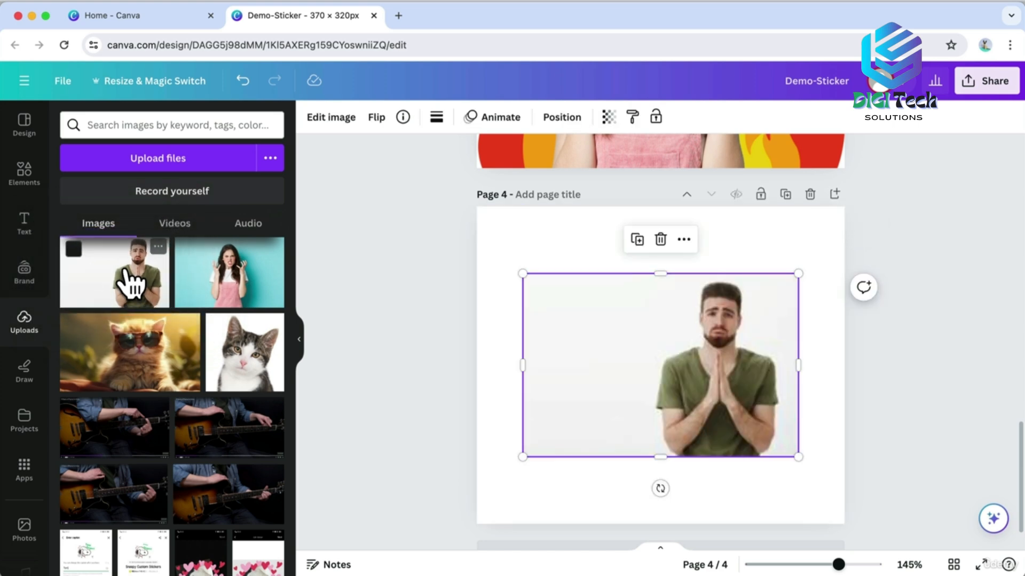
scroll(224, 320, "down", 1)
left_click_drag(520, 368, 631, 362)
left_click_drag(632, 446, 558, 518)
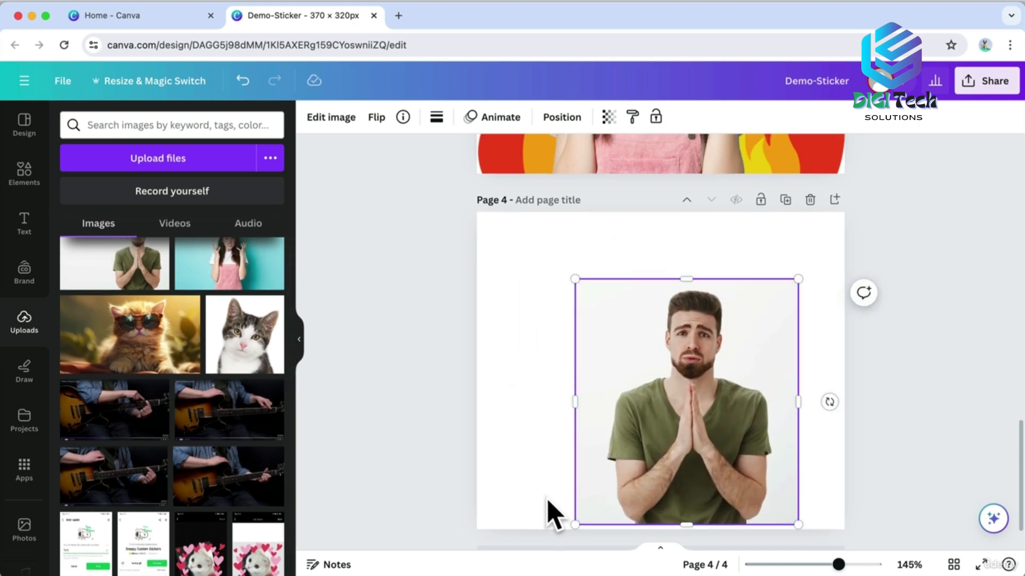
Remove the man photo's background, then enlarge him so he fills the lower-left part of page 4.
left_click(332, 119)
left_click(92, 219)
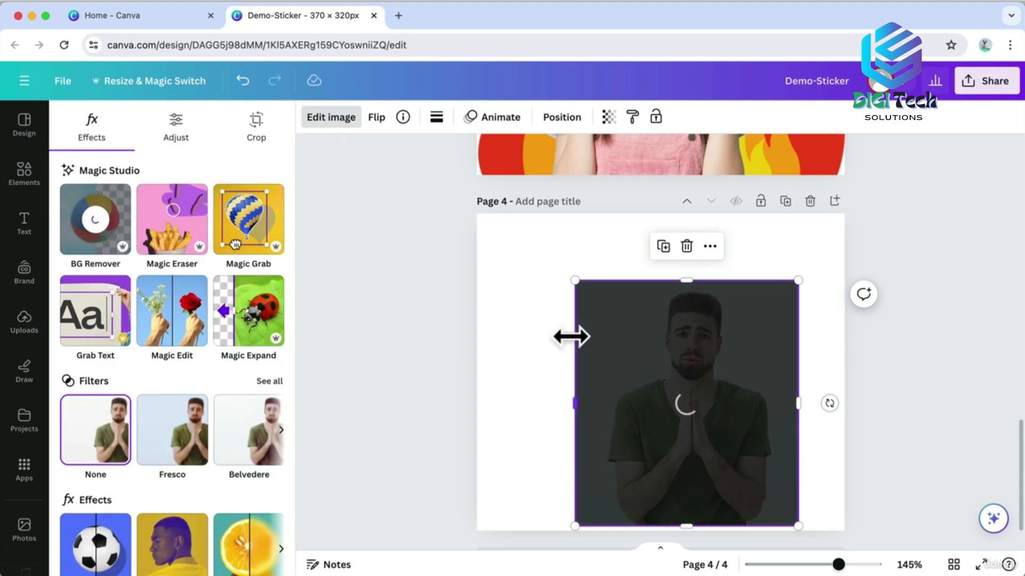
left_click_drag(569, 360, 388, 272)
left_click_drag(592, 314, 566, 396)
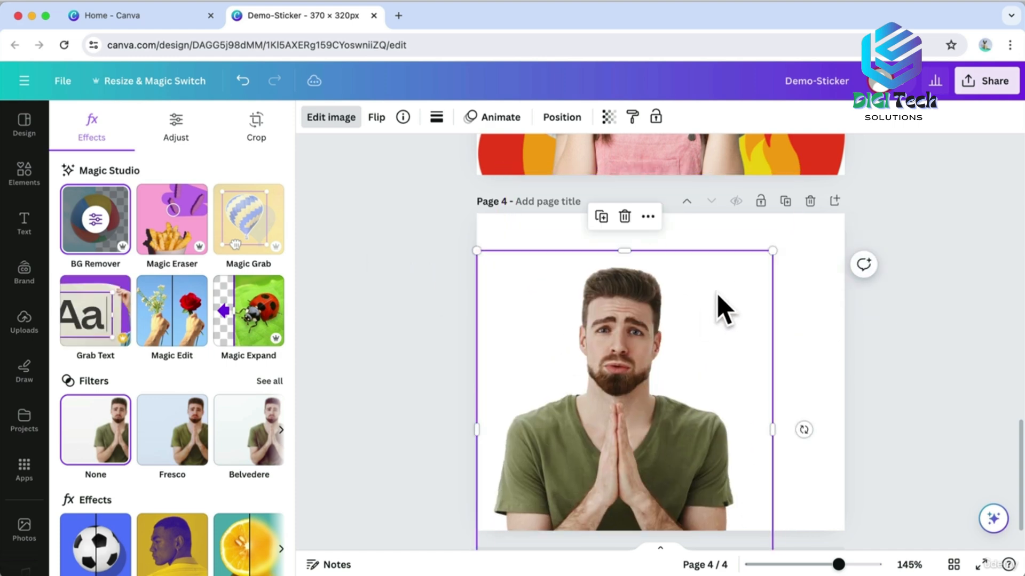
left_click_drag(686, 326, 674, 326)
Search the graphics for "textbox" and add the pale yellow round speech bubble to page 4.
left_click(24, 320)
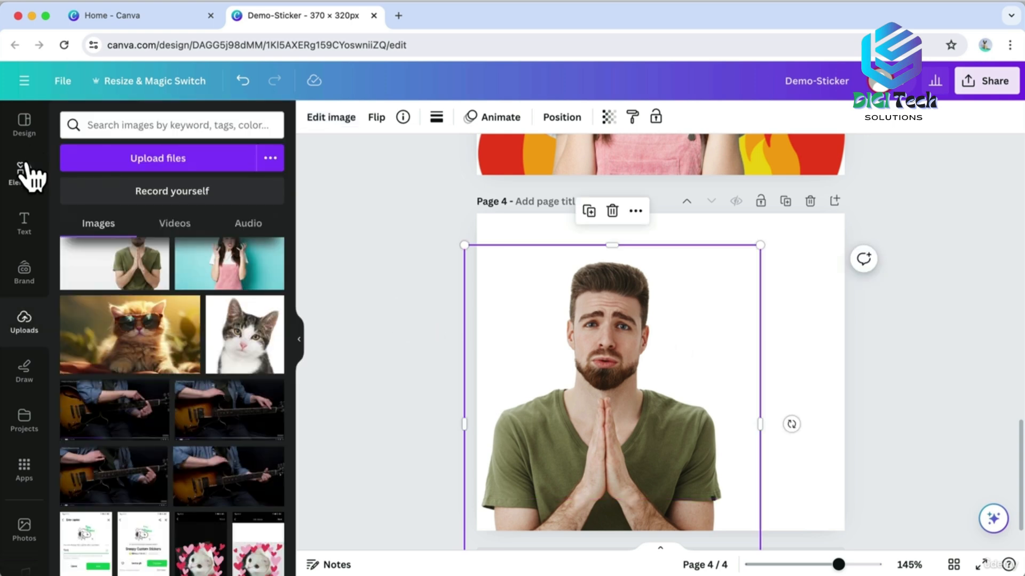
left_click(25, 170)
left_click(147, 127)
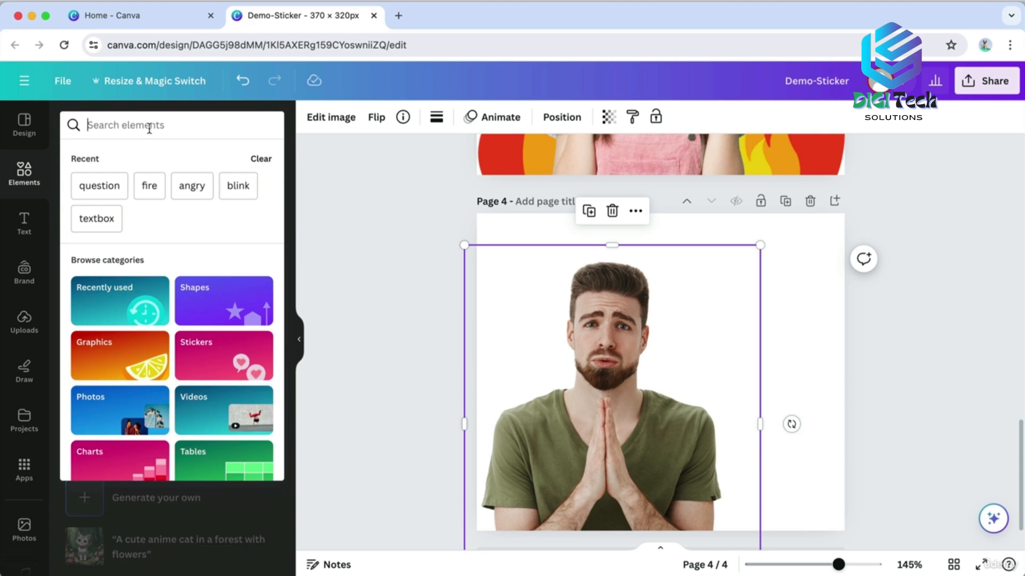
left_click(111, 216)
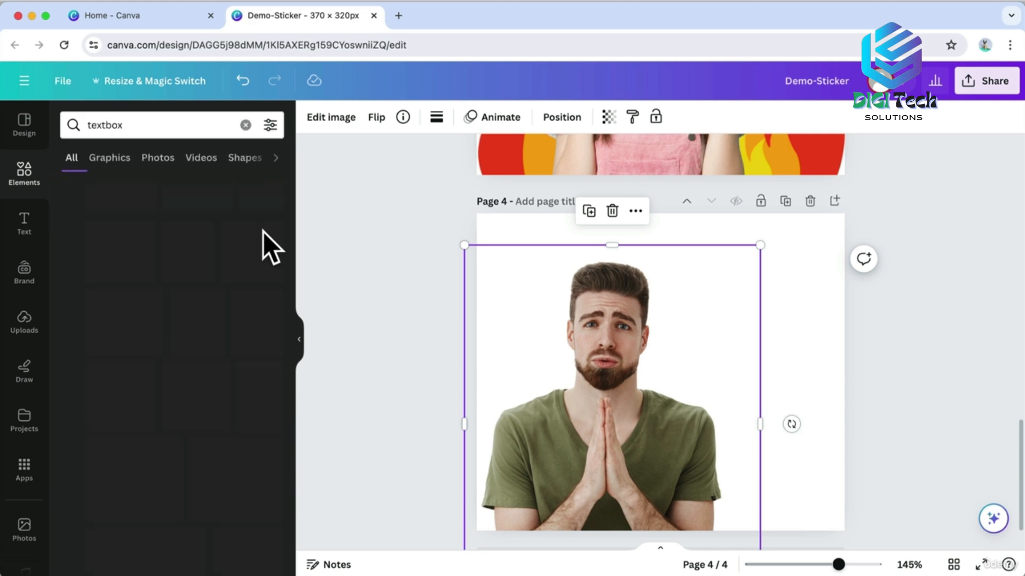
scroll(261, 247, "down", 5)
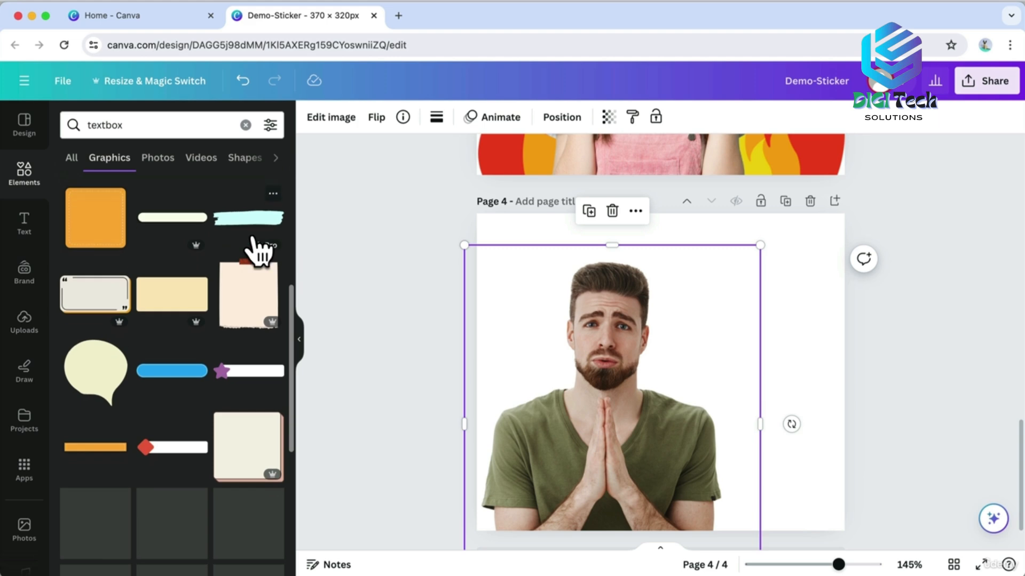
left_click(97, 337)
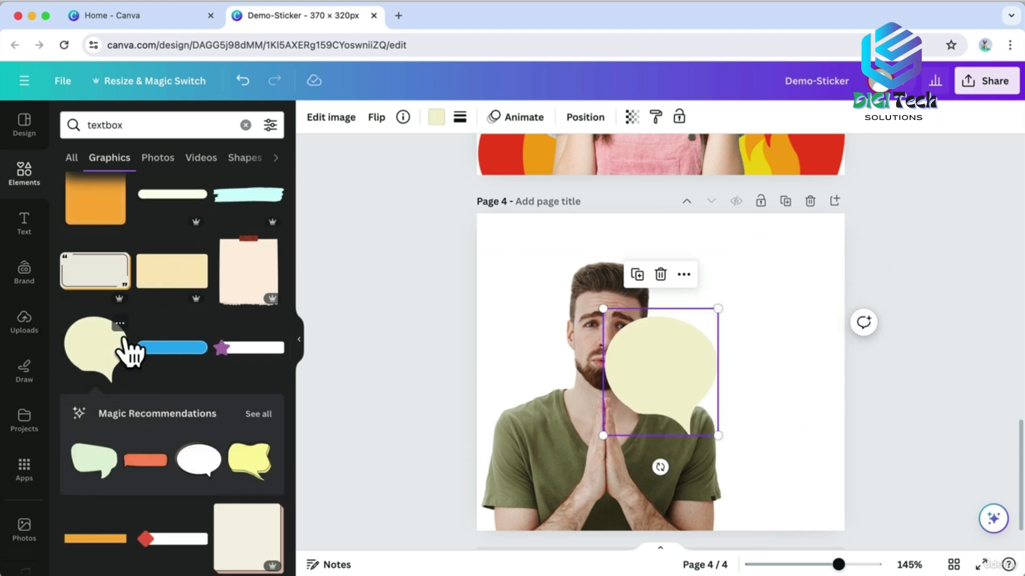
Flip the speech bubble horizontally and enlarge it in the page's upper-right area beside the man's head.
left_click(376, 116)
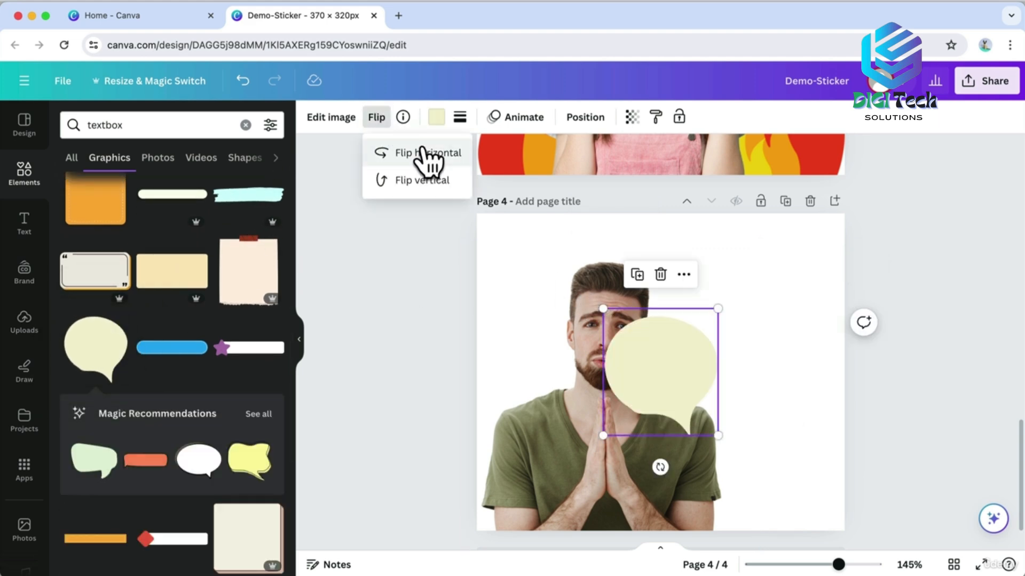
left_click(425, 153)
left_click_drag(613, 338, 737, 338)
left_click_drag(796, 256, 825, 221)
left_click_drag(674, 388, 648, 405)
left_click_drag(727, 382, 732, 373)
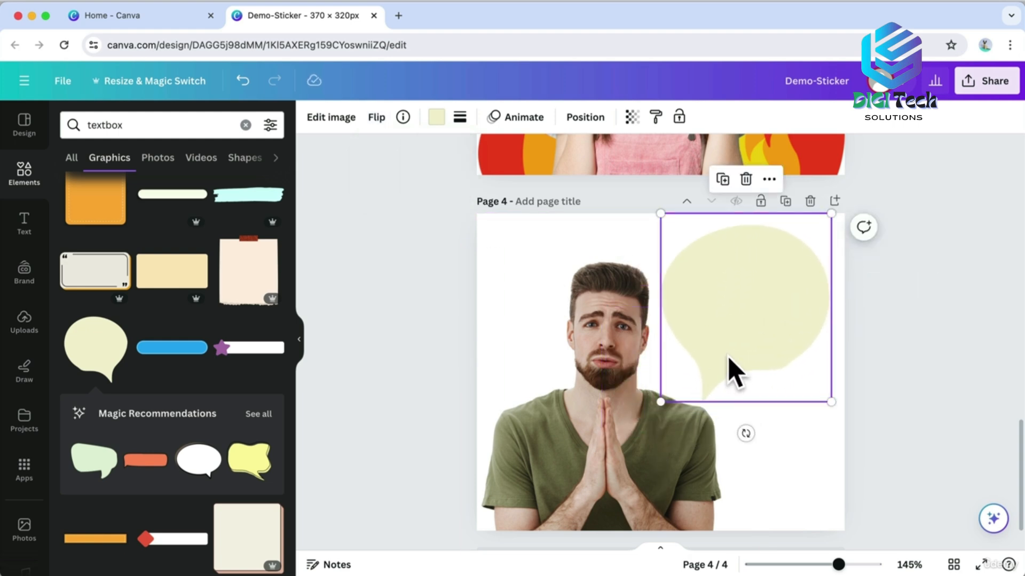
left_click(410, 340)
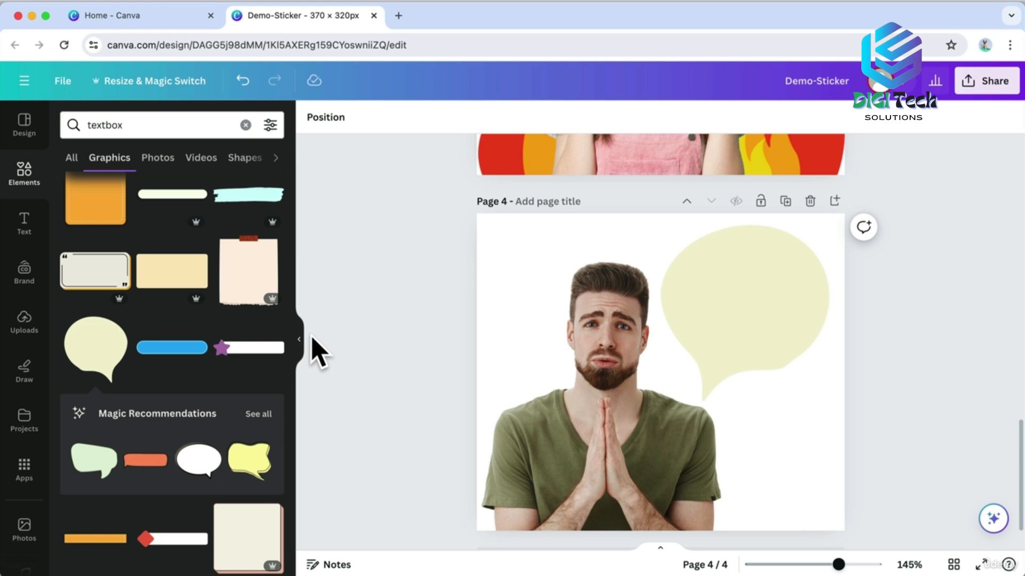
Add a heading reading "SORRY" and place it inside the speech bubble on page 4.
left_click(20, 231)
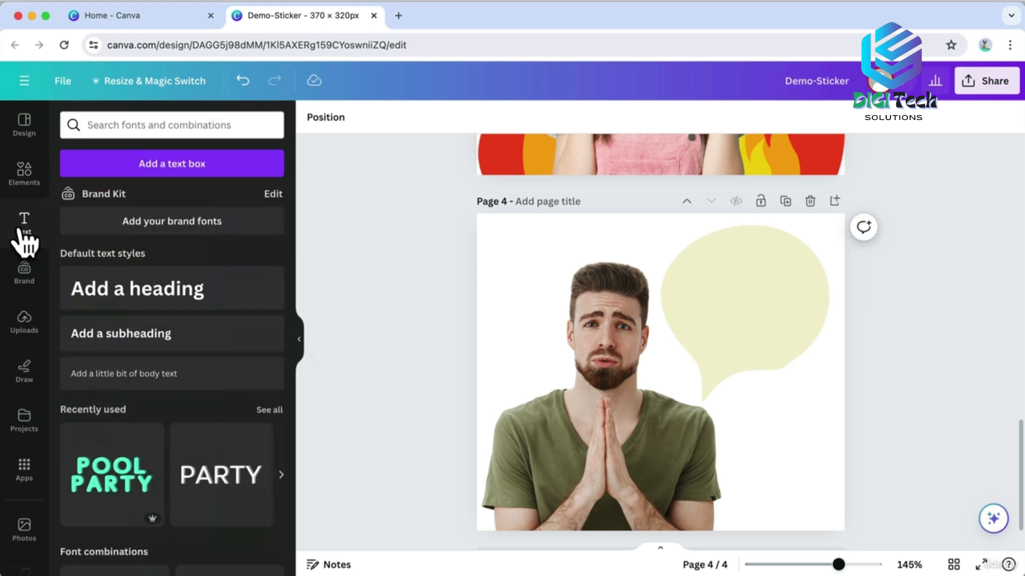
left_click(119, 291)
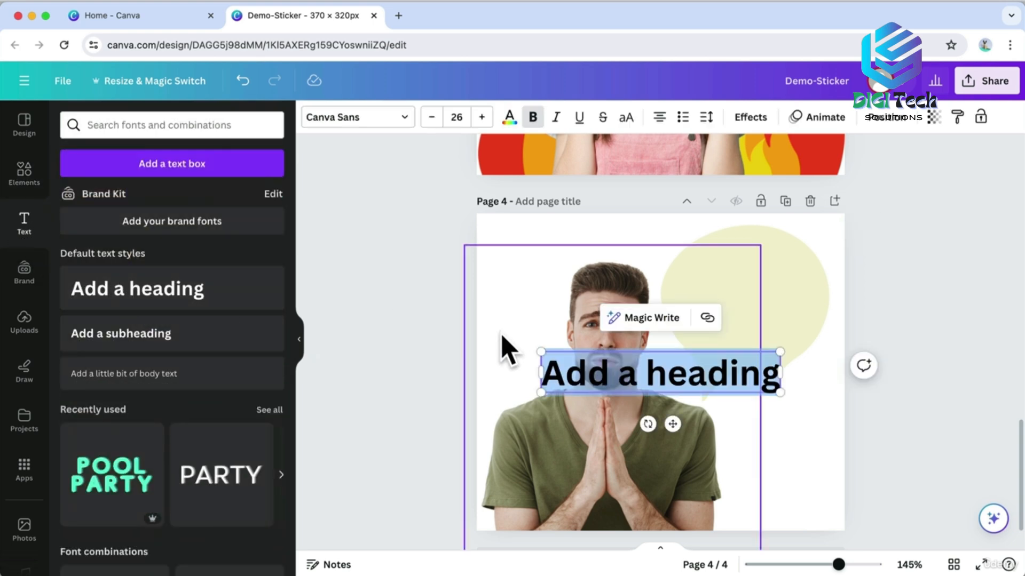
type("SORRY")
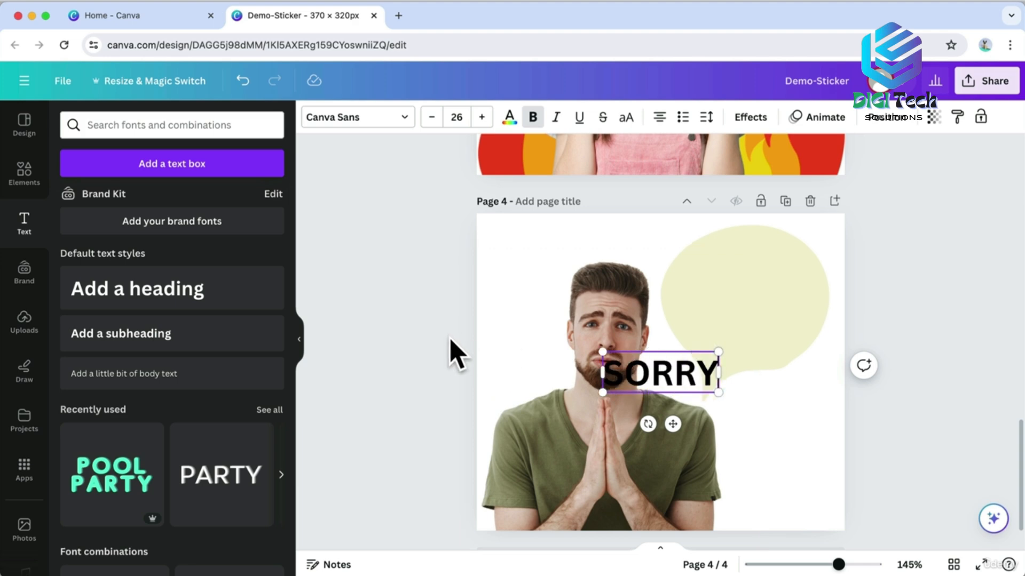
left_click_drag(662, 382, 727, 324)
Set the SORRY text's font to Aloja and enlarge it to size 39.2 across the speech bubble on page 4.
left_click(416, 119)
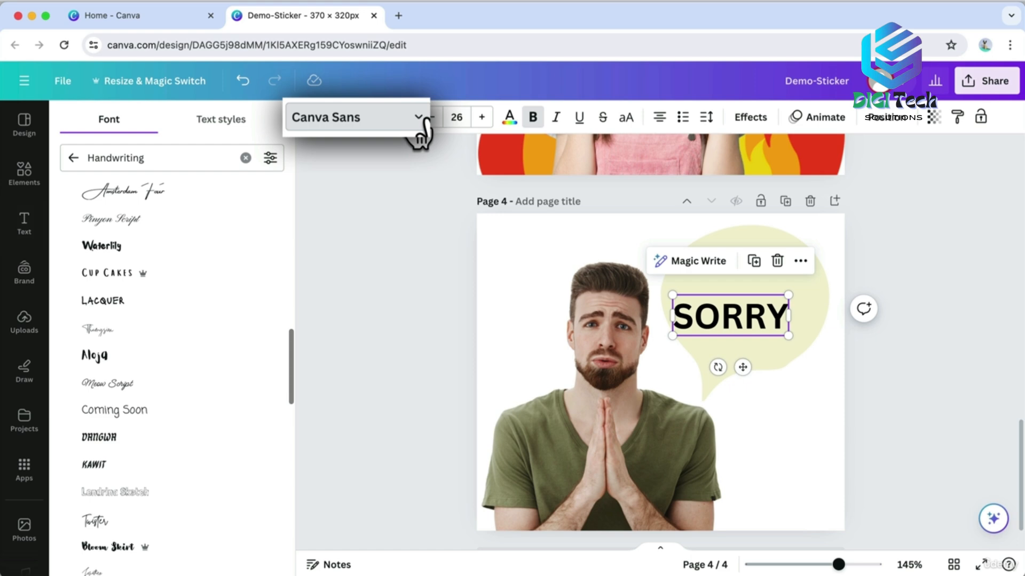
left_click(166, 356)
mouse_move(783, 288)
left_mouse_down()
mouse_move(823, 251)
mouse_move(792, 293)
left_mouse_up()
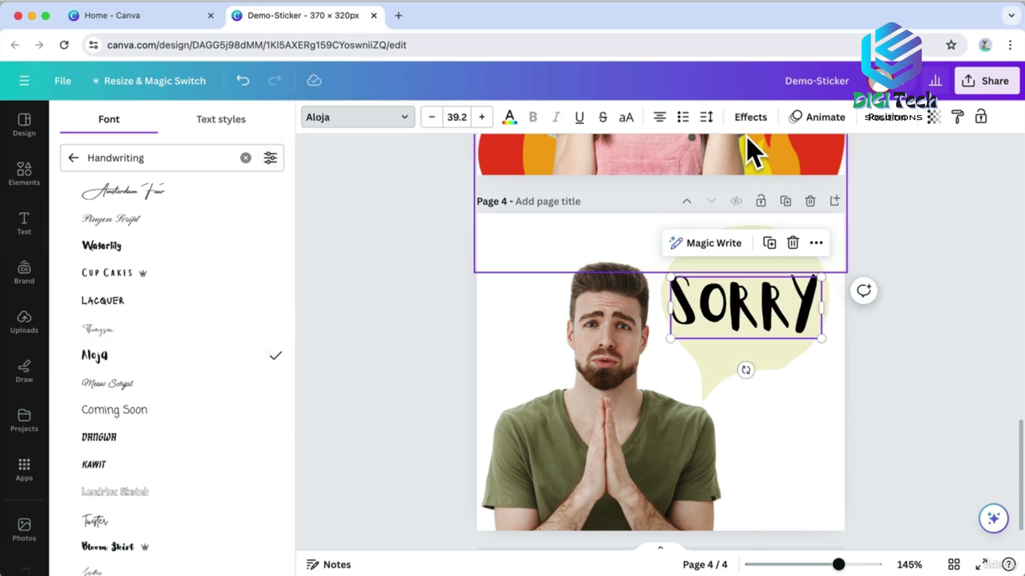
Apply a Shadow effect to the SORRY text with offset 69, transparency 58 and white as the shadow colour.
left_click(748, 119)
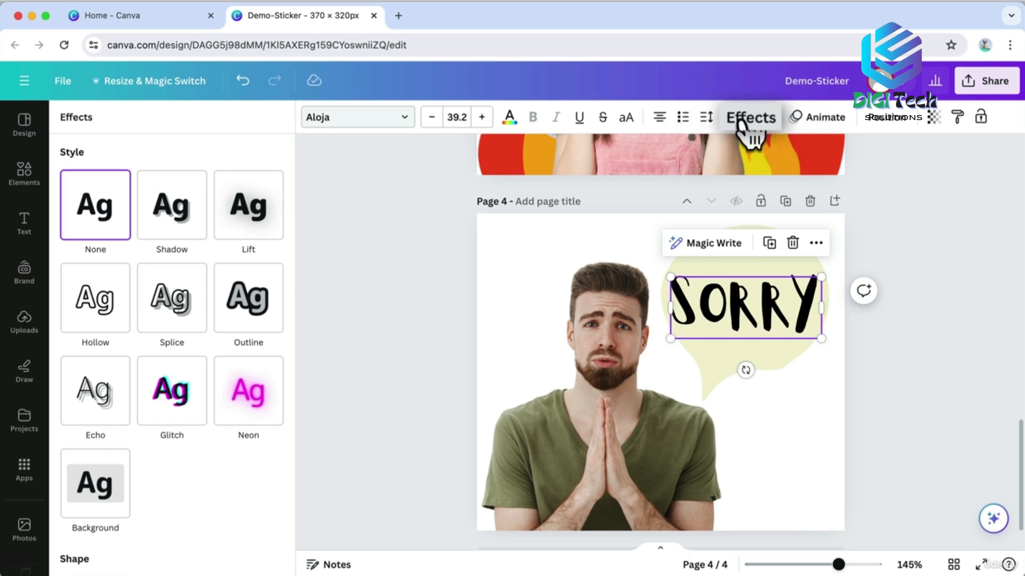
left_click(192, 213)
left_click_drag(153, 296, 188, 297)
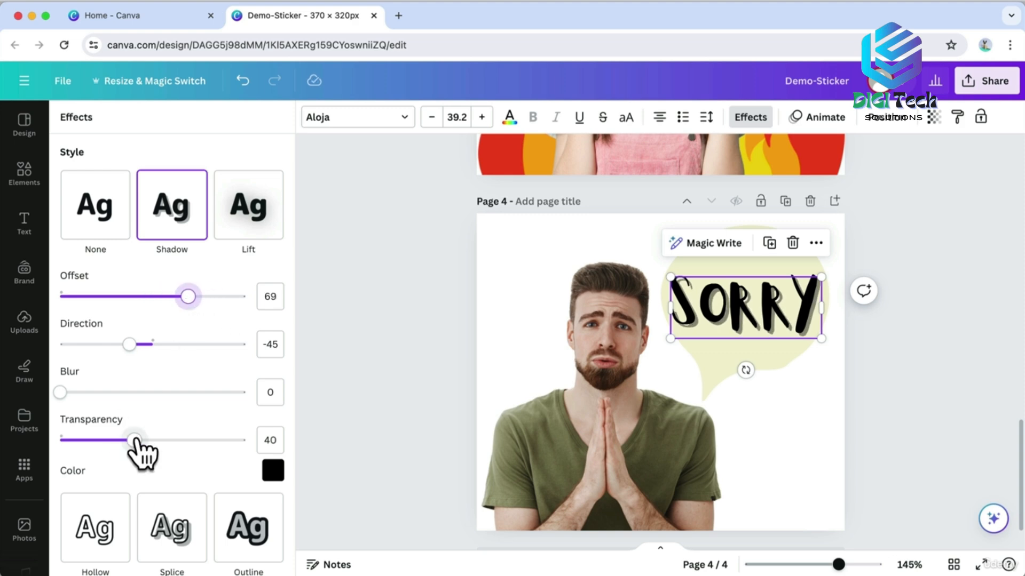
left_click_drag(137, 440, 162, 441)
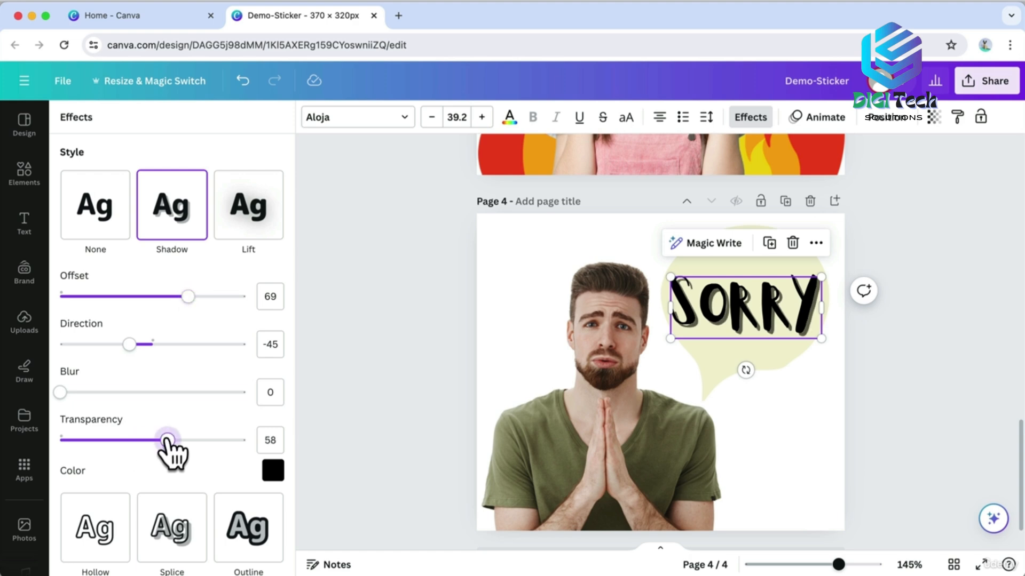
left_click(273, 470)
left_click(95, 405)
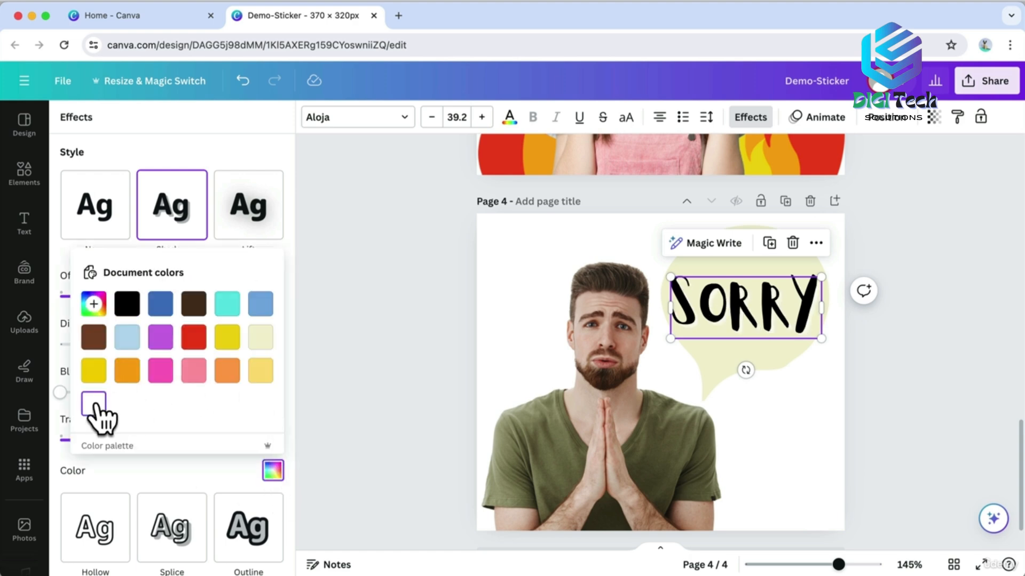
left_click(190, 473)
Recolour the speech bubble on page 4 to the light green #B1E49C.
left_click(675, 389)
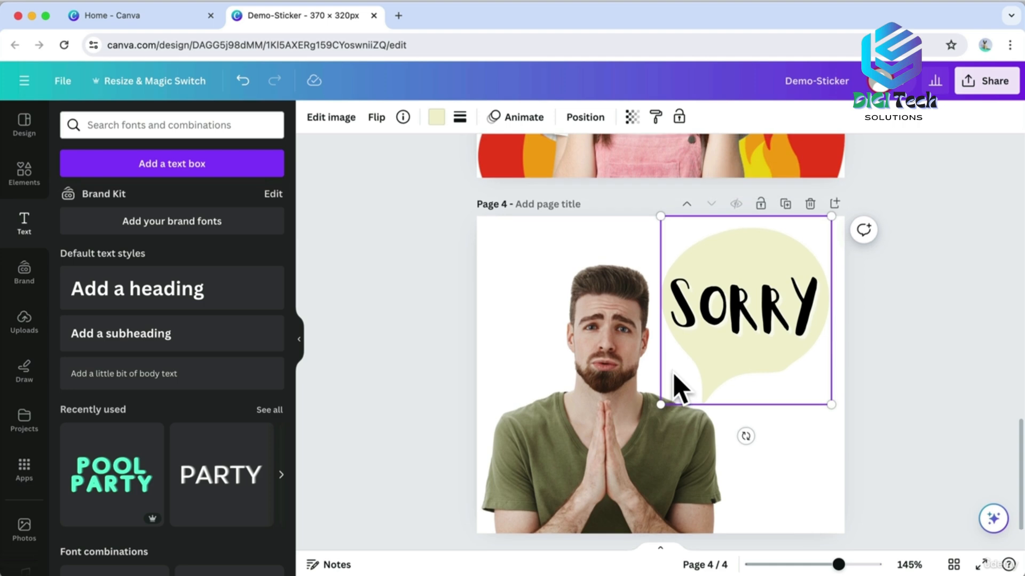
left_click(435, 119)
scroll(221, 325, "down", 4)
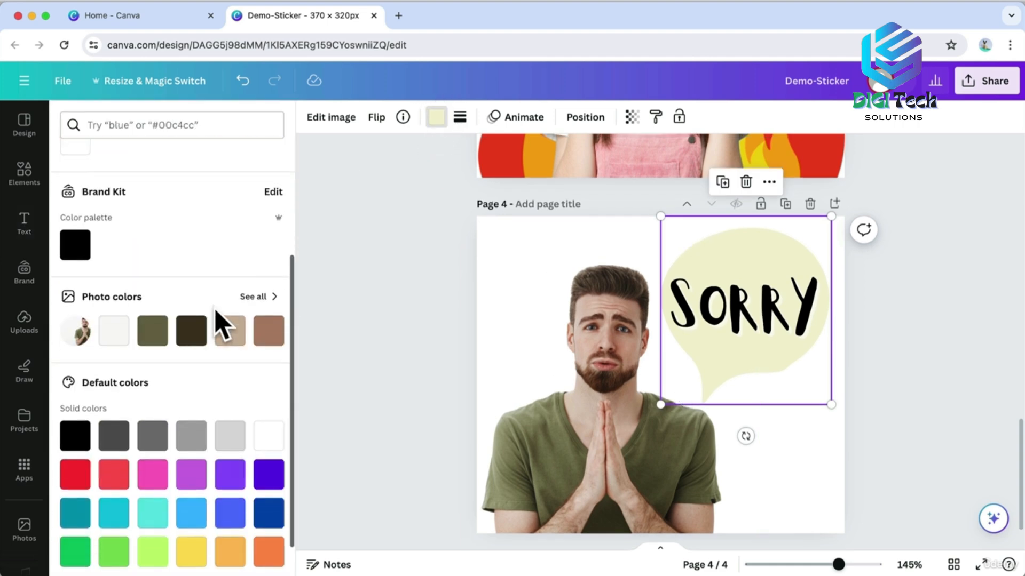
left_click(152, 331)
scroll(153, 343, "down", 1)
left_click(114, 519)
scroll(107, 517, "up", 1)
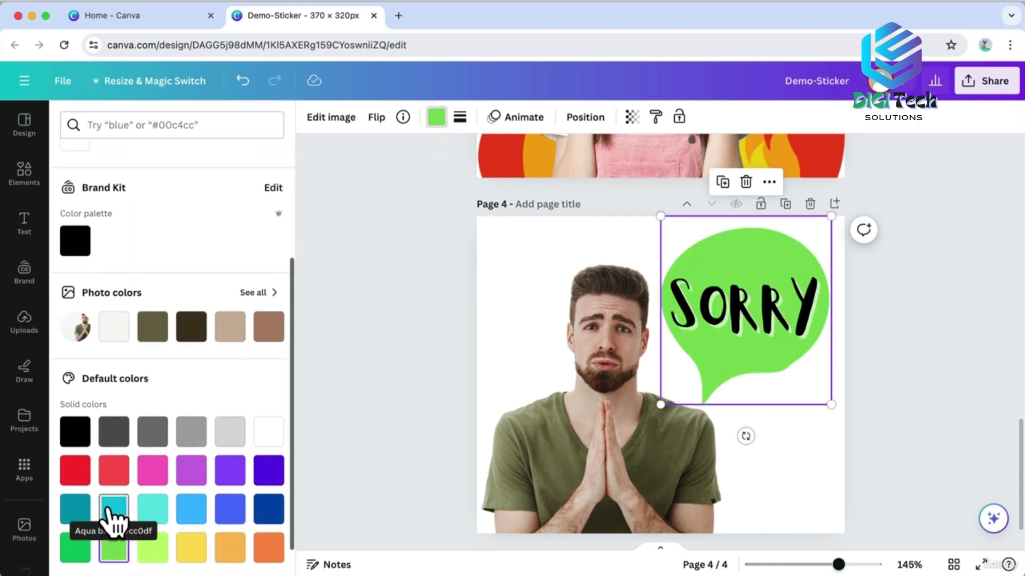
scroll(109, 517, "up", 4)
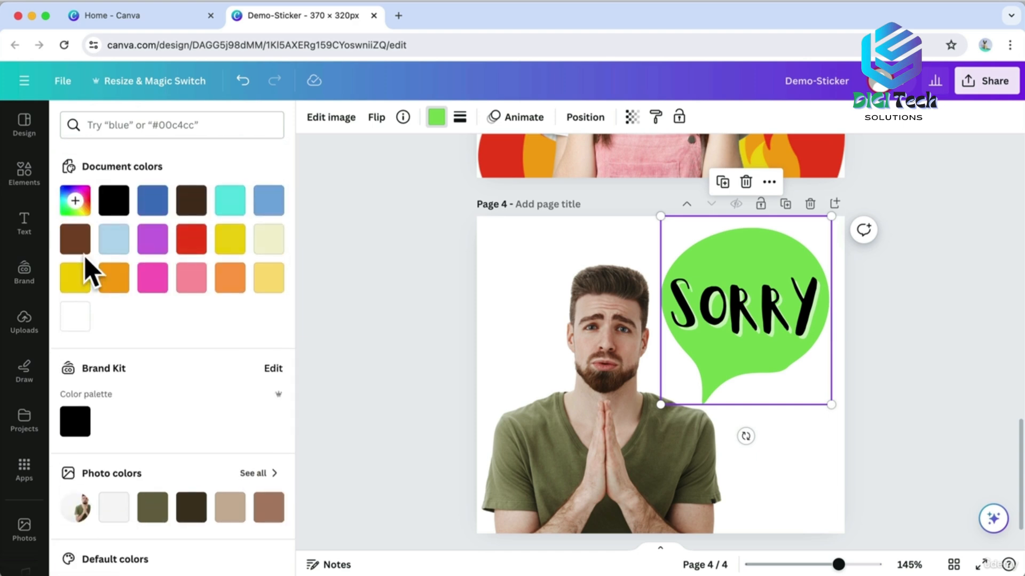
left_click(75, 200)
left_click(131, 241)
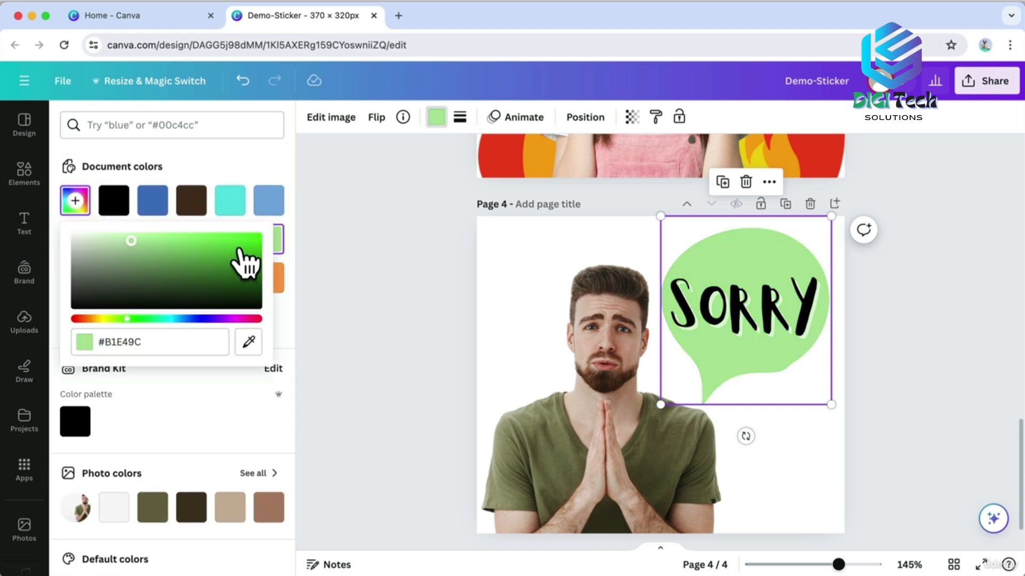
Set the SORRY text's shadow transparency to 100.
left_click(688, 306)
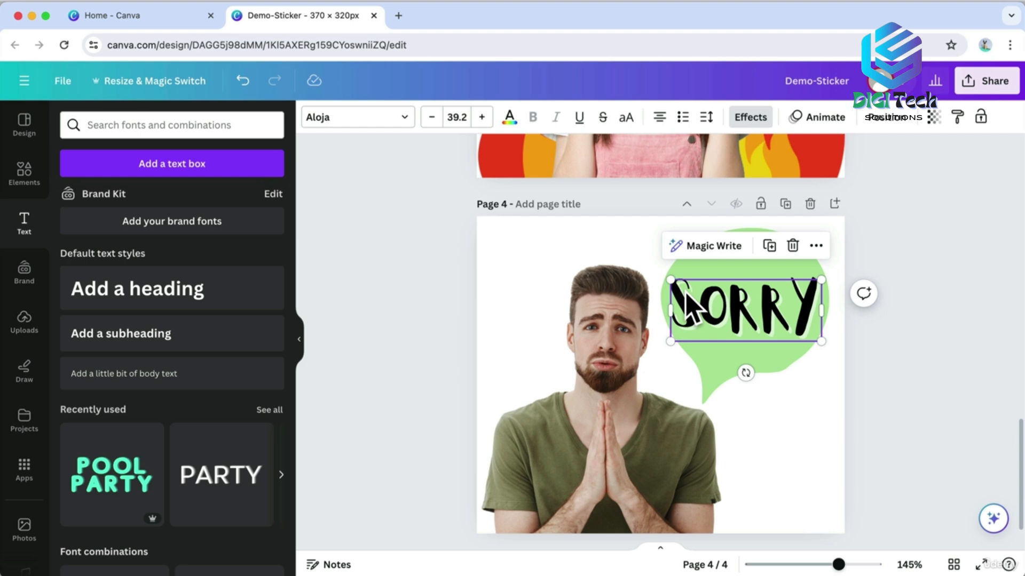
left_click(756, 122)
left_click_drag(176, 449, 284, 452)
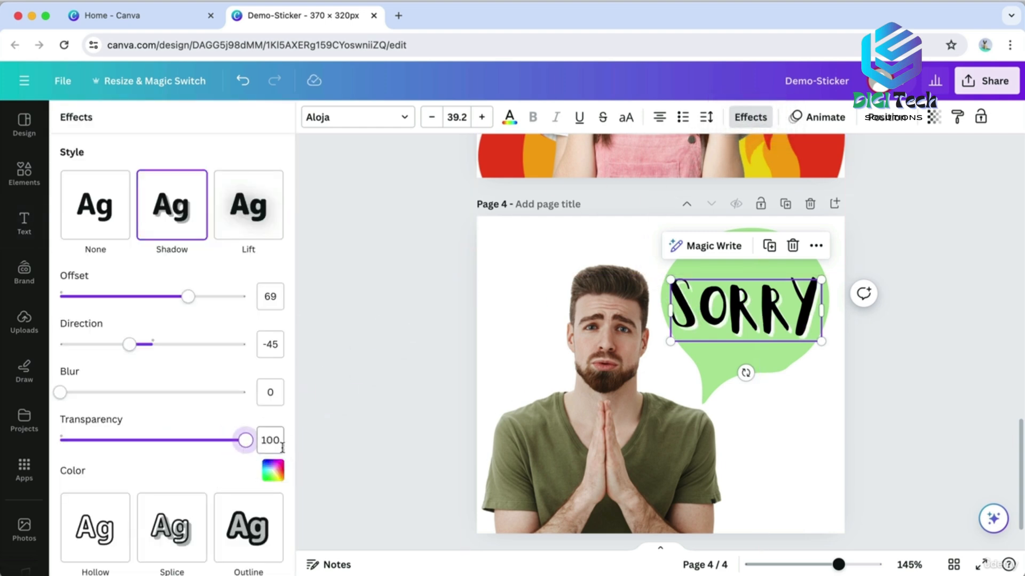
left_click(419, 392)
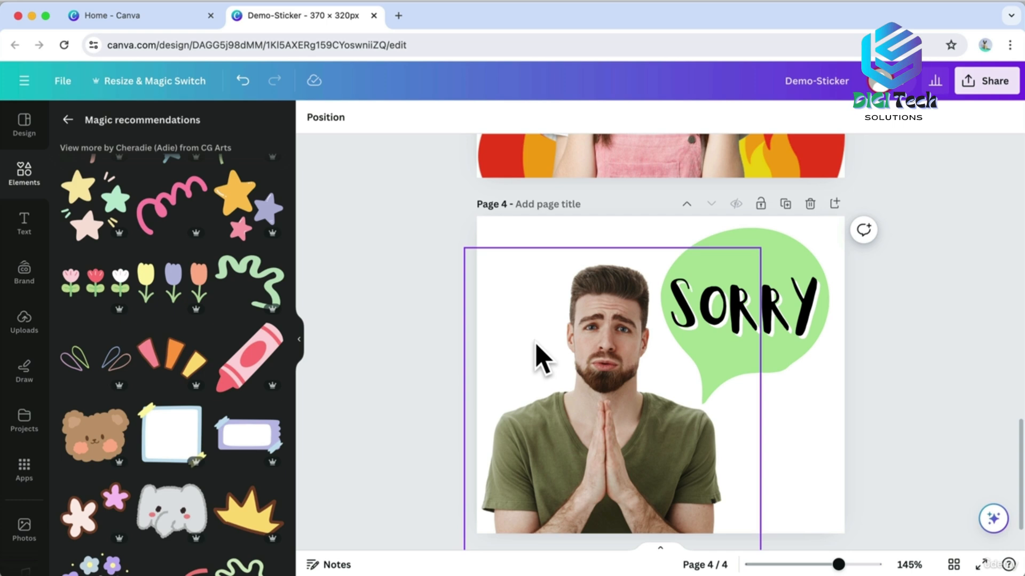
Add the pink curly squiggle below the speech bubble on page 4 and recolour it with the default solid yellow.
left_click(183, 207)
mouse_move(734, 314)
left_mouse_down()
mouse_move(660, 375)
mouse_move(797, 407)
left_mouse_up()
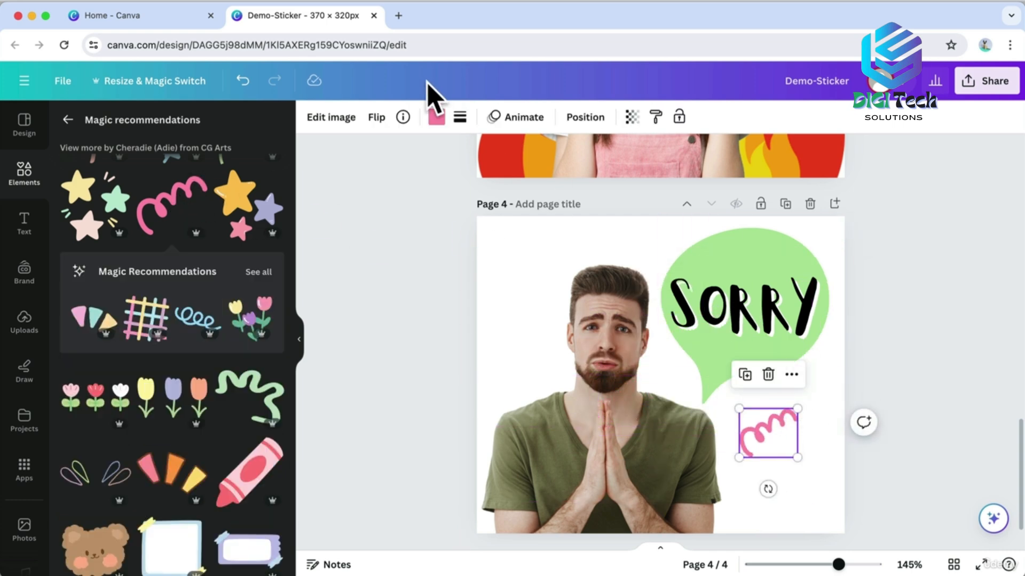
left_click(438, 119)
left_click(75, 279)
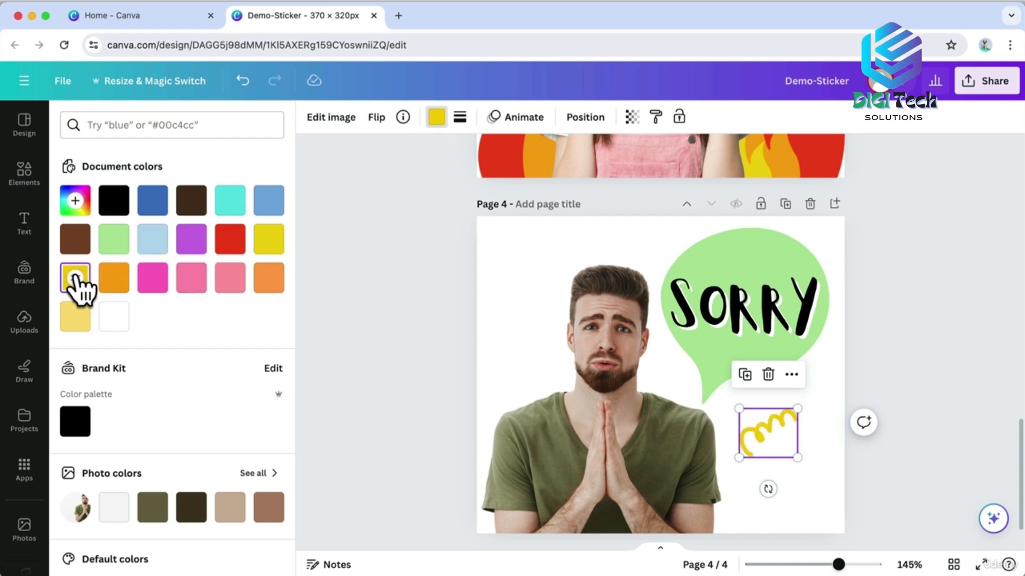
left_click(268, 241)
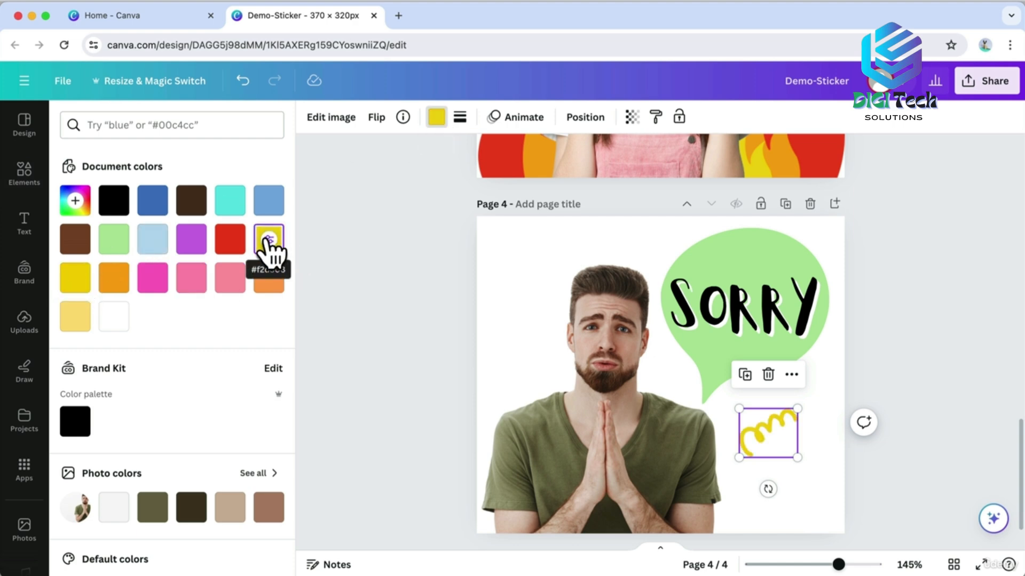
scroll(86, 320, "down", 5)
left_click(192, 515)
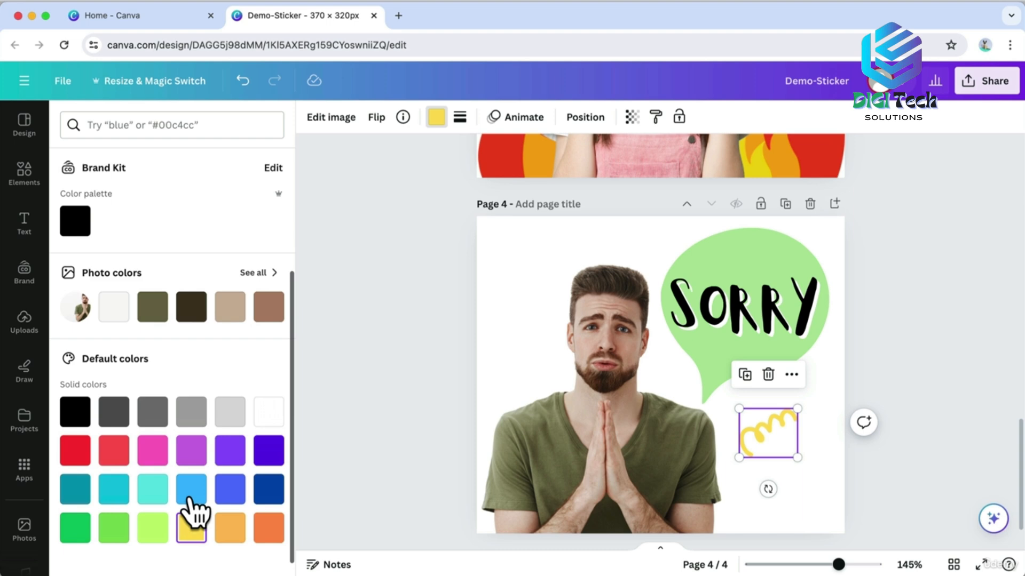
Duplicate the yellow squiggle above the man's head and at the page's left edge, rotating the left-edge copy.
left_click(745, 375)
mouse_move(776, 451)
left_mouse_down()
mouse_move(469, 289)
mouse_move(624, 216)
mouse_move(638, 243)
mouse_move(505, 360)
left_mouse_up()
left_click(447, 238)
left_click(589, 173)
left_click_drag(526, 409, 477, 396)
left_click_drag(525, 374, 505, 385)
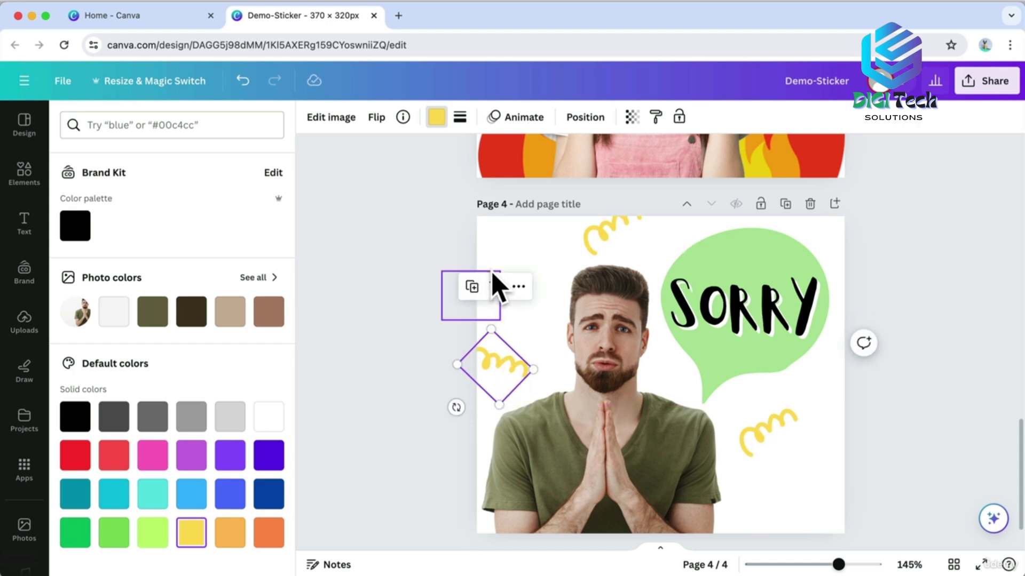
Add smaller squiggle copies in page 4's upper-left corner and lower-right area, adjusting their size, rotation and spacing.
left_click(498, 283)
mouse_move(469, 348)
left_mouse_down()
mouse_move(431, 337)
mouse_move(487, 251)
mouse_move(474, 245)
mouse_move(816, 485)
mouse_move(767, 499)
mouse_move(761, 550)
left_mouse_up()
left_click(474, 193)
mouse_move(770, 509)
left_mouse_down()
mouse_move(775, 526)
mouse_move(803, 527)
left_mouse_up()
mouse_move(756, 430)
left_mouse_down()
mouse_move(793, 402)
mouse_move(763, 406)
mouse_move(797, 392)
left_mouse_up()
left_click_drag(813, 475, 811, 462)
left_click_drag(787, 523, 774, 514)
left_click_drag(745, 514, 759, 516)
mouse_move(792, 530)
left_mouse_down()
mouse_move(778, 520)
mouse_move(792, 525)
left_mouse_up()
Duplicate the lower-right squiggle, flip the copy and arrange the squiggles around page 4's lower-right corner.
left_click(747, 452)
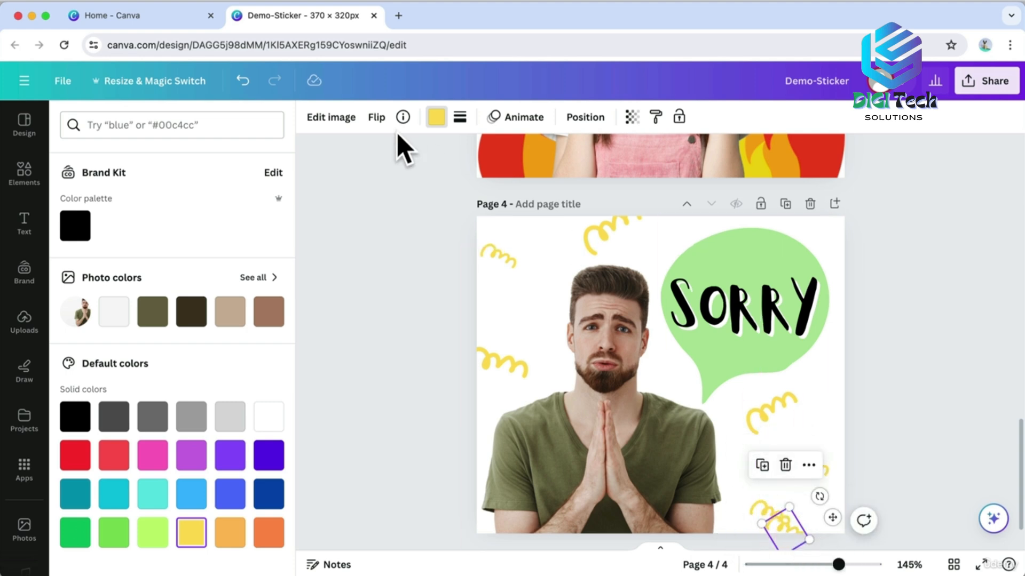
left_click(377, 118)
left_click_drag(795, 515, 830, 514)
left_click_drag(812, 474, 819, 444)
left_click_drag(780, 516, 765, 490)
left_click(950, 431)
left_click(969, 404)
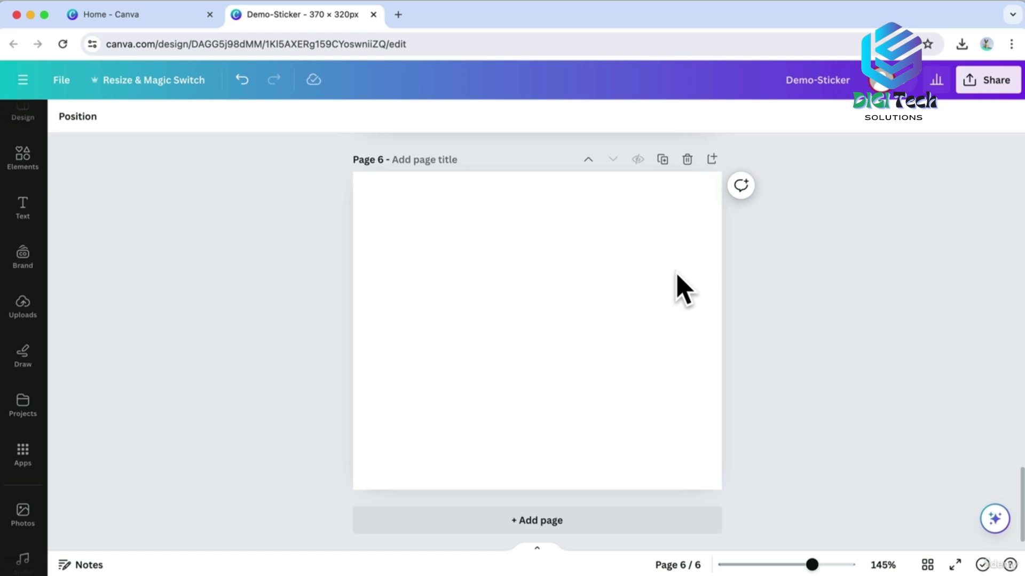
Upload the last two images in the Photos Demo folder, the cartoon pig and the cartoon cat.
left_click(22, 307)
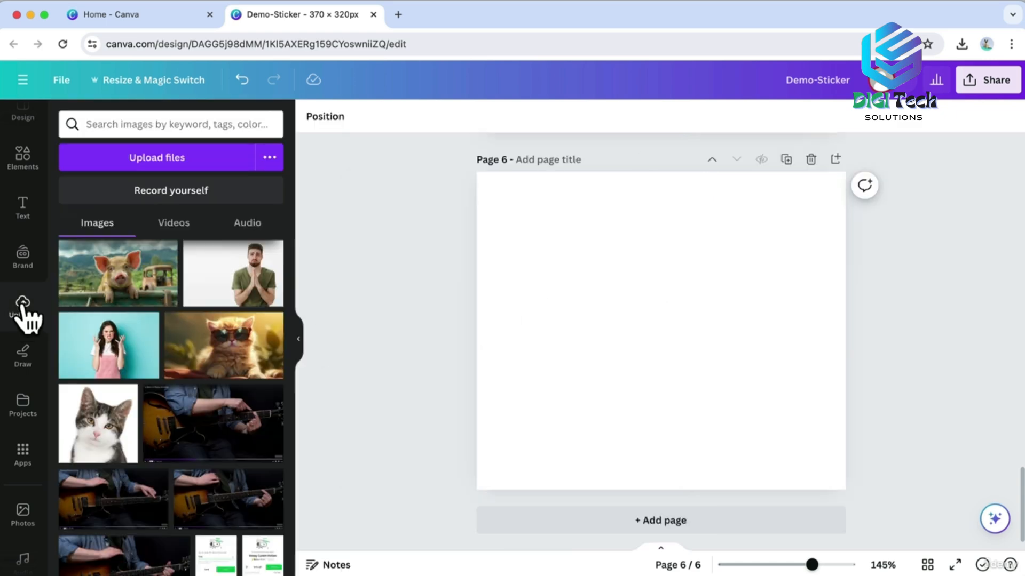
left_click(189, 160)
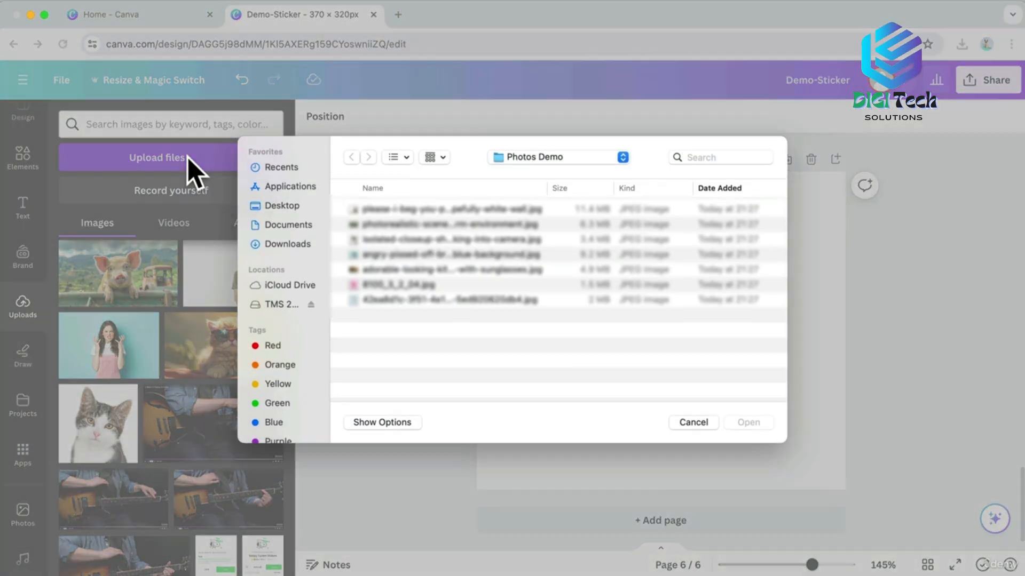
left_click(377, 287)
left_click(386, 300, "shift")
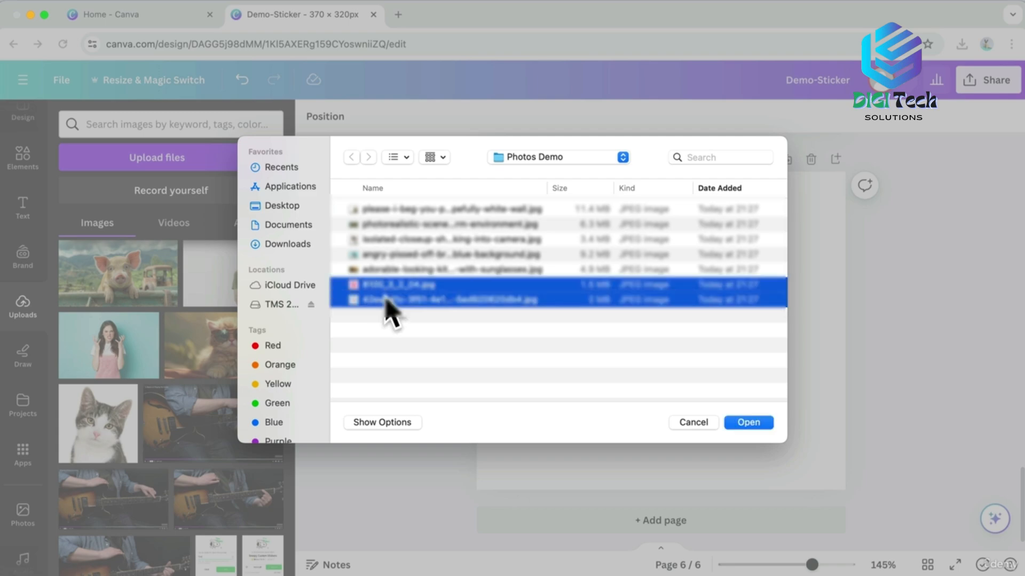
left_click(758, 426)
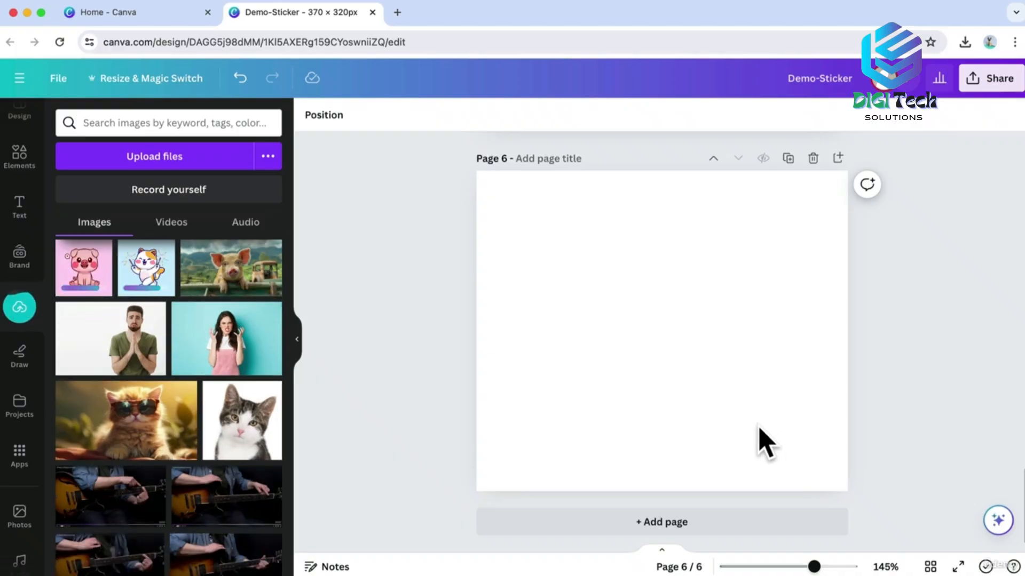
Place the cartoon cat image on page 6 and enlarge it down to the page's bottom edge.
left_click(143, 281)
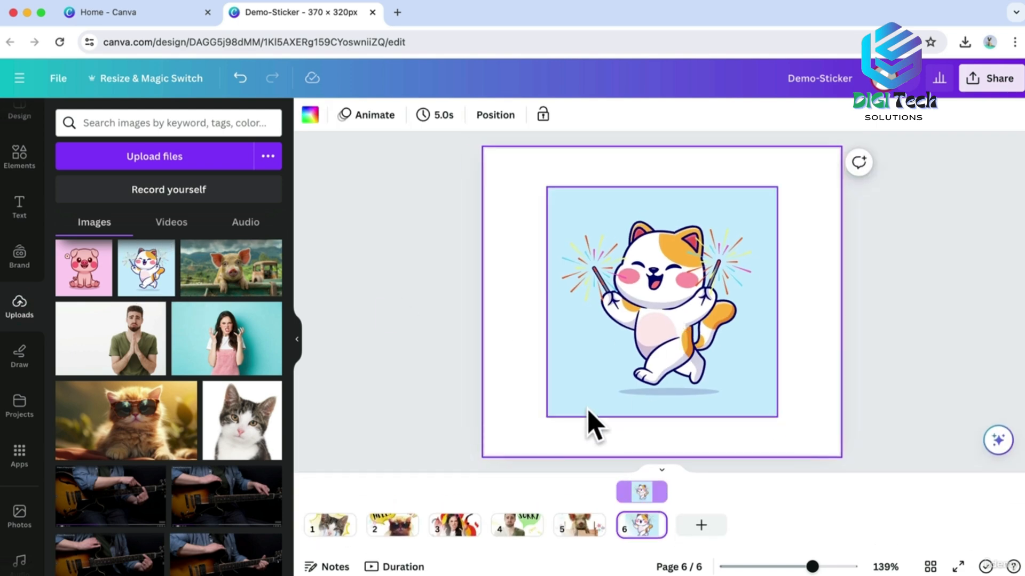
left_click_drag(548, 417, 526, 435)
left_click_drag(774, 439, 791, 455)
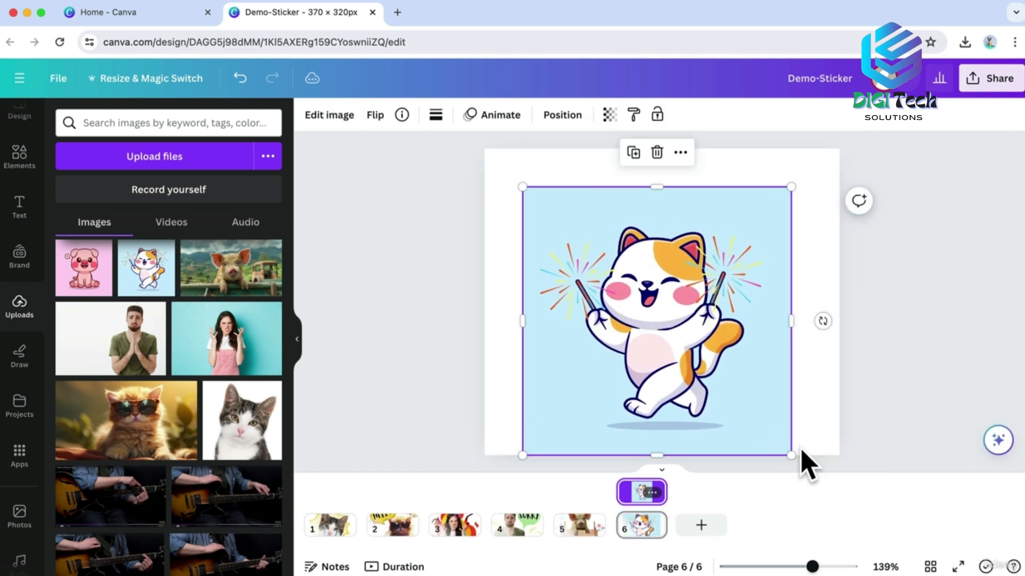
Add the cartoon pig image to page 6 and crop it to just the head, placed over the cat's head.
left_click(88, 272)
left_click_drag(676, 422, 670, 320)
left_click_drag(661, 187, 665, 218)
left_click_drag(546, 274, 605, 270)
left_click_drag(777, 270, 679, 297)
Remove the pig head's background, shrink it slightly and tilt it a little counterclockwise over the cat's head.
left_click(334, 116)
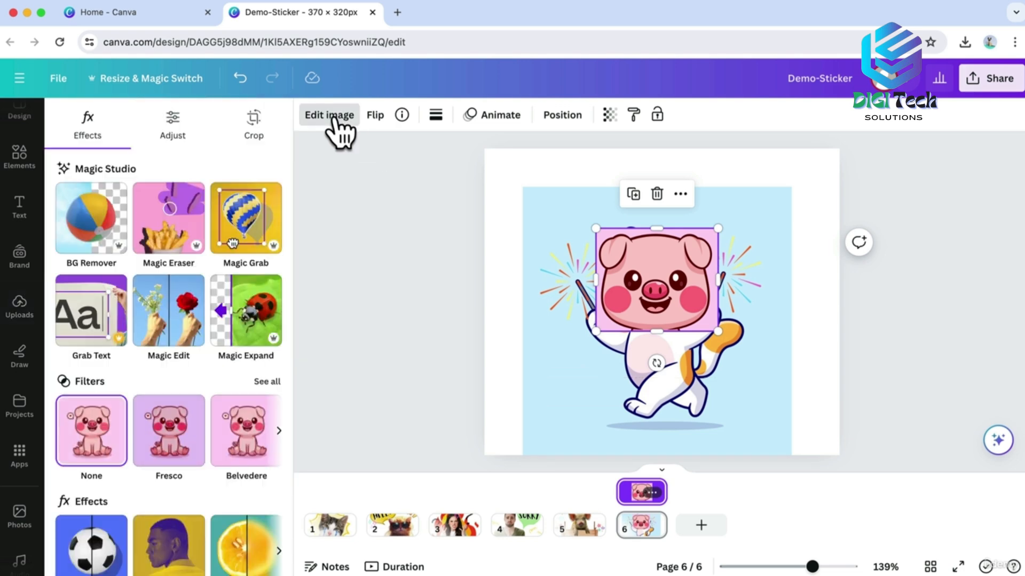
left_click(91, 235)
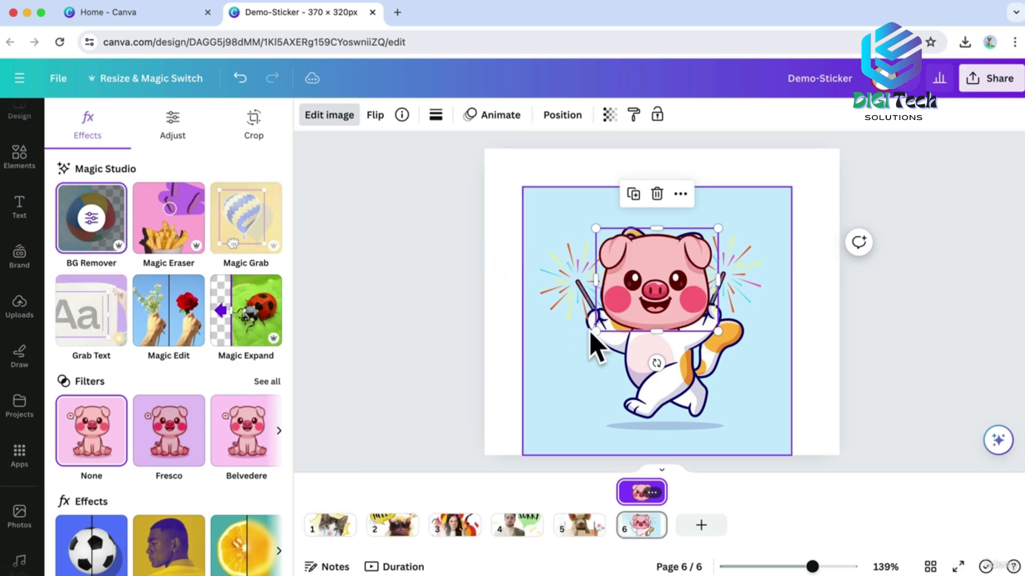
left_click_drag(595, 331, 600, 328)
left_click_drag(665, 318, 663, 318)
left_click_drag(657, 359, 665, 359)
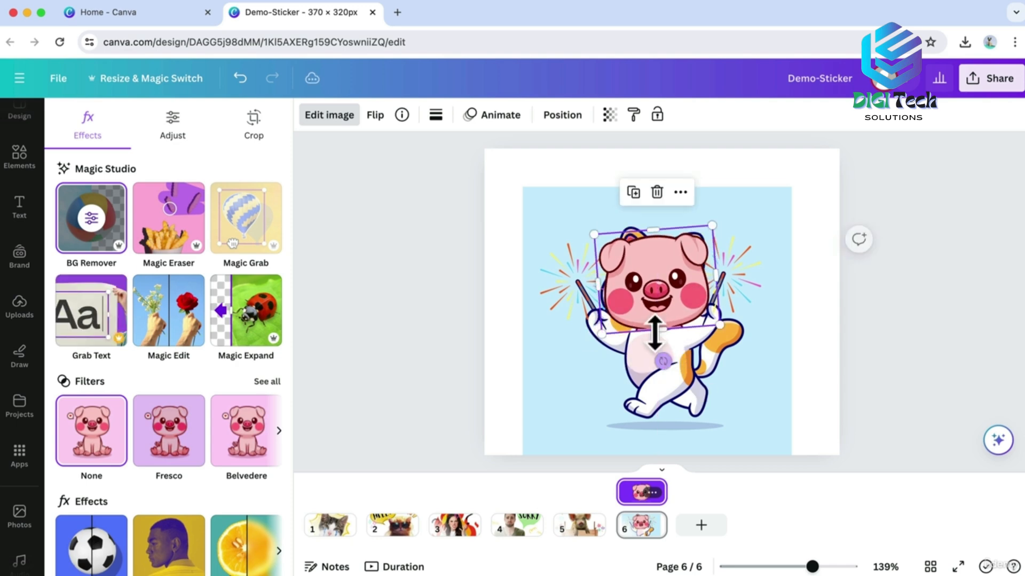
left_click_drag(660, 318, 659, 315)
Crop the top of the cat image down behind the pig head, then select both images and enlarge them together.
left_click(652, 222)
left_click_drag(651, 191, 648, 300)
left_click(760, 252)
left_click(697, 275)
left_click(720, 366, "shift")
scroll(720, 366, "down", 2)
left_click_drag(773, 399, 795, 415)
left_click_drag(788, 177, 807, 170)
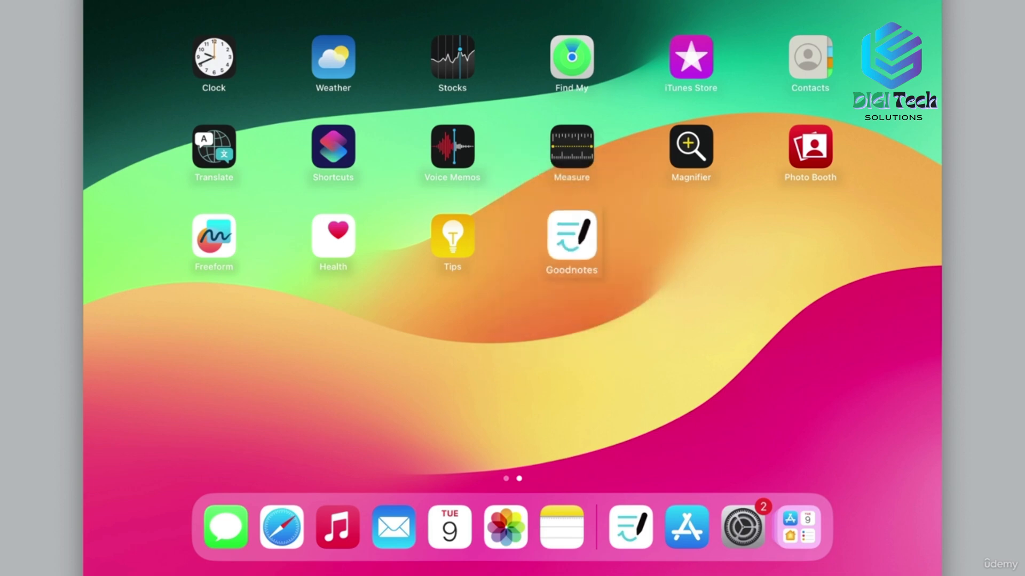
Switch to Goodnotes and create a new notebook with a cover and blank white A4 landscape paper.
left_click(572, 236)
left_click(394, 181)
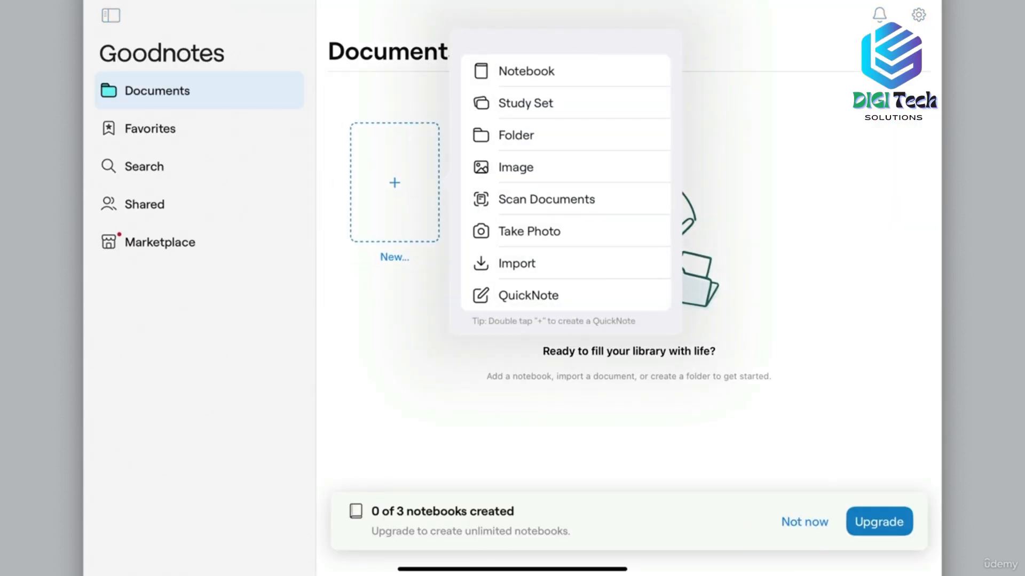
left_click(565, 71)
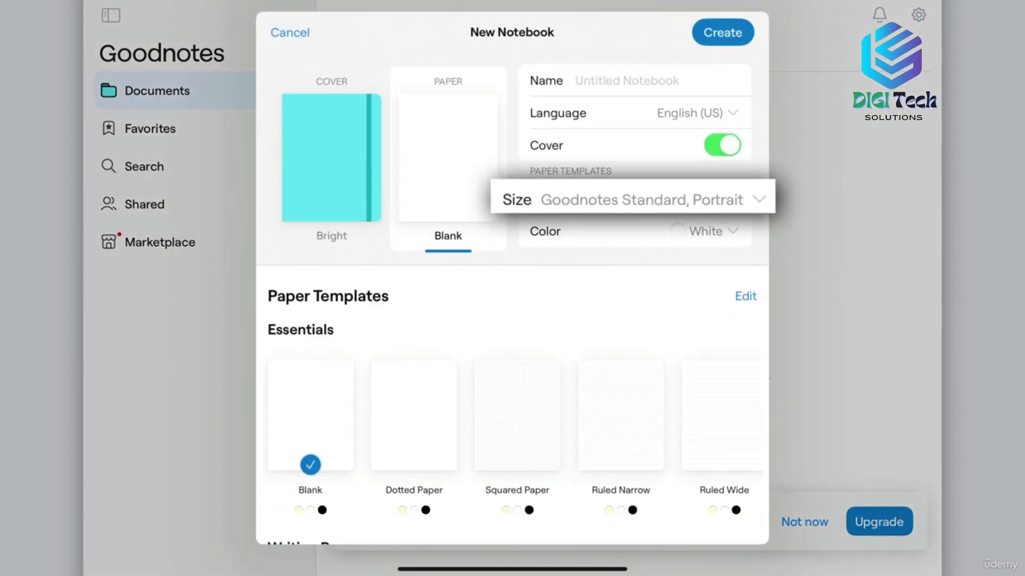
left_click(642, 199)
left_click(574, 147)
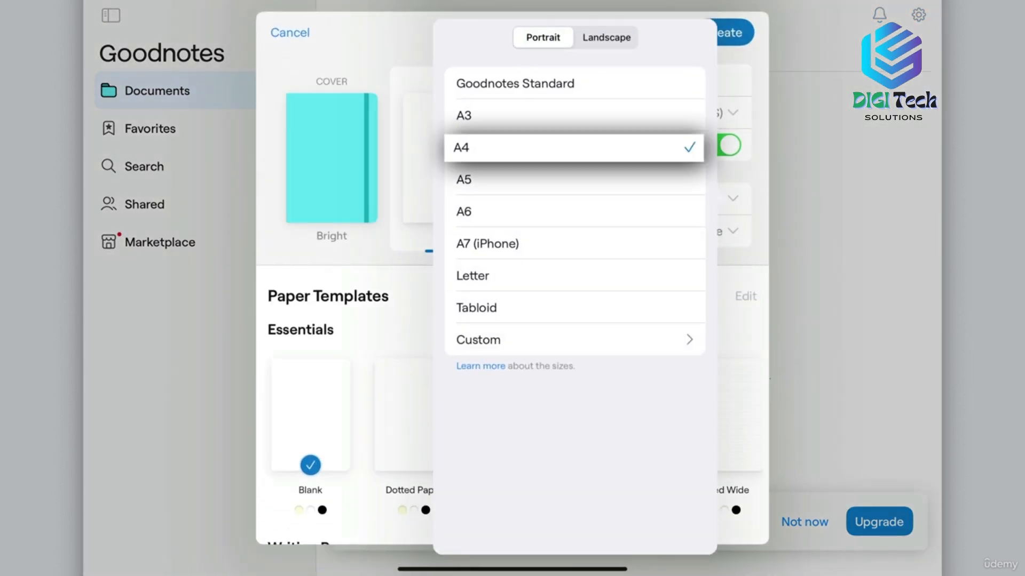
left_click(606, 38)
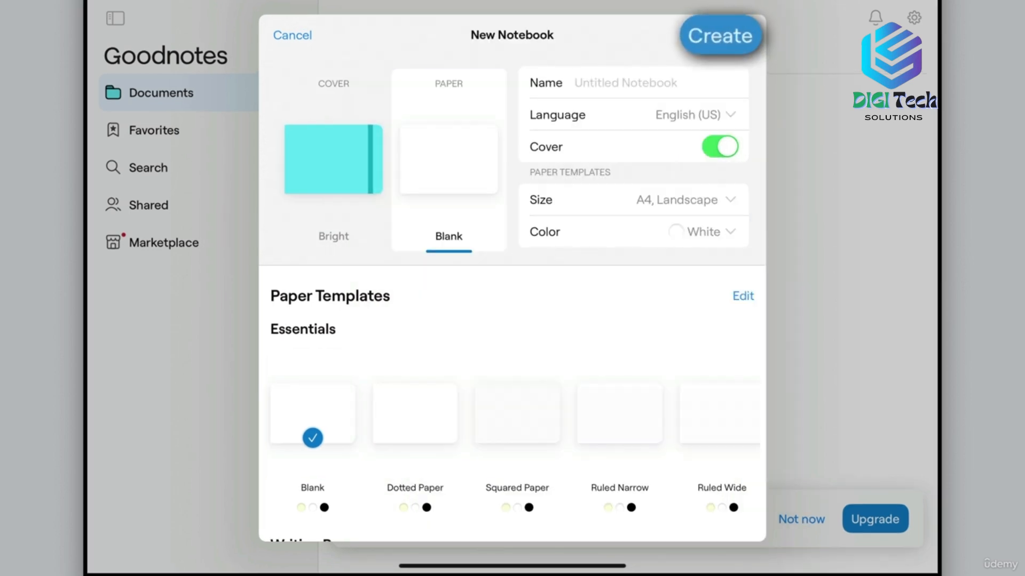
left_click(720, 35)
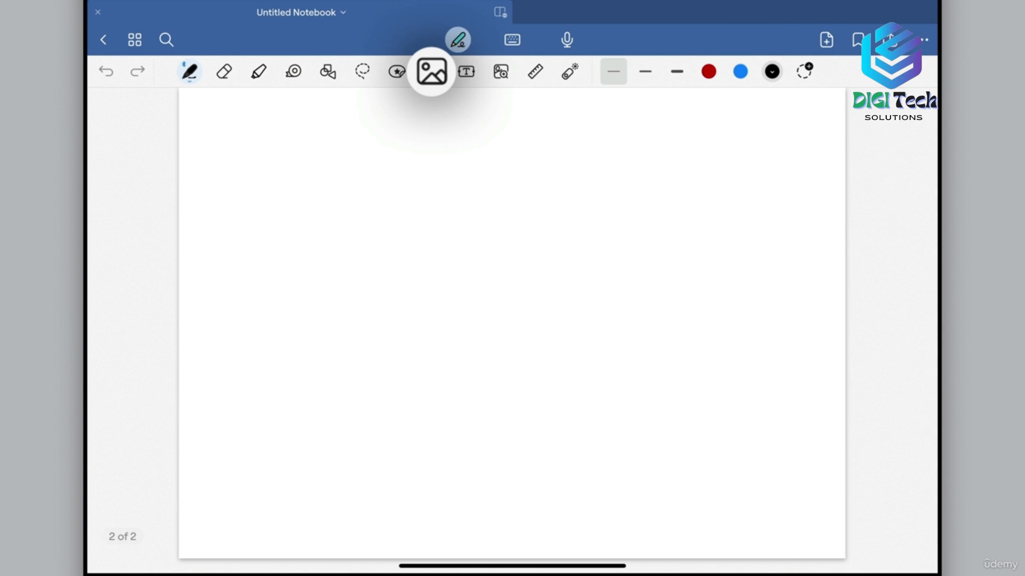
Insert the pig-cat picture from the photo library and enlarge it to fill nearly the whole page height.
left_click(432, 71)
left_click(508, 256)
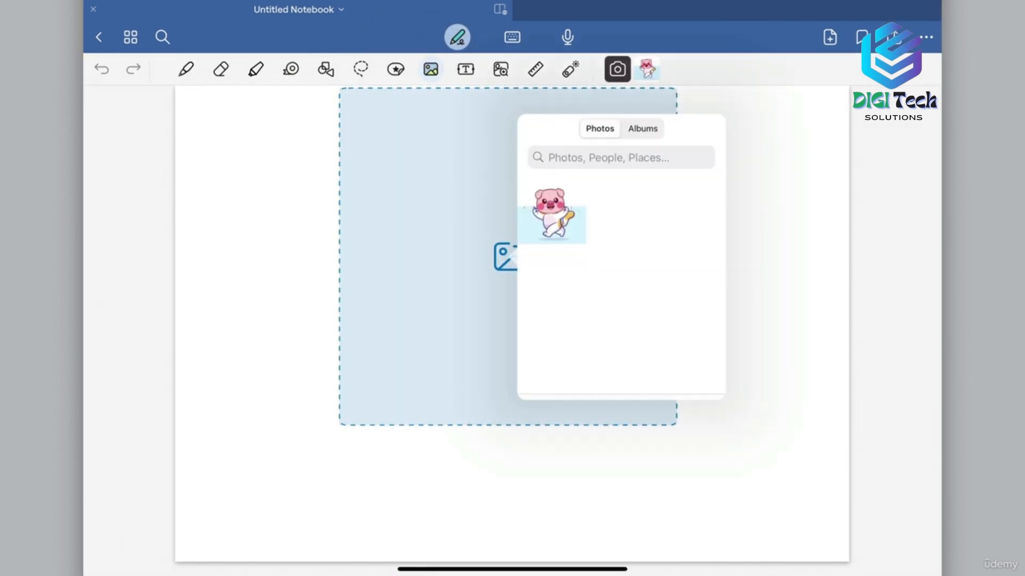
left_click(553, 212)
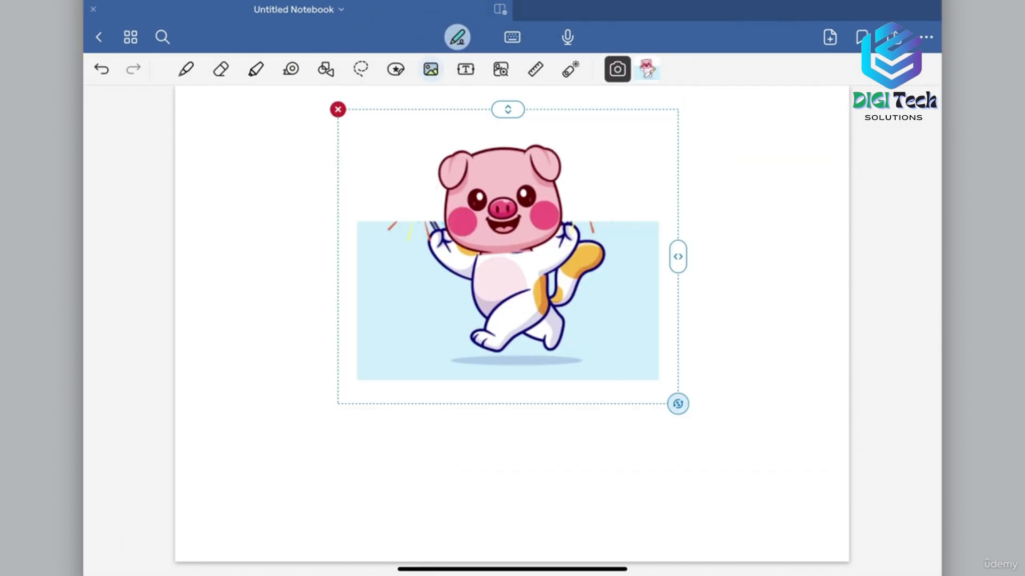
left_click_drag(678, 404, 747, 464)
left_click_drag(507, 257, 507, 310)
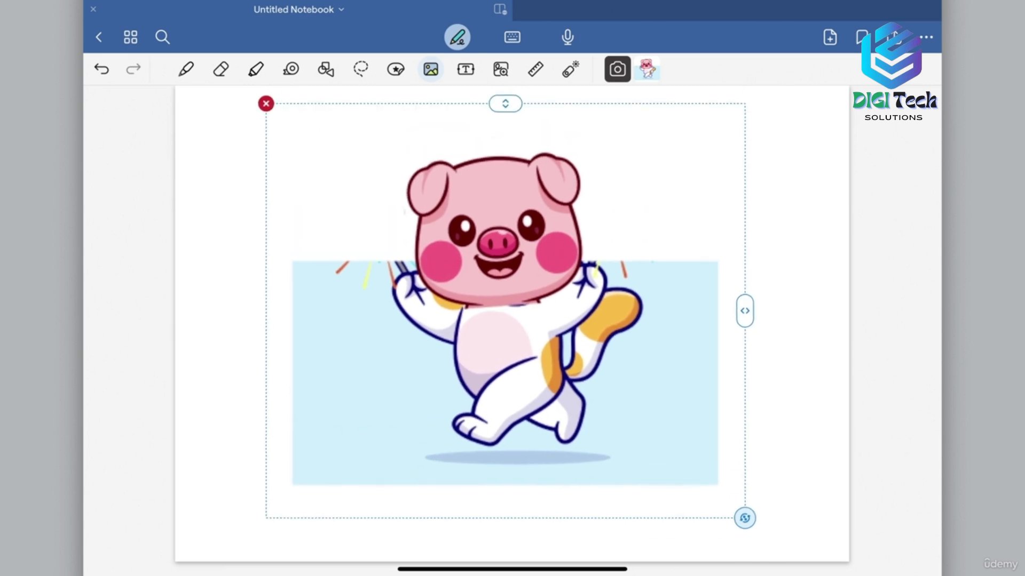
left_click_drag(746, 517, 775, 541)
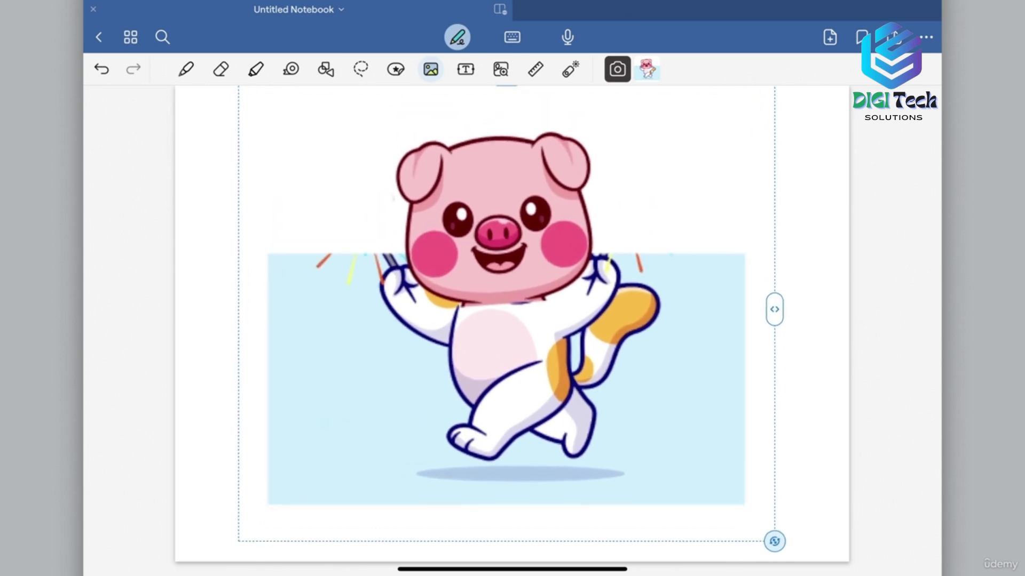
Trace the pig's head outline with the black pen and draw pointed ears around the folded ones.
left_click(185, 70)
left_click_drag(448, 144, 533, 139)
left_click_drag(588, 205, 588, 271)
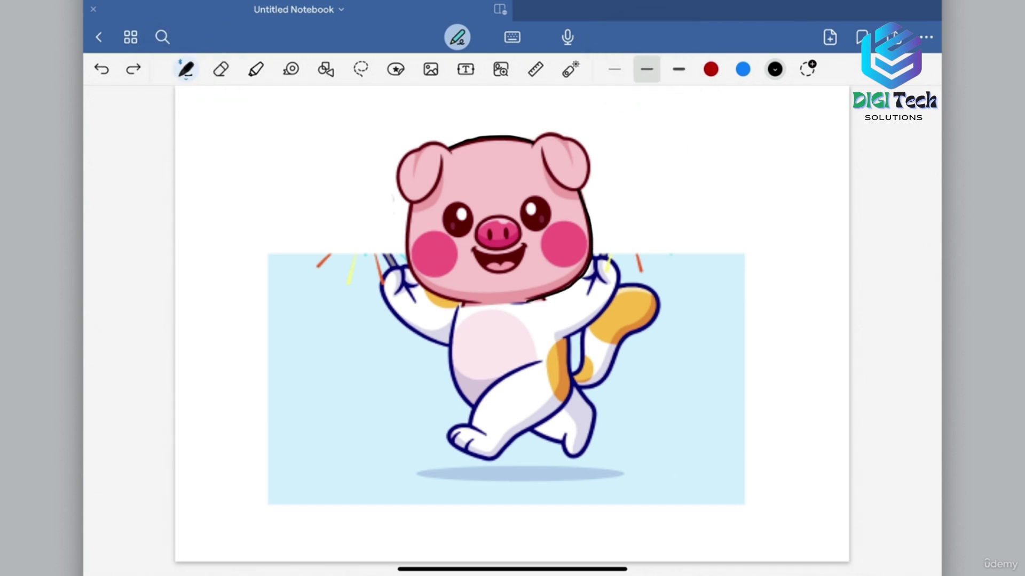
mouse_move(410, 201)
left_mouse_down()
mouse_move(407, 255)
mouse_move(478, 302)
mouse_move(391, 140)
mouse_move(450, 146)
left_mouse_up()
mouse_move(534, 141)
left_mouse_down()
mouse_move(570, 131)
mouse_move(597, 153)
mouse_move(593, 191)
left_mouse_up()
Trace the torso's side, both raised arms and both legs in black over the reference picture.
mouse_move(457, 306)
left_mouse_down()
mouse_move(449, 362)
mouse_move(462, 397)
left_mouse_up()
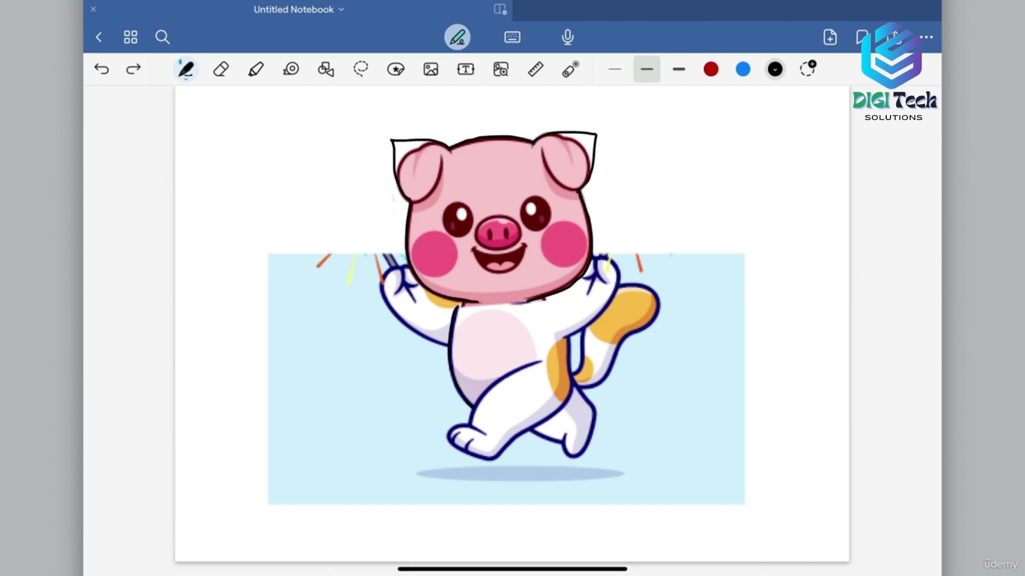
left_click_drag(382, 276, 447, 350)
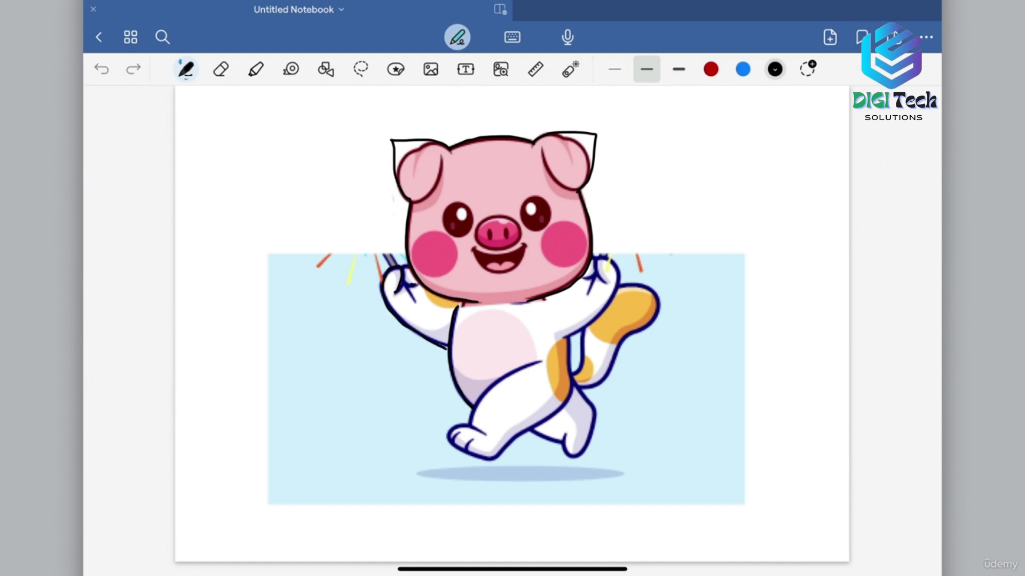
mouse_move(594, 259)
left_mouse_down()
mouse_move(618, 287)
mouse_move(570, 340)
left_mouse_up()
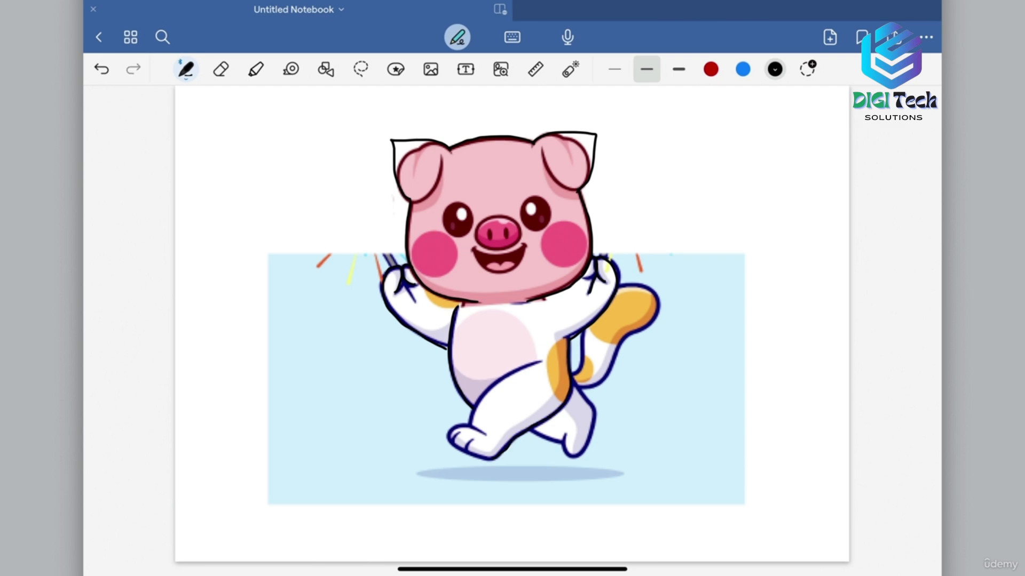
mouse_move(540, 362)
left_mouse_down()
mouse_move(446, 434)
mouse_move(496, 459)
mouse_move(453, 443)
mouse_move(468, 447)
left_mouse_up()
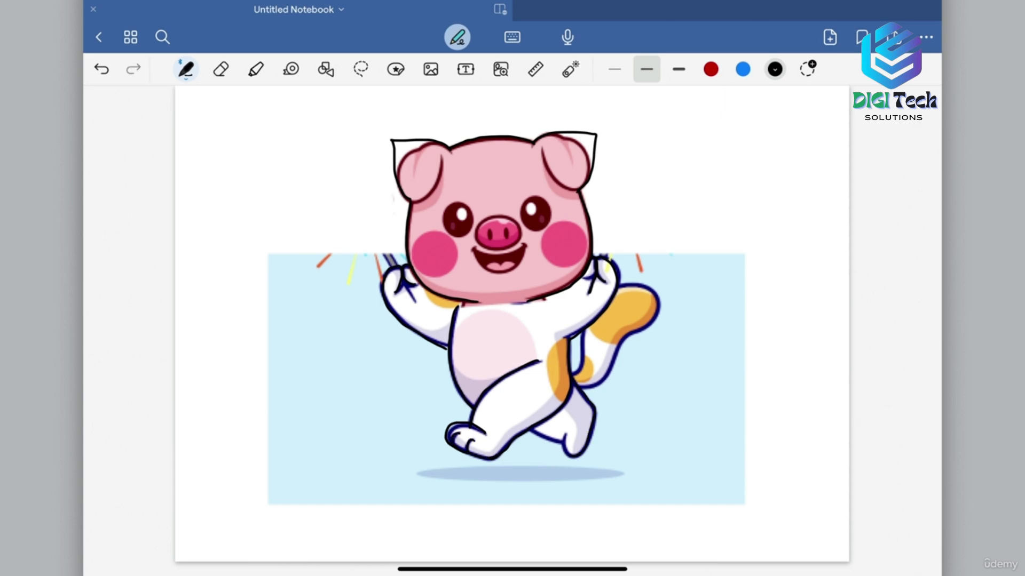
left_click_drag(532, 430, 560, 441)
Draw the belly curve, a cross for the navel, the inner ear lines and a curly tail in black.
mouse_move(453, 327)
left_mouse_down()
mouse_move(495, 313)
mouse_move(530, 361)
left_mouse_up()
left_click_drag(468, 369, 480, 378)
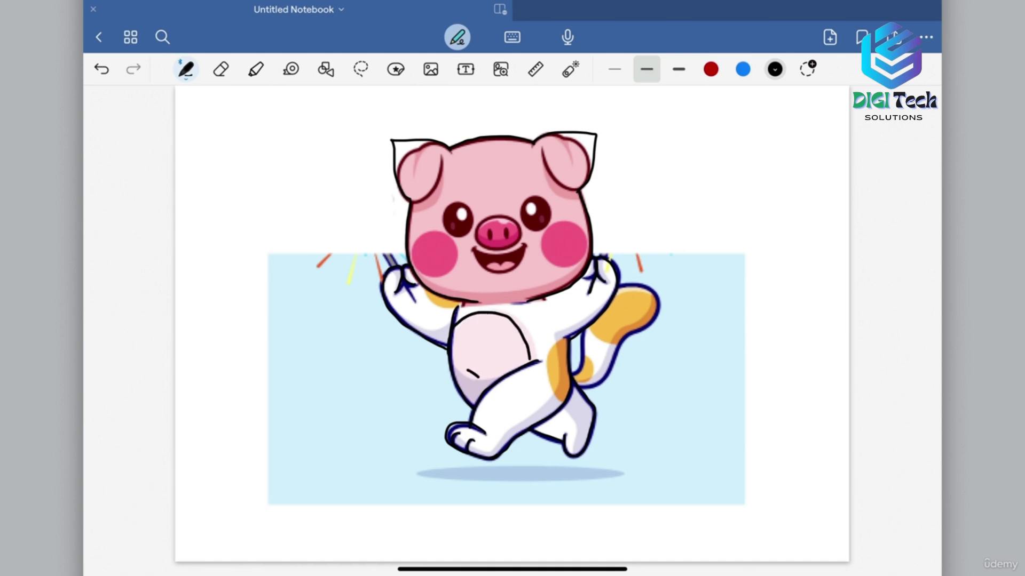
mouse_move(418, 183)
left_mouse_down()
mouse_move(404, 153)
mouse_move(434, 162)
left_mouse_up()
mouse_move(552, 158)
left_mouse_down()
mouse_move(580, 150)
mouse_move(569, 174)
left_mouse_up()
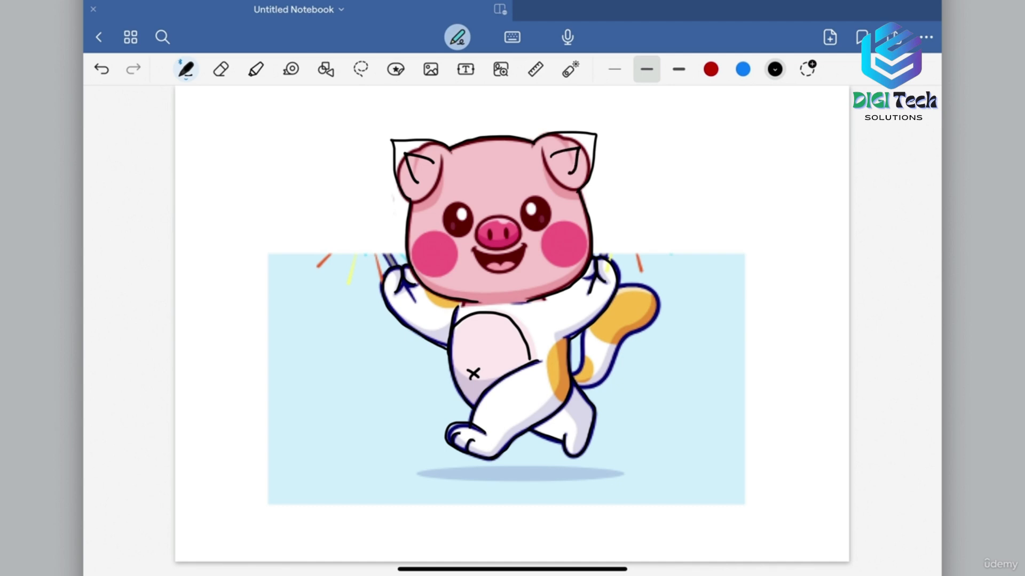
left_click_drag(574, 375, 611, 355)
key("ctrl+z")
Trace the snout with its nostrils, the open mouth and the tongue in black.
scroll(526, 220, "up", 5)
mouse_move(437, 234)
left_mouse_down()
mouse_move(456, 254)
mouse_move(487, 253)
left_mouse_up()
left_click_drag(421, 273, 527, 268)
mouse_move(420, 274)
left_mouse_down()
mouse_move(510, 320)
mouse_move(527, 271)
left_mouse_up()
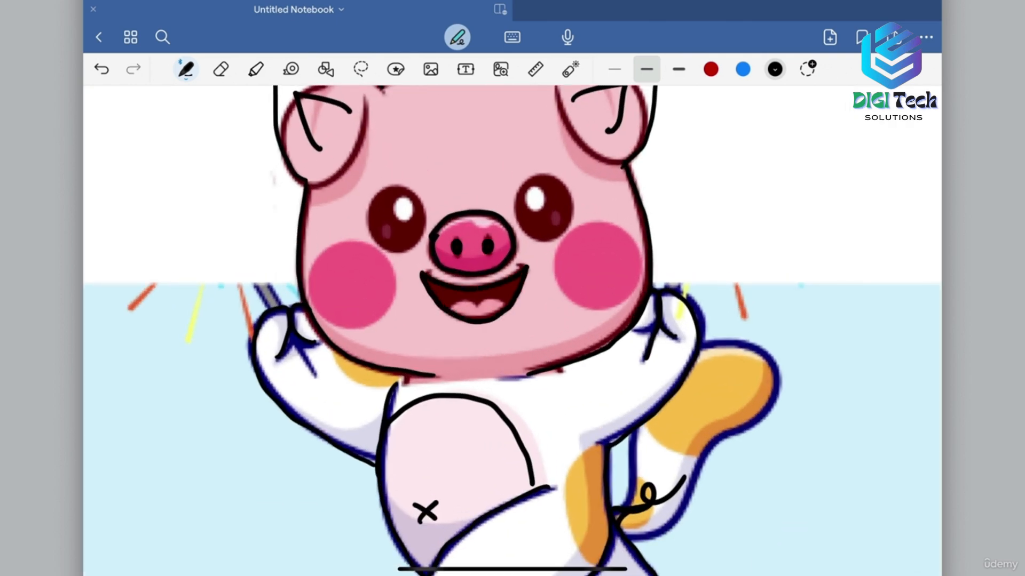
left_click_drag(449, 308, 507, 295)
Fill in both eyes with solid black and add small eyelashes above them.
mouse_move(396, 245)
left_mouse_down()
mouse_move(379, 222)
mouse_move(411, 240)
left_mouse_up()
mouse_move(547, 239)
left_mouse_down()
mouse_move(561, 206)
mouse_move(536, 197)
mouse_move(555, 208)
left_mouse_up()
left_click_drag(404, 203, 386, 234)
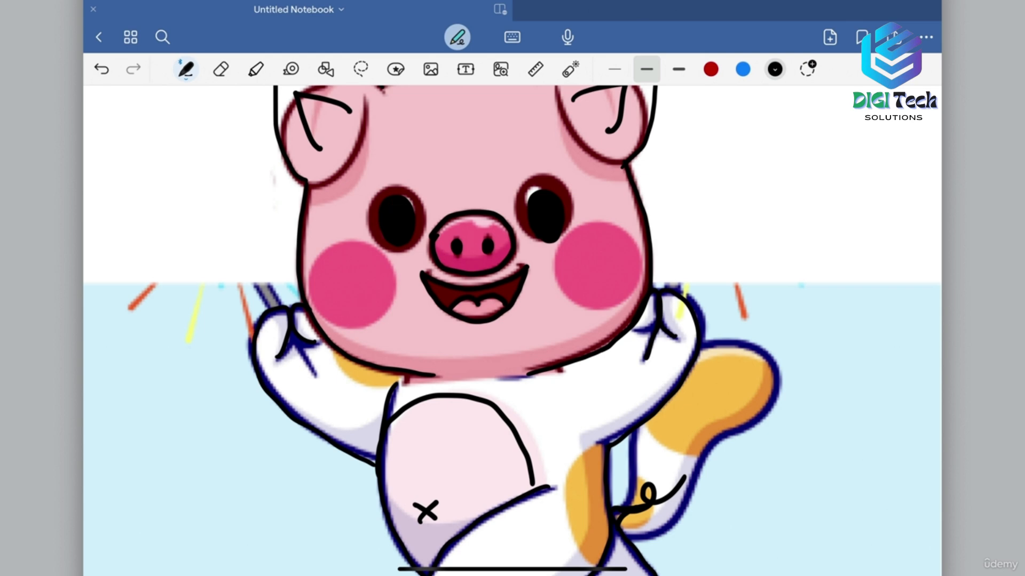
mouse_move(391, 194)
left_mouse_down()
mouse_move(388, 184)
mouse_move(373, 188)
left_mouse_up()
Paint the forehead and the ear on the left light pink using the thickest brush stroke.
scroll(526, 261, "down", 5)
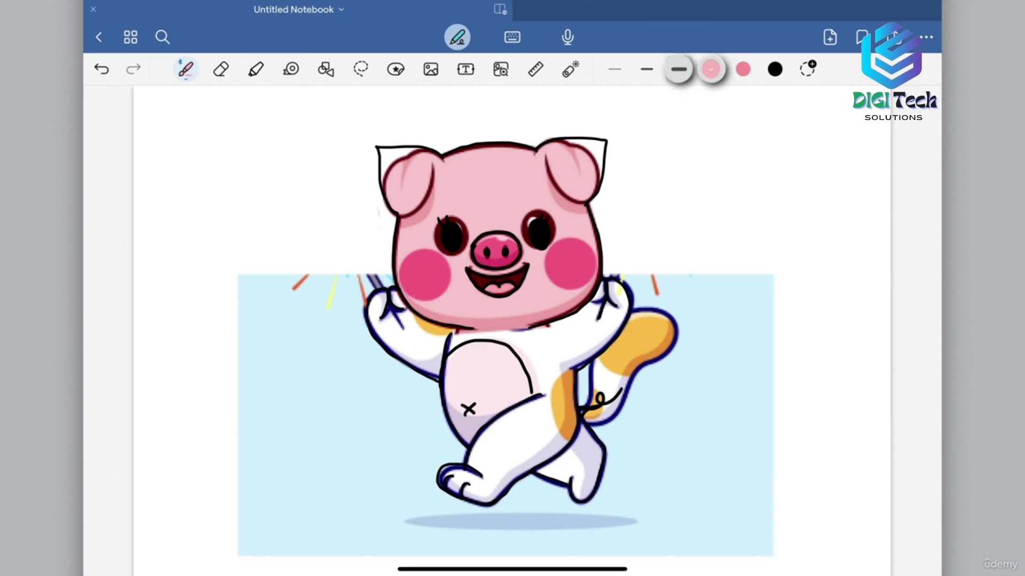
left_click_drag(523, 160, 411, 214)
left_click_drag(417, 160, 398, 216)
mouse_move(387, 155)
left_mouse_down()
mouse_move(395, 211)
mouse_move(543, 167)
mouse_move(526, 160)
mouse_move(552, 167)
left_mouse_up()
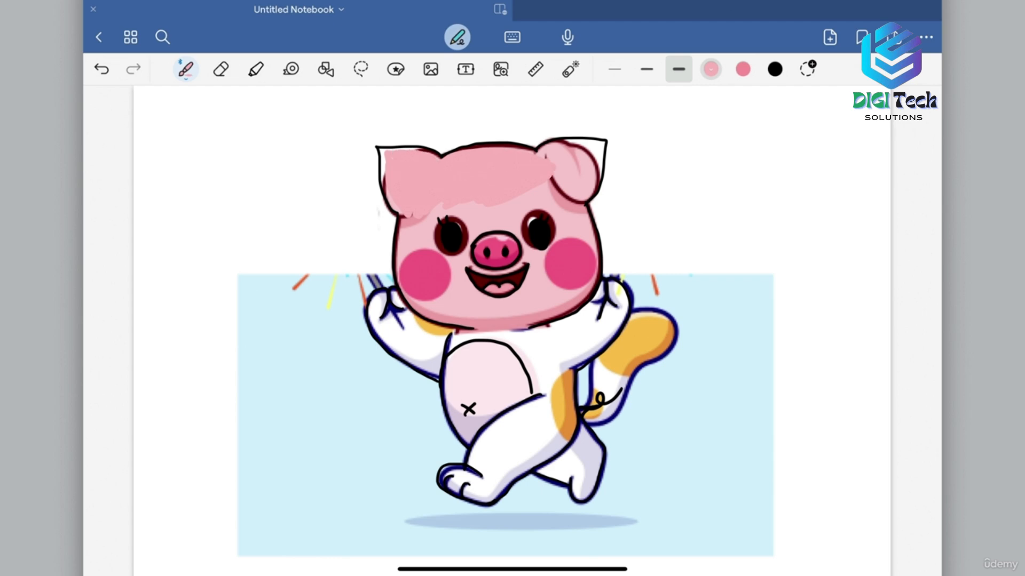
scroll(496, 240, "up", 5)
left_click_drag(422, 280, 442, 324)
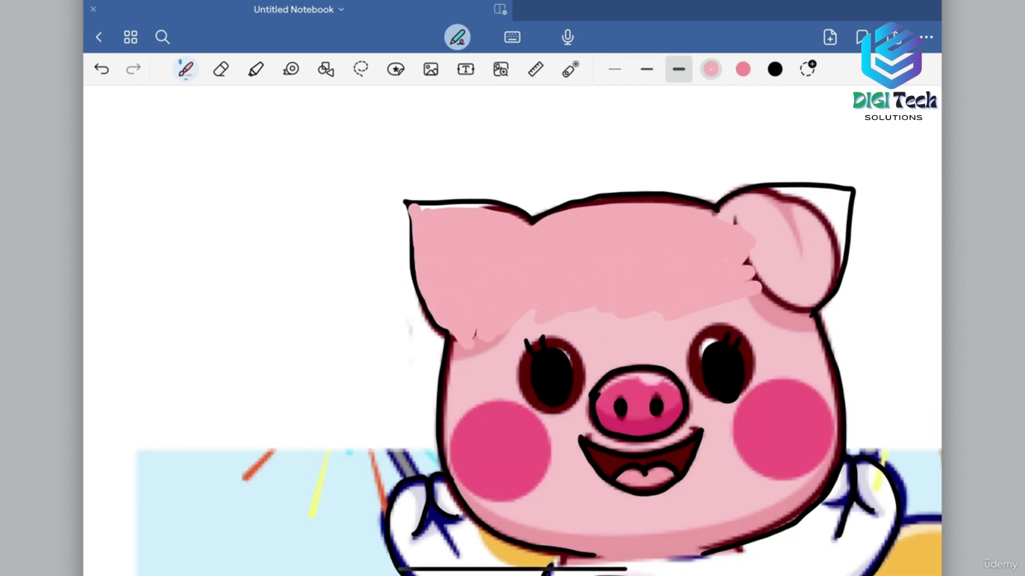
Extend the light pink over the top of the head, the other ear and the front foot.
mouse_move(424, 207)
left_mouse_down()
mouse_move(531, 222)
mouse_move(731, 219)
left_mouse_up()
mouse_move(653, 200)
left_mouse_down()
mouse_move(716, 209)
mouse_move(767, 194)
mouse_move(845, 197)
mouse_move(822, 267)
left_mouse_up()
left_click_drag(842, 224, 795, 312)
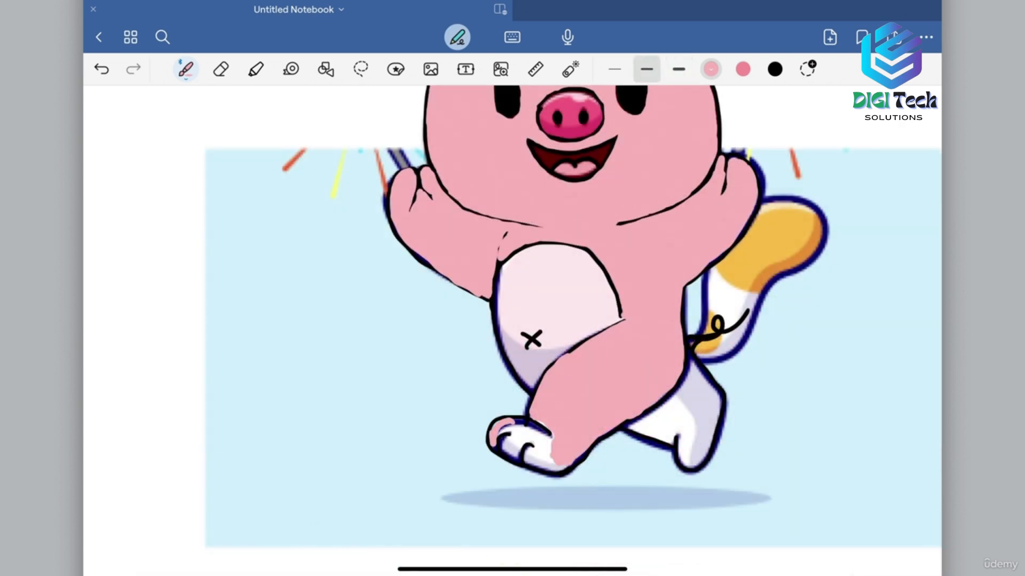
mouse_move(511, 422)
left_mouse_down()
mouse_move(545, 446)
mouse_move(547, 429)
mouse_move(556, 467)
mouse_move(527, 454)
mouse_move(538, 446)
mouse_move(518, 458)
left_mouse_up()
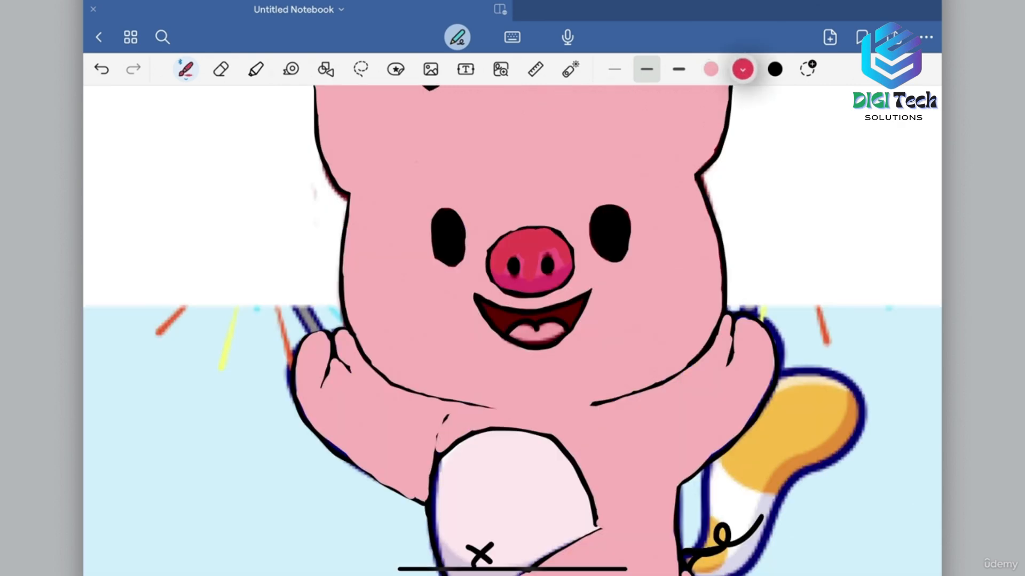
Paint the snout and the tongue crimson, using the thinnest stroke for the tongue.
mouse_move(541, 255)
left_mouse_down()
mouse_move(563, 281)
mouse_move(539, 288)
mouse_move(541, 261)
mouse_move(534, 288)
left_mouse_up()
scroll(607, 352, "up", 5)
mouse_move(449, 309)
left_mouse_down()
mouse_move(463, 326)
mouse_move(517, 308)
mouse_move(487, 330)
mouse_move(505, 312)
left_mouse_up()
left_click(614, 69)
mouse_move(420, 321)
left_mouse_down()
mouse_move(469, 303)
mouse_move(502, 336)
left_mouse_up()
left_click_drag(476, 336, 515, 325)
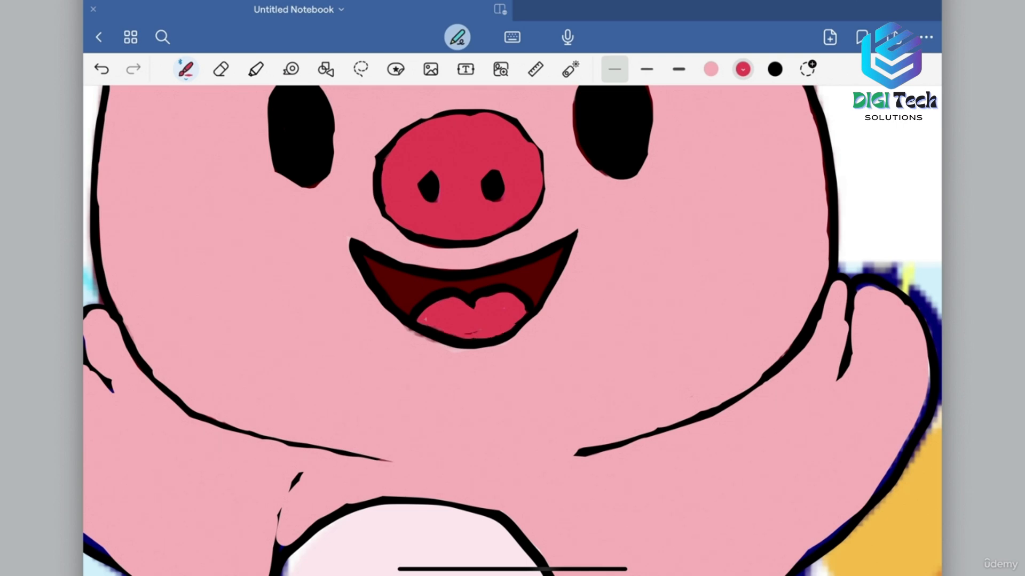
Change the light pink color preset to white and fill the mouth area above the tongue with it.
left_click(710, 69)
left_click(710, 69)
left_click(624, 381)
left_click(790, 160)
left_click(710, 68)
left_click_drag(559, 249, 534, 303)
mouse_move(364, 260)
left_mouse_down()
mouse_move(402, 311)
mouse_move(448, 283)
mouse_move(559, 251)
left_mouse_up()
left_click_drag(558, 251, 448, 280)
mouse_move(480, 281)
left_mouse_down()
mouse_move(548, 266)
mouse_move(535, 293)
left_mouse_up()
mouse_move(450, 280)
left_mouse_down()
mouse_move(405, 289)
mouse_move(408, 309)
left_mouse_up()
left_click_drag(376, 268, 446, 285)
mouse_move(520, 283)
left_mouse_down()
mouse_move(535, 301)
mouse_move(524, 290)
left_mouse_up()
Paint the whole belly pale pink, covering the navel mark.
mouse_move(470, 374)
left_mouse_down()
mouse_move(473, 403)
mouse_move(449, 407)
mouse_move(437, 314)
left_mouse_up()
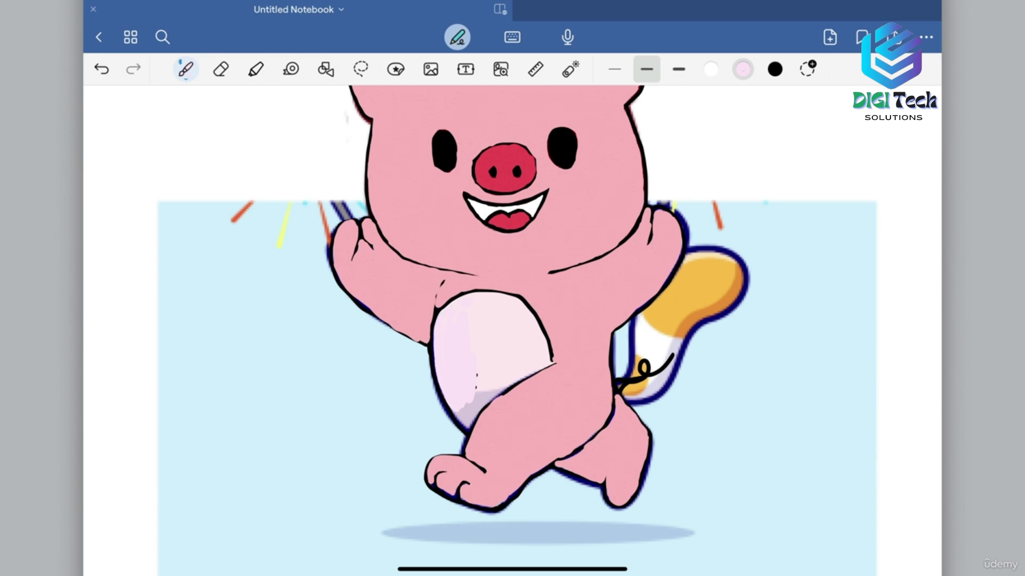
mouse_move(479, 394)
left_mouse_down()
mouse_move(463, 427)
mouse_move(449, 430)
mouse_move(472, 427)
mouse_move(488, 403)
left_mouse_up()
left_click_drag(541, 305, 526, 337)
left_click_drag(461, 295, 490, 294)
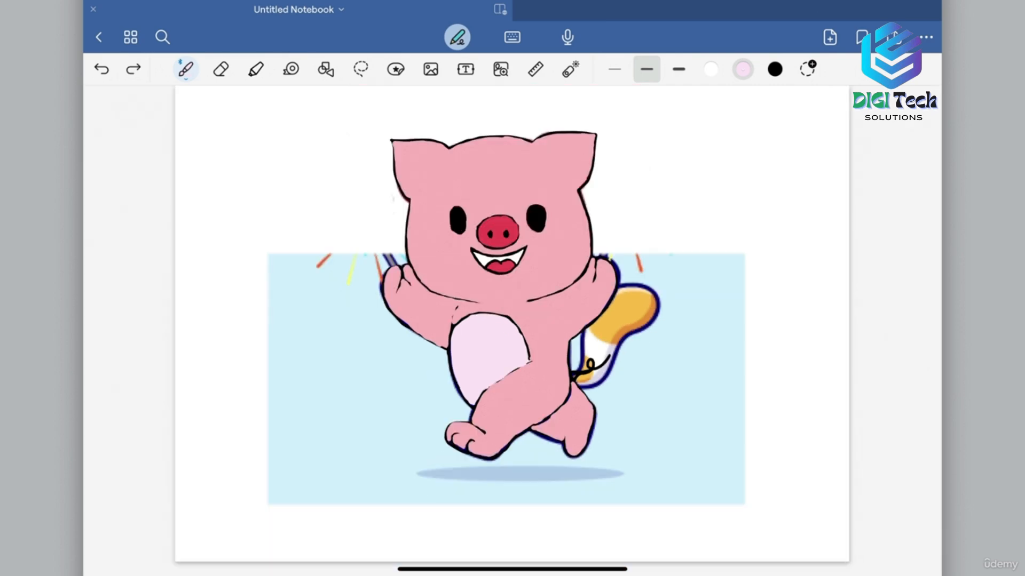
Select the pig-cat reference picture behind the drawing and cut it from the page.
left_click(430, 69)
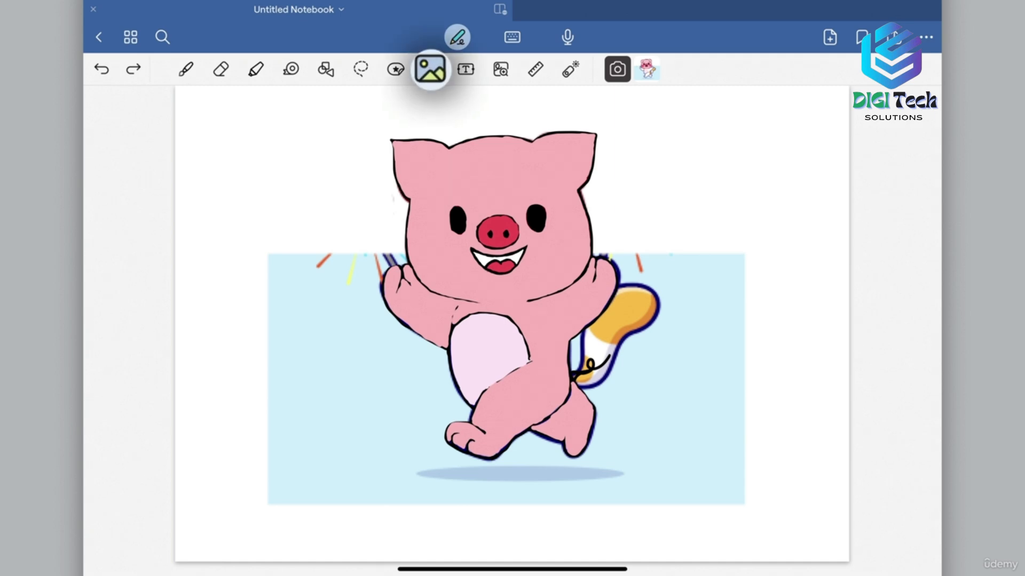
left_click(506, 309)
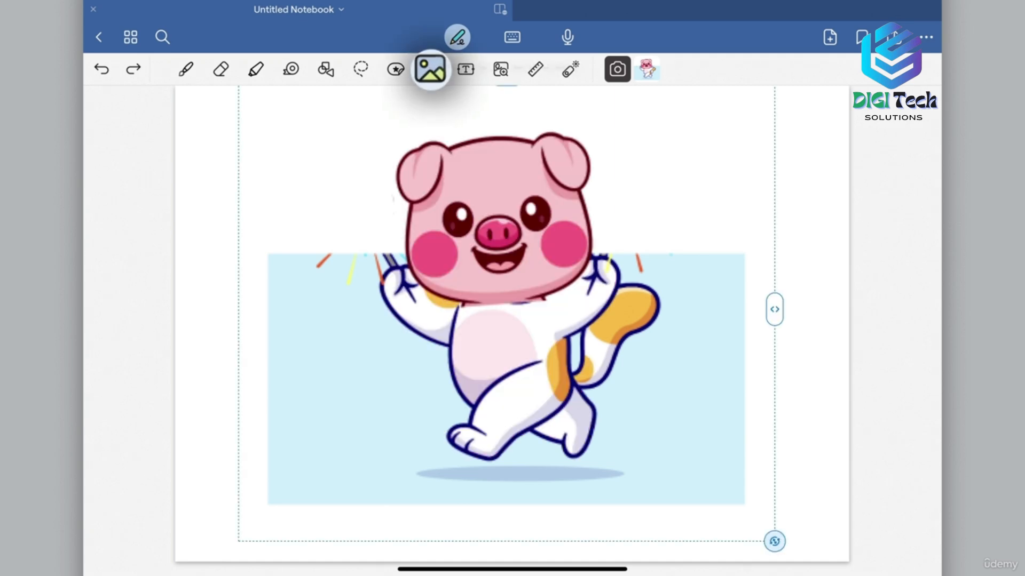
left_click(507, 309)
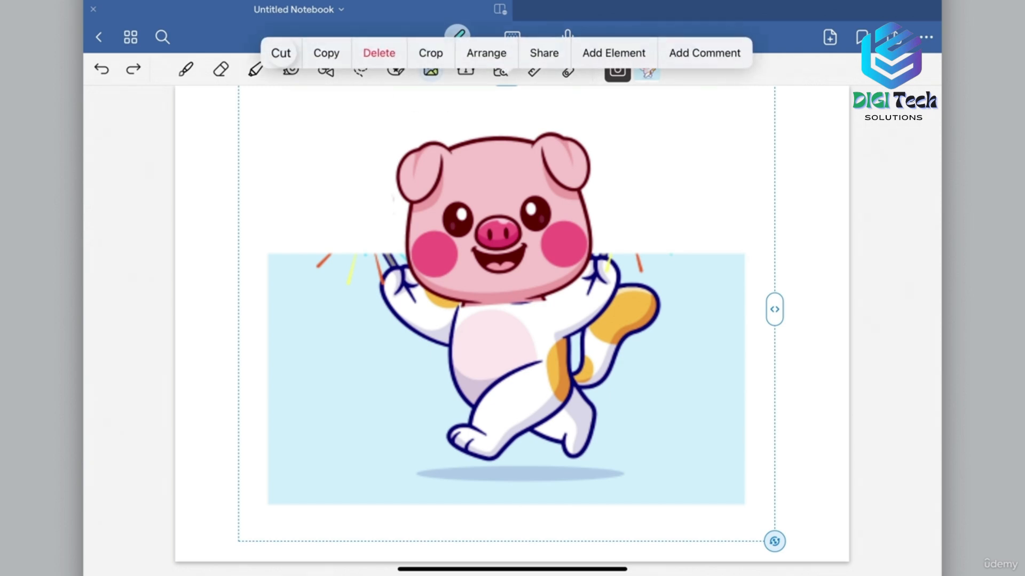
left_click(280, 53)
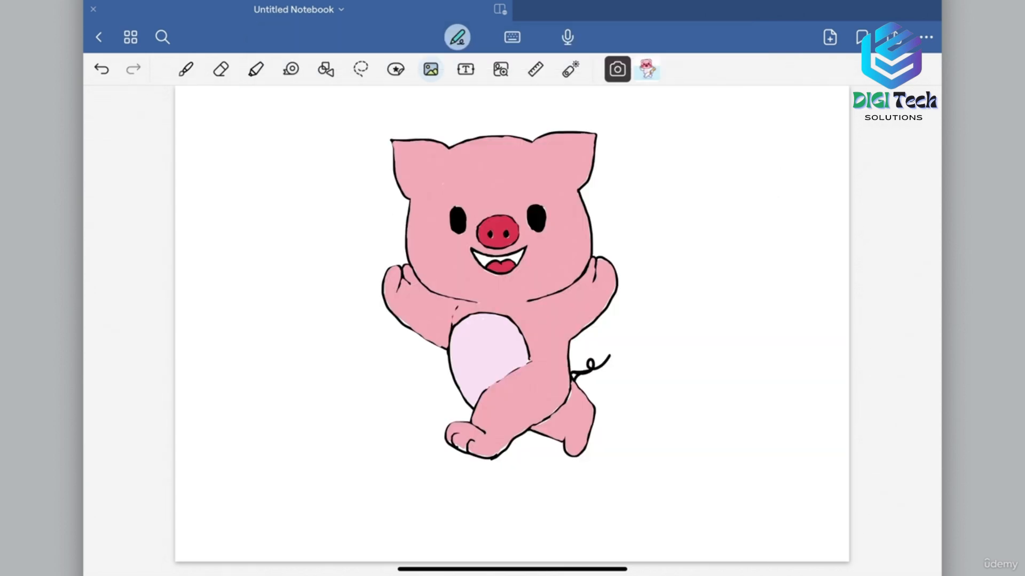
Retrace the outlines of the ears, head and cheeks with the medium-thickness solid black pen.
left_click(185, 68)
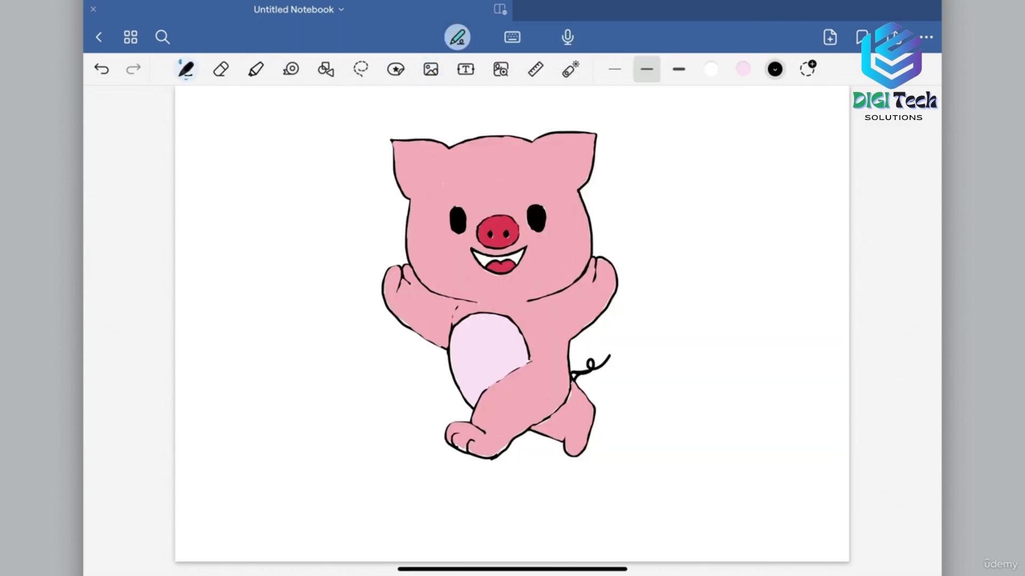
left_click(646, 69)
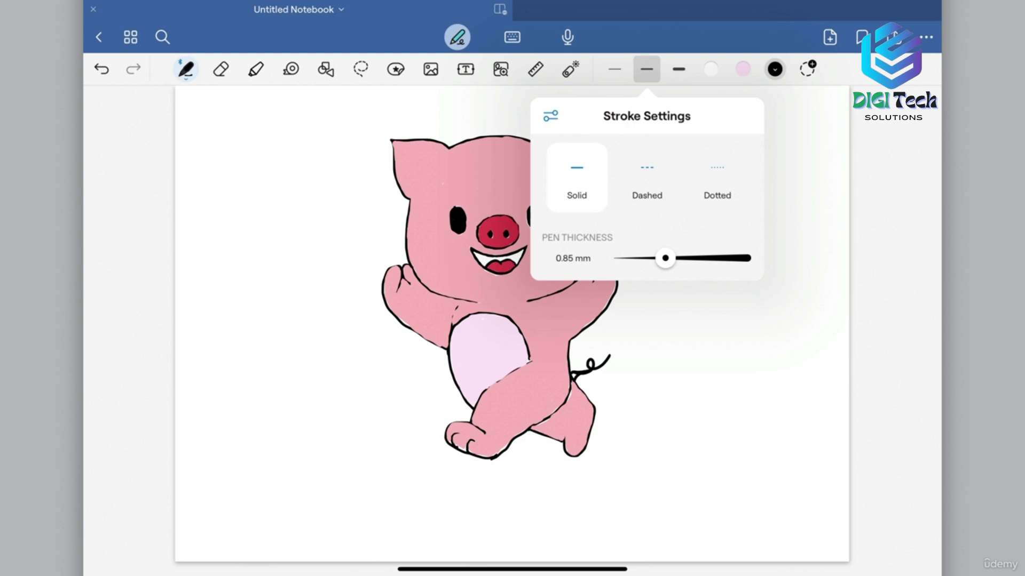
left_click(320, 214)
scroll(418, 139, "up", 5)
left_click_drag(369, 141, 402, 250)
mouse_move(369, 141)
left_mouse_down()
mouse_move(469, 155)
mouse_move(528, 135)
mouse_move(614, 141)
mouse_move(736, 128)
mouse_move(706, 230)
left_mouse_up()
scroll(560, 320, "down", 1)
mouse_move(402, 233)
left_mouse_down()
mouse_move(401, 344)
mouse_move(457, 406)
mouse_move(520, 422)
left_mouse_up()
mouse_move(702, 221)
left_mouse_down()
mouse_move(726, 324)
mouse_move(716, 358)
mouse_move(671, 401)
mouse_move(619, 418)
left_mouse_up()
Go over both eyes and the upper and lower mouth lines in black.
mouse_move(480, 248)
left_mouse_down()
mouse_move(490, 276)
mouse_move(474, 265)
mouse_move(505, 269)
mouse_move(490, 299)
left_mouse_up()
mouse_move(636, 293)
left_mouse_down()
mouse_move(620, 291)
mouse_move(642, 246)
left_mouse_up()
mouse_move(644, 251)
left_mouse_down()
mouse_move(635, 296)
mouse_move(648, 286)
left_mouse_up()
left_click_drag(477, 248, 476, 293)
mouse_move(501, 249)
left_mouse_down()
mouse_move(502, 293)
mouse_move(574, 304)
mouse_move(581, 291)
left_mouse_up()
mouse_move(527, 306)
left_mouse_down()
mouse_move(535, 274)
mouse_move(580, 266)
mouse_move(600, 299)
mouse_move(558, 325)
mouse_move(525, 310)
mouse_move(578, 341)
mouse_move(622, 304)
mouse_move(607, 324)
left_mouse_up()
Thicken the black outlines of both raised arms, including the armpit line and the fingers.
scroll(560, 294, "down", 1)
mouse_move(416, 331)
left_mouse_down()
mouse_move(419, 363)
mouse_move(400, 336)
mouse_move(372, 353)
mouse_move(400, 426)
mouse_move(483, 482)
left_mouse_up()
scroll(512, 331, "down", 1)
left_click_drag(471, 366, 454, 436)
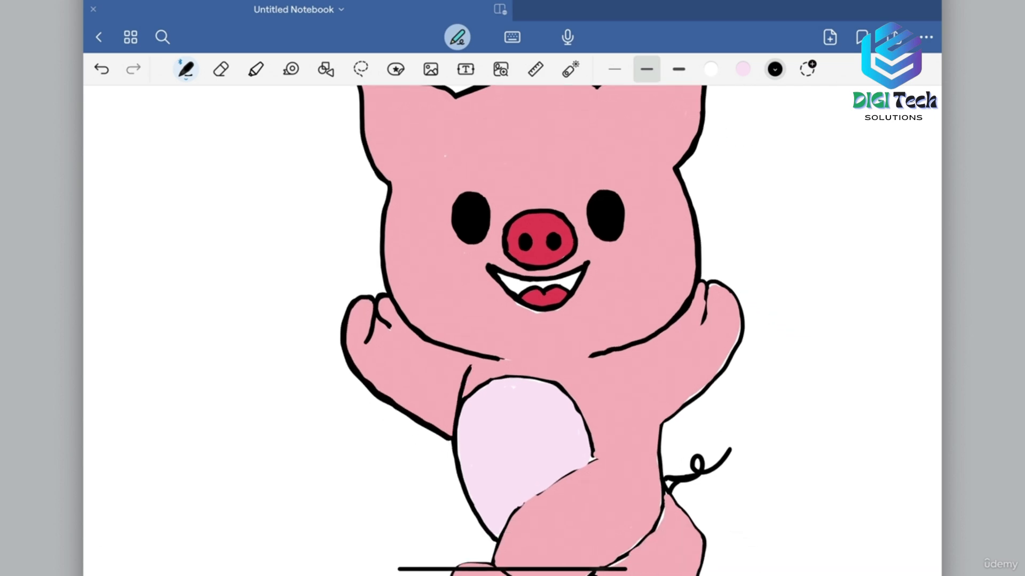
scroll(512, 320, "down", 2)
left_click_drag(704, 230, 695, 266)
Retrace the belly outline and the front foot with its toes in thicker black.
left_click_drag(457, 354, 594, 396)
left_click_drag(516, 524, 453, 538)
left_click_drag(473, 523, 468, 546)
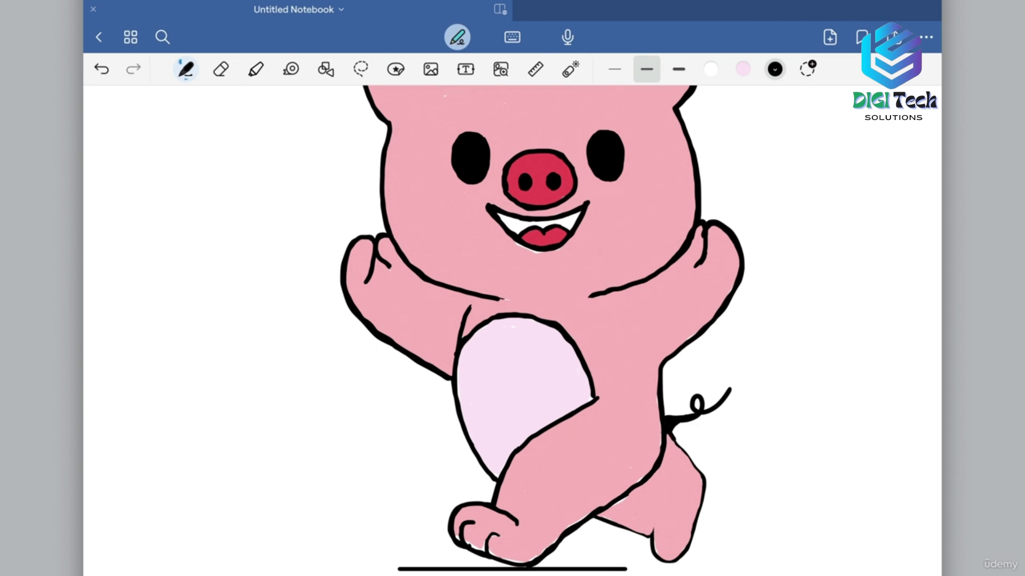
Retrace the rear leg's outline in thicker black, from below the tail down around the foot.
left_click_drag(669, 436, 702, 478)
scroll(512, 320, "right", 2)
scroll(512, 320, "down", 1)
left_click_drag(636, 452, 625, 485)
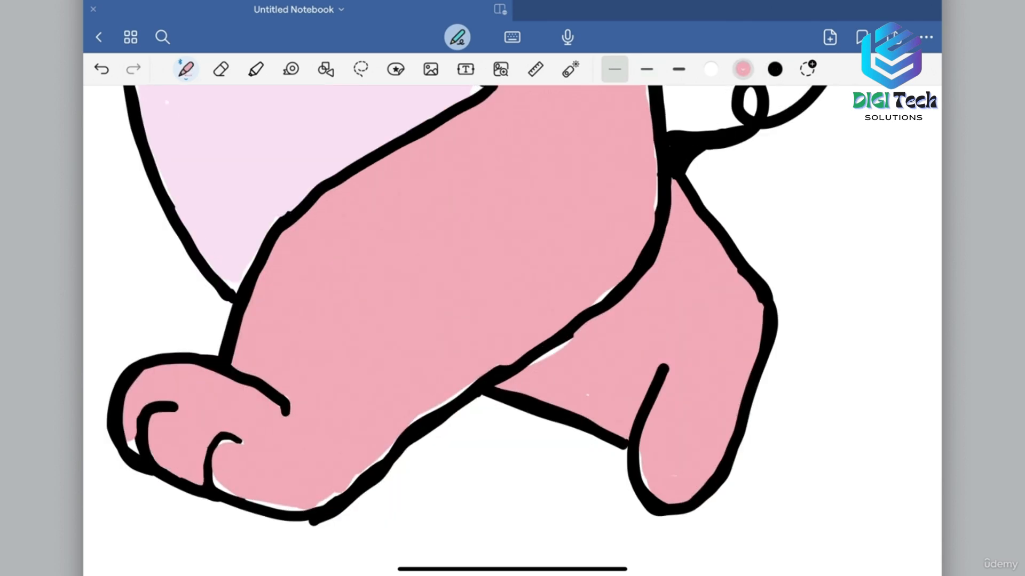
Fill the remaining white gaps along the front leg and foot with pink.
left_click_drag(216, 487, 392, 449)
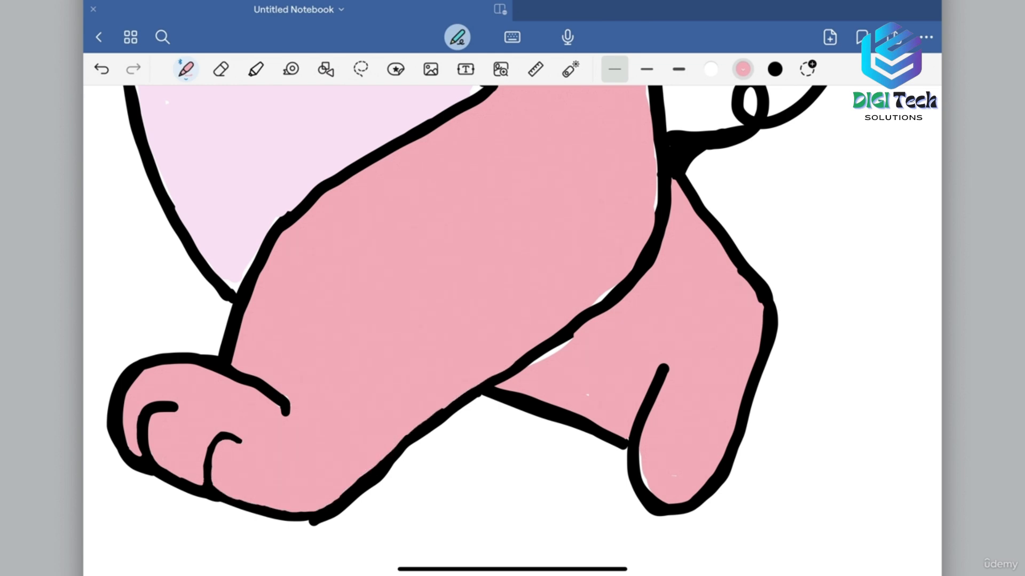
scroll(373, 304, "right", 5)
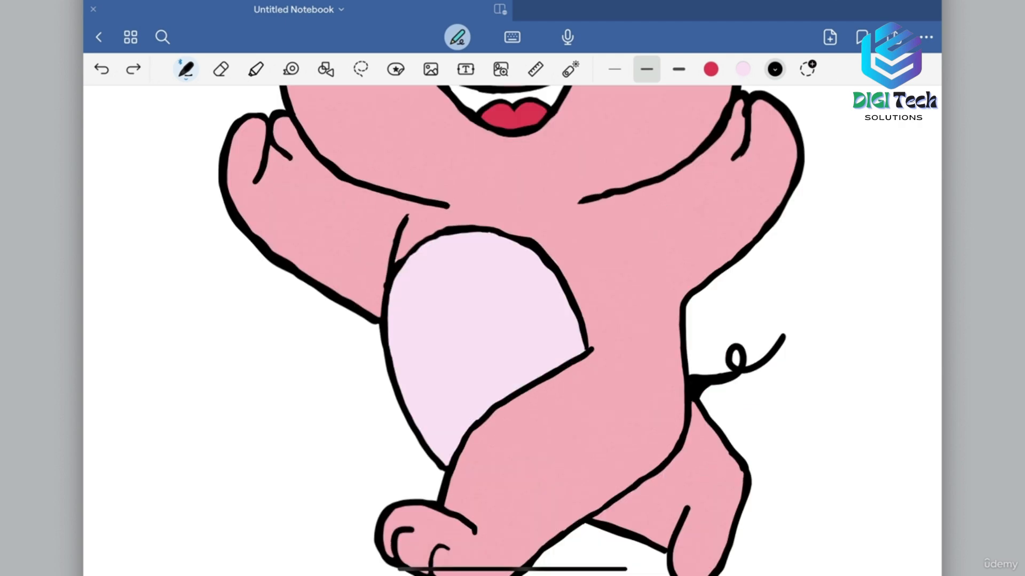
Set up the Highlighter with the pink color FFB9B8 and reduce its stroke thickness.
scroll(512, 331, "down", 5)
left_click(256, 68)
left_click(710, 69)
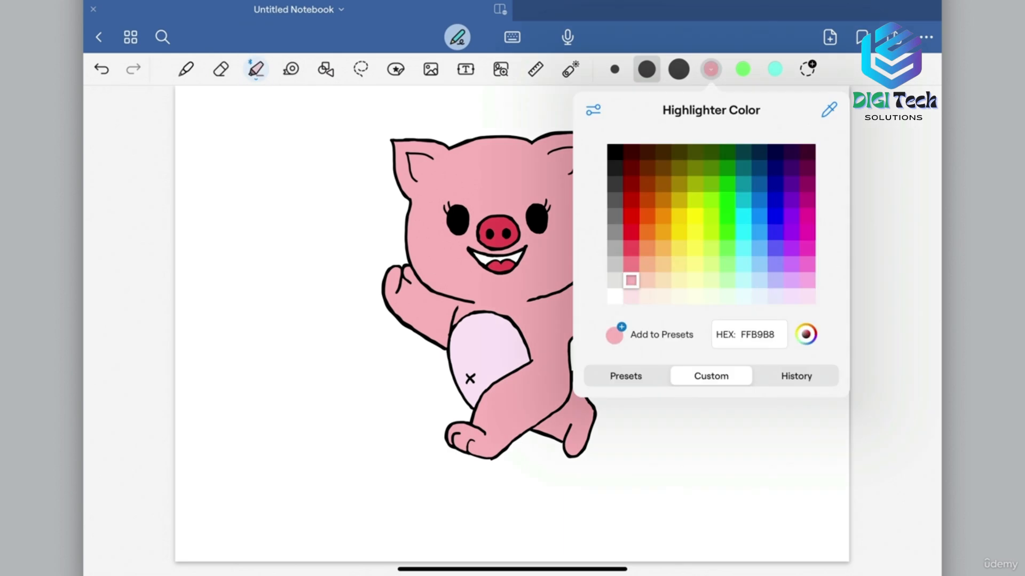
left_click(298, 330)
scroll(512, 331, "up", 5)
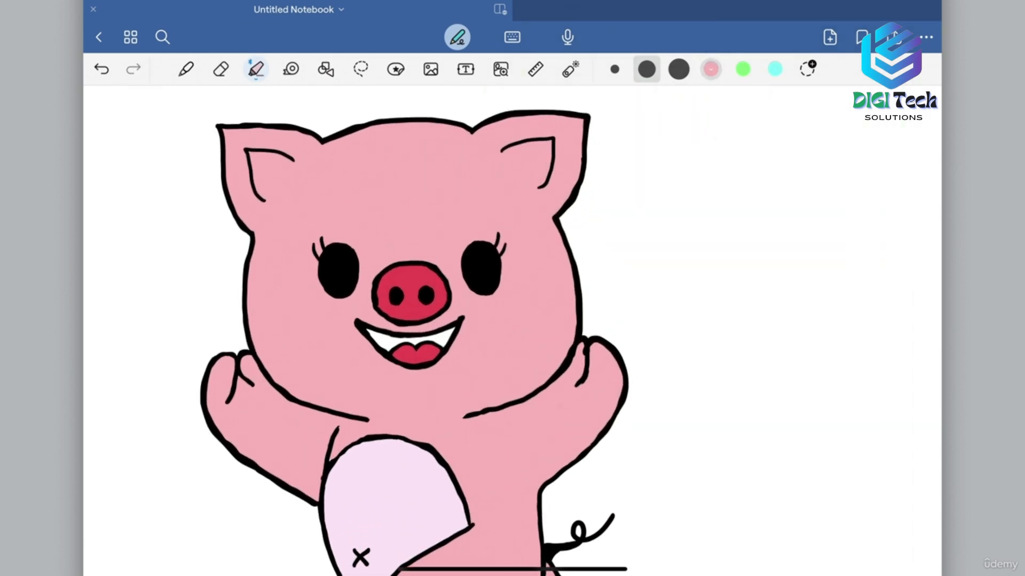
left_click(646, 68)
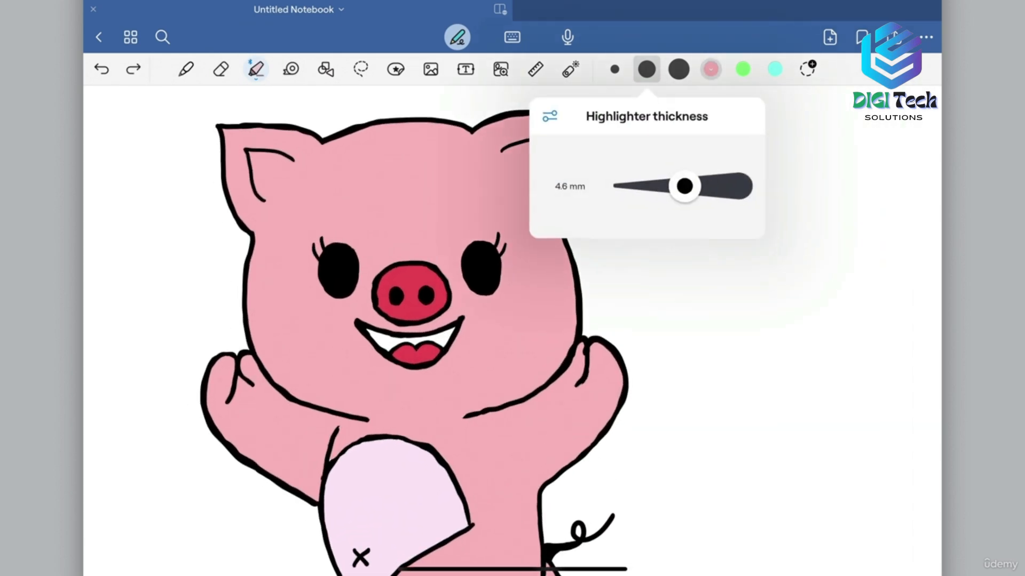
left_click_drag(684, 187, 657, 186)
left_click(694, 331)
Shade along the ear lines, the head outline and the raised arms with the pink highlighter.
mouse_move(246, 151)
left_mouse_down()
mouse_move(268, 202)
mouse_move(297, 160)
left_mouse_up()
mouse_move(499, 151)
left_mouse_down()
mouse_move(538, 188)
mouse_move(464, 417)
left_mouse_up()
mouse_move(467, 128)
left_mouse_down()
mouse_move(585, 113)
mouse_move(552, 229)
left_mouse_up()
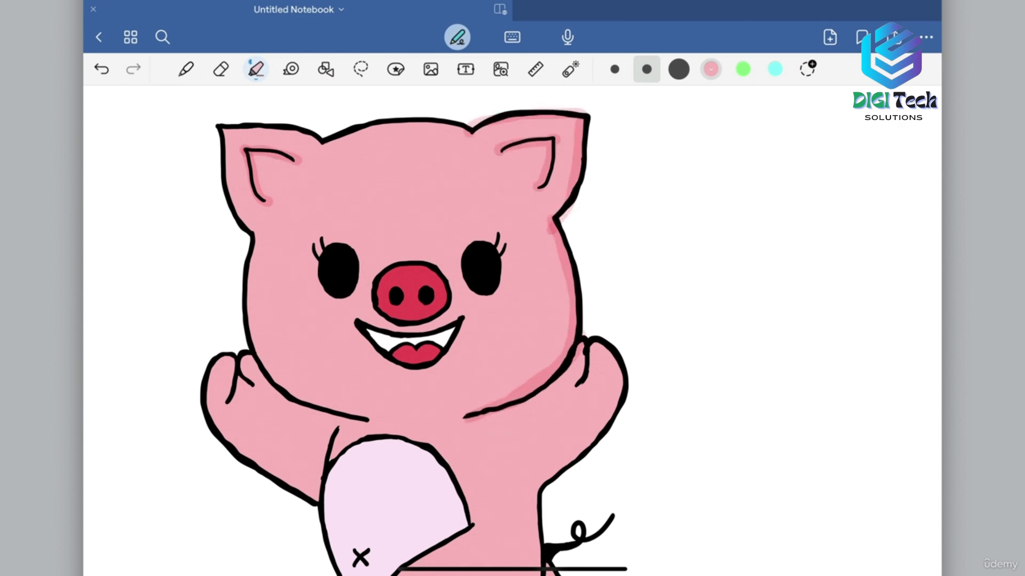
mouse_move(591, 341)
left_mouse_down()
mouse_move(621, 403)
mouse_move(541, 493)
left_mouse_up()
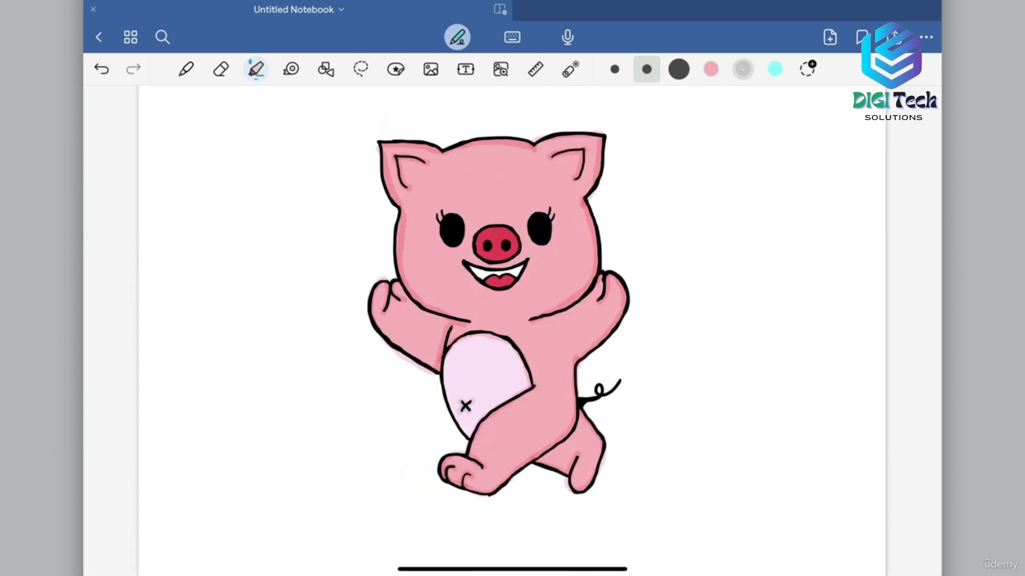
Add gray highlighter shading around both eyes, the snout and the mouth.
left_click_drag(506, 256, 510, 255)
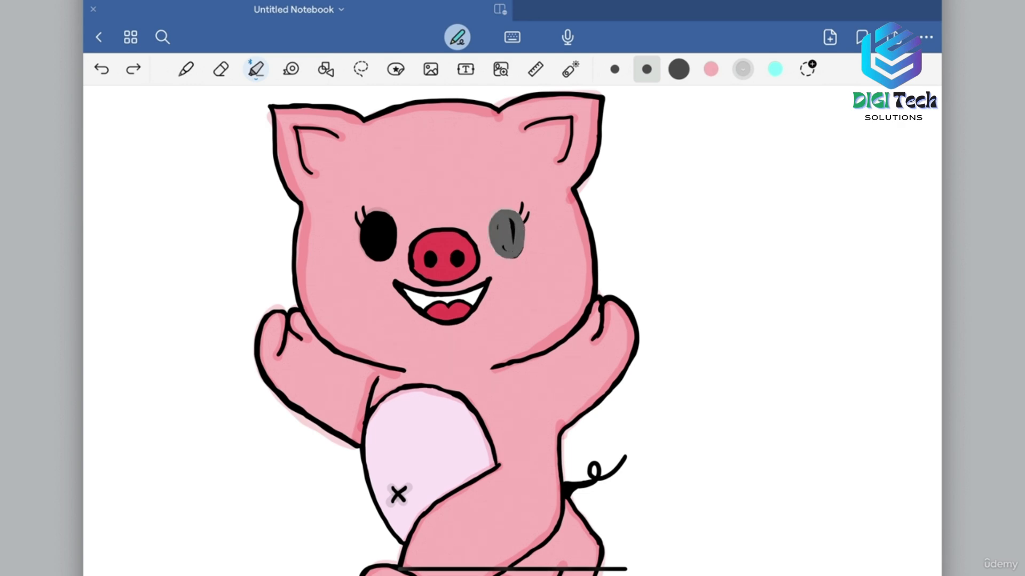
left_click_drag(515, 252, 518, 257)
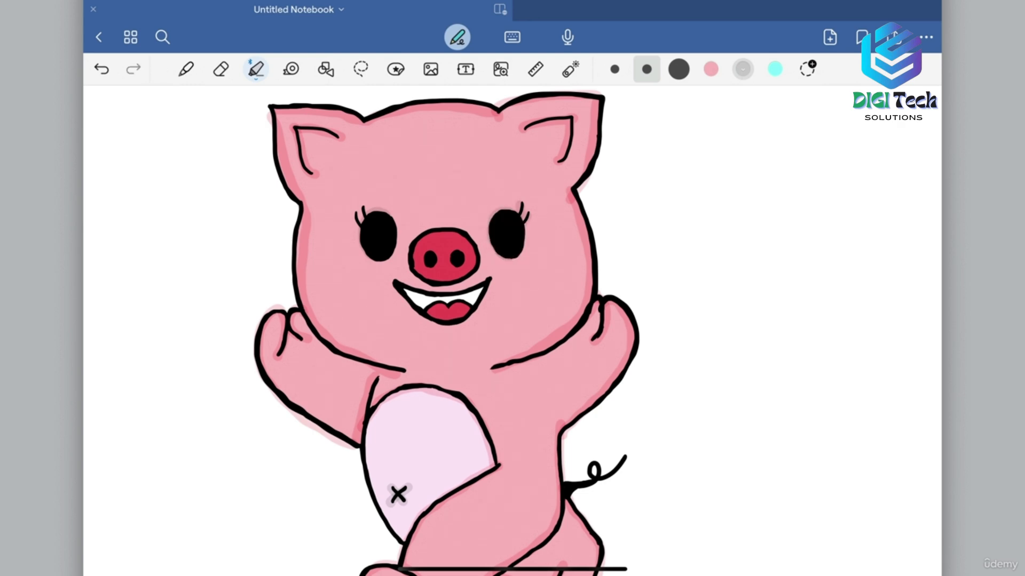
left_click(646, 69)
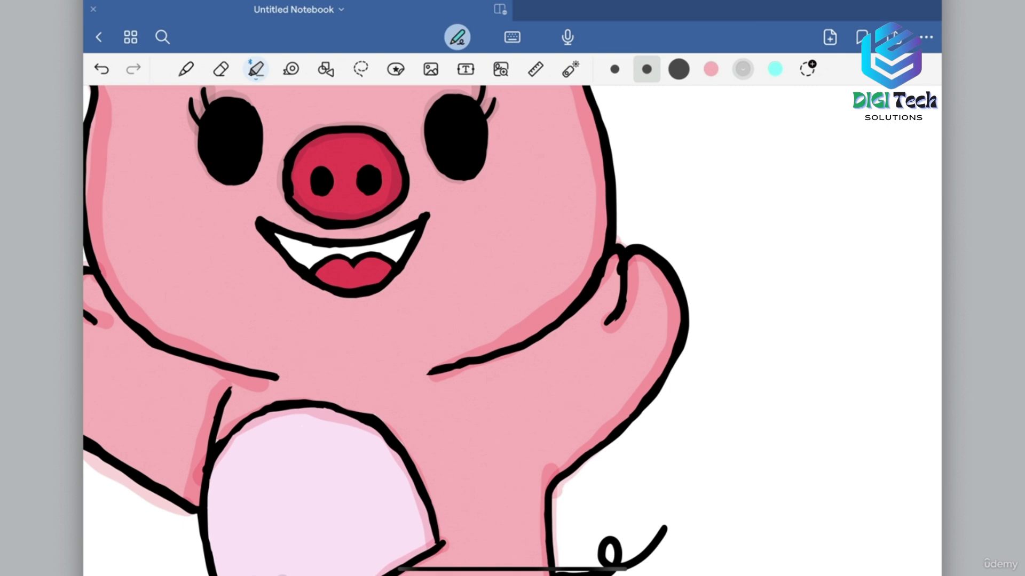
left_click(646, 69)
left_click(260, 221)
mouse_move(260, 221)
left_mouse_down()
mouse_move(344, 297)
mouse_move(428, 219)
left_mouse_up()
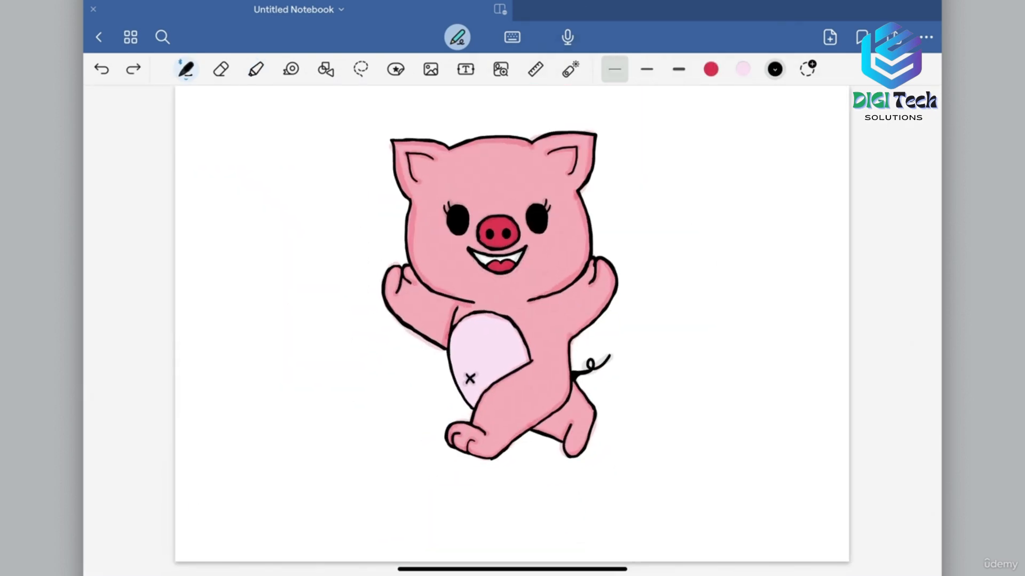
Draw short slanted black blush lines on both cheeks with the medium pen stroke.
left_click(646, 69)
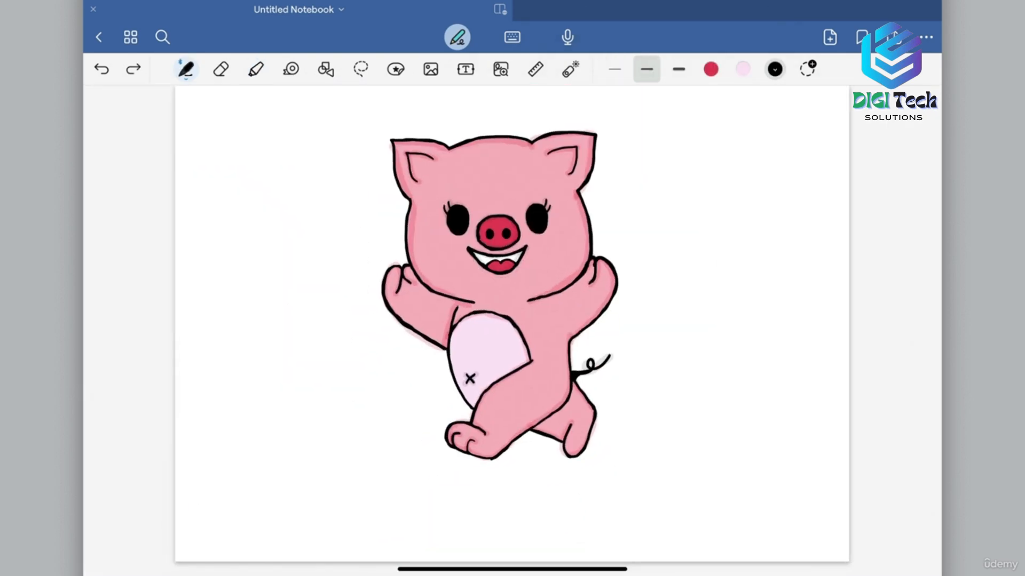
left_click(646, 69)
left_click(647, 69)
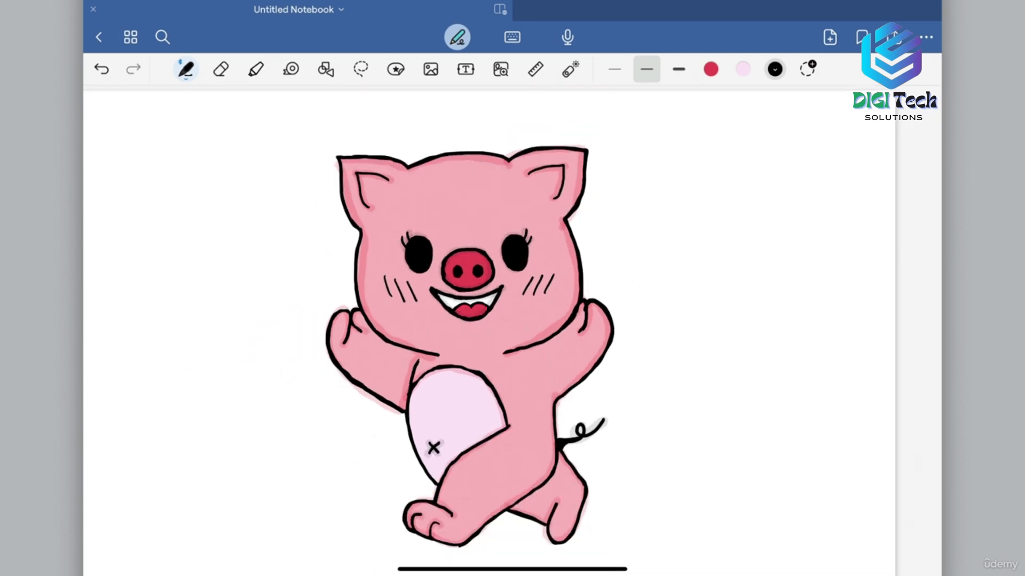
Shade the inside of both ears with the pink highlighter.
left_click(256, 69)
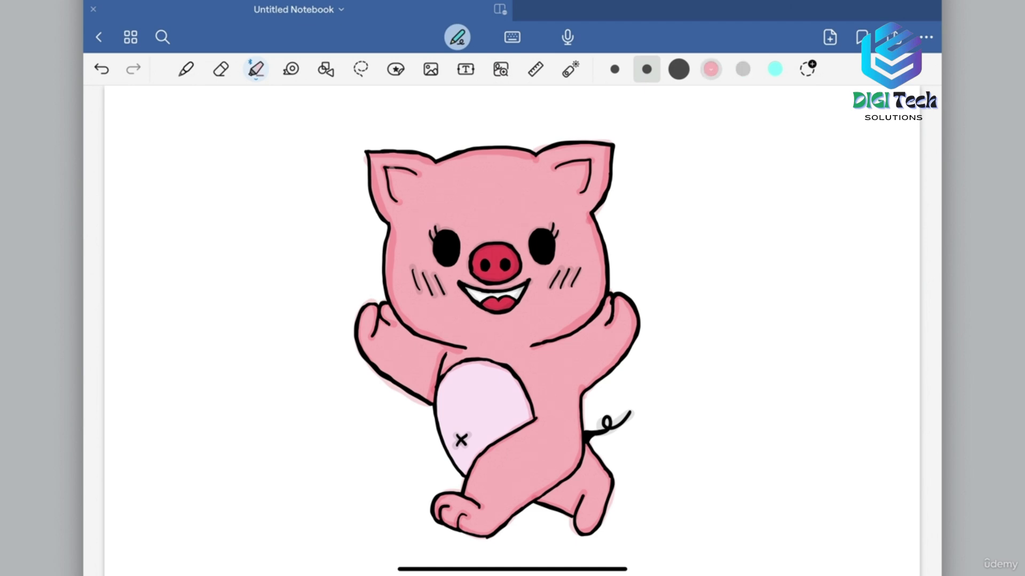
left_click_drag(401, 169, 401, 197)
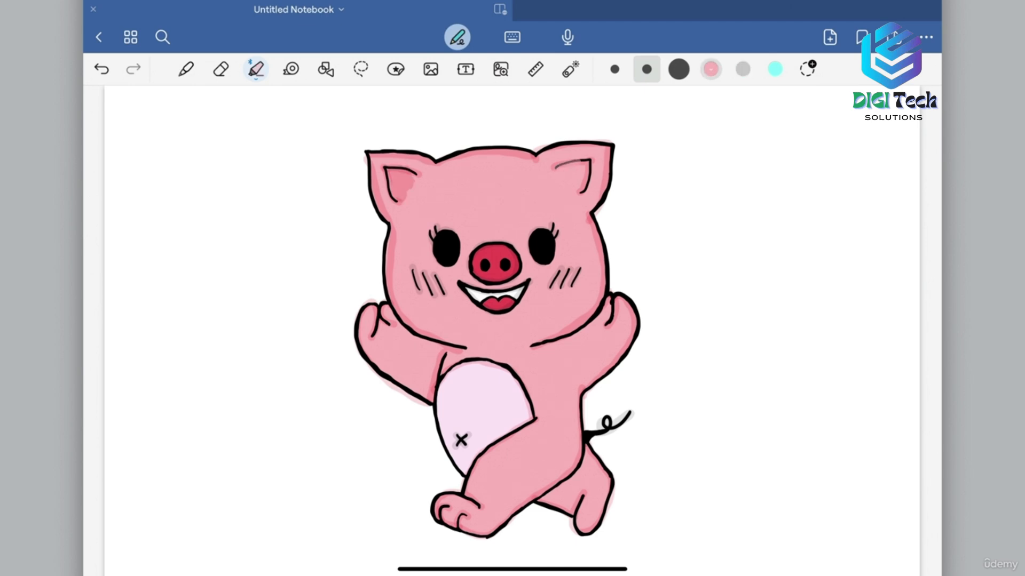
left_click_drag(581, 165, 576, 190)
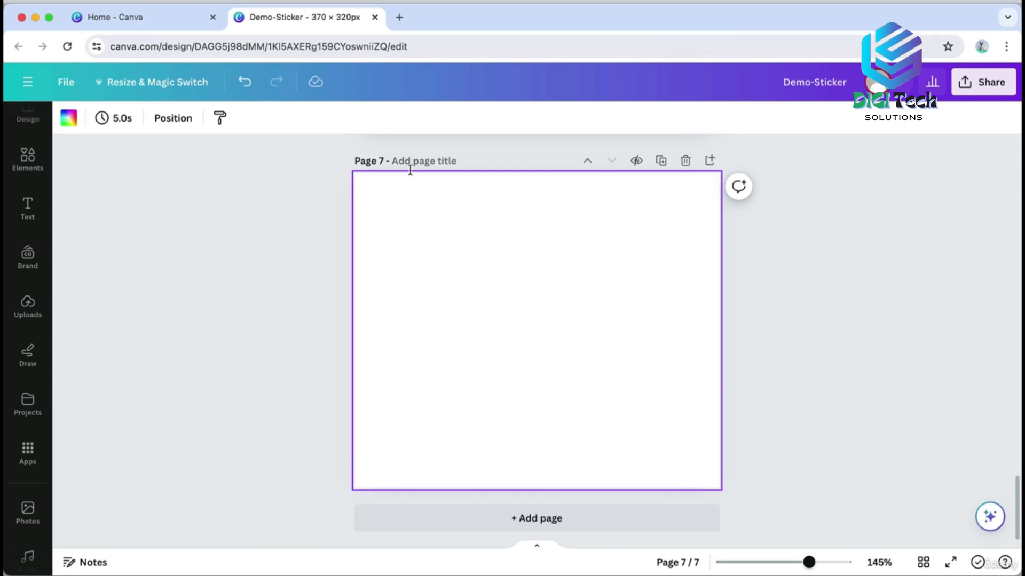
Switch to the Demo-Sticker design in Canva, upload the pig drawing and place it on page 7.
left_click(29, 304)
left_click(181, 150)
left_click(359, 211)
left_click(745, 421)
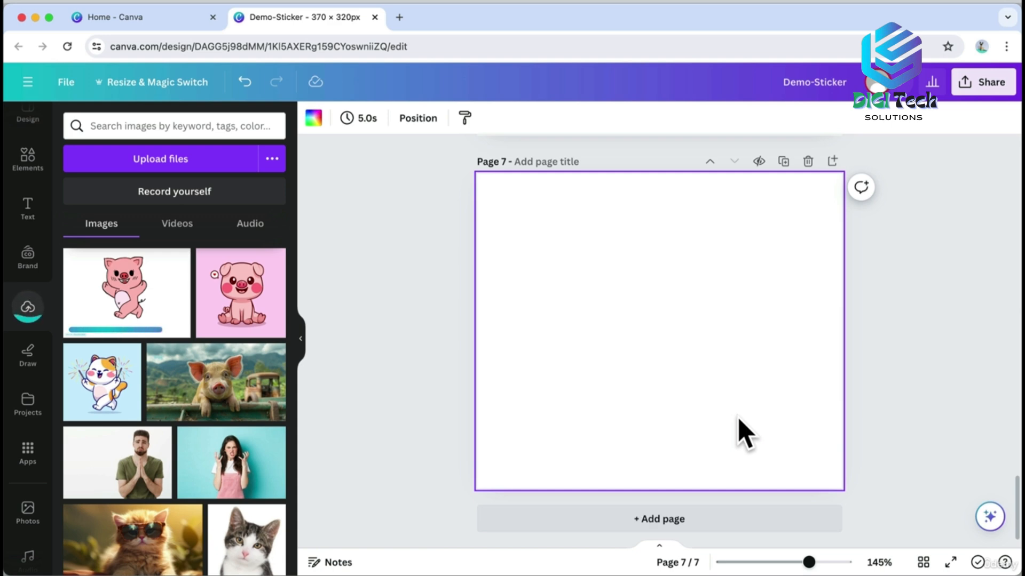
left_click(165, 313)
Crop the pig image on all four sides close to the character.
left_click_drag(528, 303, 595, 302)
left_click_drag(789, 313, 718, 311)
left_click_drag(656, 395, 661, 366)
left_click_drag(656, 208, 653, 218)
Remove the pig image's background, then enlarge the pig and move it to the lower middle of page 7.
left_click(320, 117)
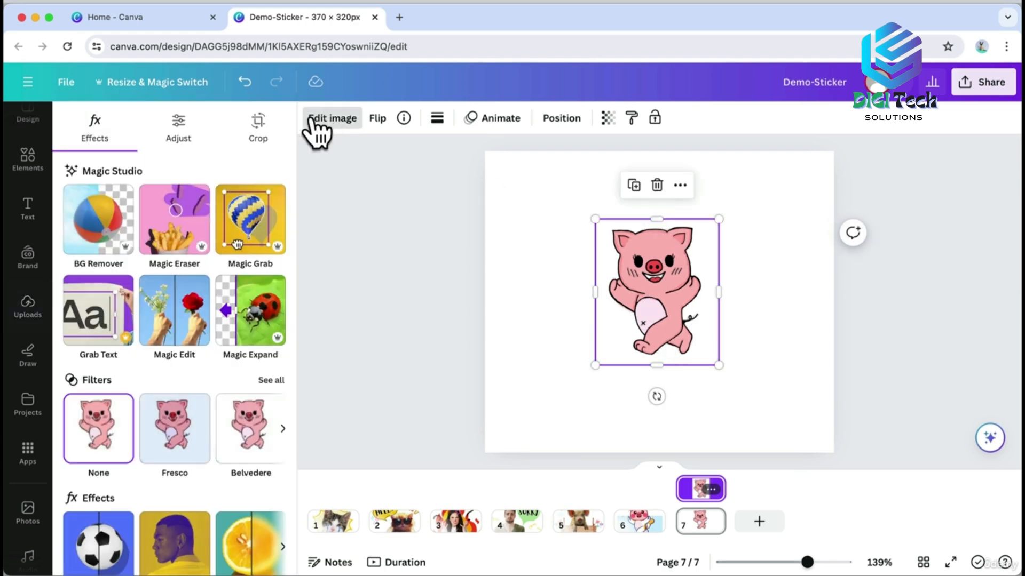
left_click(118, 223)
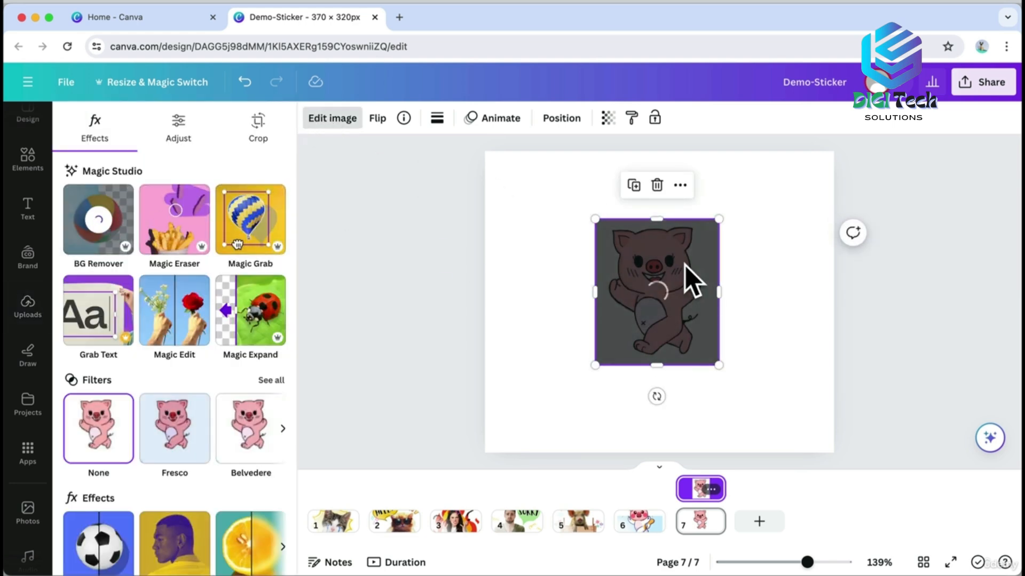
left_click_drag(719, 219, 741, 204)
left_click_drag(599, 362, 568, 442)
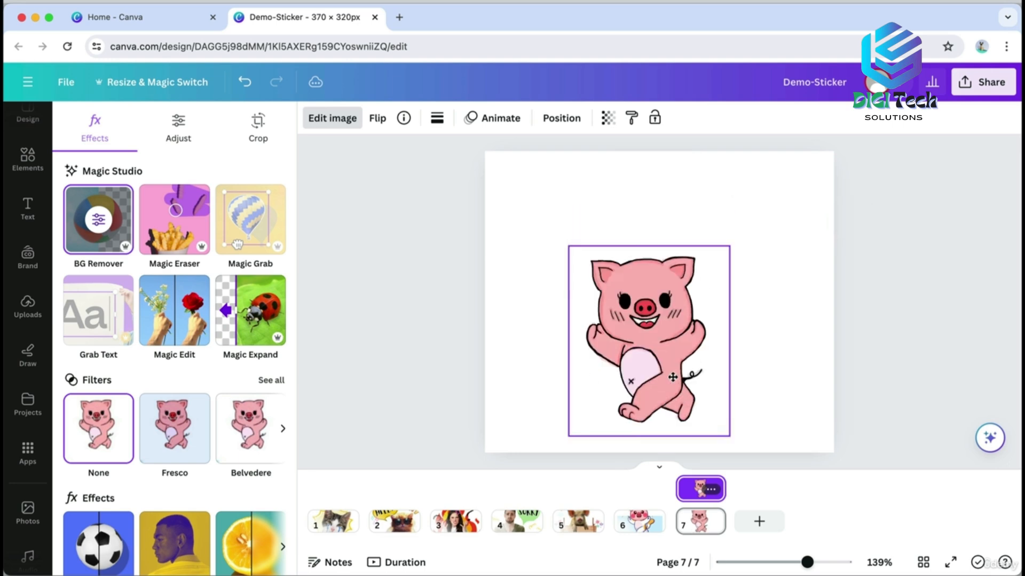
left_click_drag(711, 290, 707, 299)
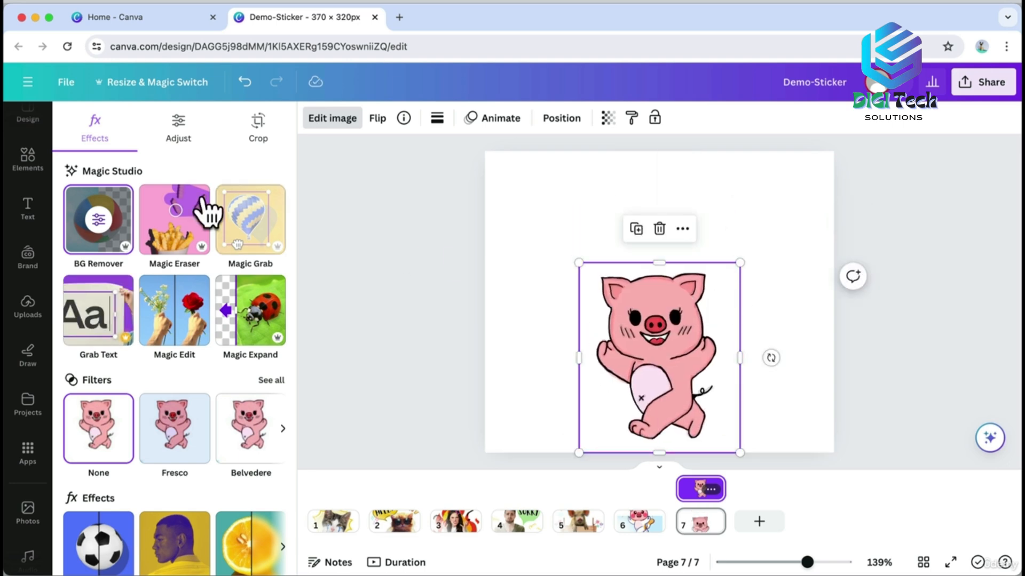
Search the elements for "balloo" and add a light blue watercolor balloon to page 7.
left_click(28, 158)
type("balloo")
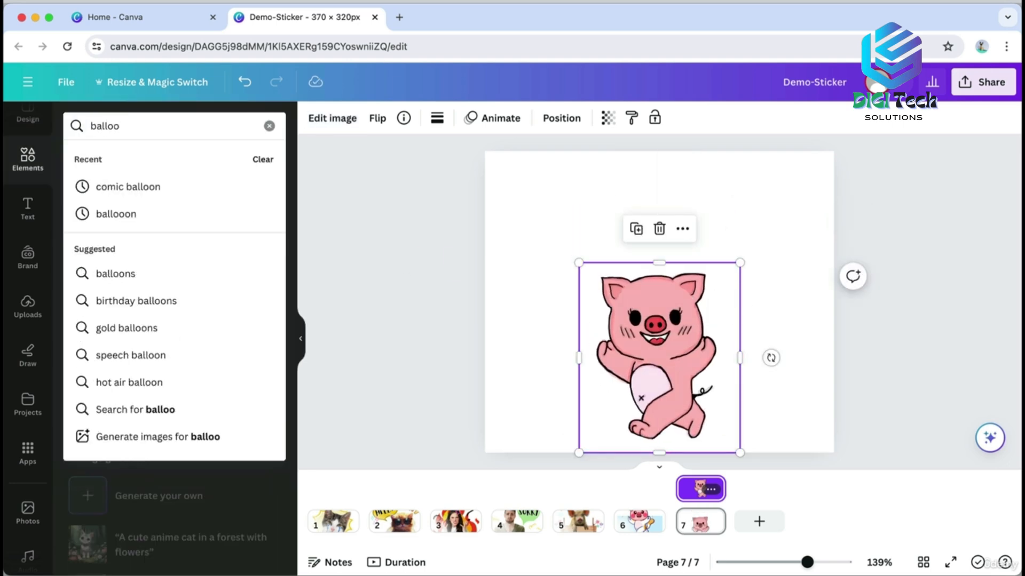
key("Return")
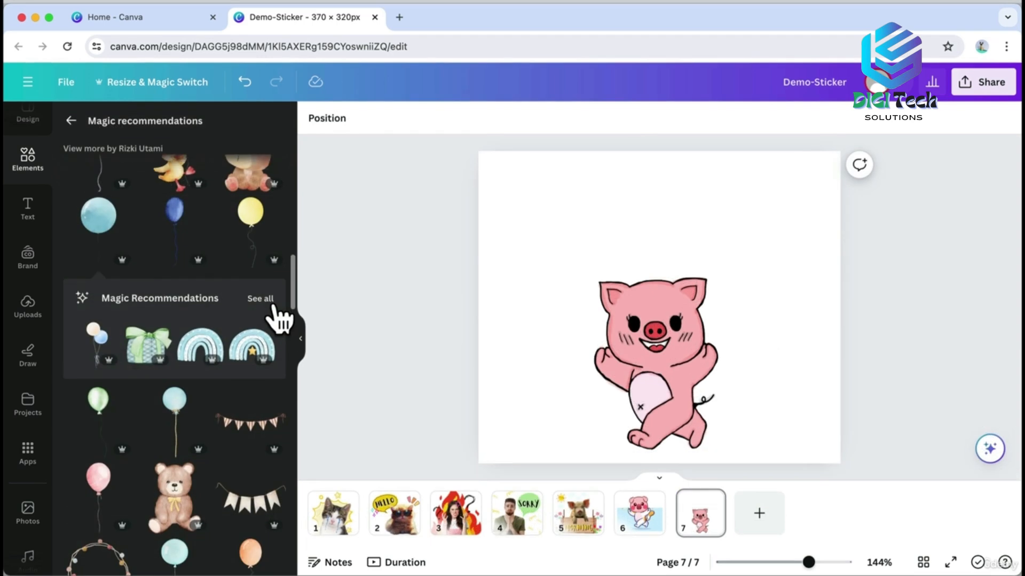
scroll(271, 305, "down", 3)
left_click(173, 349)
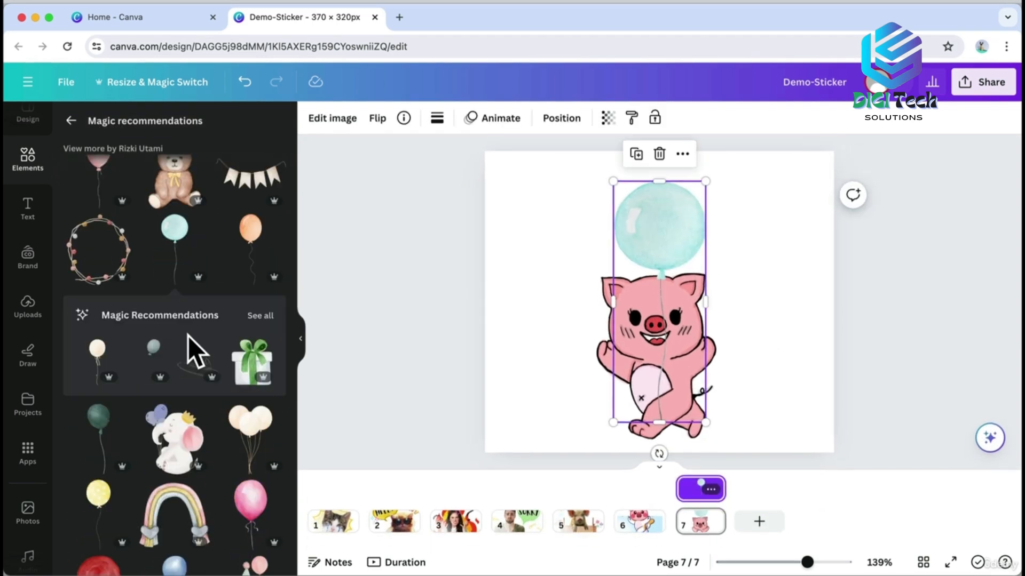
Add the pink watercolor balloon from the same collection and delete the light blue one.
scroll(263, 336, "down", 15)
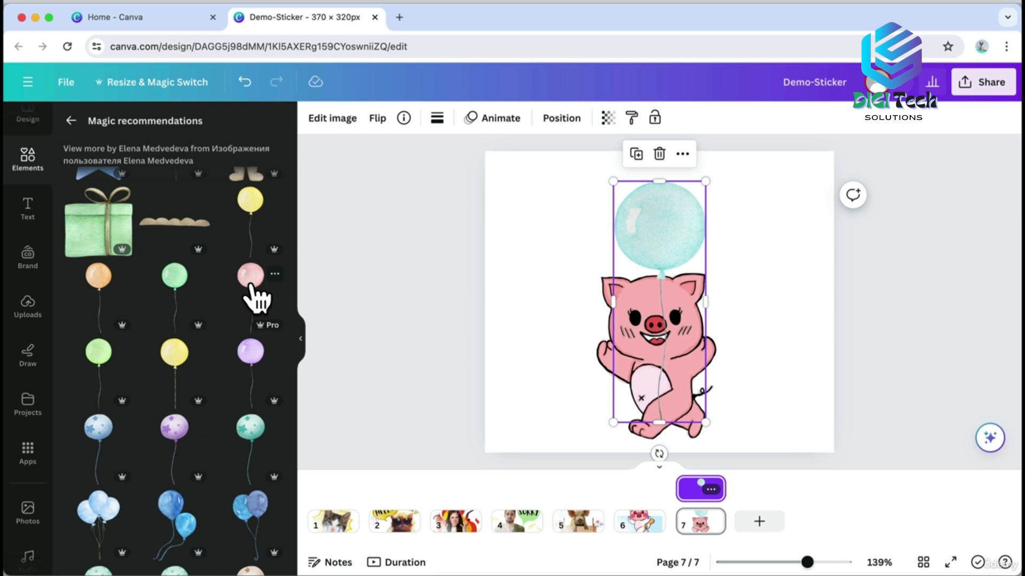
left_click(251, 289)
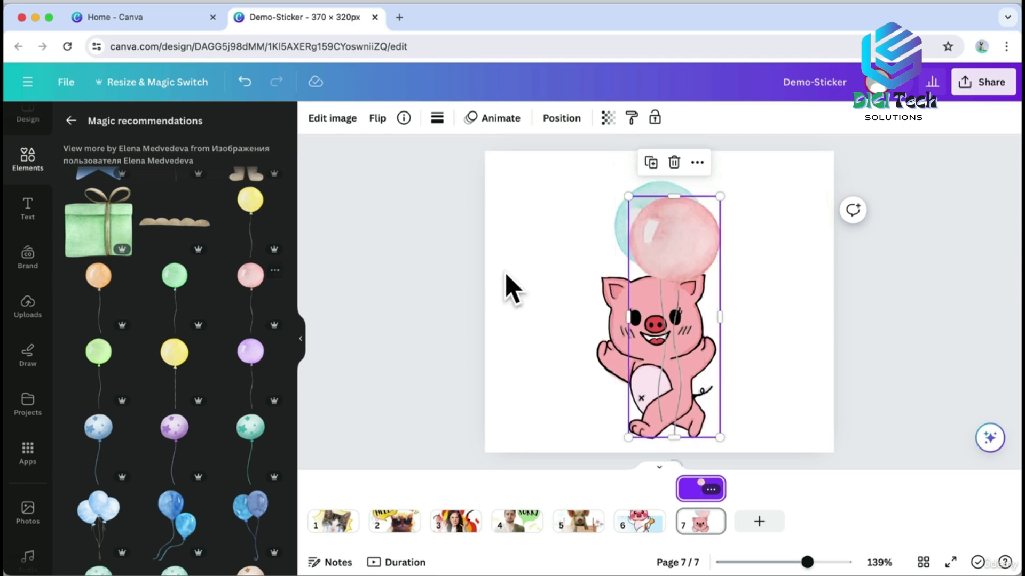
left_click(664, 257)
key("Delete")
Enlarge the pink balloon and position it above the pig with its string running past the pig's raised hand.
left_click_drag(778, 267, 716, 248)
left_click_drag(751, 432, 768, 480)
left_click_drag(752, 422, 740, 381)
left_click_drag(621, 399, 622, 407)
left_click_drag(648, 441, 638, 467)
left_click_drag(698, 384, 703, 389)
left_click_drag(767, 467, 778, 477)
left_click_drag(746, 416, 745, 422)
scroll(744, 425, "down", 1)
left_click_drag(709, 457, 711, 418)
left_click(776, 426)
left_click(739, 385)
left_click(779, 420)
left_click(906, 357)
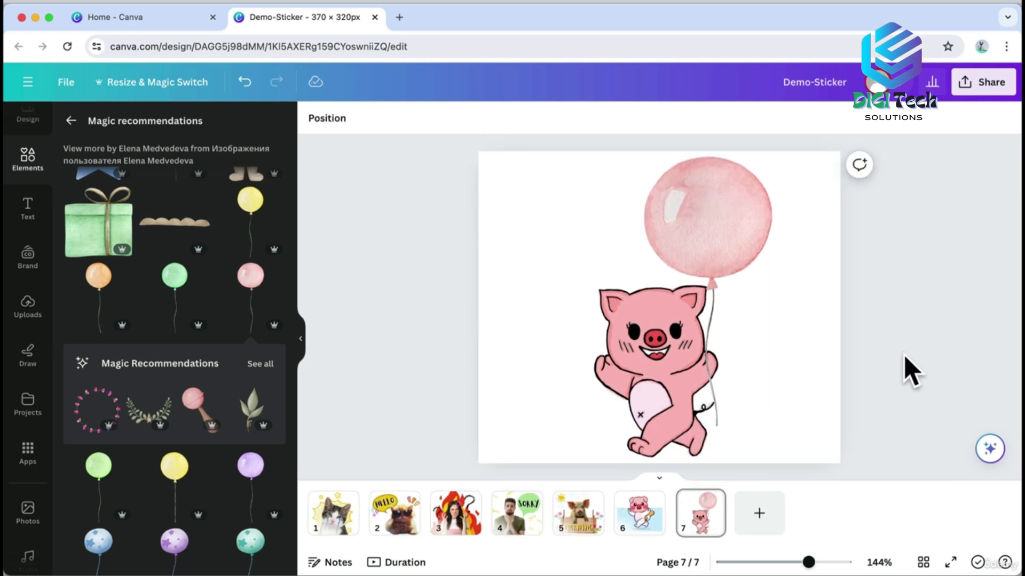
Add a heading reading "LOVE" and set its font to Aloja.
left_click(29, 211)
left_click(147, 290)
type("LOVE")
key("super+a")
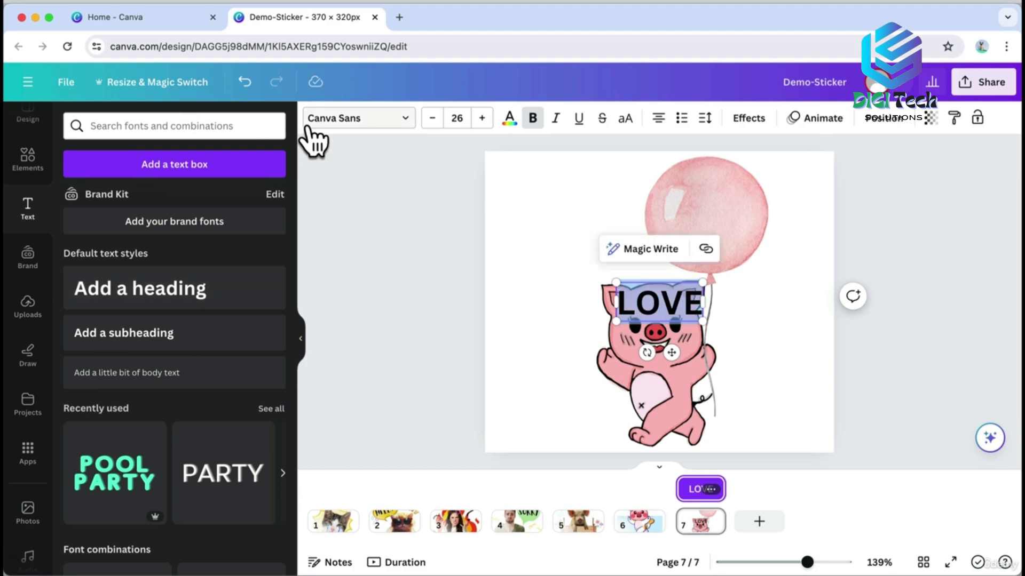
left_click(325, 120)
left_click(160, 369)
Place the LOVE heading over the balloon at size 39.3 and slightly enlarge the balloon behind it.
left_click_drag(705, 279, 724, 234)
left_click(751, 278)
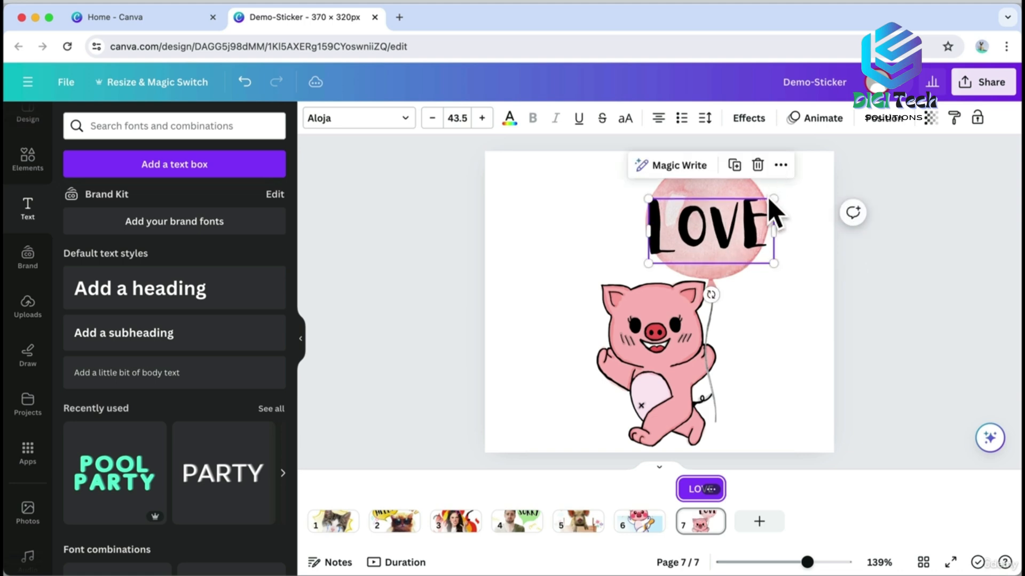
left_click(750, 373)
left_click_drag(760, 405, 762, 404)
left_click(760, 274)
left_click_drag(721, 232, 716, 224)
Apply the Shadow effect to the LOVE heading and make the shadow white.
left_click(748, 119)
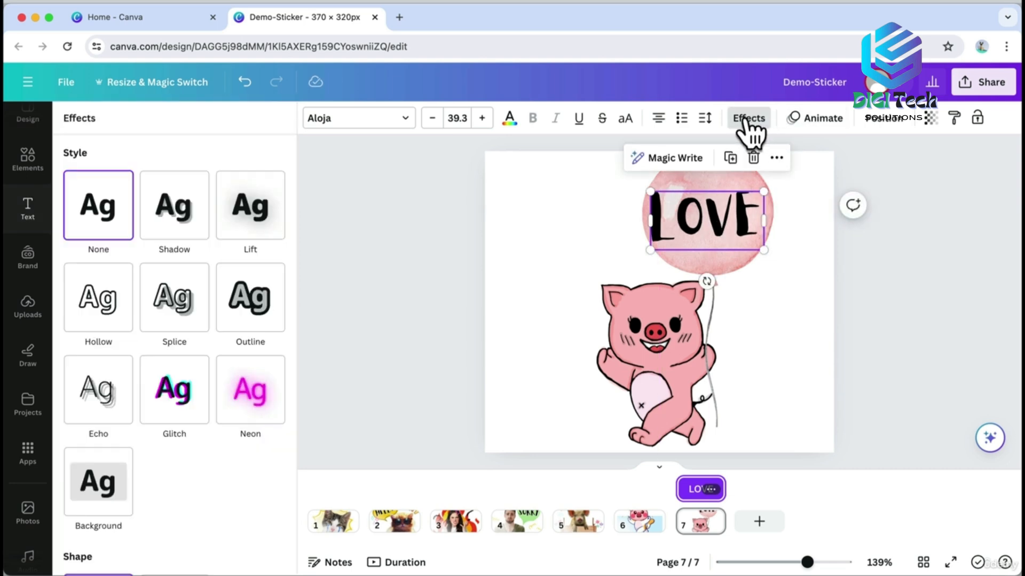
left_click(173, 205)
left_click(275, 468)
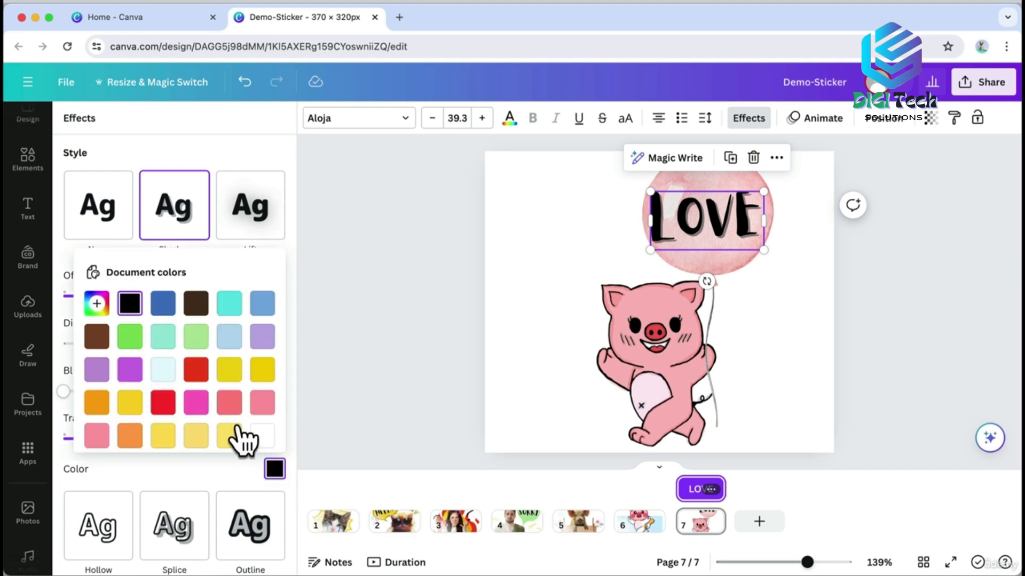
left_click(262, 436)
Set the LOVE heading's shadow to offset 65, direction -43 and transparency 100.
left_click(168, 143)
left_click_drag(154, 296, 181, 296)
left_click_drag(137, 439, 247, 438)
mouse_move(180, 296)
left_mouse_down()
mouse_move(218, 296)
mouse_move(172, 296)
mouse_move(183, 296)
left_mouse_up()
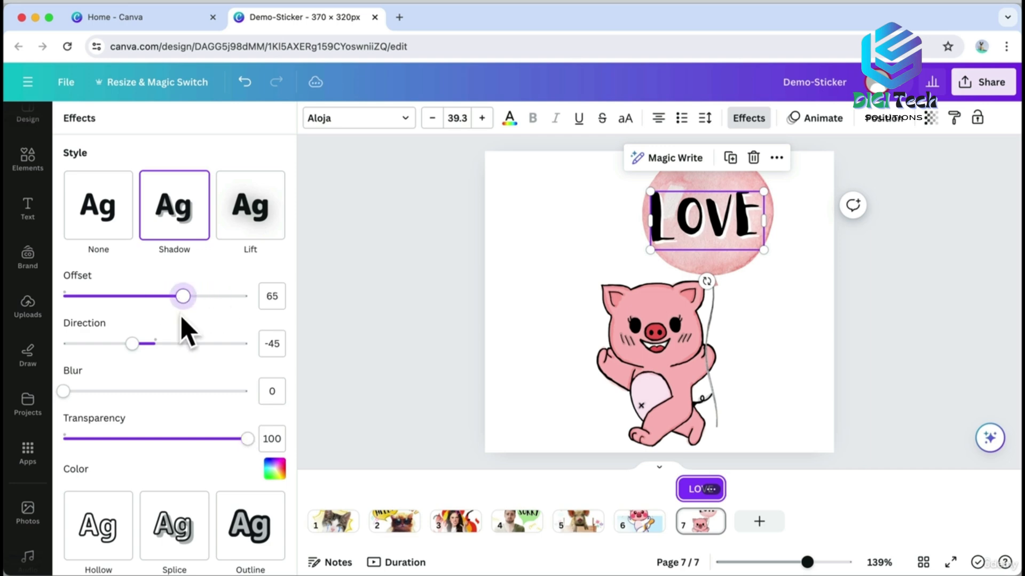
left_click_drag(134, 344, 132, 344)
mouse_move(183, 296)
left_mouse_down()
mouse_move(233, 296)
mouse_move(180, 297)
left_mouse_up()
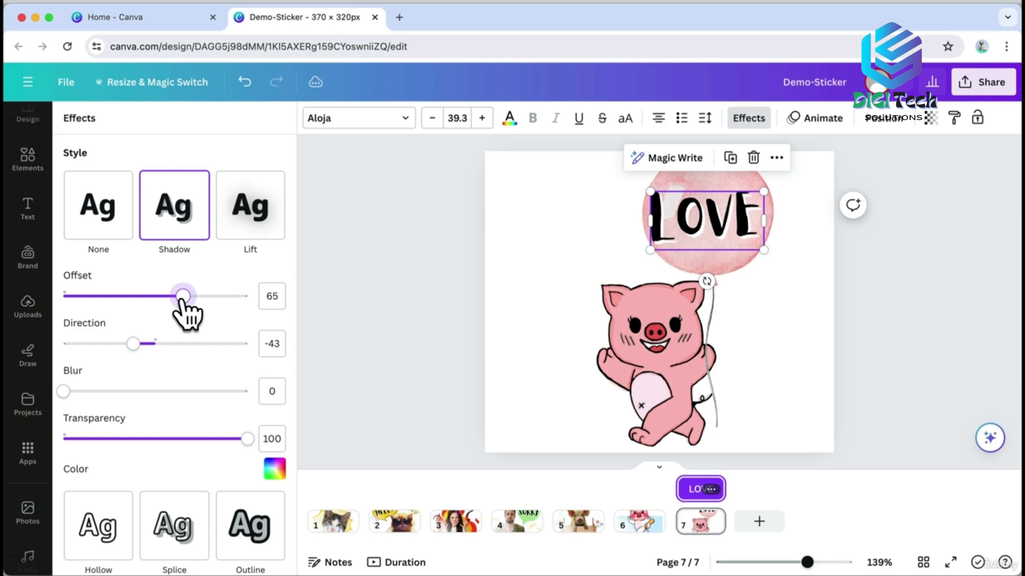
left_click(320, 326)
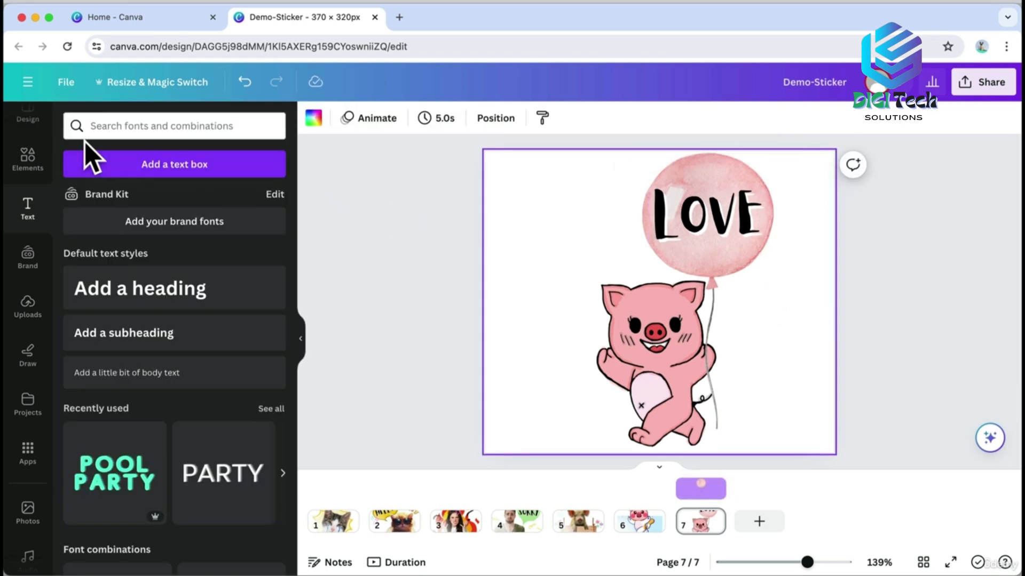
Search the graphics for "ribbon" and place a small pink watercolour bow over the knot of the LOVE balloon.
left_click(28, 158)
left_click(141, 126)
type("balloon")
key("Return")
left_click_drag(141, 126, 94, 126)
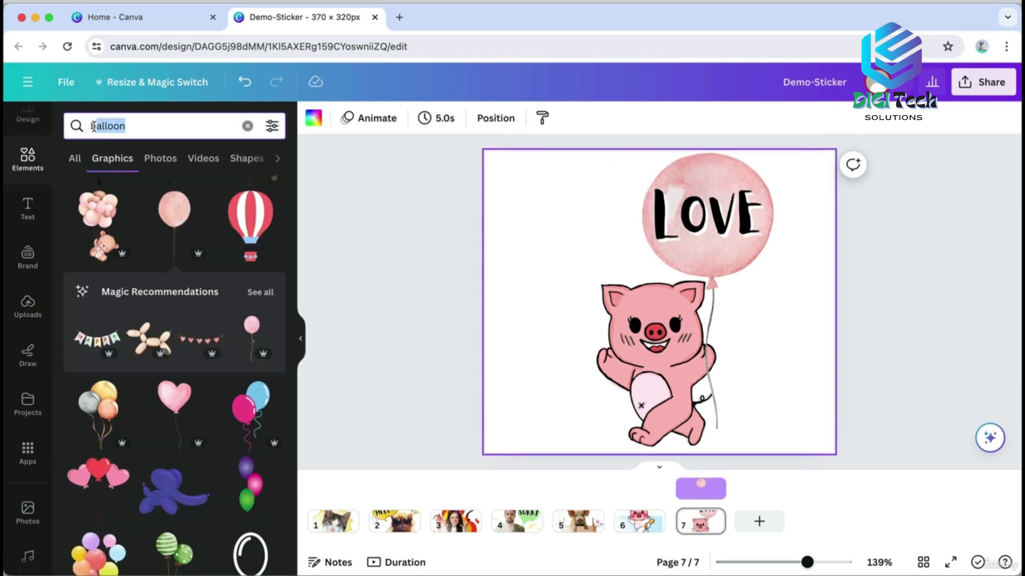
type("ribbon")
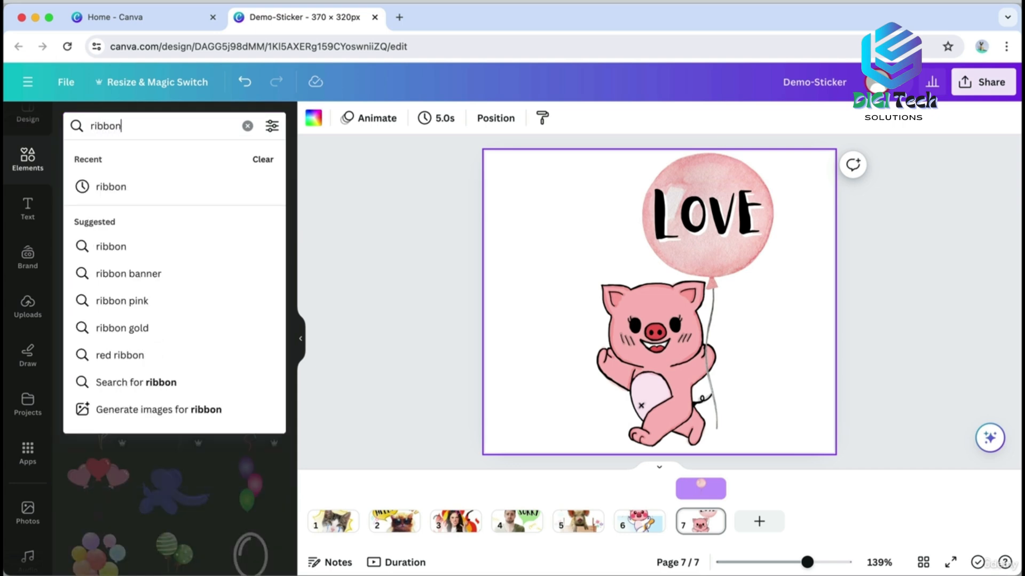
key("Return")
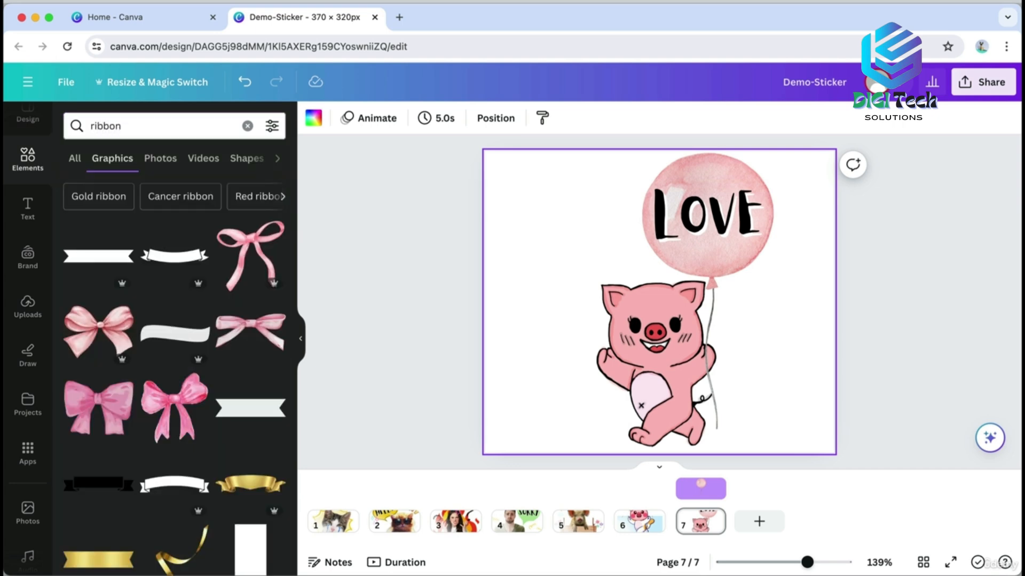
left_click(99, 328)
left_click_drag(803, 199, 722, 273)
left_click(317, 411)
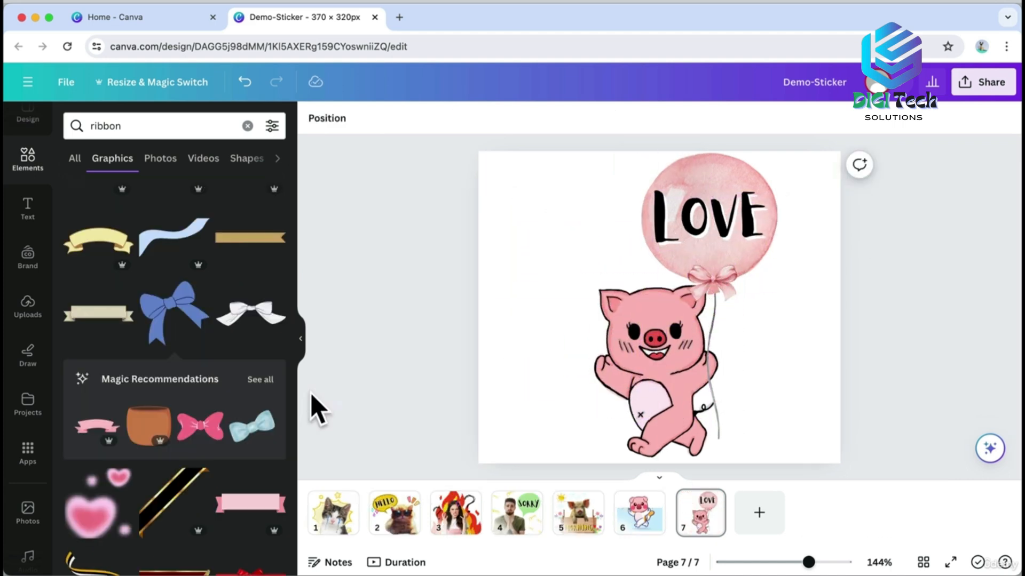
Add the light blue watercolour bow tie, shrink it and place it at the pig's neck.
left_click(261, 430)
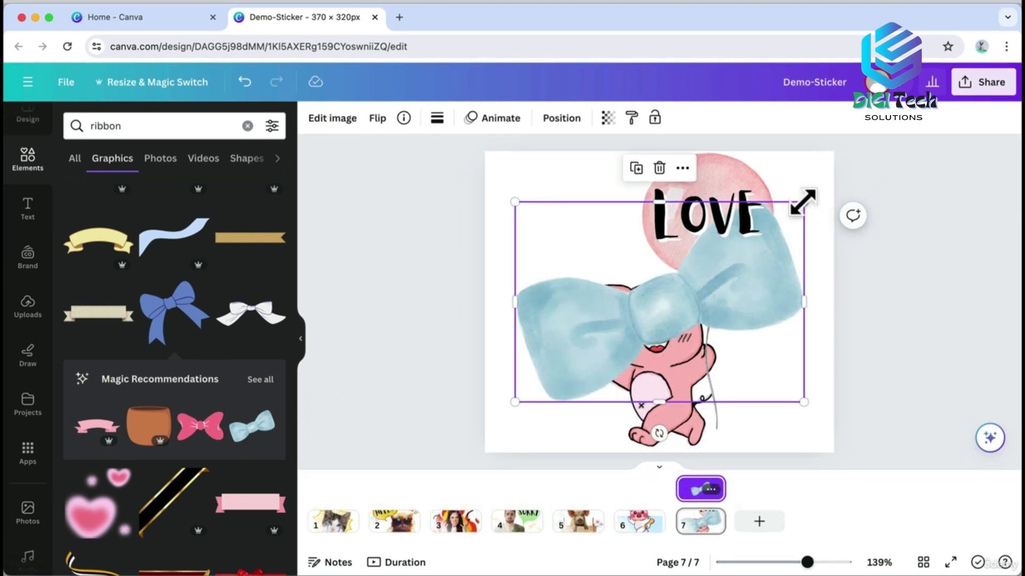
left_click_drag(802, 203, 591, 370)
left_click_drag(546, 425, 527, 430)
left_click_drag(508, 393, 525, 388)
left_click_drag(557, 383, 661, 366)
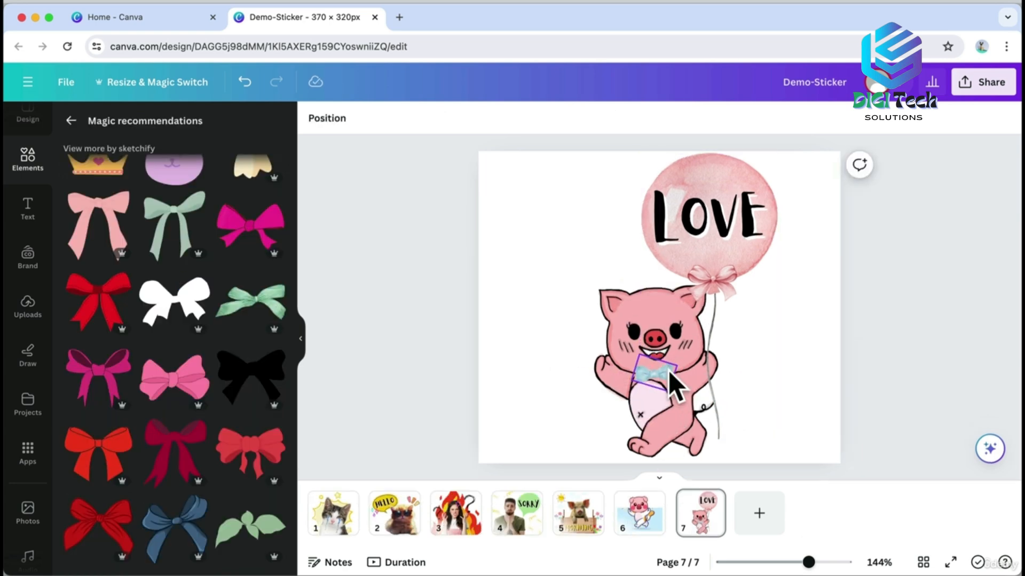
Try several image filters on the blue bow tie, including Fresco, Whimsi and Astro.
left_click(654, 366)
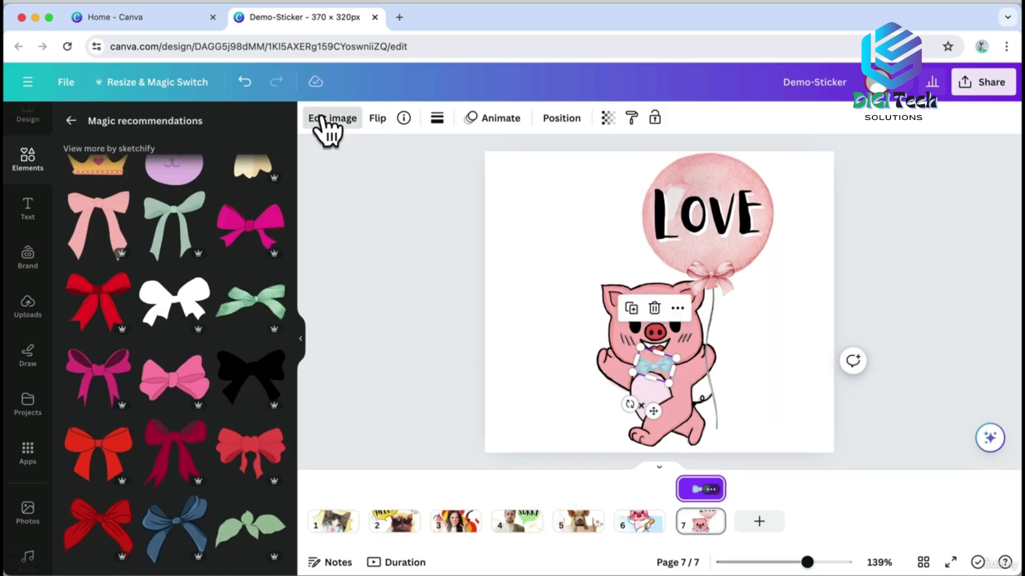
left_click(322, 128)
left_click(183, 446)
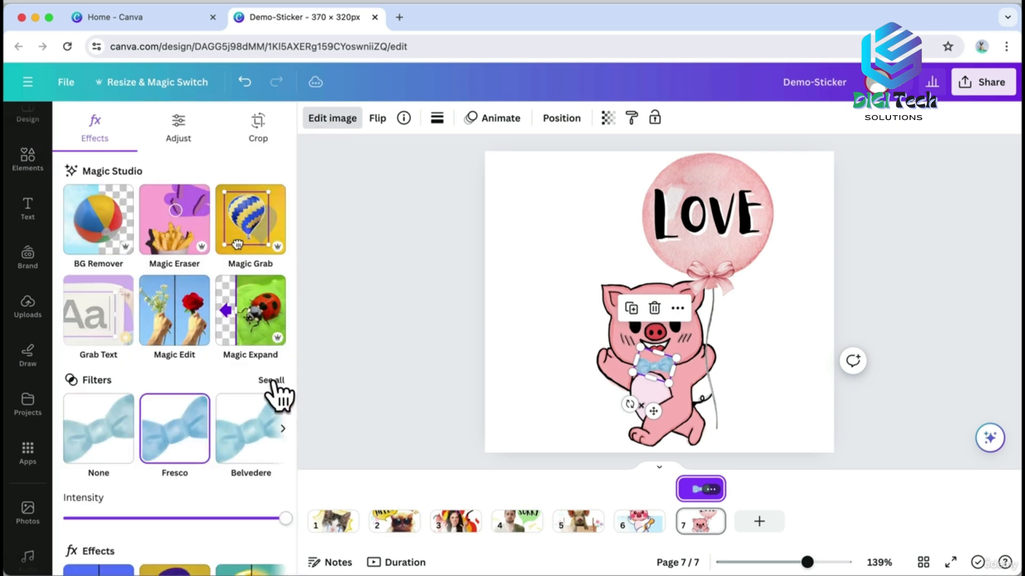
left_click(272, 381)
scroll(247, 394, "down", 10)
scroll(244, 395, "up", 5)
left_click(242, 395)
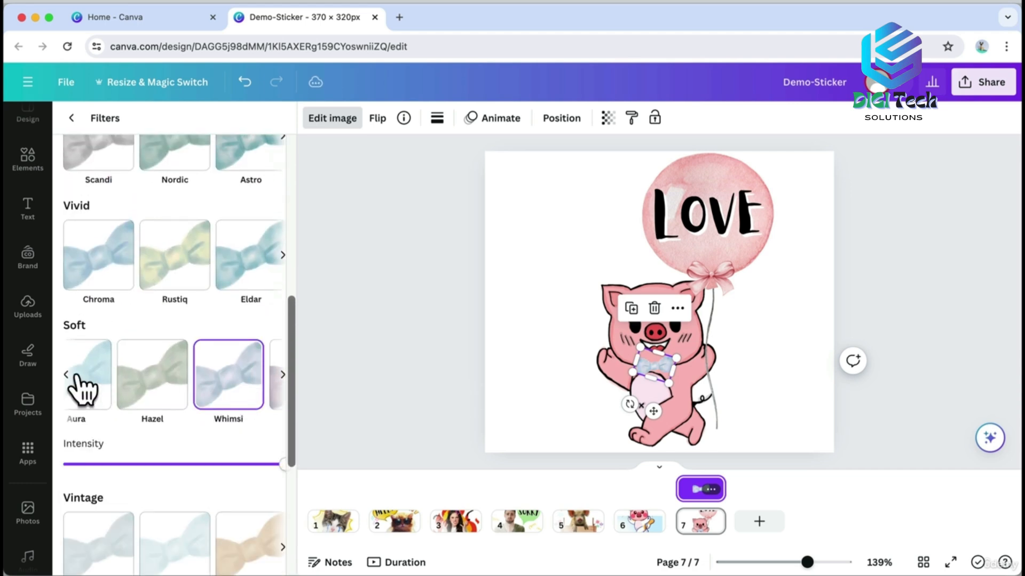
left_click(117, 275)
scroll(206, 291, "up", 3)
left_click(246, 322)
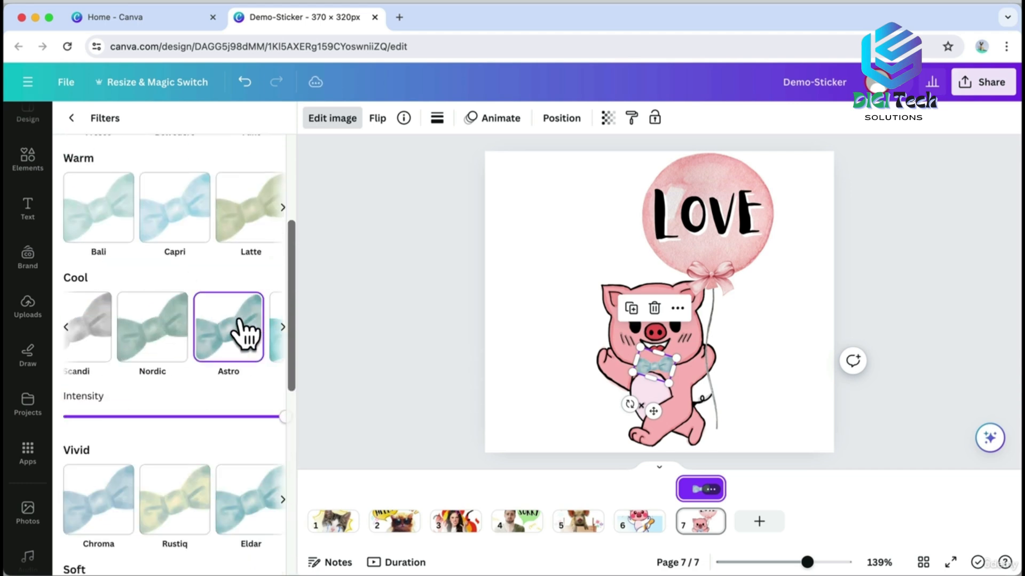
left_click(128, 214)
left_click(160, 224)
scroll(160, 234, "up", 3)
left_click(99, 296)
left_click(495, 333)
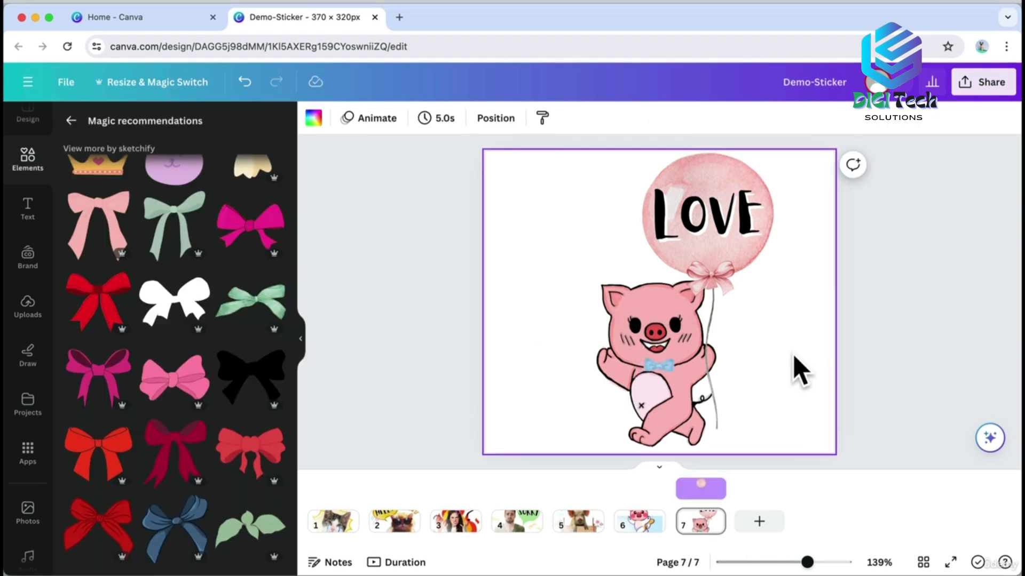
Delete the blue bow tie from the pig's neck.
left_click(660, 363)
key("Delete")
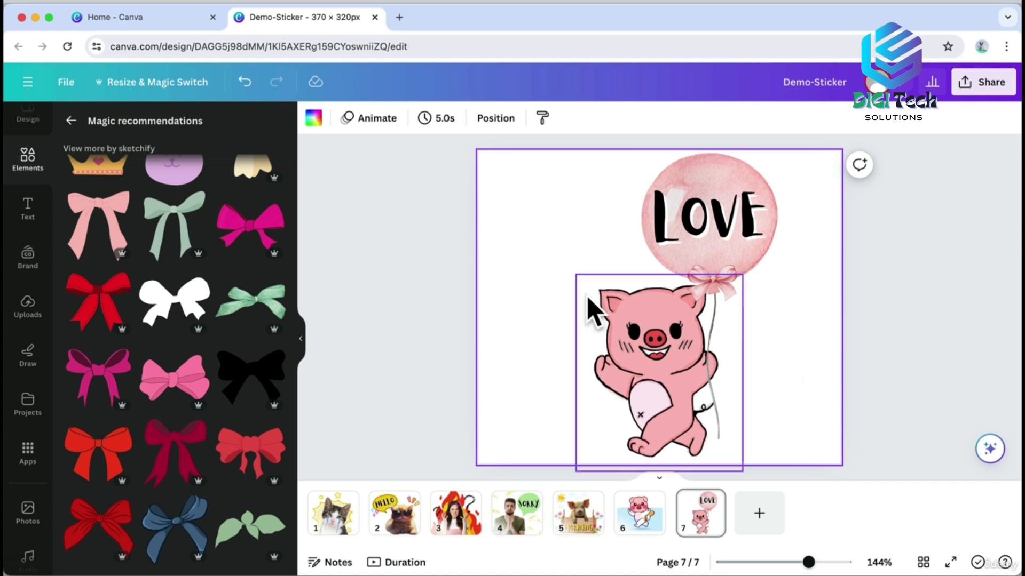
Search the graphics for "heart" and add the cluster of three hand-drawn pink hearts to the page.
left_click(71, 120)
type("heart")
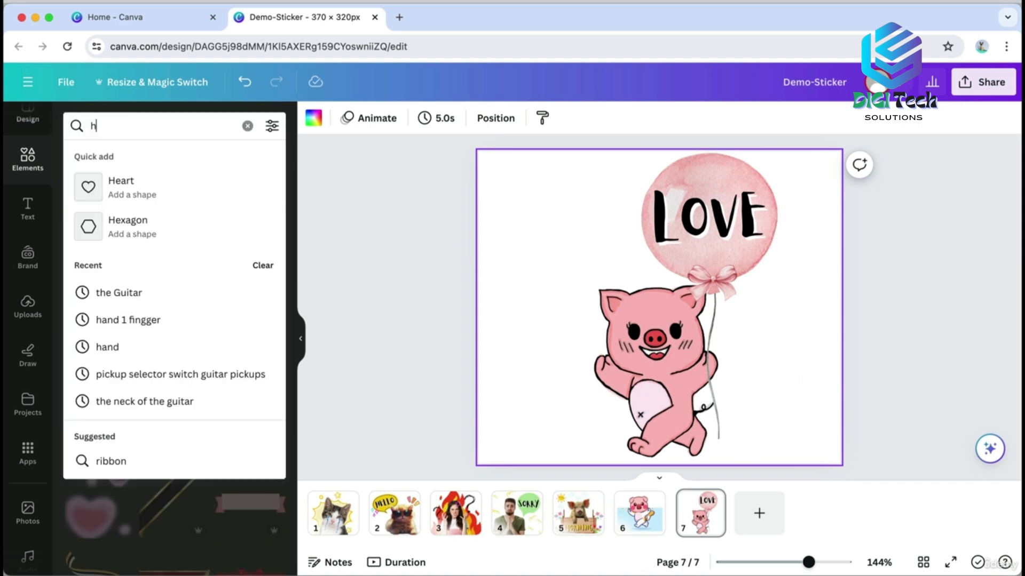
key("Return")
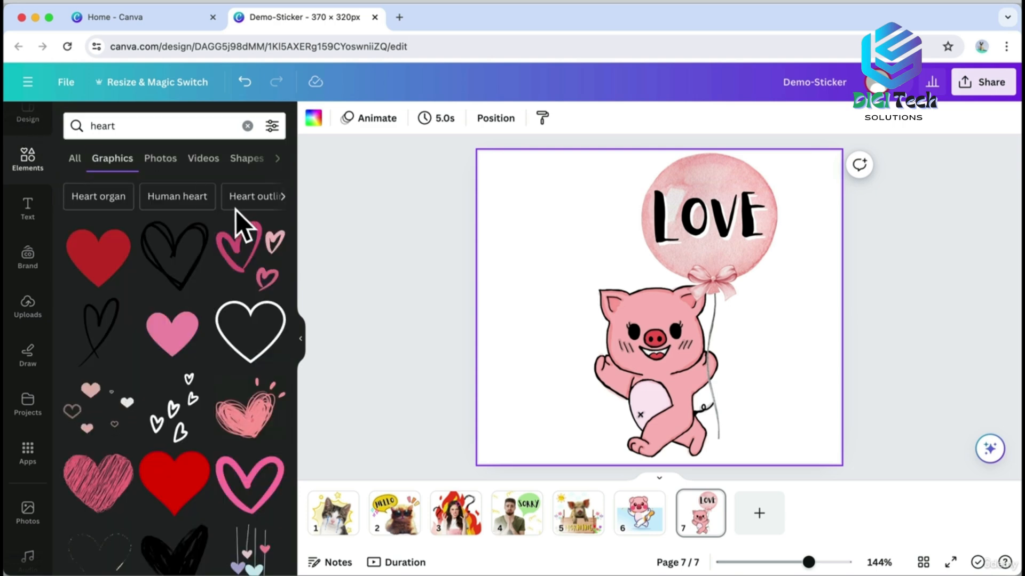
scroll(201, 286, "down", 8)
scroll(201, 286, "down", 10)
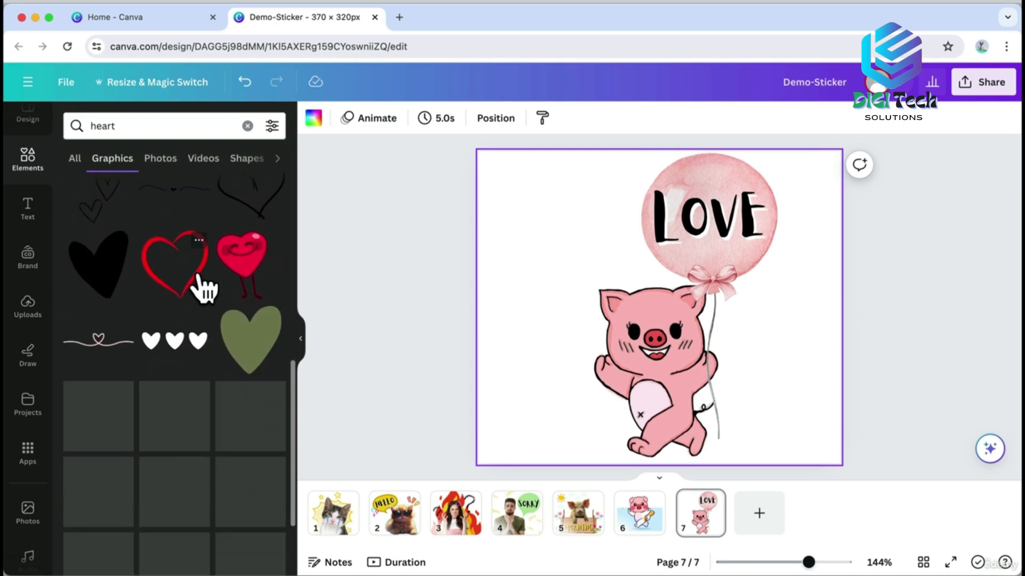
left_click(106, 315)
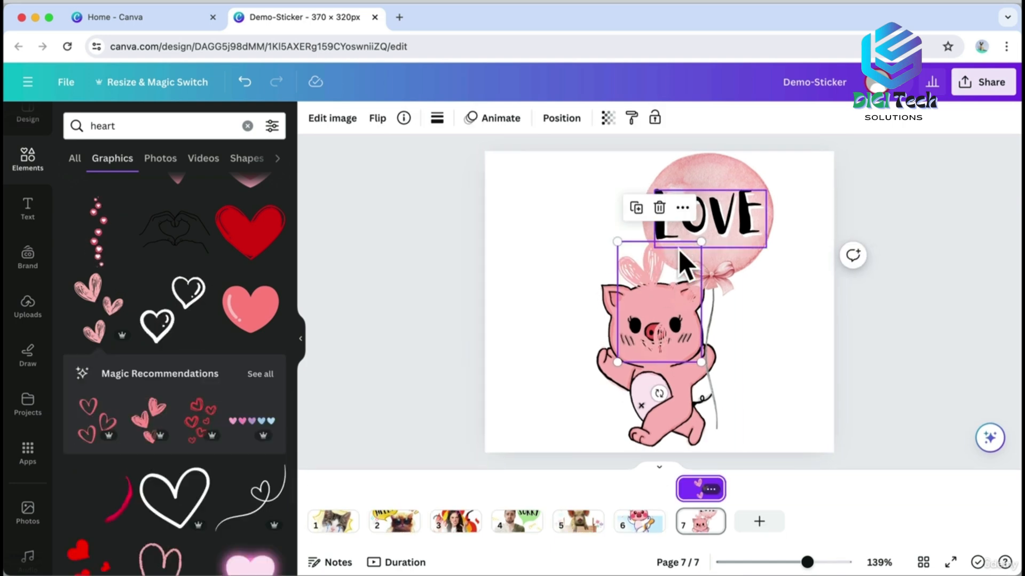
Shrink the three hearts slightly, place them left of the balloon above the pig's arm, and recolour them dark pink #dd517f.
left_click(332, 119)
left_click(436, 120)
left_click(194, 277)
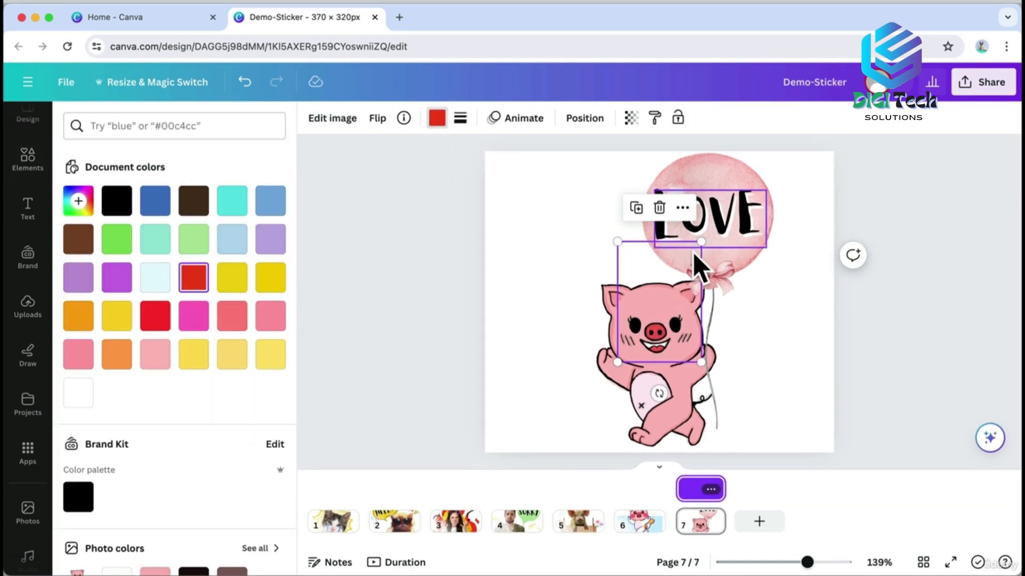
left_click_drag(693, 263, 623, 228)
left_click_drag(614, 211, 617, 200)
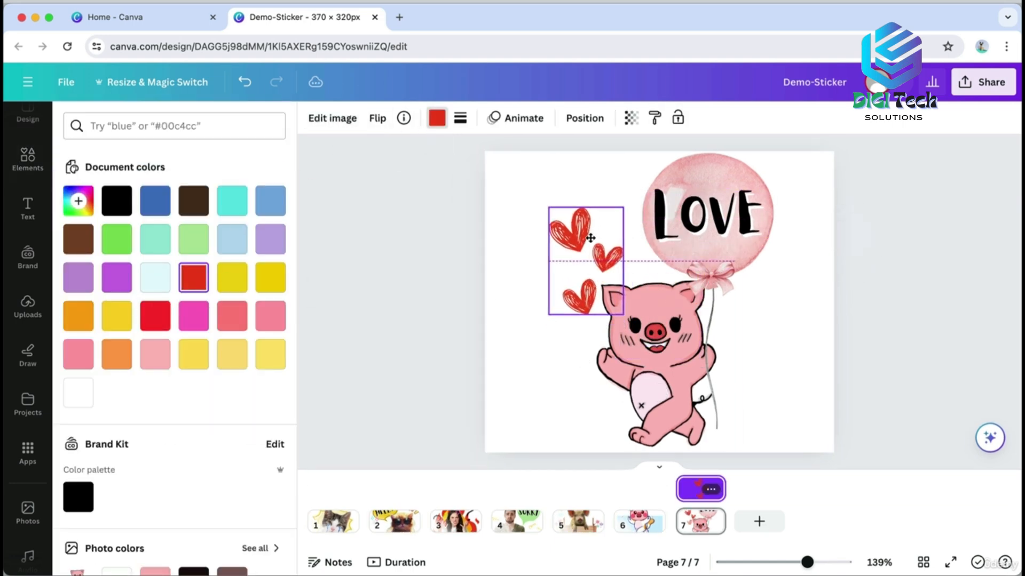
left_click(232, 320)
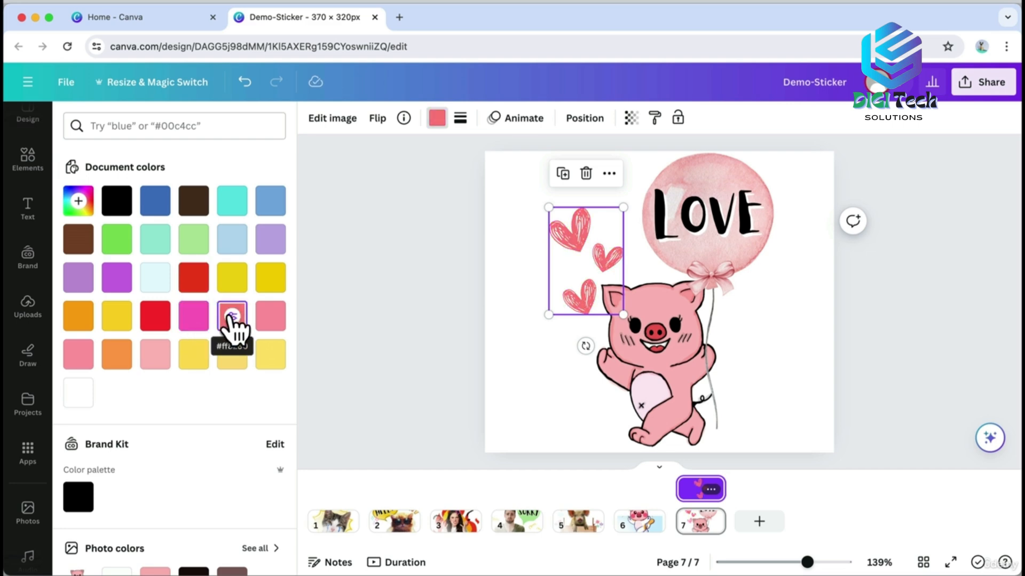
left_click(80, 354)
left_click(155, 279)
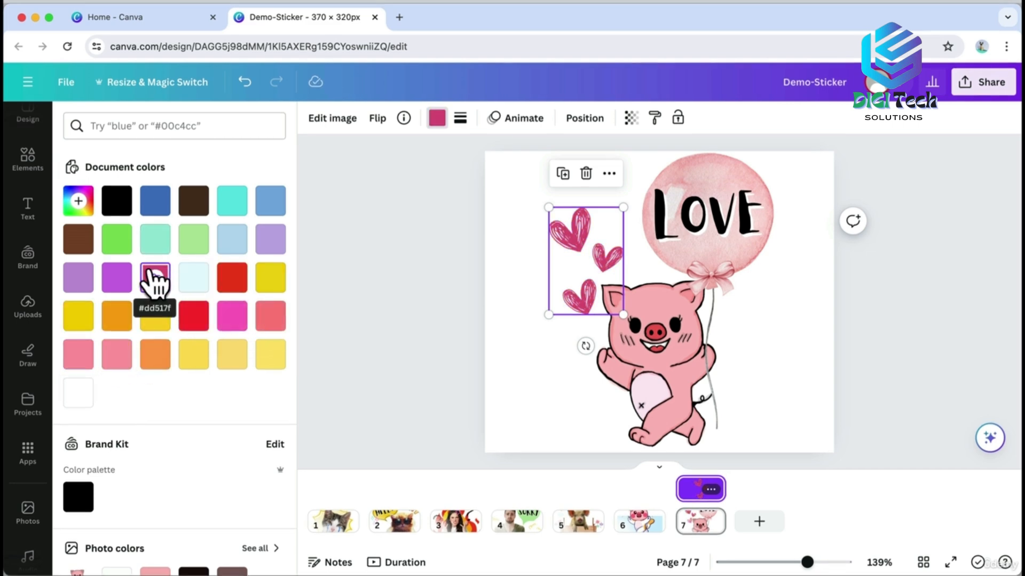
left_click(533, 384)
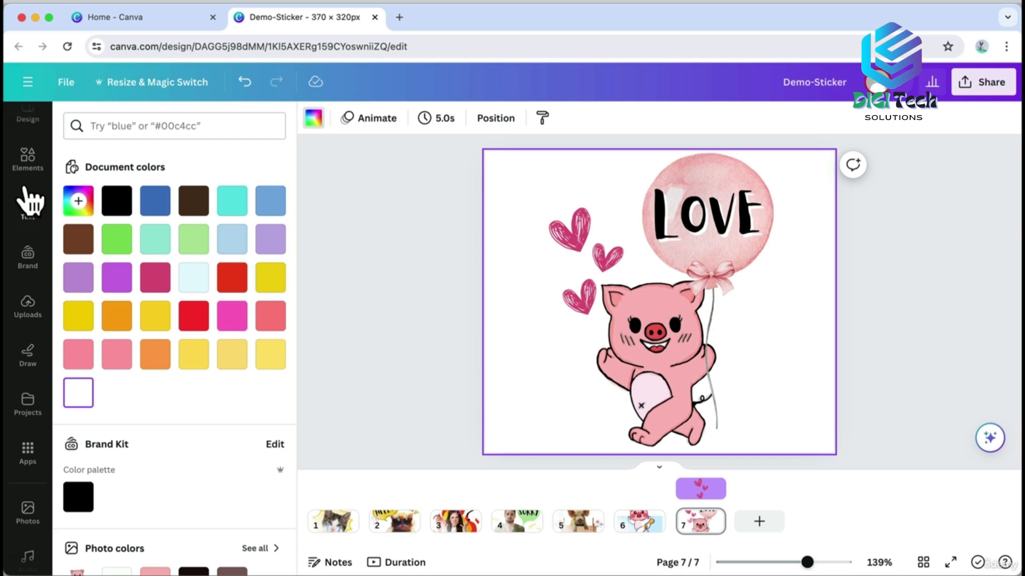
Search the graphics for "flowers" and place the clump of pink heart-shaped flowers, reduced in size, at the page's lower-left corner.
left_click(33, 163)
type("flowers")
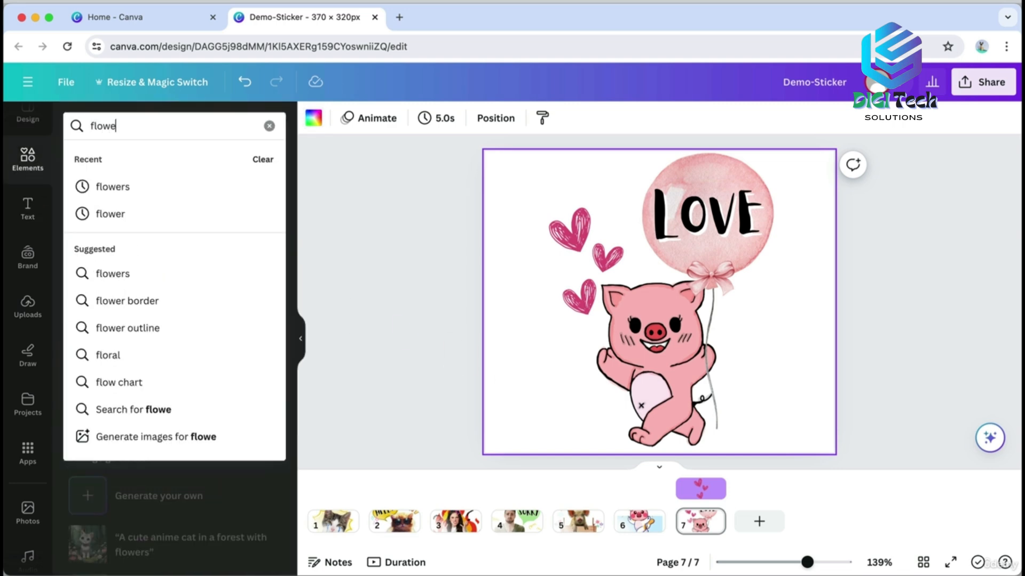
key("Return")
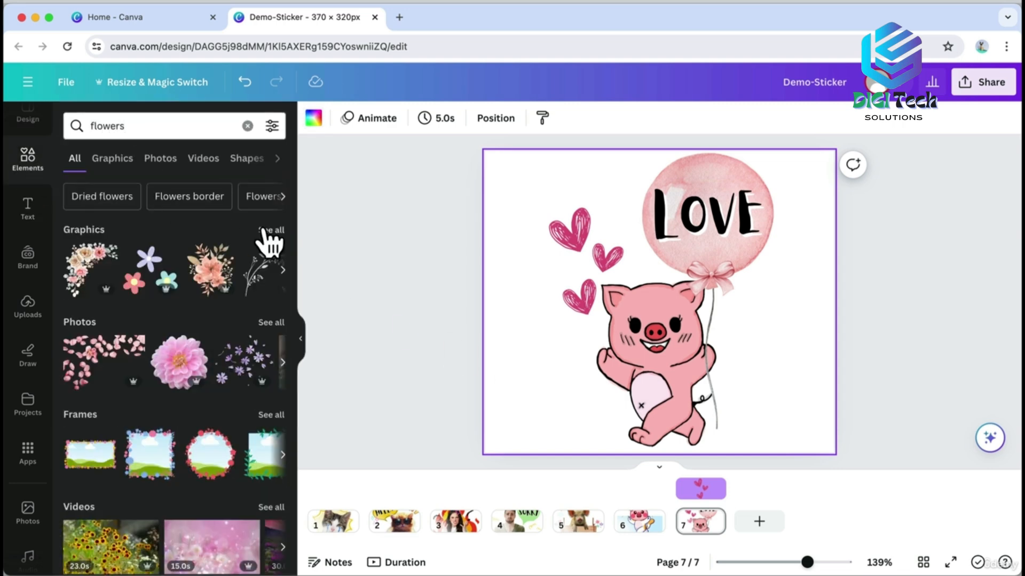
left_click(265, 230)
scroll(240, 286, "down", 15)
scroll(240, 288, "down", 10)
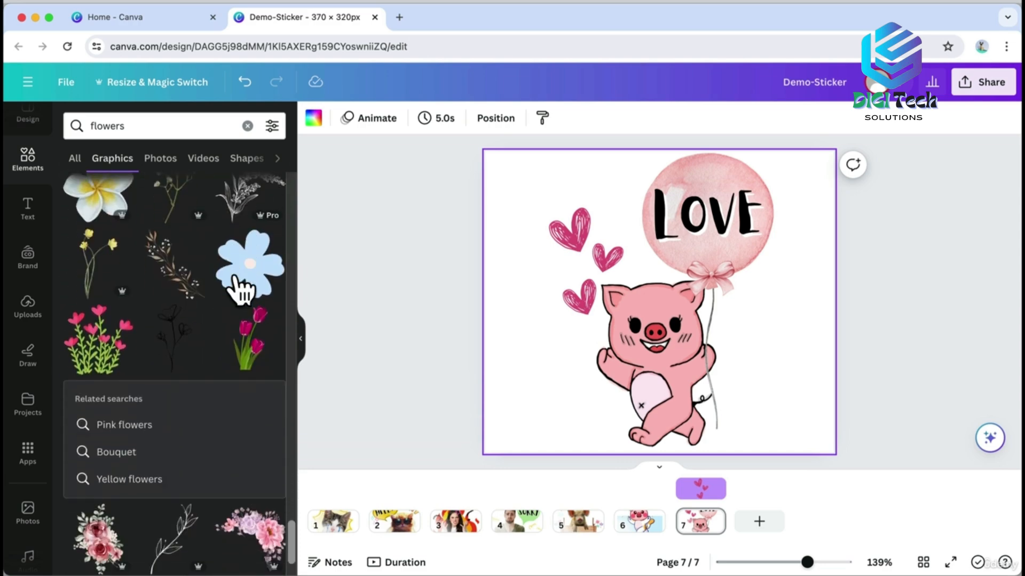
scroll(240, 291, "down", 1)
left_click(120, 328)
left_click_drag(777, 182, 681, 291)
left_click_drag(606, 368, 557, 442)
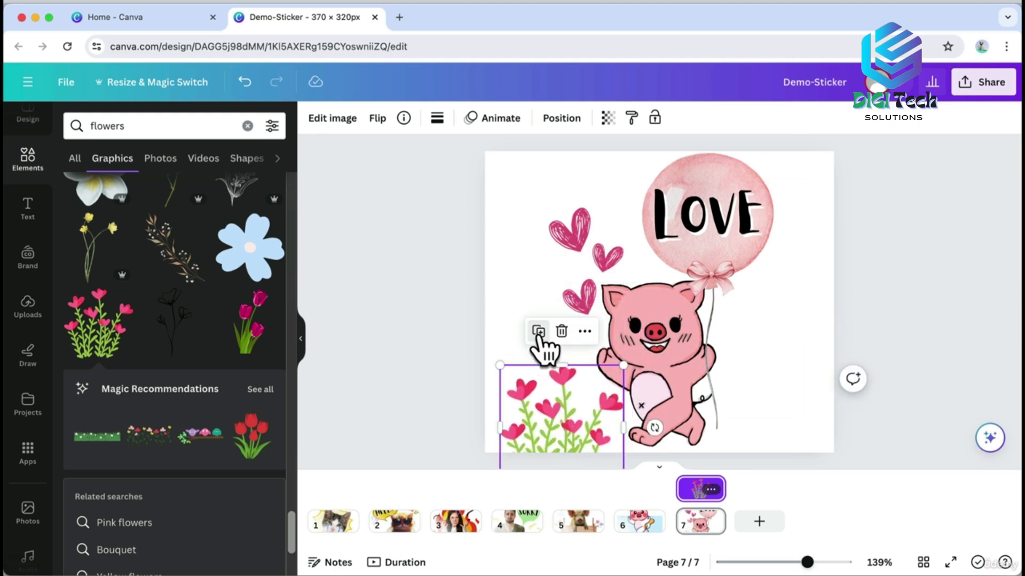
Duplicate the flower clump, move the copy to the page's lower-right corner and flip it horizontally.
left_click(538, 331)
left_click_drag(566, 416, 765, 416)
left_click(334, 118)
left_click(376, 118)
left_click(411, 153)
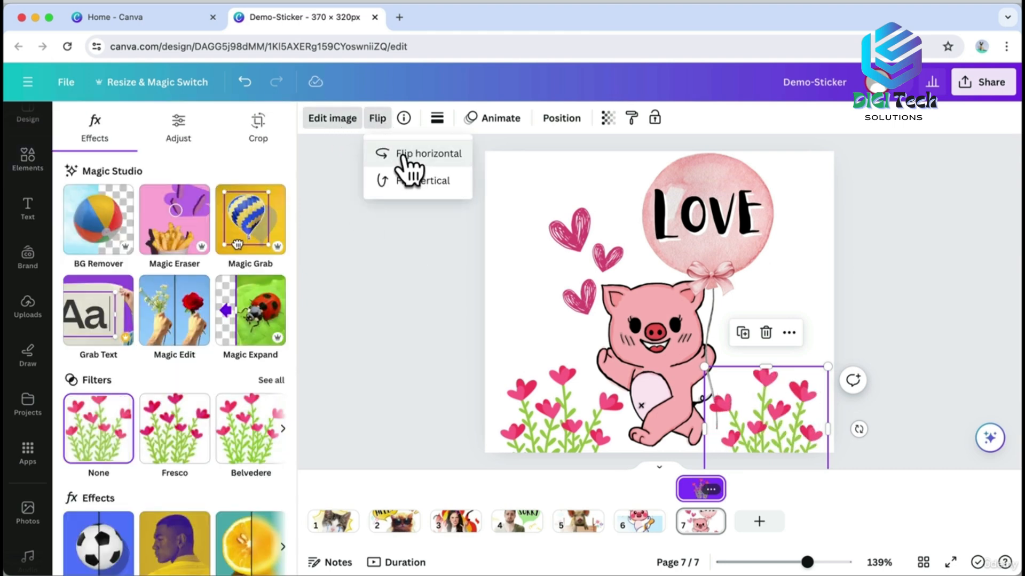
Shrink the right-hand flower clump, tilt it slightly clockwise and reposition it beside the pig.
left_click_drag(704, 367, 725, 391)
left_click_drag(777, 425, 769, 402)
left_click_drag(820, 372, 825, 365)
mouse_move(789, 431)
left_mouse_down()
mouse_move(778, 423)
mouse_move(790, 421)
left_mouse_up()
left_click_drag(857, 415, 553, 448)
Tilt the left-hand flower clump slightly counter-clockwise, shrink it a little and nudge it into place beside the pig.
scroll(614, 438, "down", 1)
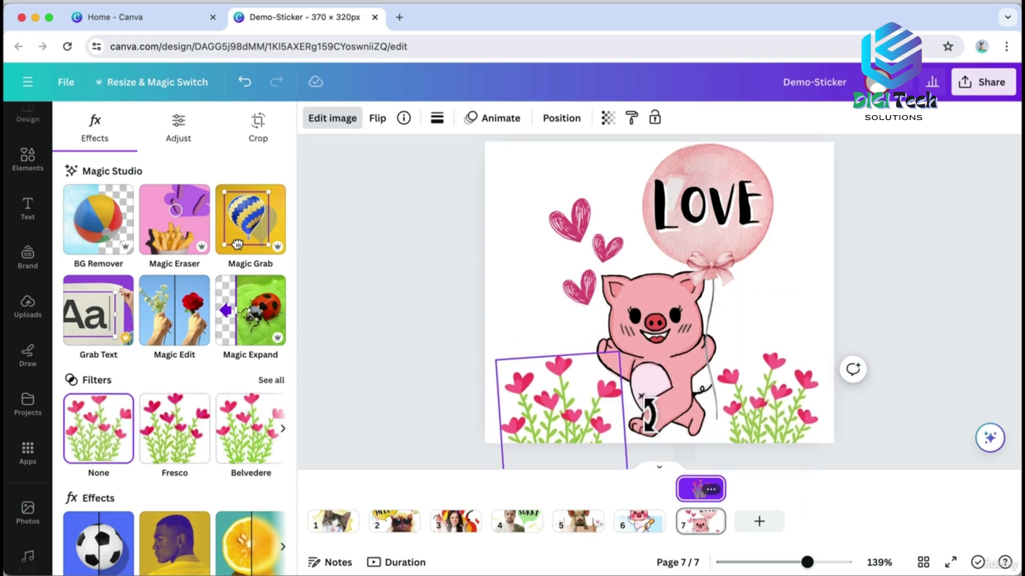
left_click_drag(614, 349, 604, 360)
left_click_drag(567, 414, 576, 408)
Move all the elements of the LOVE sticker together slightly to the left and collapse the side panel.
left_click(779, 422)
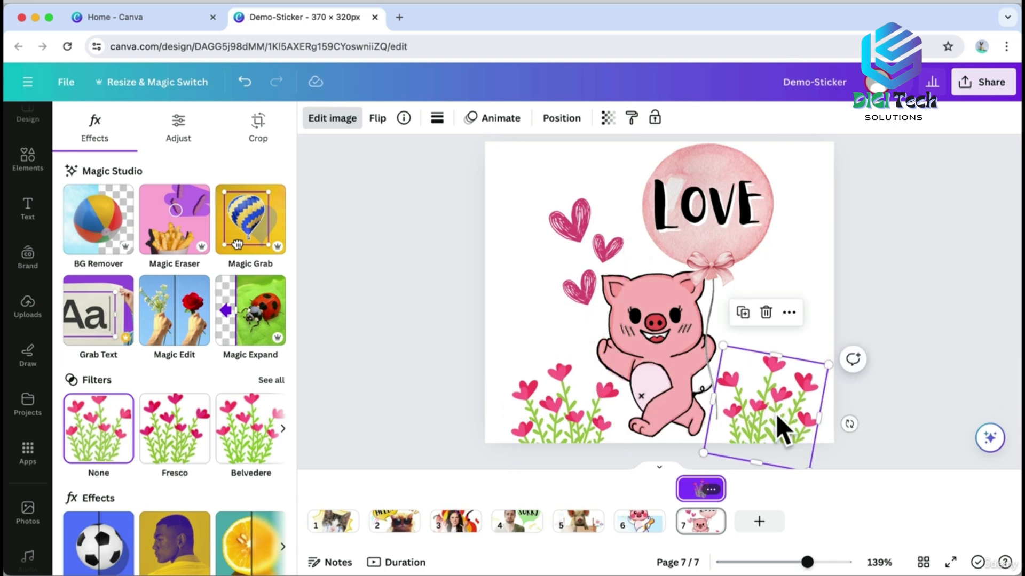
left_click(931, 448)
left_click_drag(916, 430, 598, 224)
left_click_drag(695, 207, 690, 207)
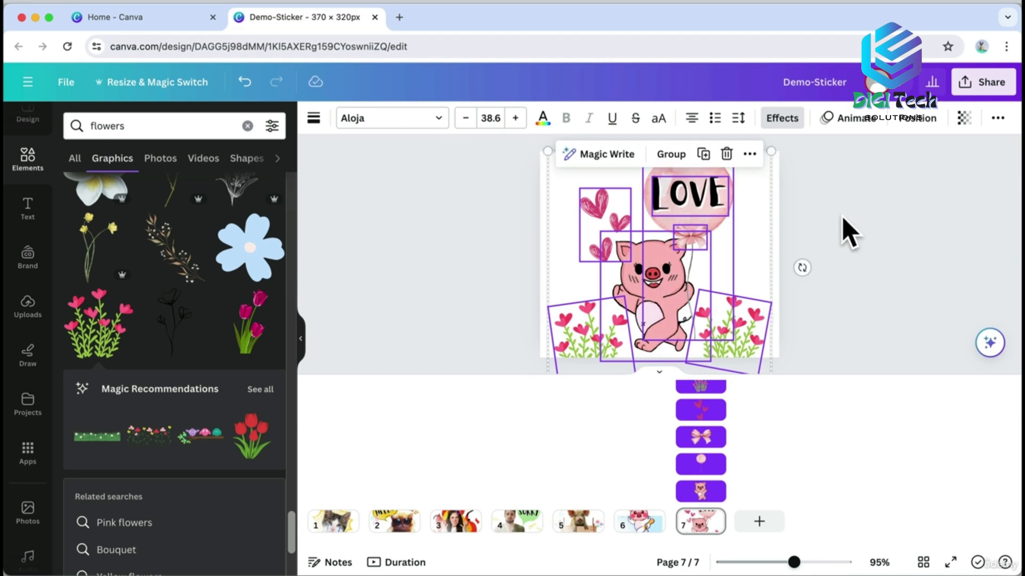
left_click(847, 229)
left_click(300, 338)
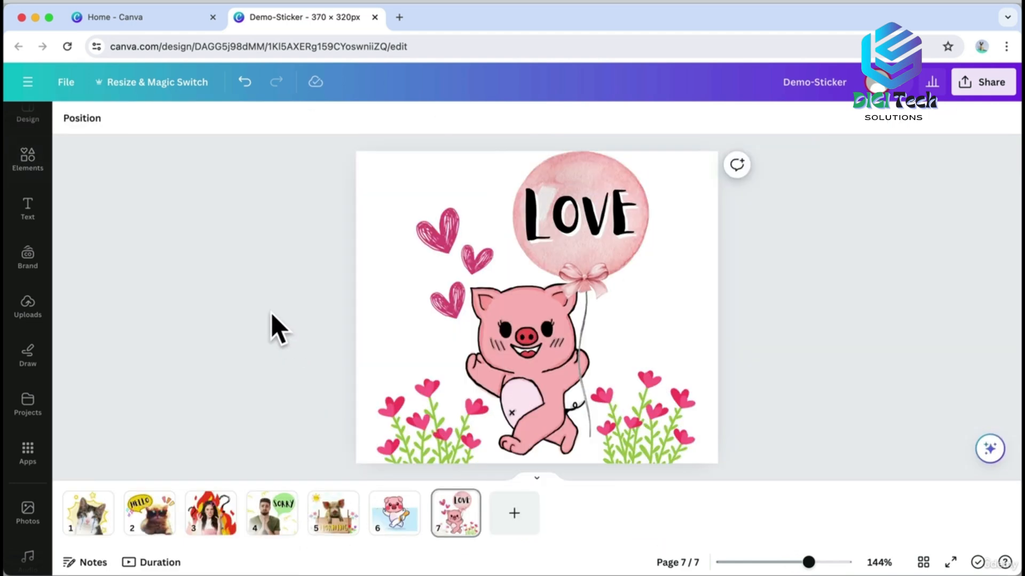